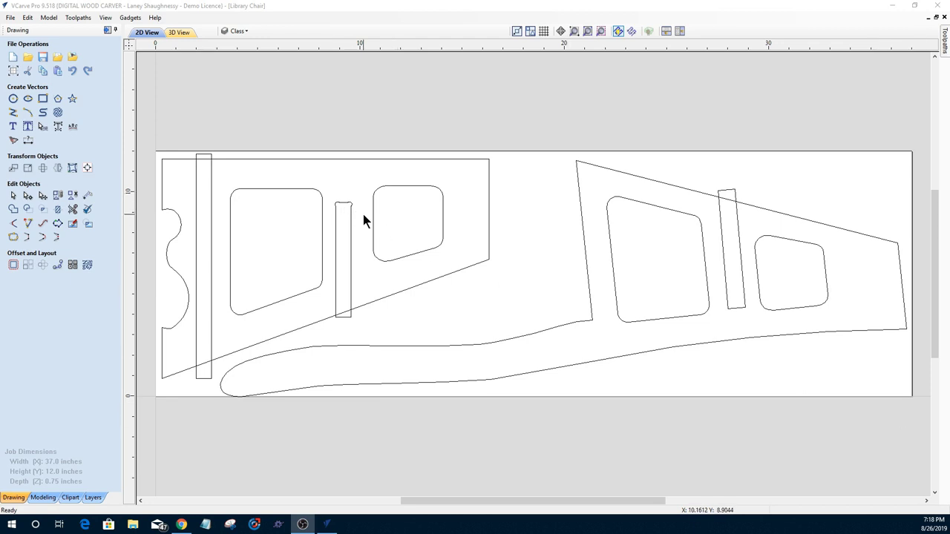
- Show the Toolpaths panel, briefly preview the Pocket and ProfileCut toolpaths, and open the layer dropdown
click(107, 29)
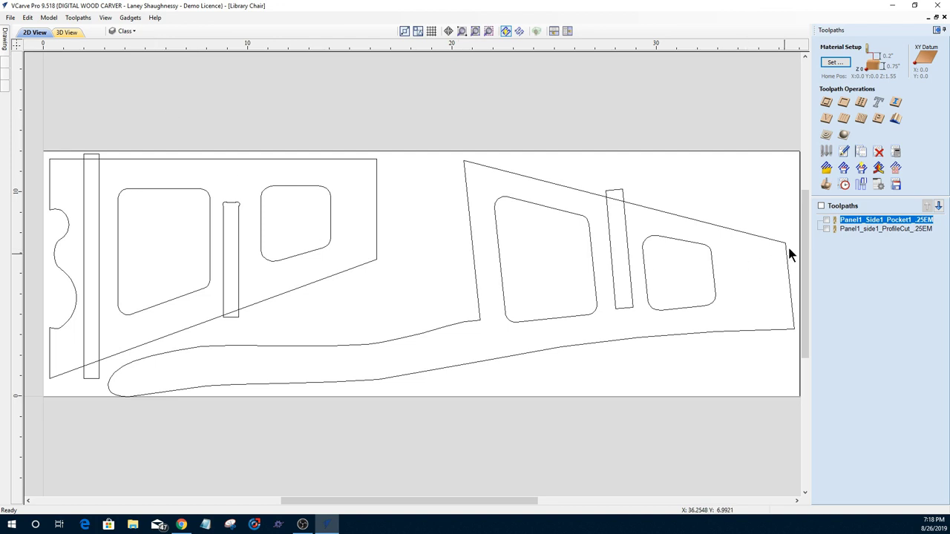
click(827, 220)
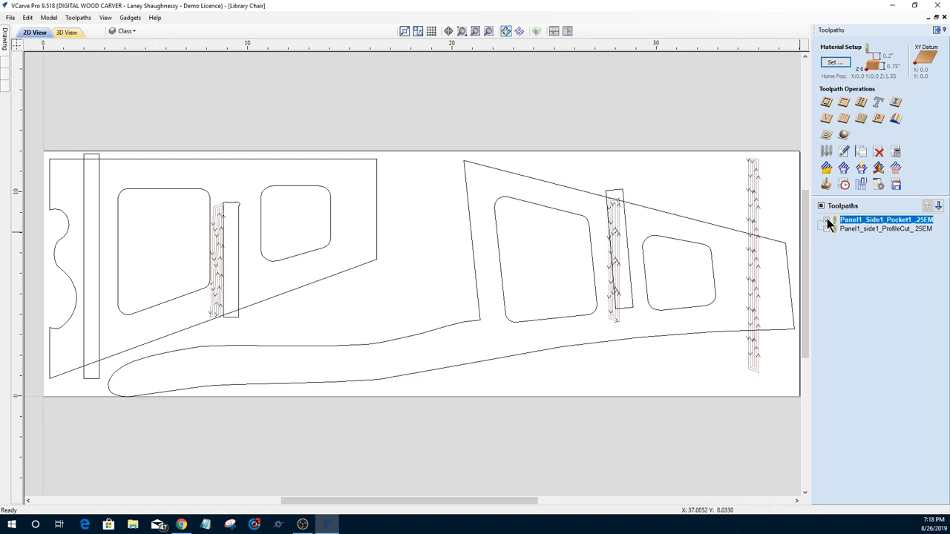
click(827, 219)
click(827, 228)
click(827, 228)
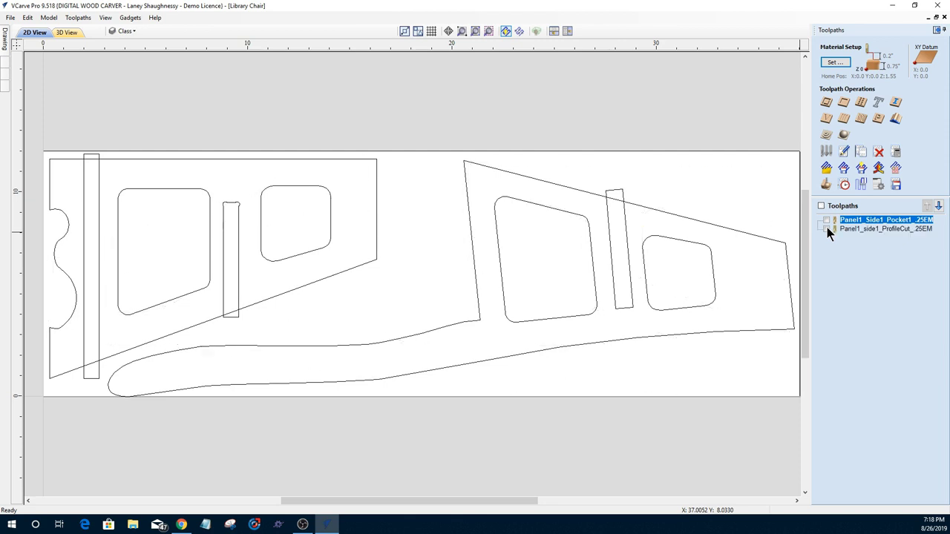
click(133, 34)
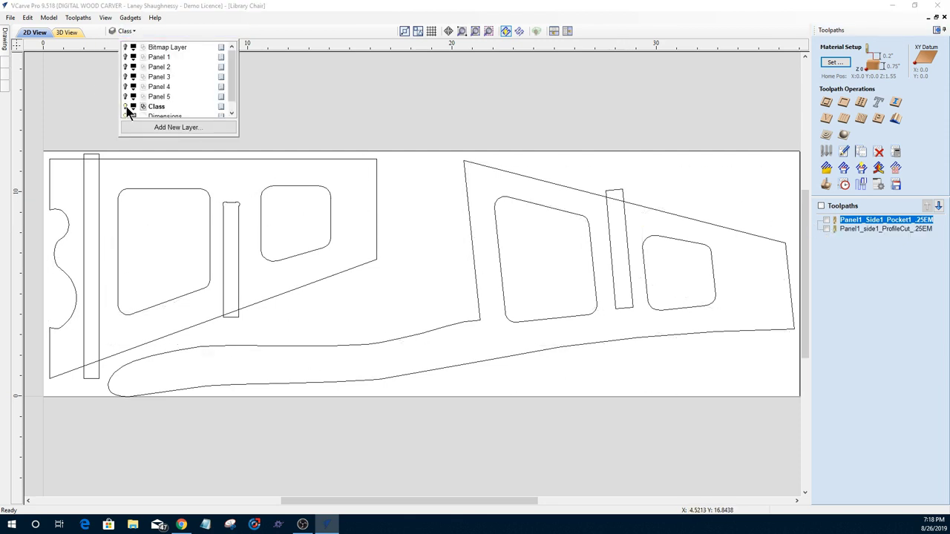
- Hide the Class layer, show Panel 1, and preview both the pocket and profile cut toolpaths
click(126, 106)
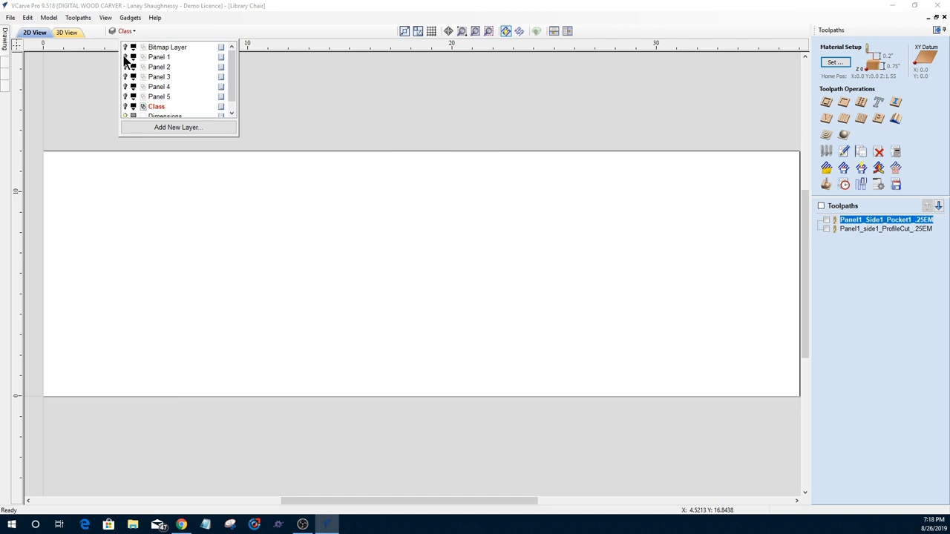
click(125, 57)
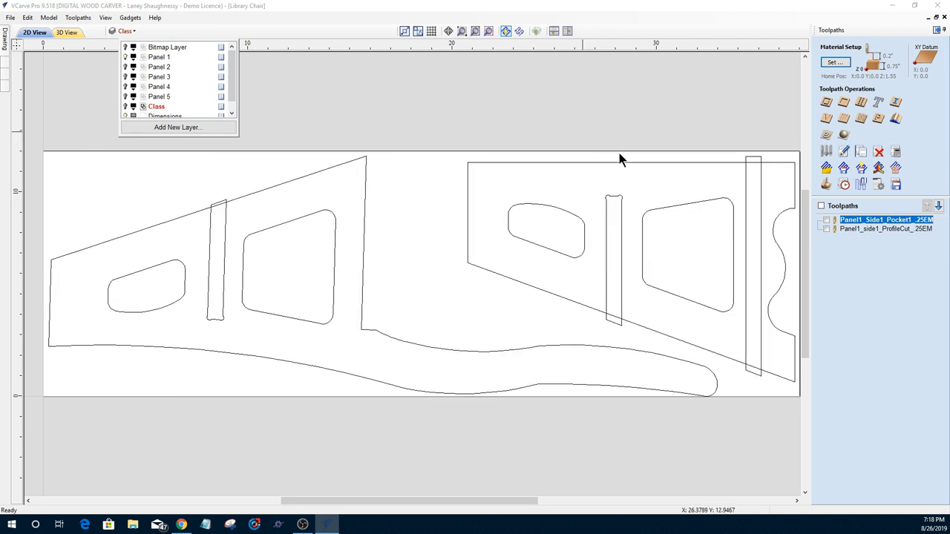
click(826, 220)
click(825, 219)
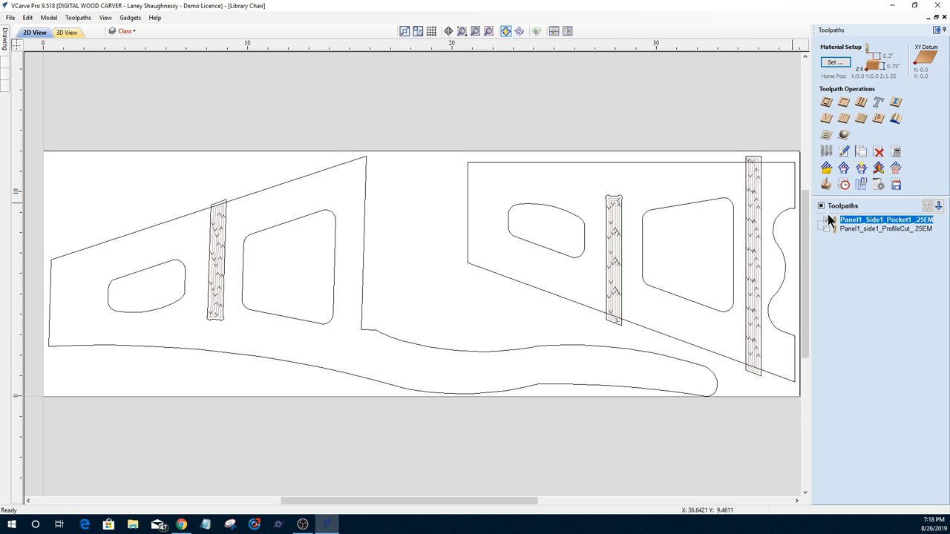
click(827, 228)
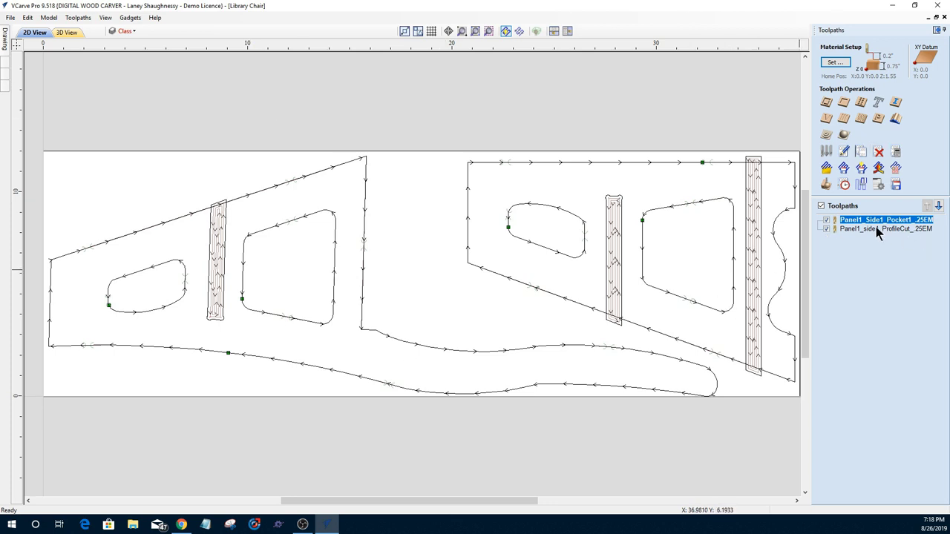
mouse_move(850, 234)
- Back out of Save As, then save the Library Chair job with File > Save and the Save icon
click(13, 21)
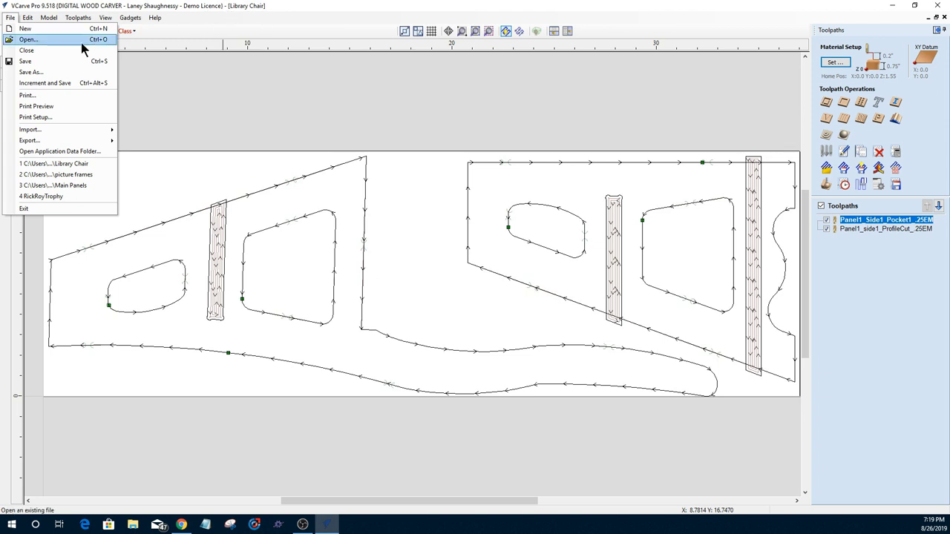
click(31, 74)
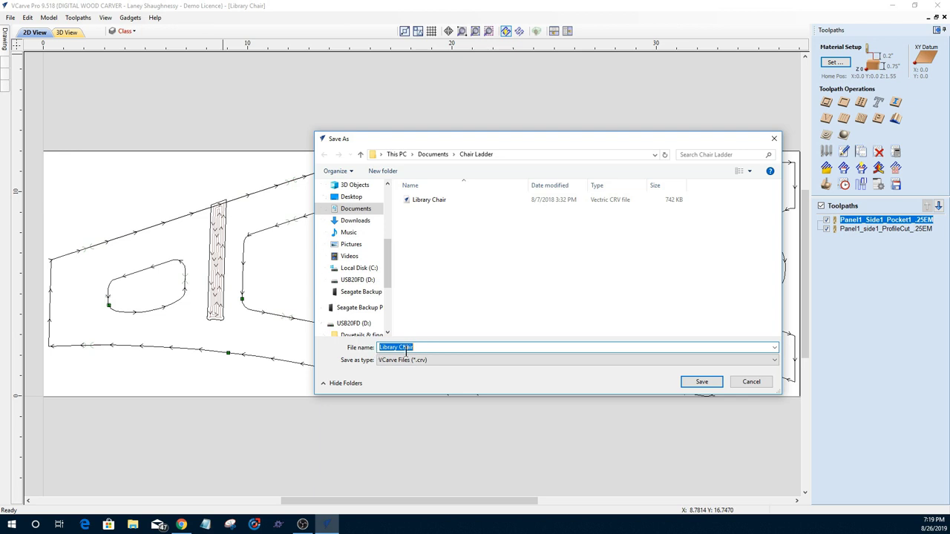
click(751, 382)
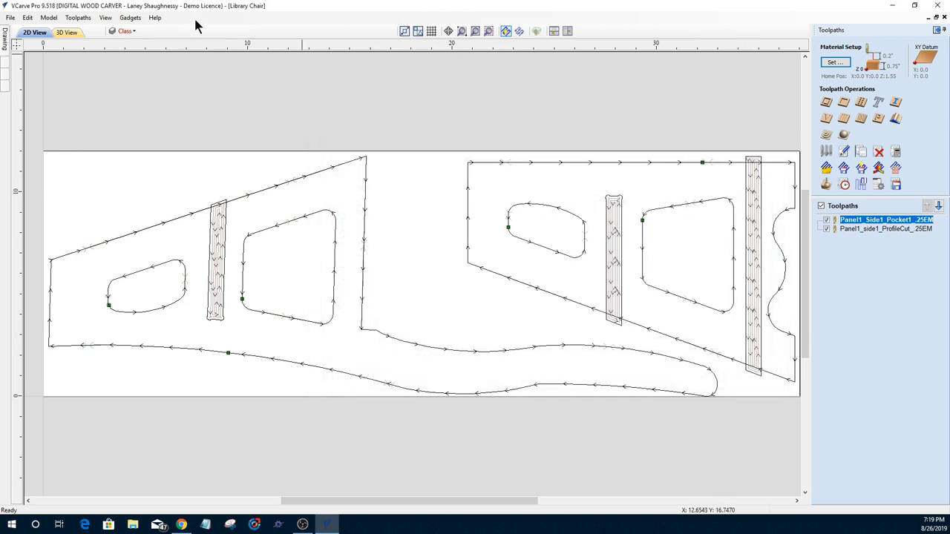
click(11, 17)
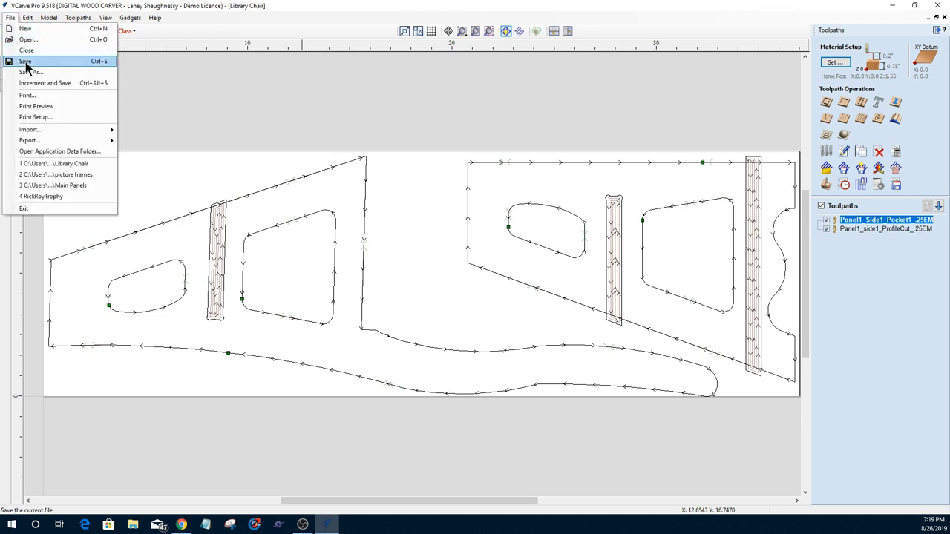
click(26, 65)
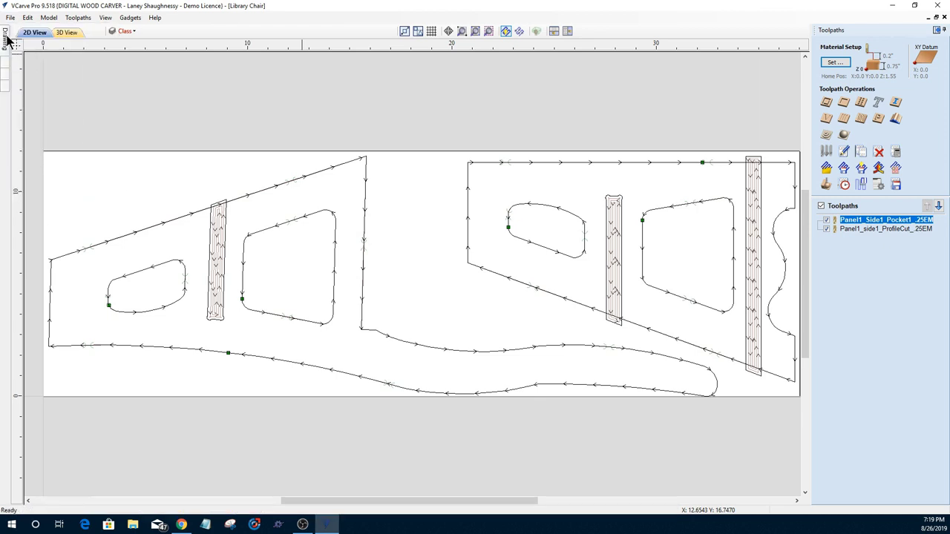
mouse_move(5, 38)
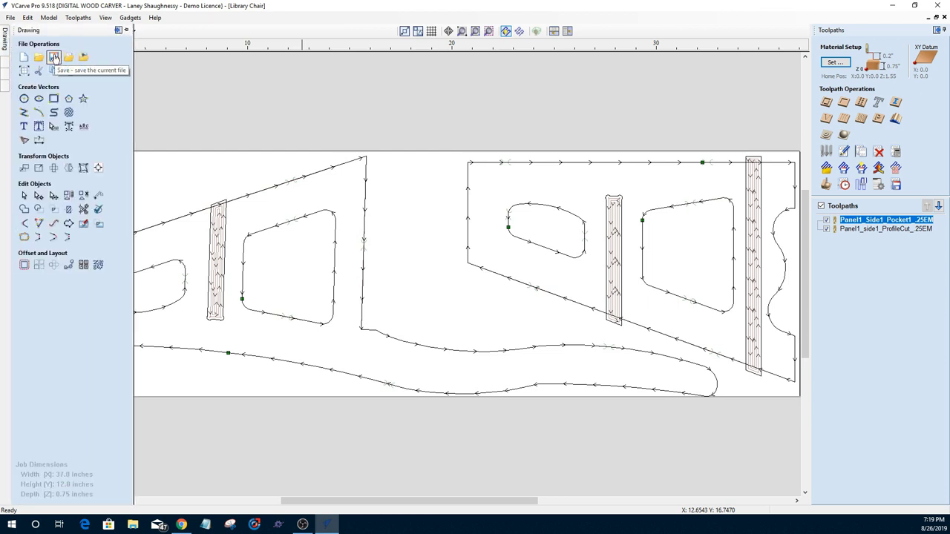
click(54, 58)
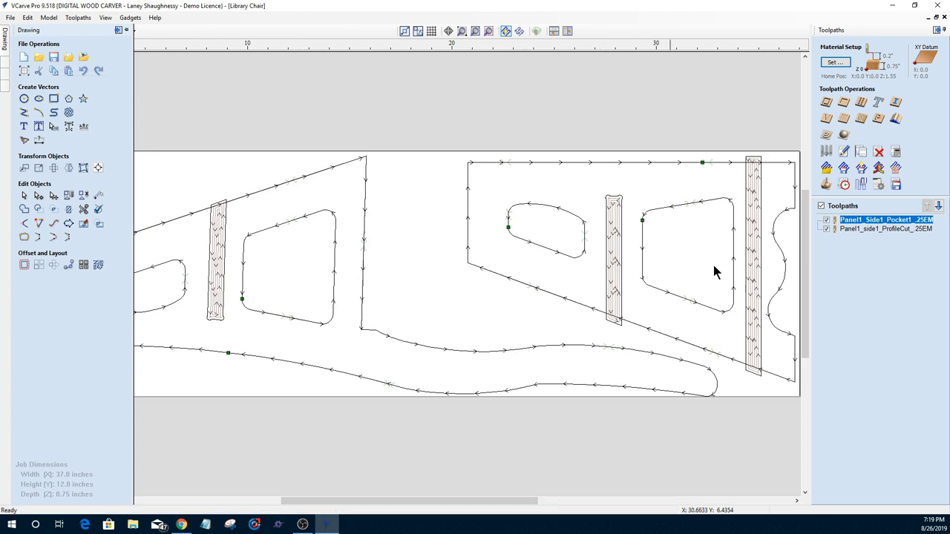
- Set the export post processor to Helical Arcs (inch) and untick 'Output all visible toolpaths to one file'
click(897, 185)
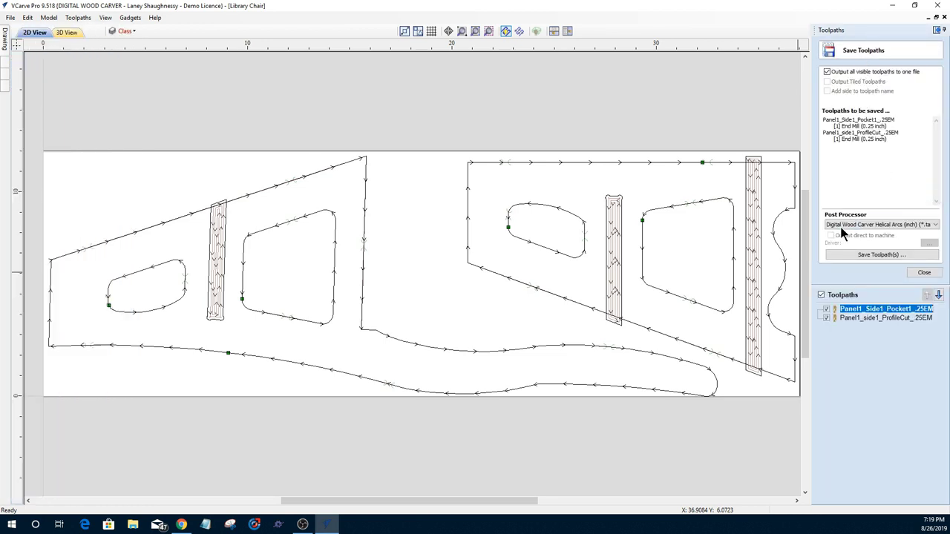
click(911, 225)
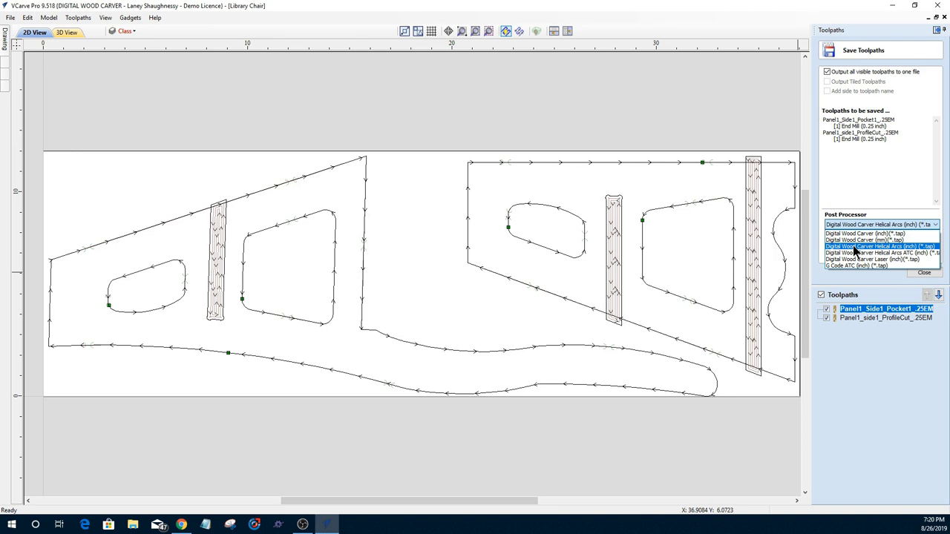
click(906, 247)
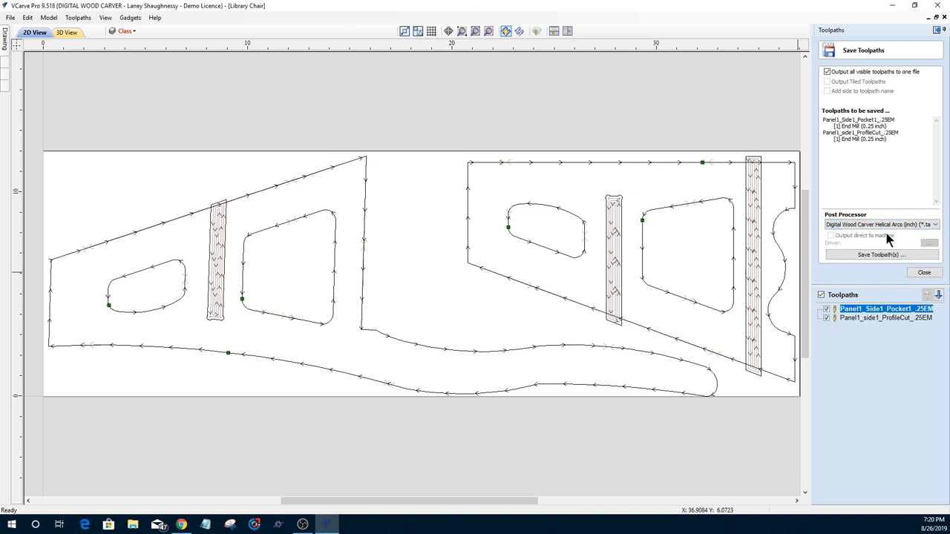
click(884, 227)
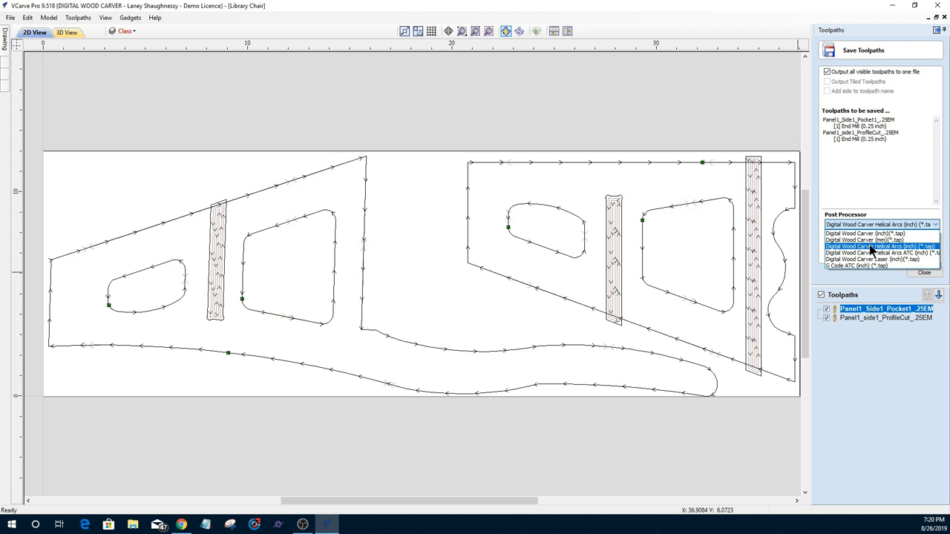
click(866, 233)
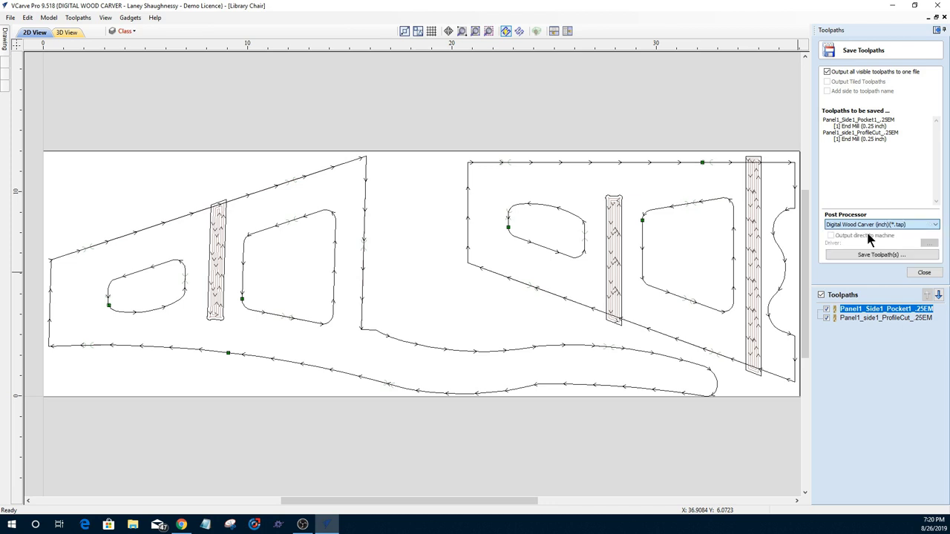
click(866, 227)
click(872, 246)
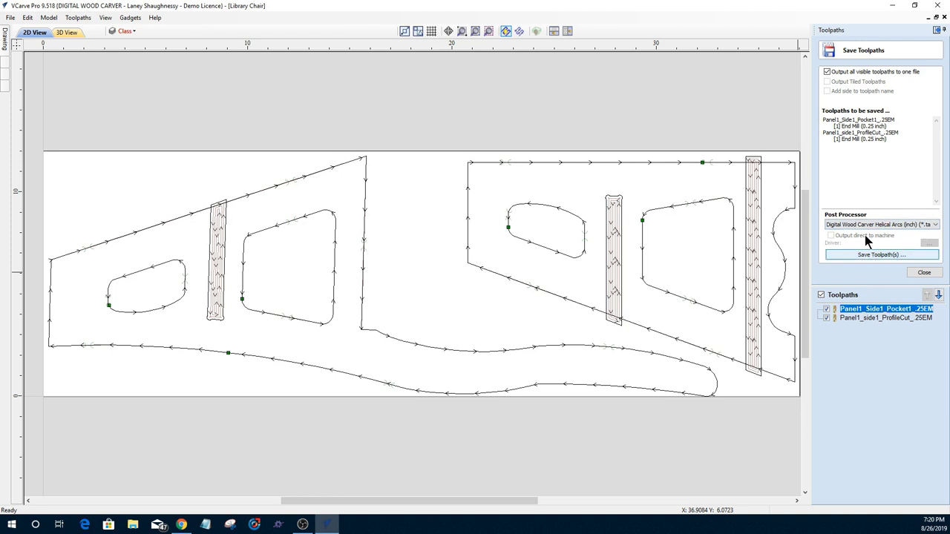
click(827, 72)
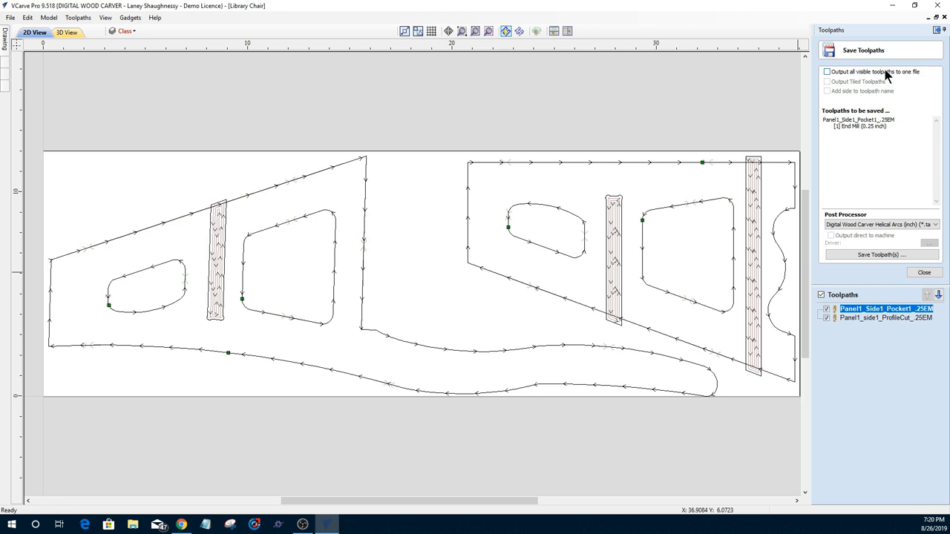
click(869, 317)
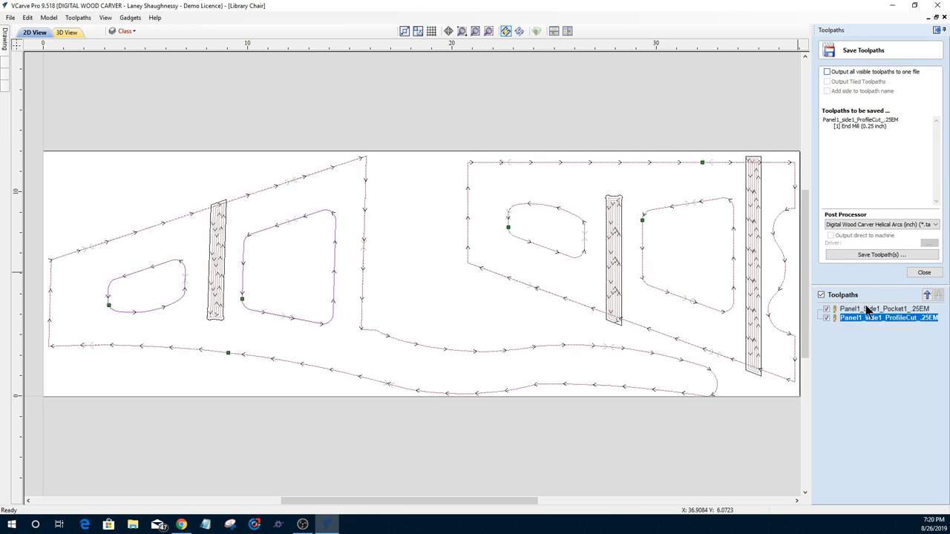
click(868, 312)
click(868, 317)
click(868, 312)
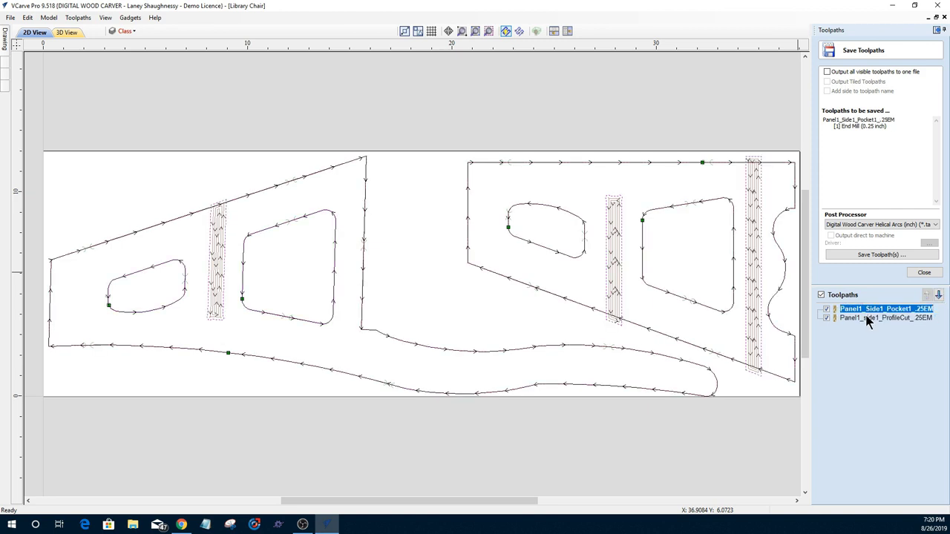
click(867, 317)
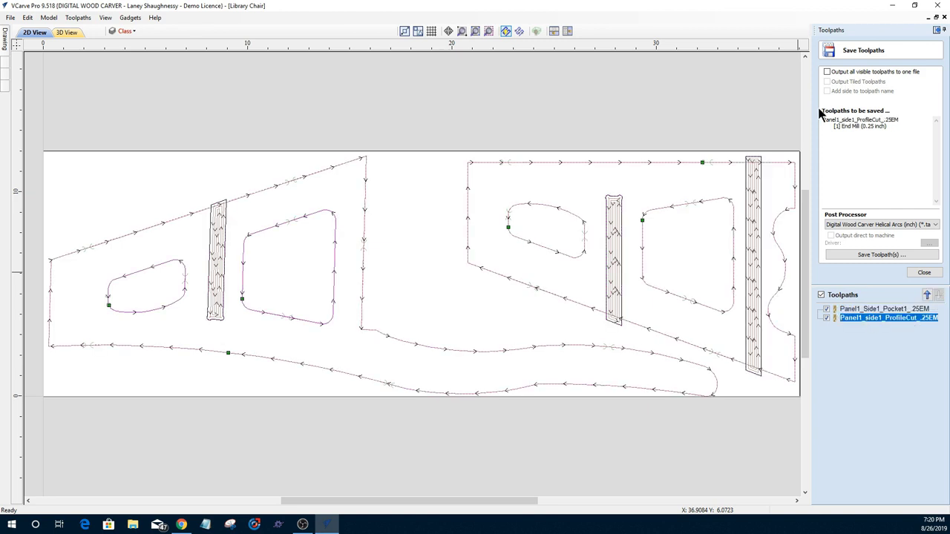
drag(823, 119, 896, 134)
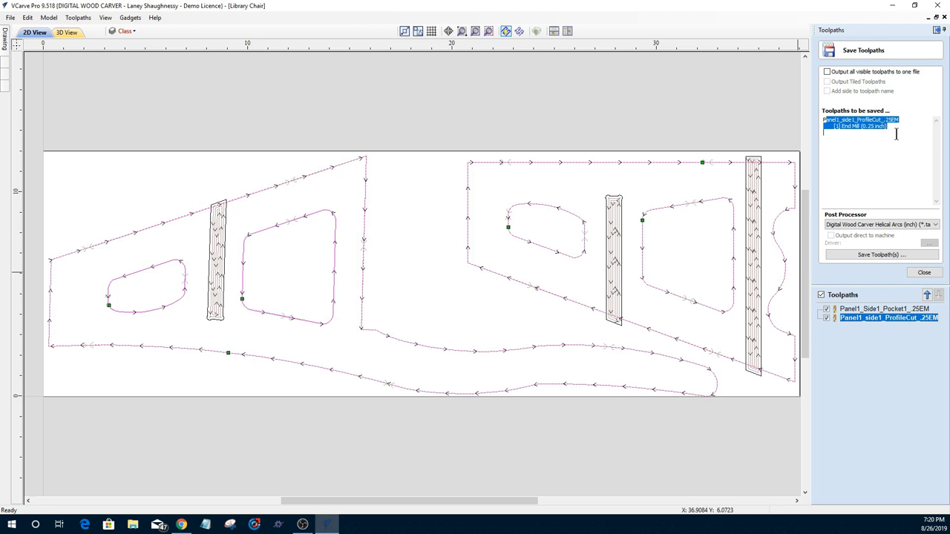
click(878, 309)
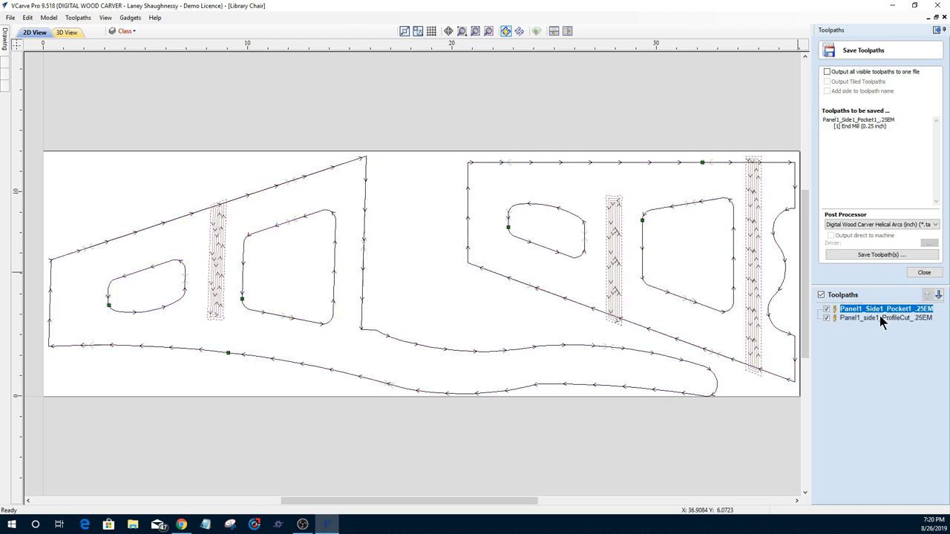
click(880, 317)
click(880, 310)
- Hide all toolpath previews, enable one-file output, and select the profile cut and pocket toolpaths
click(821, 294)
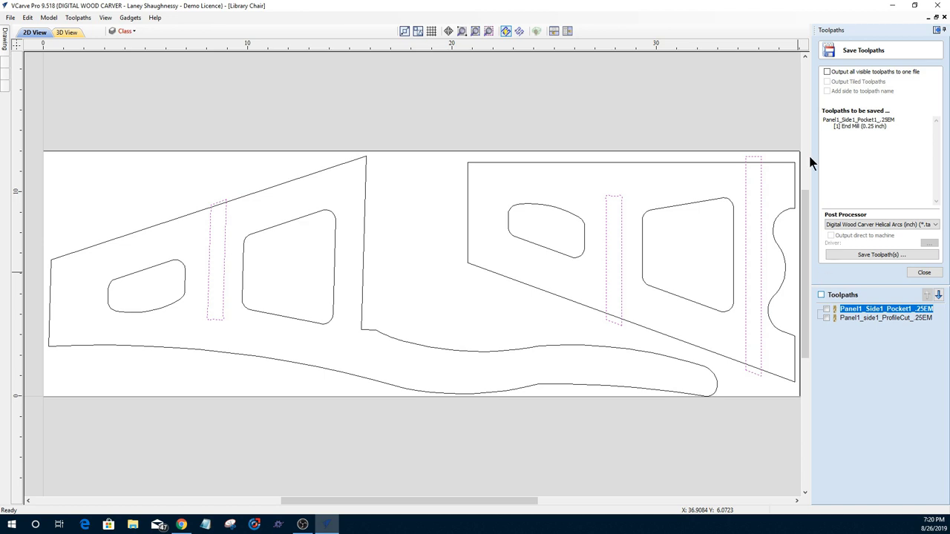
click(827, 72)
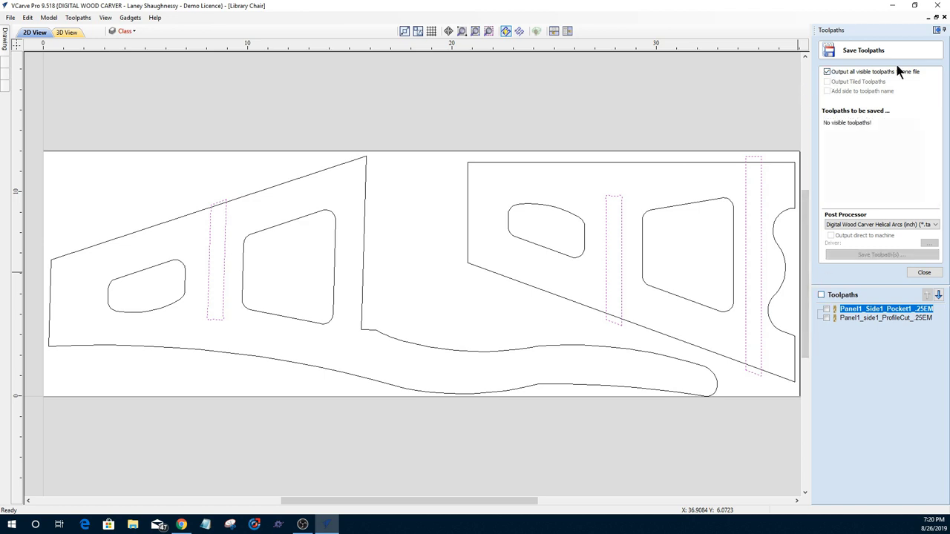
click(897, 312)
click(899, 318)
click(897, 308)
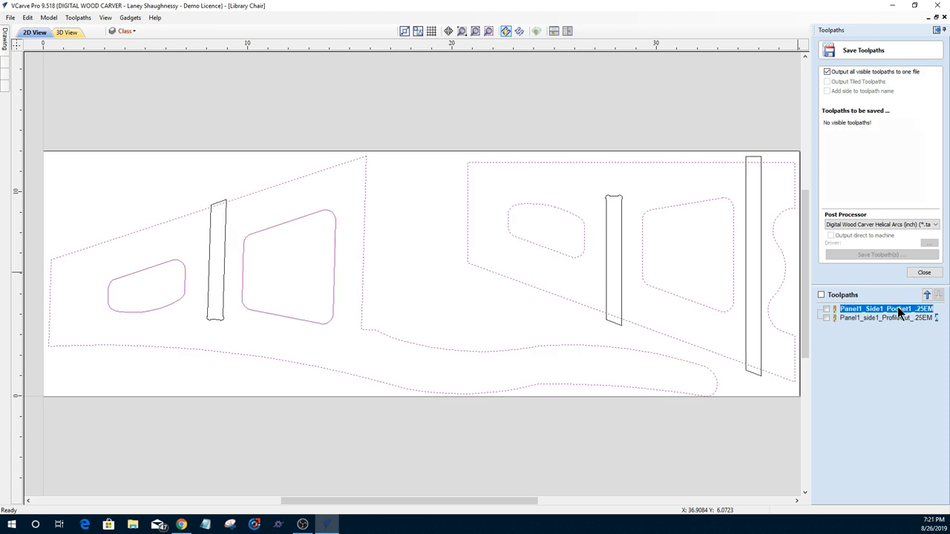
- Leave only the pocket toolpath visible and turn off 'Output all visible toolpaths to one file'
click(825, 309)
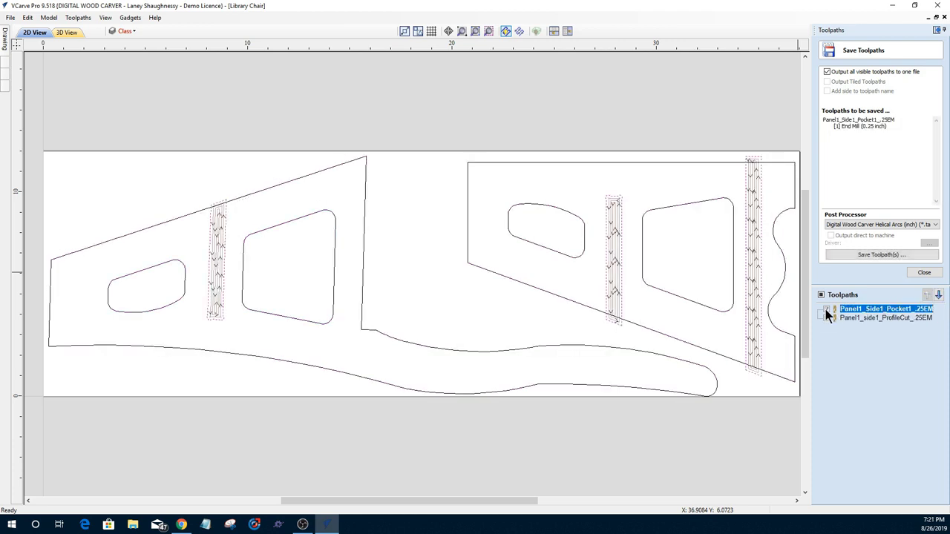
click(825, 310)
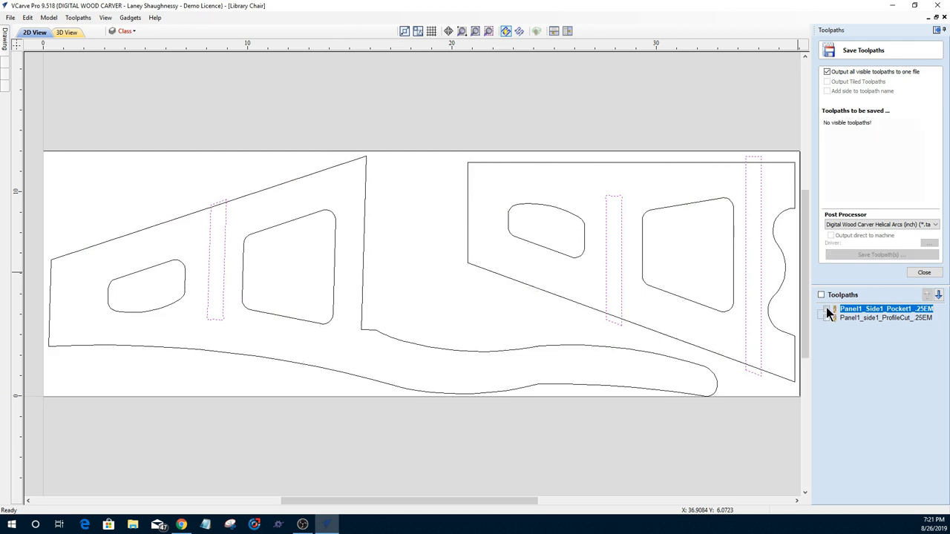
click(827, 309)
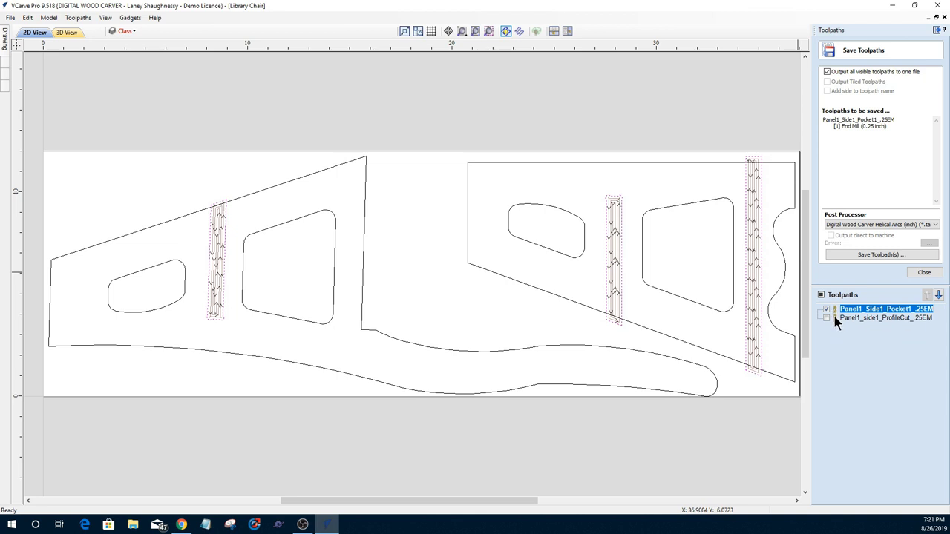
mouse_move(834, 316)
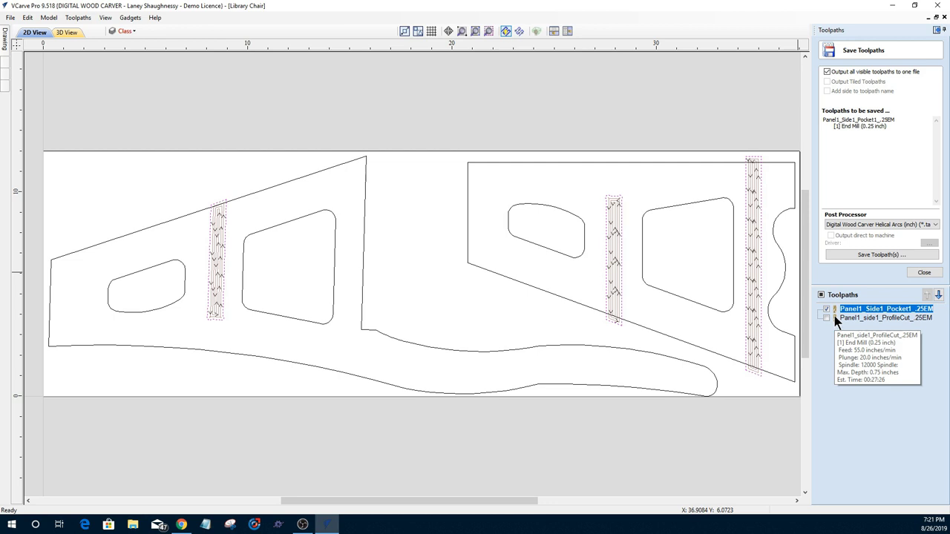
click(827, 318)
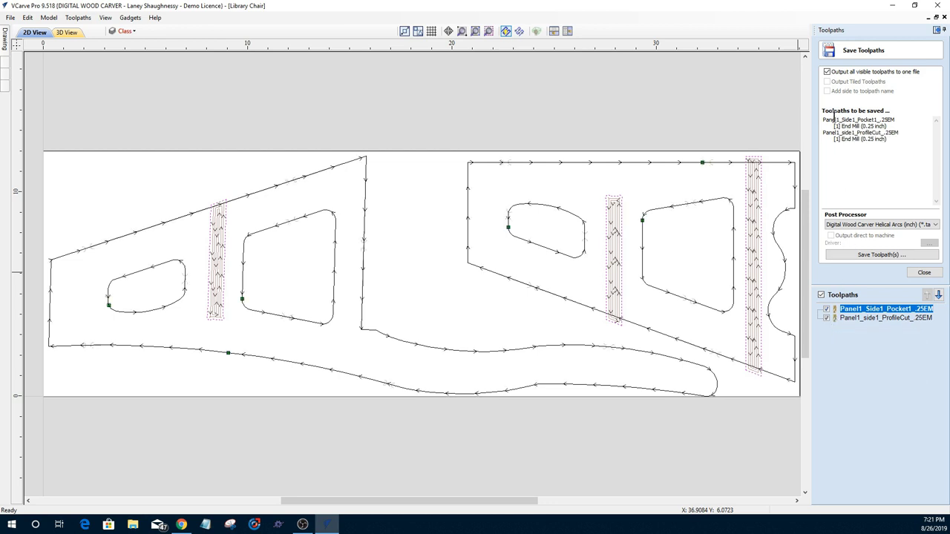
drag(824, 117, 900, 149)
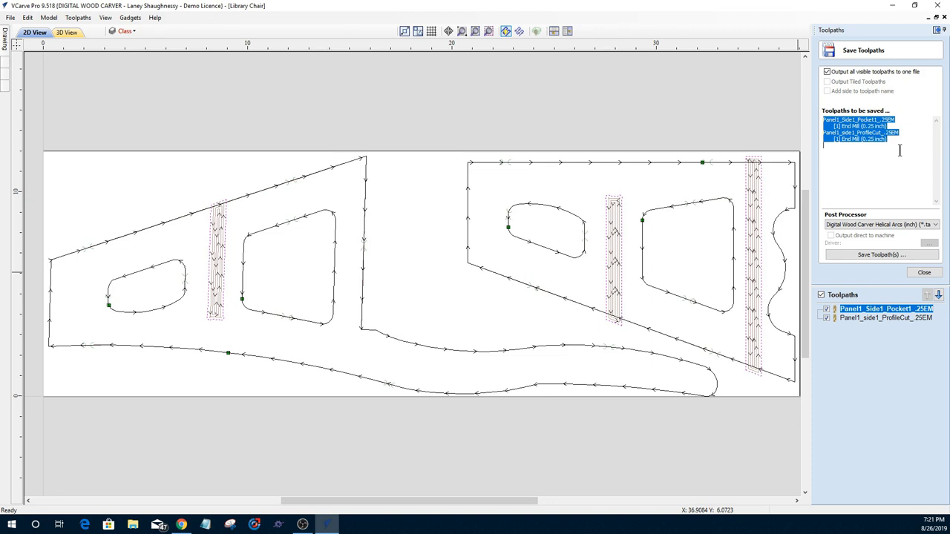
click(827, 317)
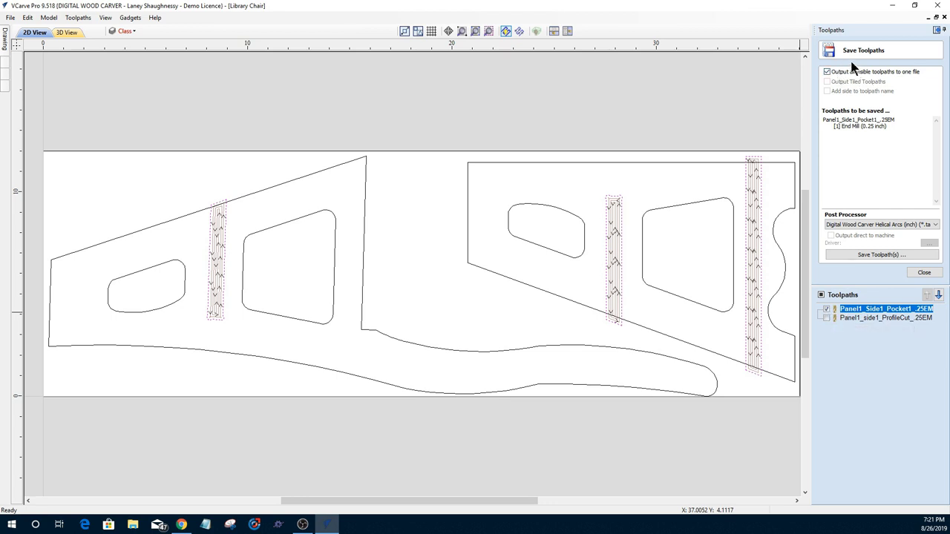
click(827, 71)
- Open the pocket's Save Toolpath(s) dialog, cancel it, and reopen it in the Chair Ladder folder
drag(823, 120, 891, 131)
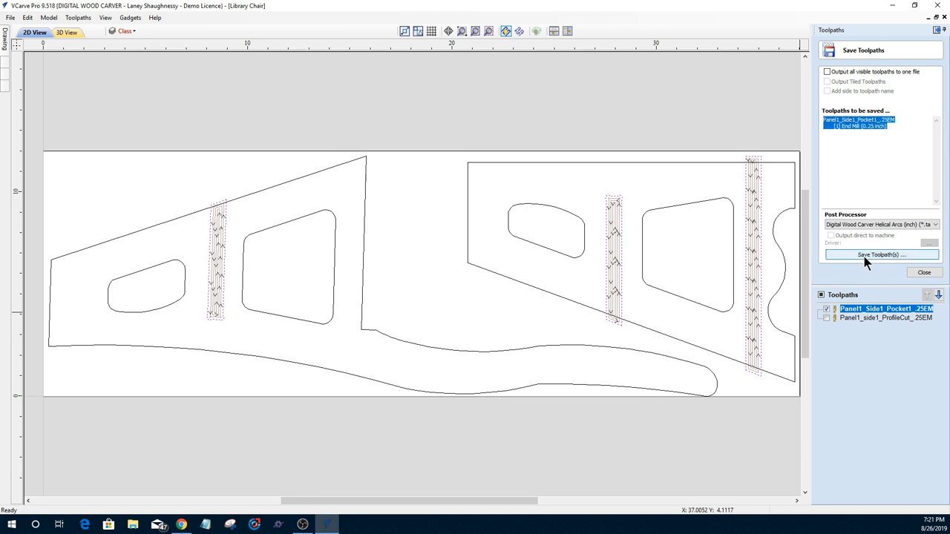
click(900, 256)
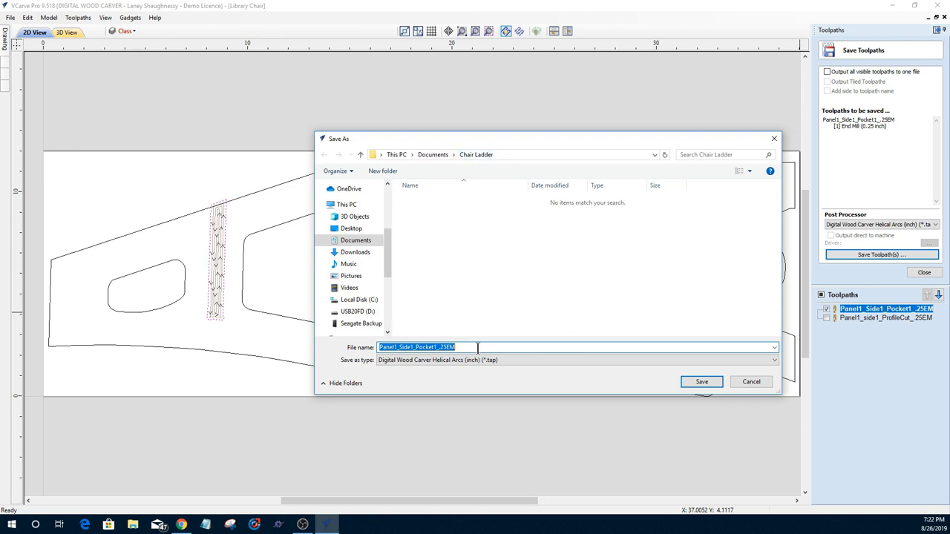
drag(477, 347, 389, 347)
click(751, 382)
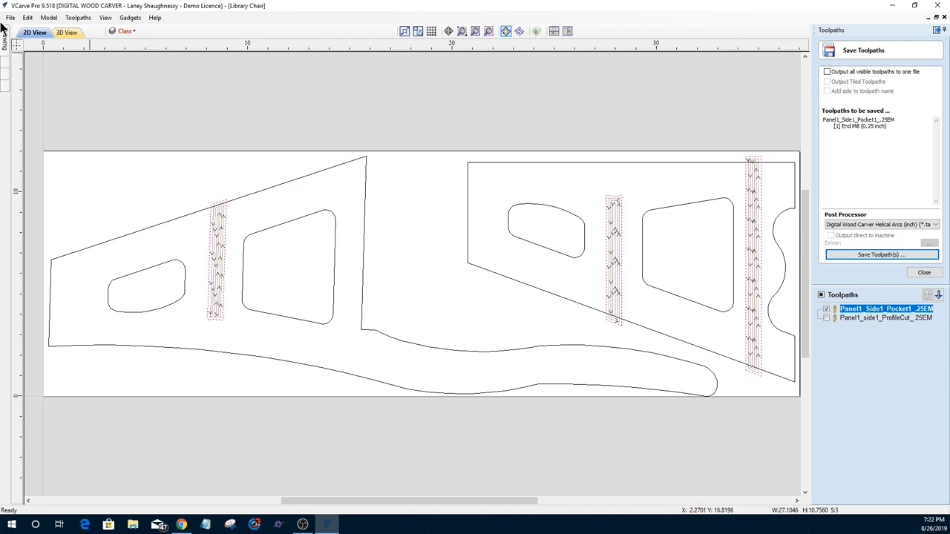
mouse_move(3, 41)
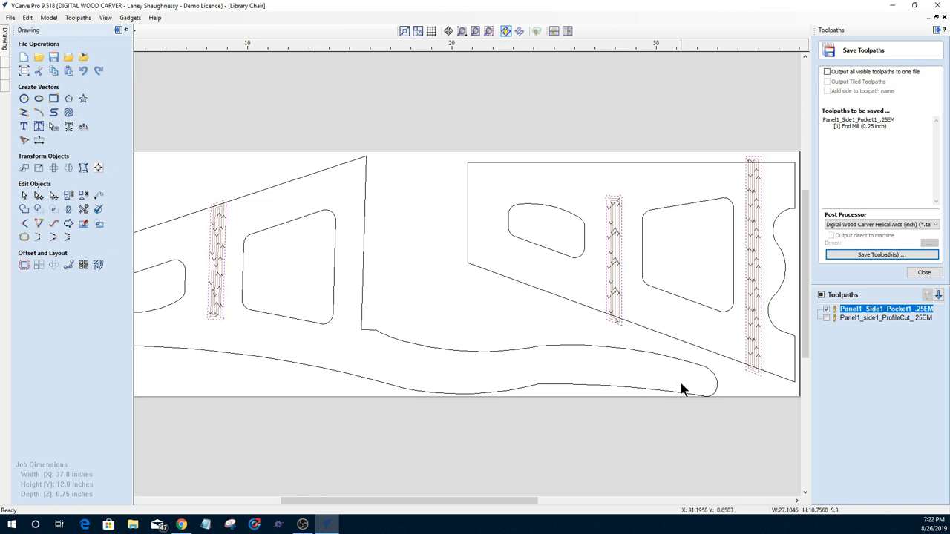
click(868, 256)
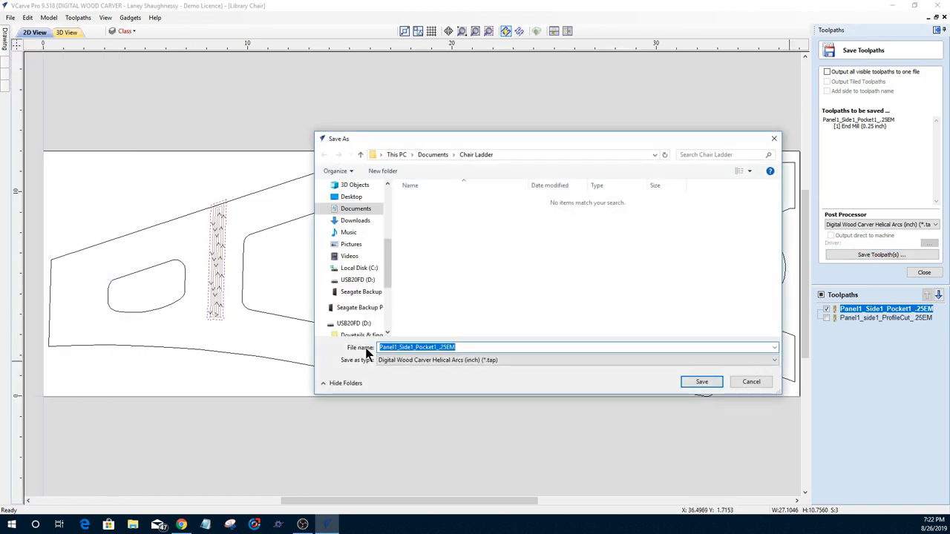
- Enter the file name 01_37x12.5x.75_ChairLadder_Side1Pocket1_.25Endmill for the pocket toolpath
text(01)
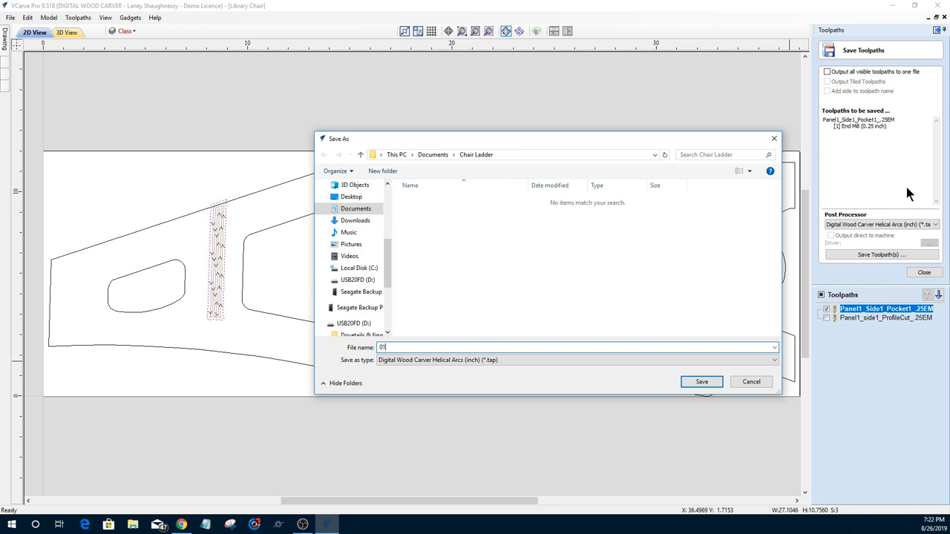
text(_)
text(37x12.5x.75)
text(_ChairLadder_Side1Pocket1)
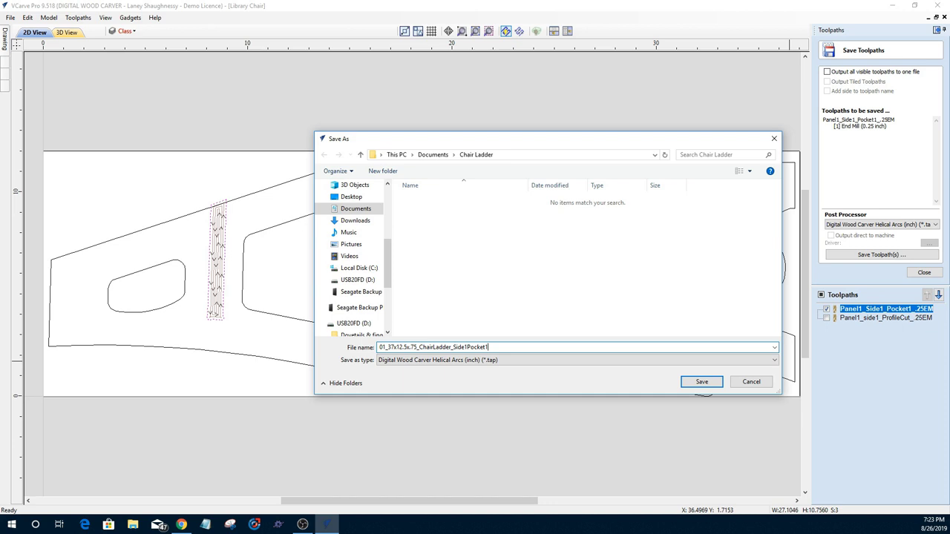
text(_.25Endmill)
drag(380, 348, 525, 336)
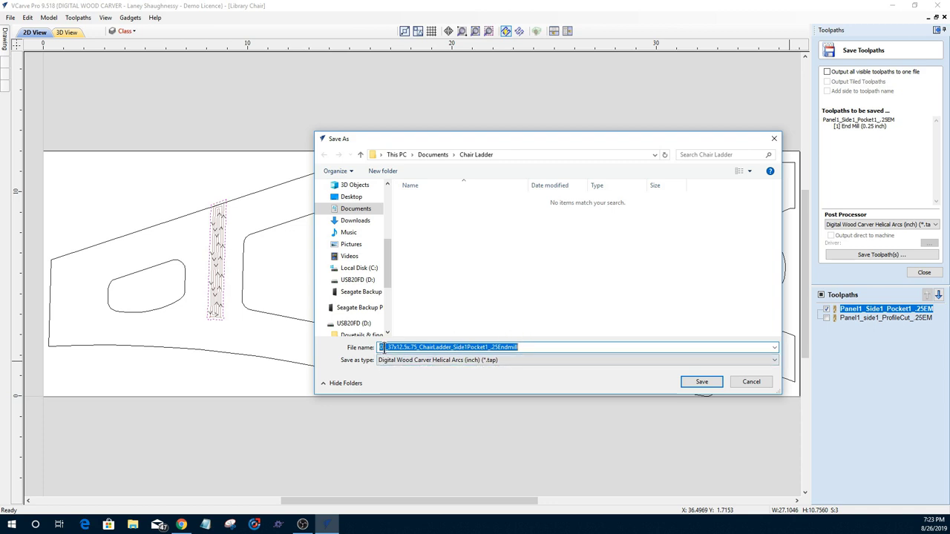
- Point out the 01 sequence number and 37x12.5x.75 stock size in the name, then save the .tap file
drag(380, 348, 388, 347)
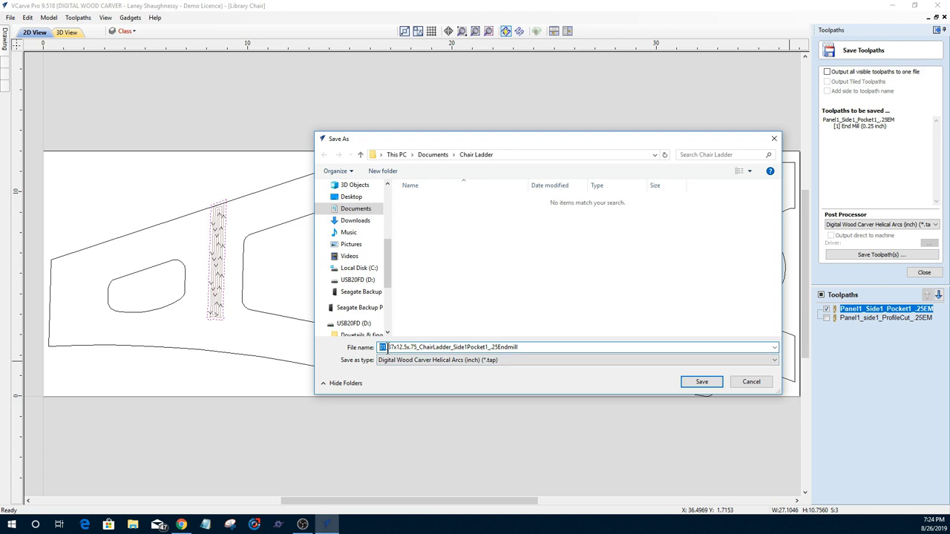
drag(387, 348, 420, 348)
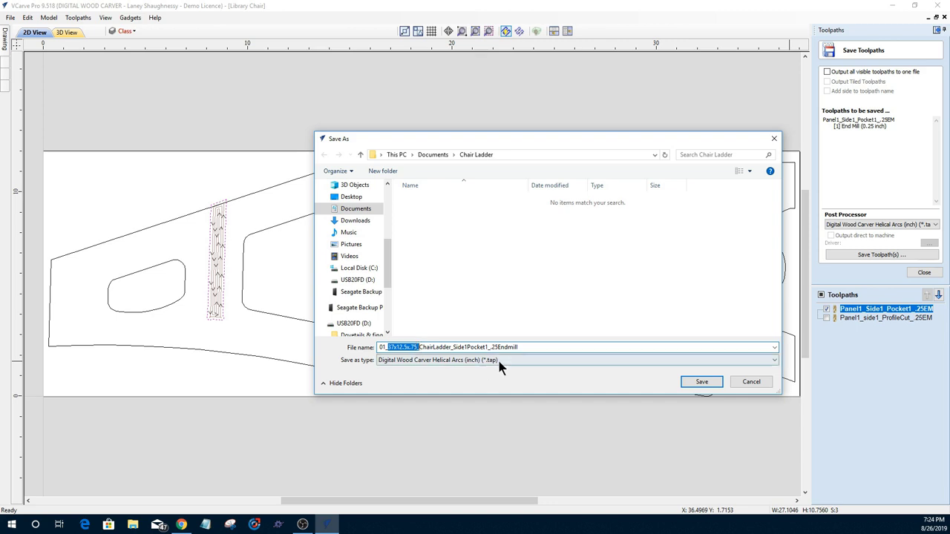
click(700, 383)
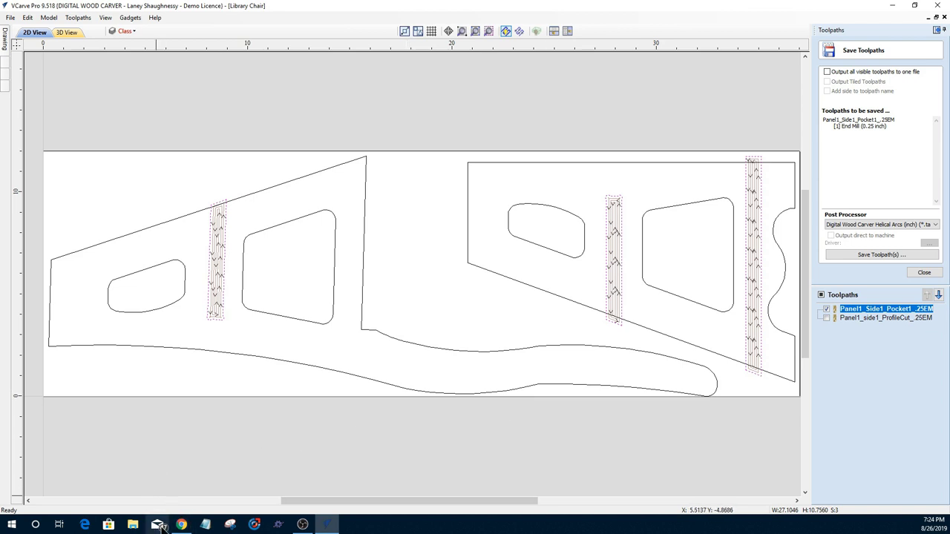
- Bring File Explorer forward, maximize it, and select the newly saved toolpath file in recent files
click(133, 524)
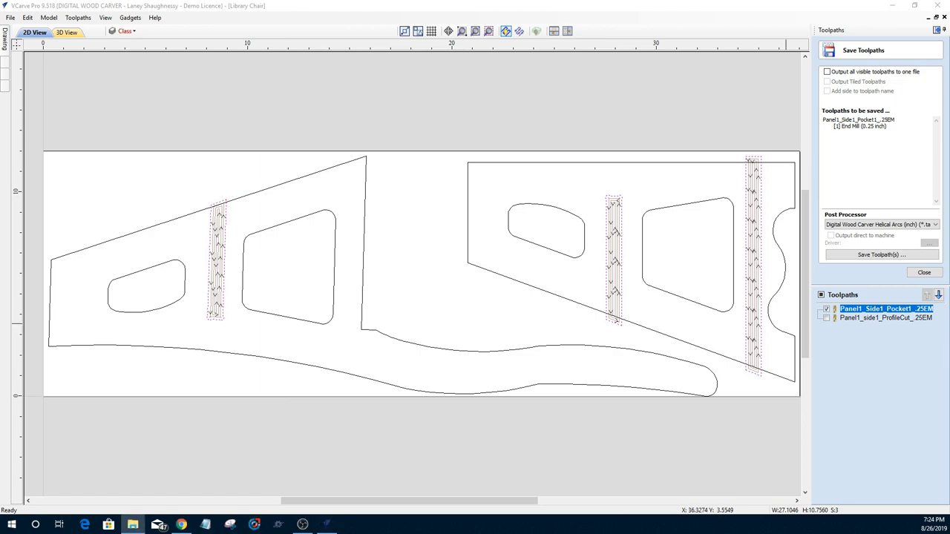
drag(810, 100, 339, 9)
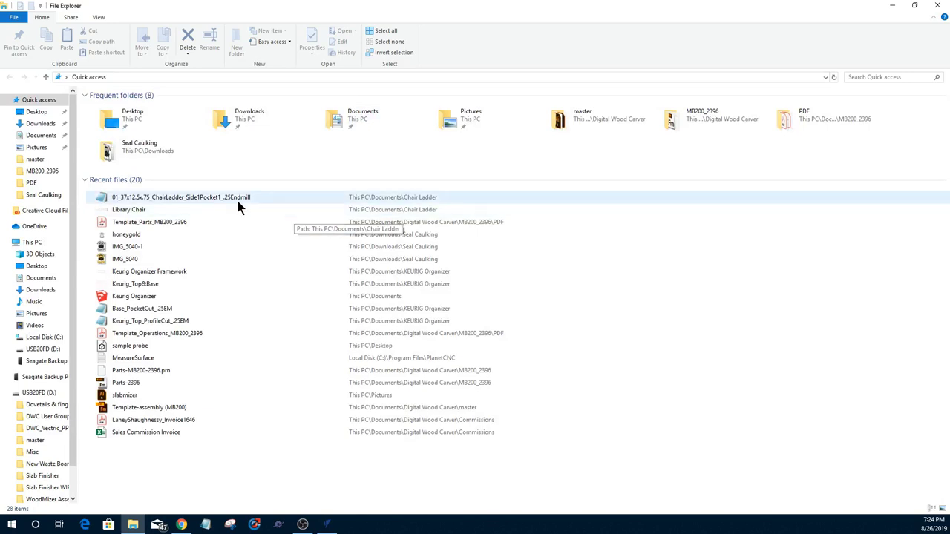
click(236, 197)
- Open the saved .25Endmill file in Notepad and highlight its header, file name and material size
double_click(236, 197)
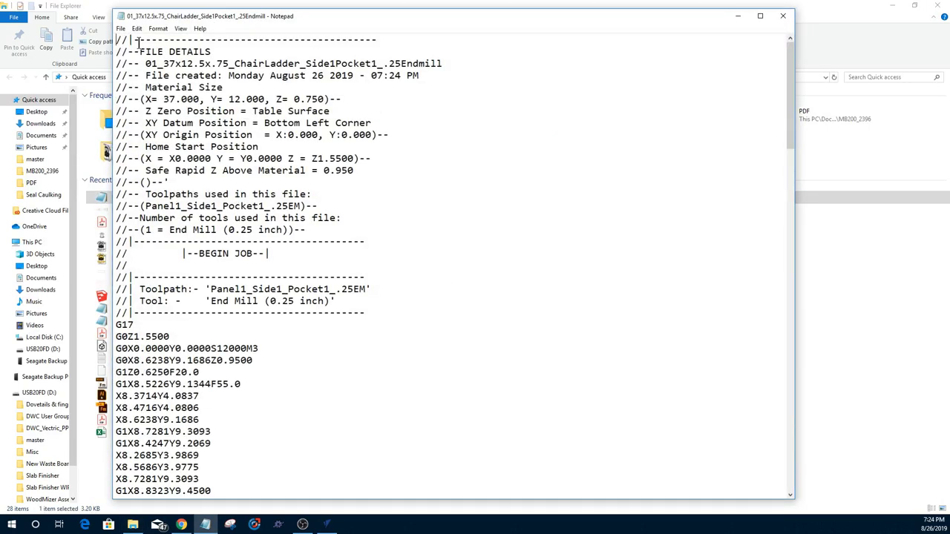
drag(136, 40, 354, 232)
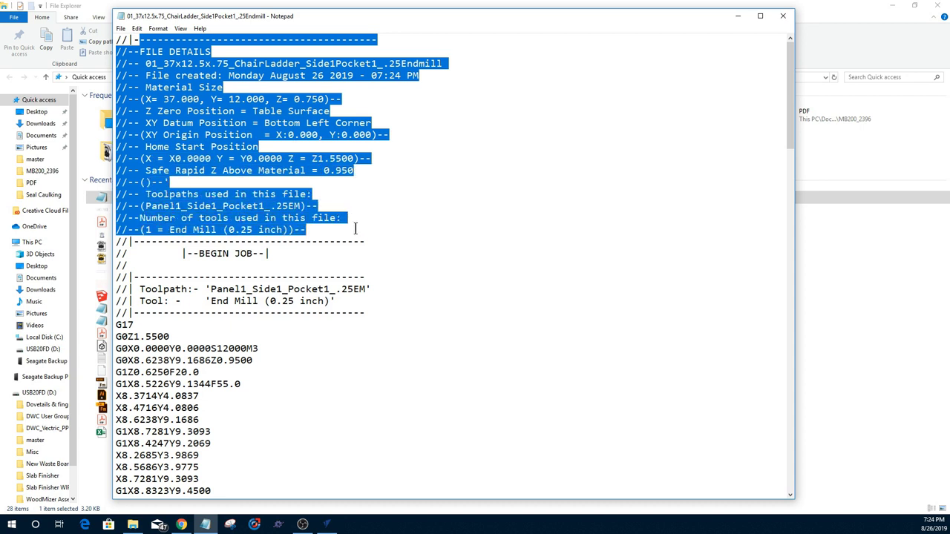
click(146, 63)
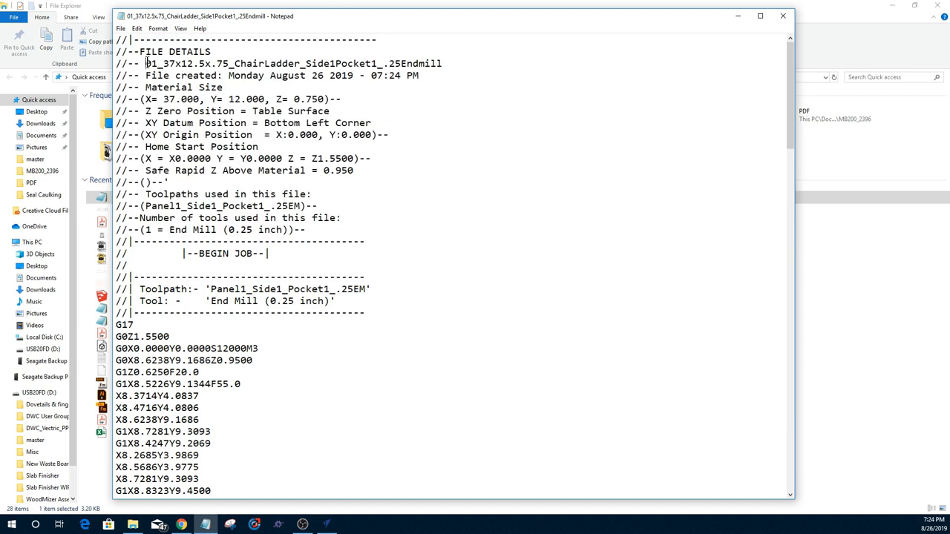
drag(146, 63, 449, 61)
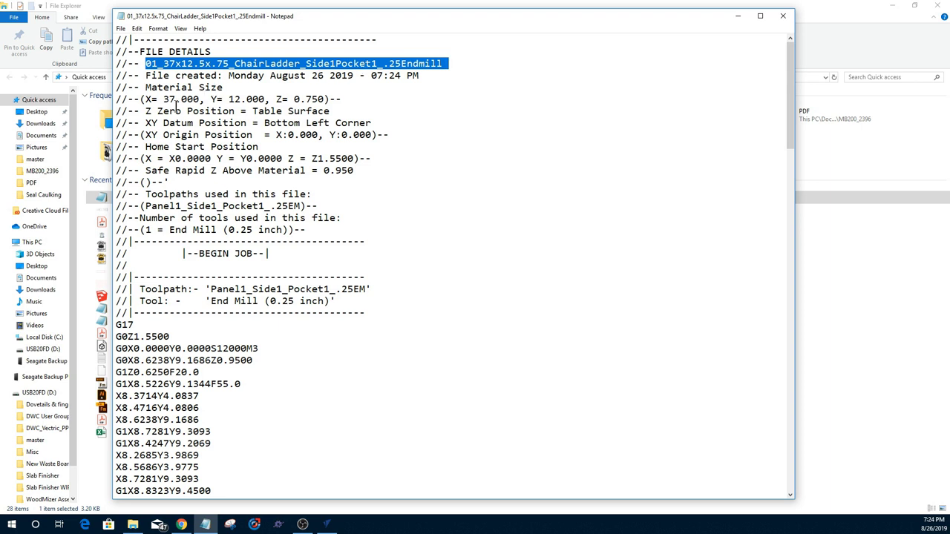
drag(145, 99, 330, 99)
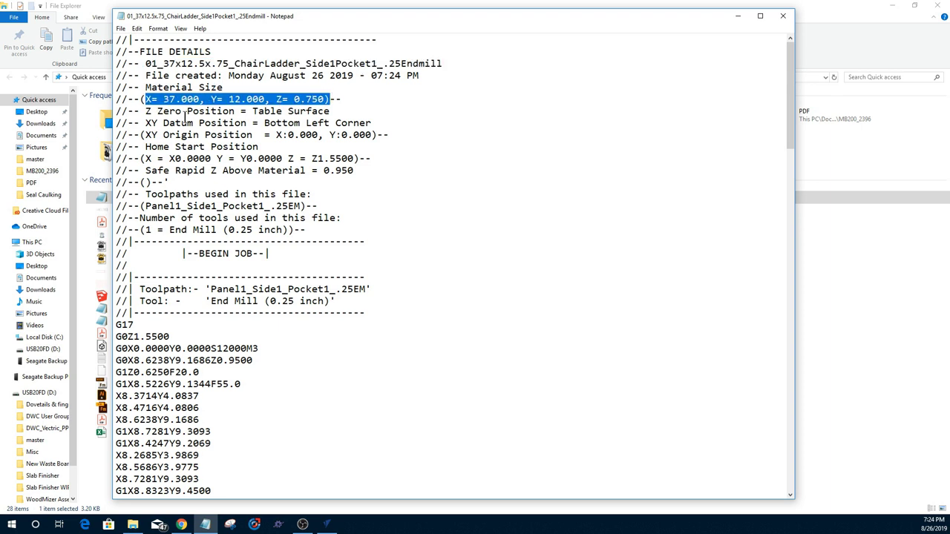
click(254, 110)
- Highlight the Table Surface z-zero, Bottom Left Corner datum and 0.25 inch end mill, then close Notepad
drag(257, 111, 338, 110)
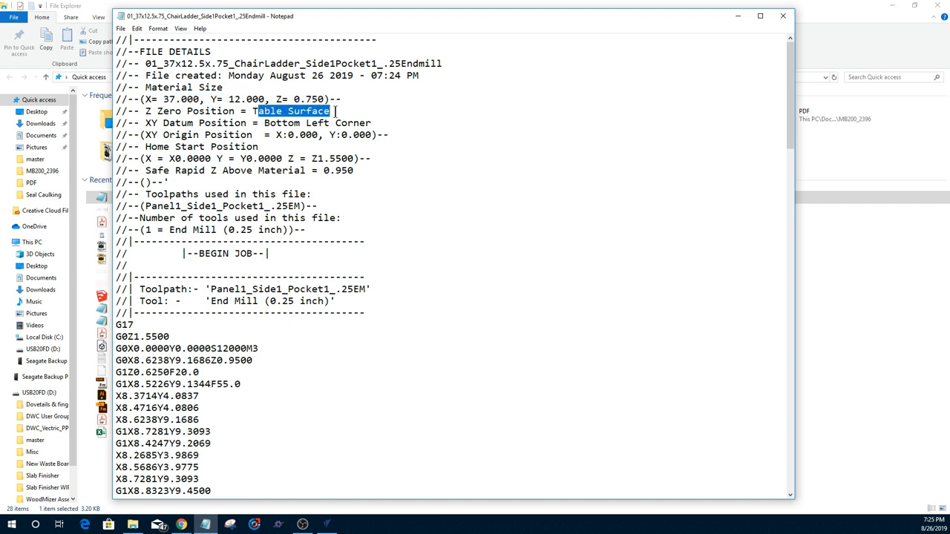
click(263, 122)
drag(263, 123, 372, 123)
drag(180, 232, 304, 239)
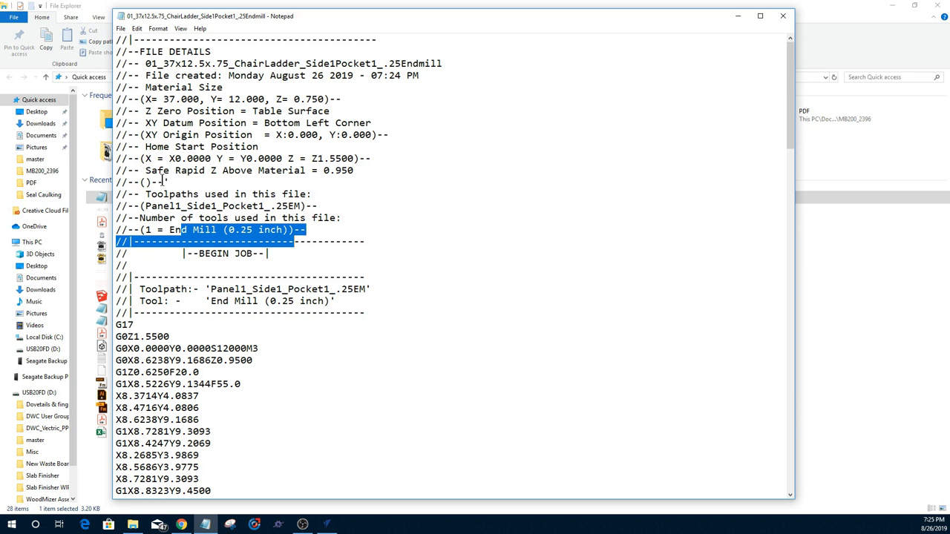
mouse_move(168, 181)
mouse_down()
mouse_move(320, 183)
mouse_move(179, 189)
mouse_up()
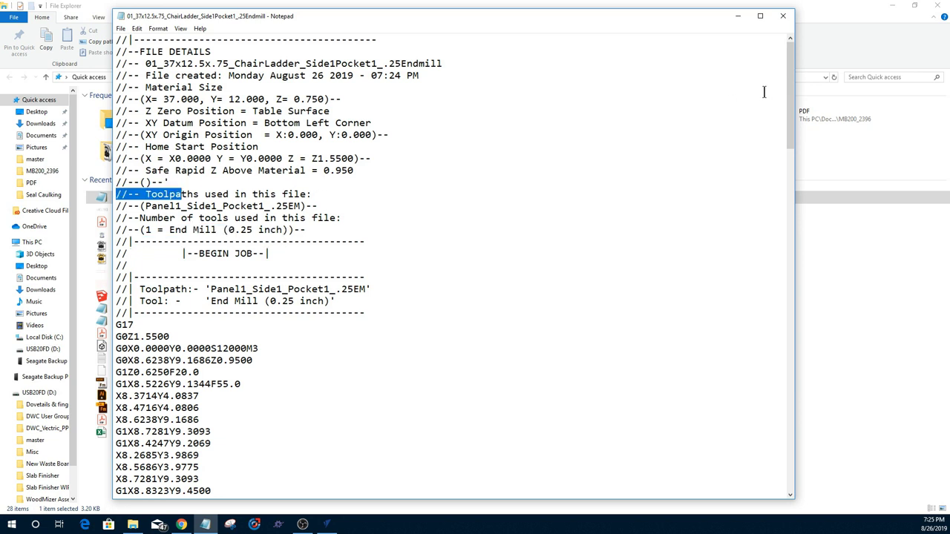
click(783, 16)
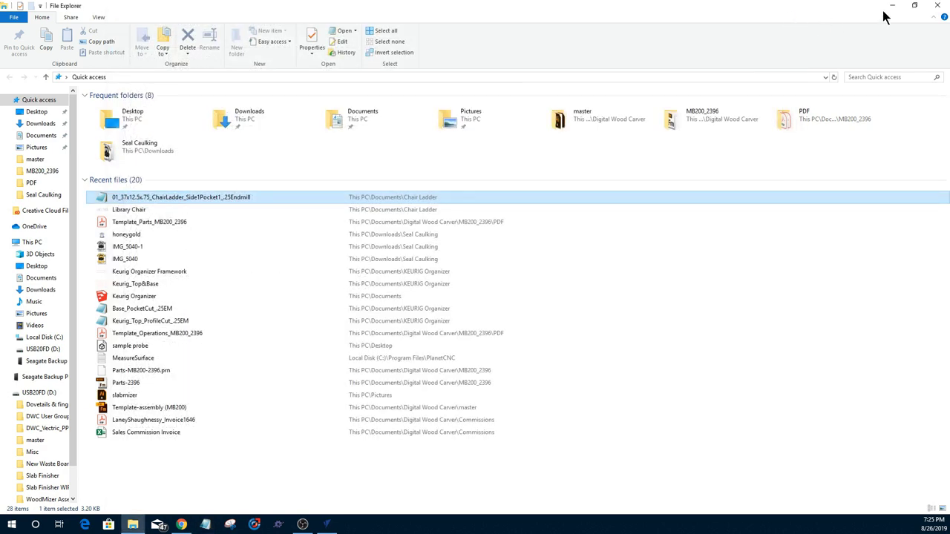
- Check the Panel1_Side1_Pocket1_.25EM pocket name, close its settings, and bring up Save Toolpaths
click(937, 6)
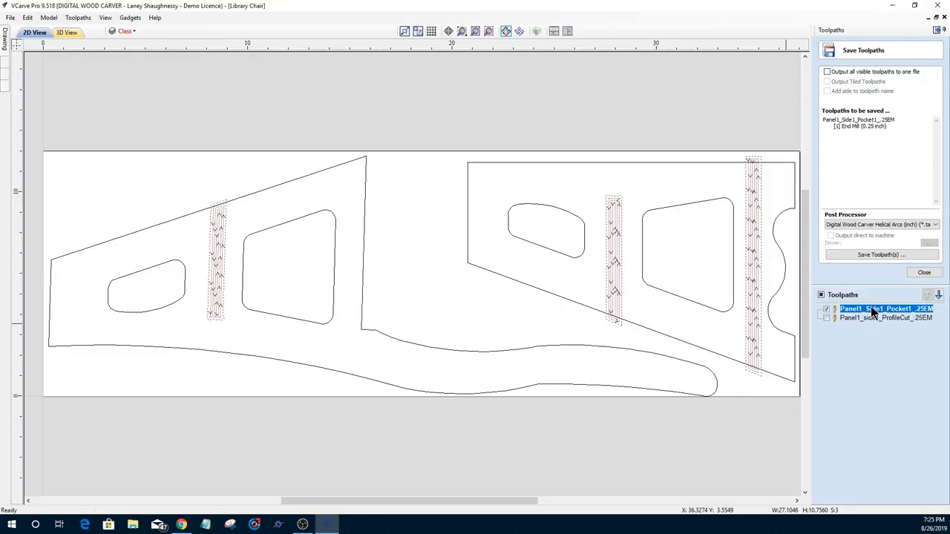
mouse_move(873, 313)
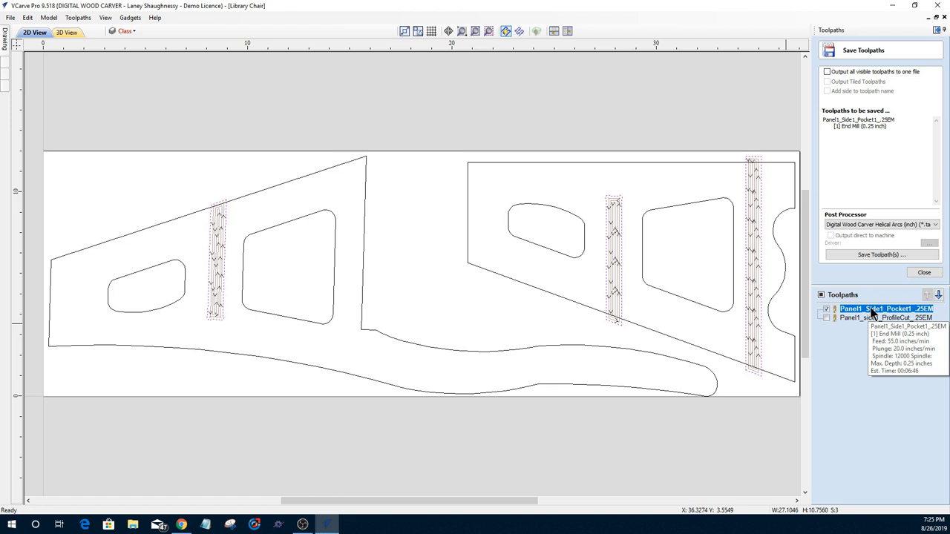
double_click(873, 313)
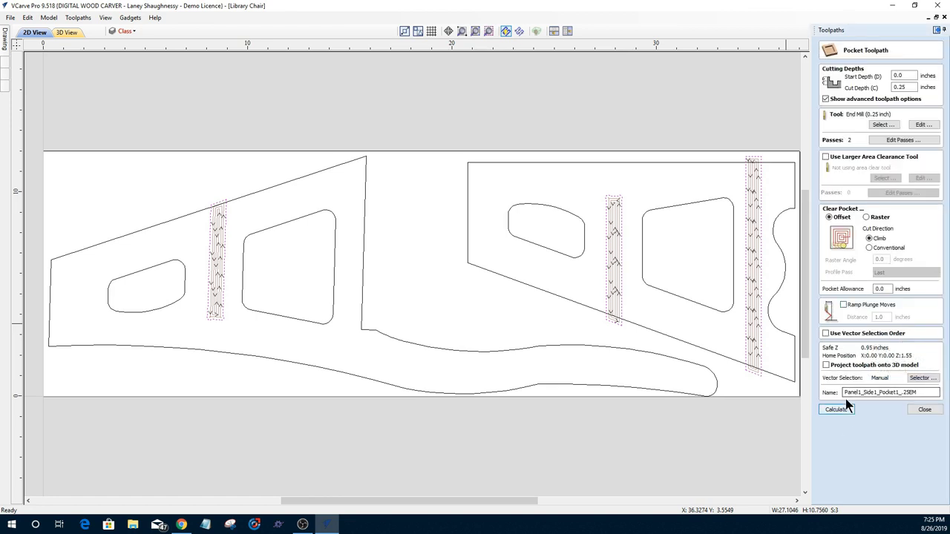
drag(913, 392, 838, 394)
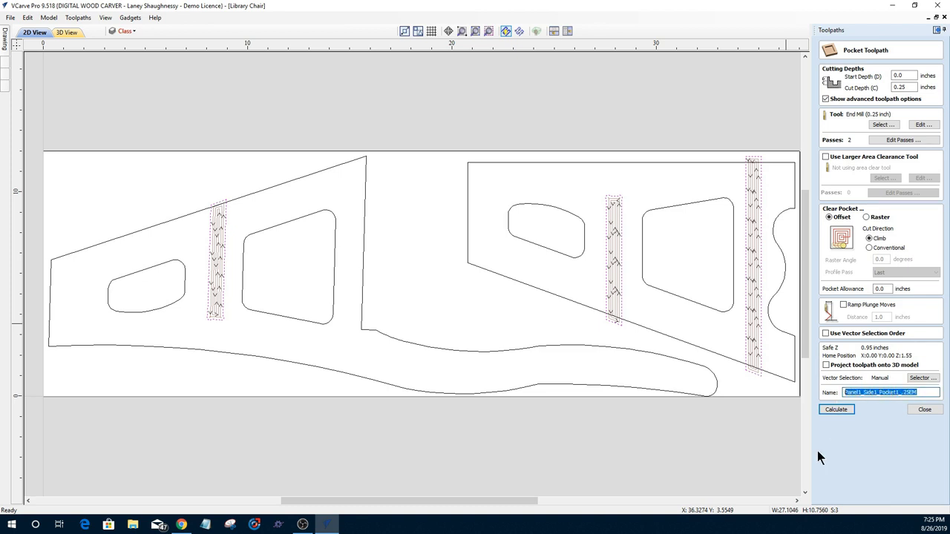
click(924, 410)
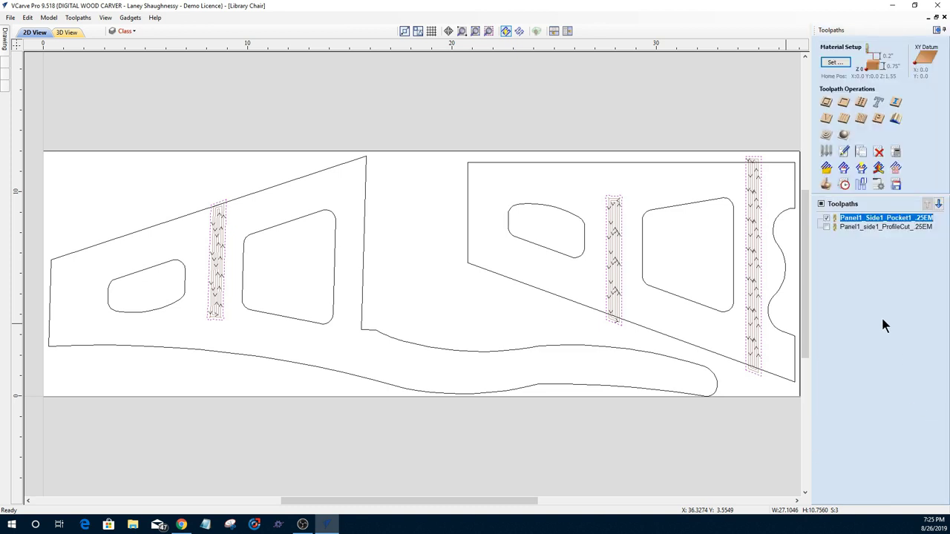
click(897, 185)
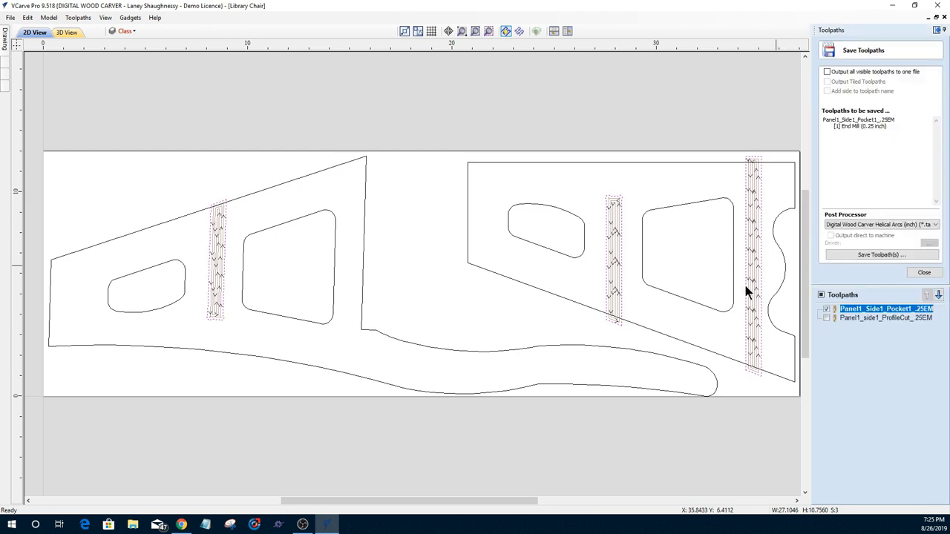
click(858, 254)
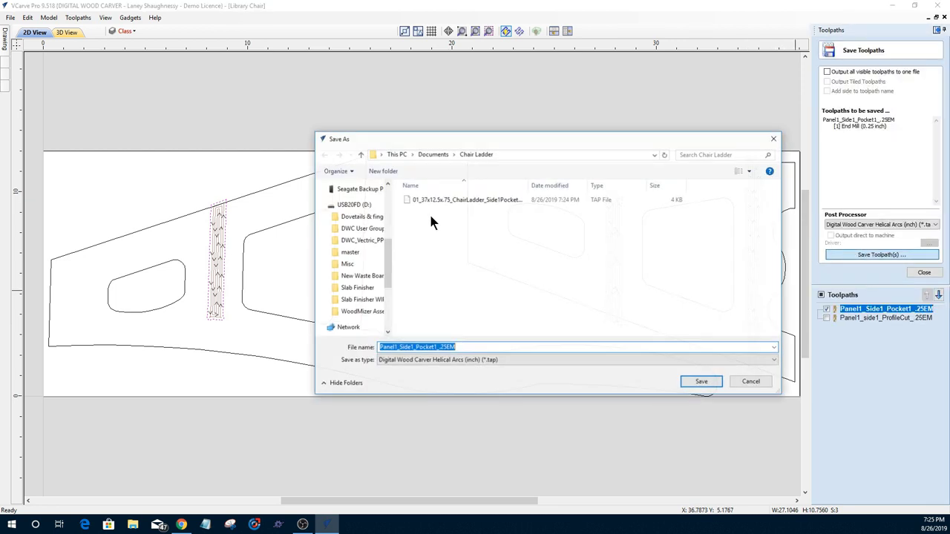
click(430, 199)
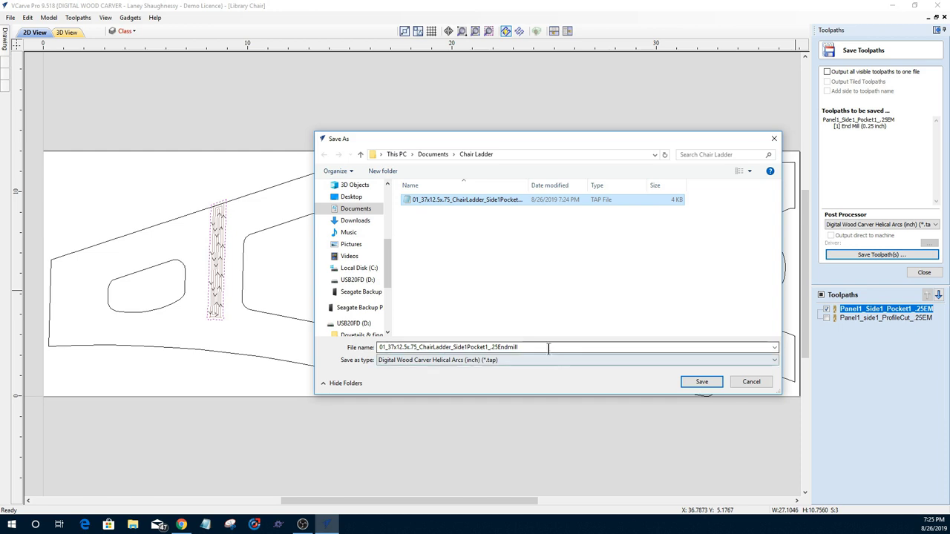
click(698, 383)
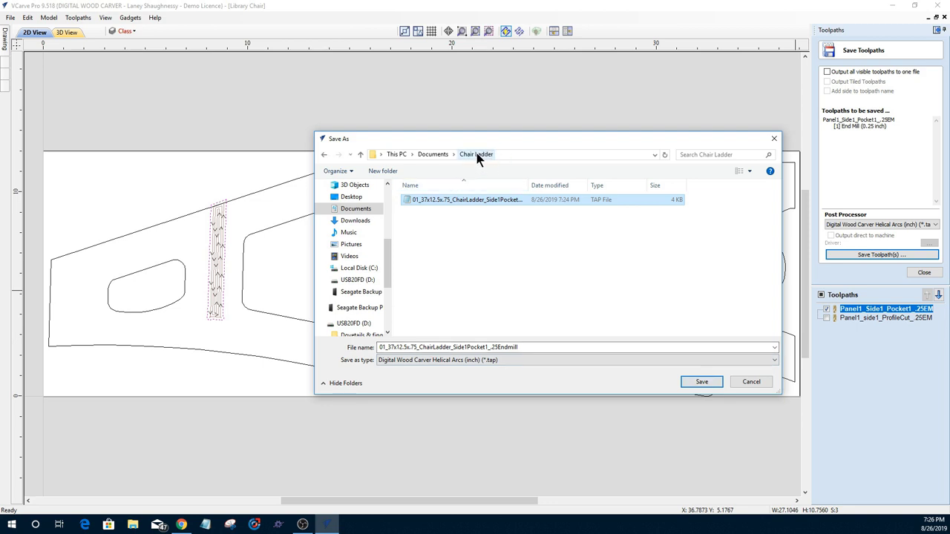
click(749, 386)
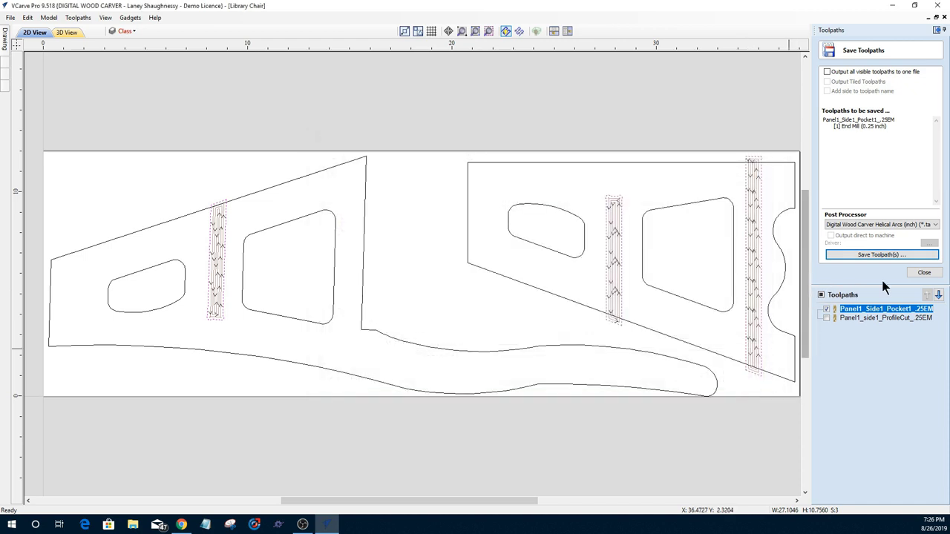
- Close Save Toolpaths, simulate all toolpaths in the 3D preview, tilt the view, and choose Save Preview Image
click(923, 273)
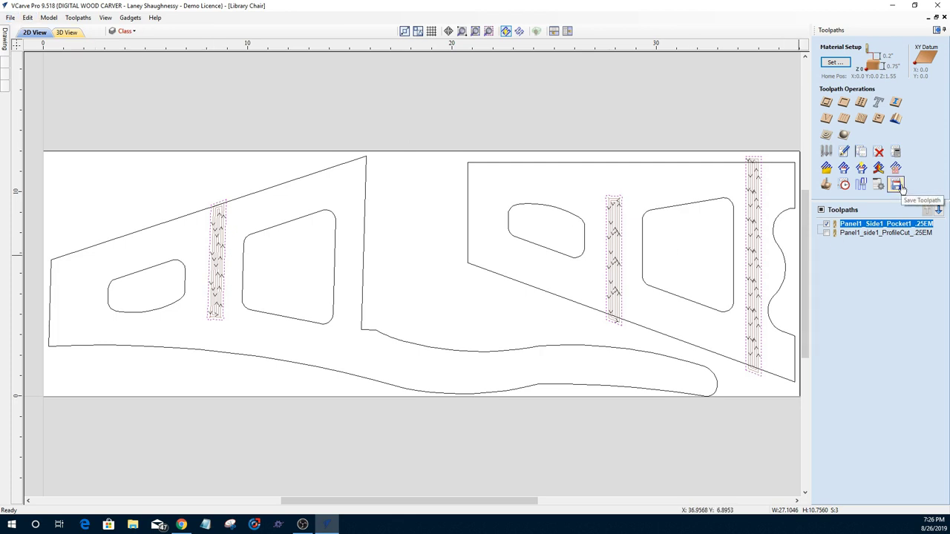
click(826, 185)
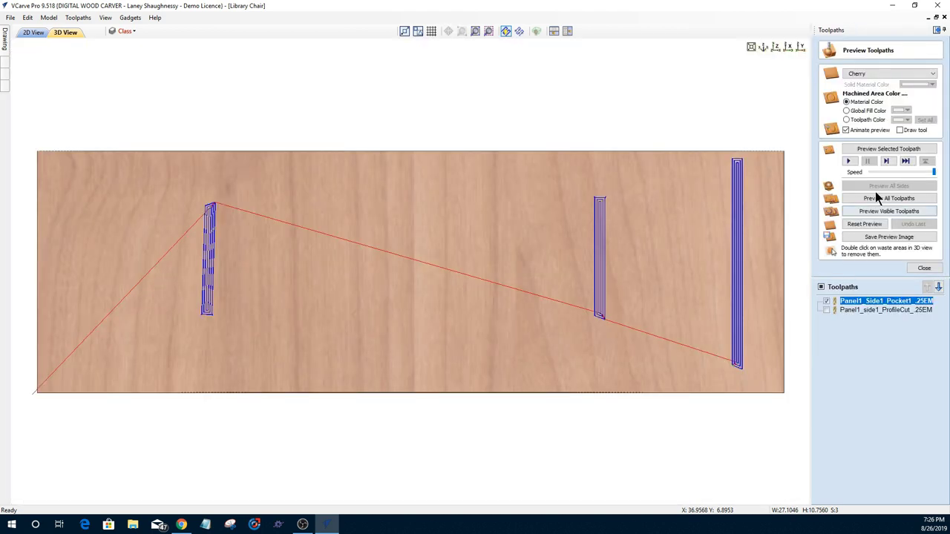
click(875, 199)
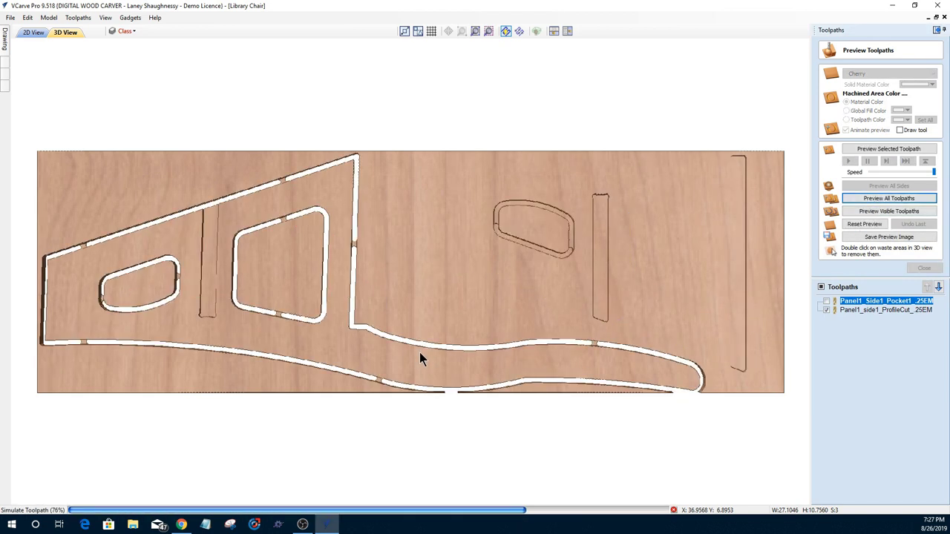
drag(423, 360, 424, 300)
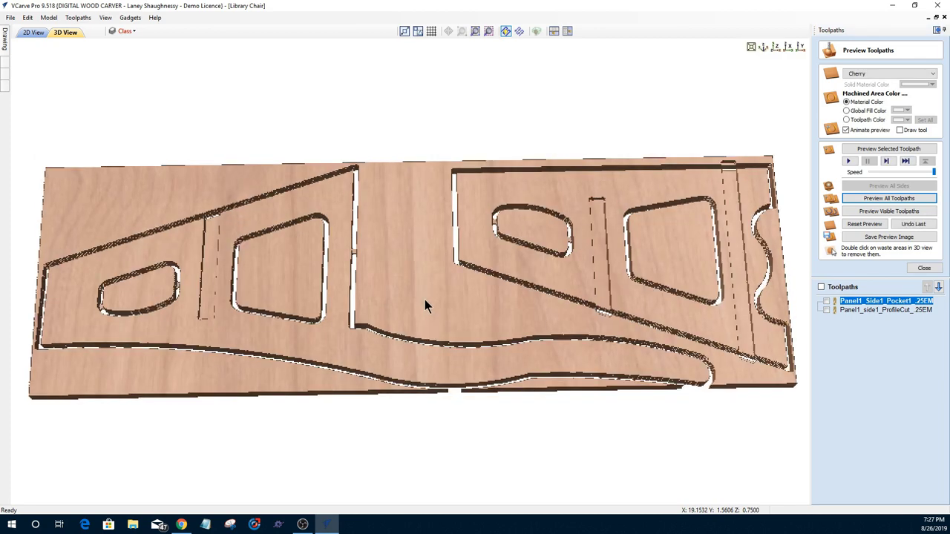
click(873, 239)
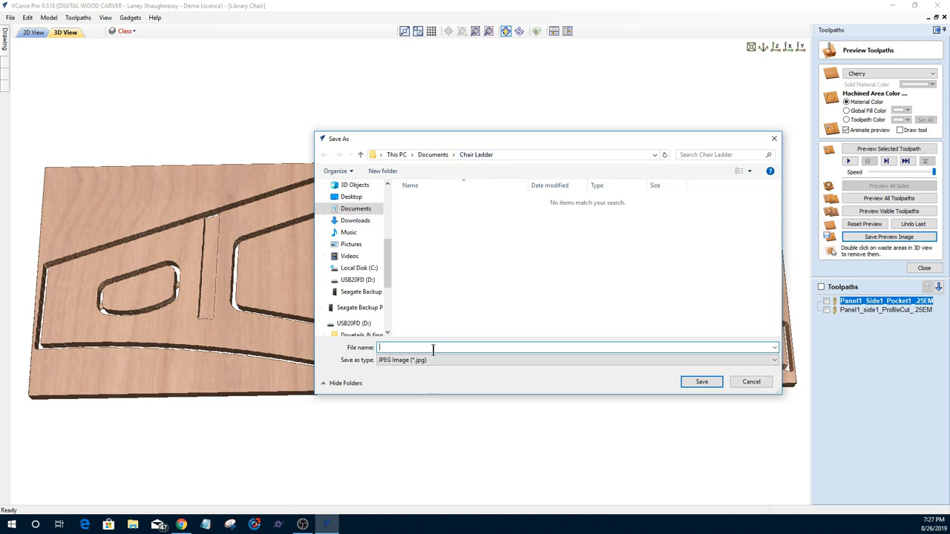
- Save the preview image as Panel1_Side1_Proof.jpg in Chair Ladder, then switch to File Explorer
text(Panel1_Side1_Proof)
click(698, 383)
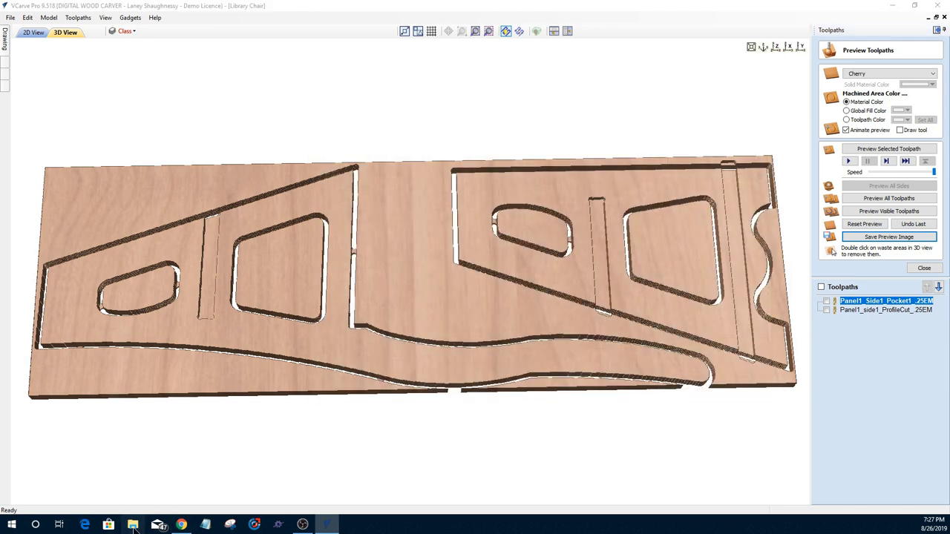
click(133, 525)
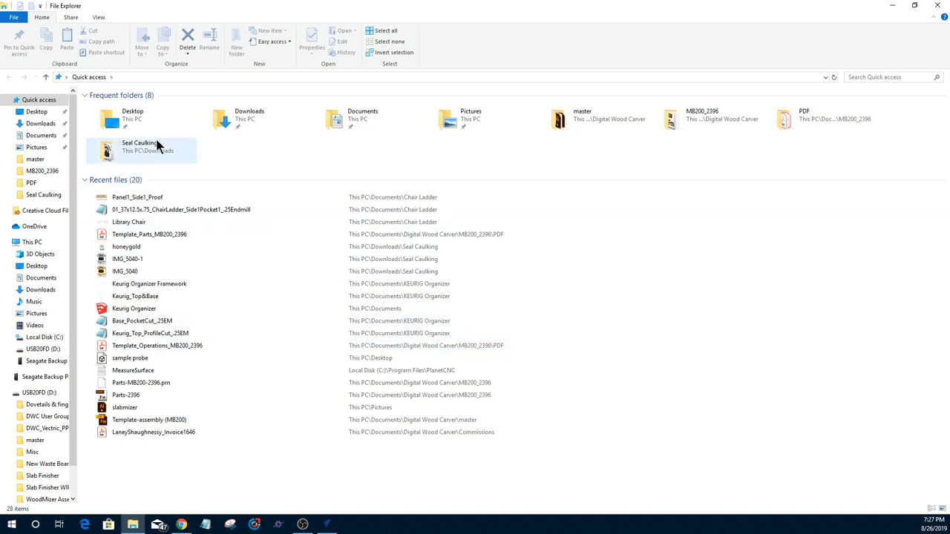
- Browse Documents > Chair Ladder to confirm Panel1_Side1_Proof is there, then minimize File Explorer
double_click(347, 120)
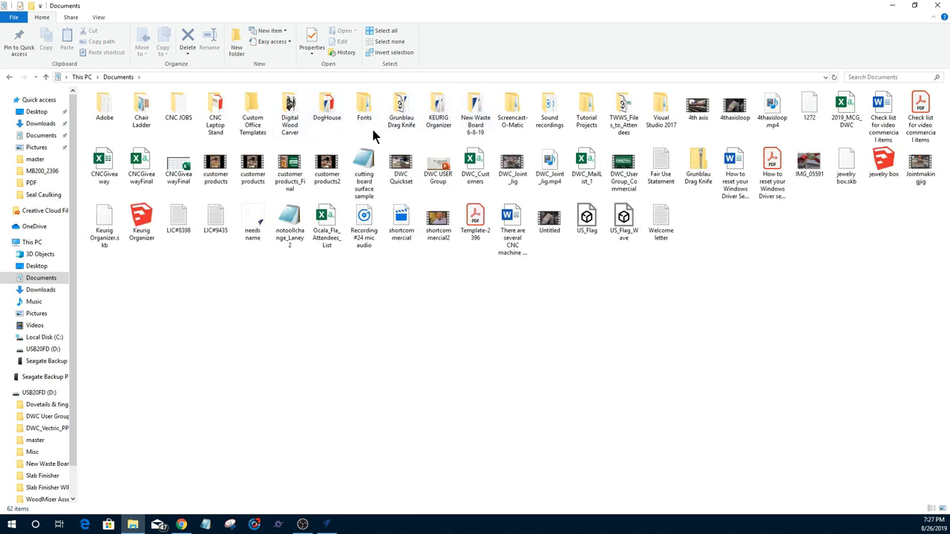
click(142, 119)
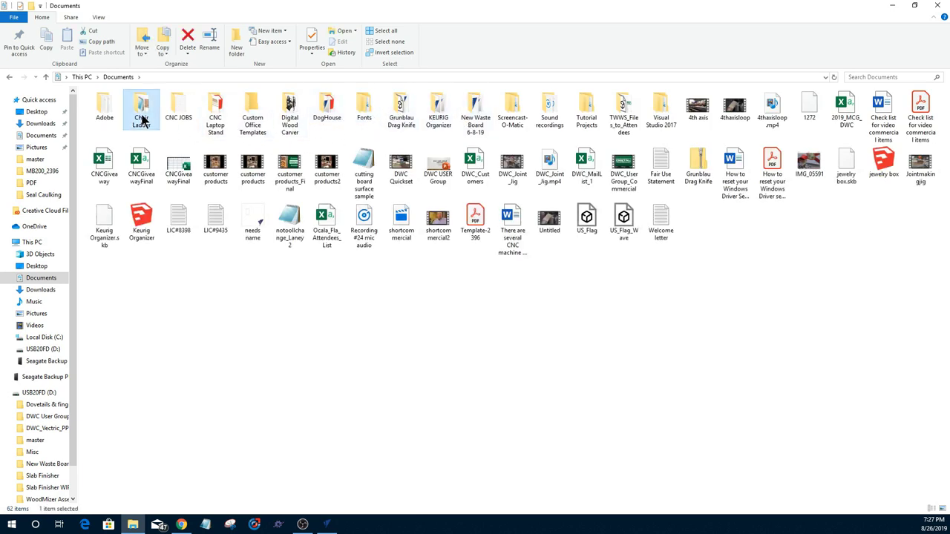
double_click(141, 108)
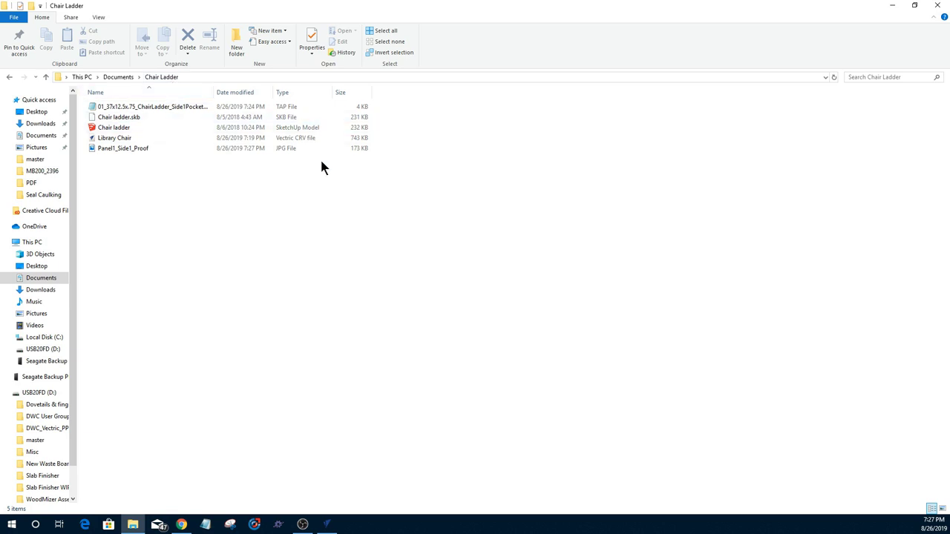
click(893, 6)
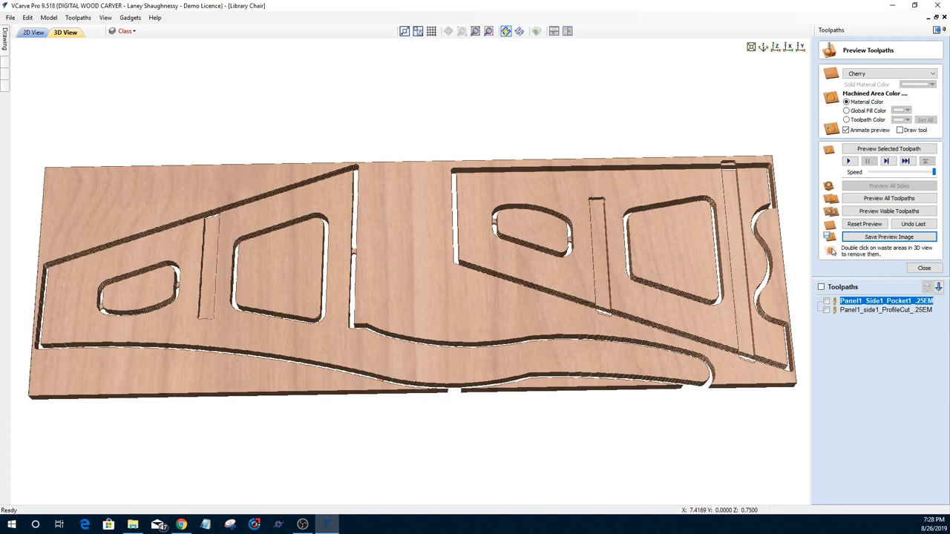
- Return to VCarve Pro and close the Preview Toolpaths panel
click(181, 525)
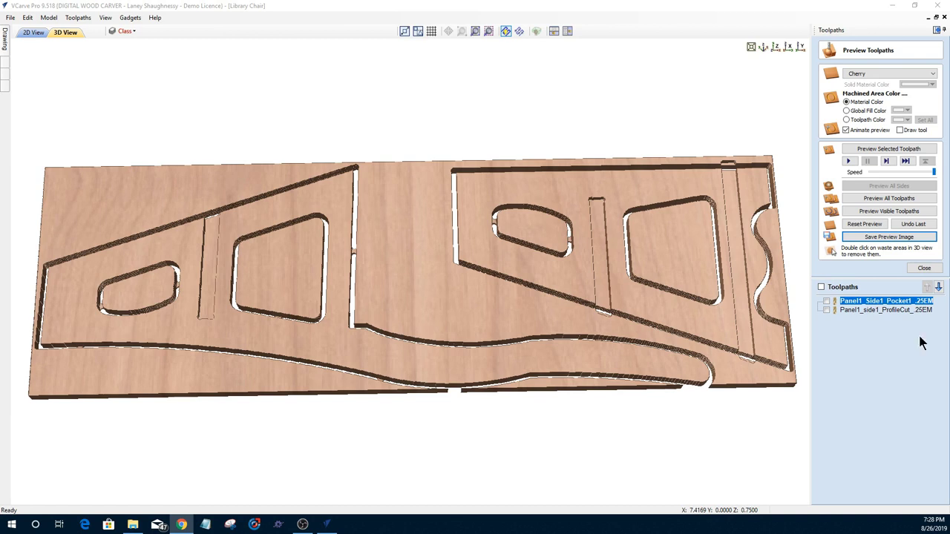
click(924, 269)
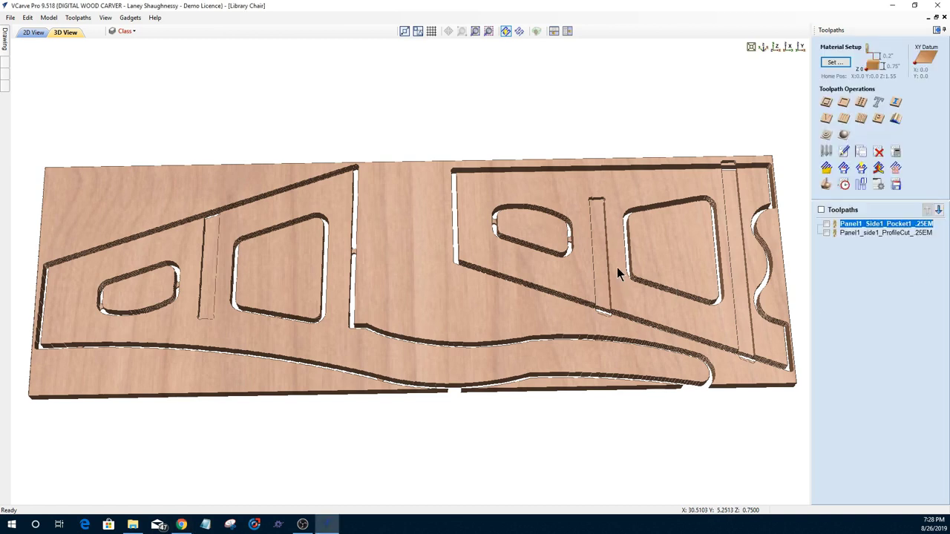
- In 2D view, show the pocket toolpath as solid shading with the surrounding vectors deselected
click(30, 33)
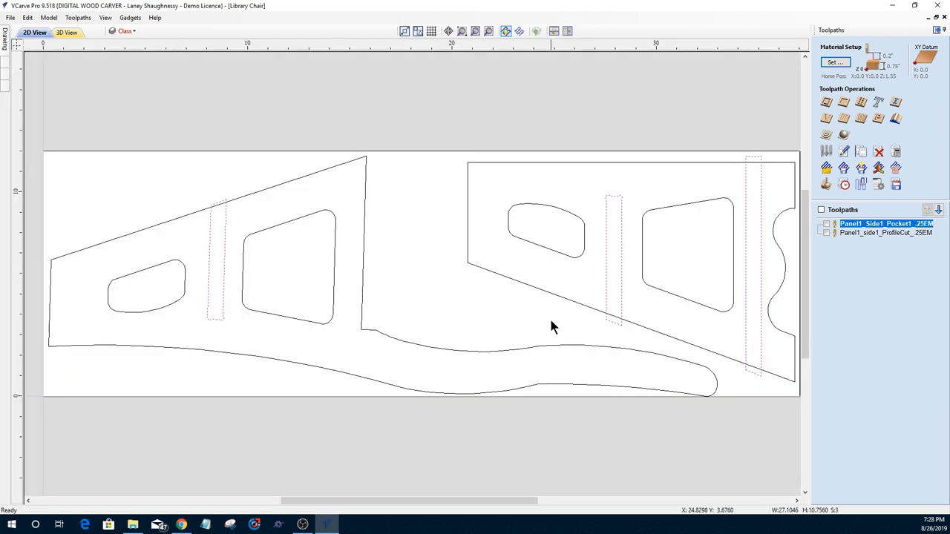
click(827, 224)
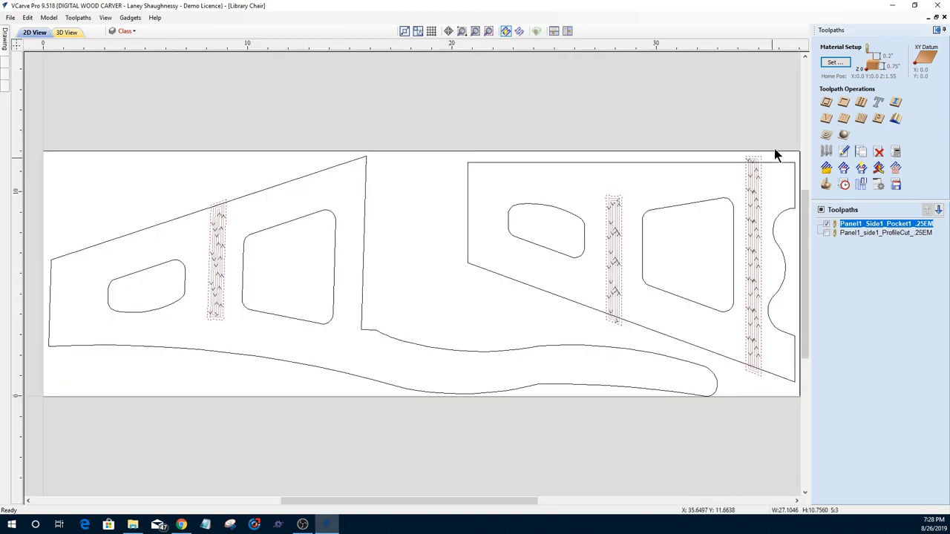
scroll(757, 249, up, 2)
scroll(754, 241, up, 3)
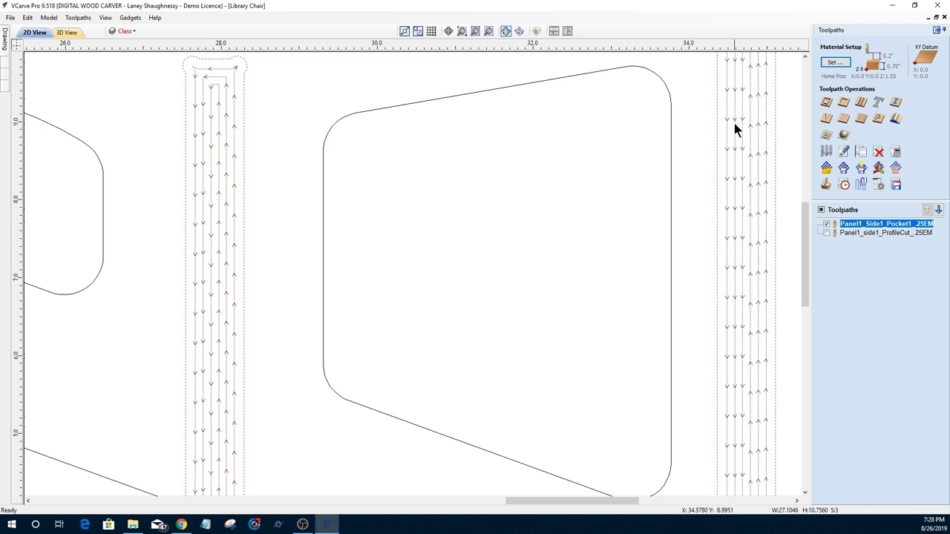
click(731, 208)
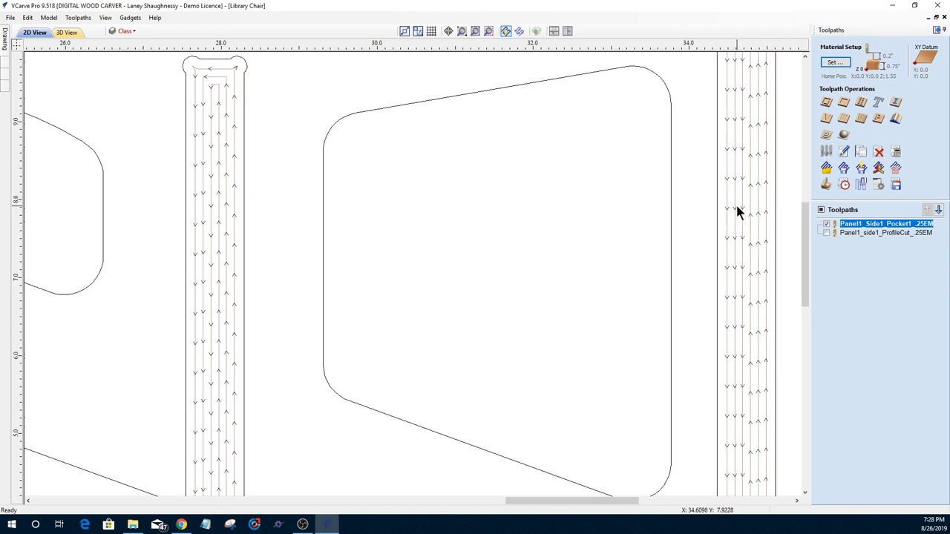
click(520, 34)
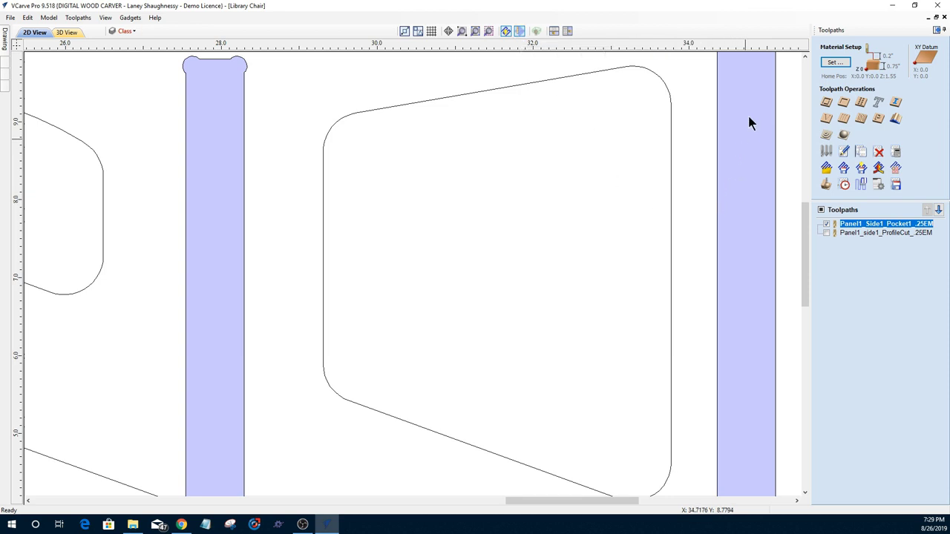
- Reopen the Panel1_Side1_Pocket1_.25EM pocket toolpath settings for editing
scroll(749, 256, down, 3)
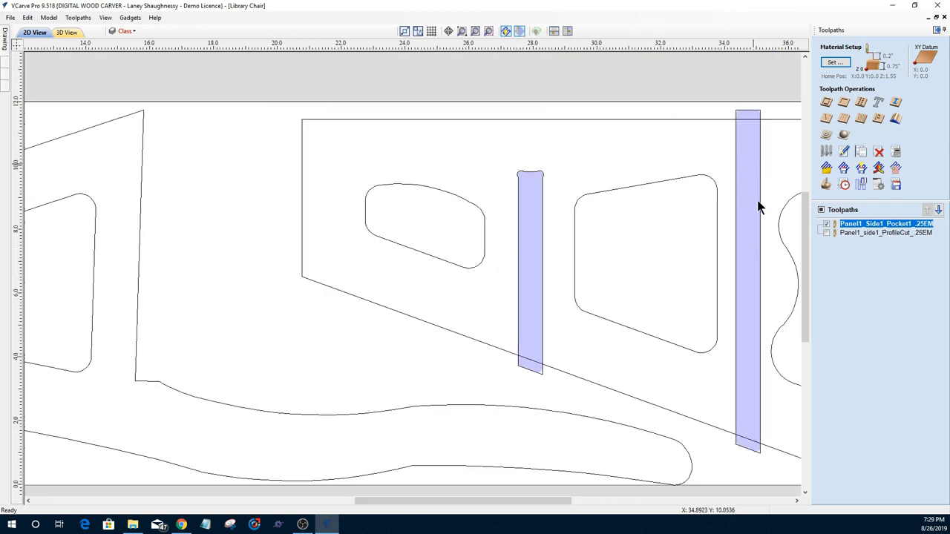
scroll(753, 262, up, 1)
scroll(752, 255, down, 3)
scroll(752, 383, up, 5)
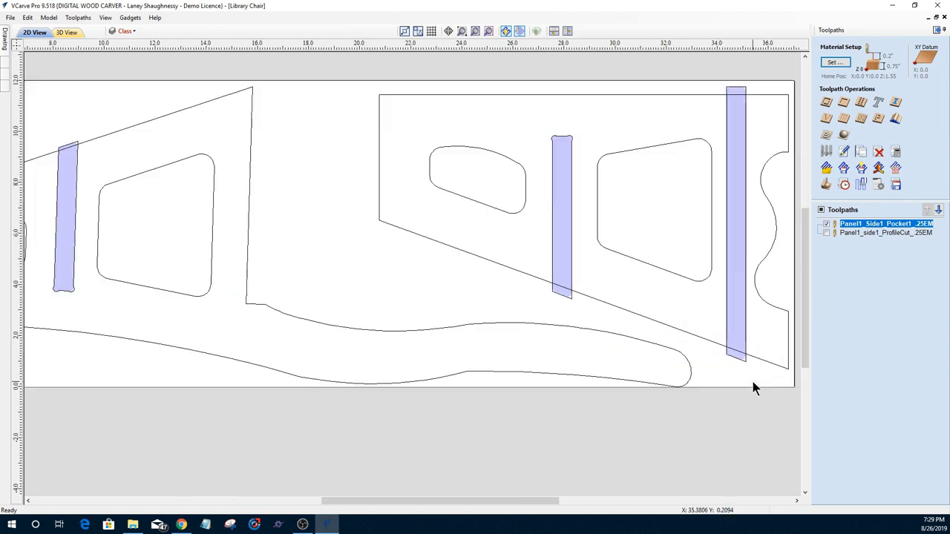
scroll(738, 343, up, 3)
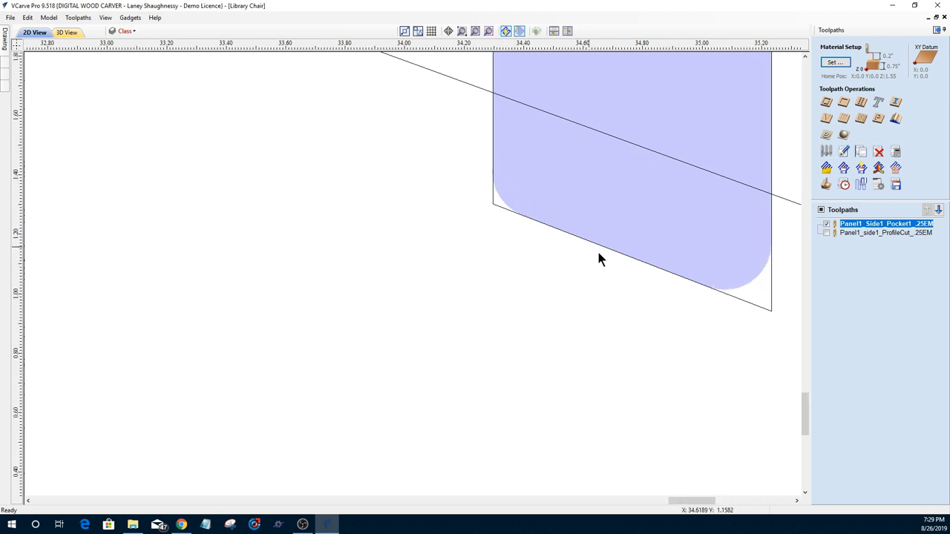
scroll(598, 250, down, 5)
mouse_move(873, 226)
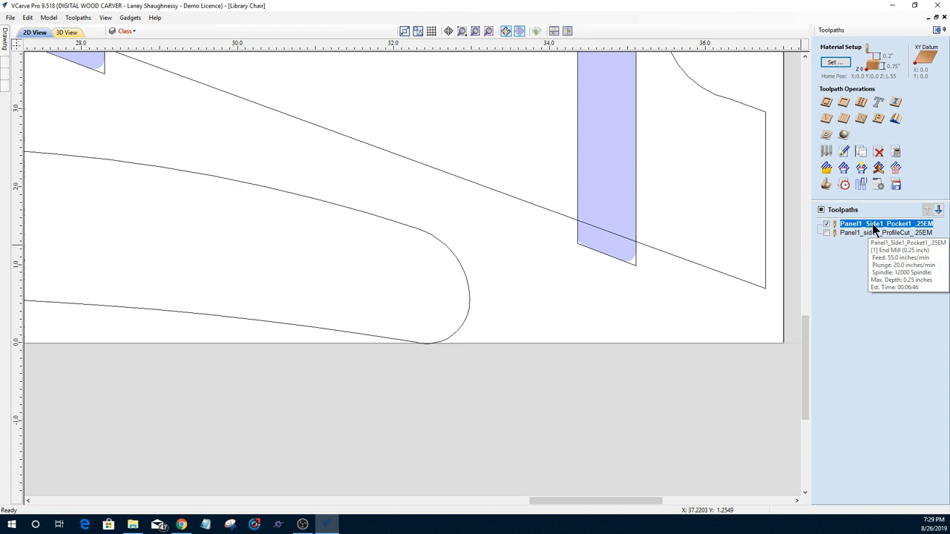
double_click(872, 223)
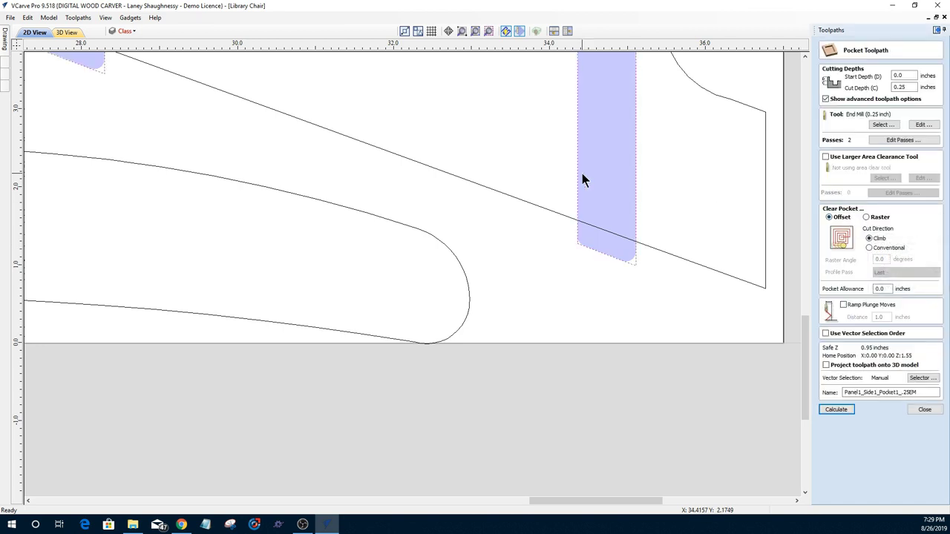
- Set the pocket allowance to -0.02 and recalculate the pocket toolpath
scroll(631, 118, up, 4)
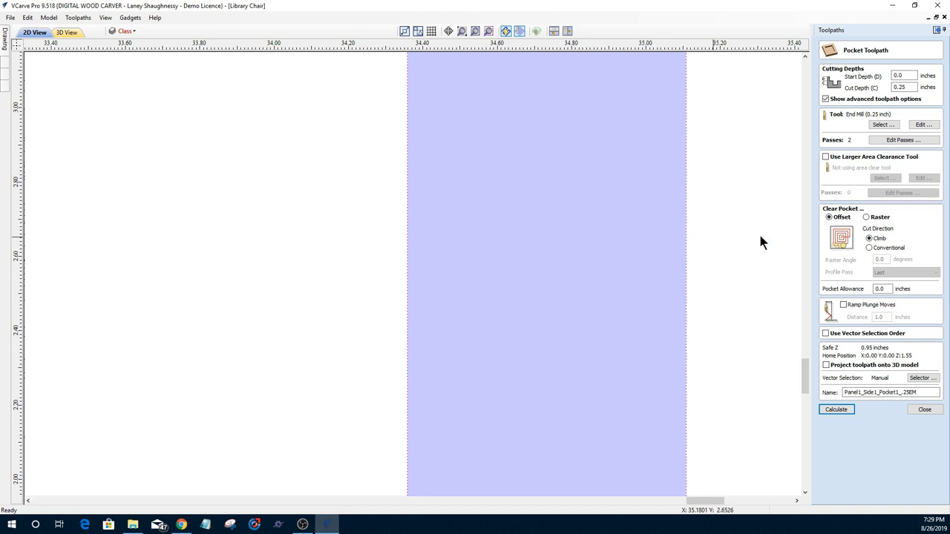
double_click(879, 289)
text(-.02)
click(839, 411)
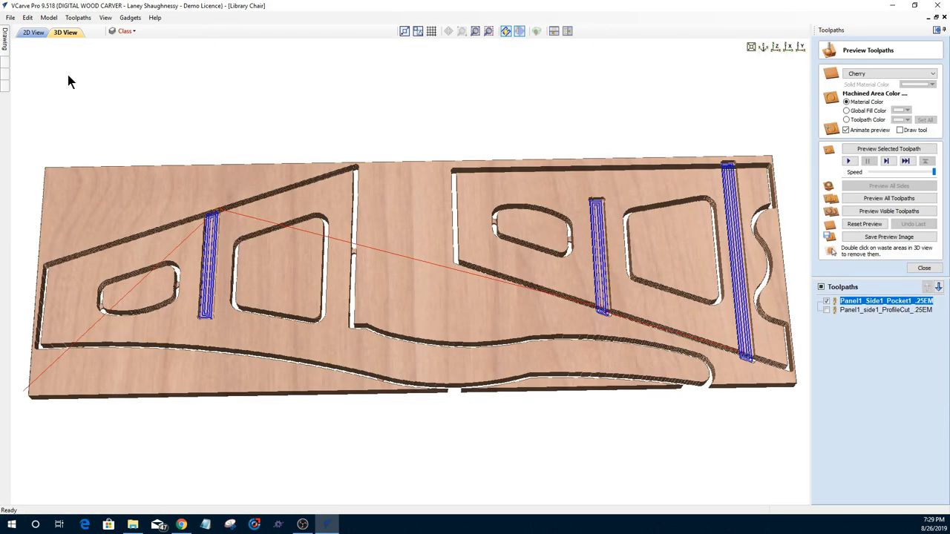
- Reopen the pocket settings from 2D view, edit the allowance again, and recalculate
click(33, 32)
scroll(696, 297, up, 3)
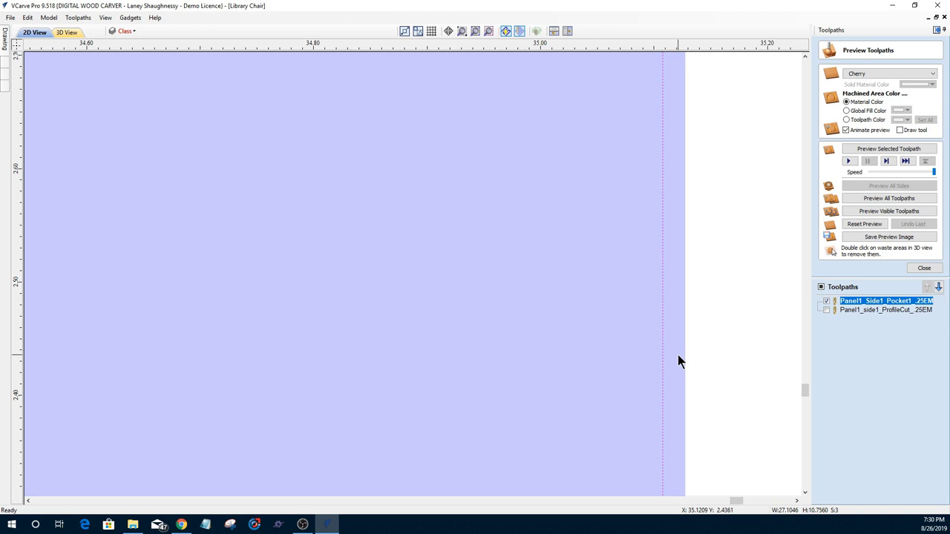
double_click(896, 300)
click(876, 288)
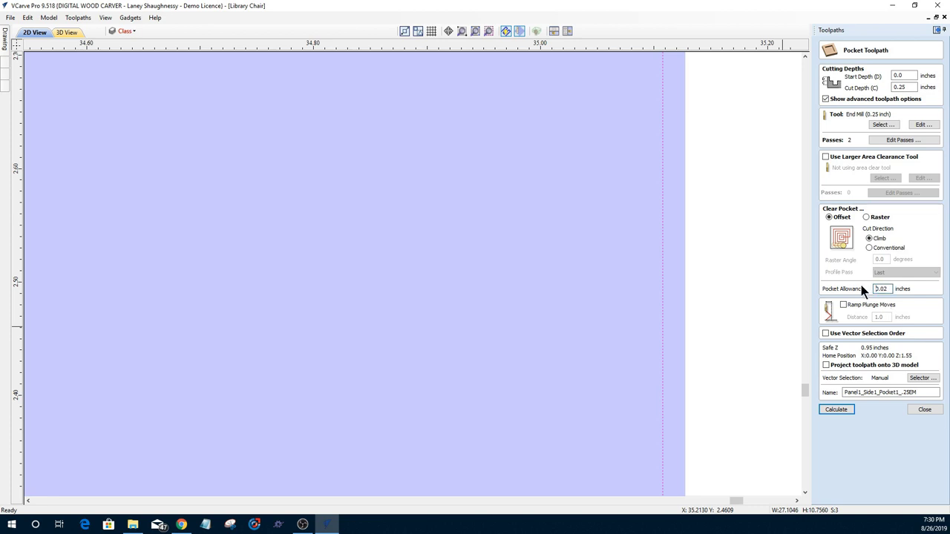
click(826, 409)
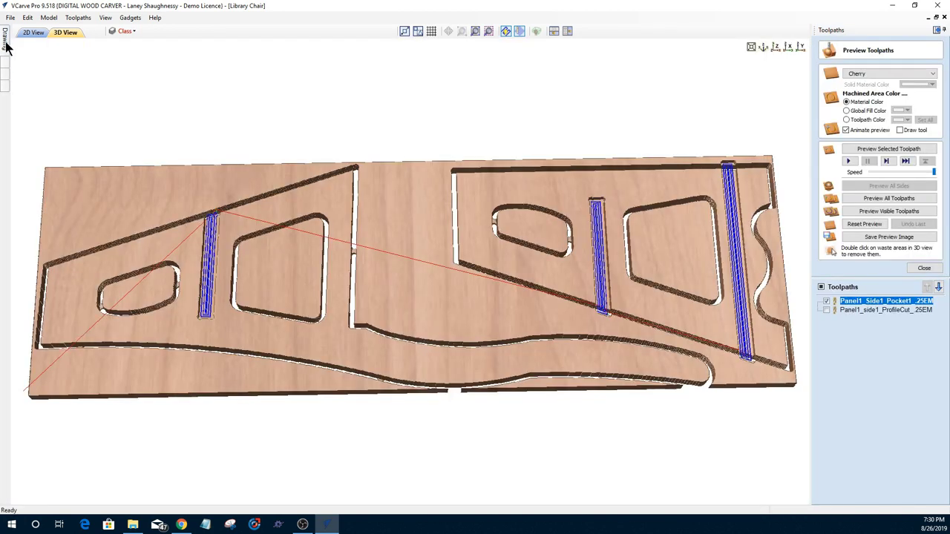
- In 2D view, open the Panel1_side1_ProfileCut_.25EM settings (0.75 in depth, 6 passes, tabs)
click(21, 35)
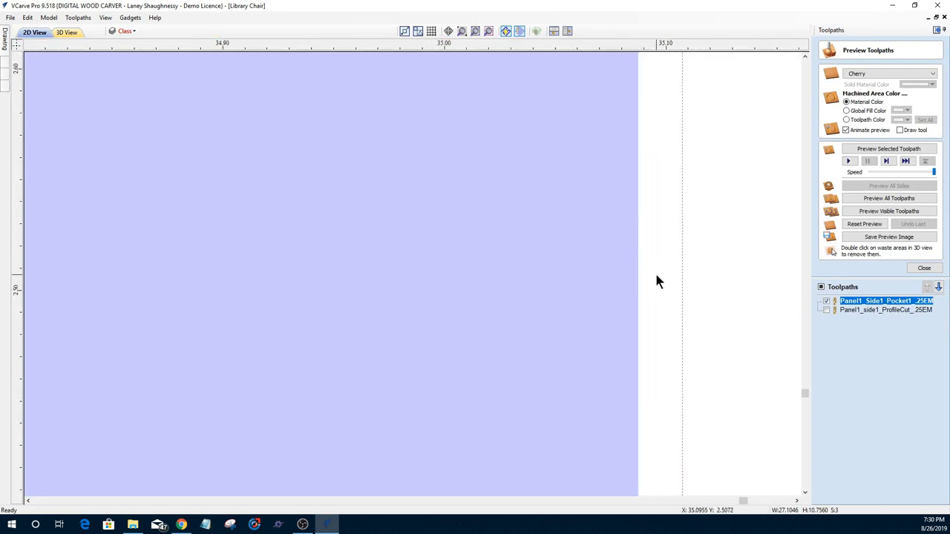
scroll(663, 284, down, 10)
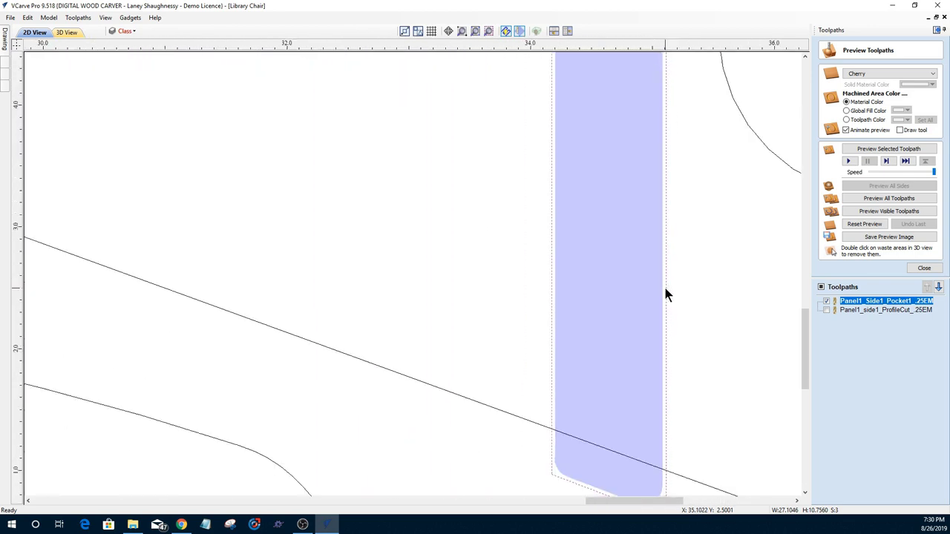
scroll(665, 288, down, 3)
scroll(665, 288, up, 6)
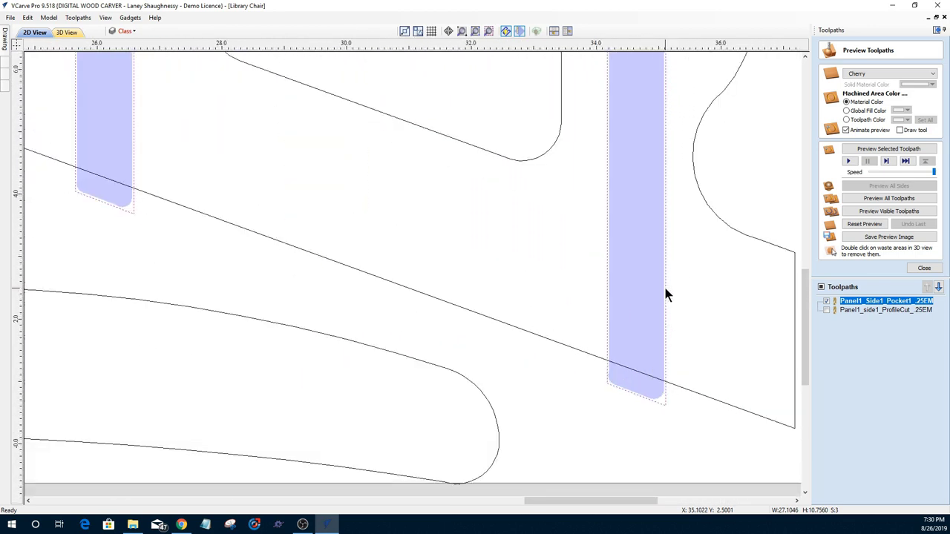
scroll(666, 294, up, 4)
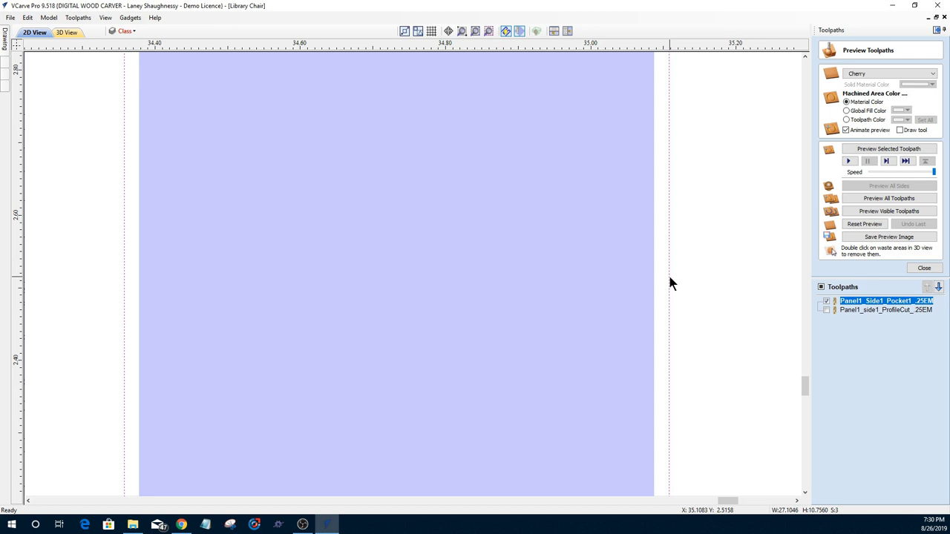
double_click(883, 311)
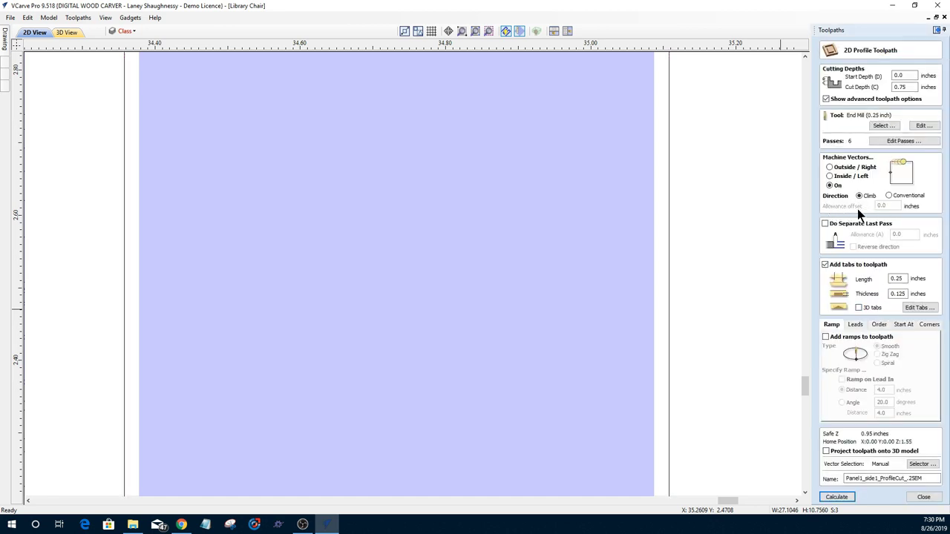
- Set the profile to cut Outside/Right with a -0.125 in allowance offset and calculate
click(830, 167)
double_click(894, 206)
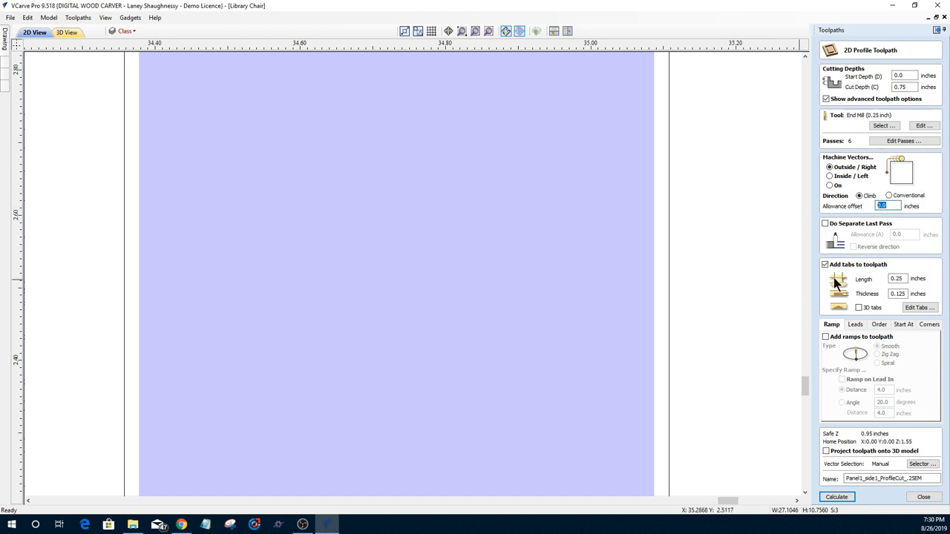
text(.125)
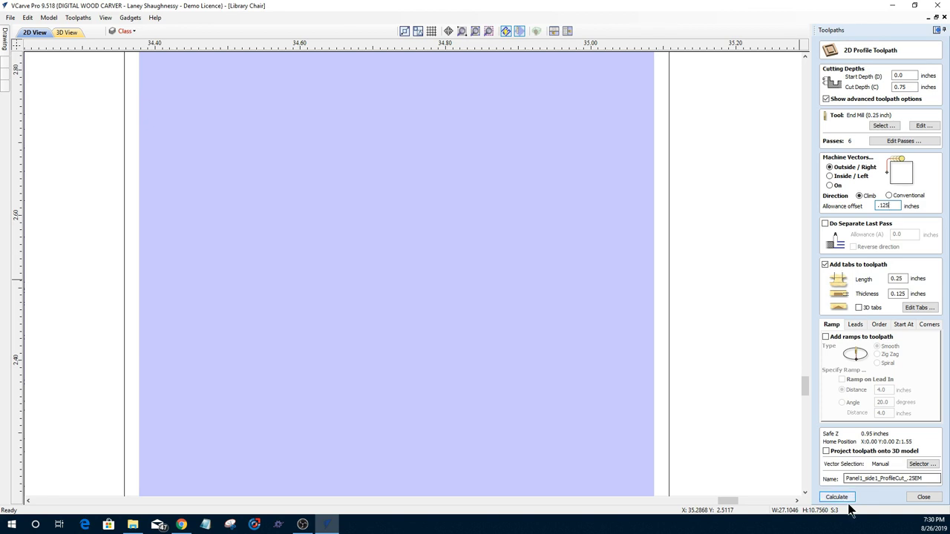
click(838, 498)
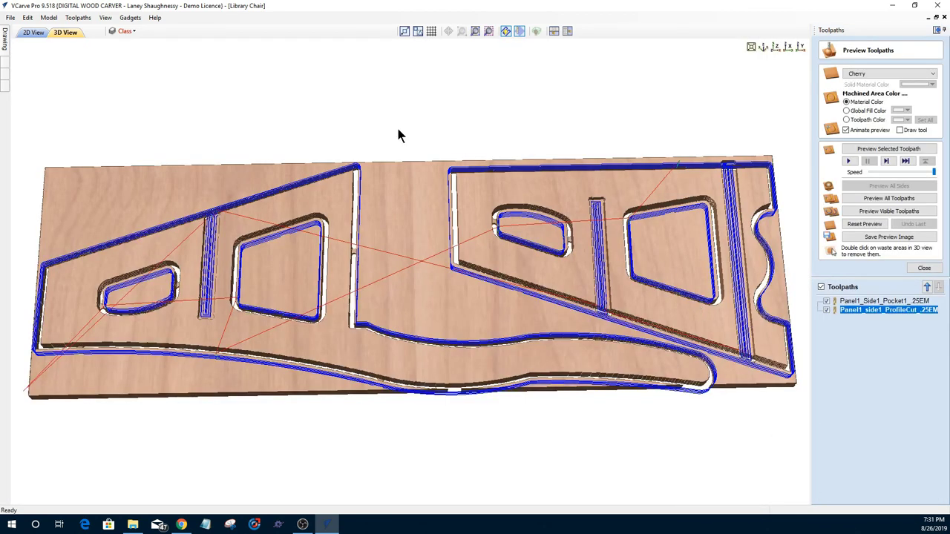
- Hide the pocket toolpath, select the curved part outlines, and recalculate the profile toolpath
click(827, 301)
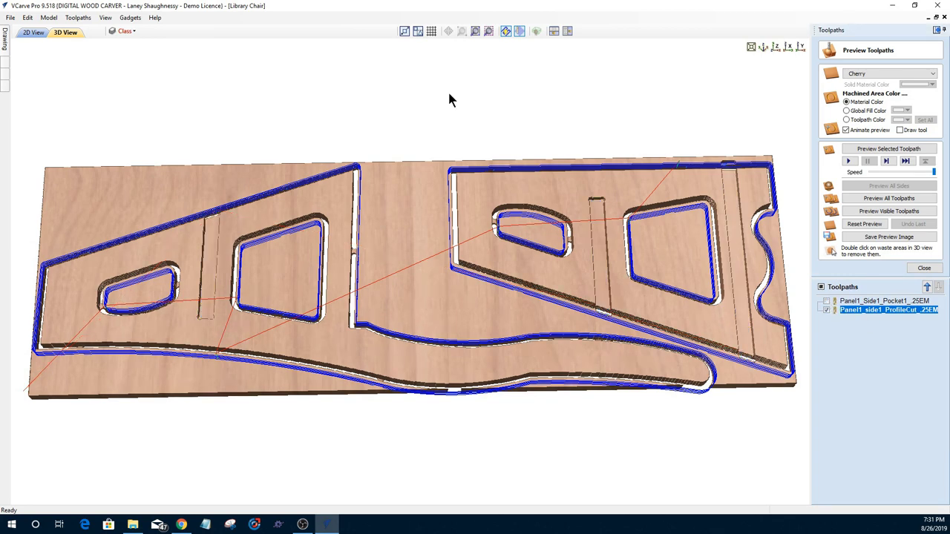
click(32, 32)
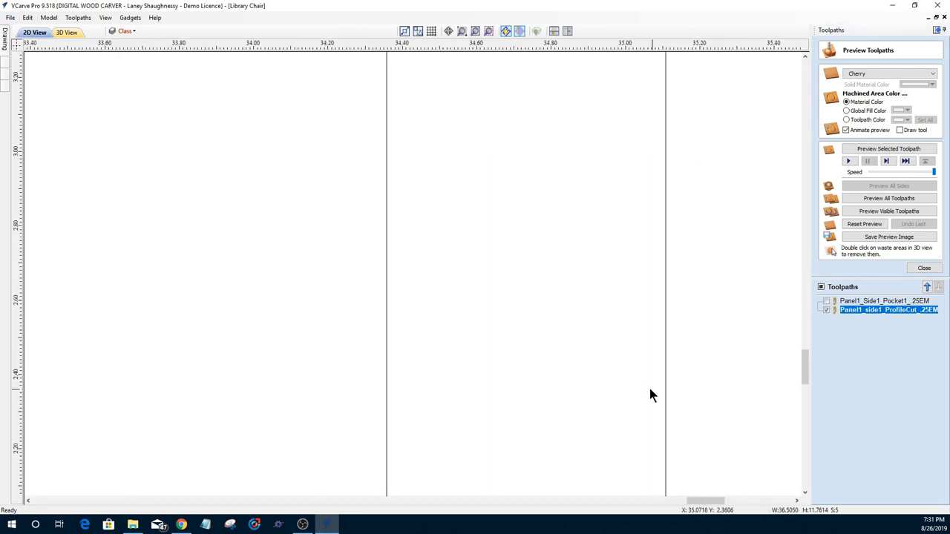
scroll(650, 389, down, 6)
scroll(681, 311, up, 3)
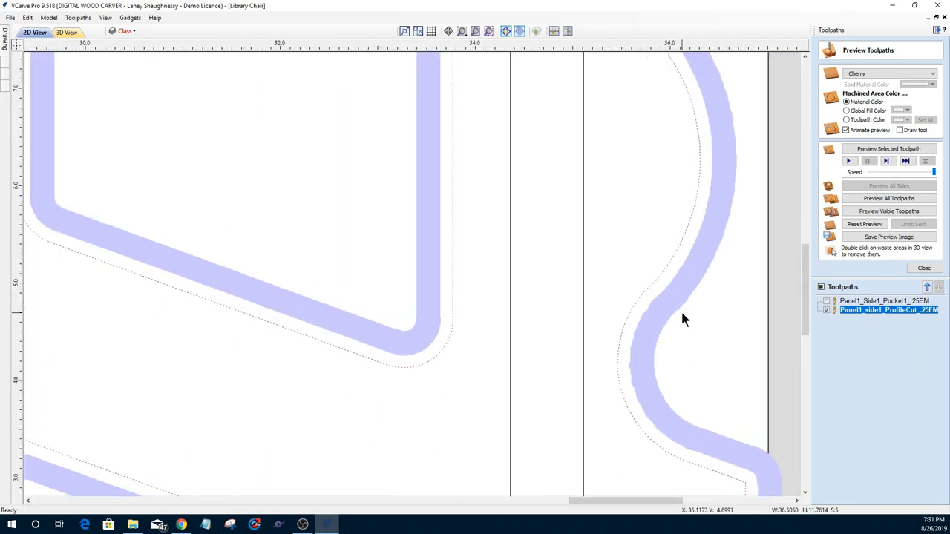
click(636, 305)
double_click(868, 310)
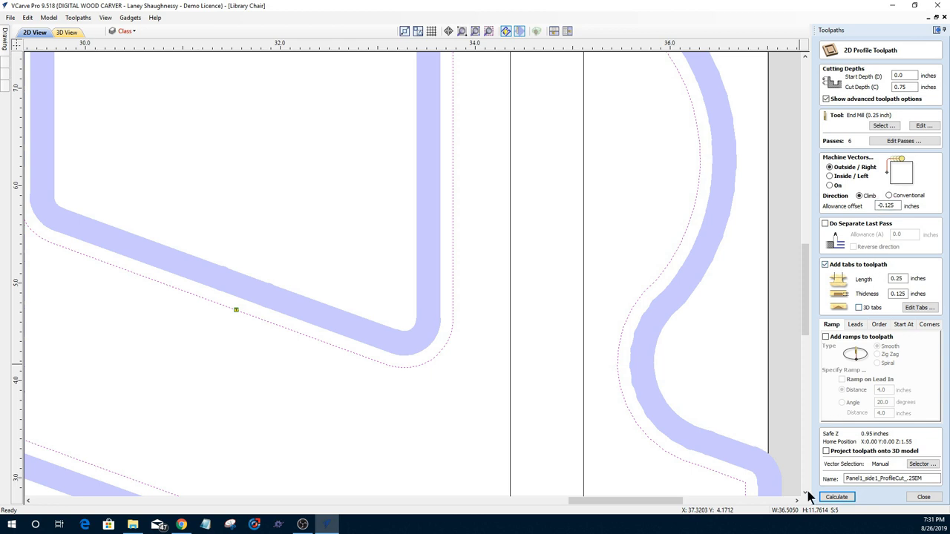
click(832, 498)
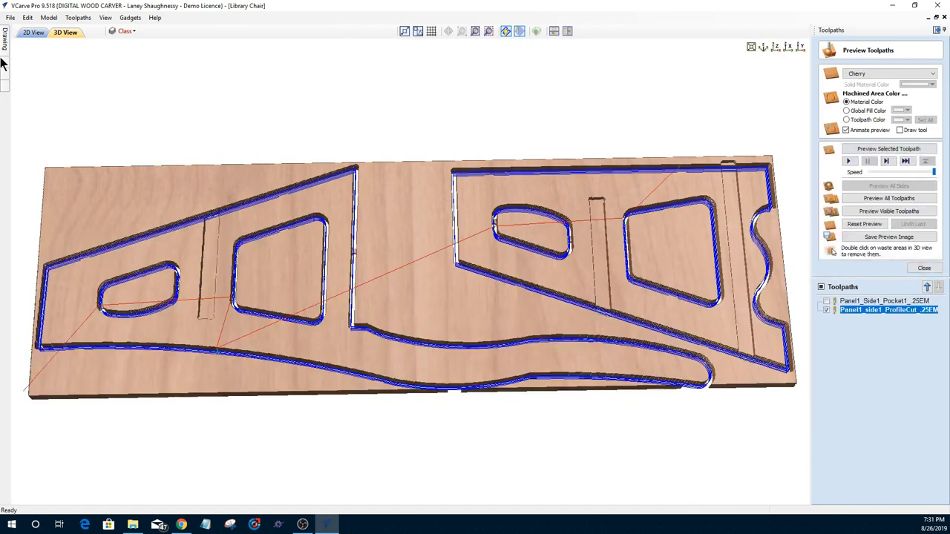
click(30, 34)
scroll(643, 293, up, 3)
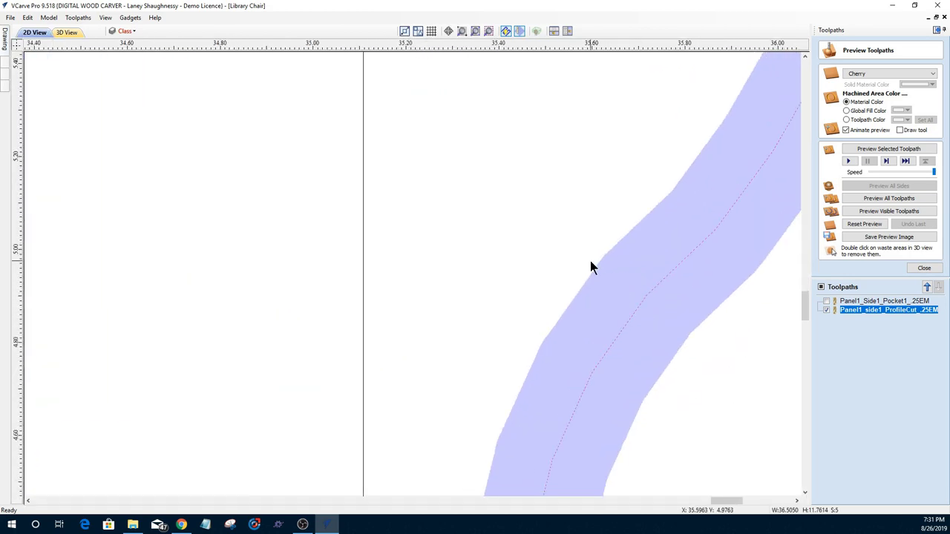
scroll(617, 308, down, 8)
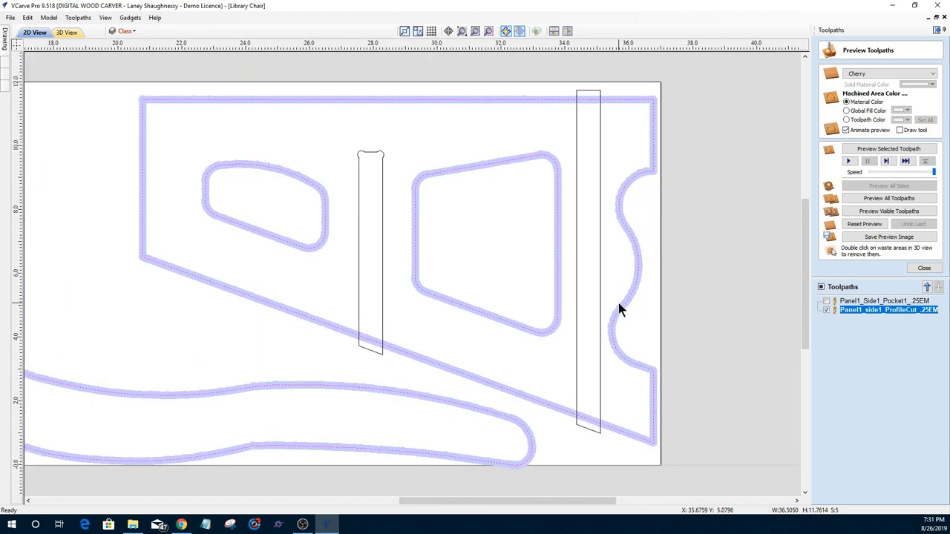
- Inspect the profile toolpath's tab positions, zoom out to the full Panel 1 layout, and show Drawing tools
scroll(618, 302, up, 2)
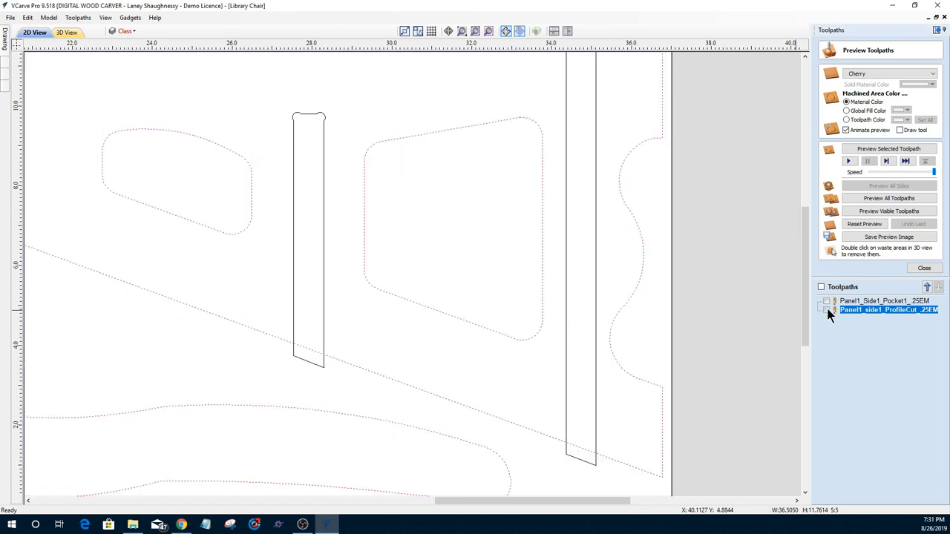
double_click(850, 312)
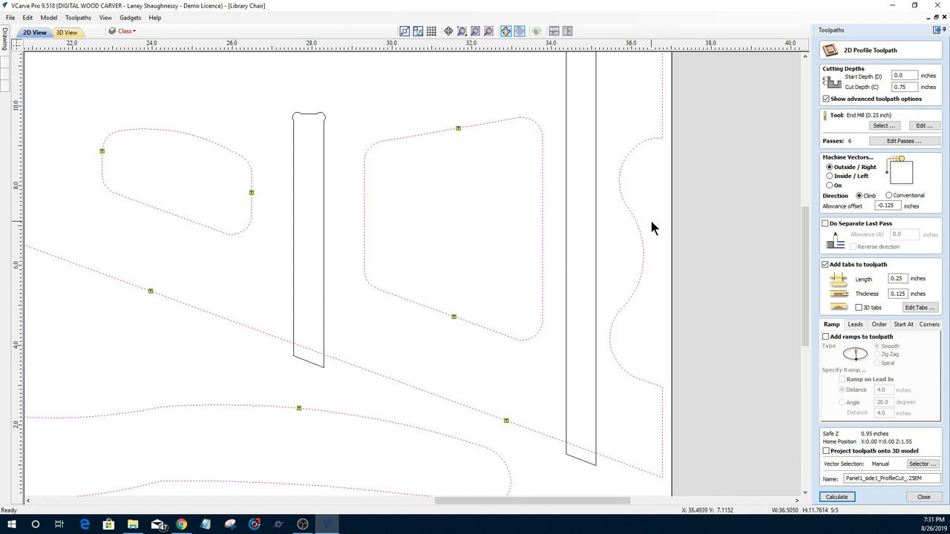
click(922, 498)
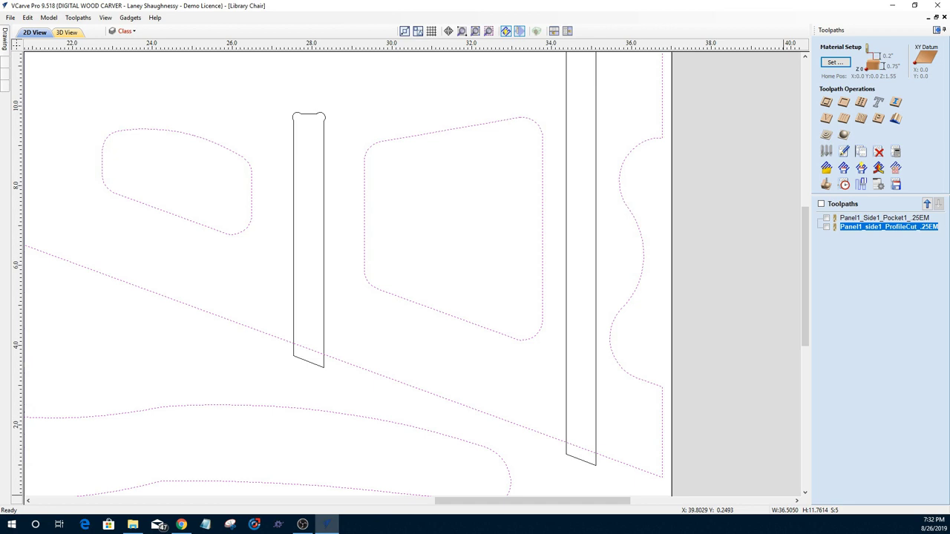
scroll(395, 264, down, 3)
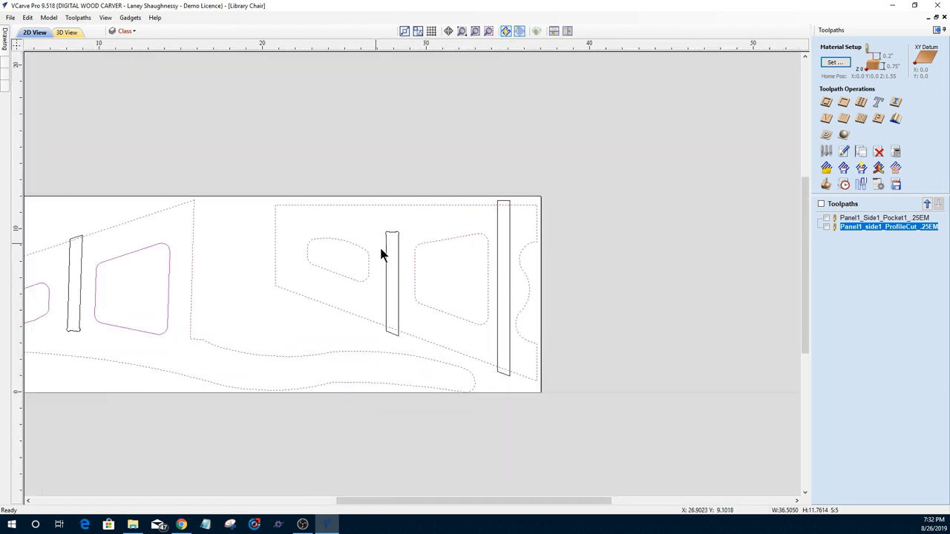
scroll(380, 249, down, 3)
scroll(180, 225, up, 1)
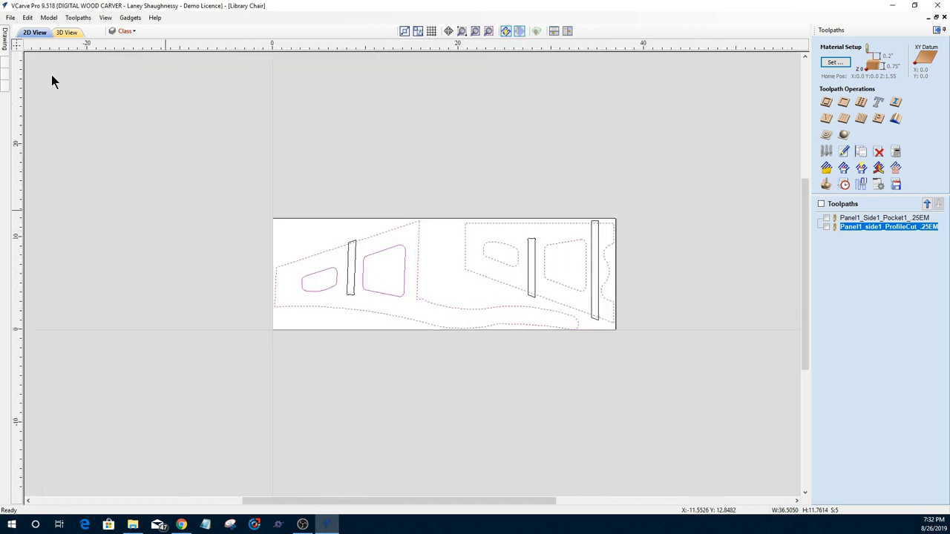
click(3, 37)
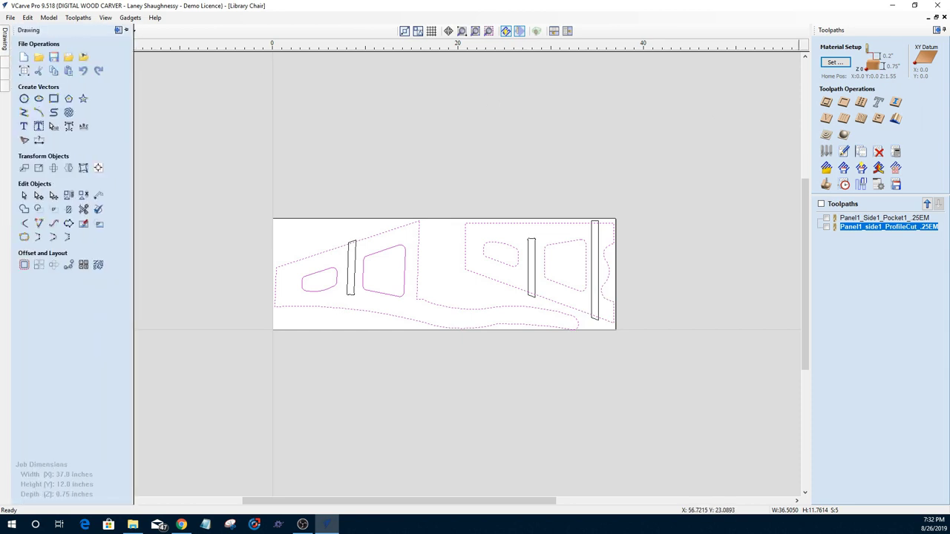
click(936, 31)
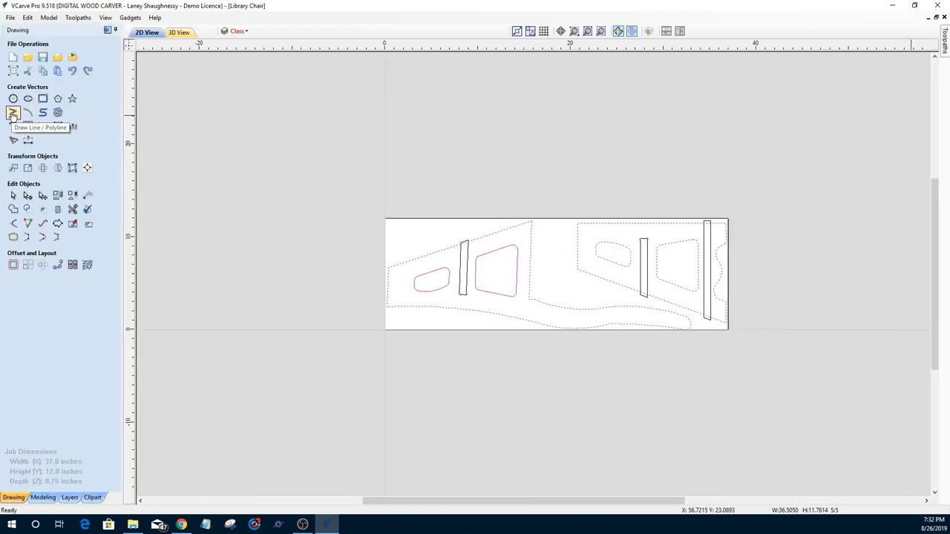
click(42, 98)
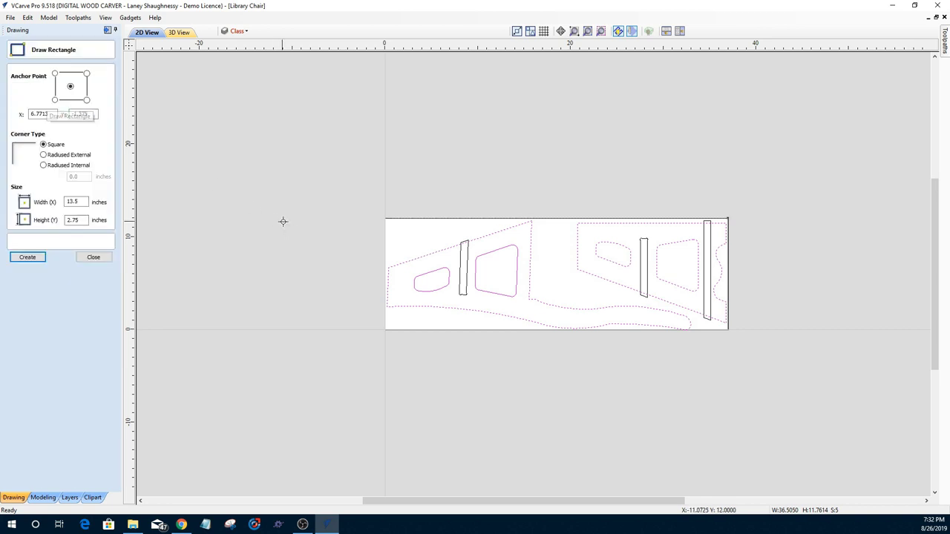
mouse_move(278, 213)
mouse_down()
mouse_move(357, 225)
mouse_move(348, 288)
mouse_up()
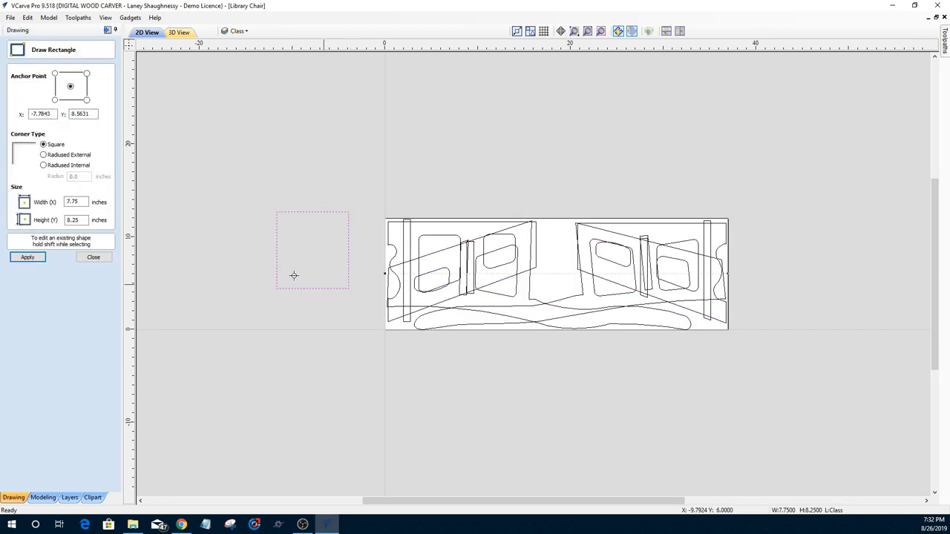
click(94, 260)
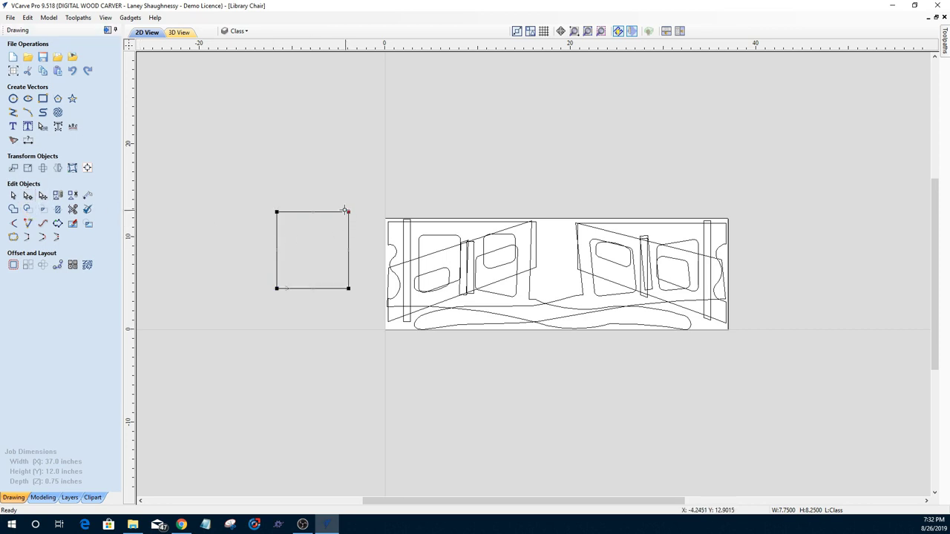
drag(330, 214, 330, 213)
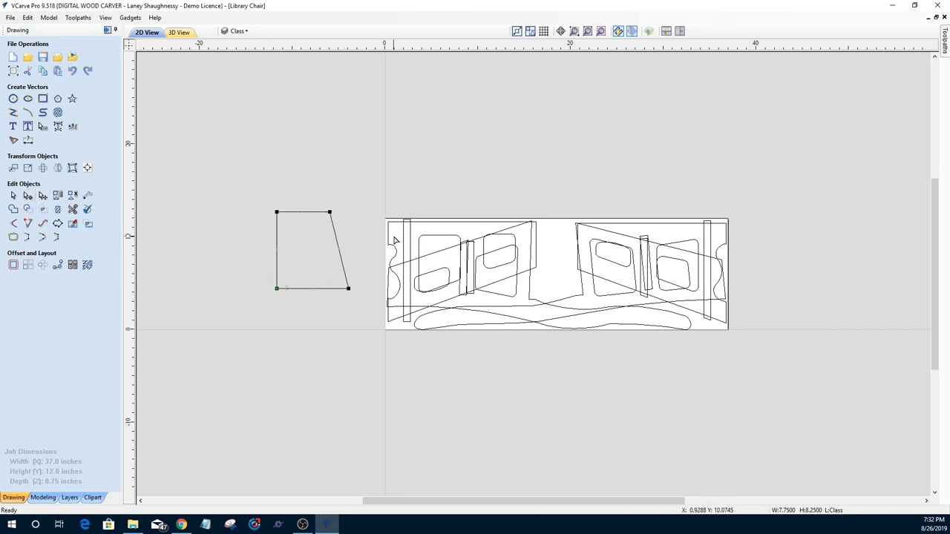
click(220, 319)
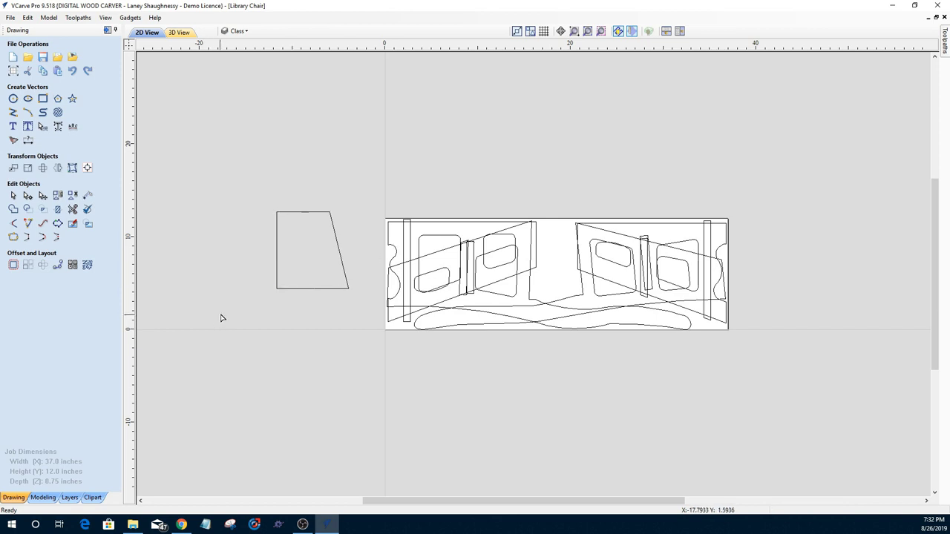
scroll(320, 296, up, 3)
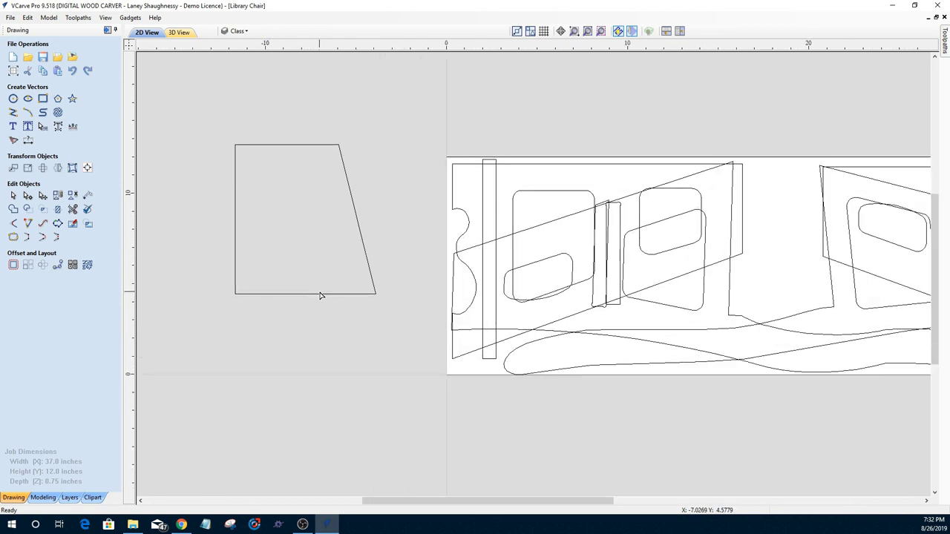
- Dimension the lower-right corner's 76.1 DEG inside angle, using Angle Dimension with 1 decimal place
click(29, 141)
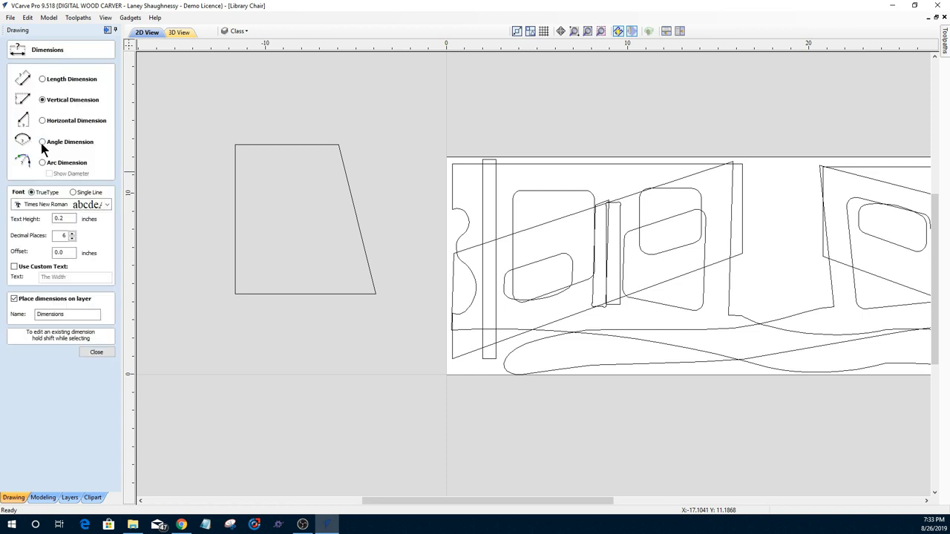
click(42, 142)
click(374, 294)
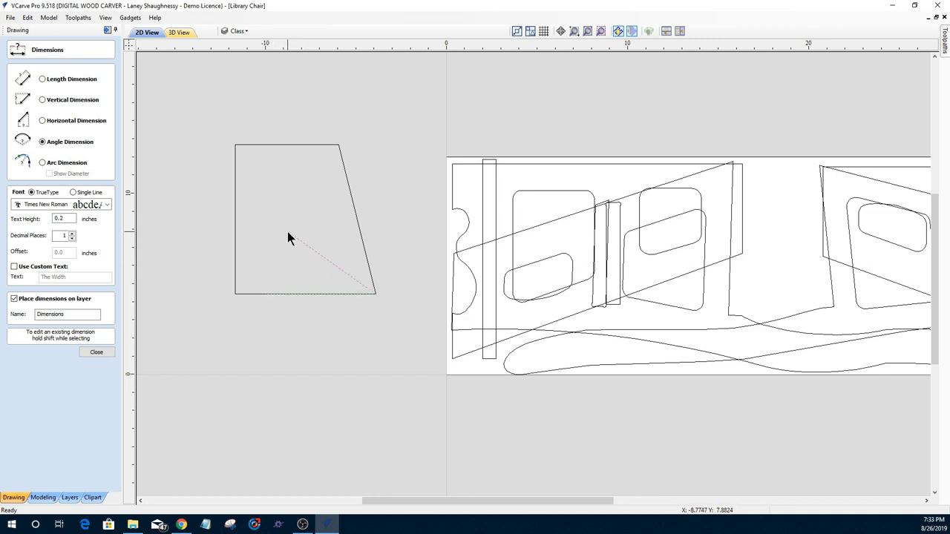
click(274, 293)
click(357, 215)
click(311, 244)
click(289, 226)
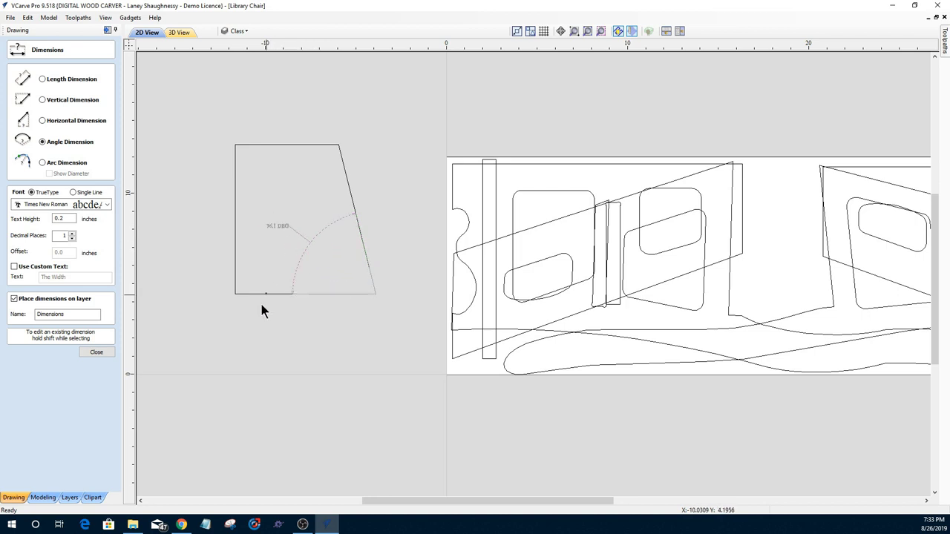
- Add the 283.9 DEG outside angle at the same lower-right corner, labelled below it
scroll(263, 234, up, 4)
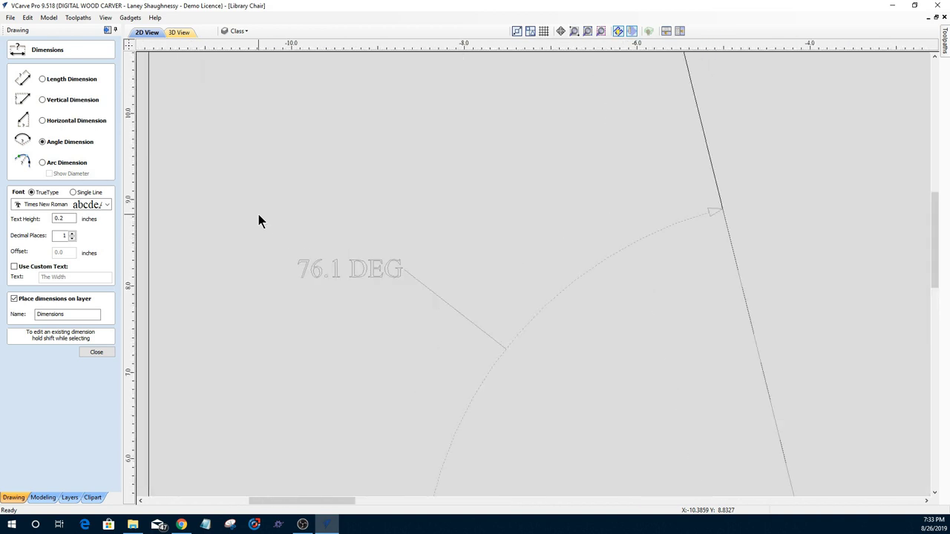
scroll(259, 215, down, 5)
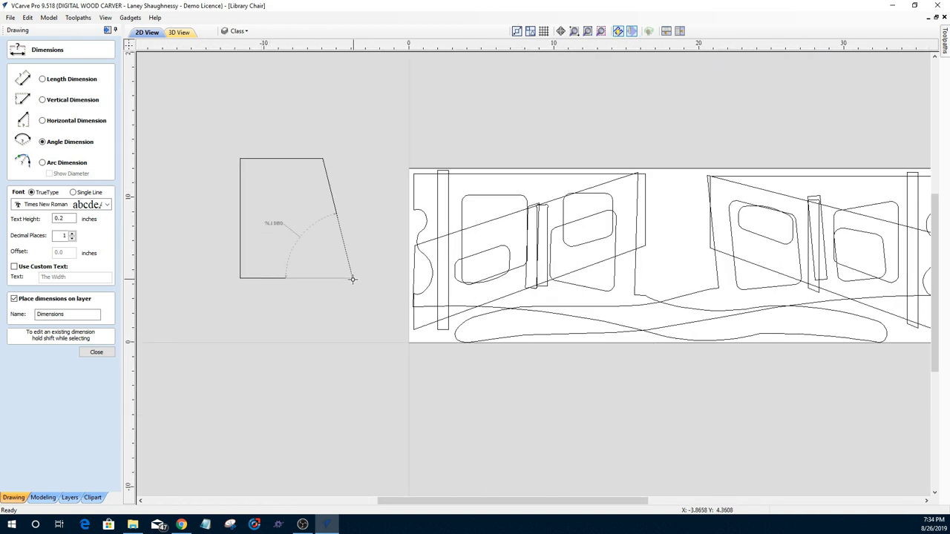
click(352, 278)
click(335, 213)
click(335, 335)
scroll(333, 336, up, 3)
scroll(333, 335, up, 4)
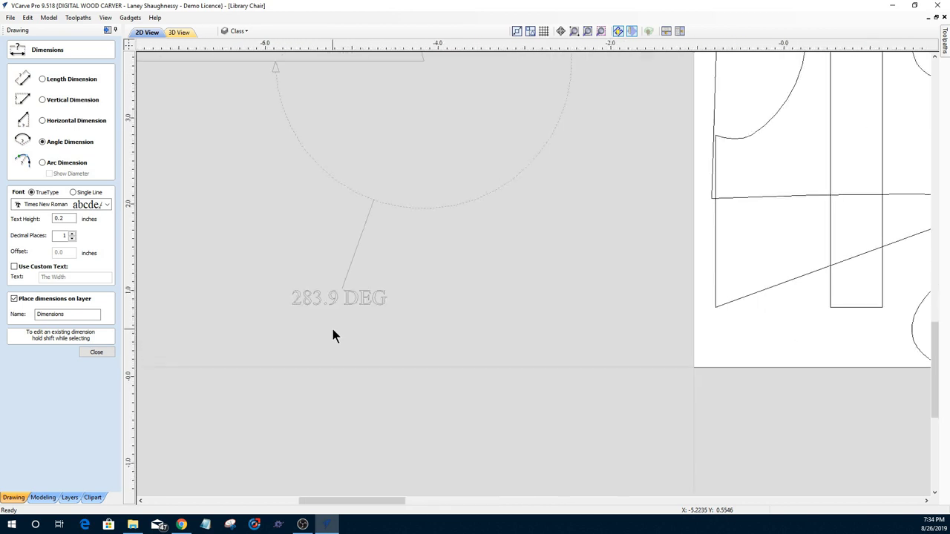
scroll(333, 336, down, 2)
scroll(333, 335, down, 3)
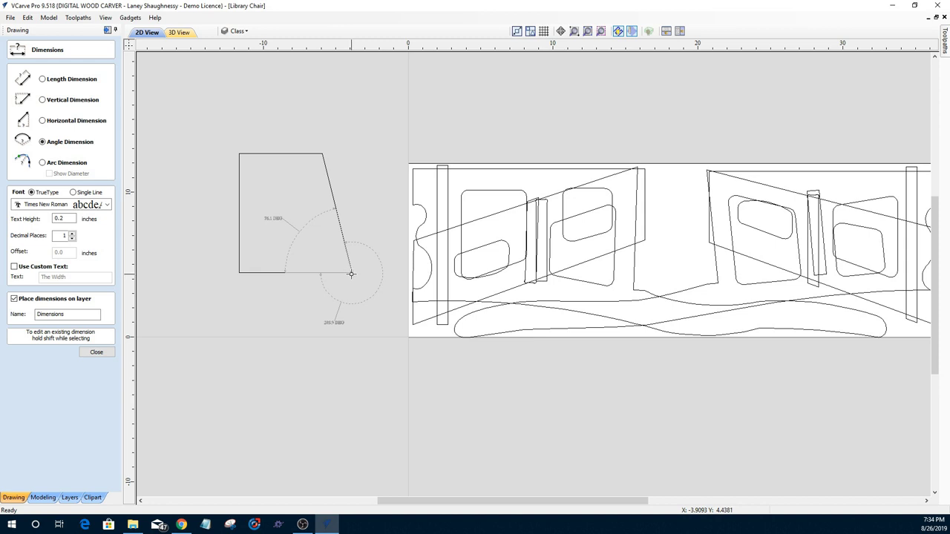
- Dimension the slanted-to-bottom edge angle again as 76.1 DEG, then close the Dimensions panel
key(alt+Tab)
click(338, 211)
click(288, 270)
click(275, 232)
click(106, 355)
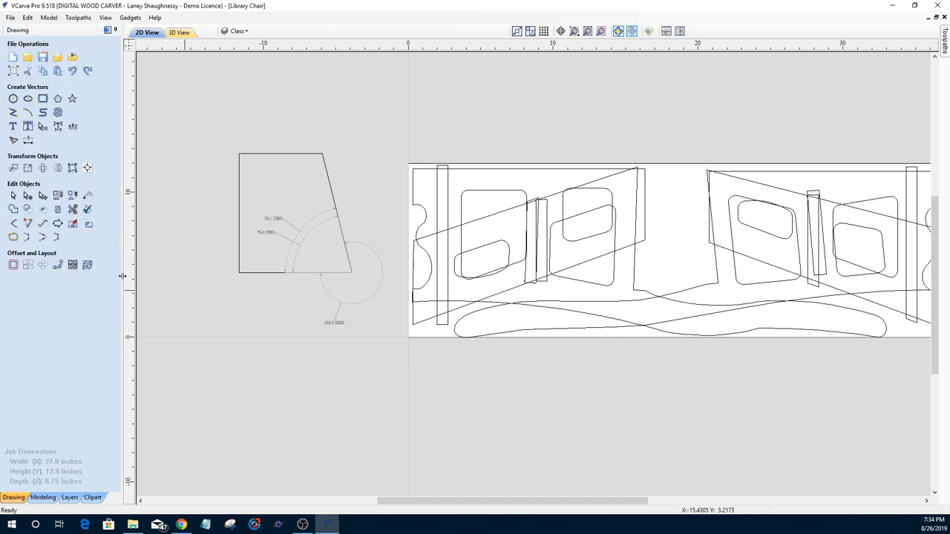
click(88, 195)
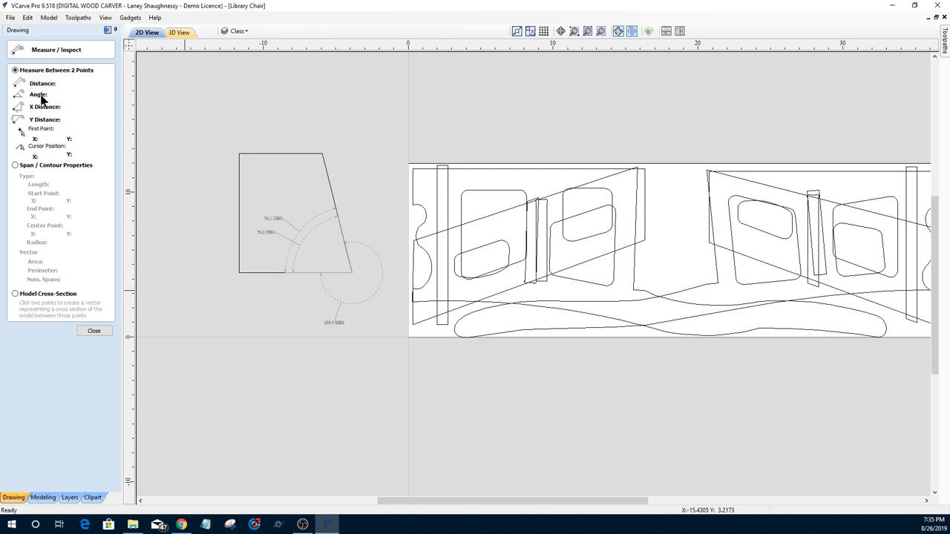
click(108, 331)
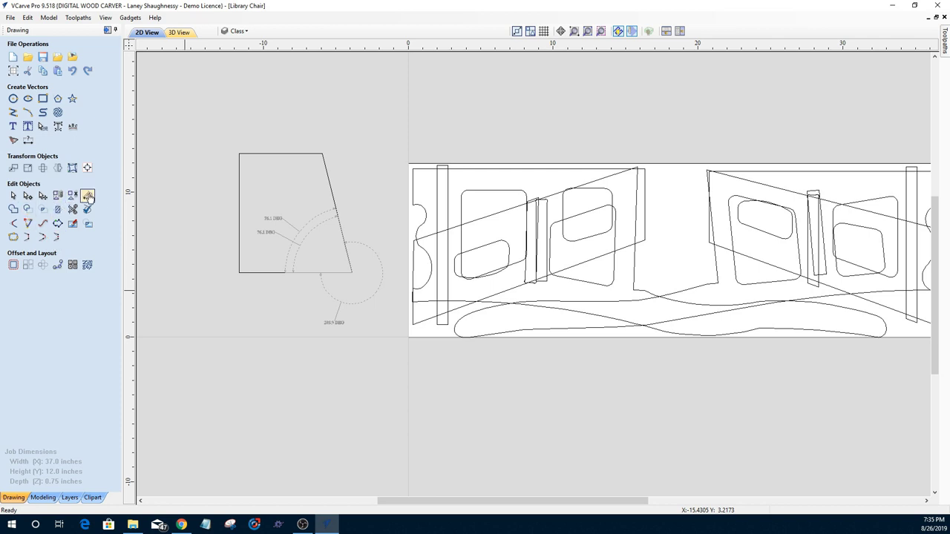
click(87, 195)
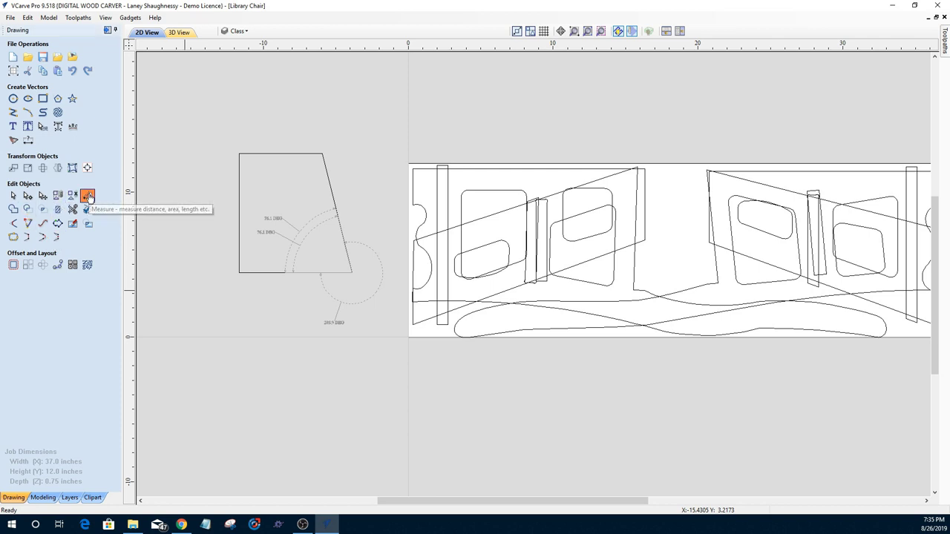
click(291, 156)
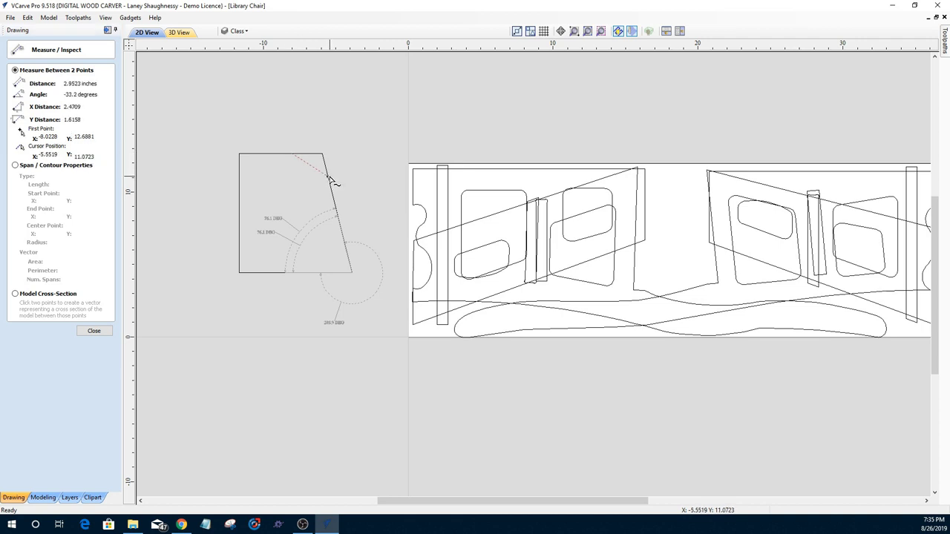
click(329, 177)
scroll(247, 50, up, 3)
scroll(252, 164, down, 2)
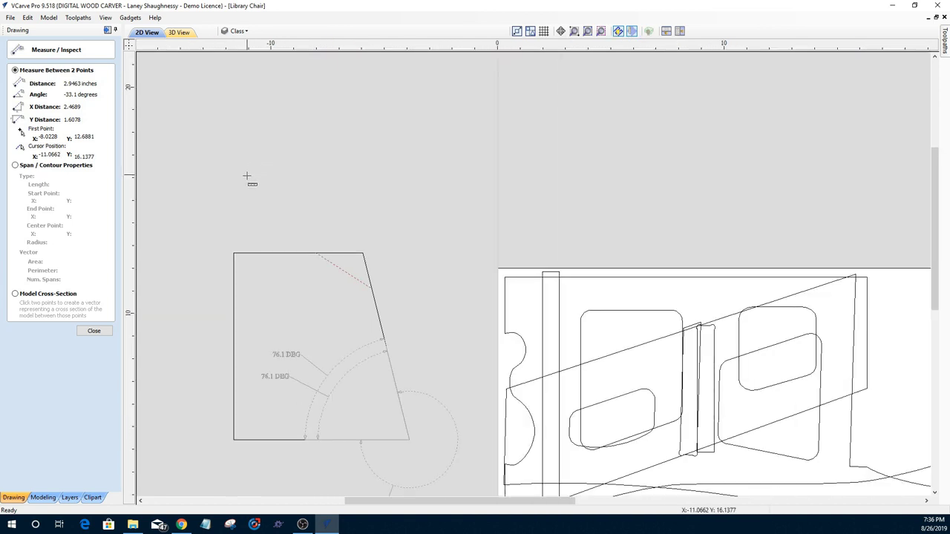
click(95, 331)
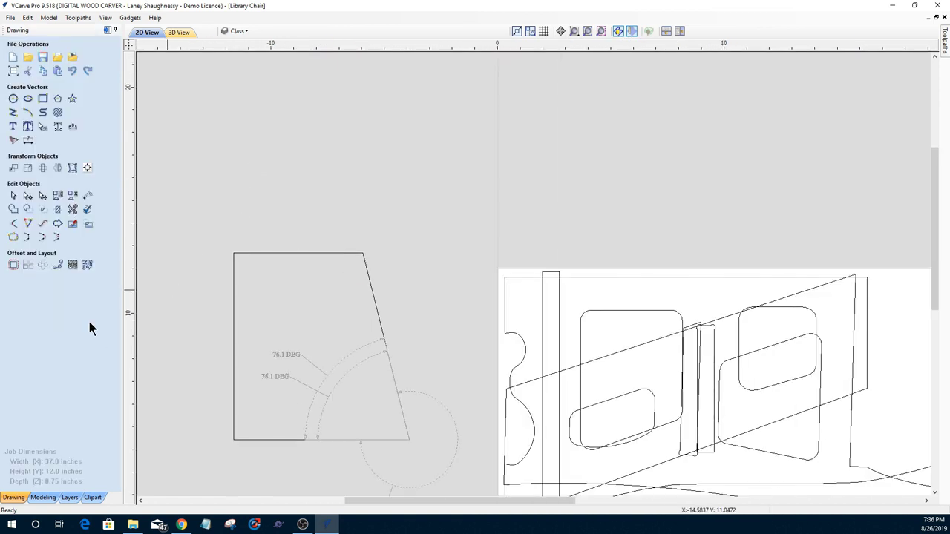
click(87, 195)
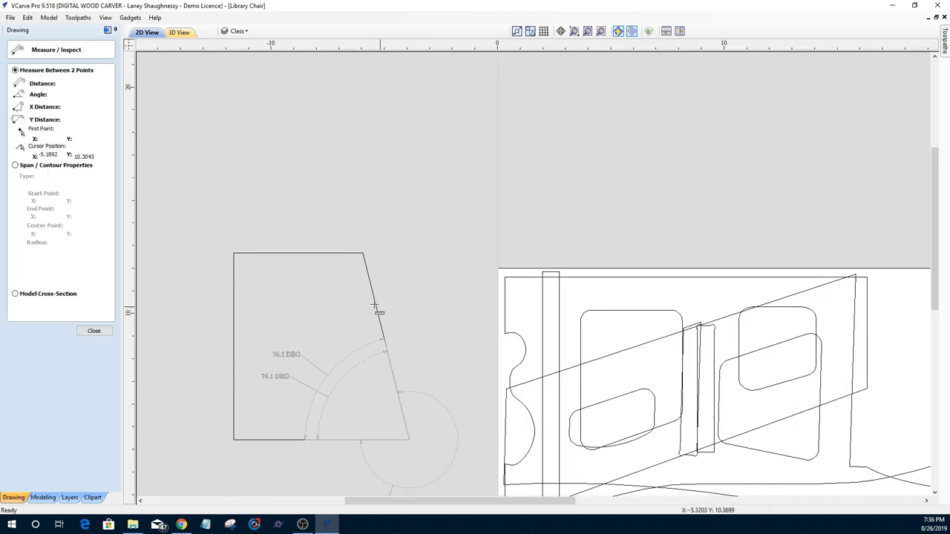
scroll(356, 289, up, 3)
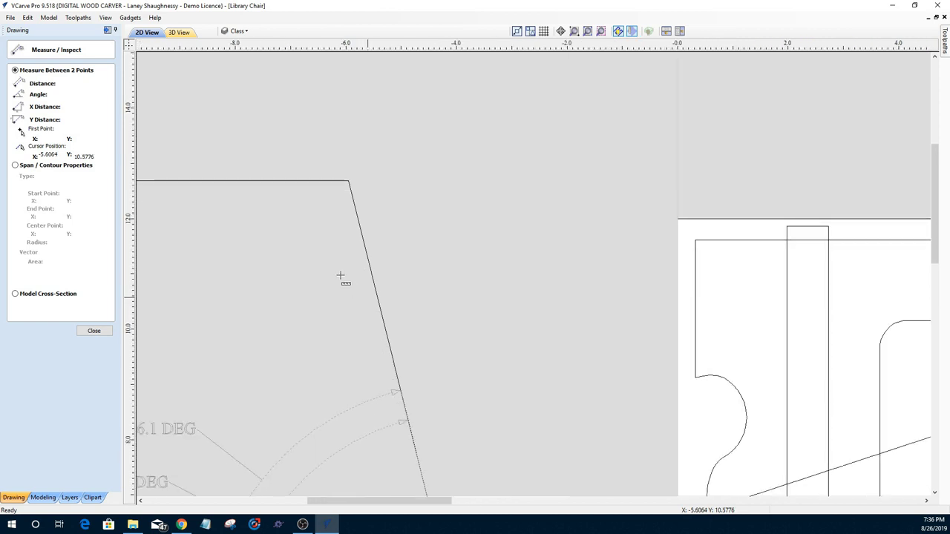
click(302, 181)
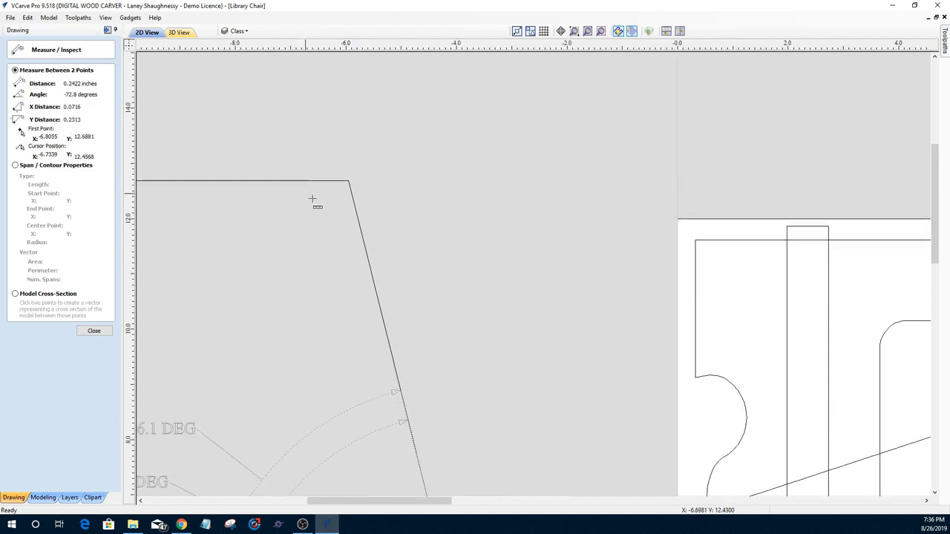
click(356, 213)
click(108, 329)
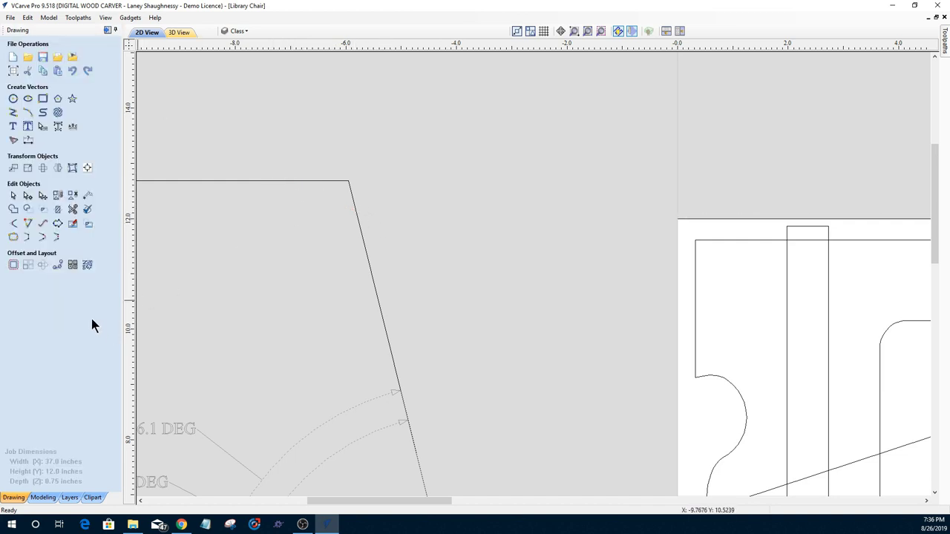
- Dimension the top-right corner with 103.9 DEG inside and 256.1 DEG outside angles, then close
click(28, 140)
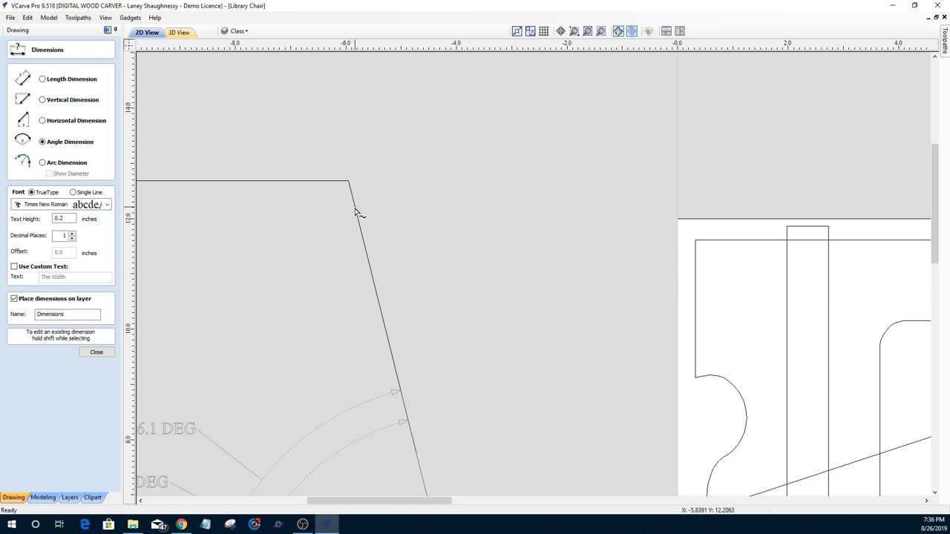
click(316, 182)
click(273, 233)
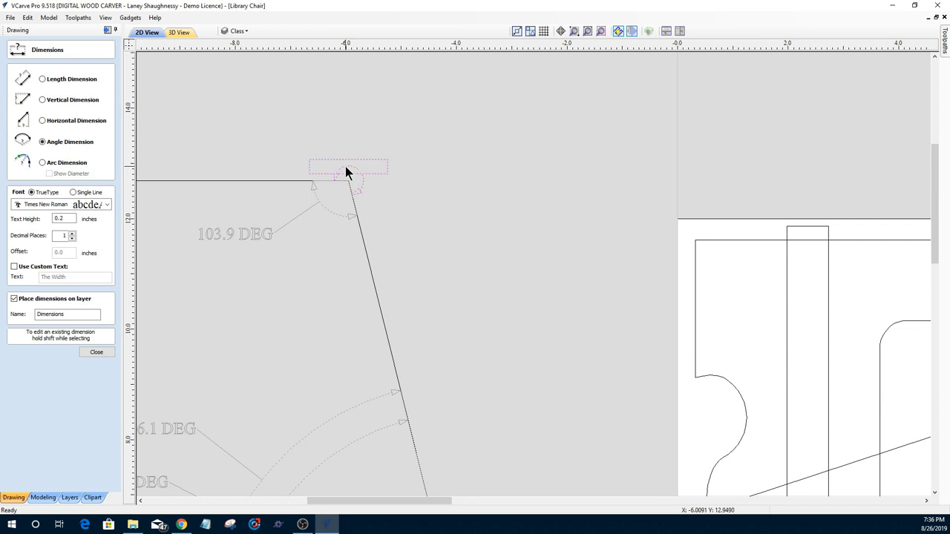
click(346, 169)
click(405, 153)
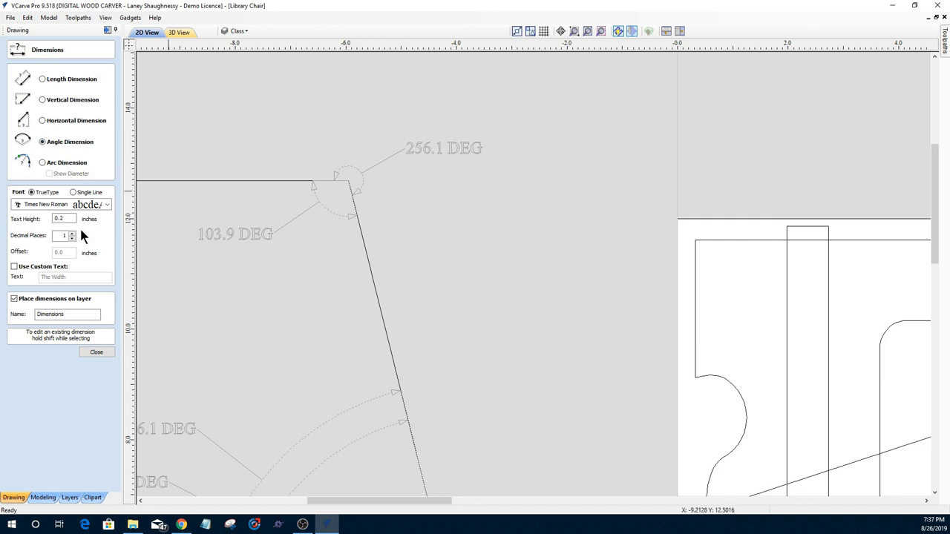
click(96, 353)
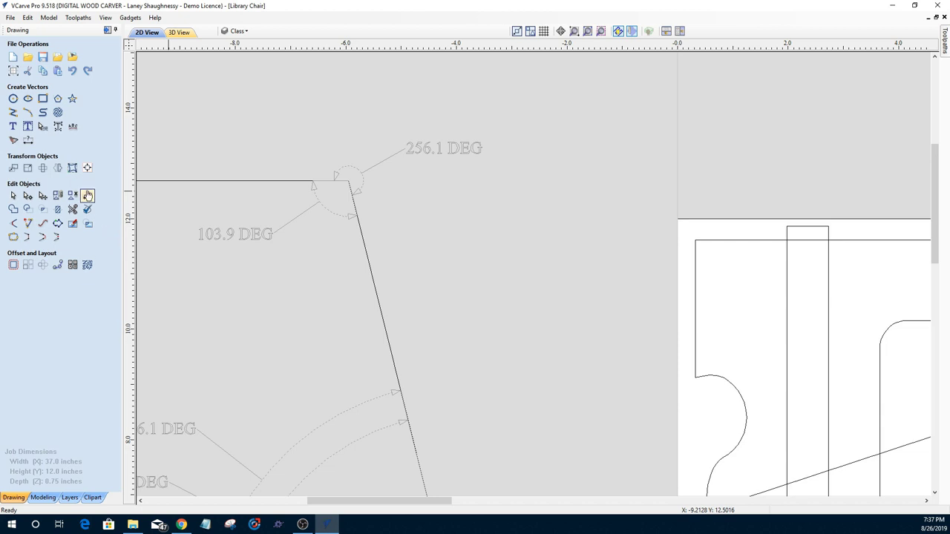
- Check the layout with the Measure tool, zoom out, and bring up the File menu
click(86, 194)
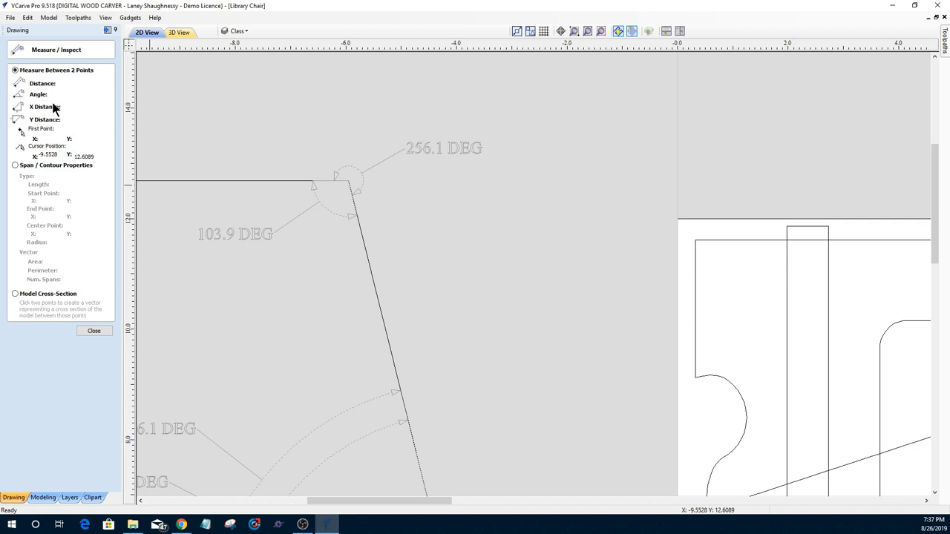
click(102, 331)
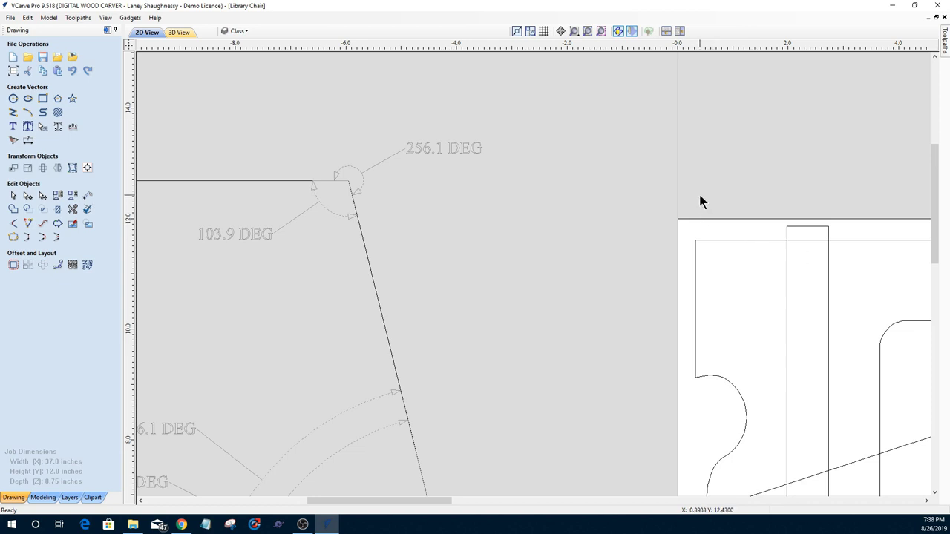
scroll(700, 202, down, 5)
scroll(654, 199, down, 2)
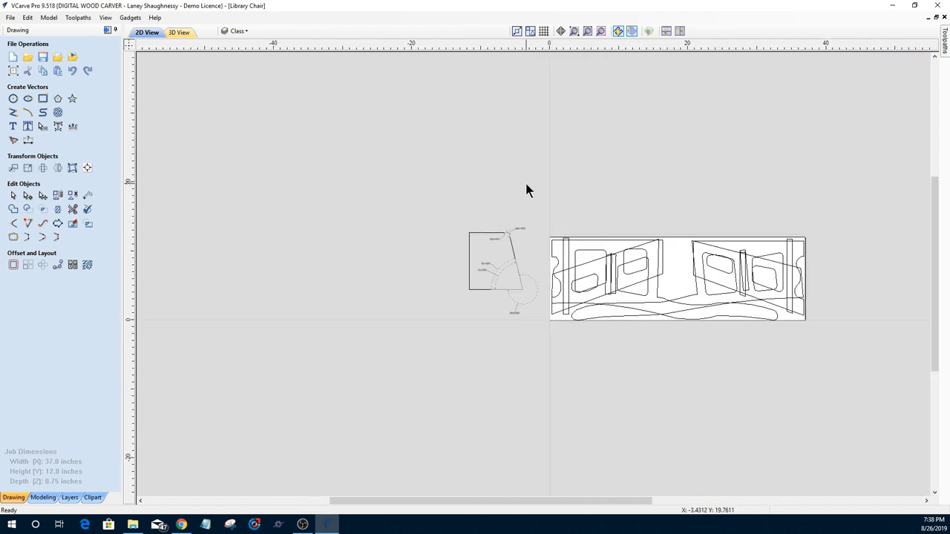
click(10, 17)
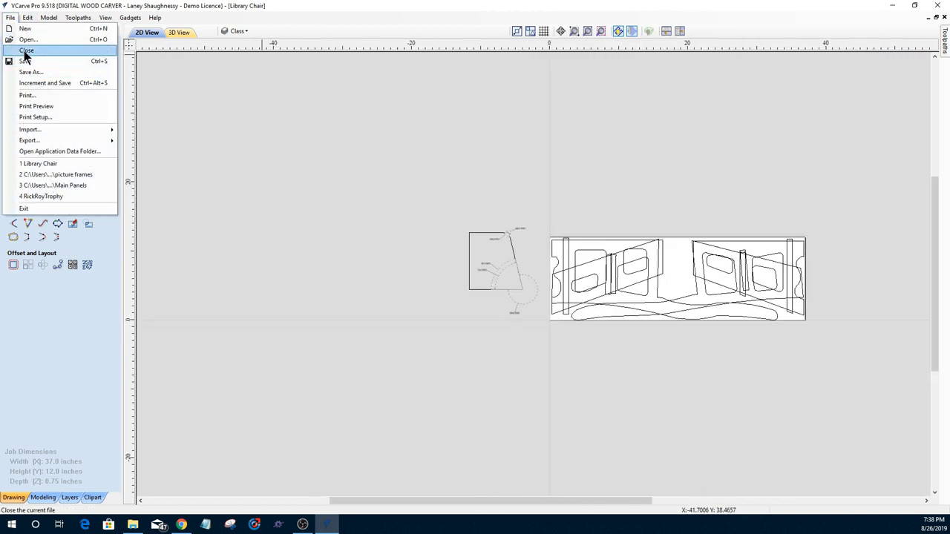
- Close the Library Chair job without saving and start a new job
click(28, 57)
click(475, 288)
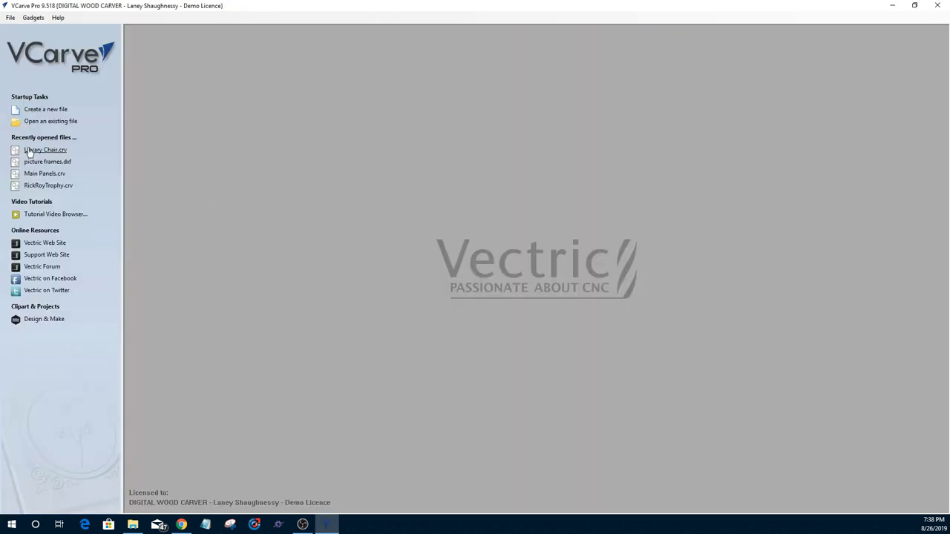
click(34, 110)
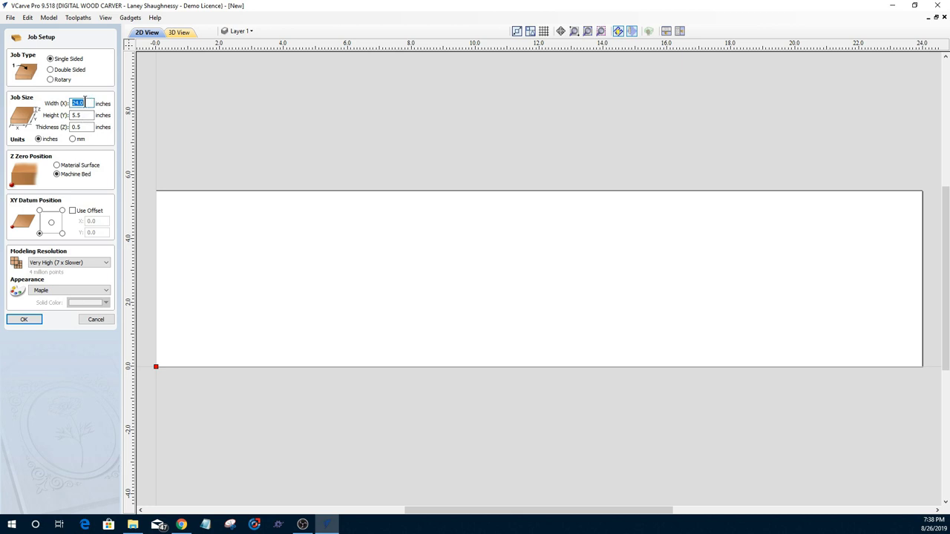
- Set the job to 12 x 8.5 in, 0.75 in thick, with Z zero on the material surface
text(12)
click(89, 115)
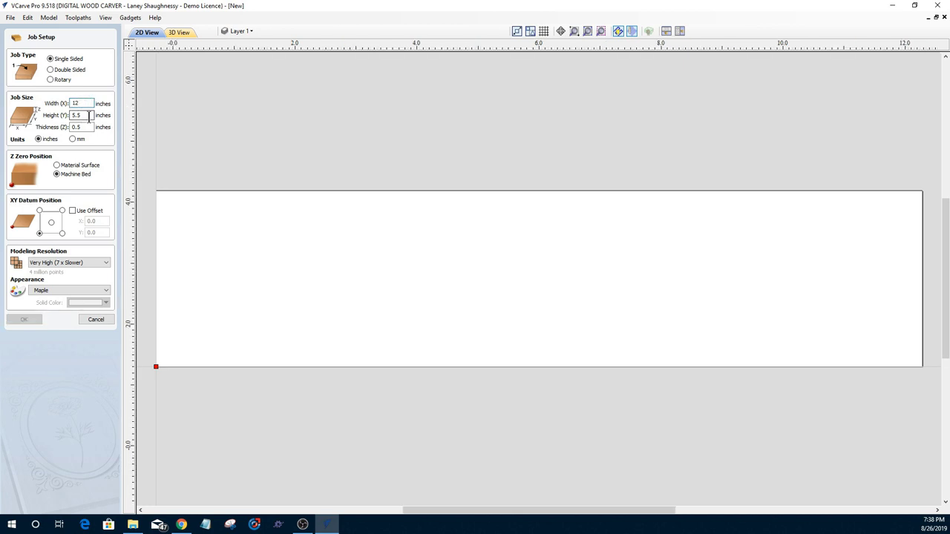
double_click(89, 115)
text(8.5)
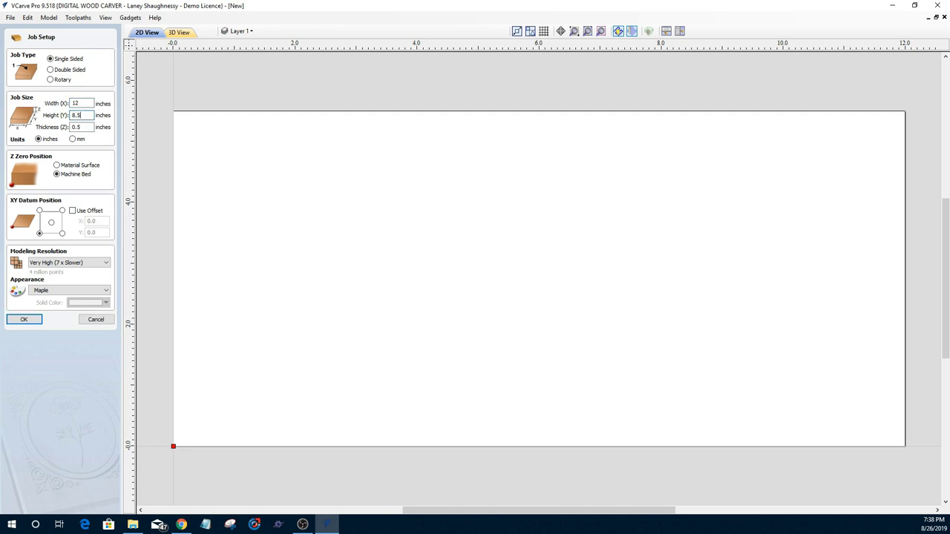
click(82, 128)
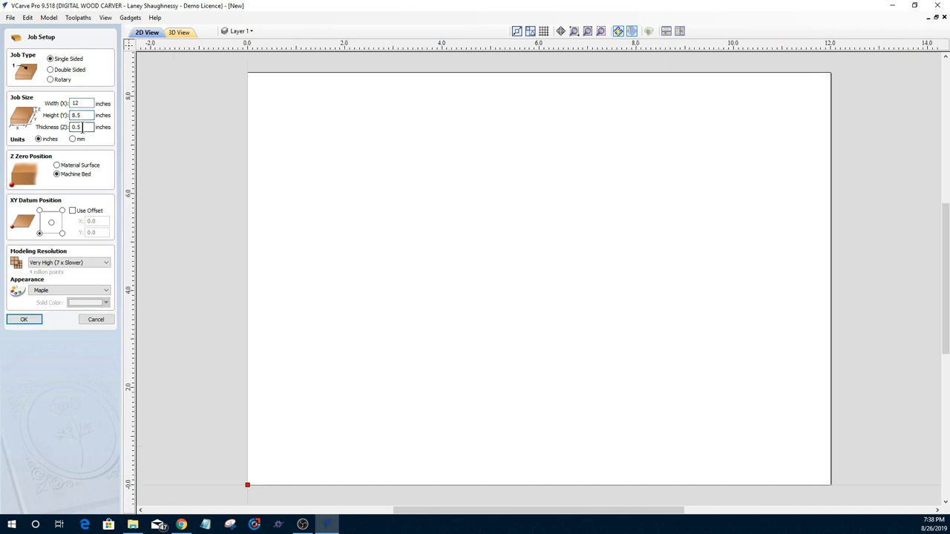
double_click(83, 128)
text(.75)
click(58, 165)
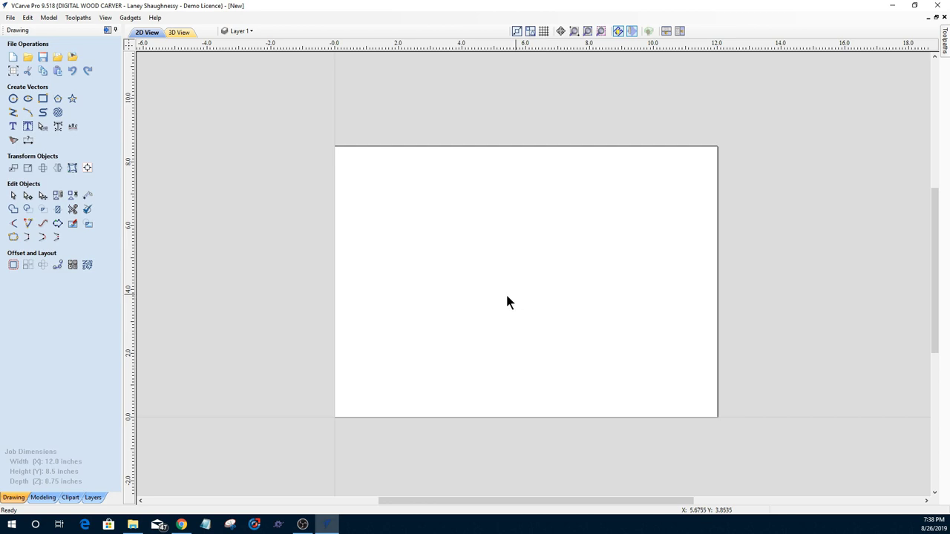
- Show the Toolpaths panel, view and cancel the Tool Database, and bring the panel back
click(945, 46)
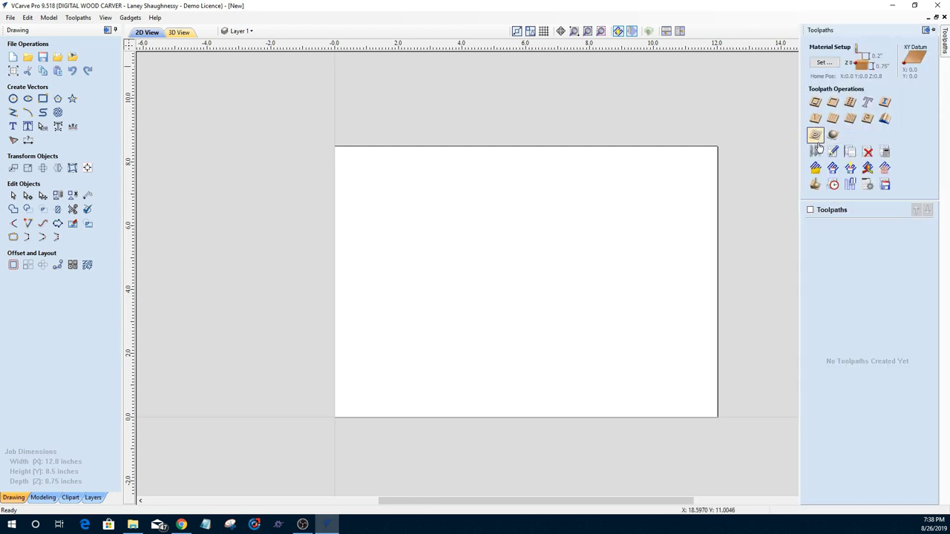
click(815, 152)
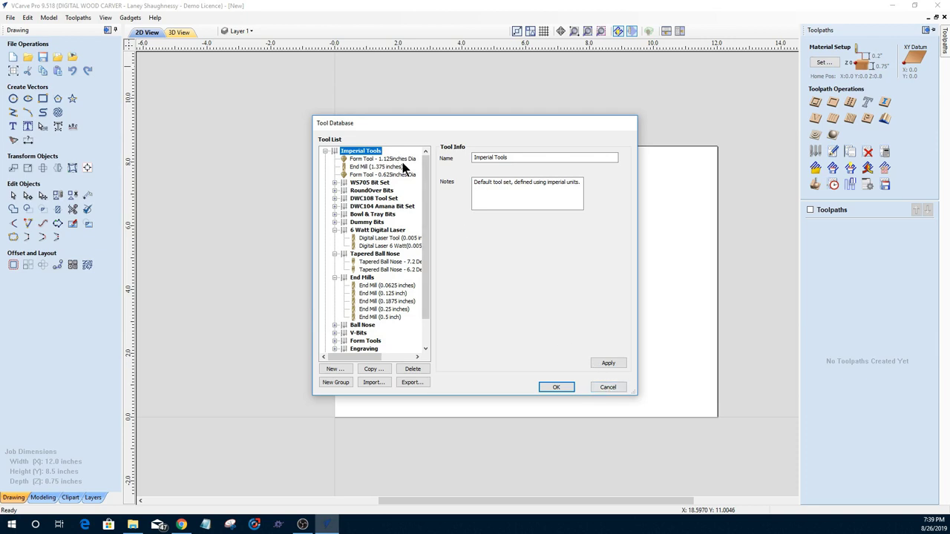
click(614, 390)
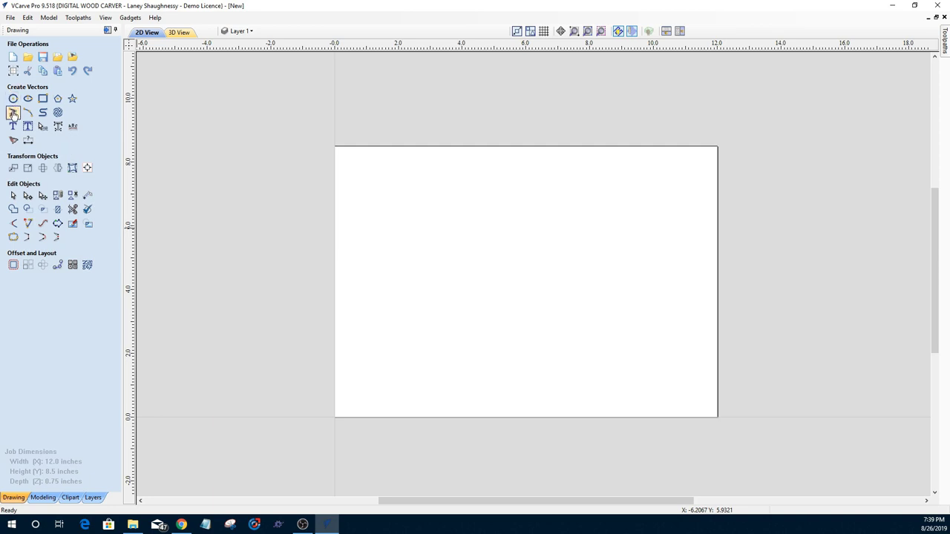
click(946, 43)
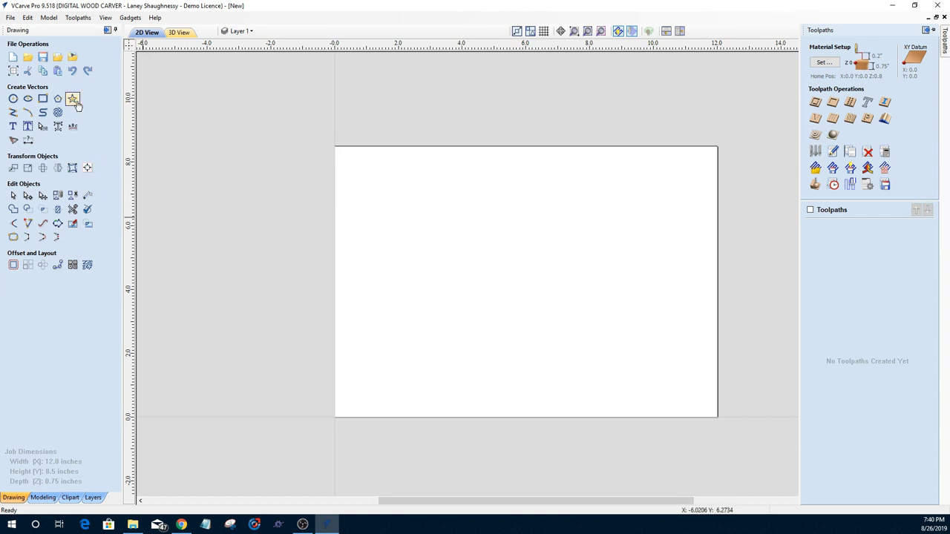
- Draw a 12 x 8.5 in rectangle covering the whole sheet
click(43, 98)
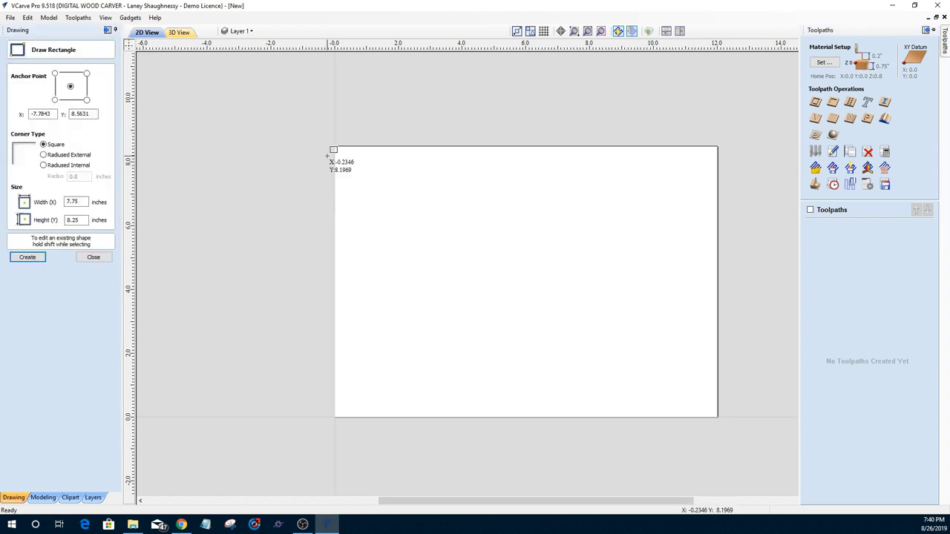
drag(334, 144, 718, 418)
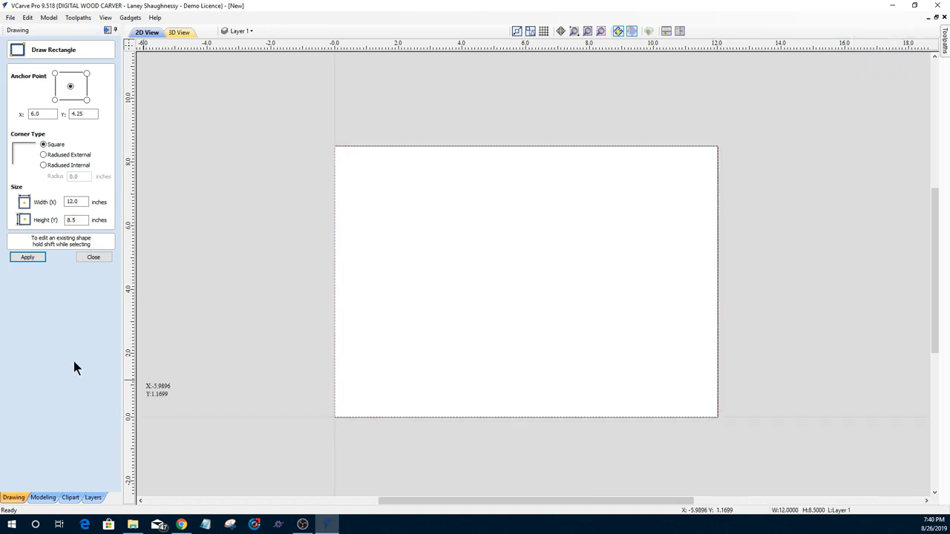
click(93, 258)
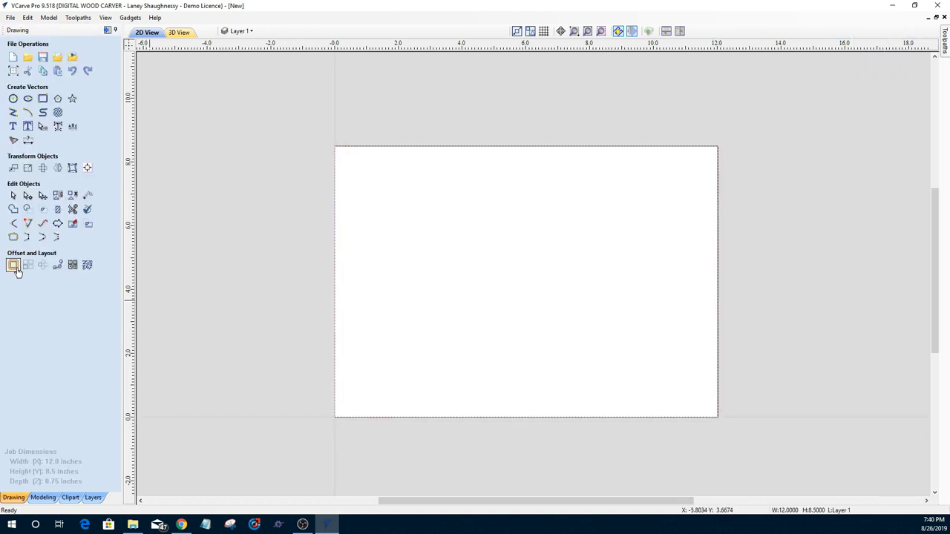
- Offset the rectangle outward 0.25 in, deleting the original, then widen the boundary to 13.7 in
click(15, 264)
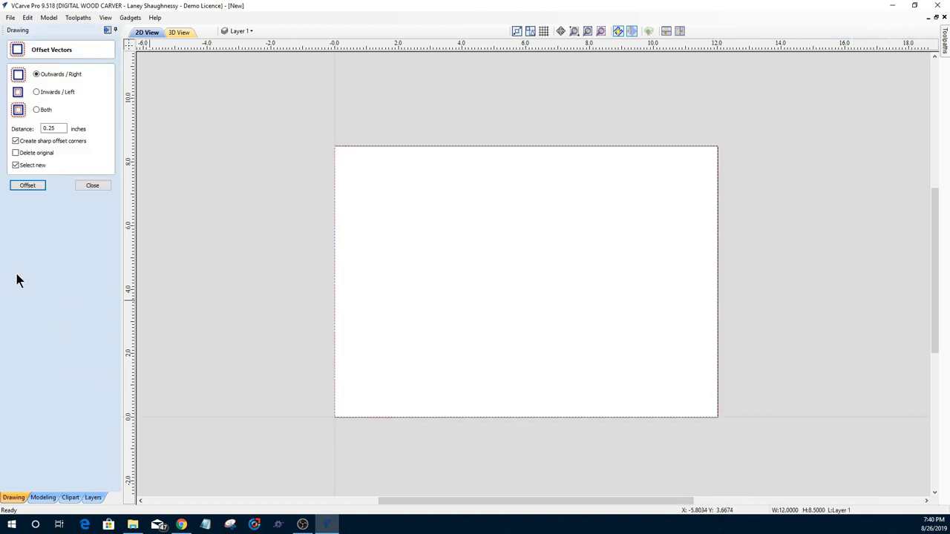
double_click(52, 128)
click(15, 153)
click(22, 186)
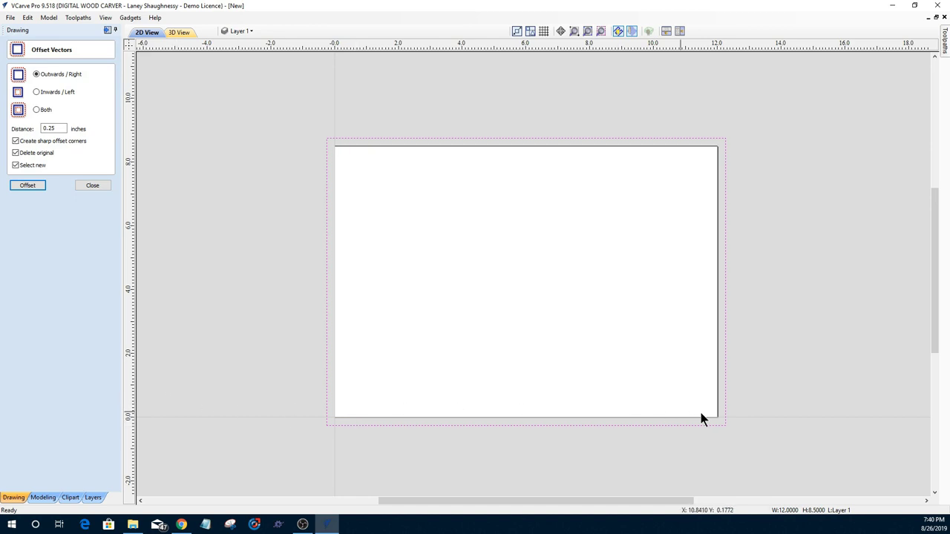
click(726, 321)
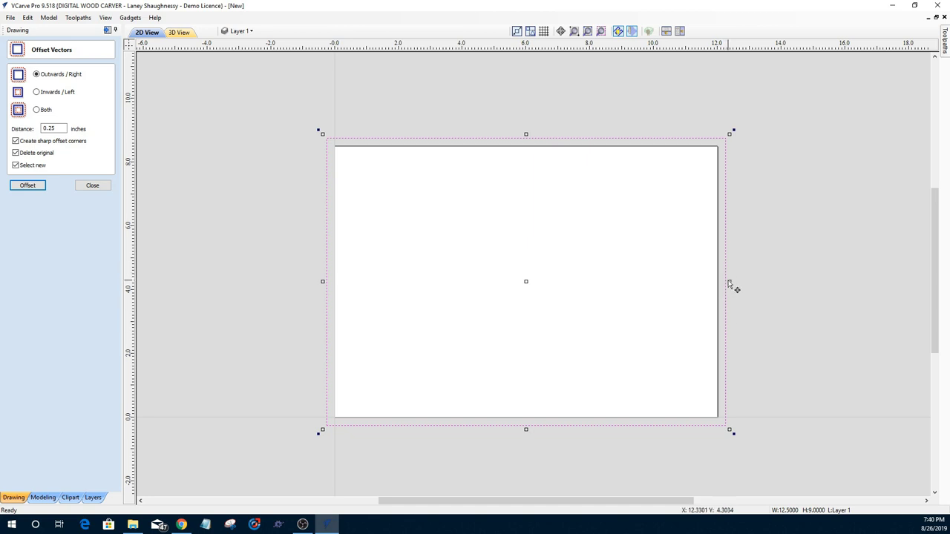
drag(729, 283, 745, 281)
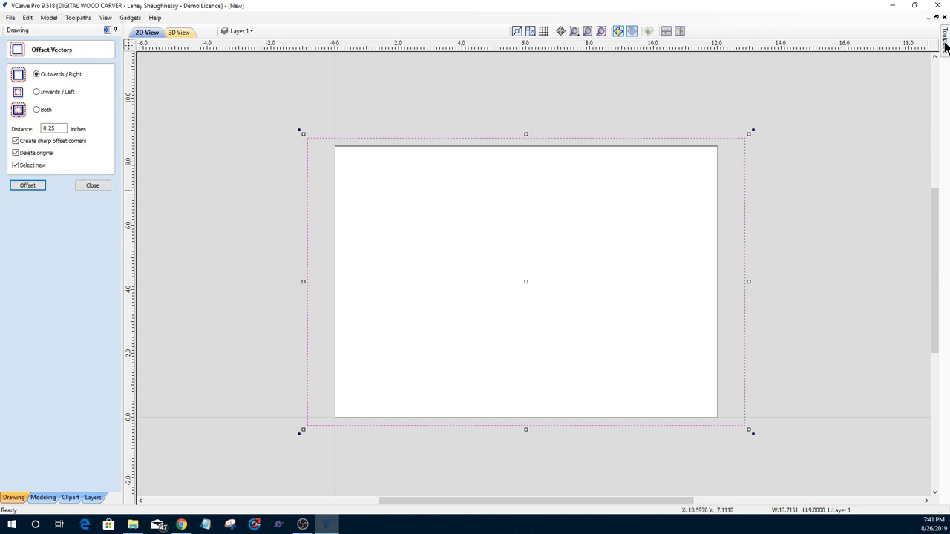
- Abandon the pocket toolpath with its cut depth reverted, and delete the offset boundary
mouse_move(945, 46)
click(833, 104)
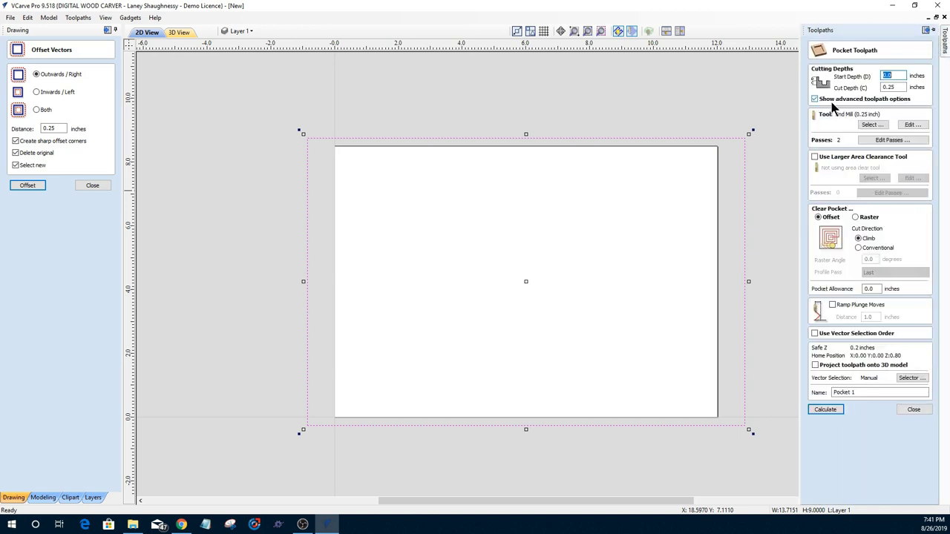
key(Tab)
text(.)
key(ctrl+z)
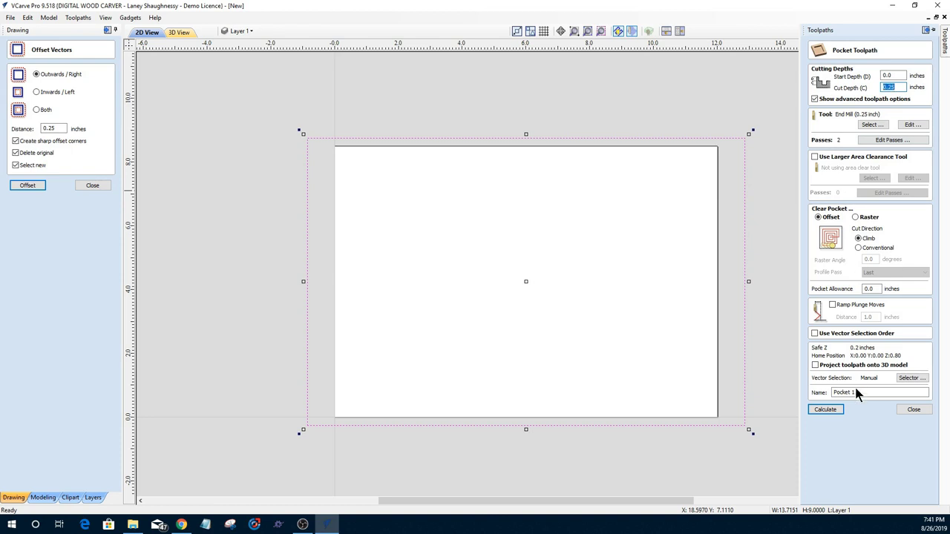
click(901, 408)
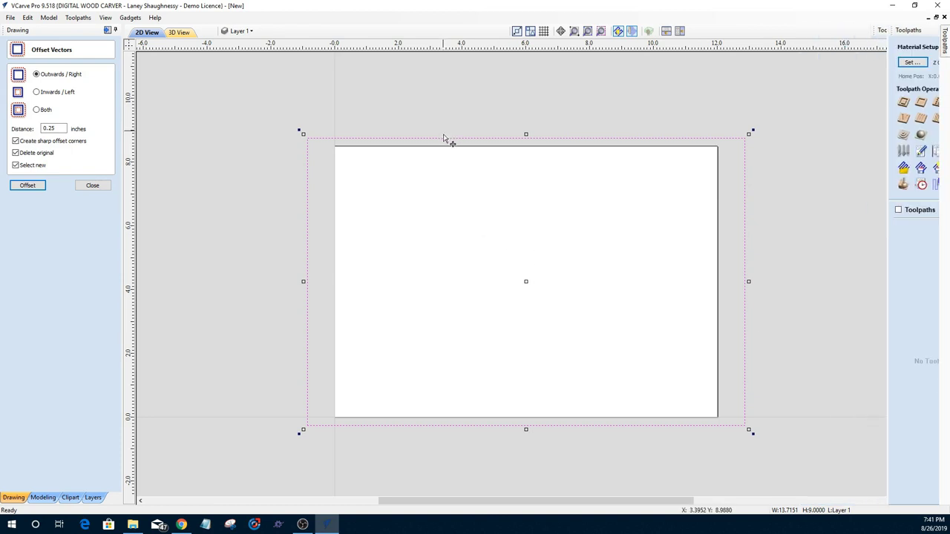
key(Delete)
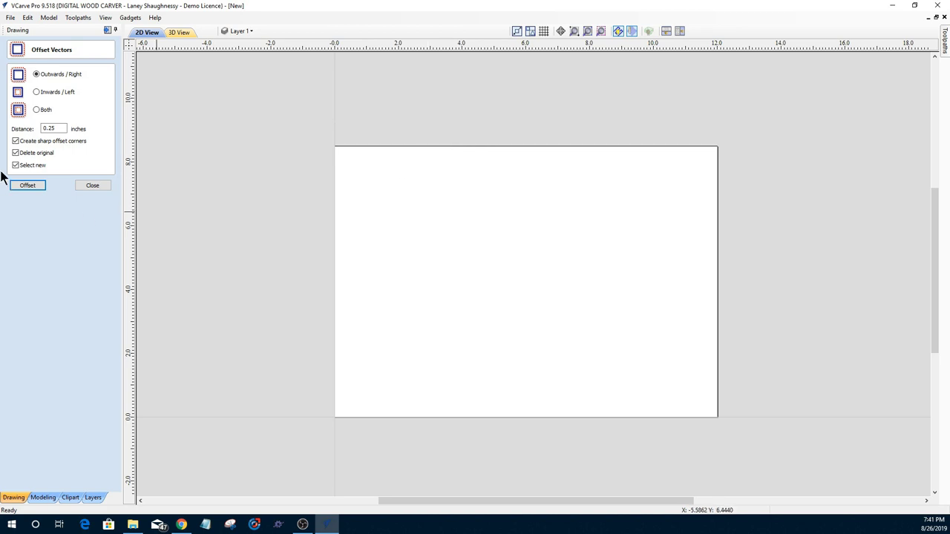
- Draw a 12 in line along the sheet's bottom edge from (0,0) to (12,0)
click(80, 186)
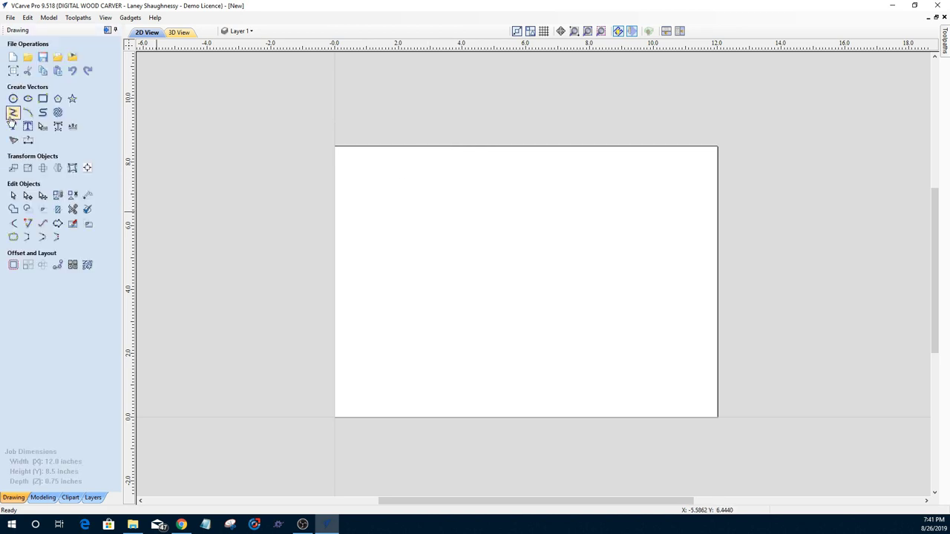
click(13, 112)
click(335, 417)
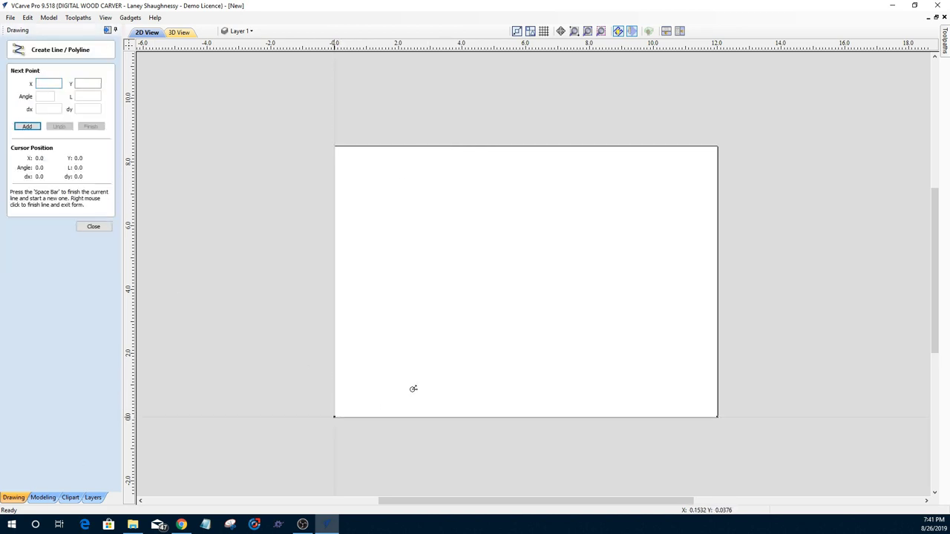
click(718, 417)
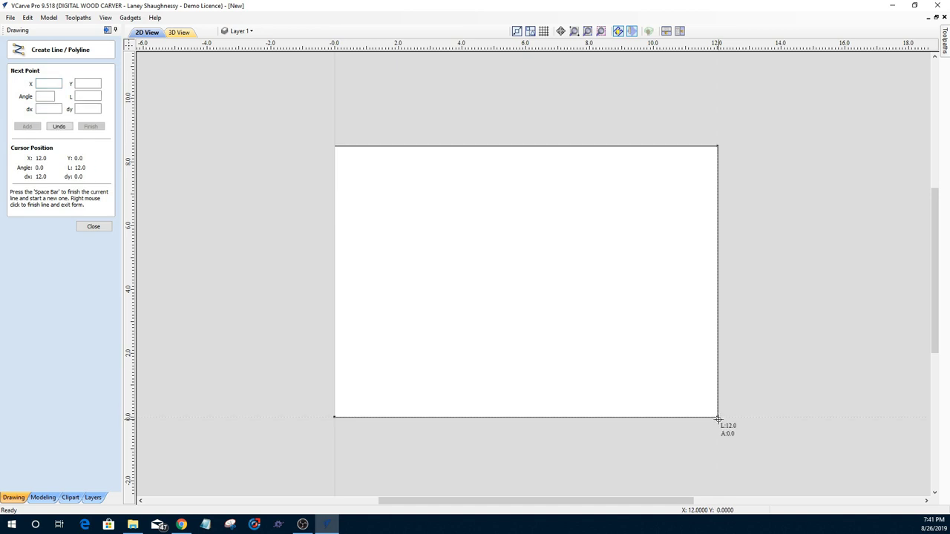
key(space)
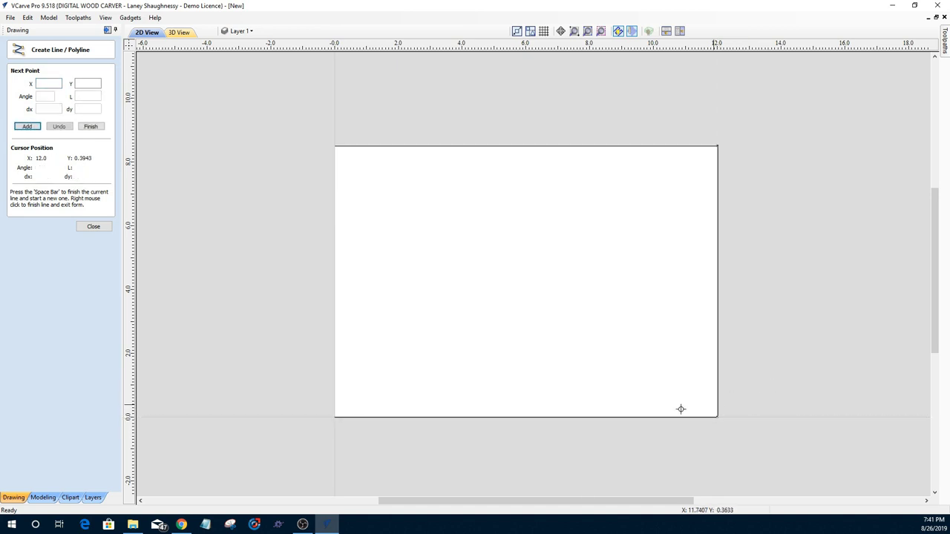
click(99, 126)
click(94, 227)
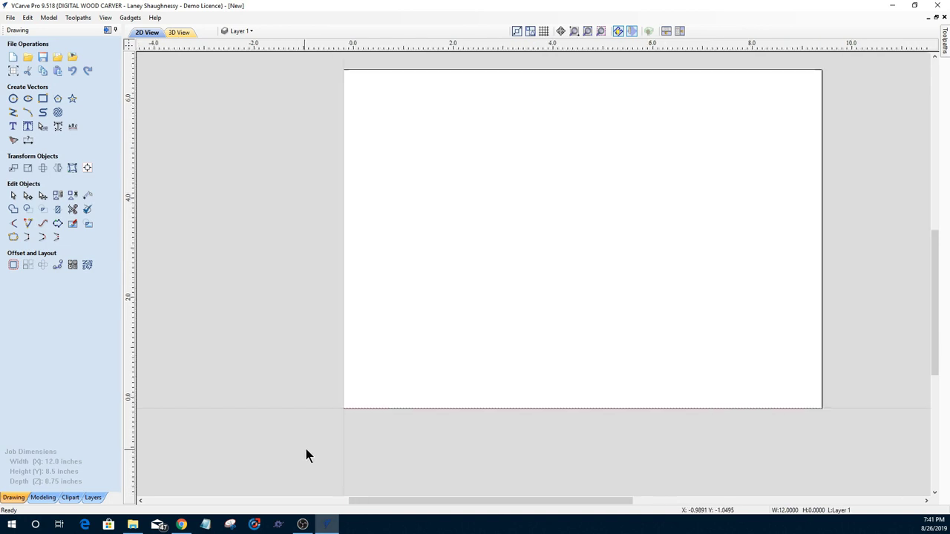
- Stretch the bottom line past both sheet sides to 13.5 in and reselect it
scroll(305, 452, up, 2)
click(417, 393)
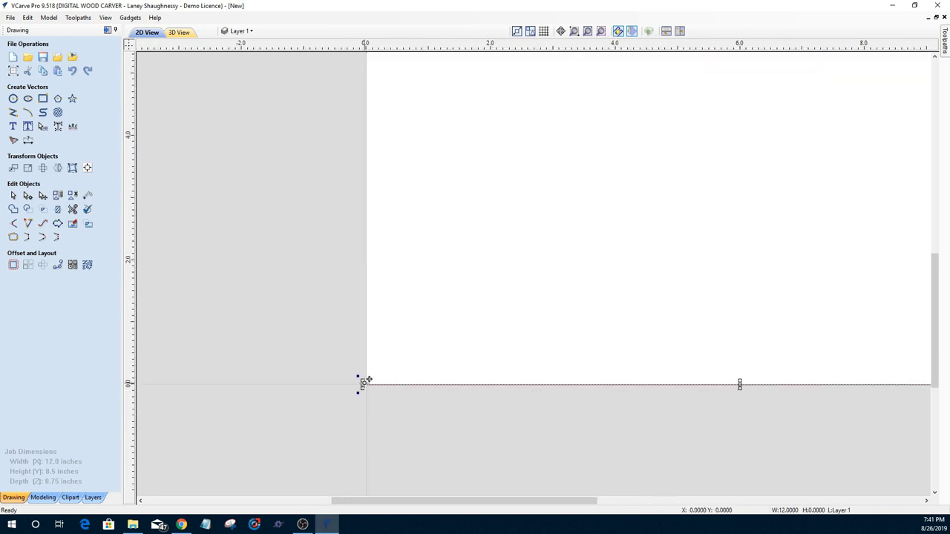
scroll(362, 383, down, 1)
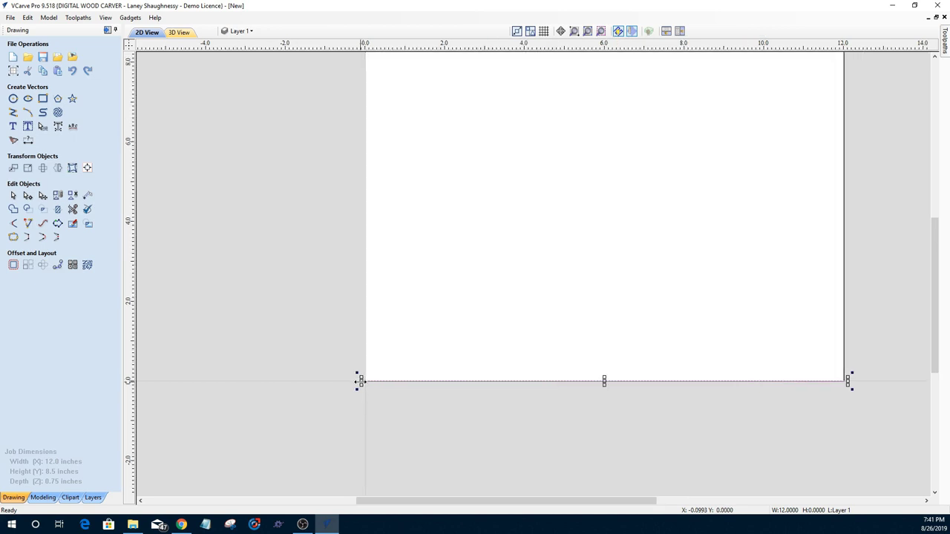
drag(361, 382, 331, 381)
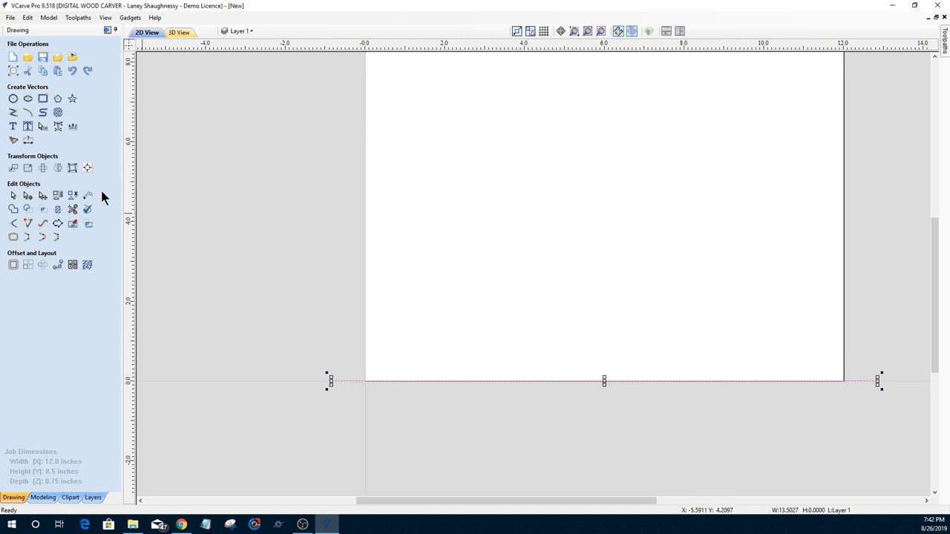
click(27, 196)
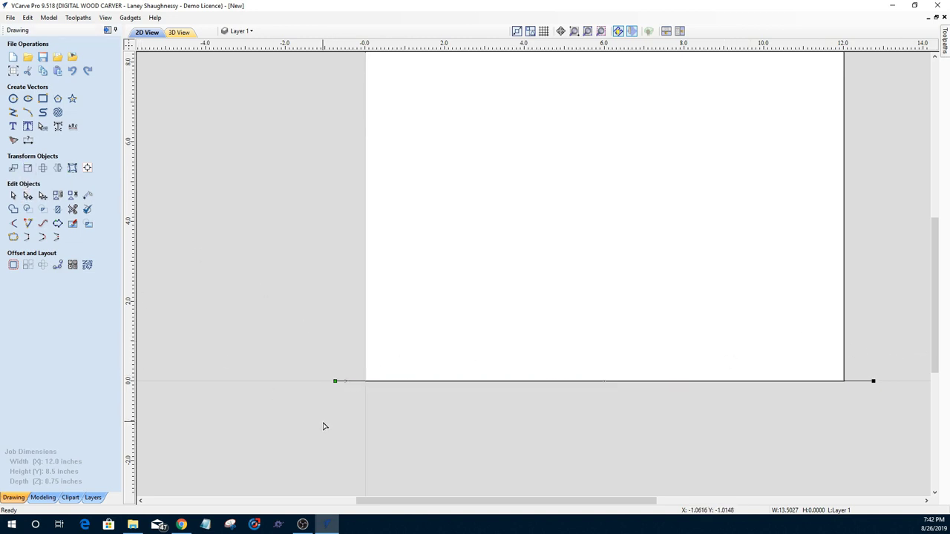
click(336, 383)
click(335, 401)
click(335, 382)
- Offset the bottom line, entering a 1.125 in distance
click(13, 265)
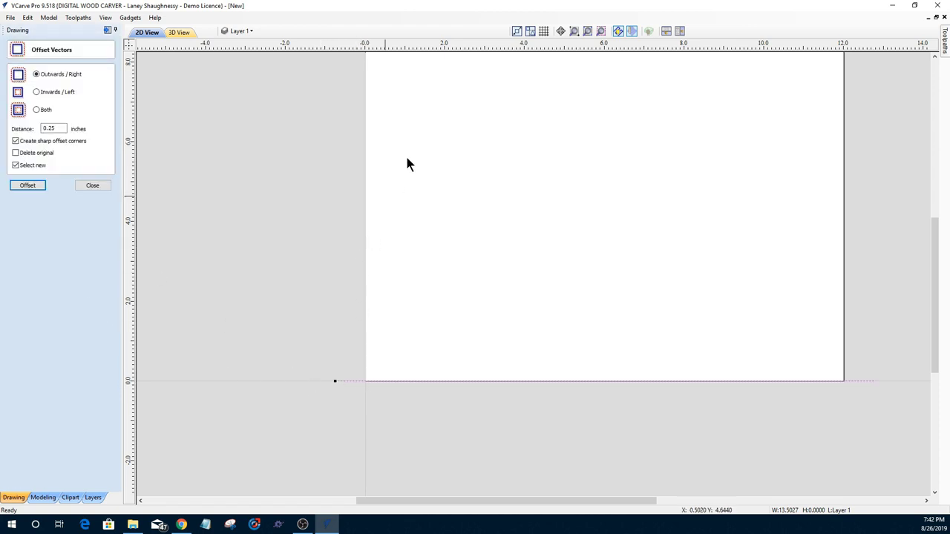
scroll(412, 186, down, 3)
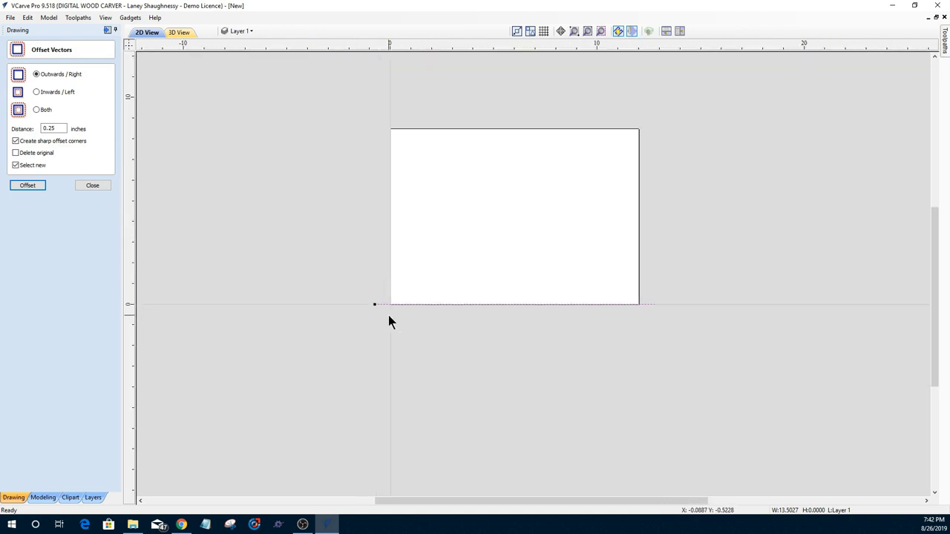
double_click(52, 128)
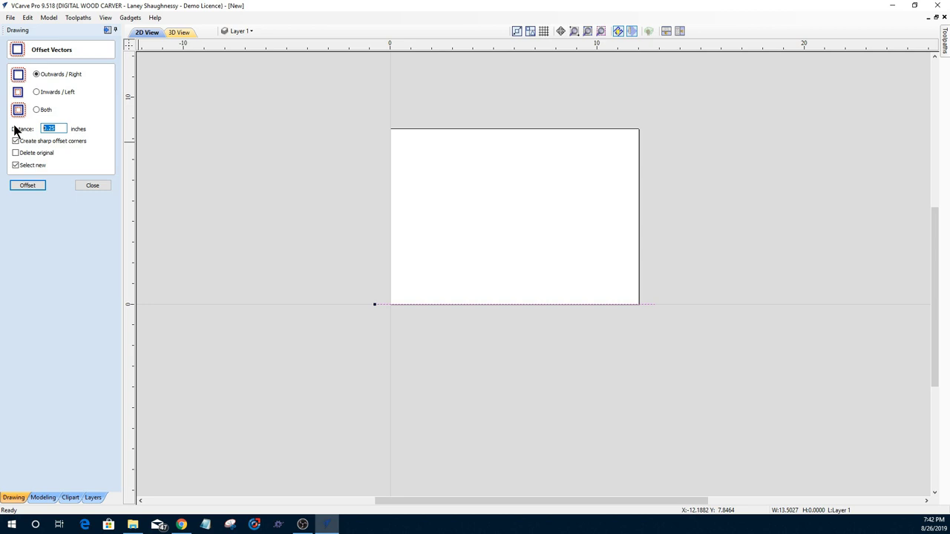
text(1)
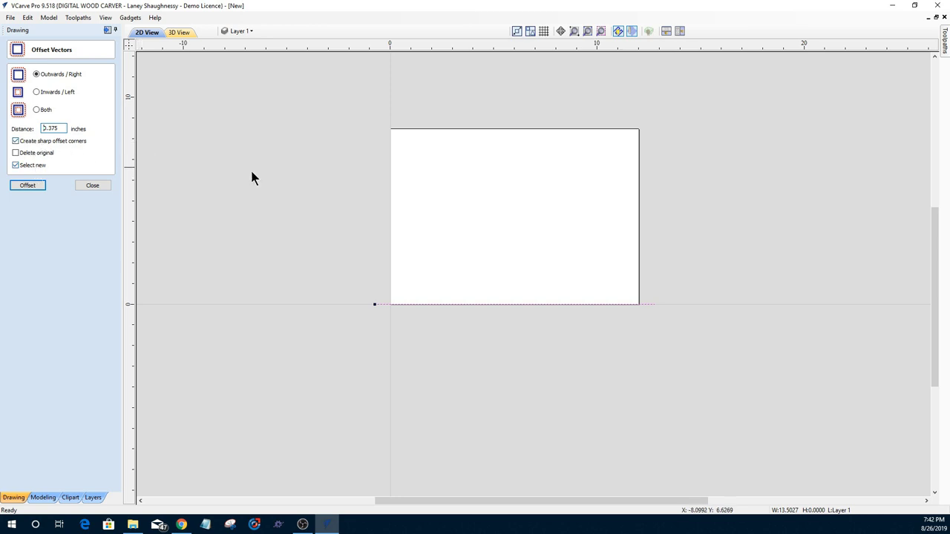
- Turn off sharp corners and undo the offset line created below the rectangle
click(16, 141)
click(24, 187)
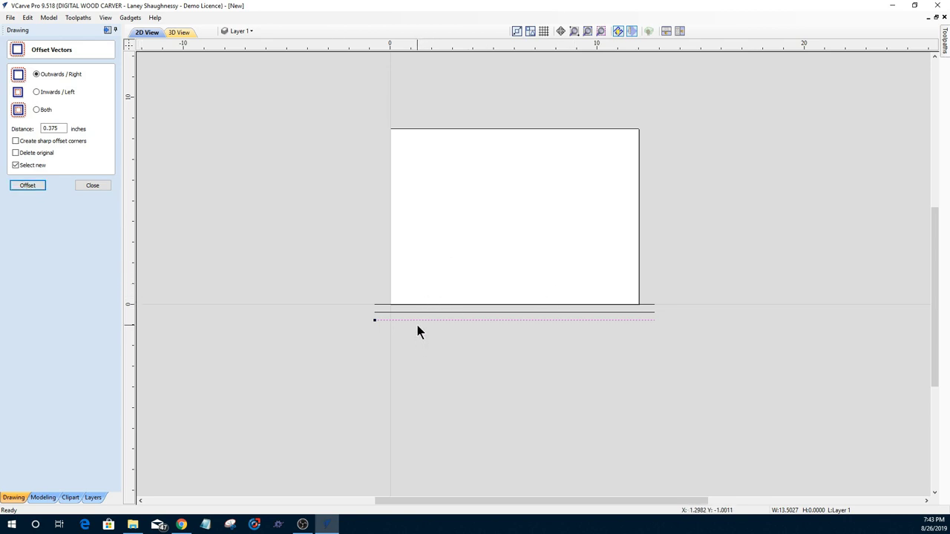
key(ctrl+z)
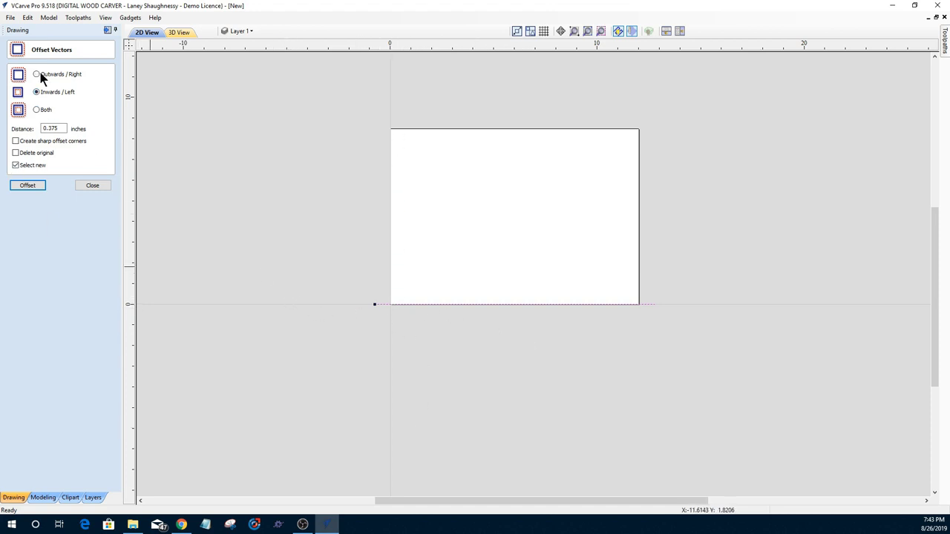
- Stack inward 0.375-inch offset lines from the bottom edge up to the top, then close Offset
click(28, 186)
click(28, 185)
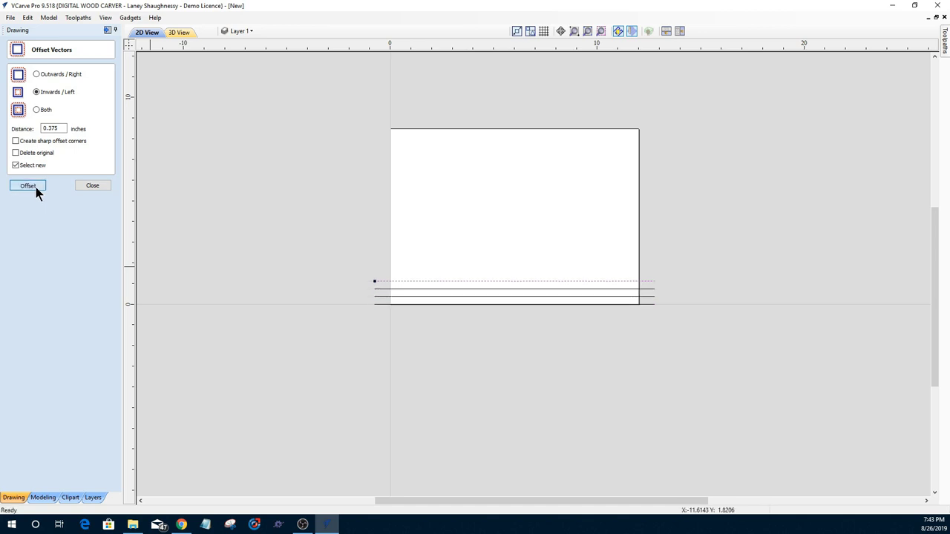
click(28, 185)
click(28, 186)
click(29, 186)
click(28, 186)
click(36, 188)
click(35, 188)
click(36, 188)
click(36, 188)
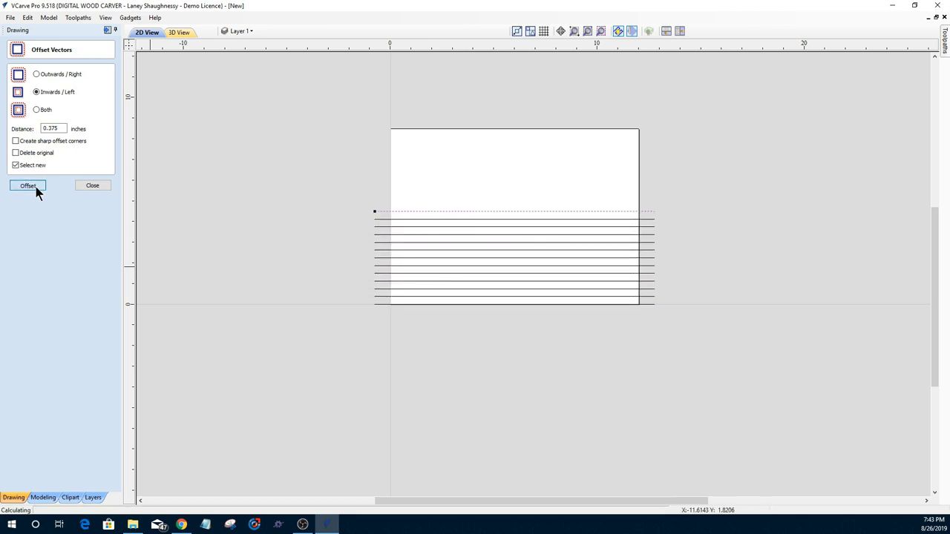
click(35, 188)
click(36, 188)
click(36, 189)
click(35, 189)
click(28, 186)
click(28, 185)
click(28, 186)
click(28, 186)
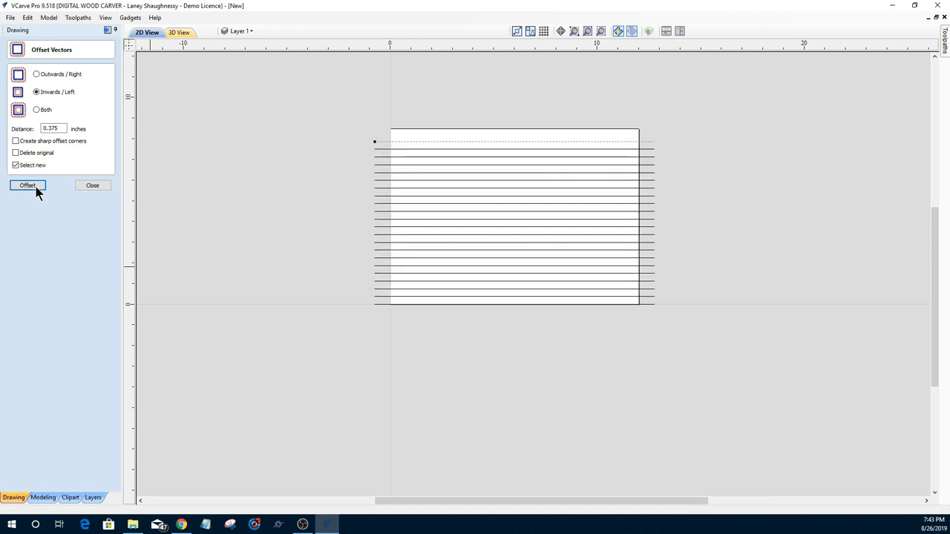
click(29, 185)
click(35, 186)
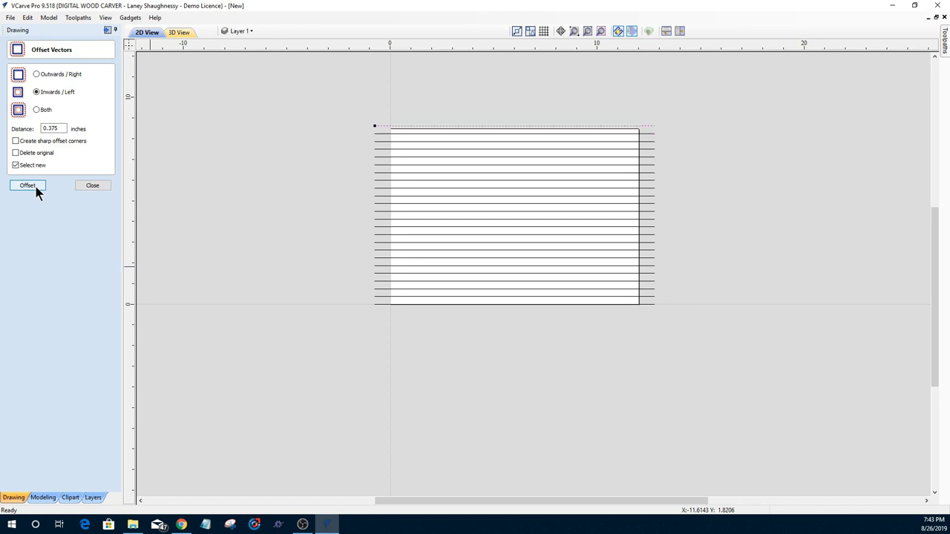
click(91, 184)
- Drag-select all the horizontal lines and align them to the material centre, then close Alignment Tools
scroll(379, 120, up, 2)
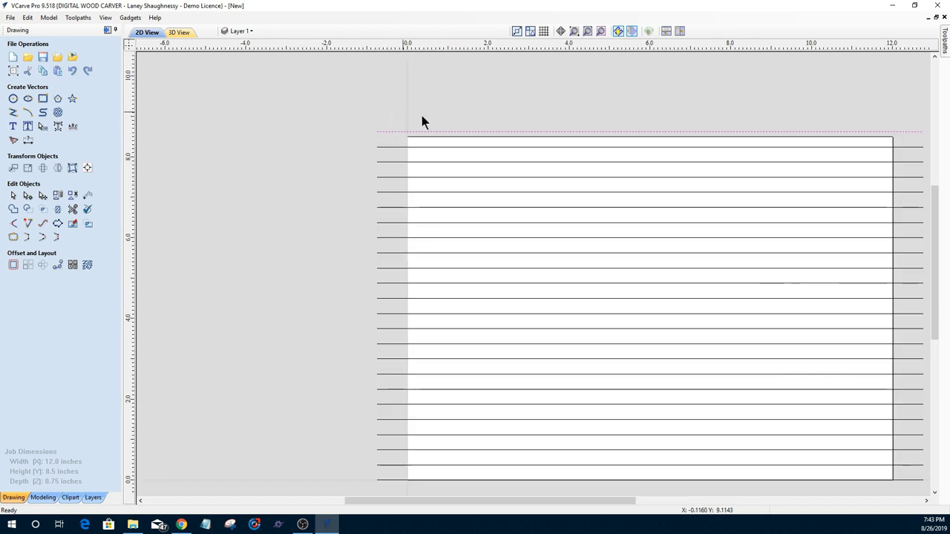
scroll(391, 125, down, 2)
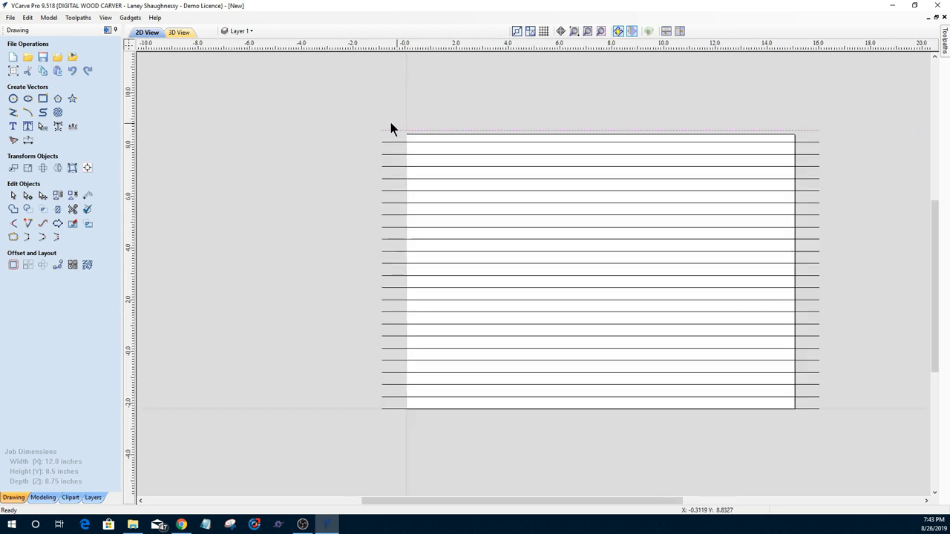
drag(348, 119, 706, 340)
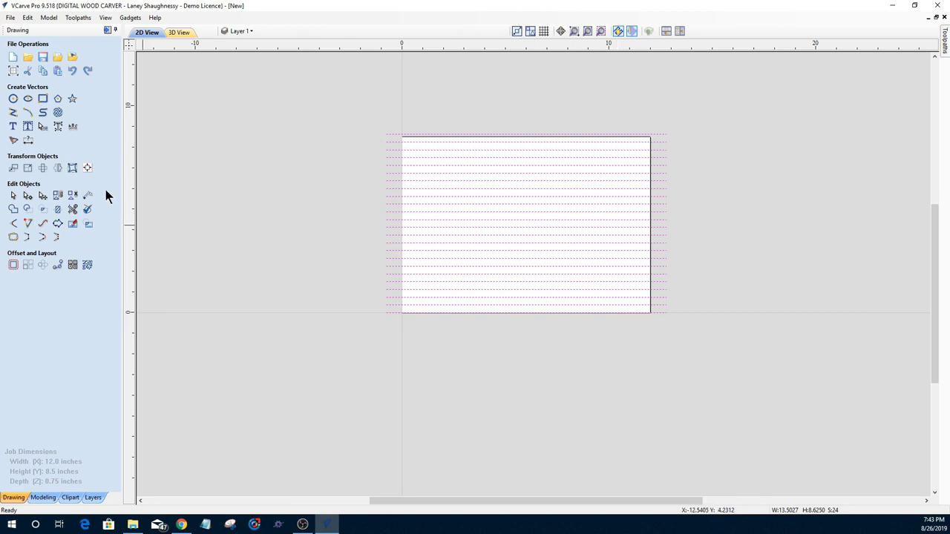
click(86, 167)
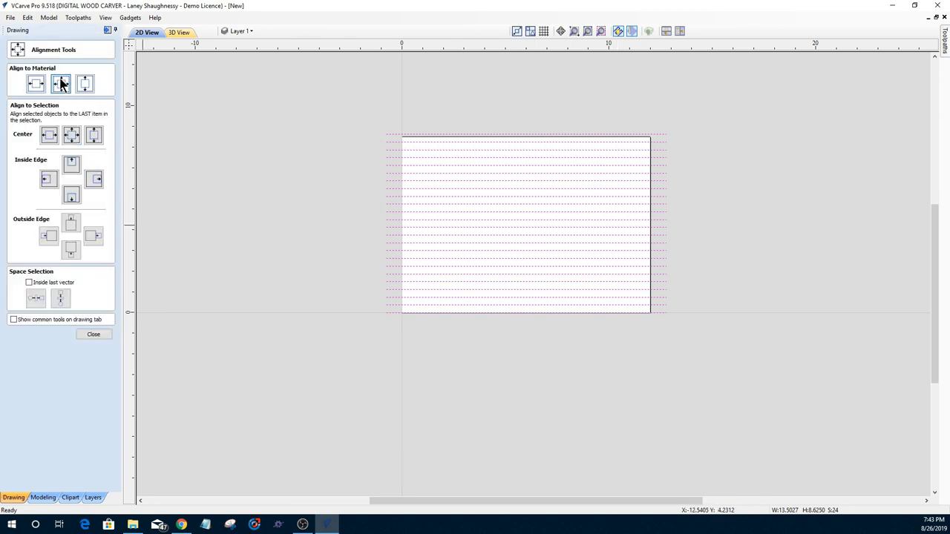
click(62, 84)
scroll(377, 282, up, 4)
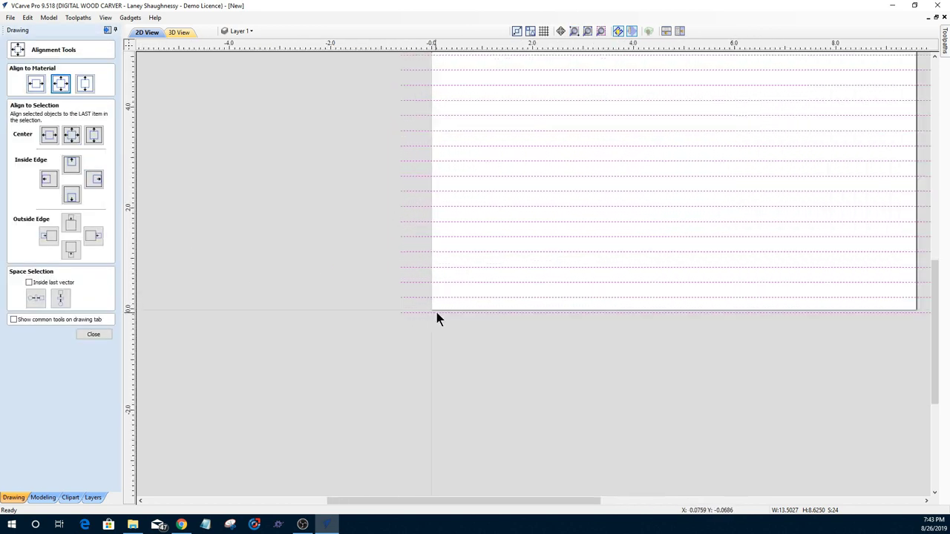
scroll(438, 314, down, 4)
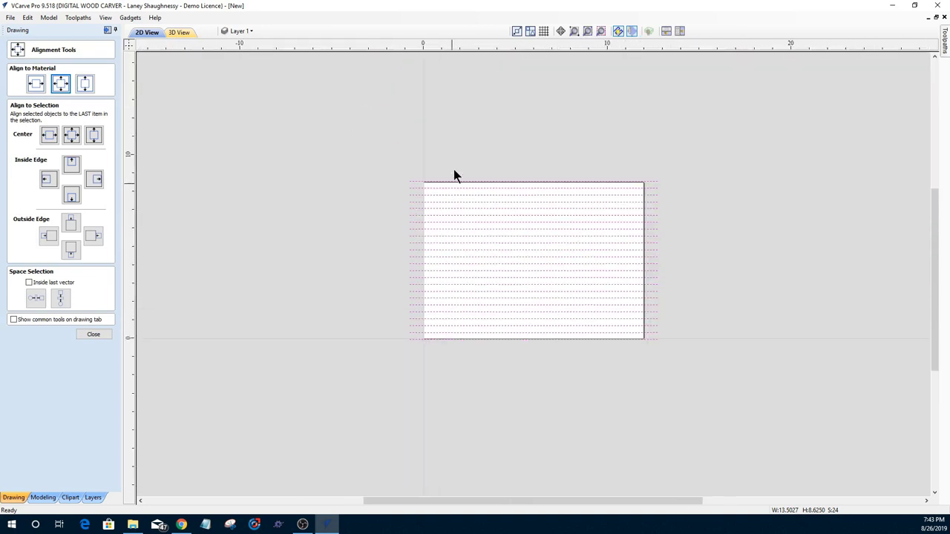
scroll(457, 163, up, 3)
scroll(454, 169, down, 3)
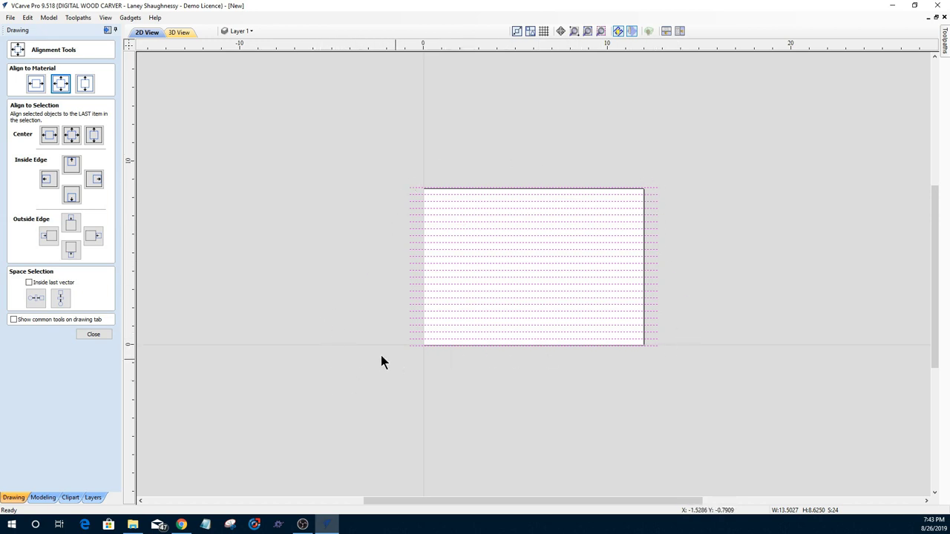
click(93, 334)
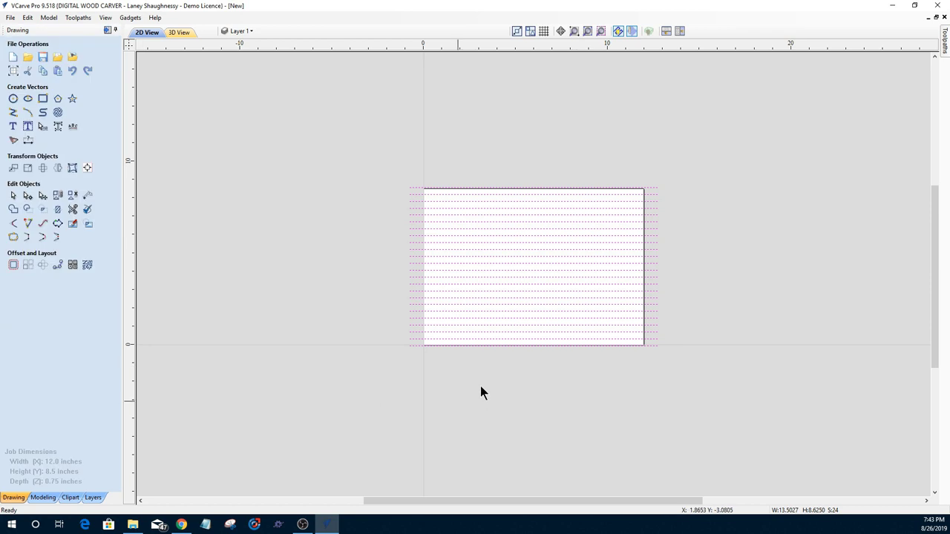
click(414, 350)
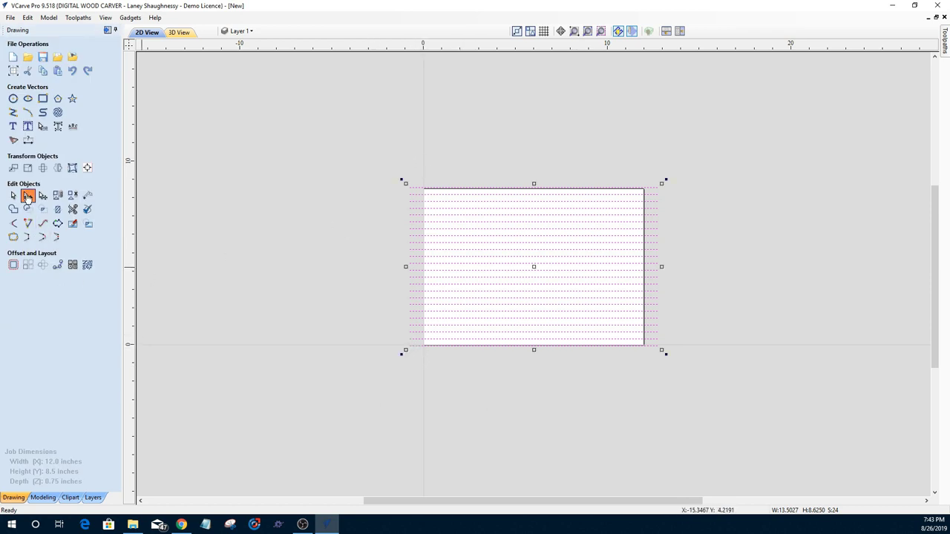
click(28, 197)
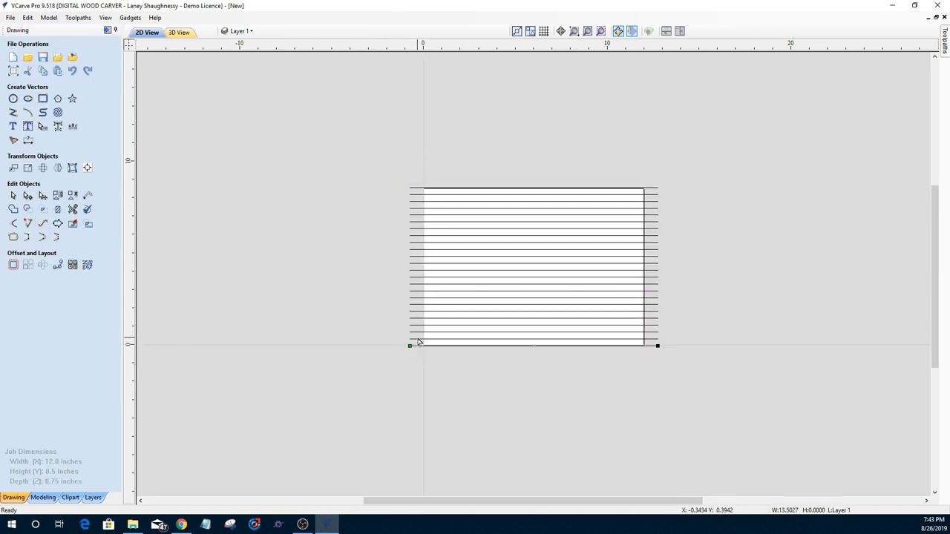
drag(418, 342, 417, 317)
click(409, 318)
click(415, 311)
click(420, 386)
- Start a new 2D profile toolpath with a cut depth of .01 inches
click(107, 30)
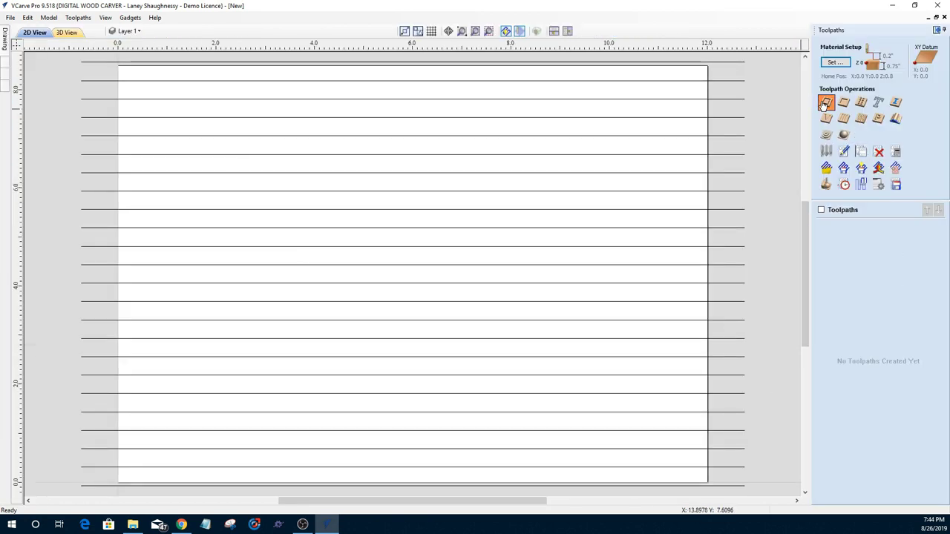
click(825, 104)
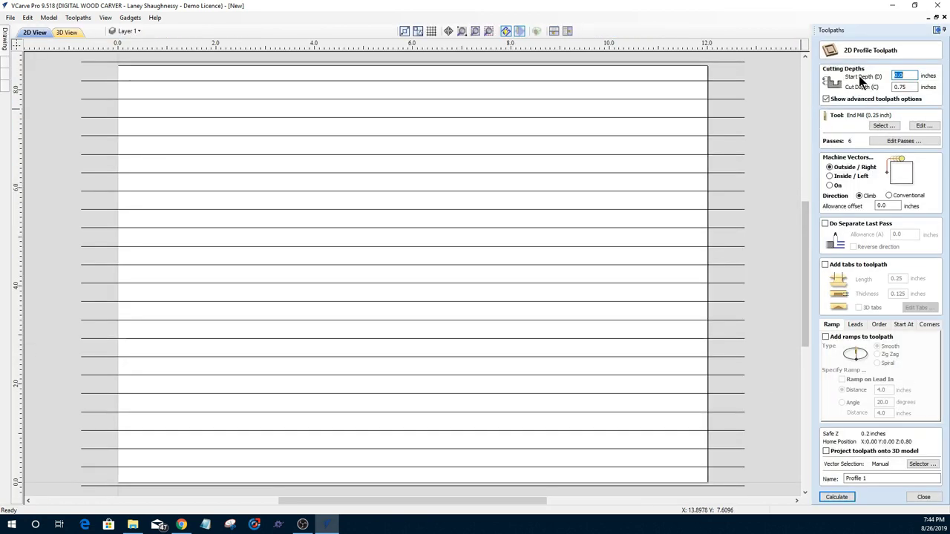
key(Tab)
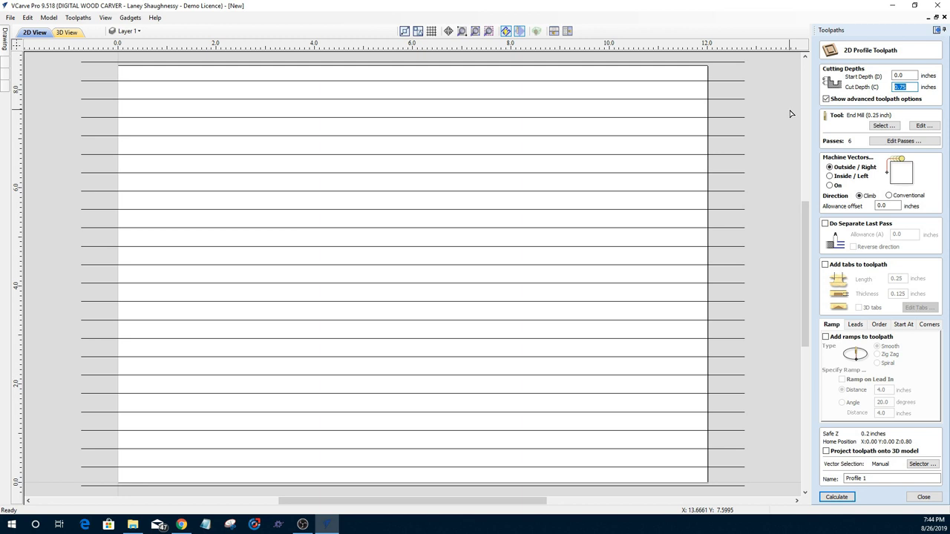
text(.01)
- Choose the End Mill (1.375 inches) from the tool database as the profile tool
click(883, 125)
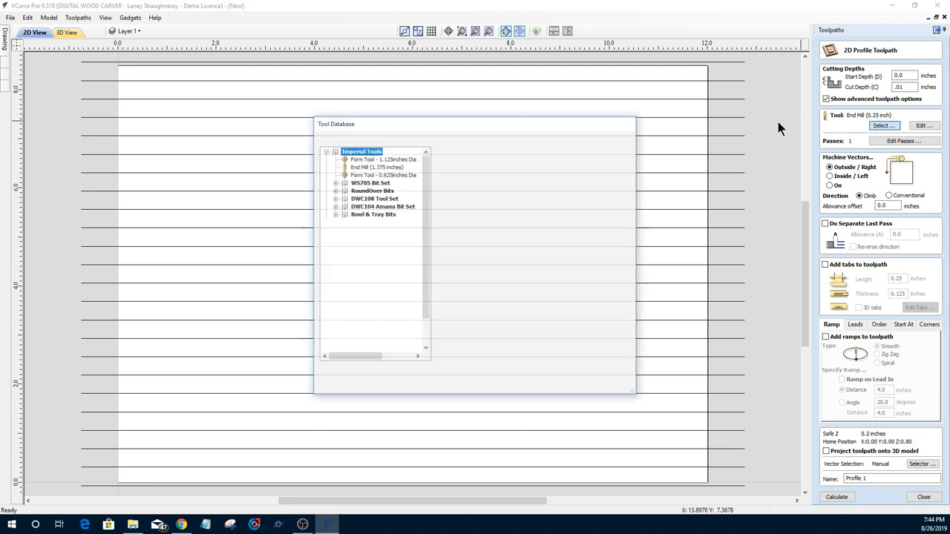
click(362, 159)
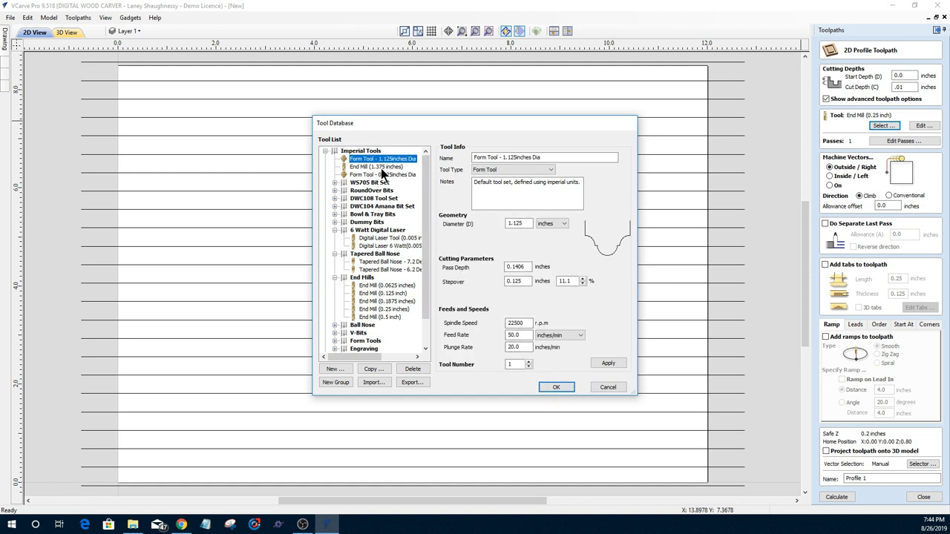
click(382, 168)
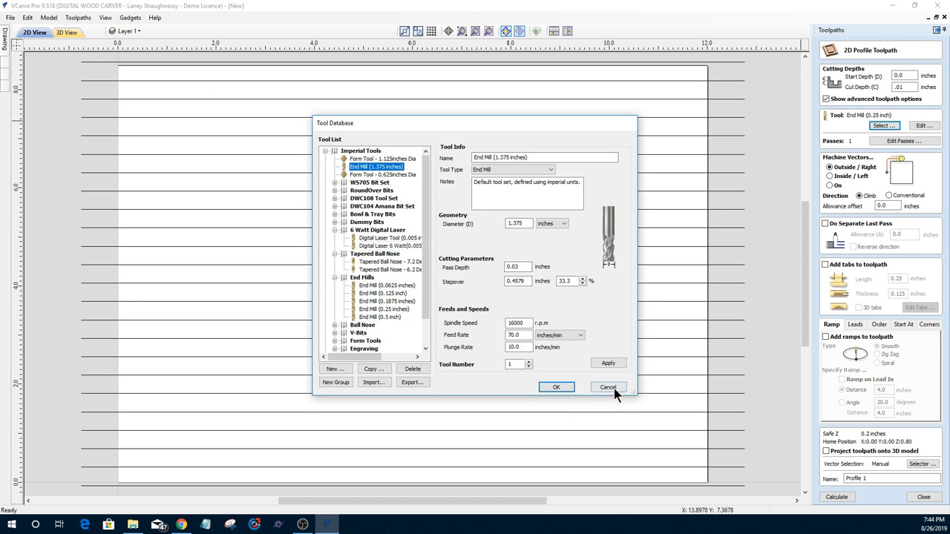
click(555, 387)
- Delete the old horizontal line vectors from the sheet
scroll(624, 427, down, 3)
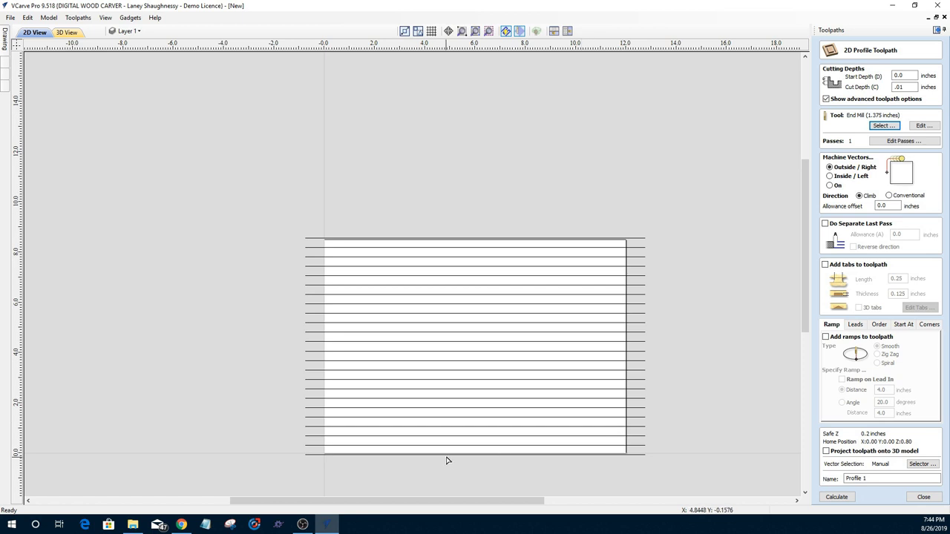
scroll(416, 449, down, 1)
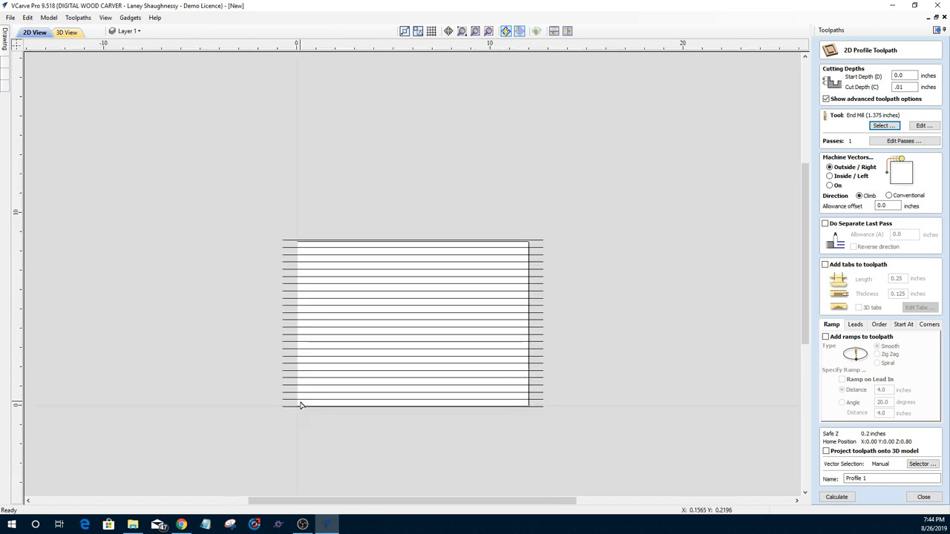
click(4, 37)
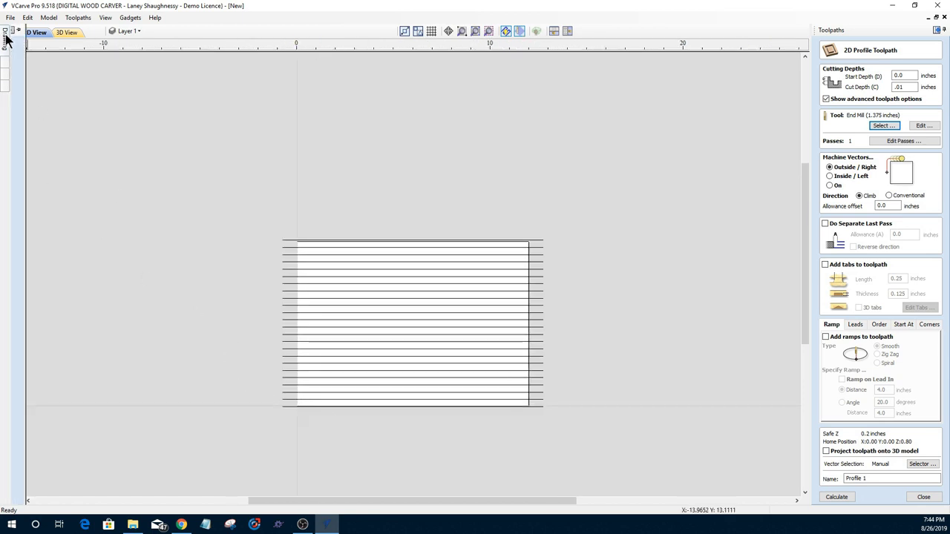
mouse_move(434, 426)
mouse_down()
mouse_move(388, 364)
mouse_move(302, 174)
mouse_up()
key(Delete)
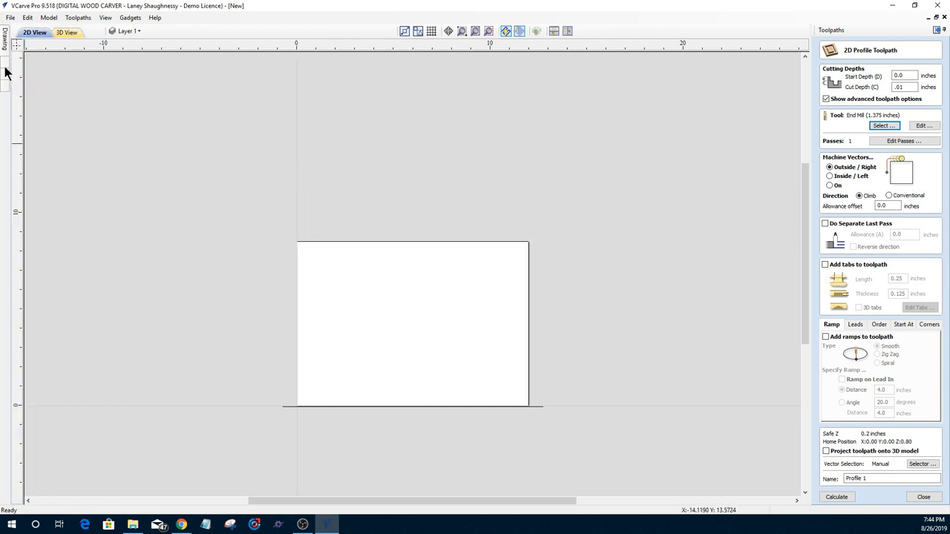
- Open Offset Vectors and set the inward offset distance to 0.458333 inches
mouse_move(4, 38)
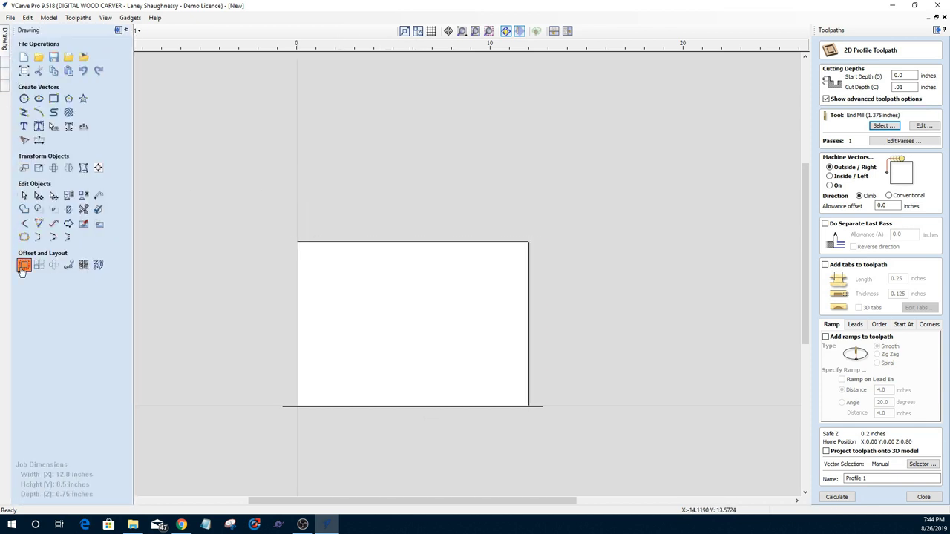
click(24, 265)
drag(58, 128, 2, 118)
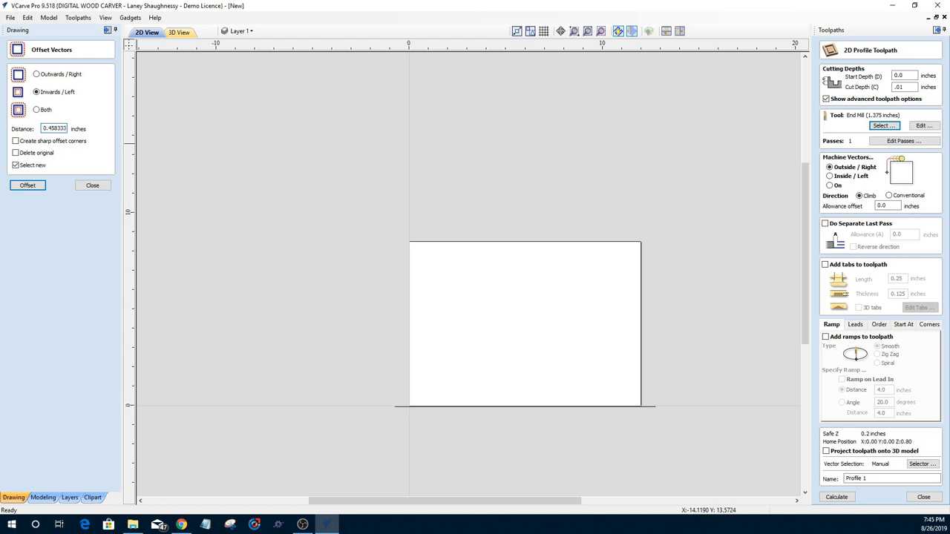
click(25, 188)
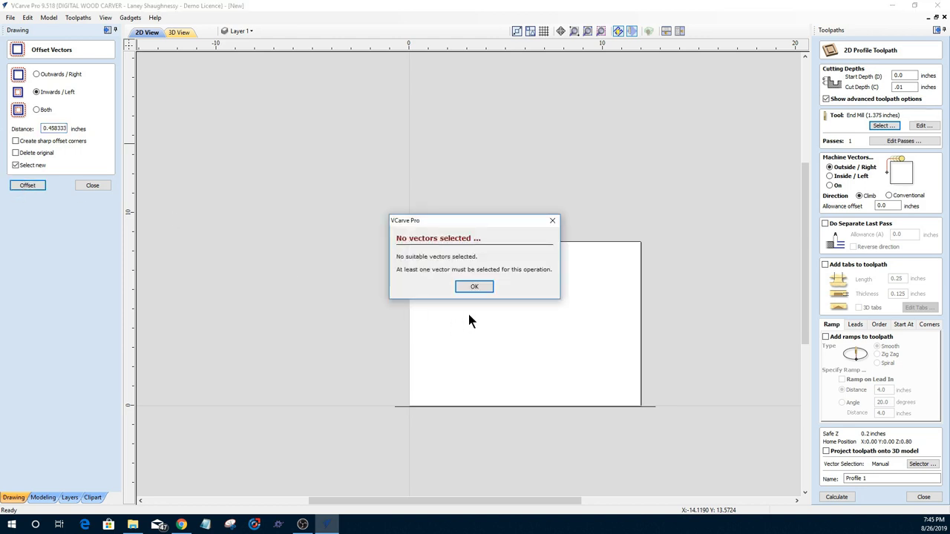
click(473, 289)
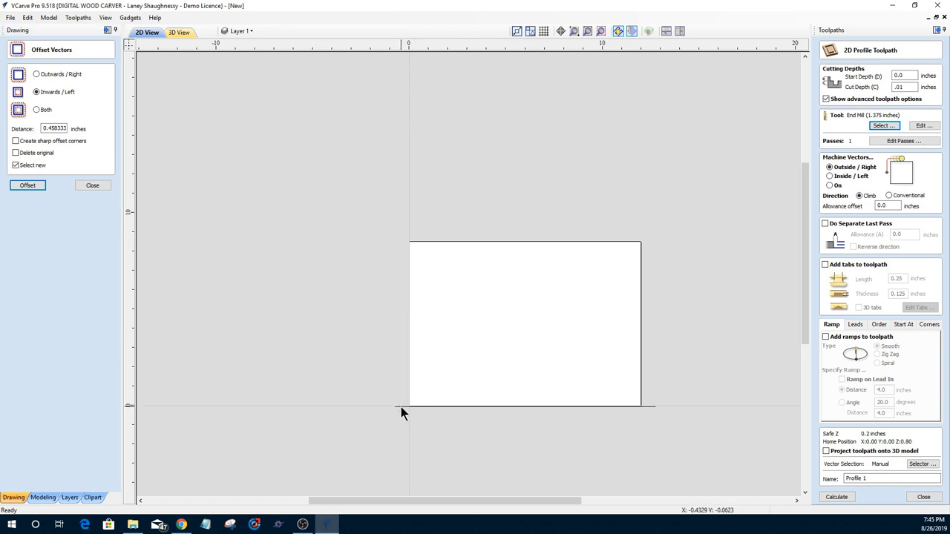
- Stack 0.458333-inch offset lines up from the bottom line, then select all lines
click(400, 406)
click(39, 186)
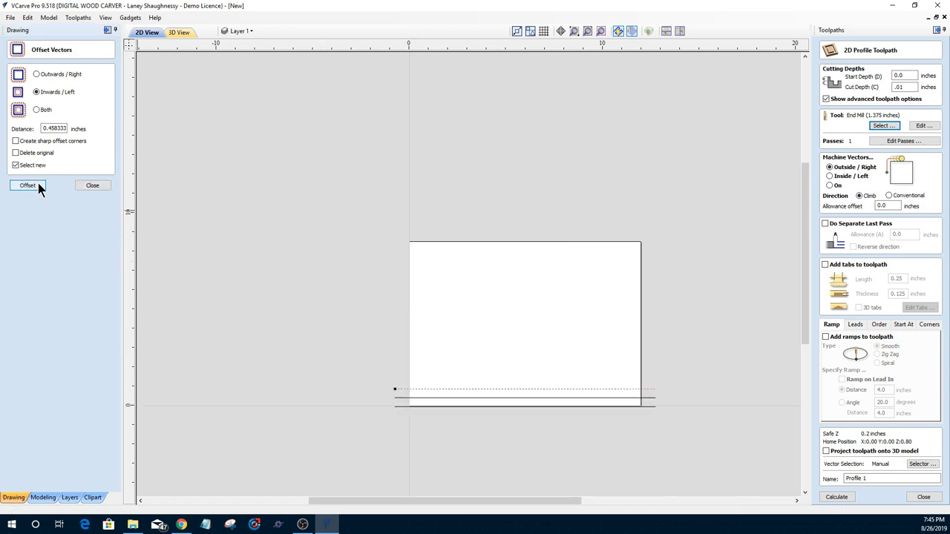
click(28, 186)
click(27, 185)
click(28, 185)
click(27, 186)
click(28, 186)
click(28, 186)
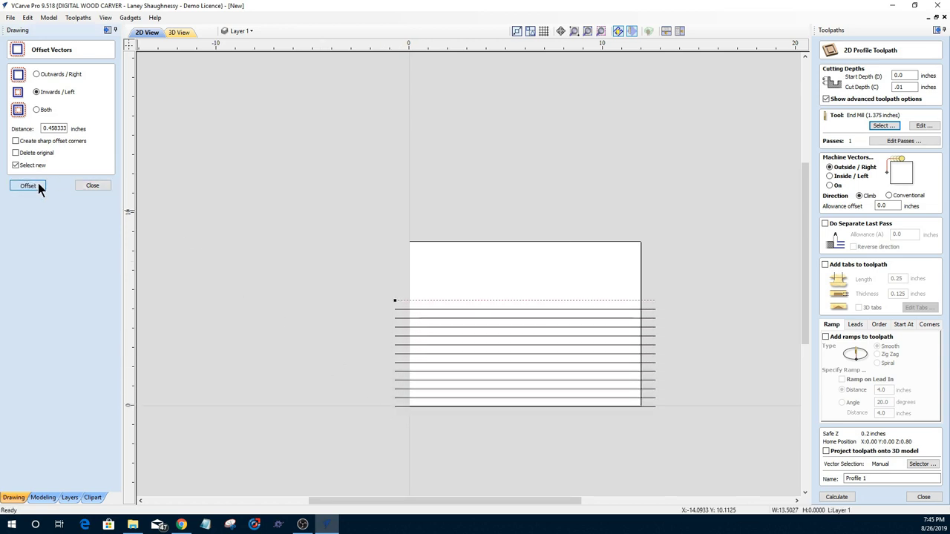
click(28, 186)
click(28, 185)
click(38, 182)
click(37, 182)
click(38, 183)
click(37, 183)
click(38, 183)
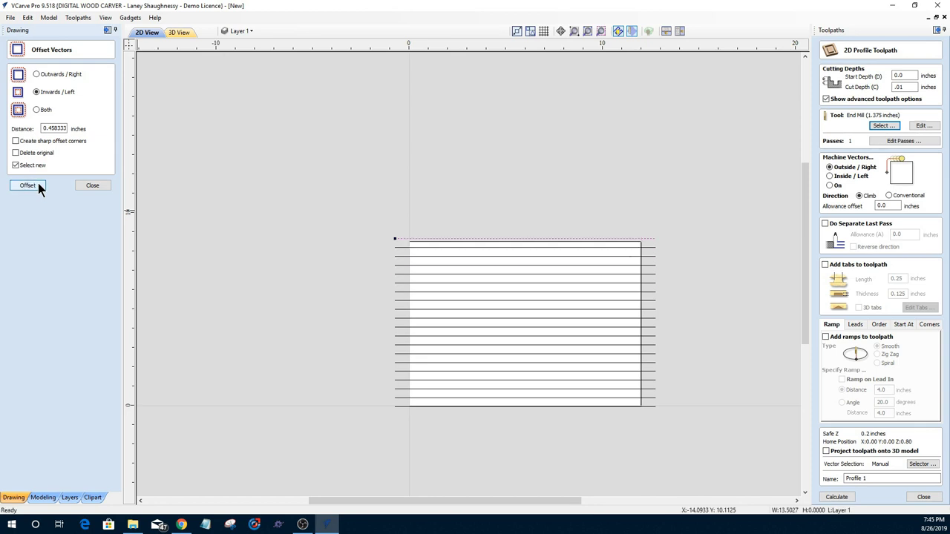
click(101, 185)
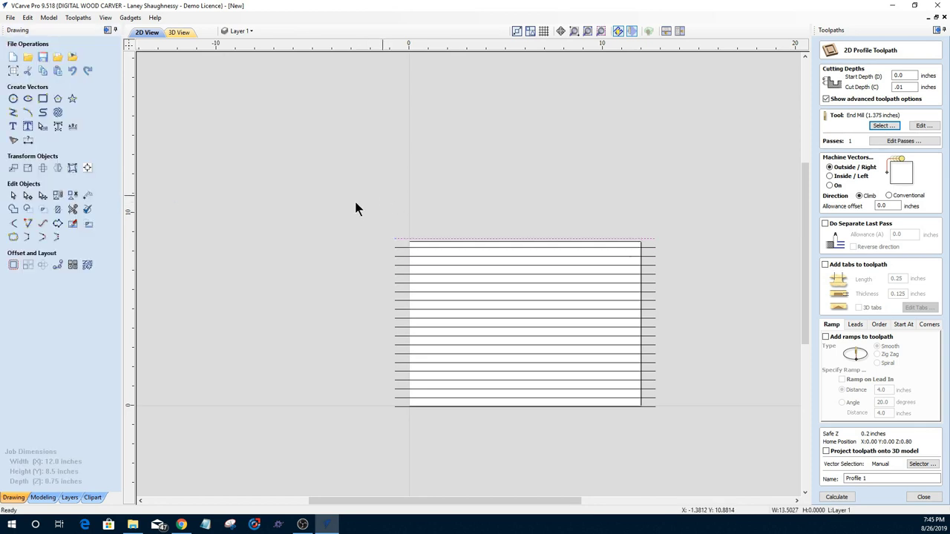
key(ctrl+a)
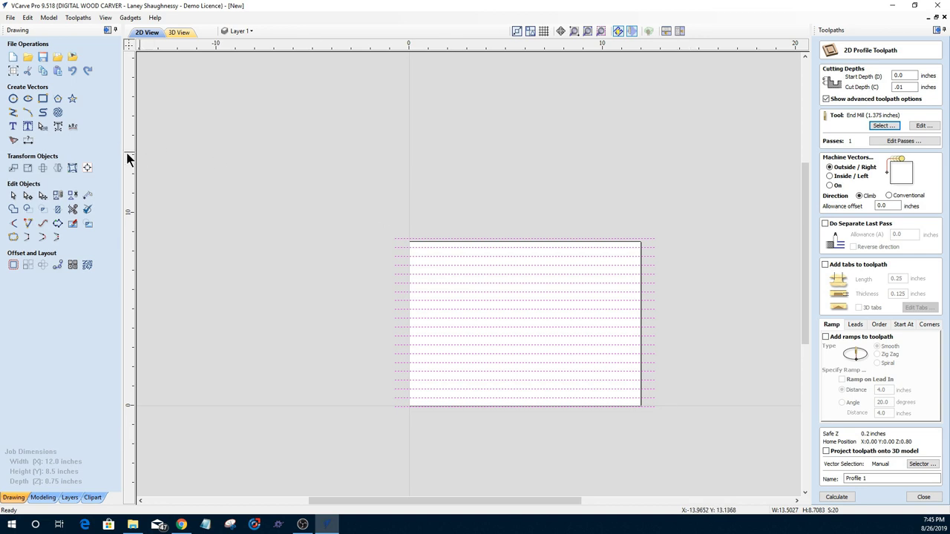
click(87, 169)
- Centre the lines on the material, deselect them, and set Machine Vectors to On
click(60, 85)
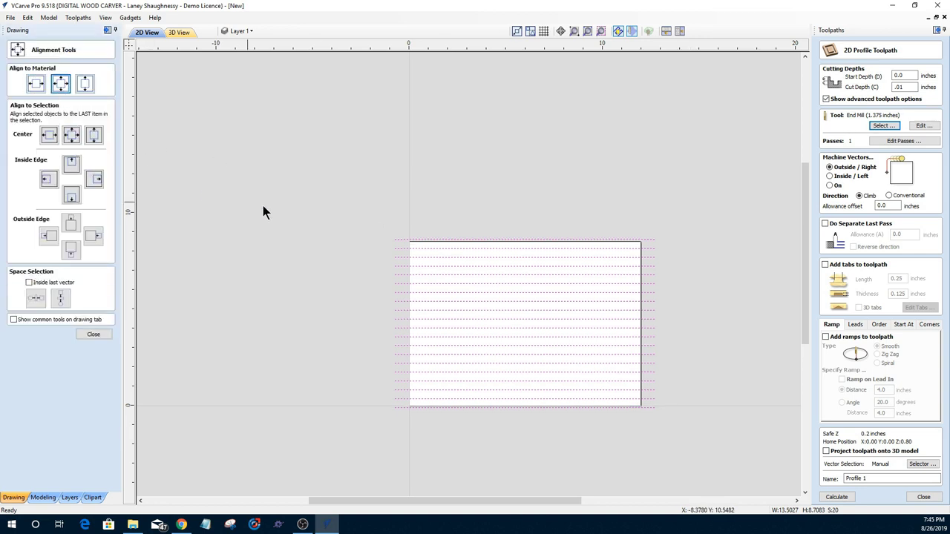
click(365, 314)
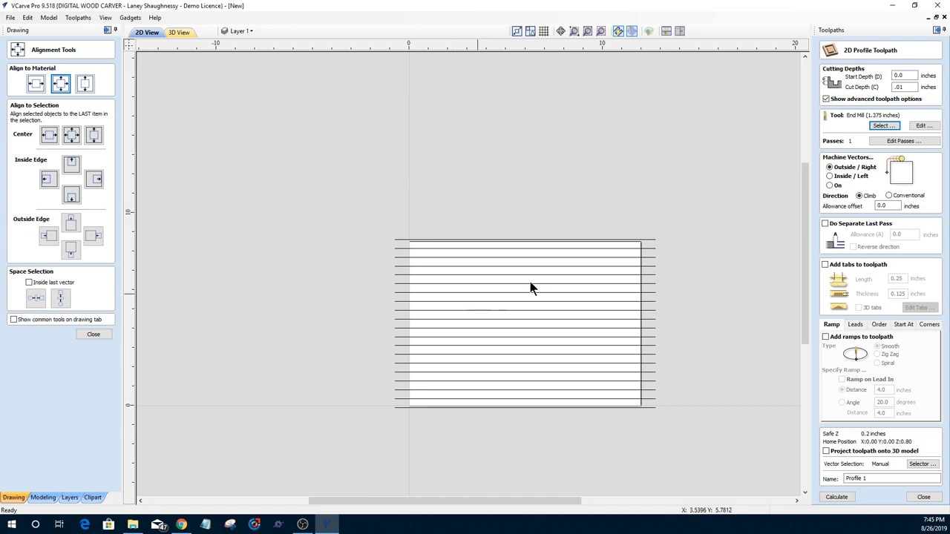
click(830, 185)
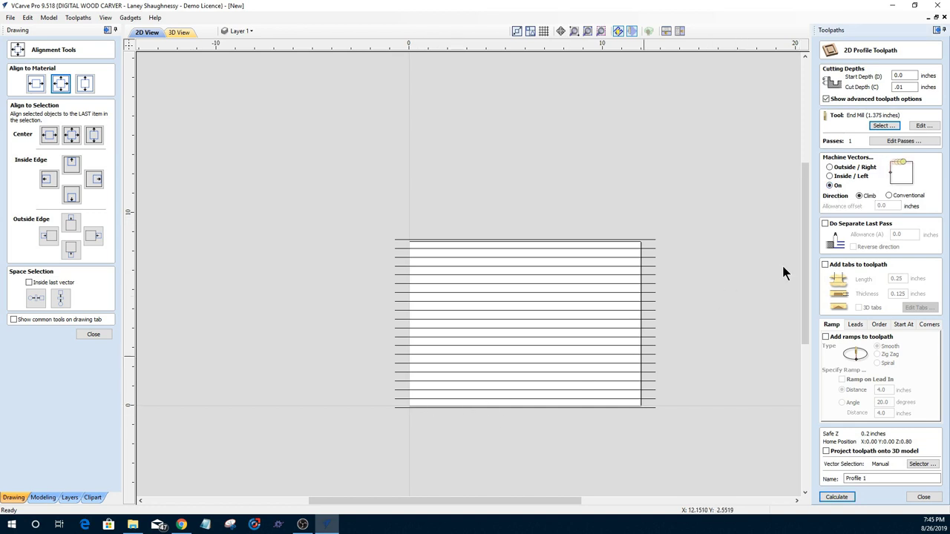
- Review the Start At and Order settings in the advanced toolpath options
click(904, 325)
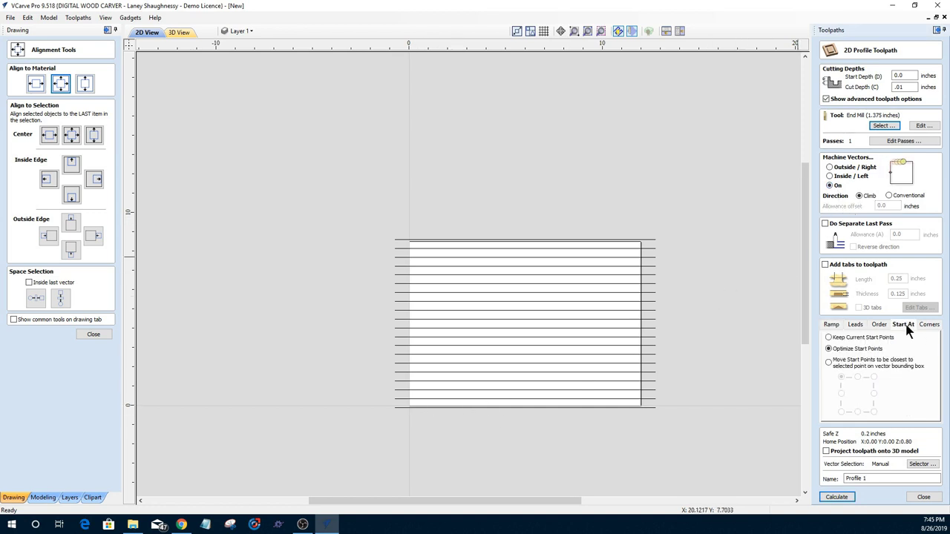
click(880, 326)
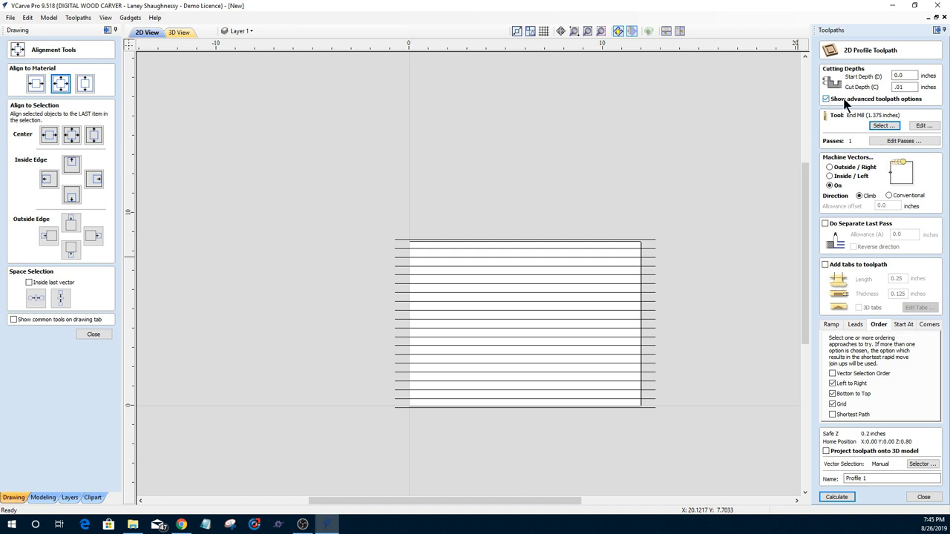
click(827, 99)
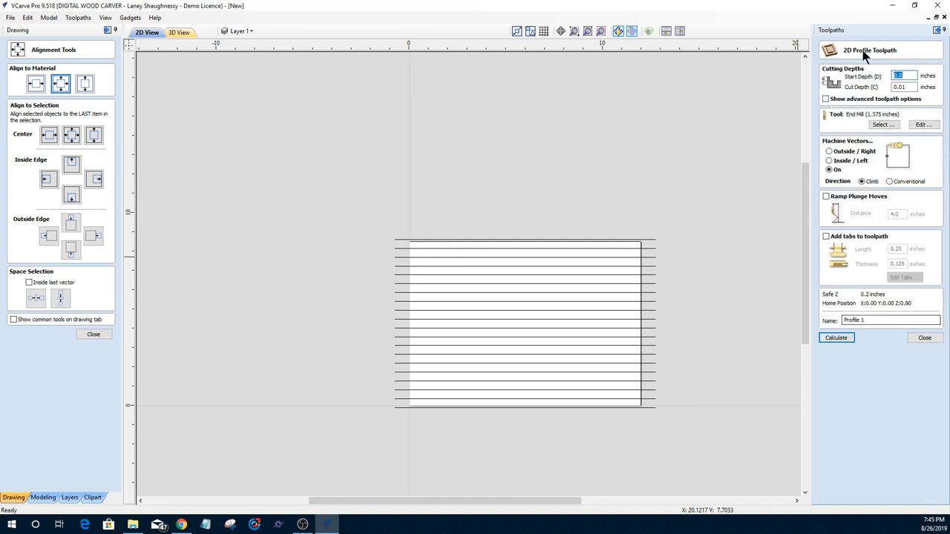
click(826, 100)
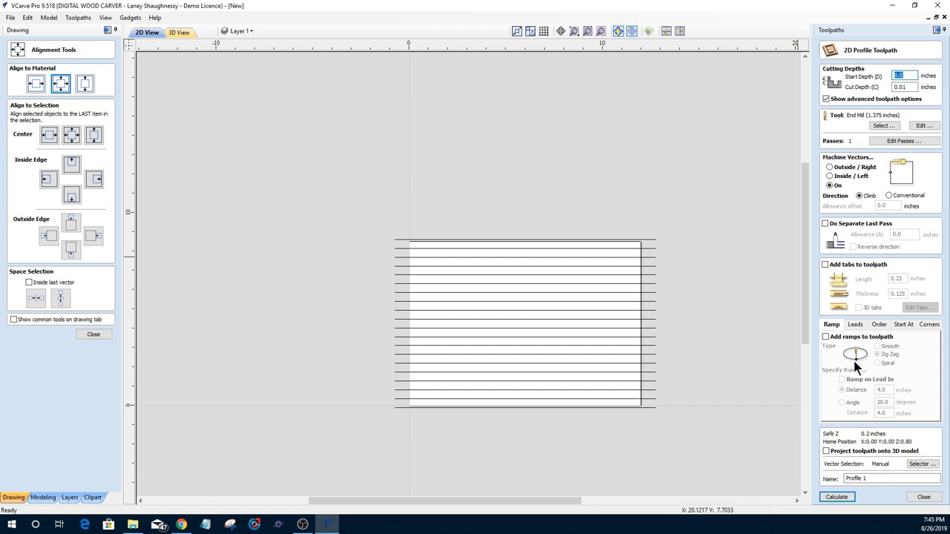
click(904, 326)
click(879, 326)
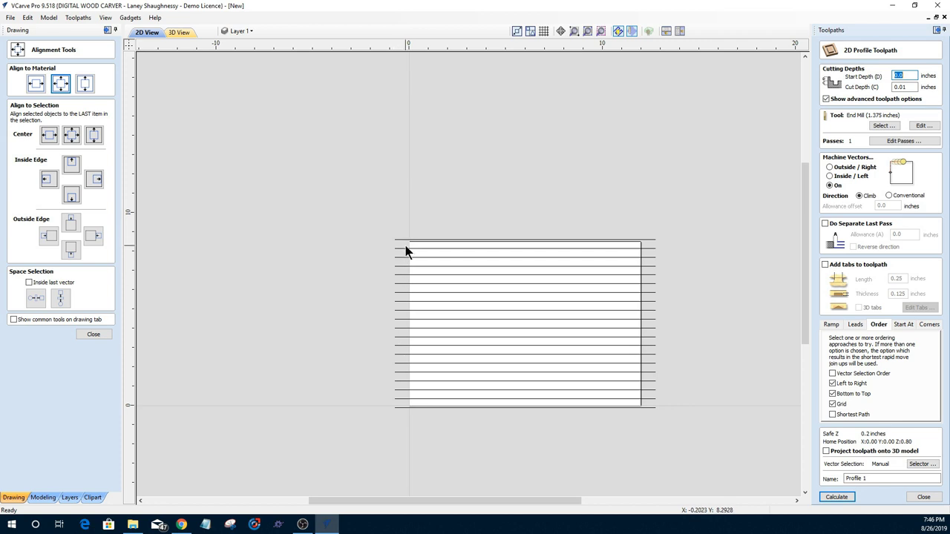
- Change the cut order from Bottom to Top and Grid to Vector Selection Order
click(833, 405)
click(833, 394)
click(832, 374)
- Select all twenty lines from bottom to top and show the Start At options
click(401, 408)
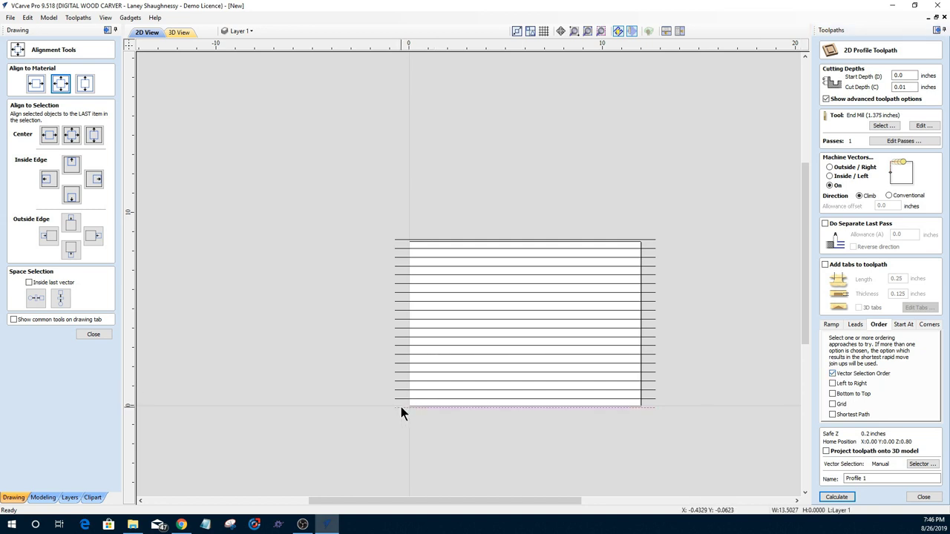
shift+click(400, 398)
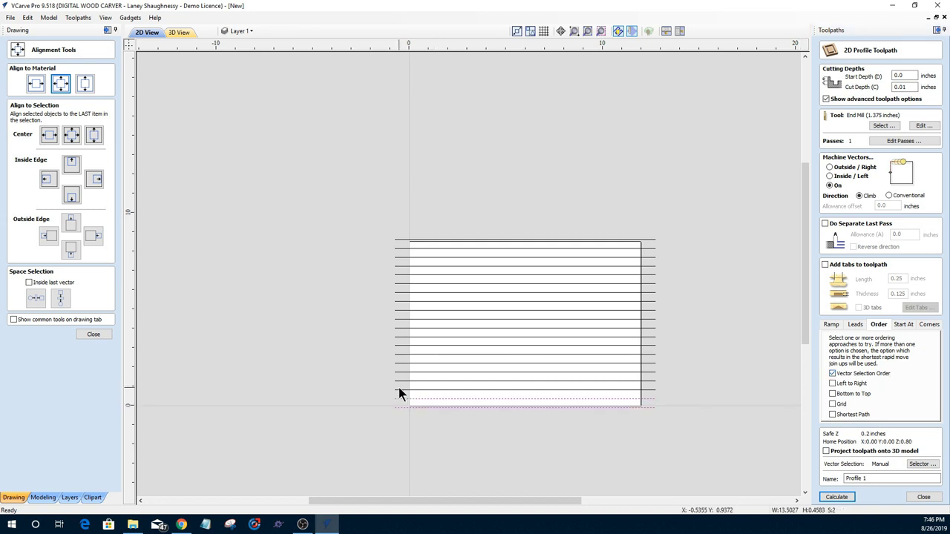
shift+click(398, 389)
shift+click(398, 380)
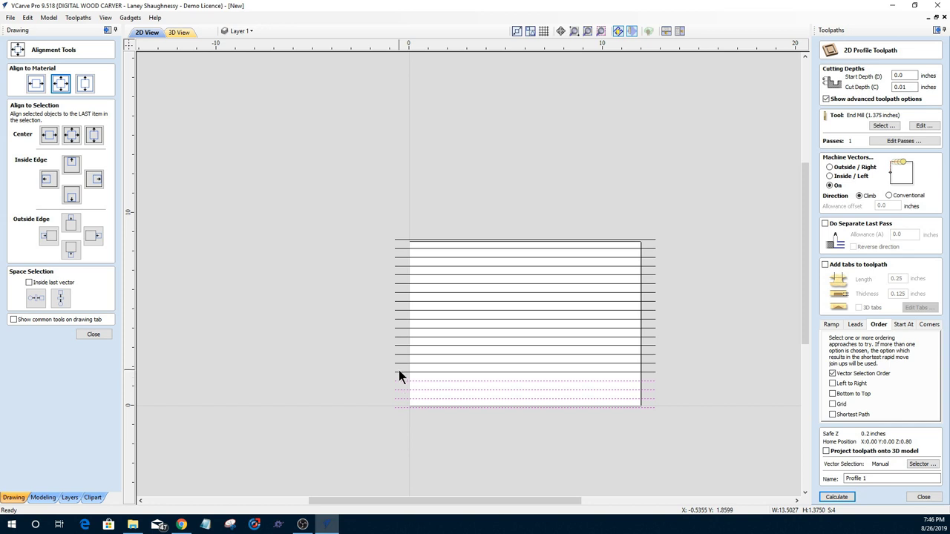
shift+click(399, 371)
shift+click(399, 363)
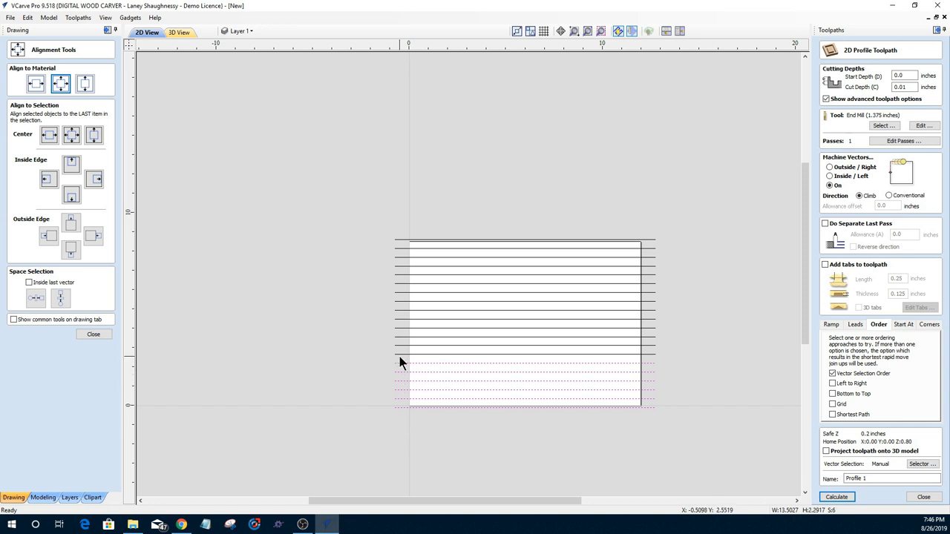
shift+click(398, 354)
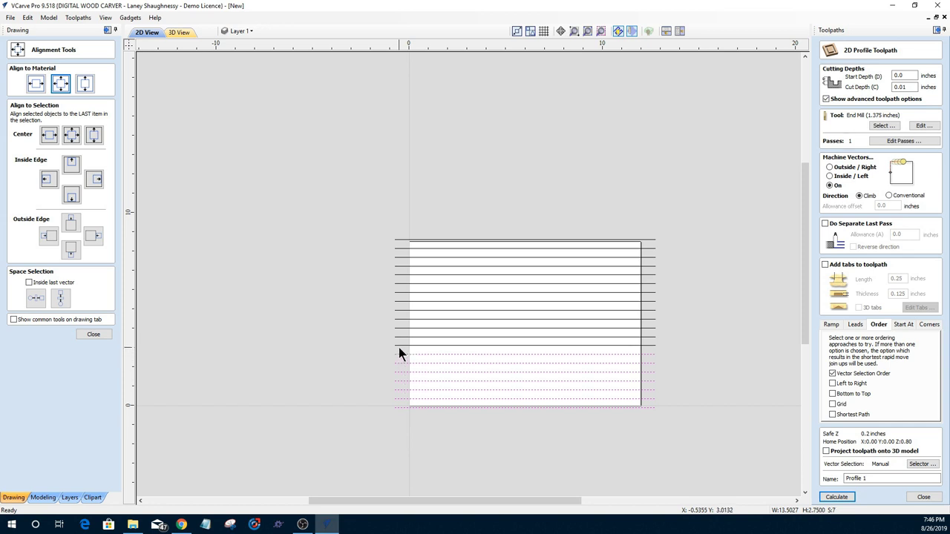
shift+click(400, 345)
shift+click(399, 337)
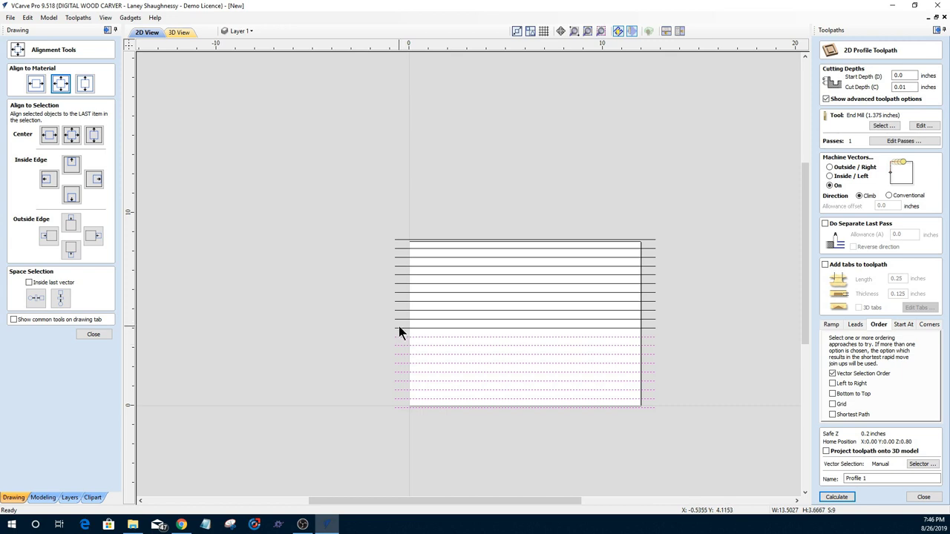
shift+click(398, 327)
shift+click(399, 319)
shift+click(397, 309)
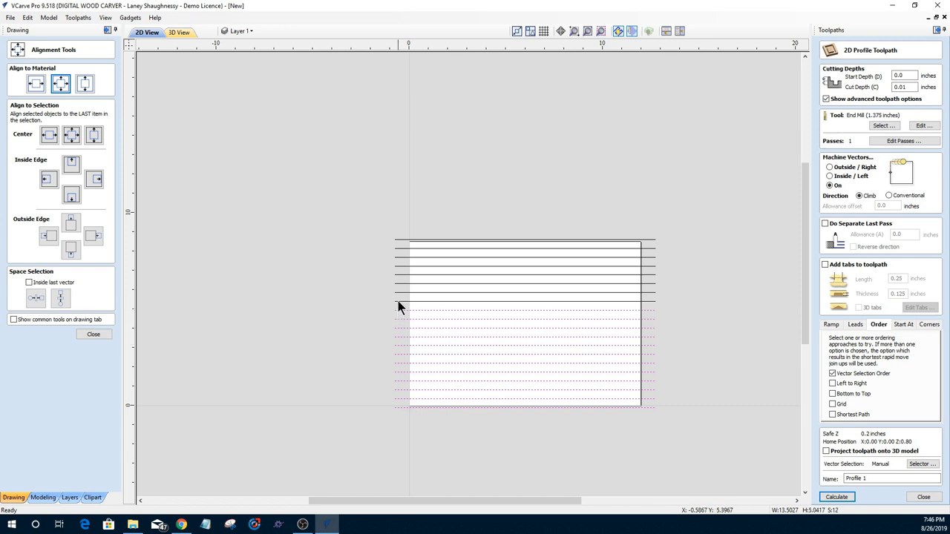
shift+click(398, 301)
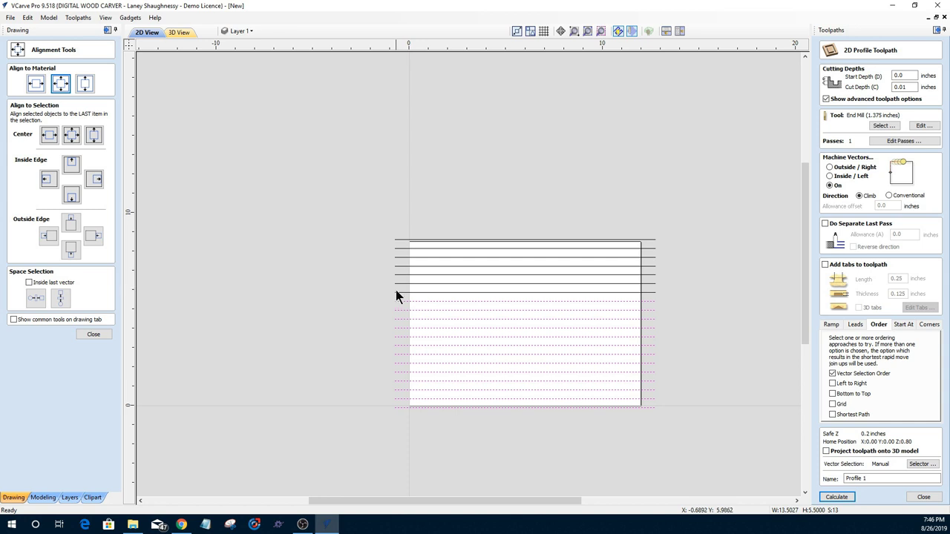
shift+click(396, 292)
shift+click(397, 283)
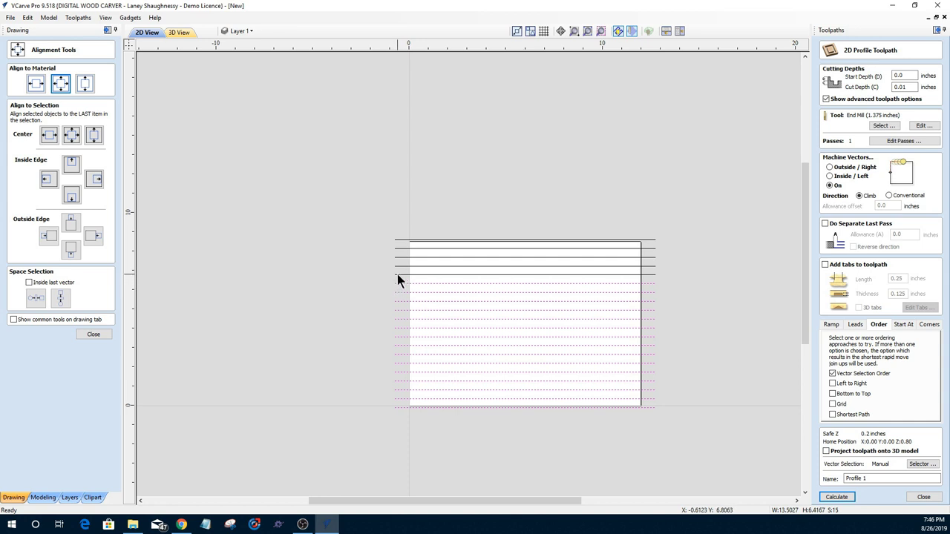
shift+click(397, 274)
shift+click(398, 266)
shift+click(397, 257)
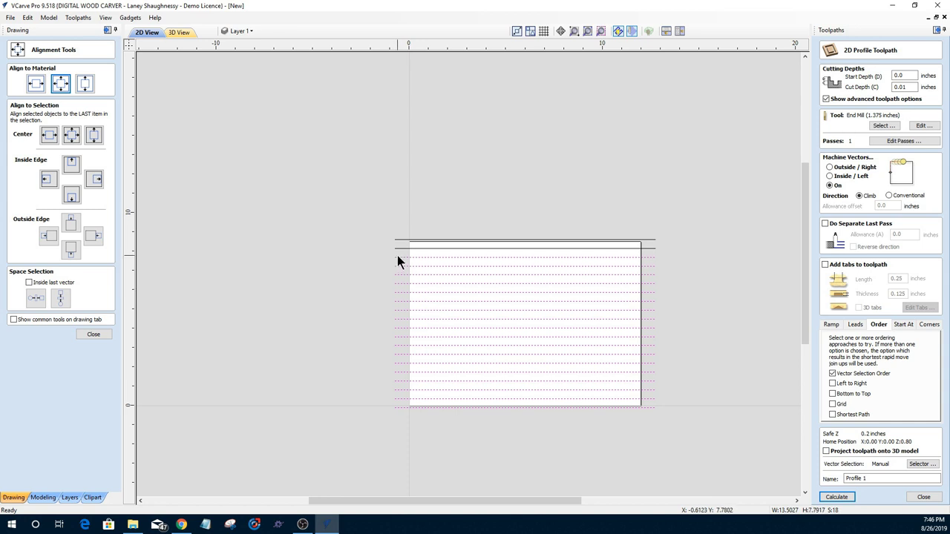
shift+click(397, 249)
shift+click(396, 239)
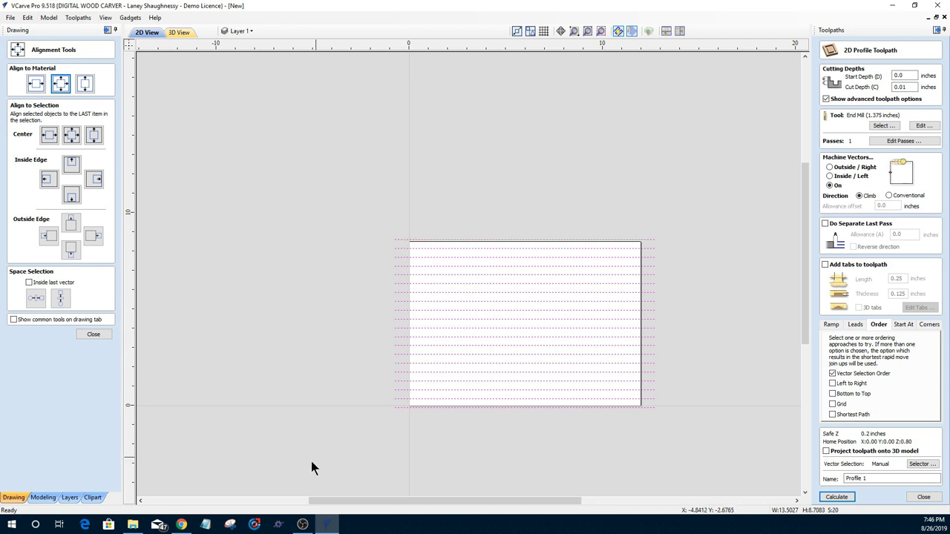
click(901, 323)
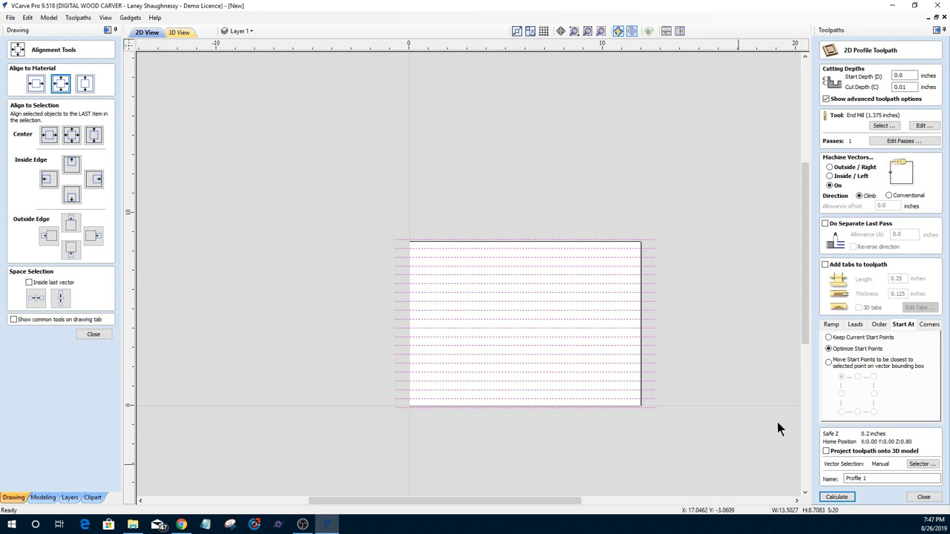
- Keep current start points, cut Conventional, name the toolpath 'Surfacing' and calculate it
click(829, 338)
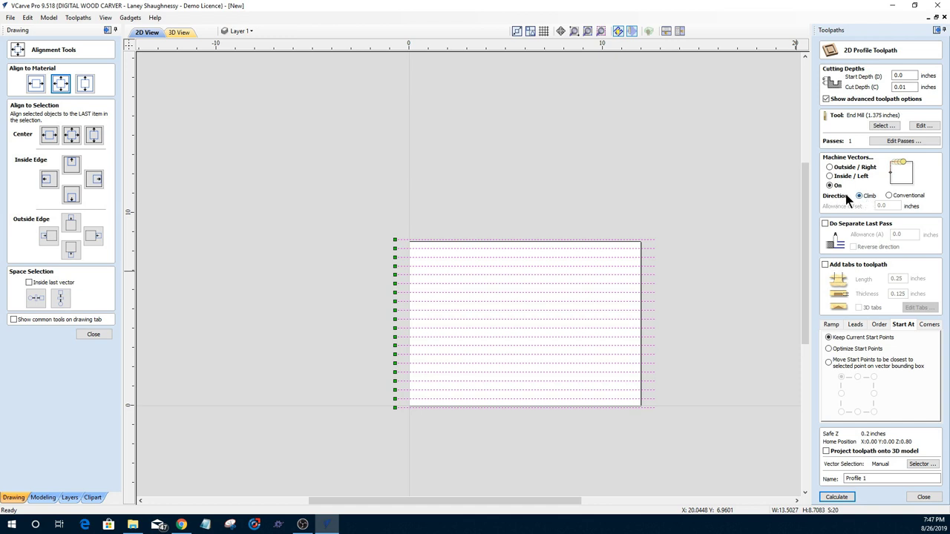
click(891, 195)
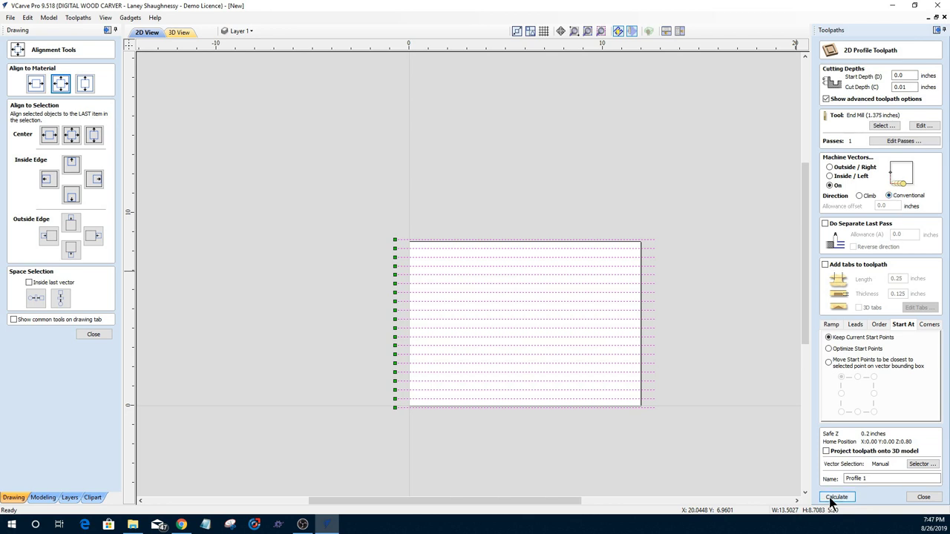
drag(869, 478, 808, 489)
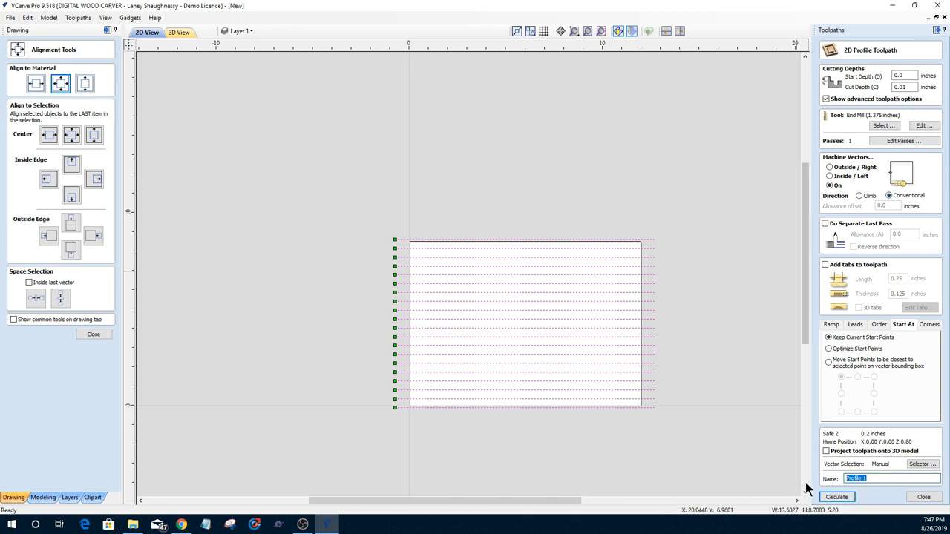
text(Surfacing)
click(833, 497)
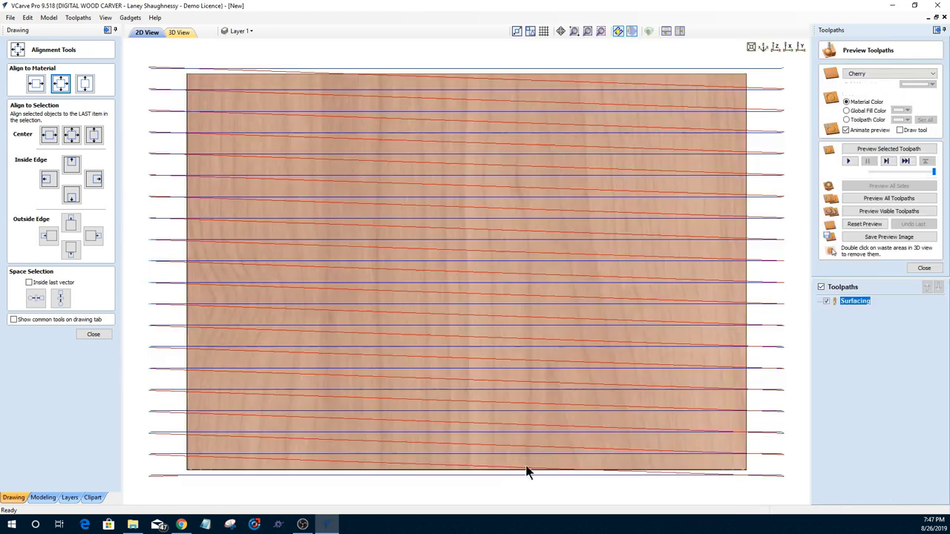
- Orbit and zoom around the Surfacing toolpath on the cherry board, then return to 2D View
drag(520, 334, 519, 316)
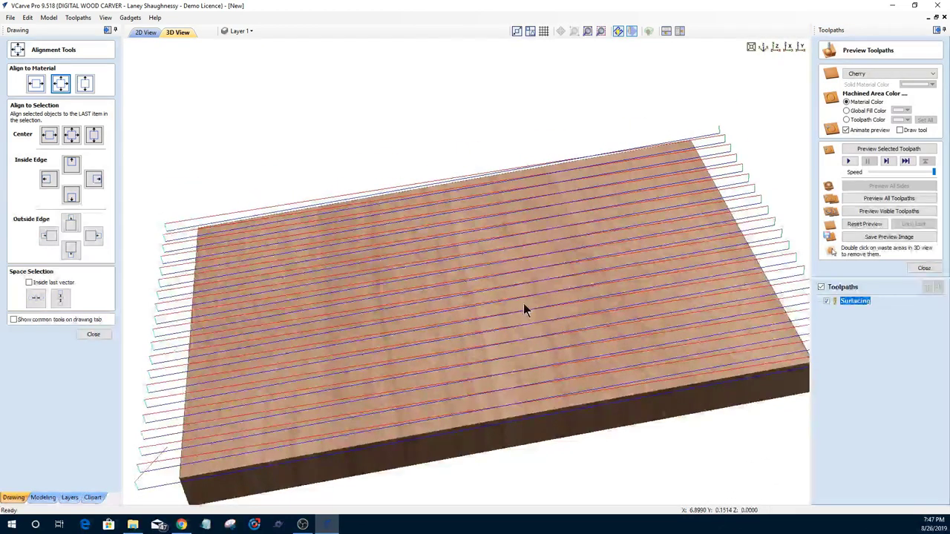
scroll(515, 318, down, 4)
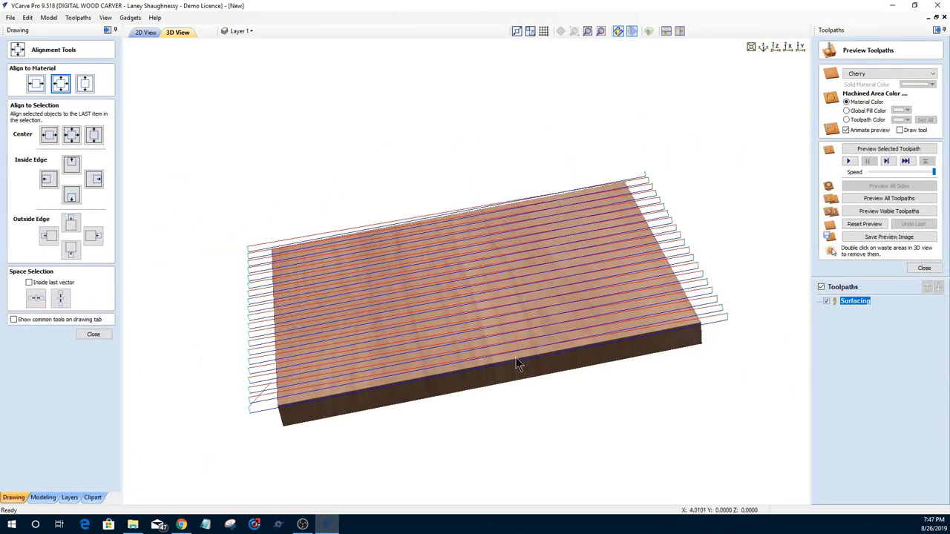
drag(515, 357, 519, 378)
scroll(498, 369, up, 2)
scroll(499, 366, up, 2)
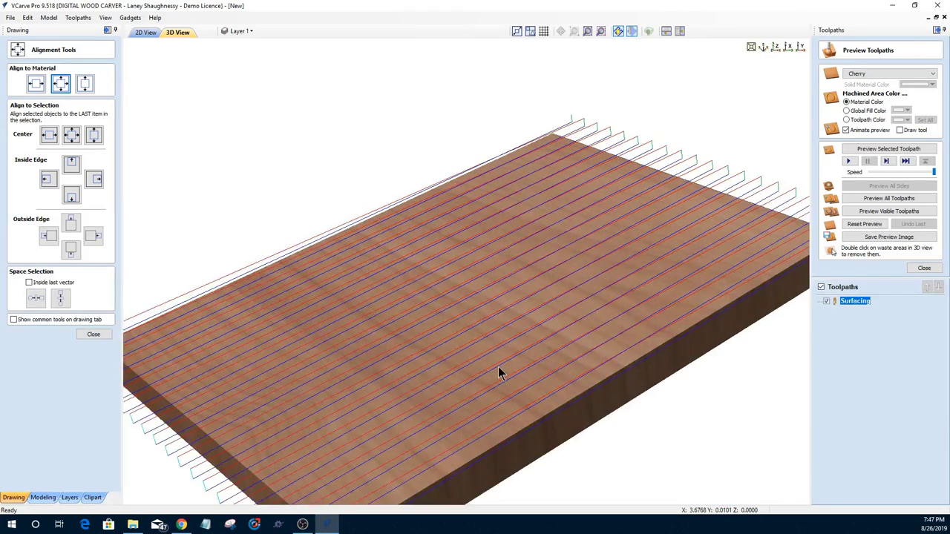
drag(505, 276, 479, 261)
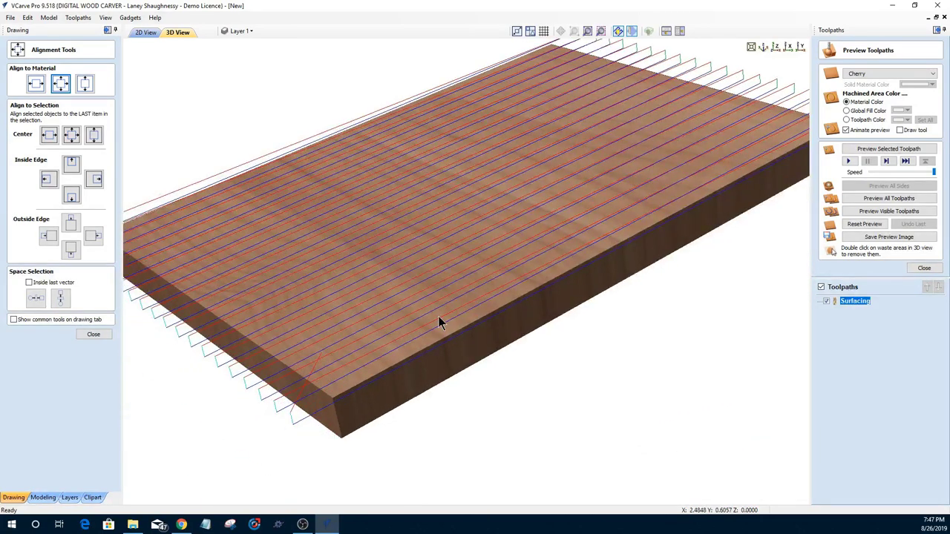
scroll(409, 324, down, 3)
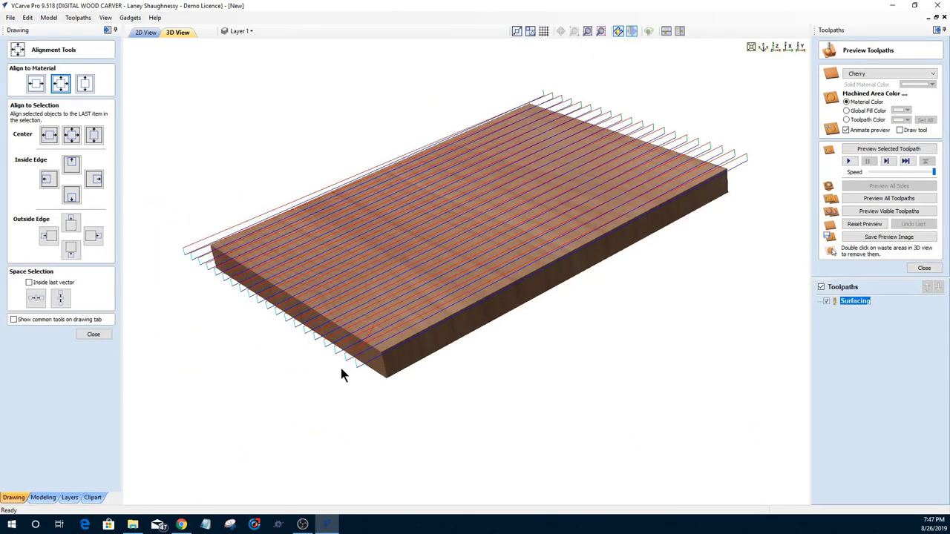
drag(475, 327, 592, 277)
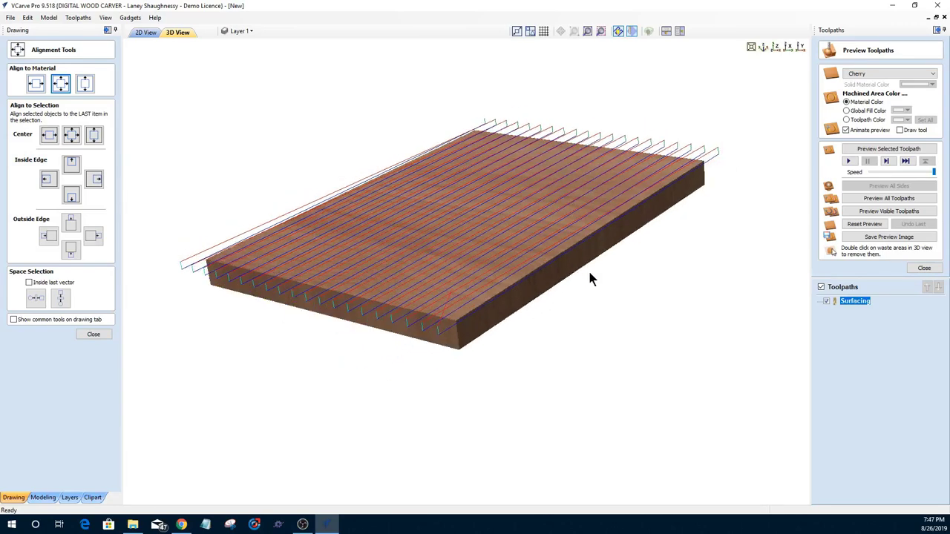
drag(522, 310, 501, 355)
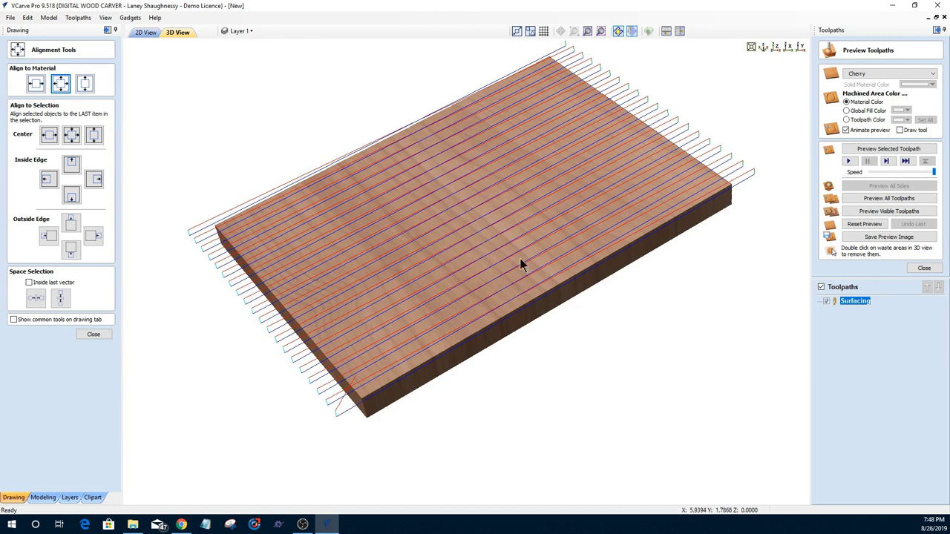
drag(688, 168, 627, 279)
scroll(625, 270, down, 4)
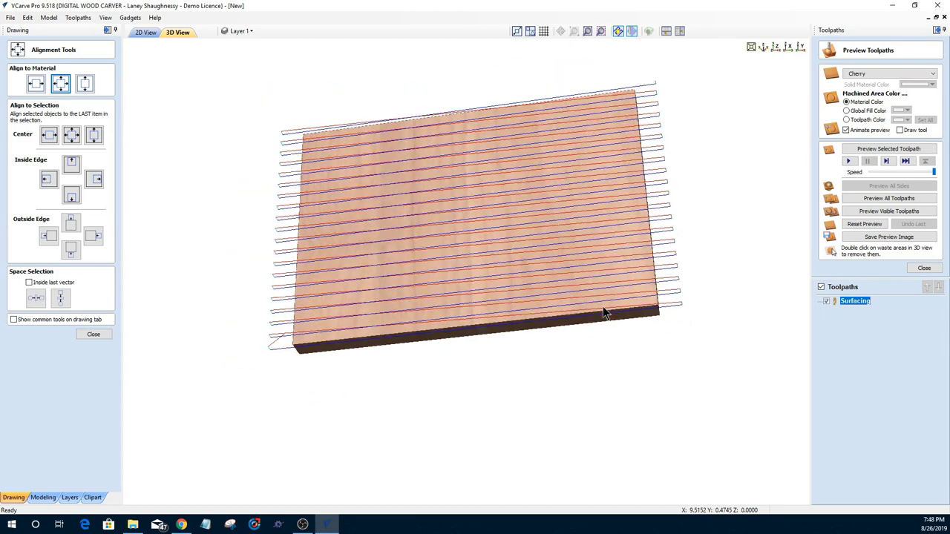
scroll(465, 261, up, 2)
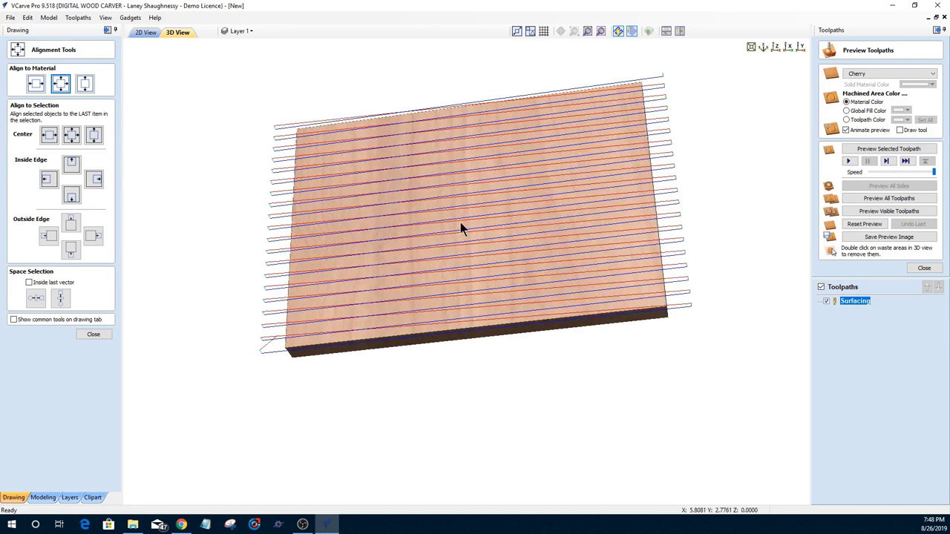
drag(460, 222, 573, 233)
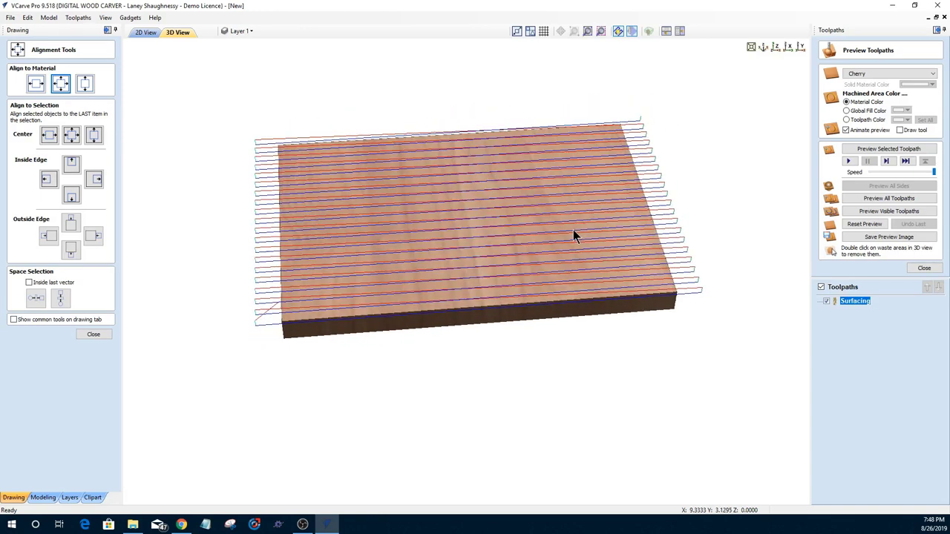
key(alt+Tab)
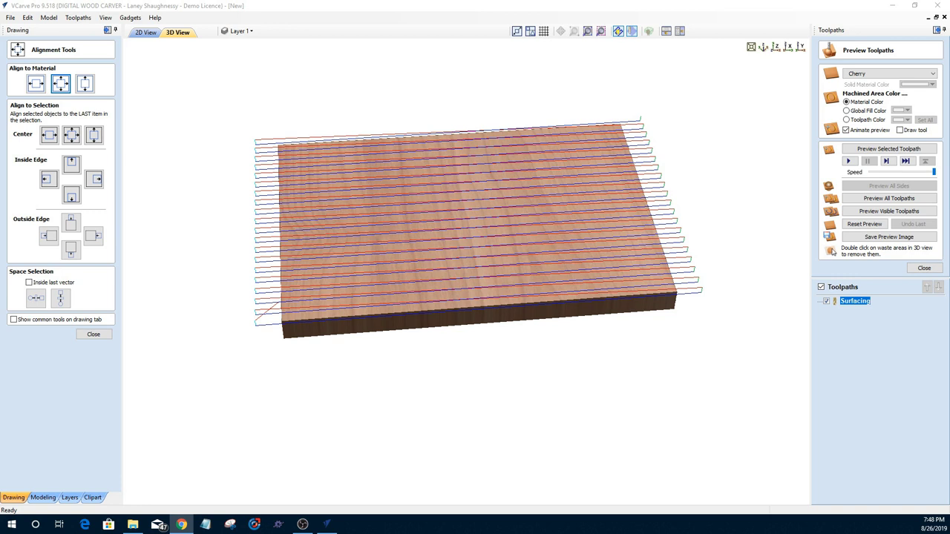
click(145, 32)
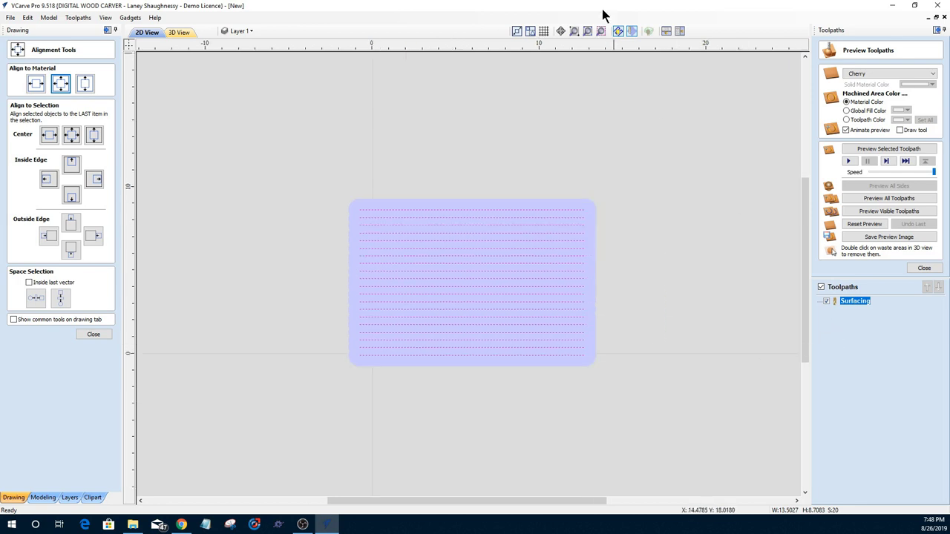
- Hide the Surfacing toolpath, clear the line selection and close Alignment Tools
click(632, 34)
click(825, 300)
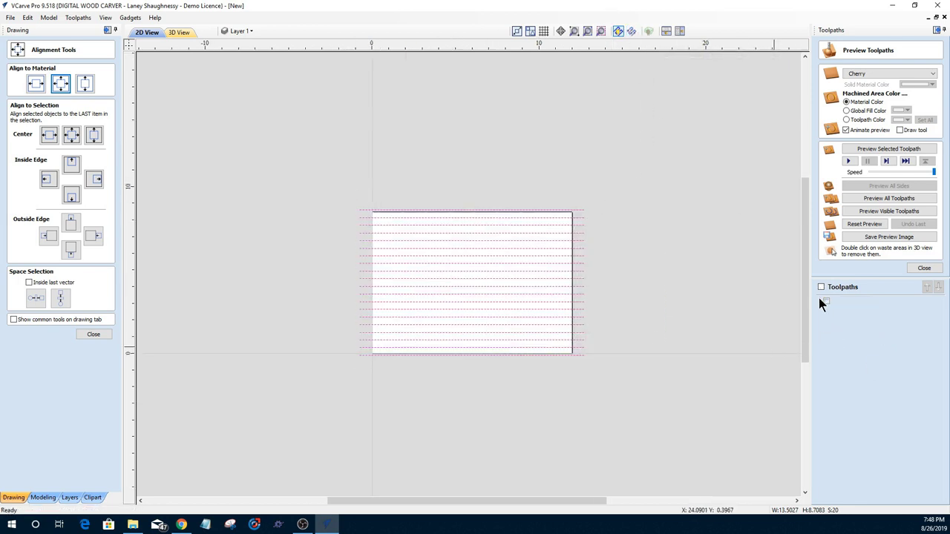
click(684, 400)
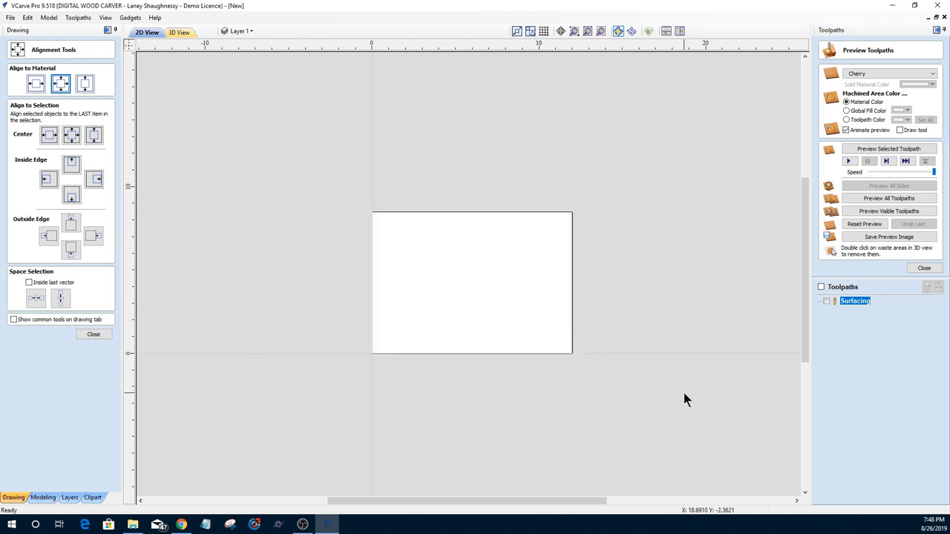
click(103, 334)
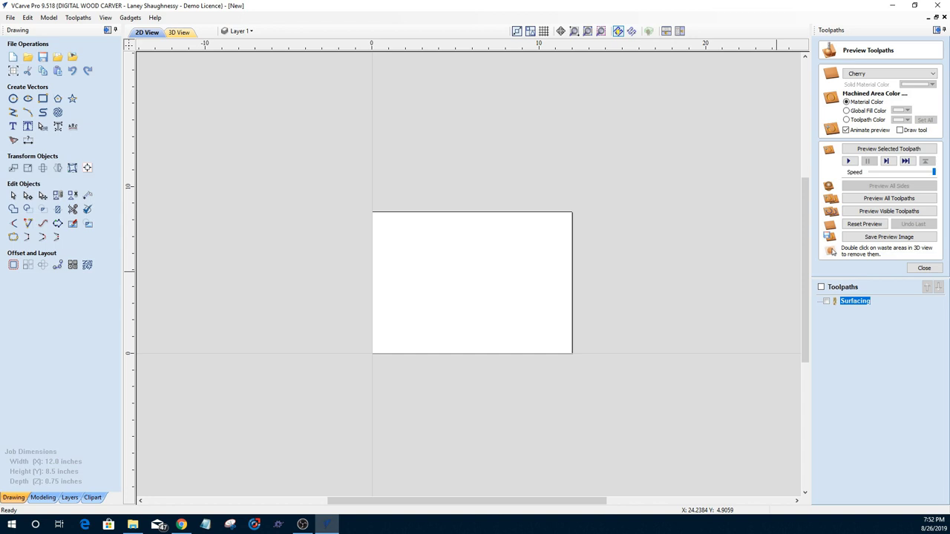
- Look through the File menu, then close the Preview Toolpaths panel
click(11, 17)
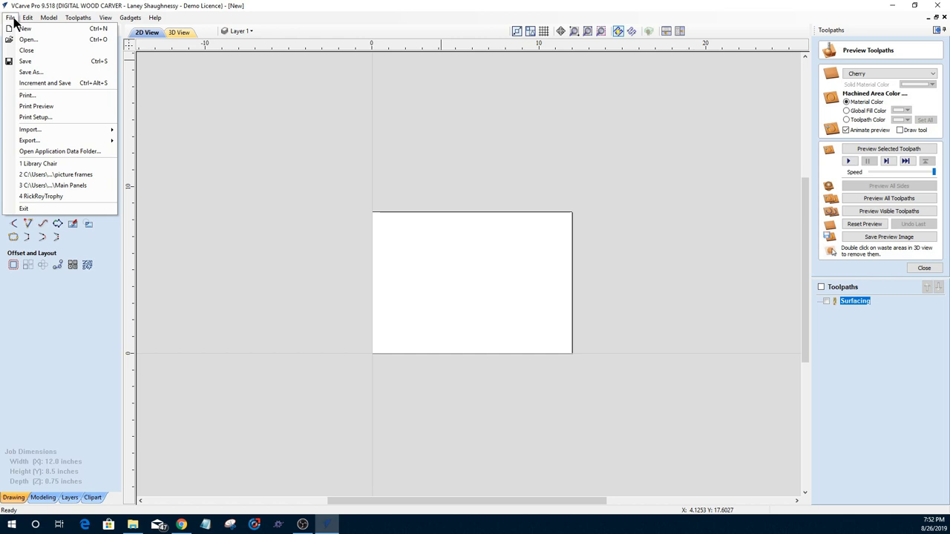
mouse_move(27, 20)
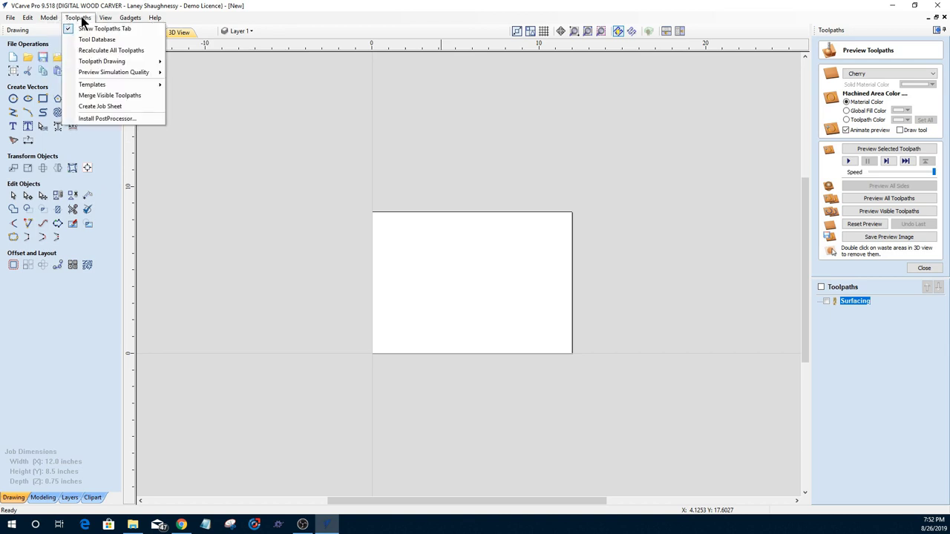
mouse_move(130, 20)
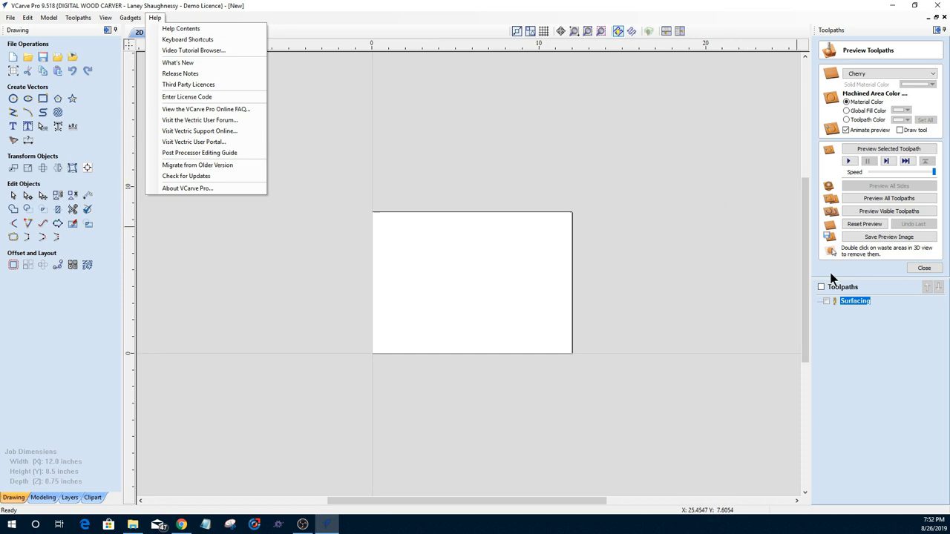
click(924, 268)
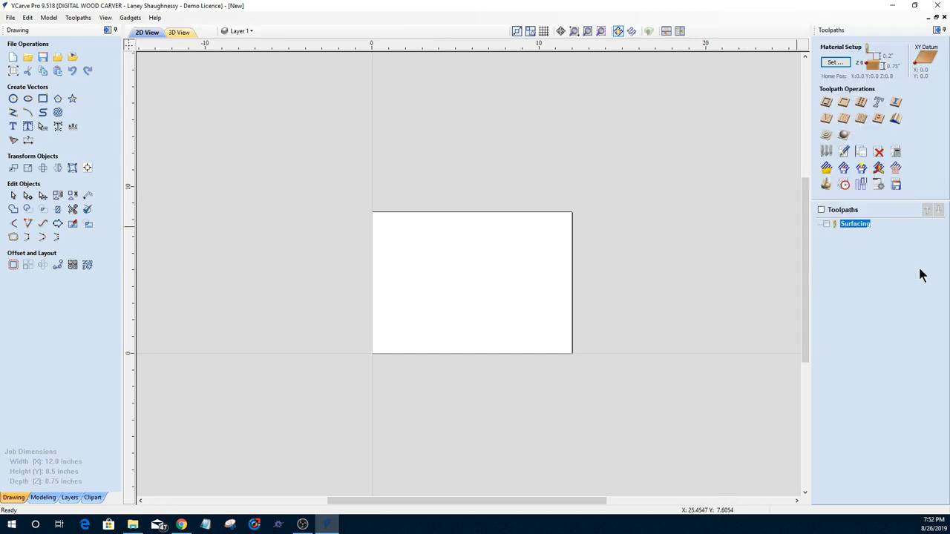
- Preview the blank material as a 3D cherry board, then close the preview panel
click(832, 186)
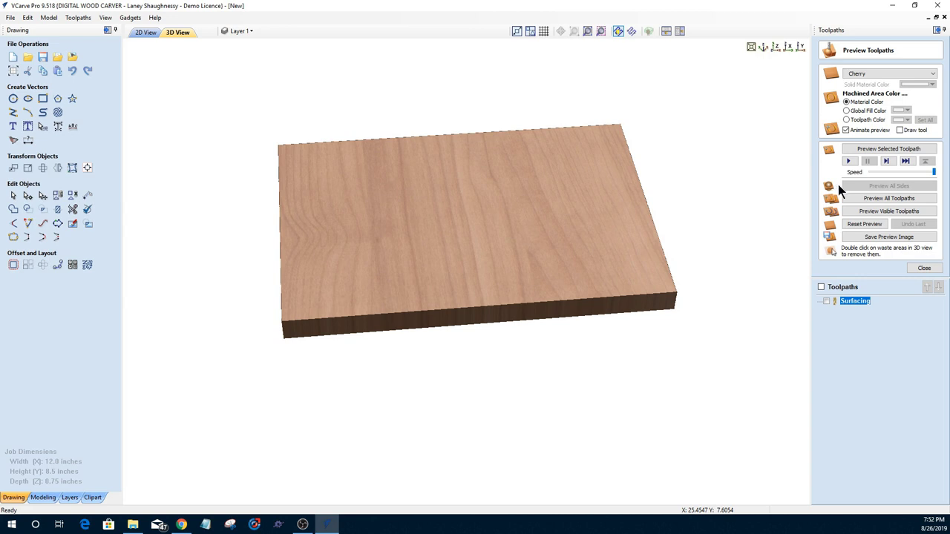
click(914, 270)
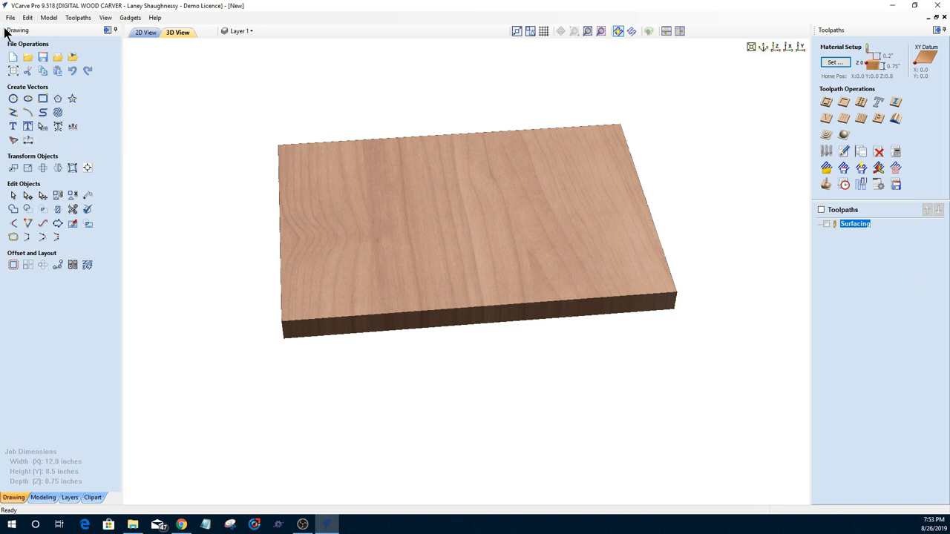
- Confirm the 12 × 8.5 × 0.75 inch job size in Job Setup and return to 2D view
click(12, 70)
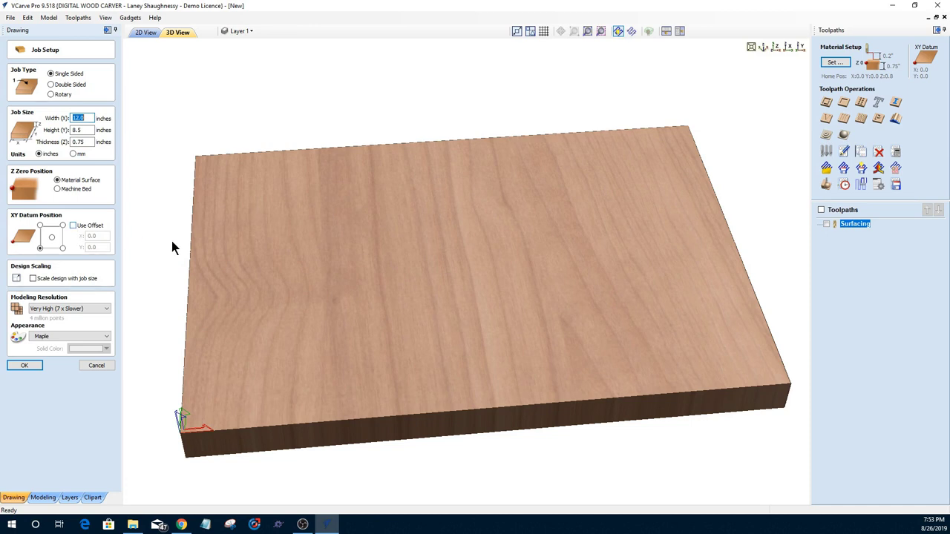
click(146, 33)
scroll(400, 289, down, 4)
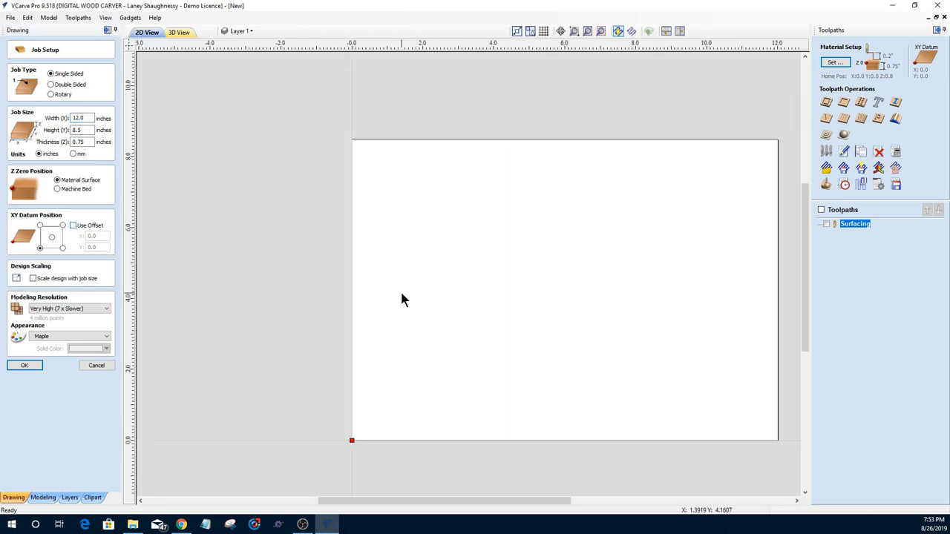
scroll(346, 375, up, 3)
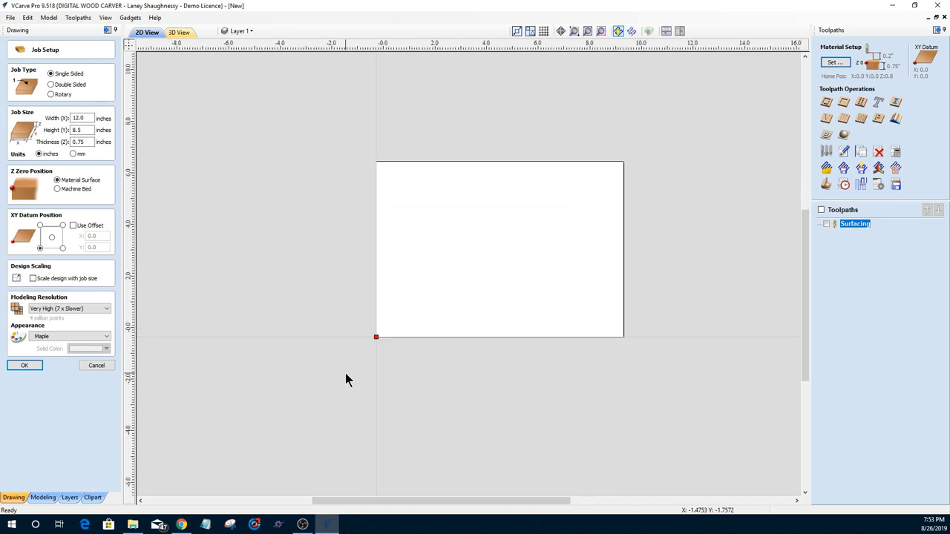
scroll(346, 375, down, 2)
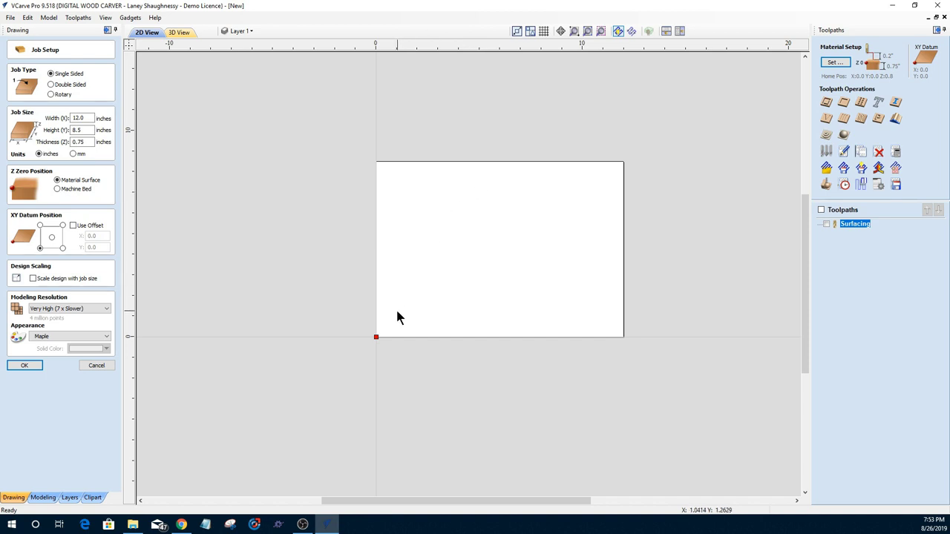
scroll(405, 253, down, 1)
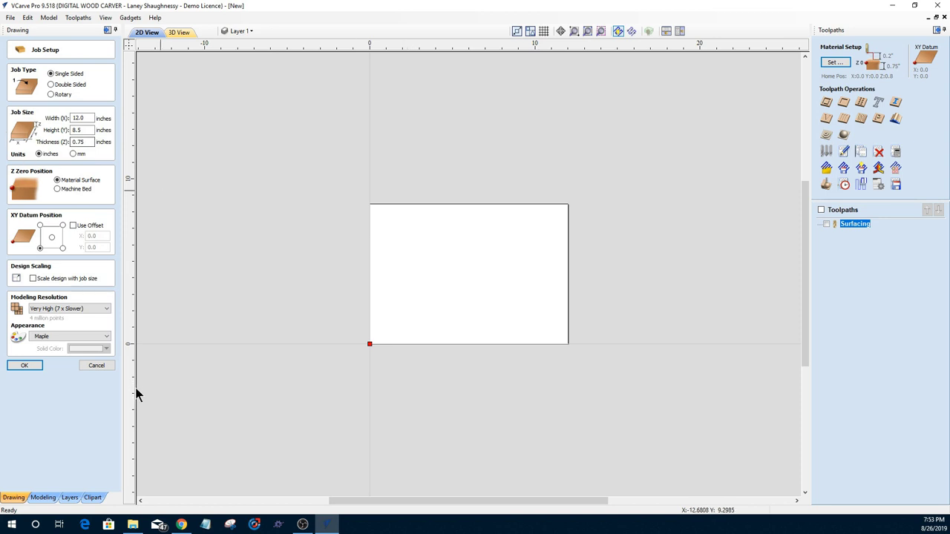
click(96, 366)
- Draw a 7.3632 × 8.5-inch rectangle over the sheet's right portion, discarding a stray first attempt
scroll(443, 379, down, 3)
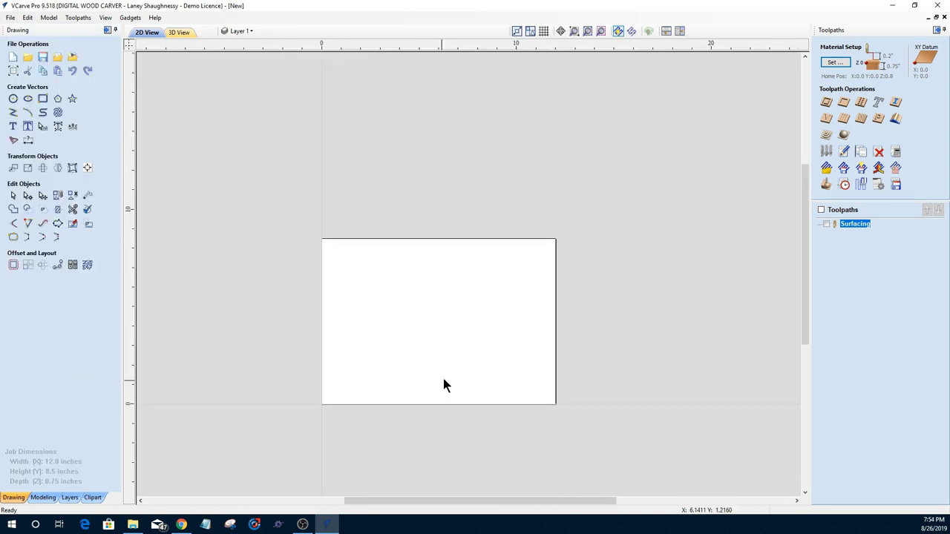
click(43, 98)
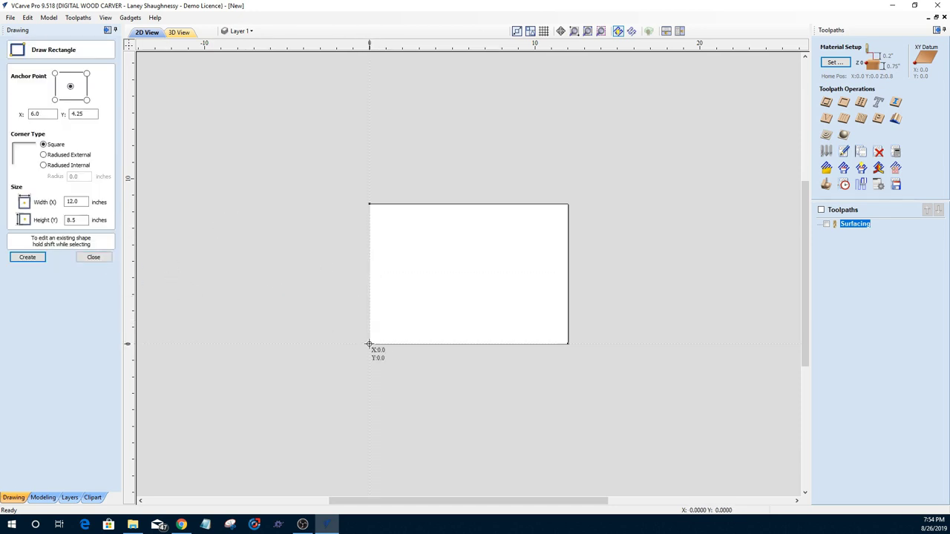
mouse_move(371, 344)
mouse_down()
mouse_move(373, 354)
mouse_move(455, 342)
mouse_move(445, 374)
mouse_up()
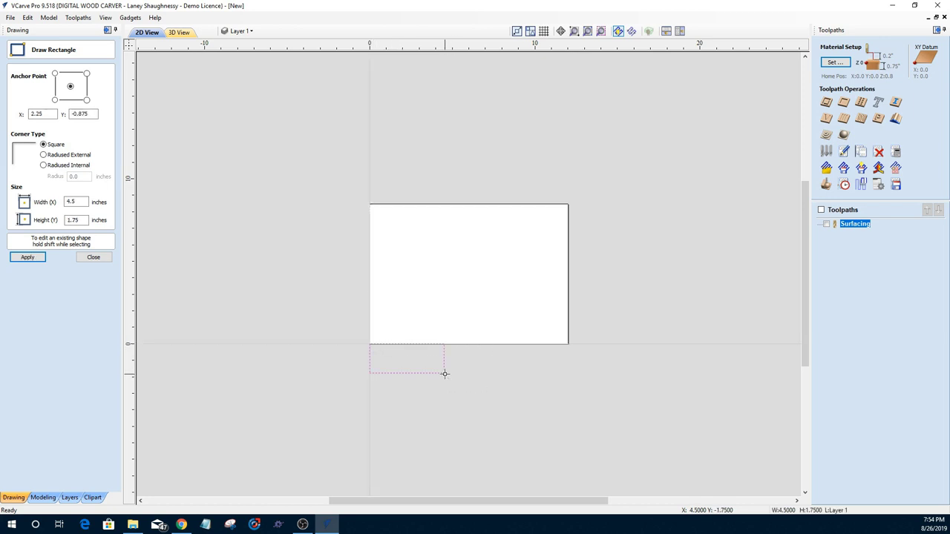
key(Escape)
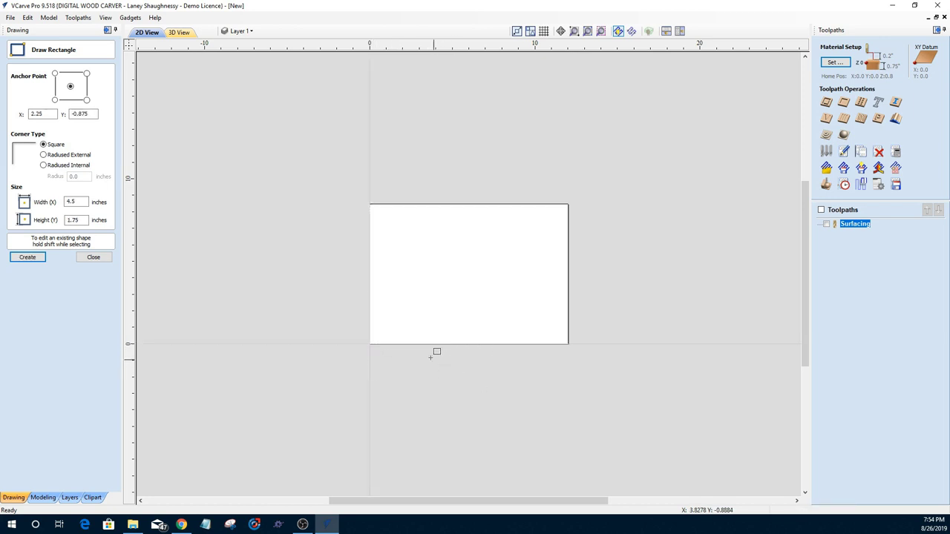
click(99, 257)
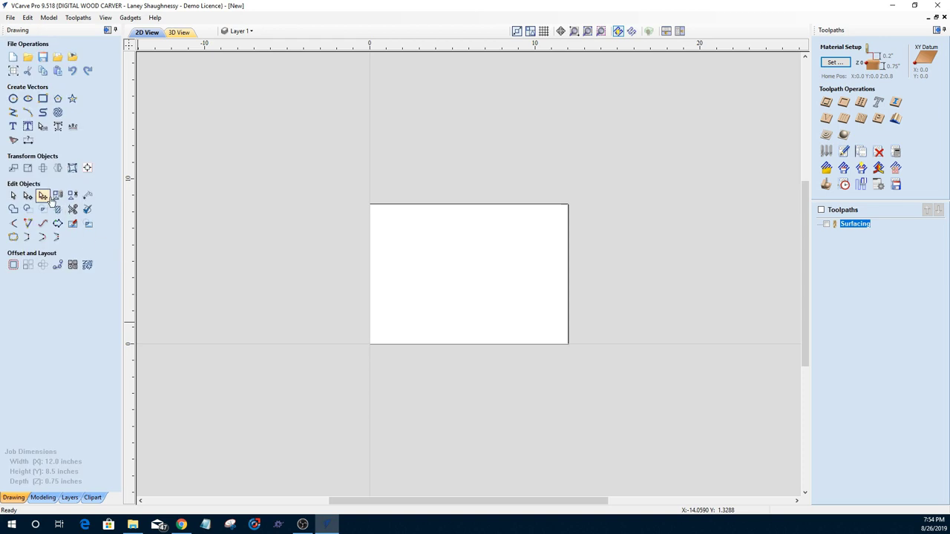
click(42, 98)
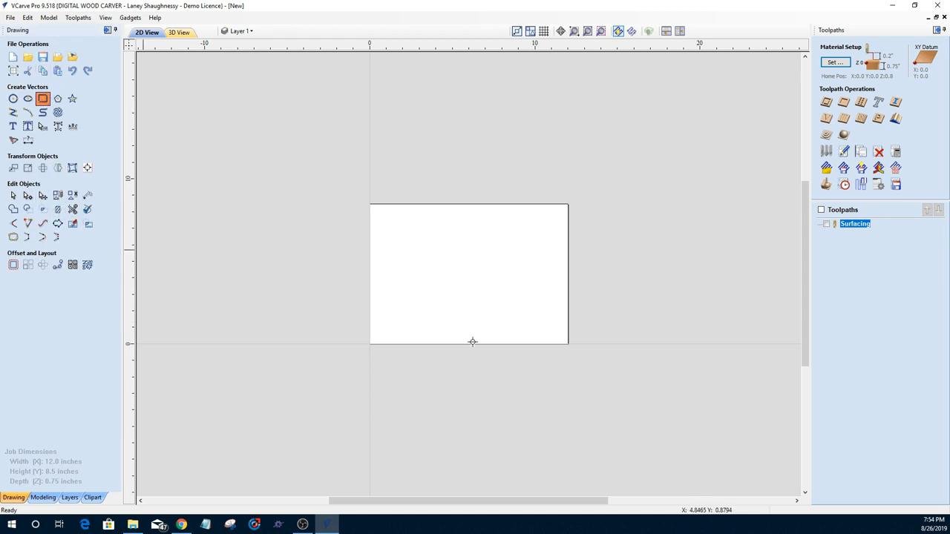
mouse_move(447, 206)
mouse_down()
mouse_move(464, 343)
mouse_move(569, 344)
mouse_up()
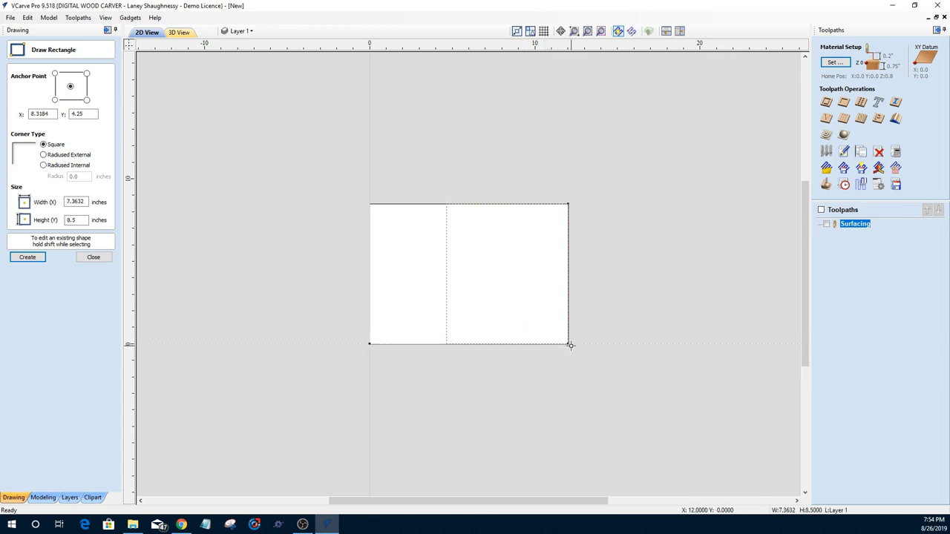
click(93, 258)
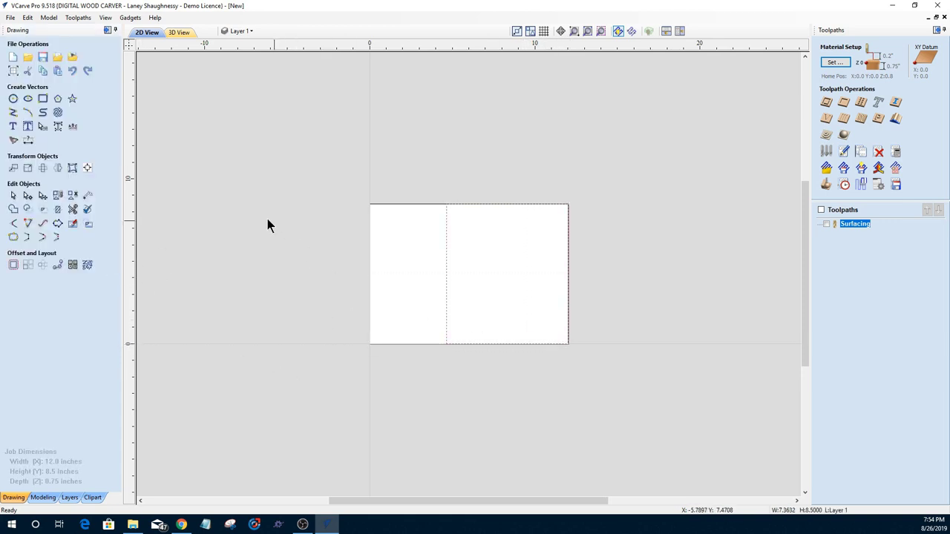
- Draw a large outer rectangle, a tall 1.5-inch bar and a 2.5-inch circle
scroll(376, 358, up, 3)
scroll(378, 361, down, 3)
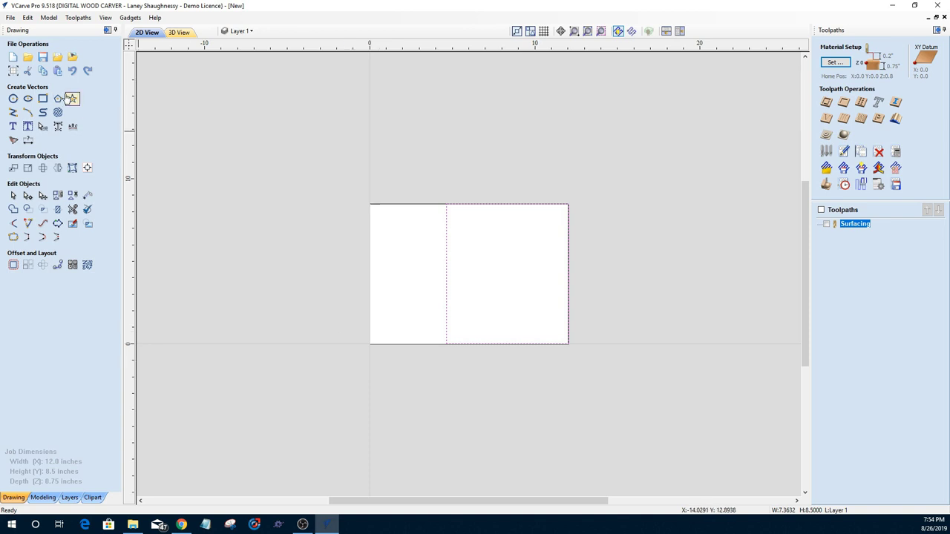
click(42, 98)
mouse_move(281, 143)
mouse_down()
mouse_move(638, 190)
mouse_move(768, 382)
mouse_move(770, 409)
mouse_move(781, 417)
mouse_up()
drag(673, 125, 697, 446)
click(94, 257)
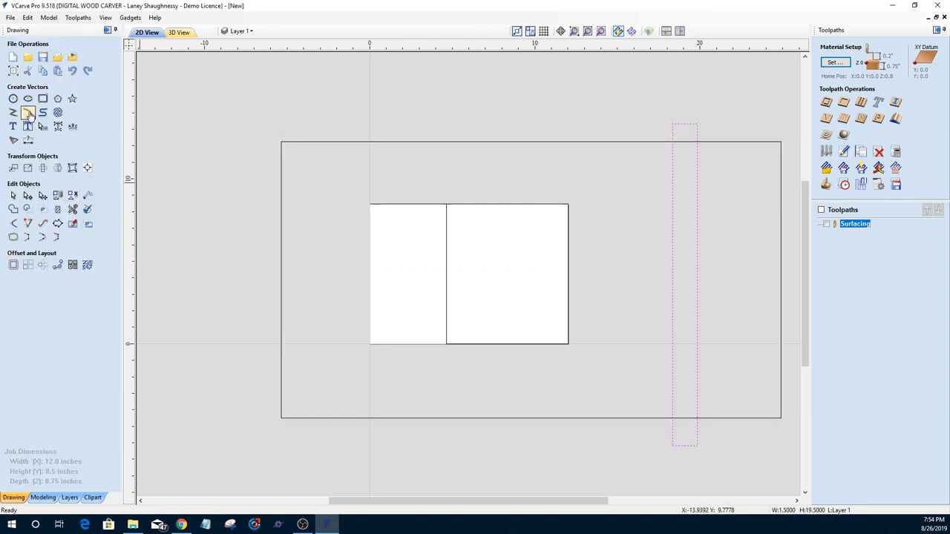
click(15, 102)
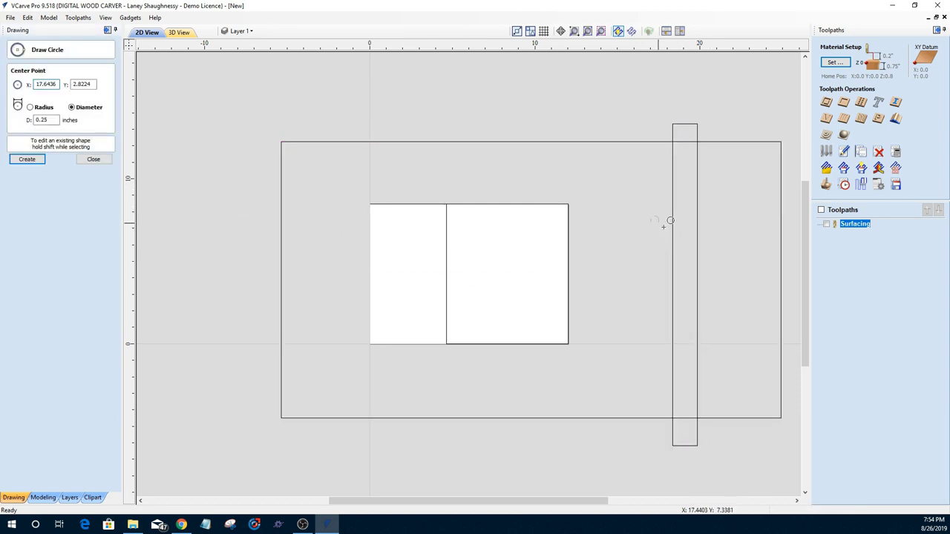
click(676, 230)
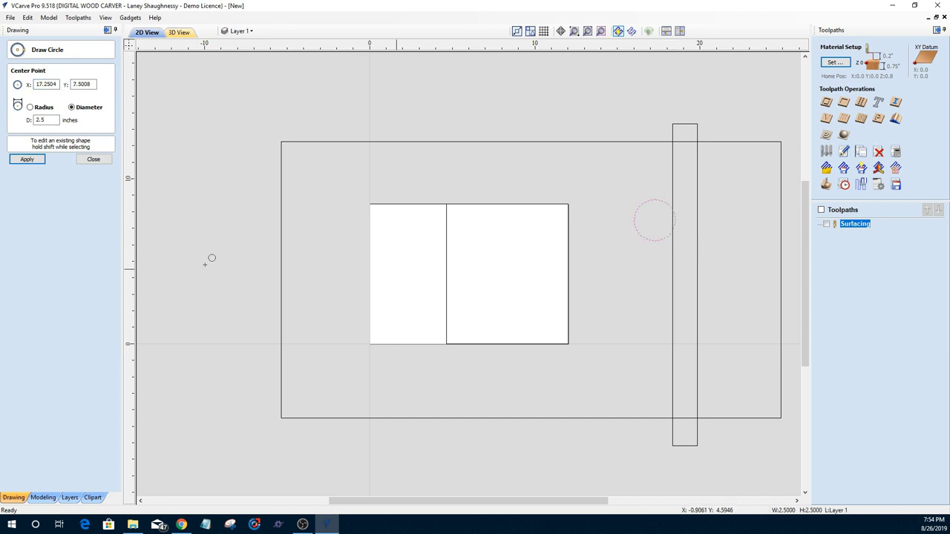
click(95, 161)
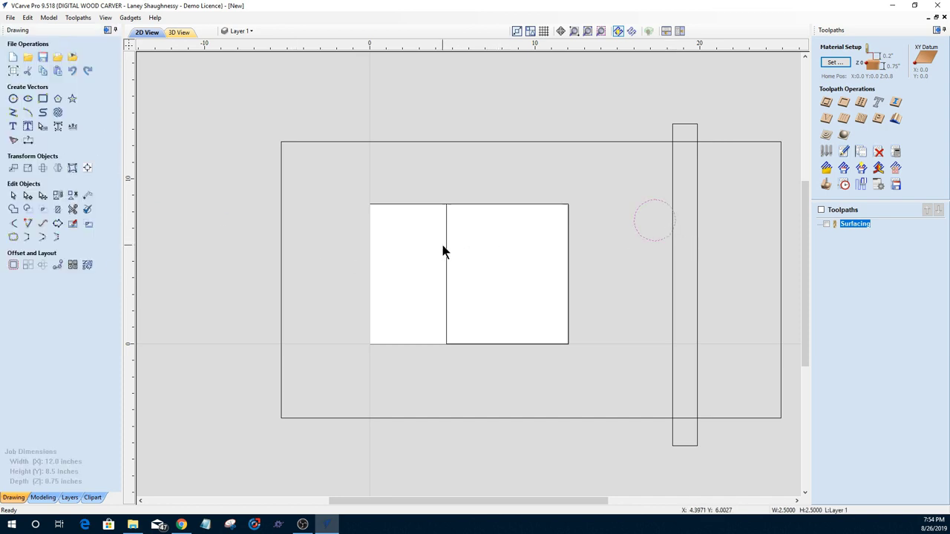
- Nudge the bar and circle left to the sheet's edge, then move the circle down
click(447, 247)
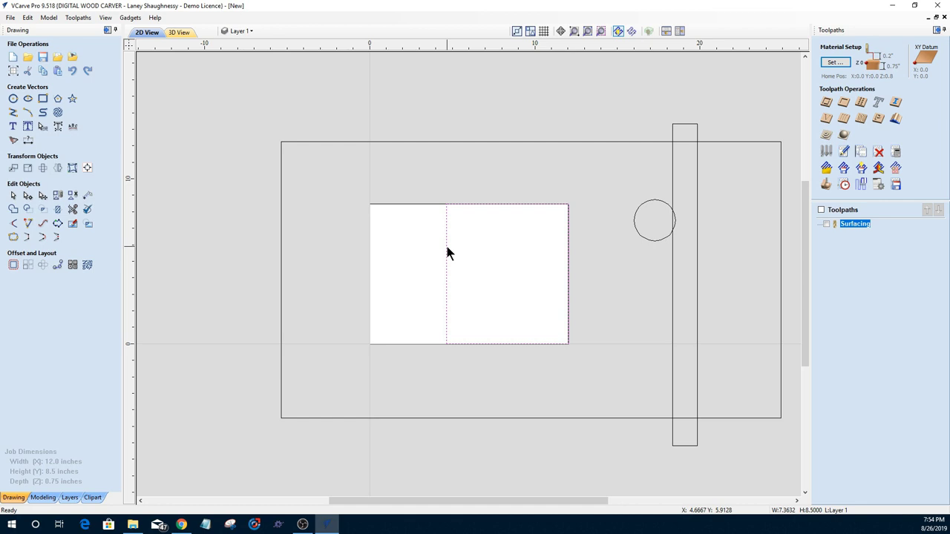
key(Escape)
scroll(512, 276, down, 2)
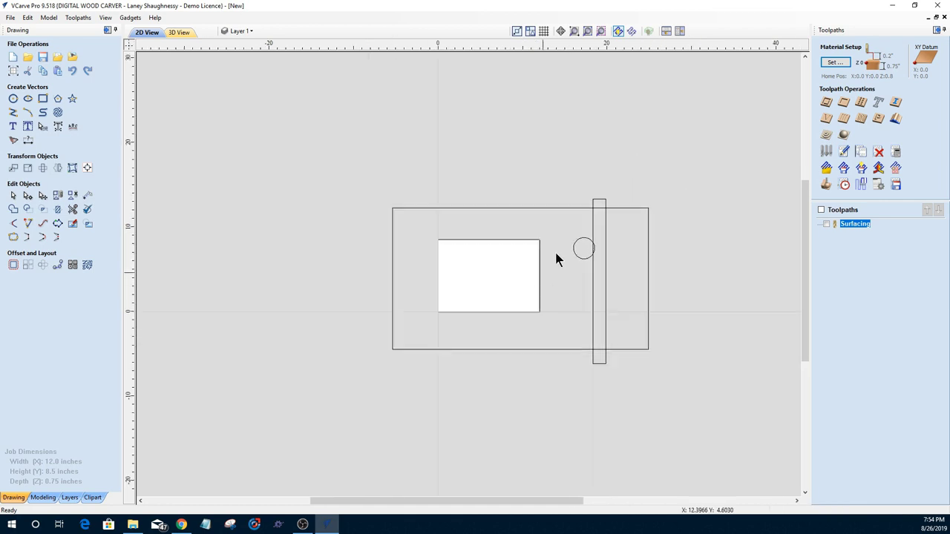
drag(569, 176, 631, 411)
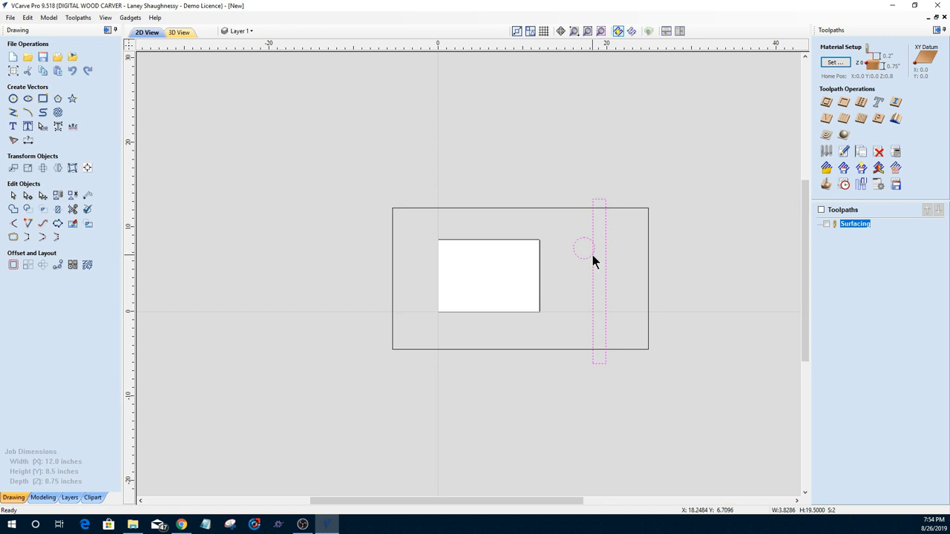
key(Left)
key(Left)
key(Left)
key(Left)
key(Left)
key(Left)
key(Left)
key(Left)
key(Left)
key(Left)
key(Left)
key(Left)
key(Left)
key(Left)
key(Left)
key(Left)
key(Left)
key(Left)
key(Left)
key(Left)
key(Left)
key(Left)
key(Left)
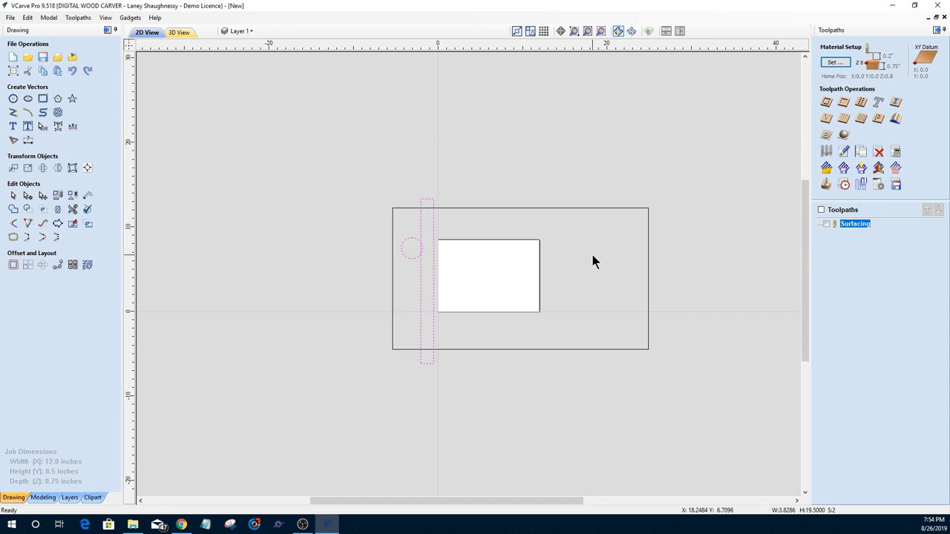
click(407, 271)
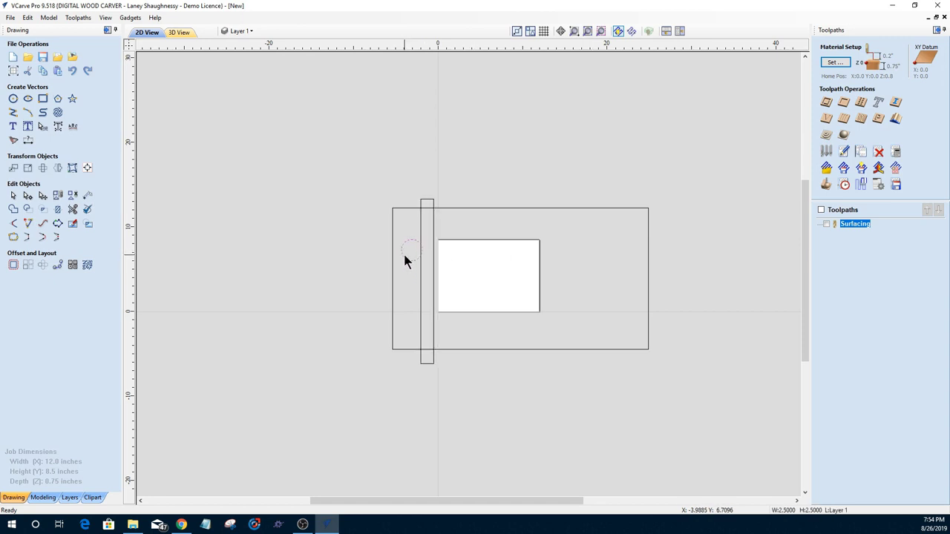
key(Down)
key(Down)
key(Down)
key(Down)
scroll(357, 326, up, 2)
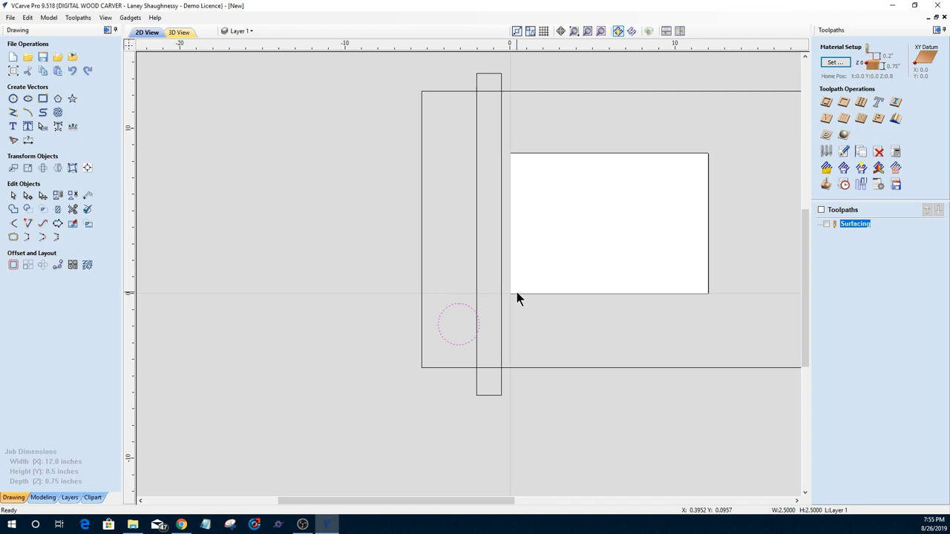
click(12, 71)
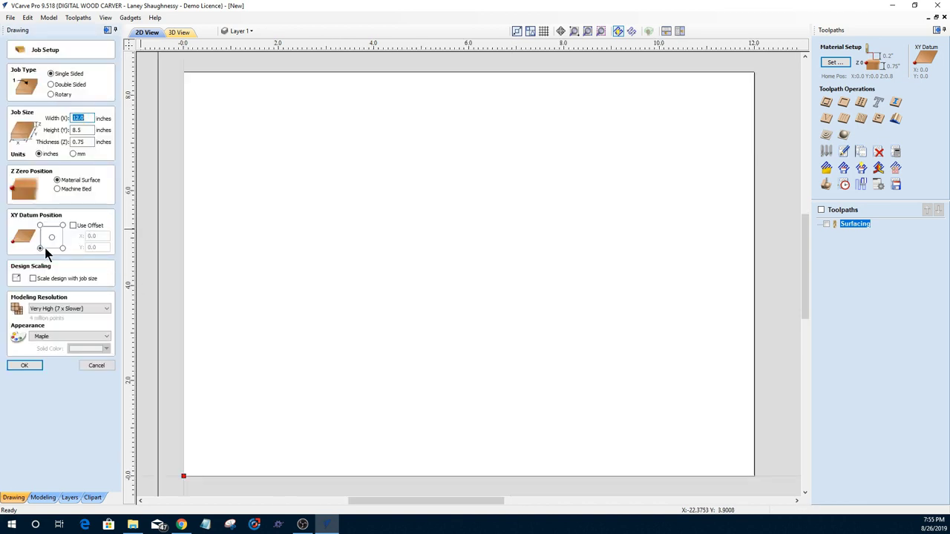
click(73, 226)
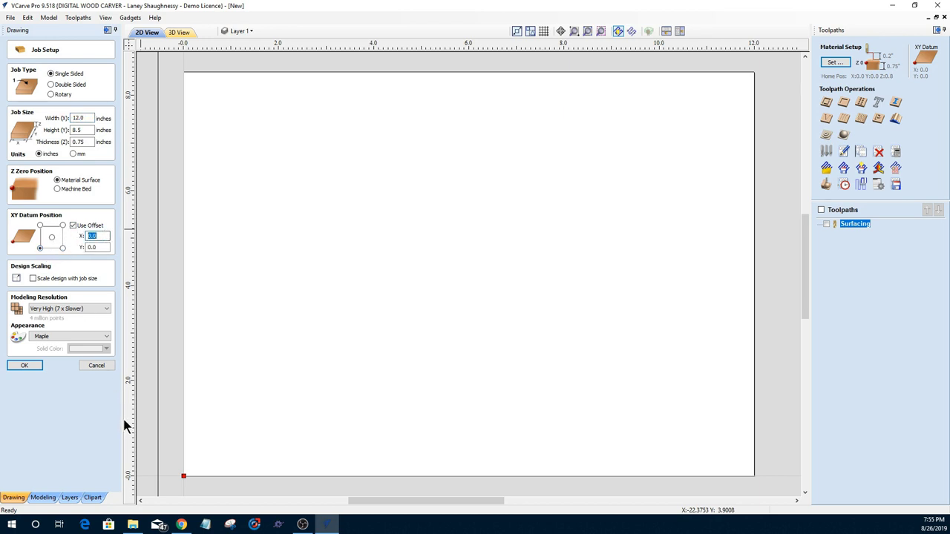
text(1.5)
key(Tab)
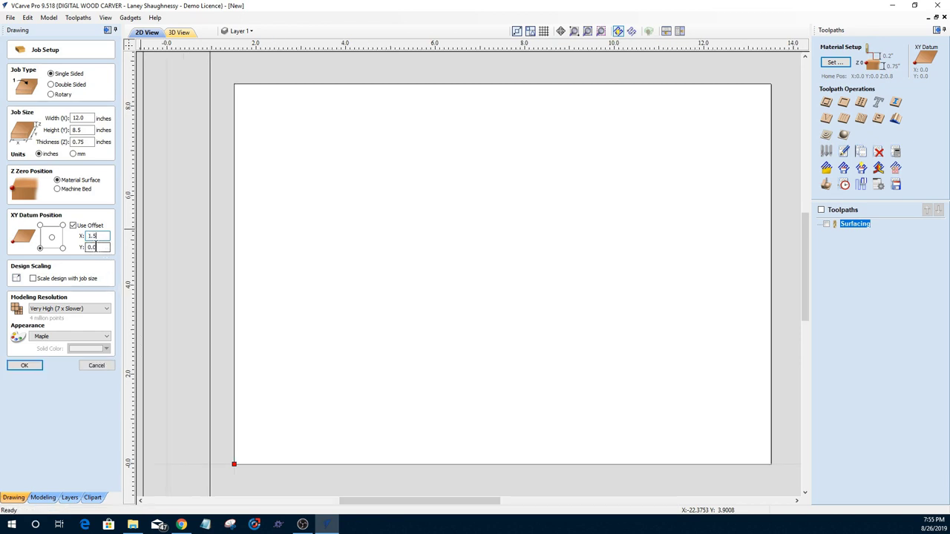
drag(97, 247, 80, 247)
key(Return)
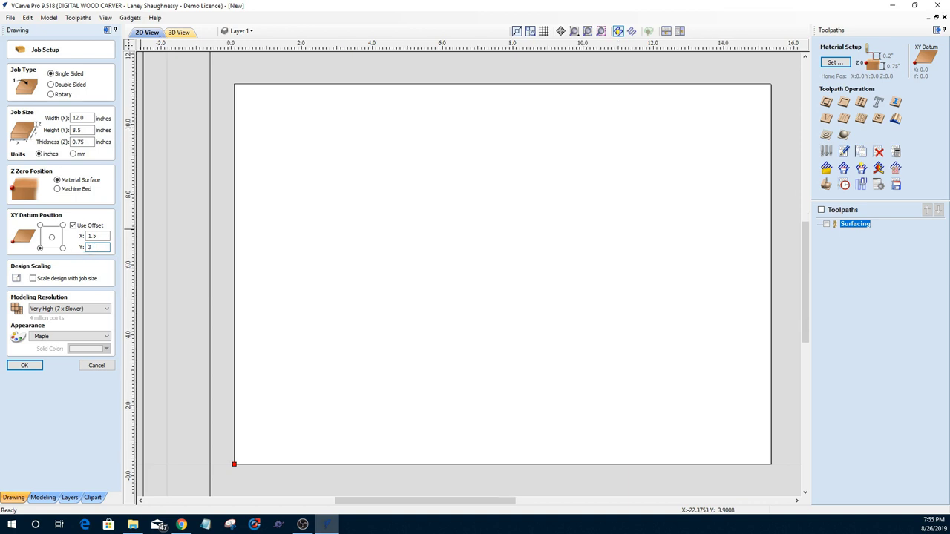
scroll(290, 324, up, 2)
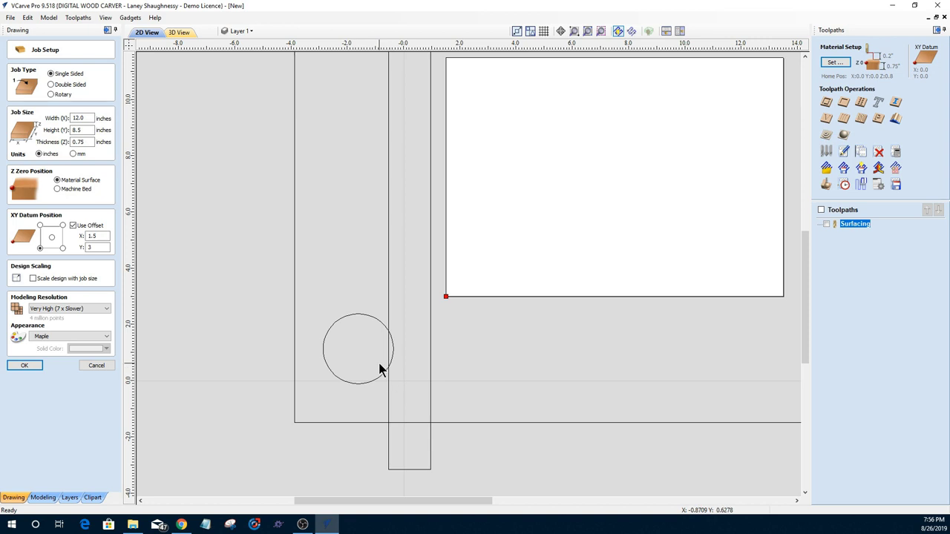
click(97, 367)
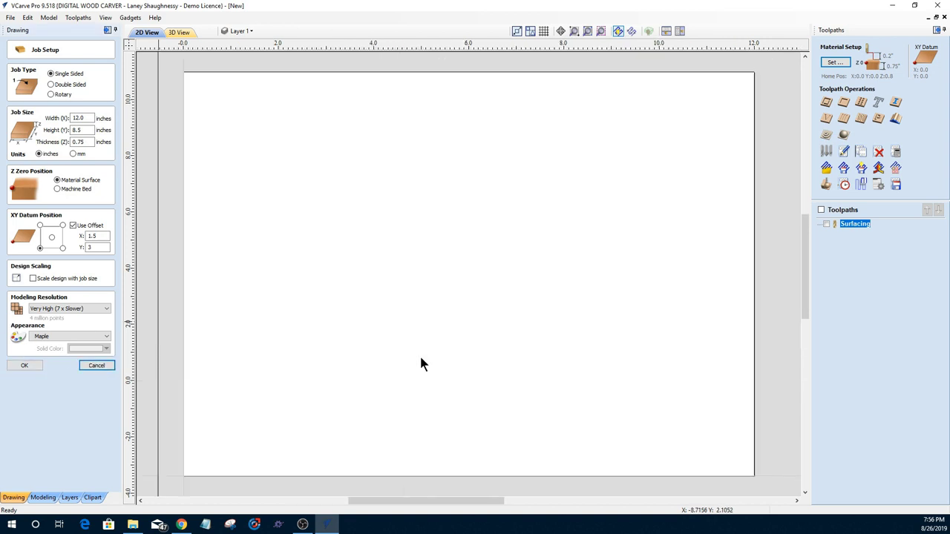
- Nudge the circle and tall bar up and right onto the material's lower-left corner, then reopen Job Setup
scroll(436, 359, down, 5)
scroll(416, 382, down, 2)
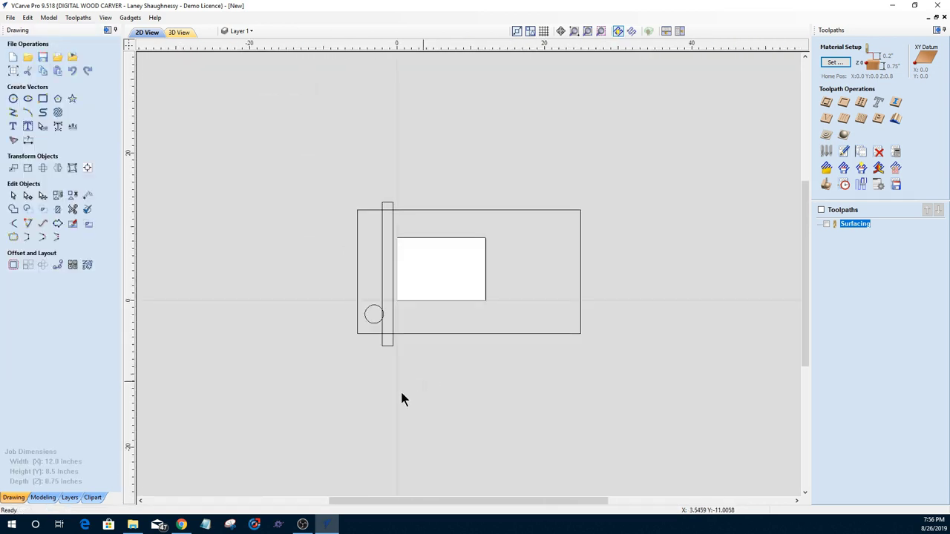
scroll(385, 349, up, 5)
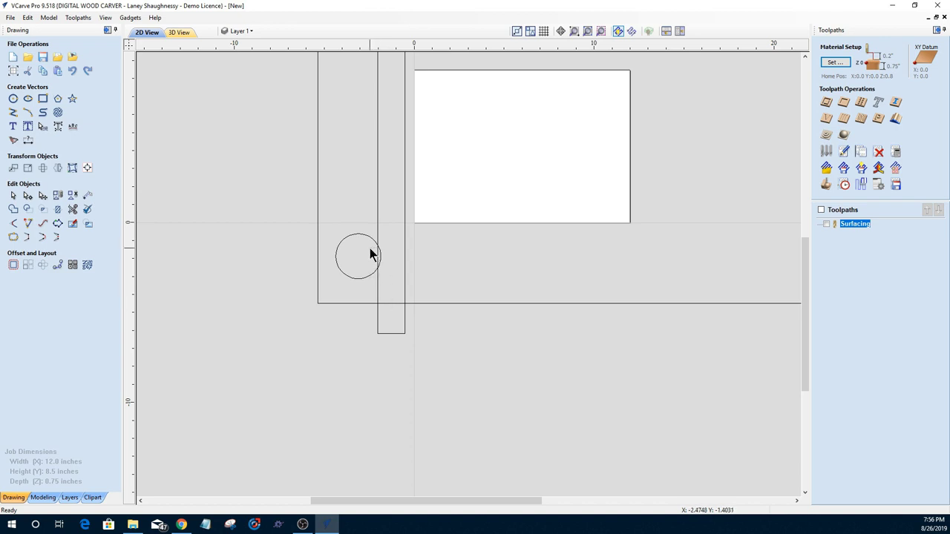
click(370, 249)
key(Up)
key(Up)
key(Up)
key(Up)
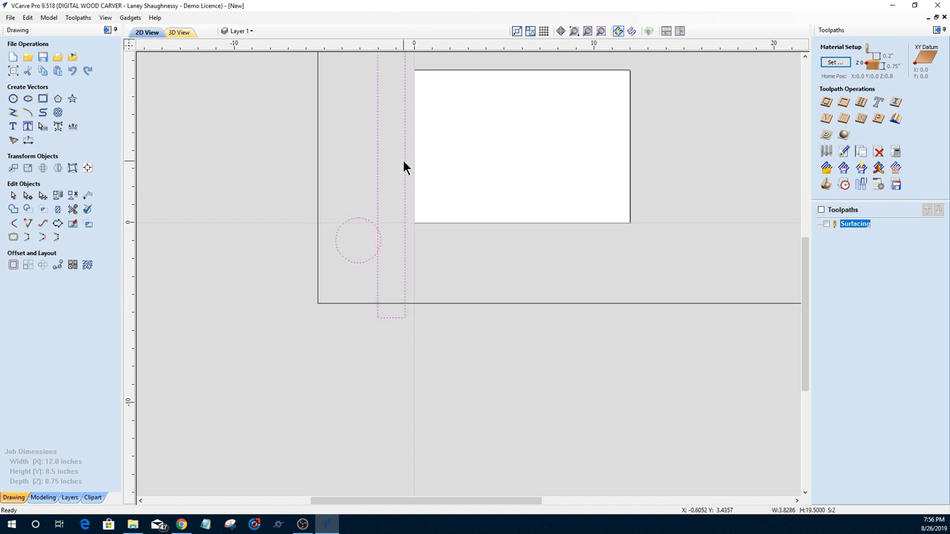
key(Right)
key(Right)
key(Right)
key(Right)
key(Right)
key(Right)
key(Right)
key(Right)
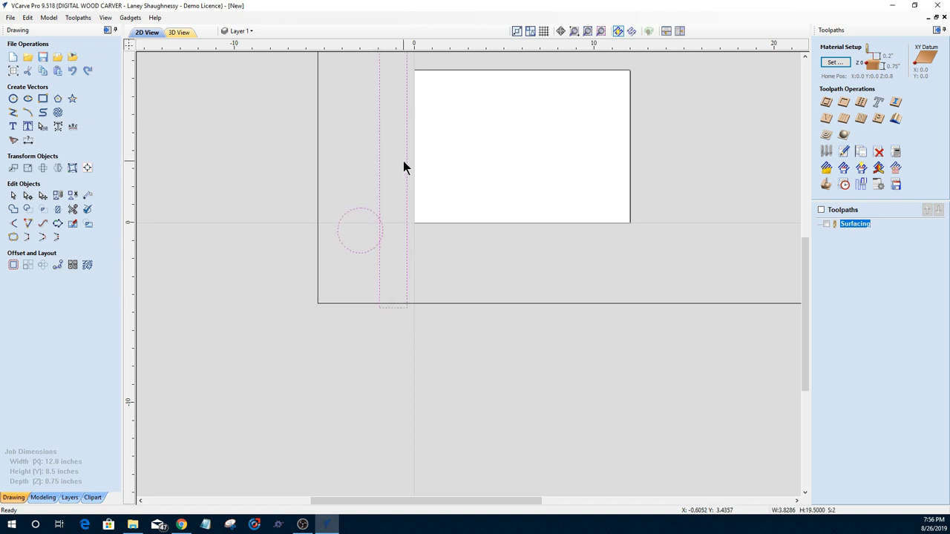
key(Right)
key(Right)
key(Right)
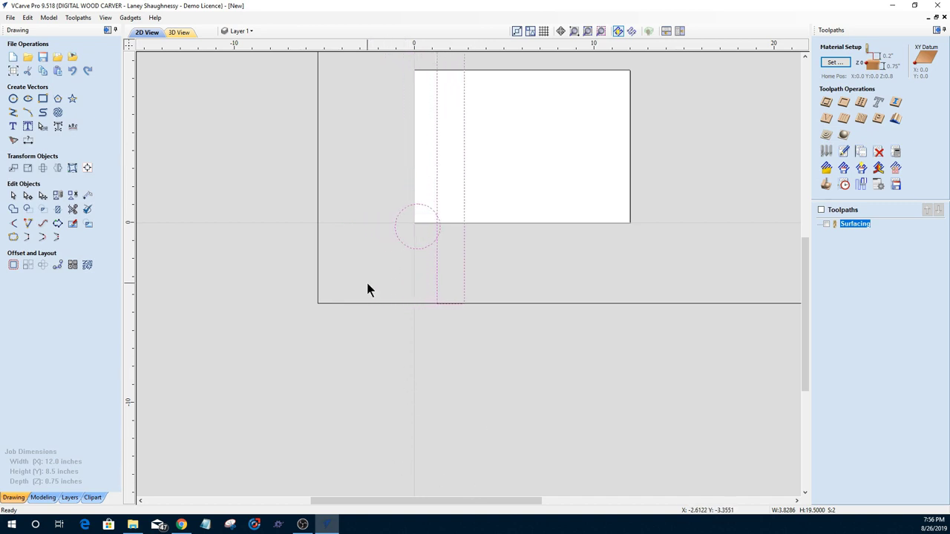
scroll(366, 285, down, 1)
click(13, 69)
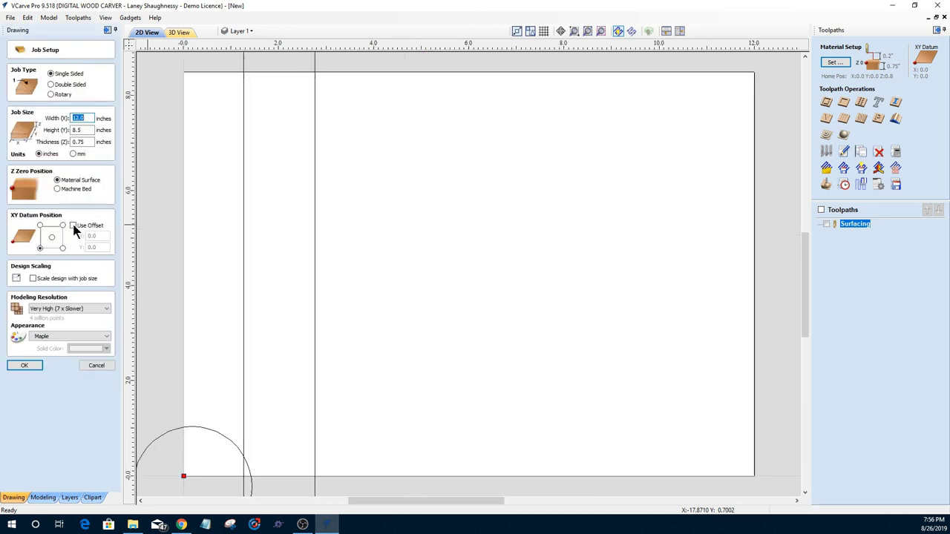
- Set the XY datum offset to X 2, Y 3 and accept recalculating the toolpaths
click(72, 226)
text(2)
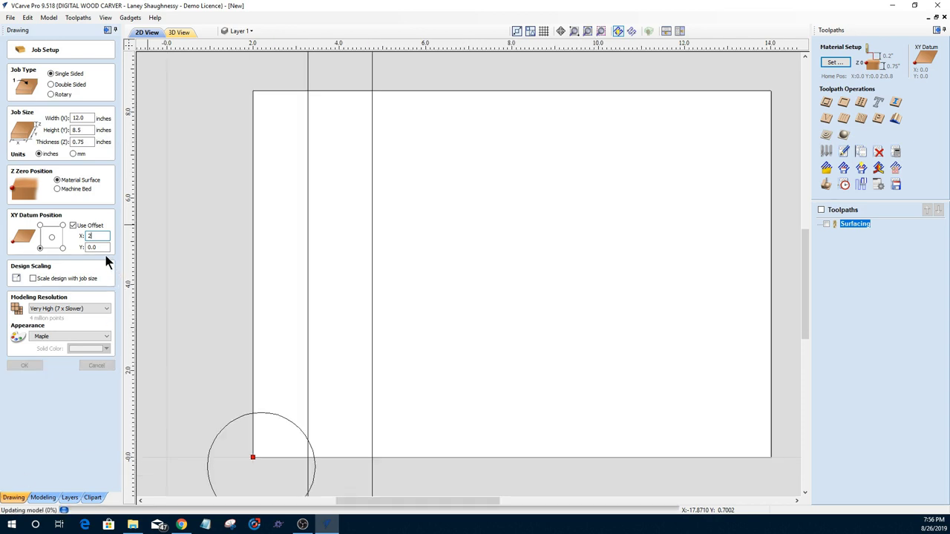
key(Tab)
text(3)
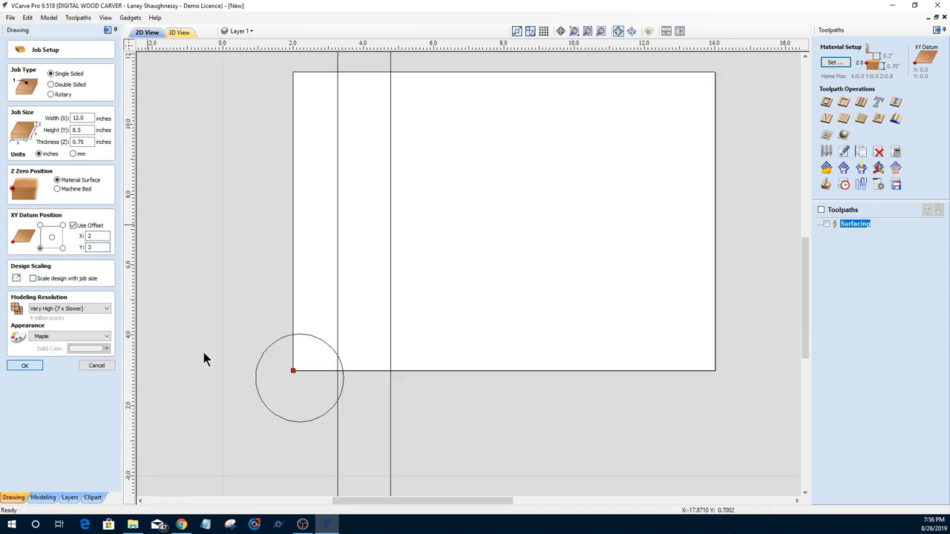
key(Return)
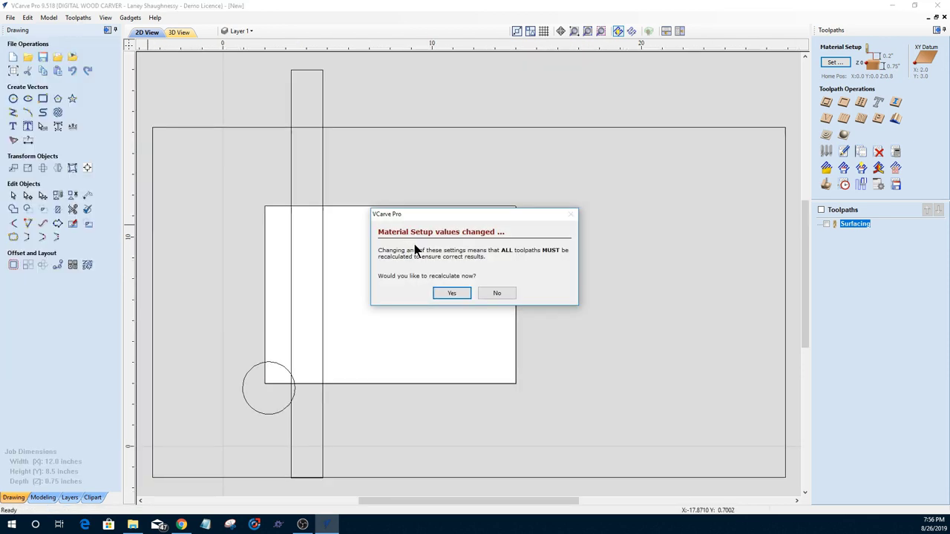
click(451, 294)
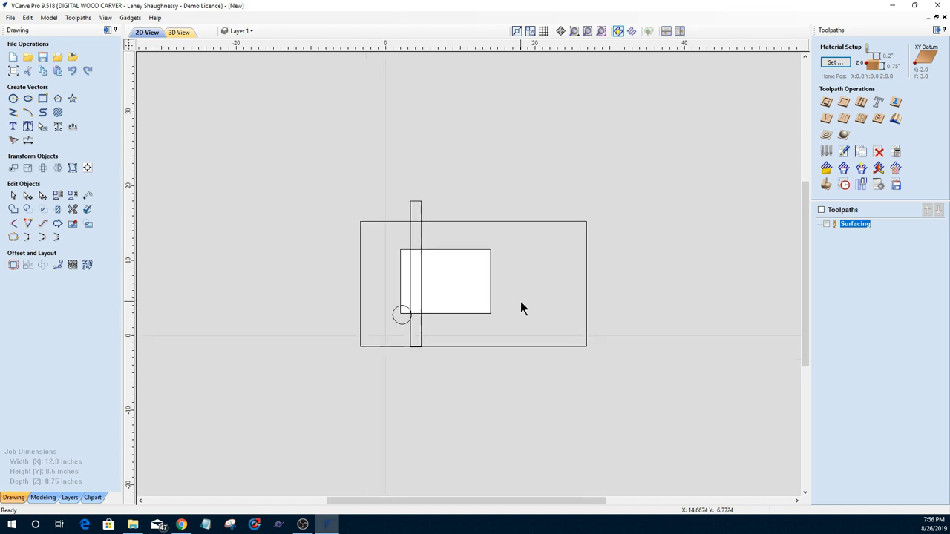
- Nudge the circle and tall bar down and left until the circle centres on 0,0, then deselect
scroll(328, 321, up, 3)
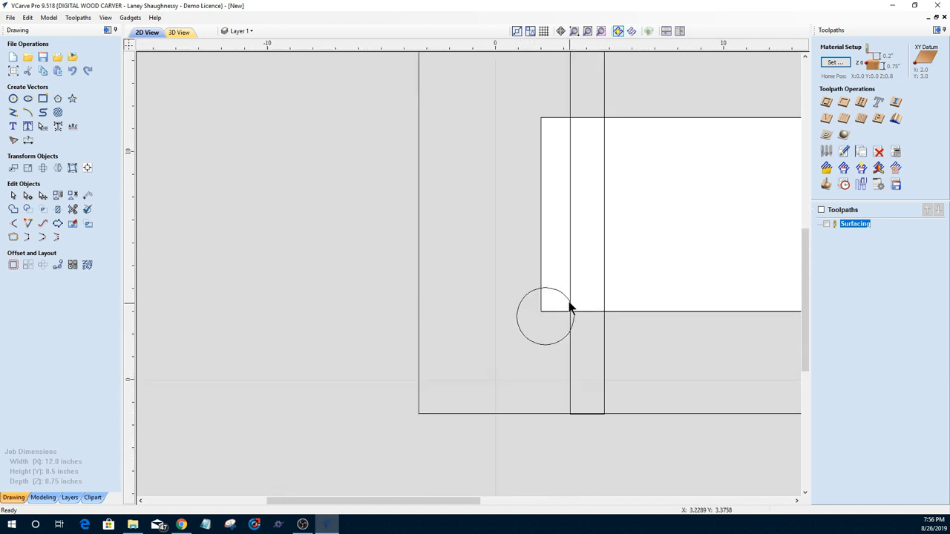
click(536, 311)
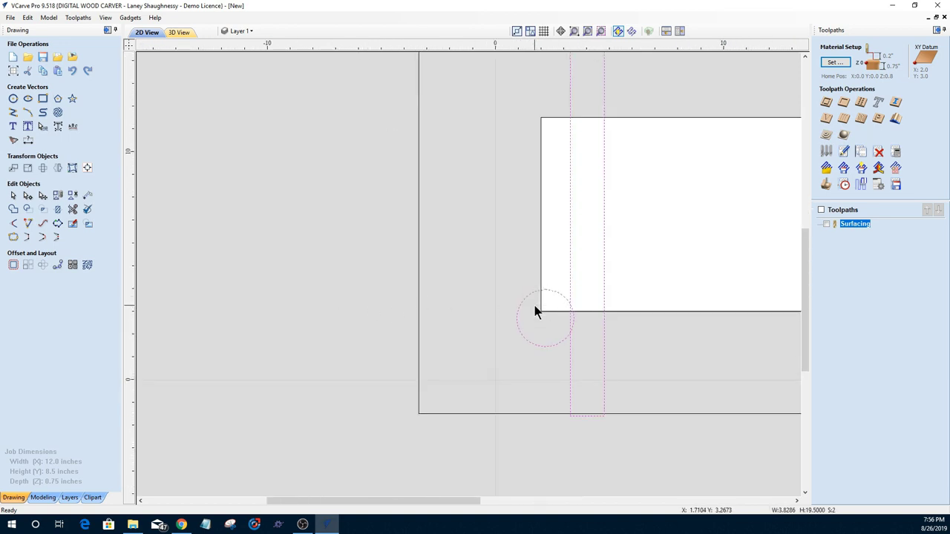
key(Down)
key(Down)
key(Down)
key(Down)
key(Down)
key(Down)
key(Down)
key(Down)
key(Left)
key(Left)
key(Left)
key(Left)
key(Left)
key(Left)
key(Left)
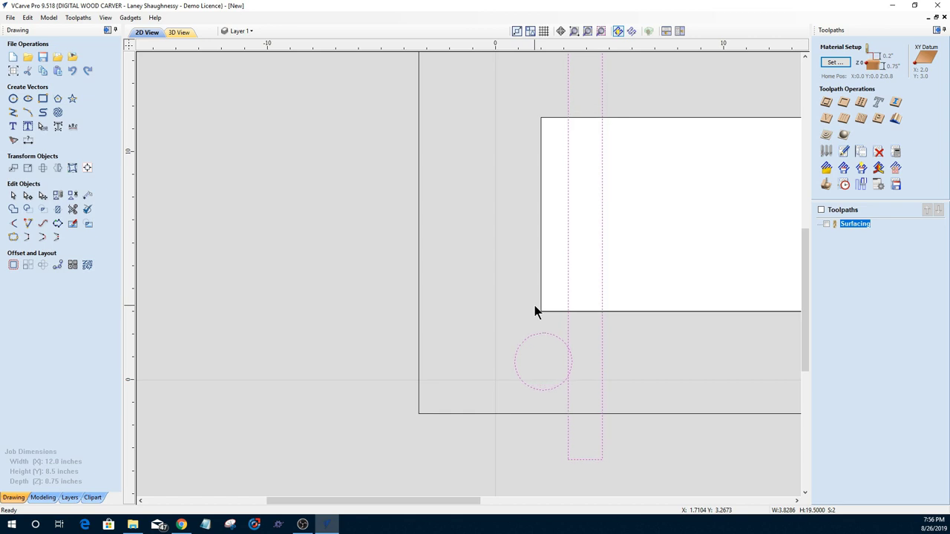
key(Left)
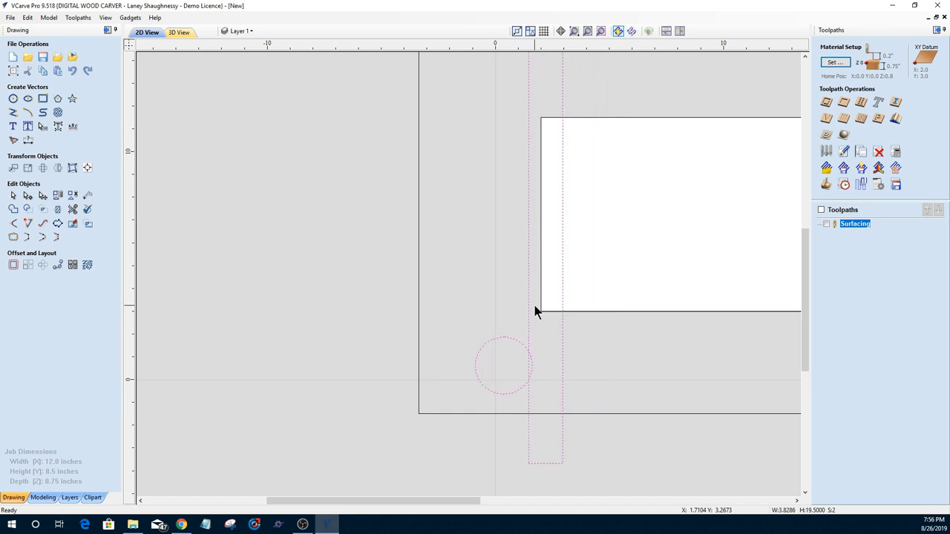
key(Down)
key(Down)
key(Left)
key(Left)
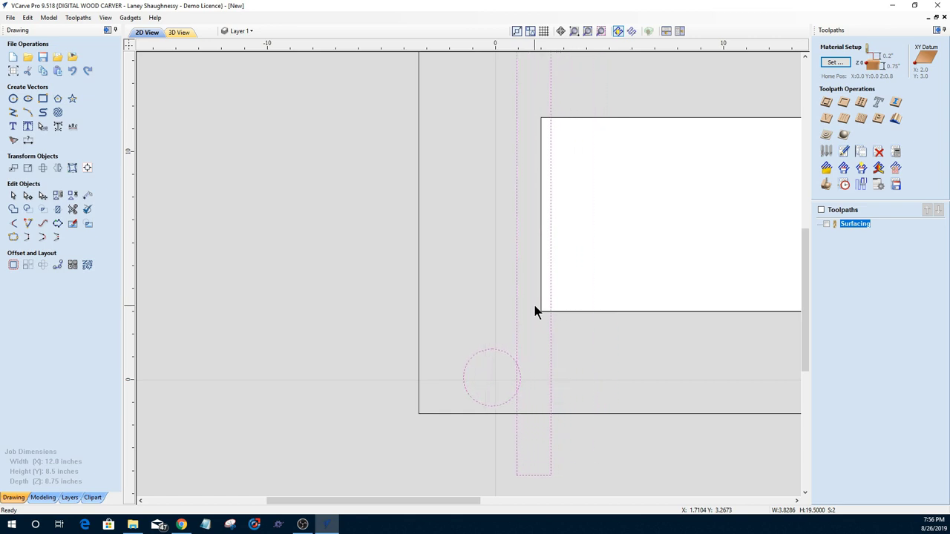
scroll(532, 311, down, 1)
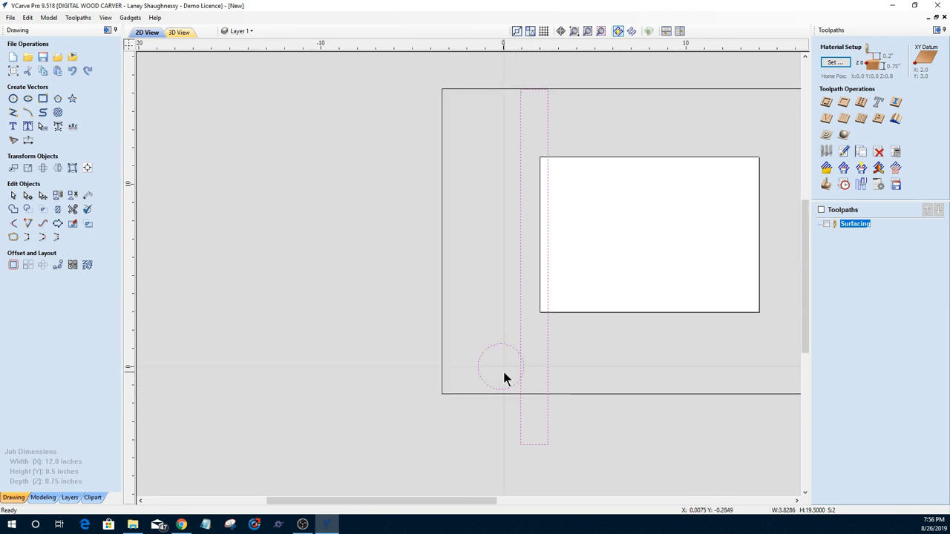
click(536, 330)
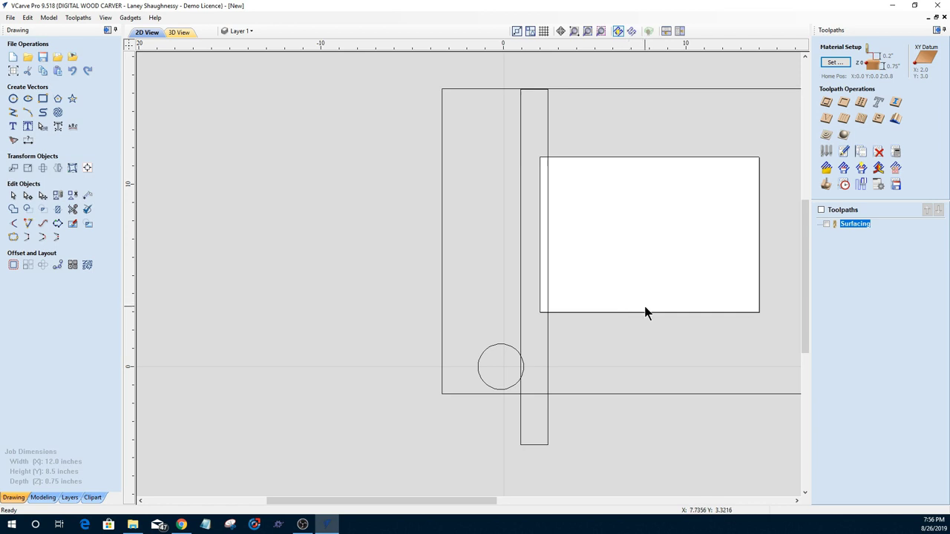
scroll(646, 312, down, 4)
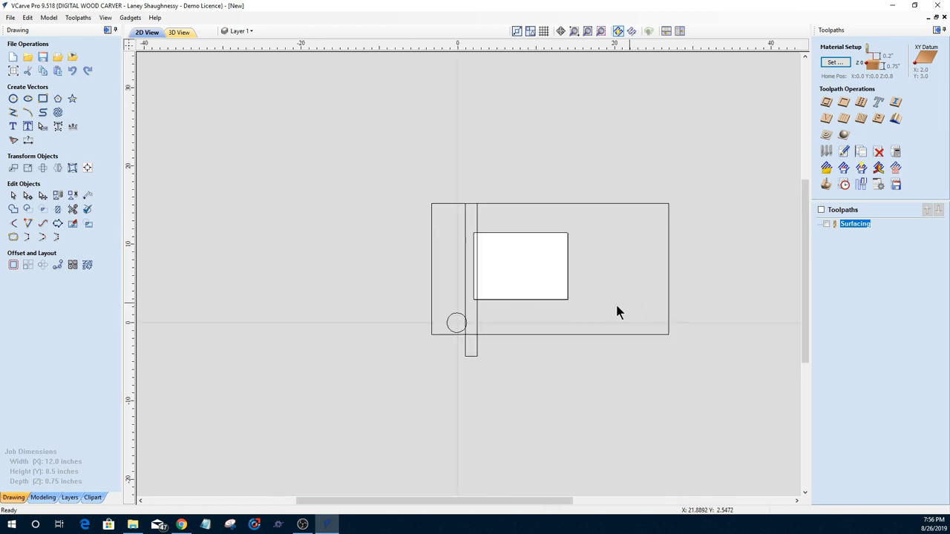
scroll(561, 307, down, 1)
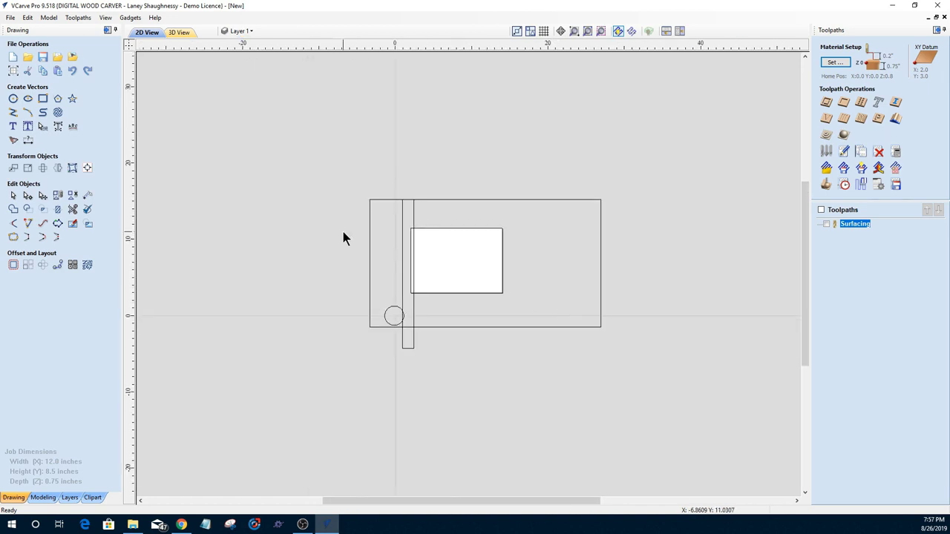
- Scroll the 2D view to bring the outer rectangle, strip and circle into view
scroll(343, 231, up, 1)
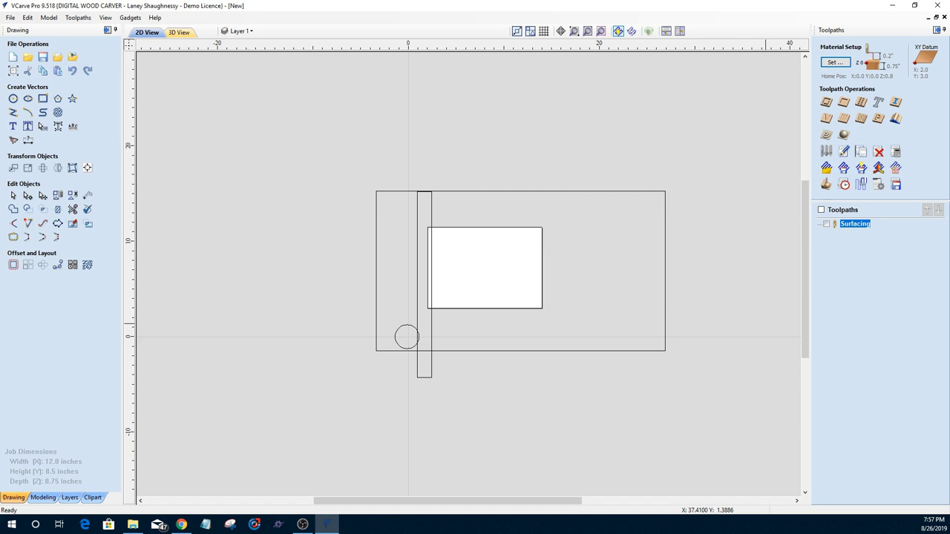
- Delete the outer rectangle, strip and circle, and display the Surfacing toolpath passes in 2D
key(ctrl+a)
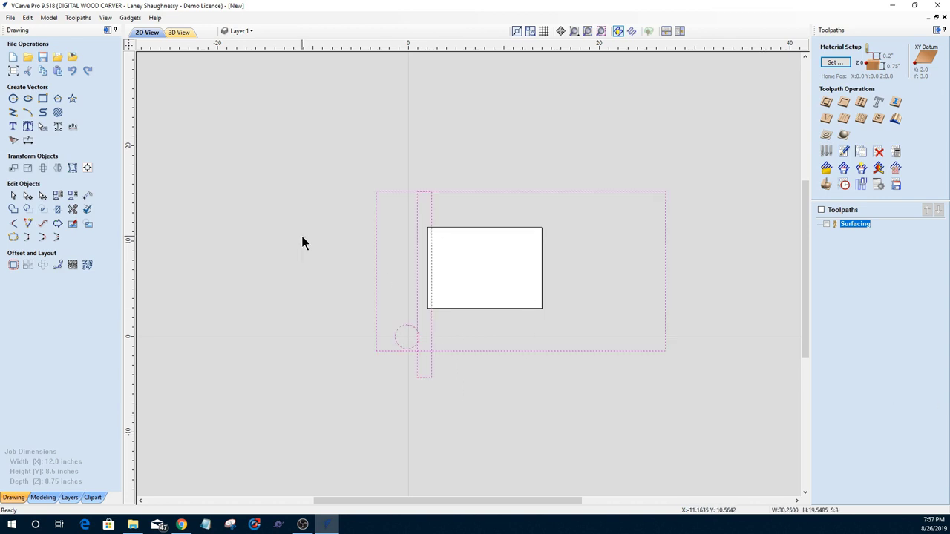
key(Delete)
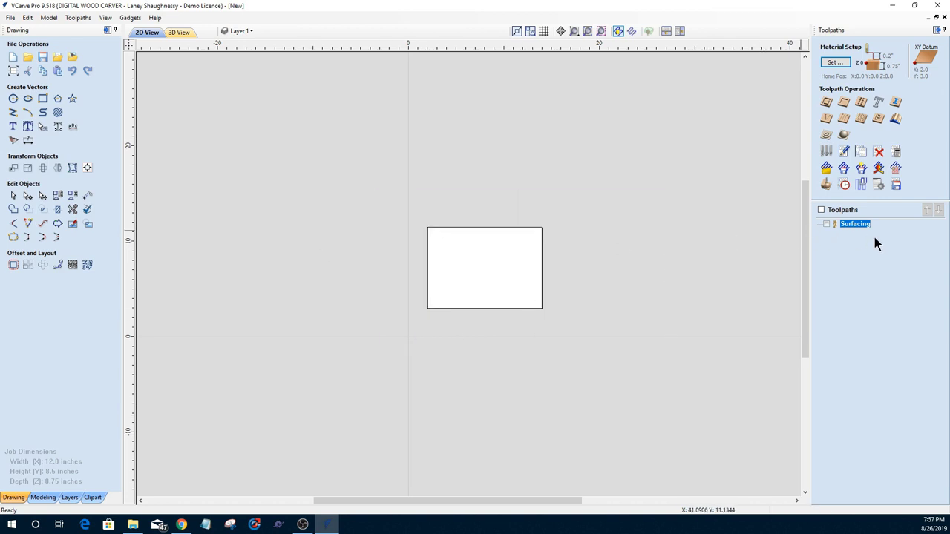
double_click(856, 223)
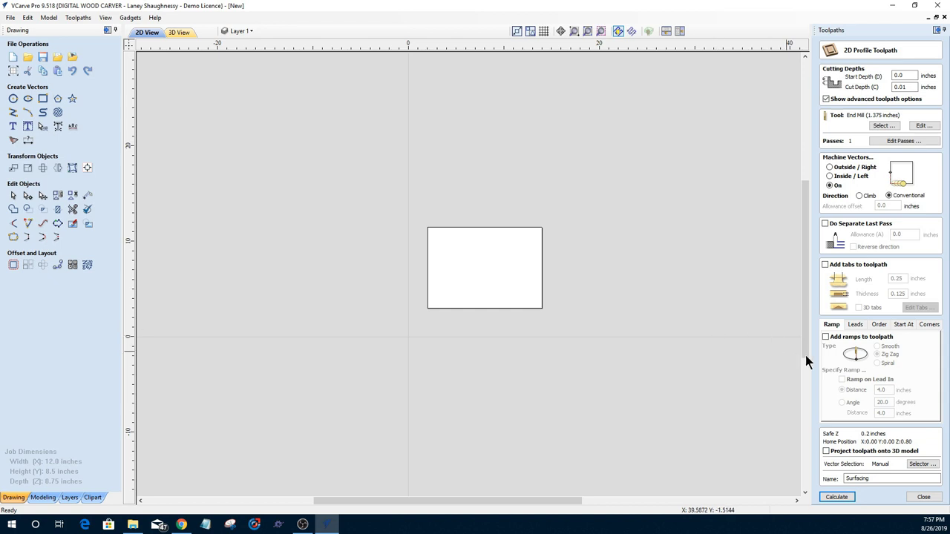
click(924, 496)
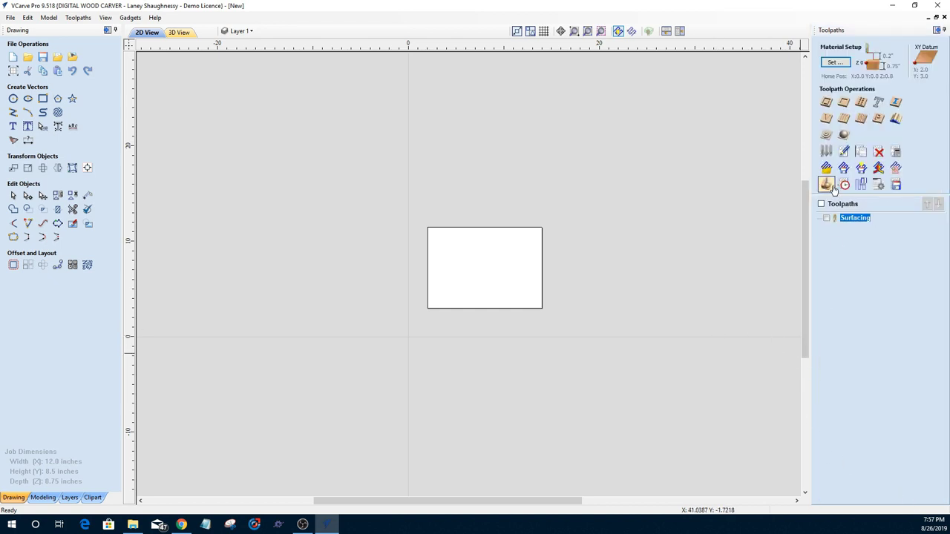
click(826, 219)
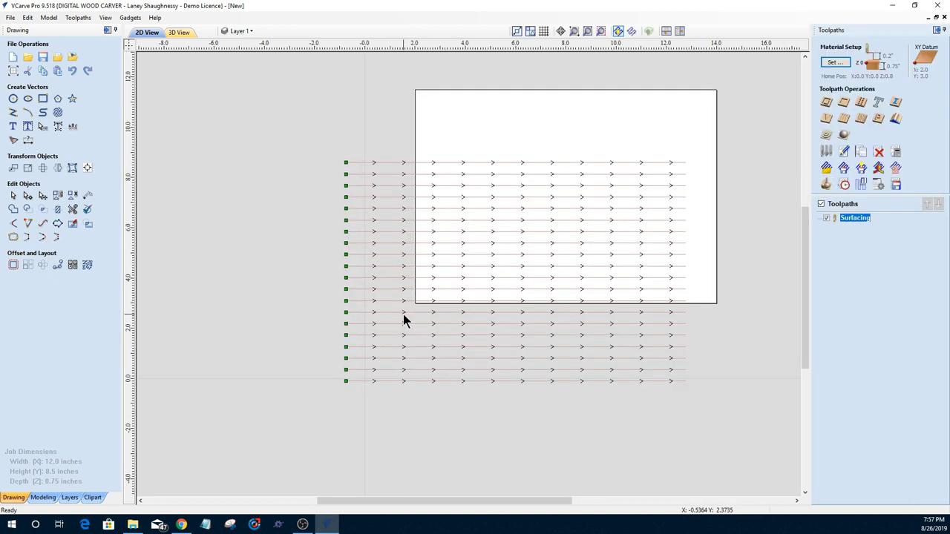
click(12, 70)
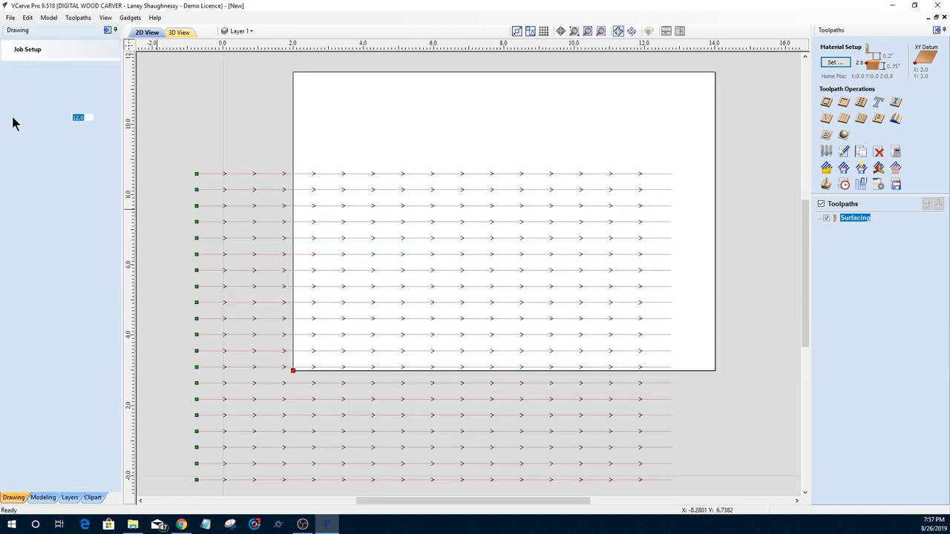
- Turn off the X 2, Y 3 datum offset, returning the sheet's corner to 0,0
click(74, 226)
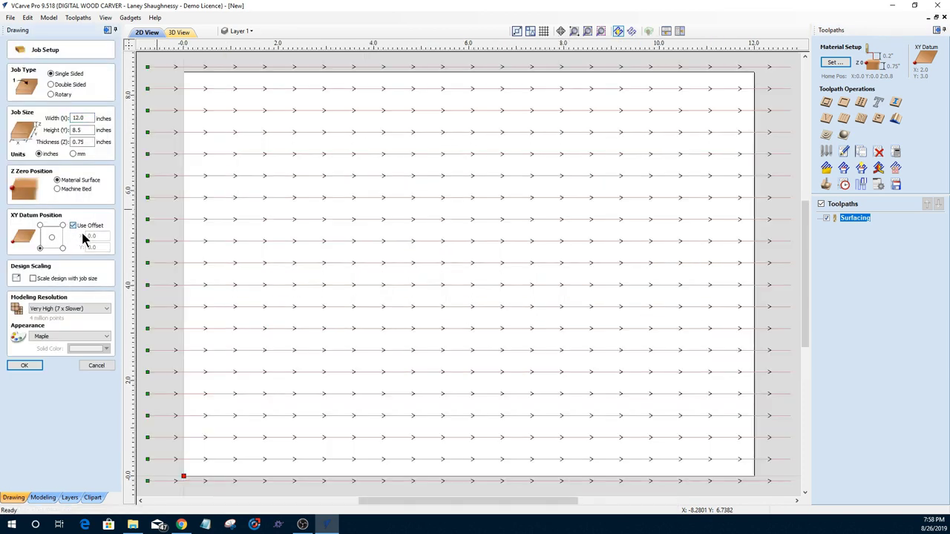
scroll(456, 316, down, 5)
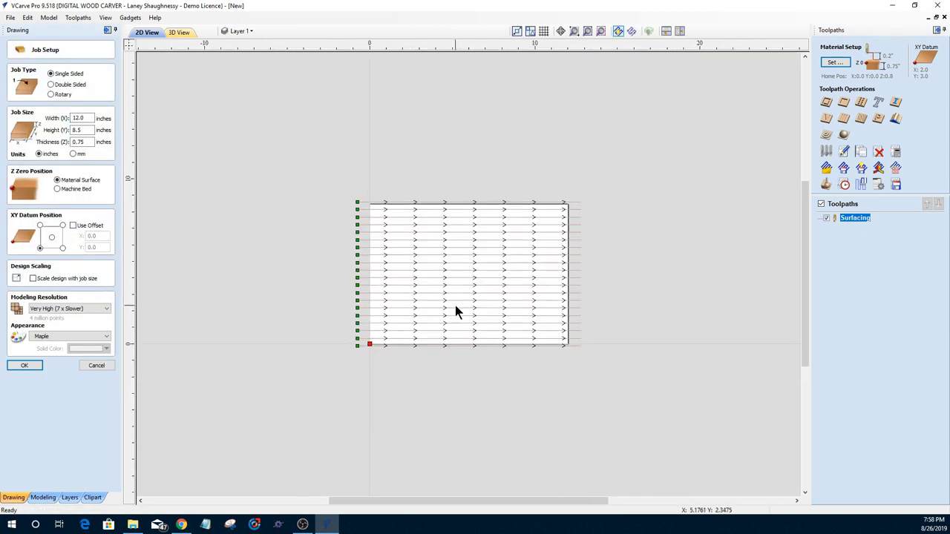
scroll(455, 305, up, 6)
scroll(446, 304, down, 4)
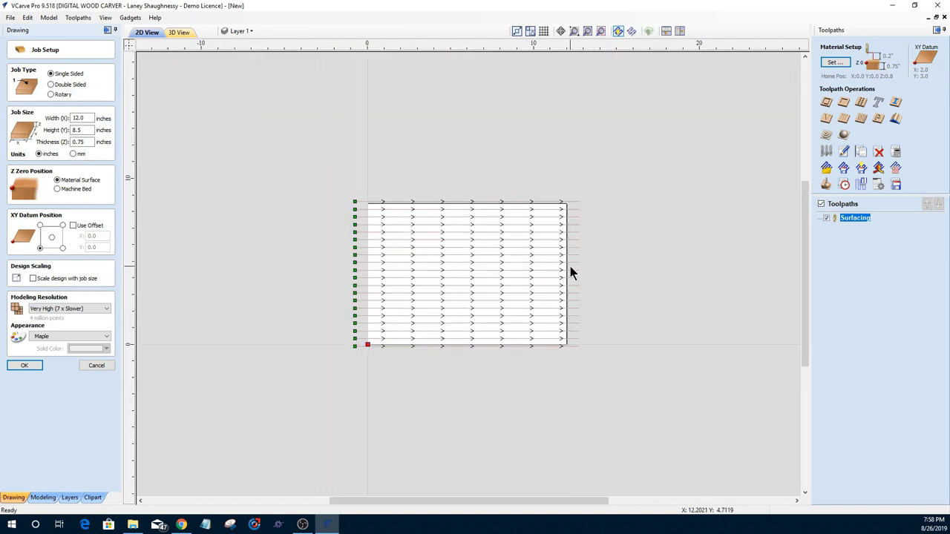
- Enable toolpath tiling fed through in X with 6-inch tile width, creating tiles T1 and T2
click(862, 185)
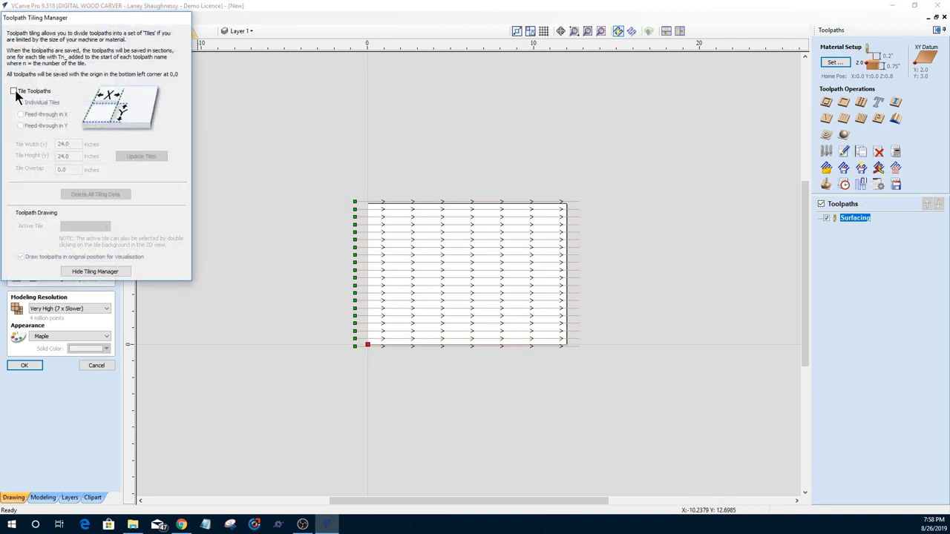
click(14, 91)
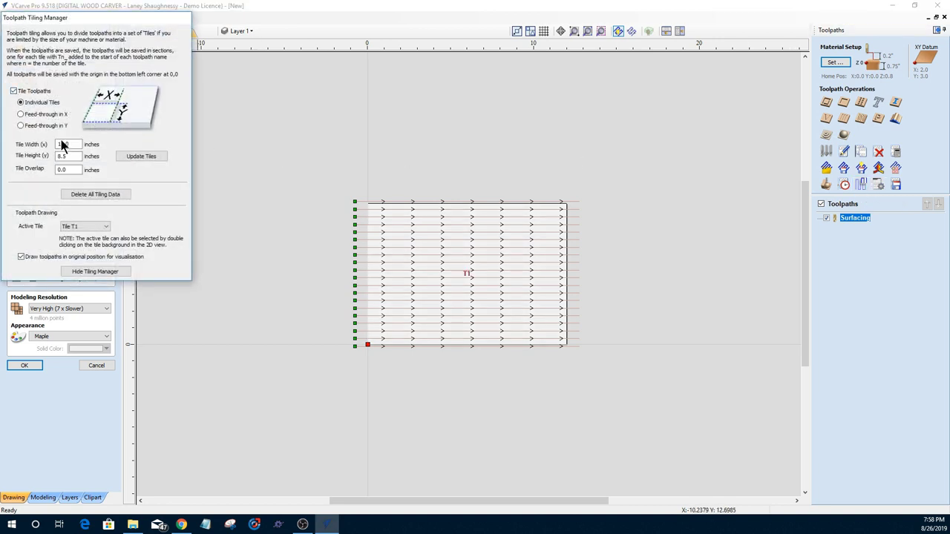
double_click(63, 146)
double_click(64, 144)
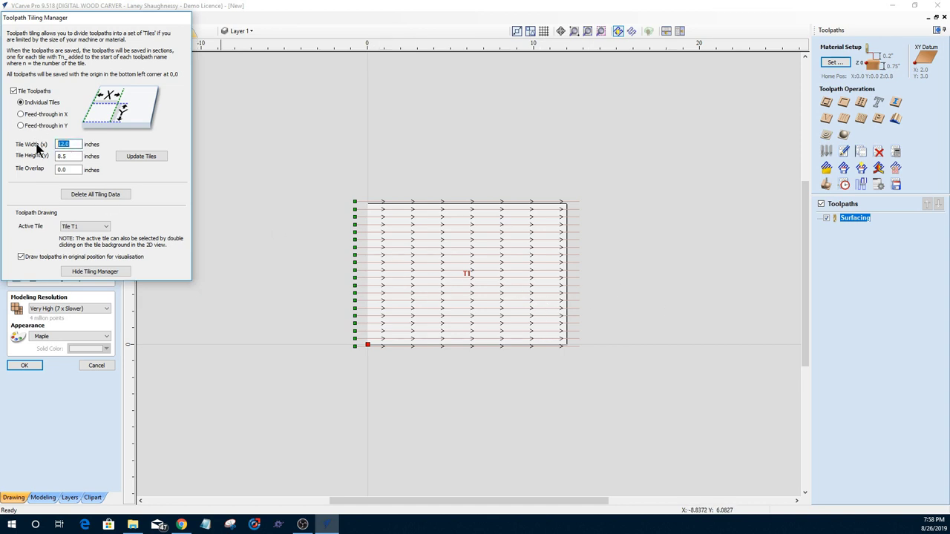
click(21, 115)
click(77, 145)
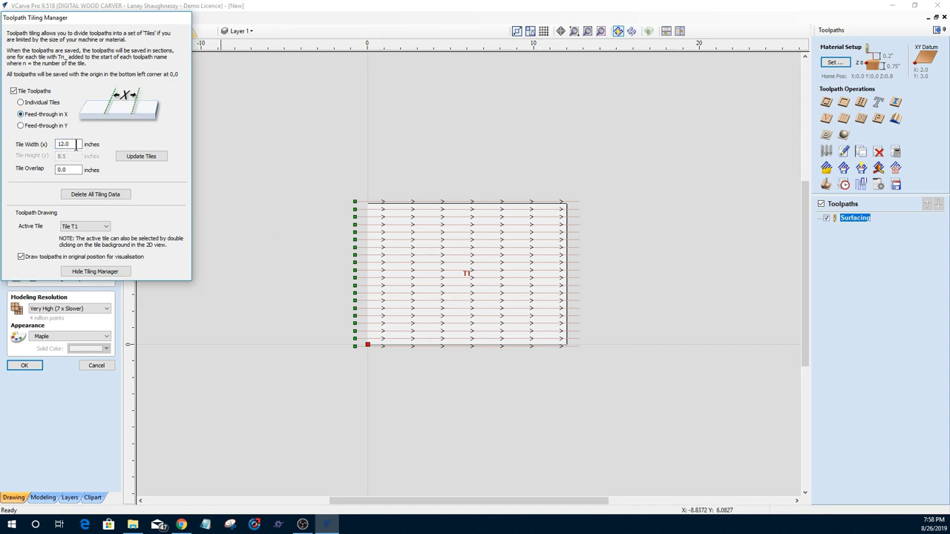
double_click(77, 144)
text(6)
click(148, 159)
- Preview the tiled Surfacing toolpath on the 3D board
scroll(378, 297, up, 3)
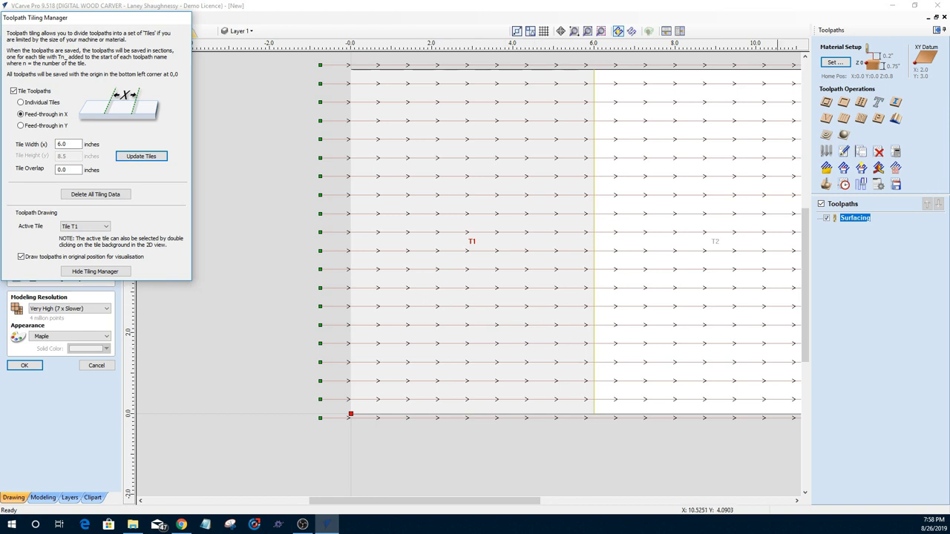
click(827, 187)
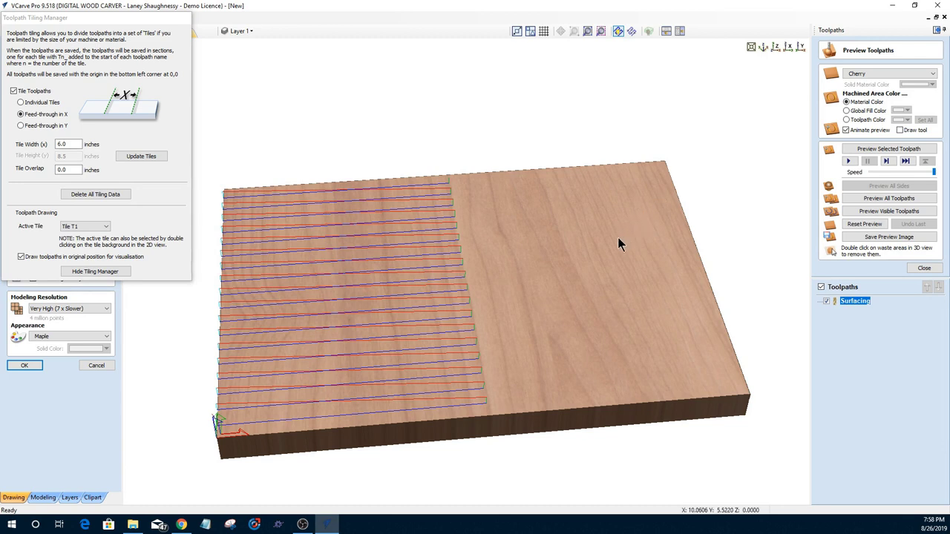
scroll(620, 264, down, 2)
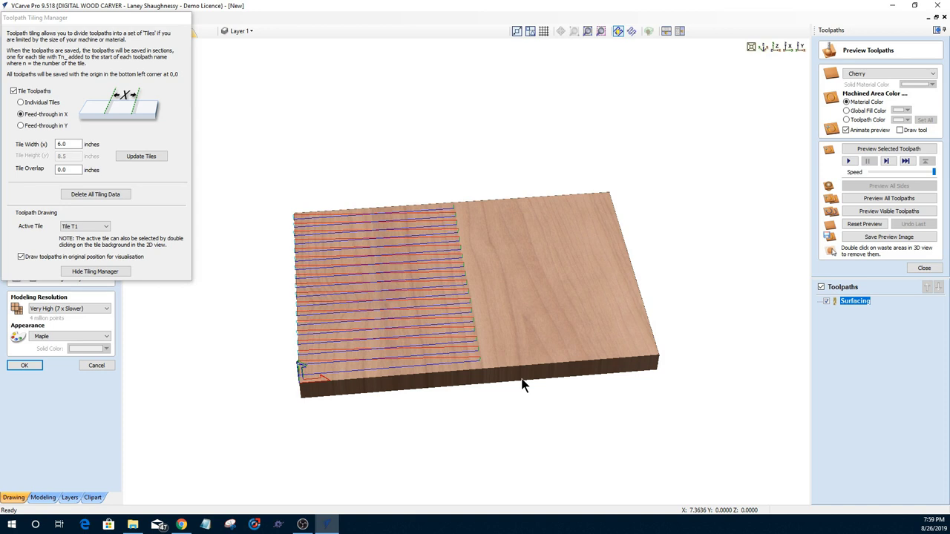
- Hide the tiling options, tilt the board near top-down, and cancel Job Setup without changes
click(125, 272)
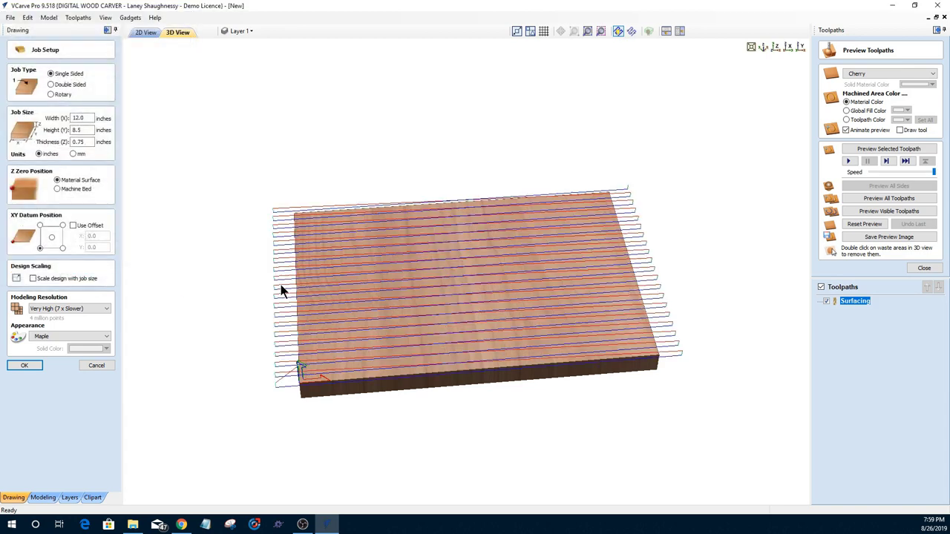
drag(544, 332, 549, 362)
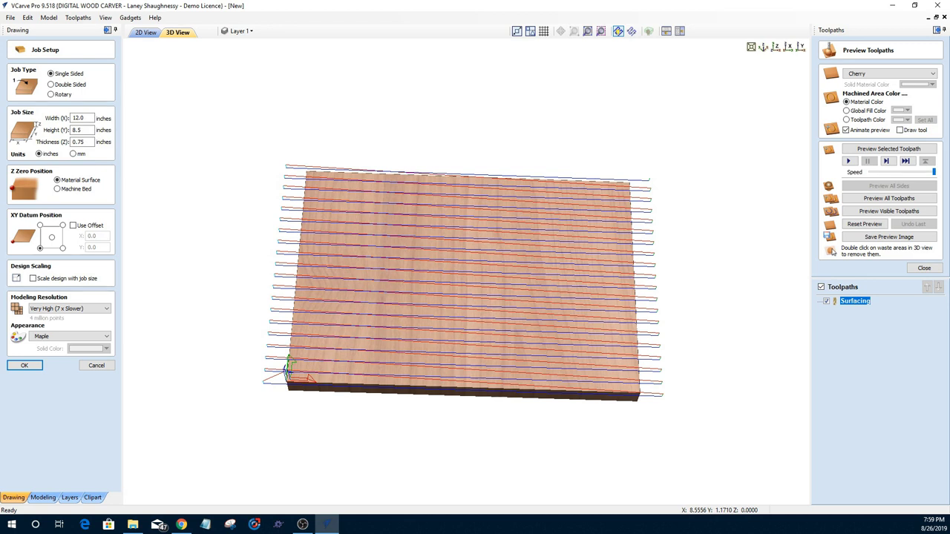
click(95, 366)
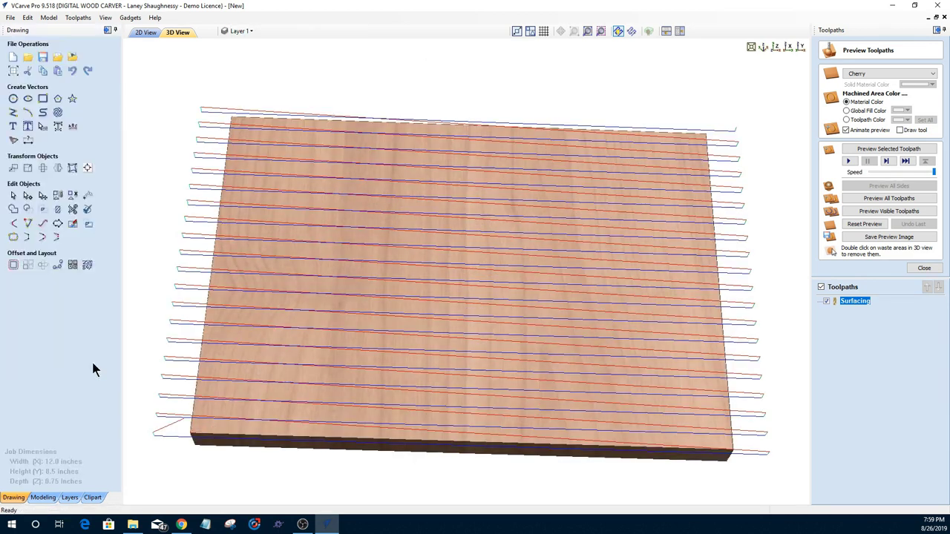
click(10, 18)
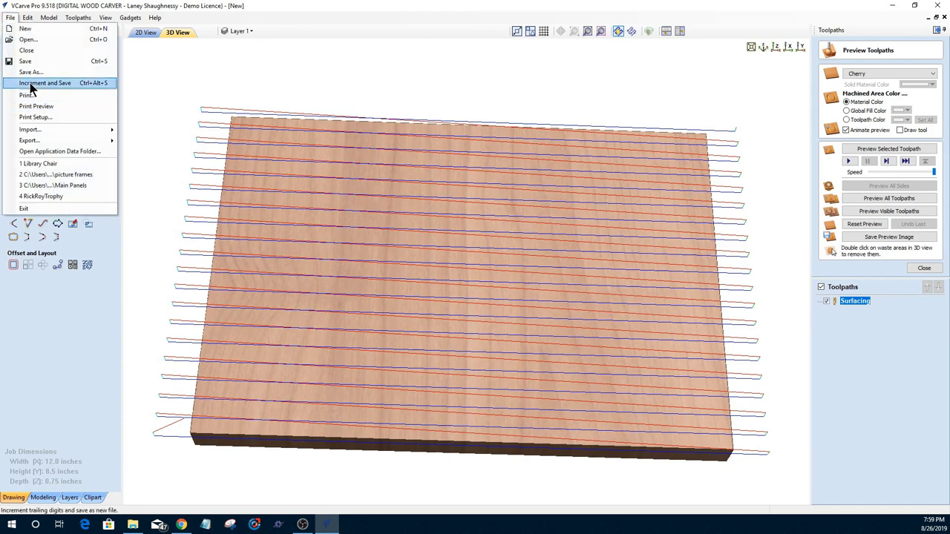
- Cancel the Increment and Save dialog without saving, leaving the job titled New
key(Escape)
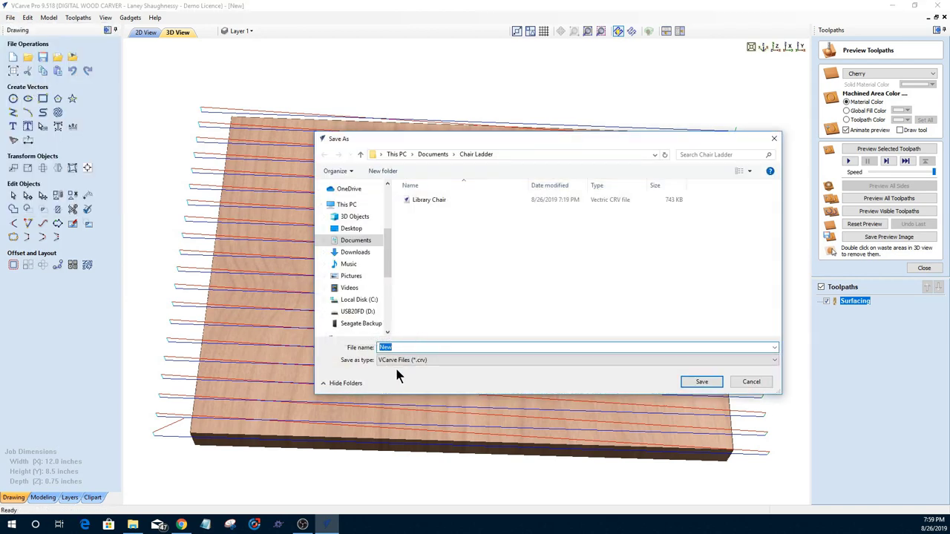
click(750, 382)
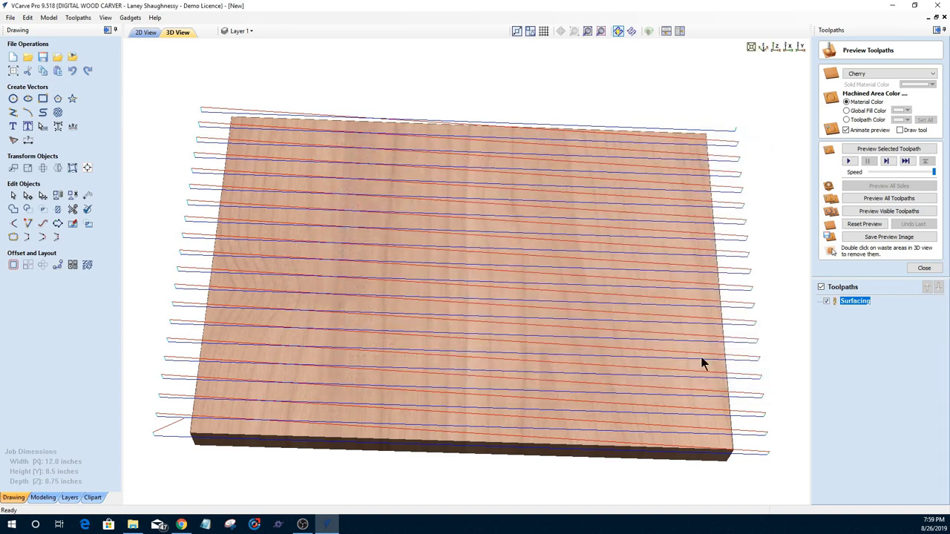
click(155, 17)
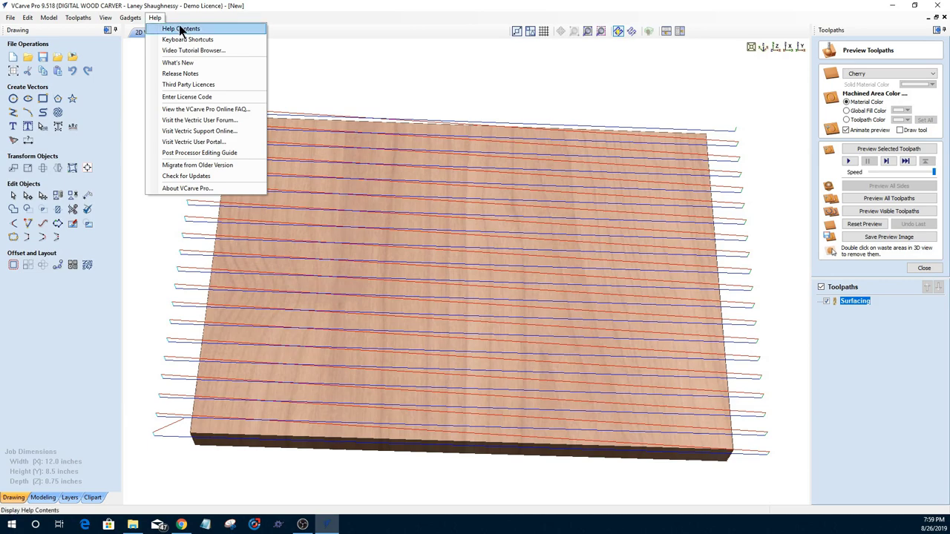
- Open Help Contents and navigate the online manual to Main Menu, then the File Menu page
click(181, 29)
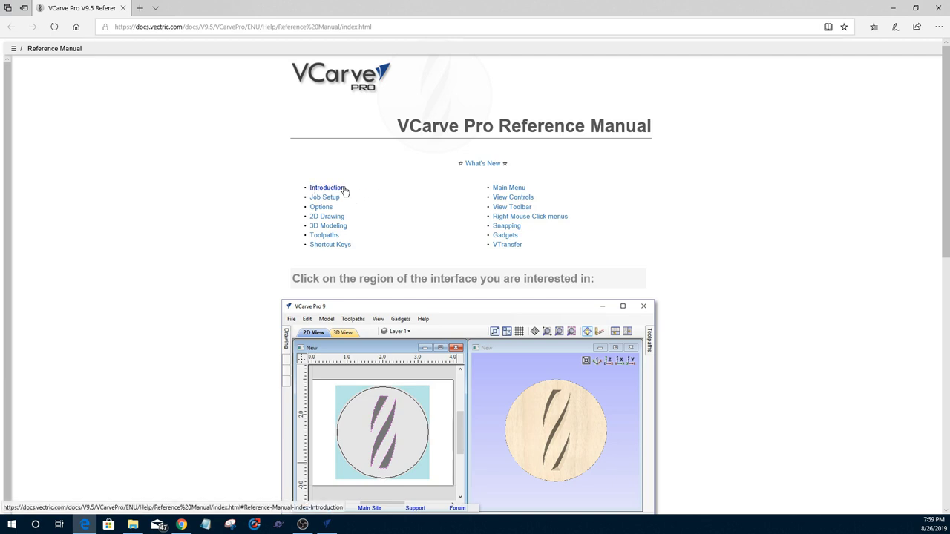
click(505, 188)
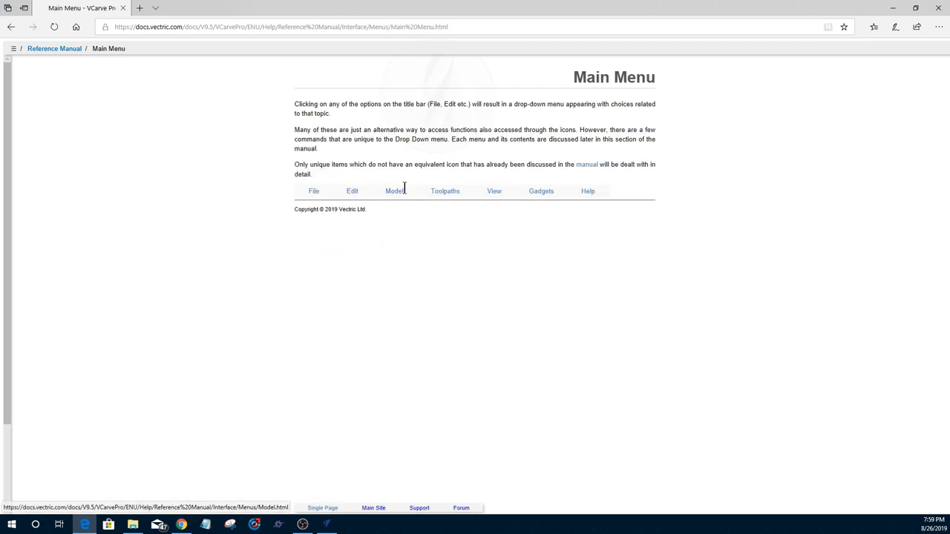
click(312, 193)
scroll(384, 177, down, 3)
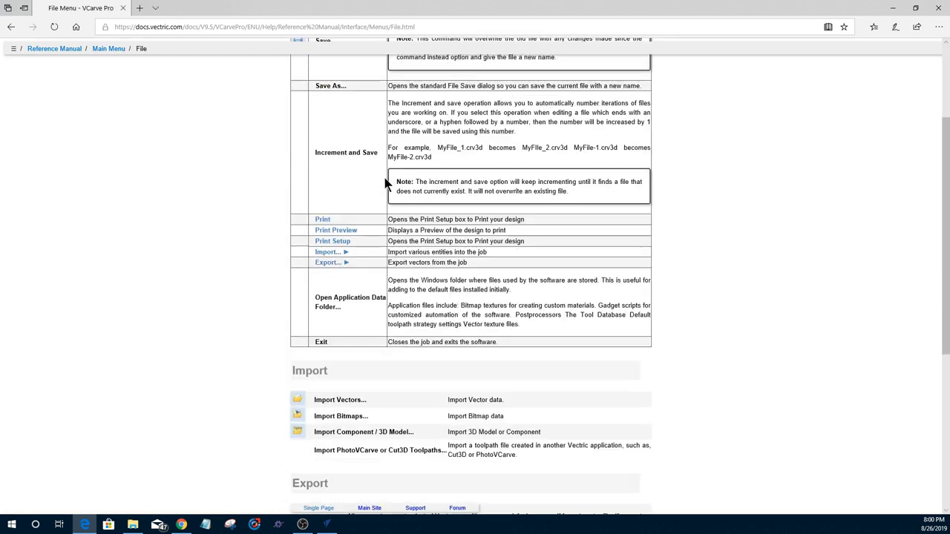
- Highlight the Increment and Save examples MyFile_1 and MyFile_2, then close the manual
drag(388, 104, 659, 103)
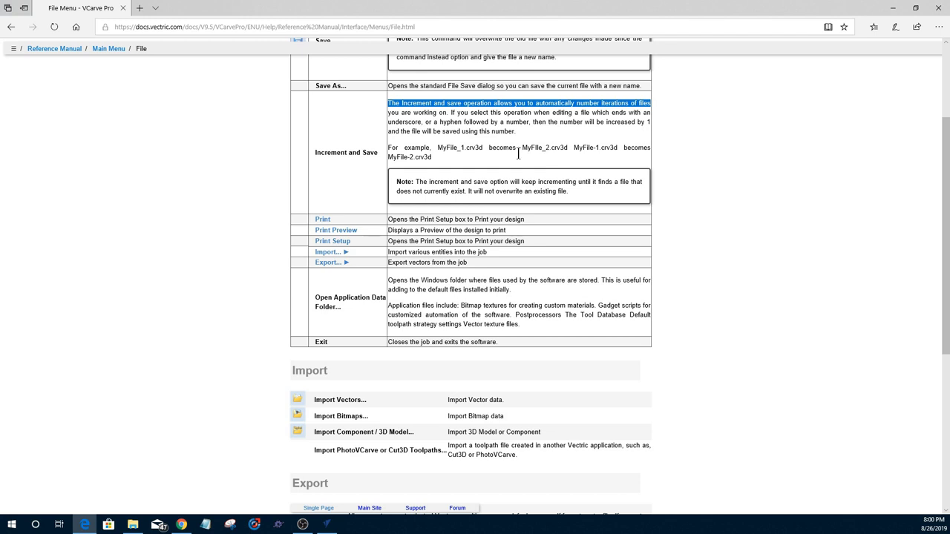
drag(438, 148, 464, 150)
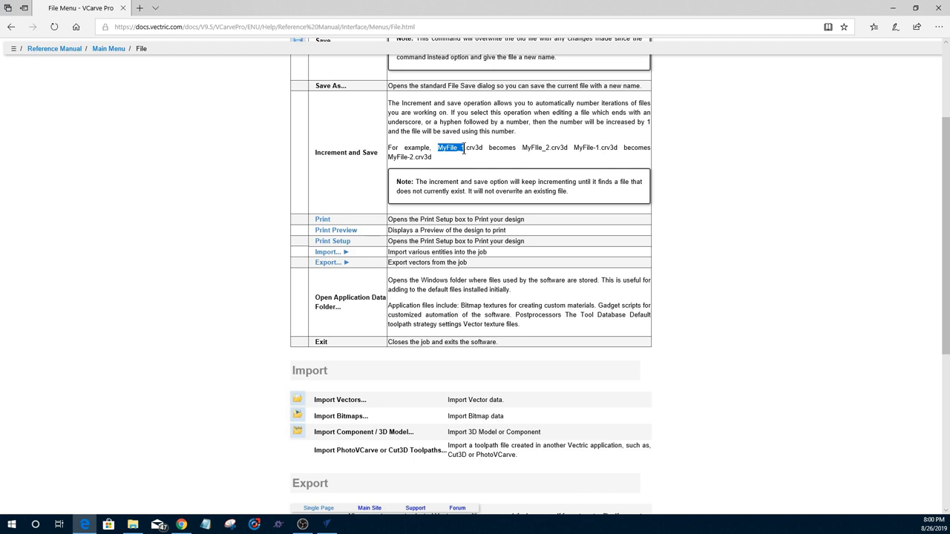
drag(521, 148, 550, 153)
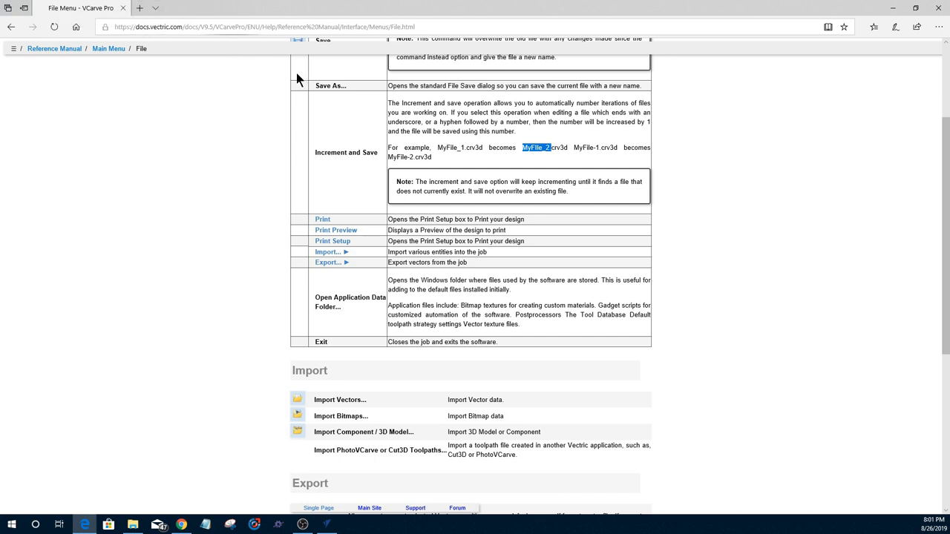
click(123, 7)
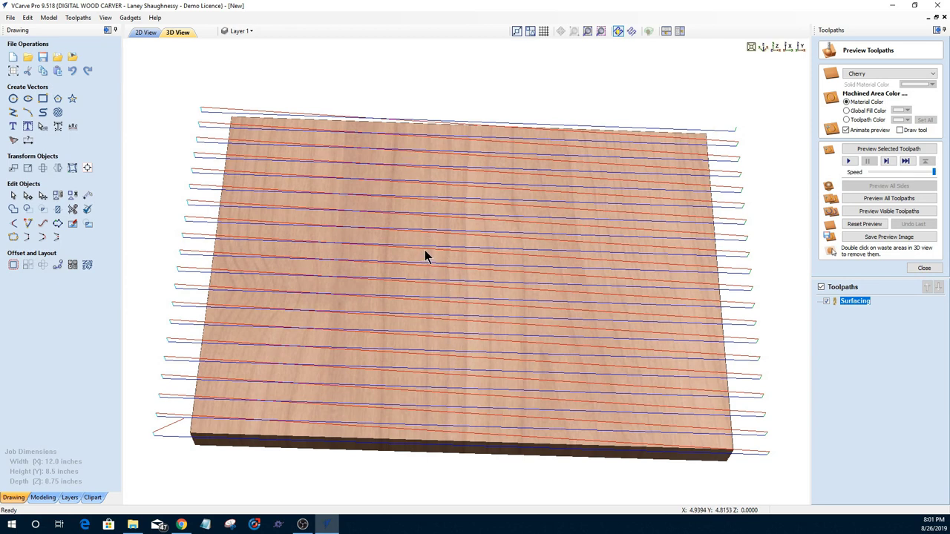
- Uncheck the Surfacing toolpath in the Toolpaths panel to hide its passes
click(827, 301)
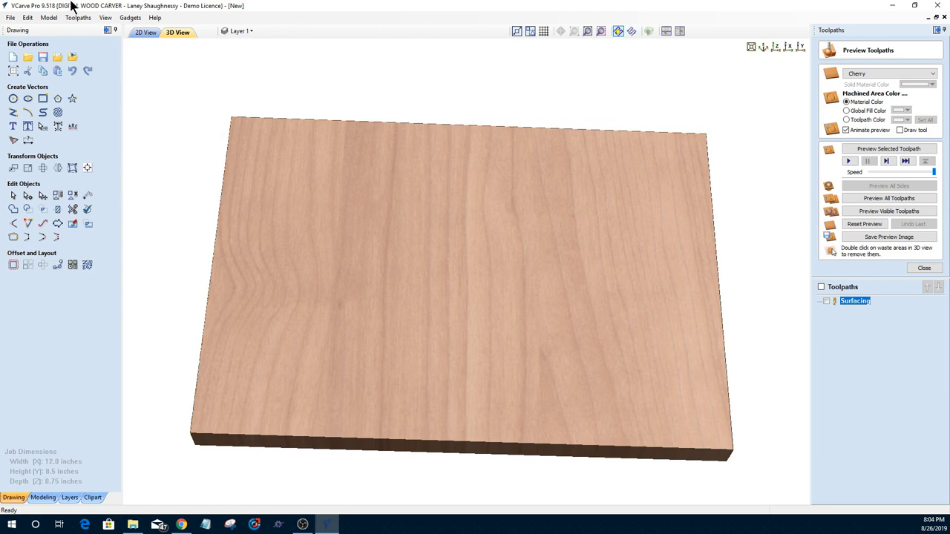
- Increment and Save the job as Mychair_ in the Chair Ladder folder
click(12, 18)
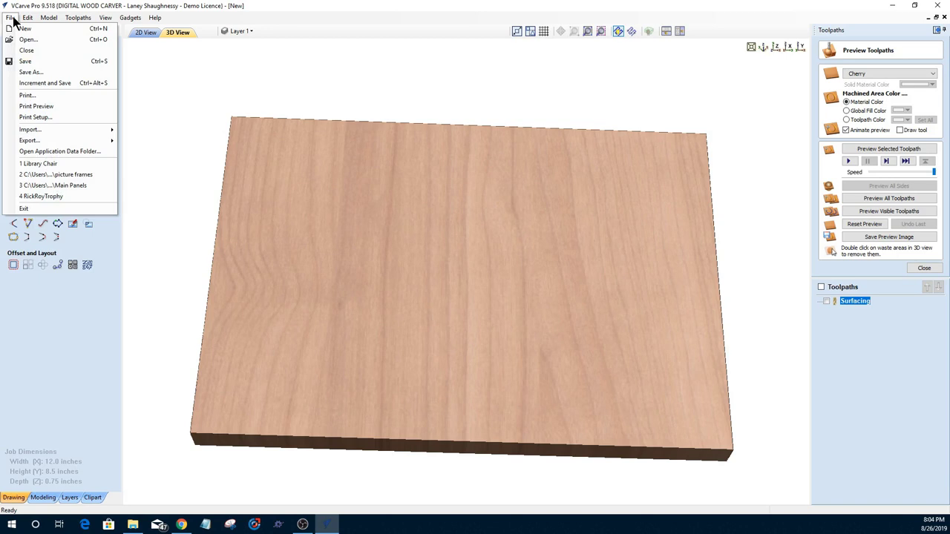
click(30, 83)
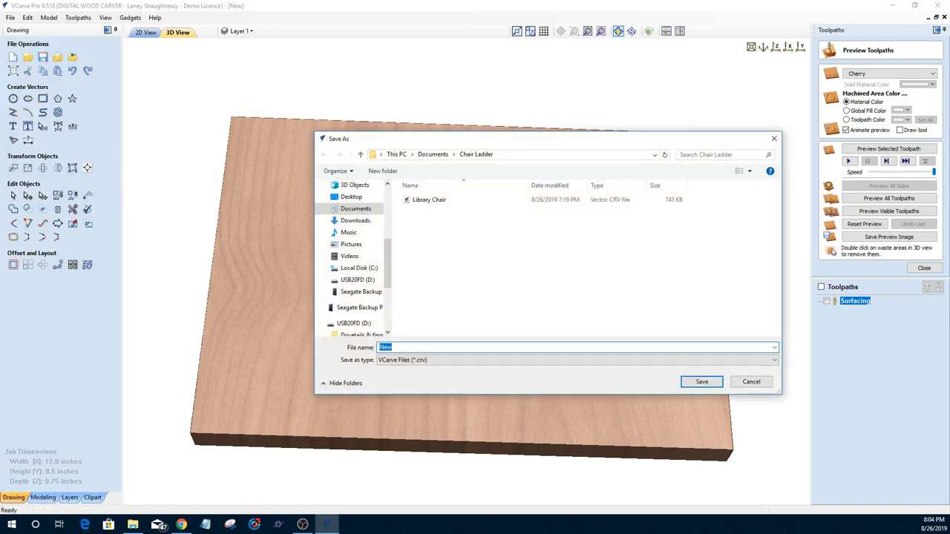
text(Mychair)
key(BackSpace)
key(BackSpace)
key(BackSpace)
click(700, 384)
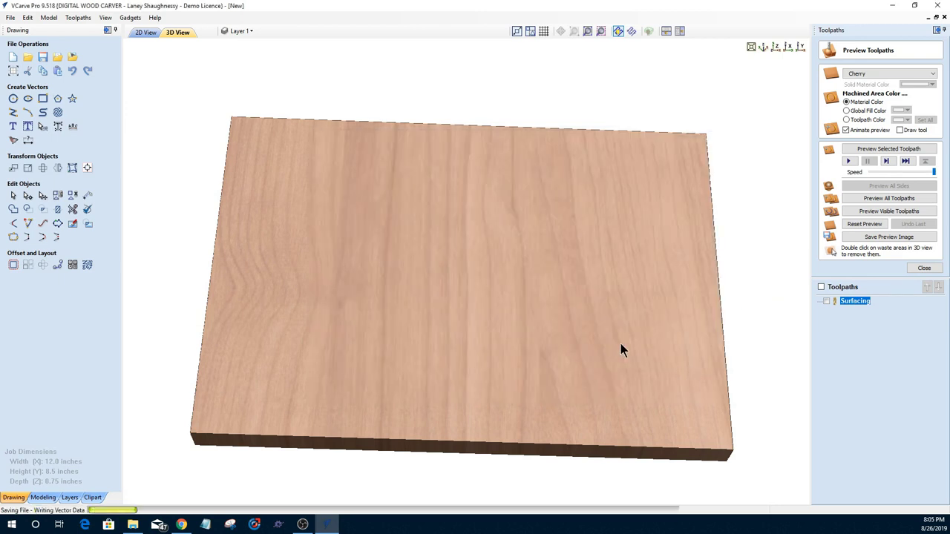
- Reopen Save As to confirm Mychair_ is listed in the folder
click(10, 18)
click(21, 74)
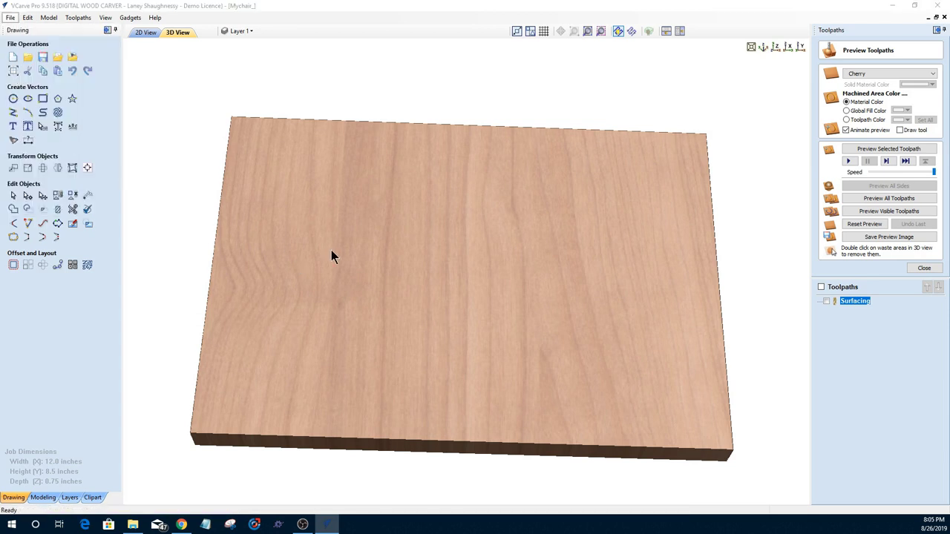
click(389, 348)
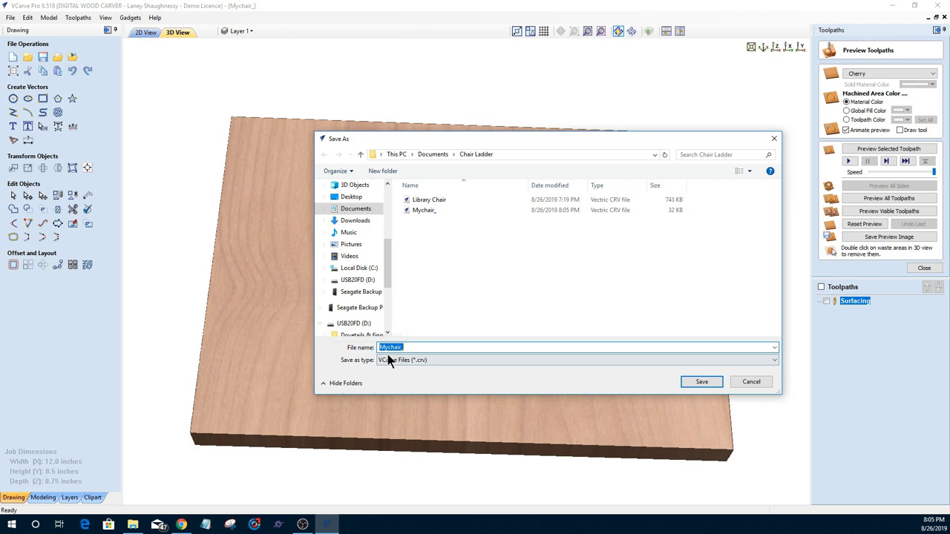
- Cancel Save As, increment-save to Mychair__1, and browse the folder in the Open dialog
click(751, 382)
click(11, 17)
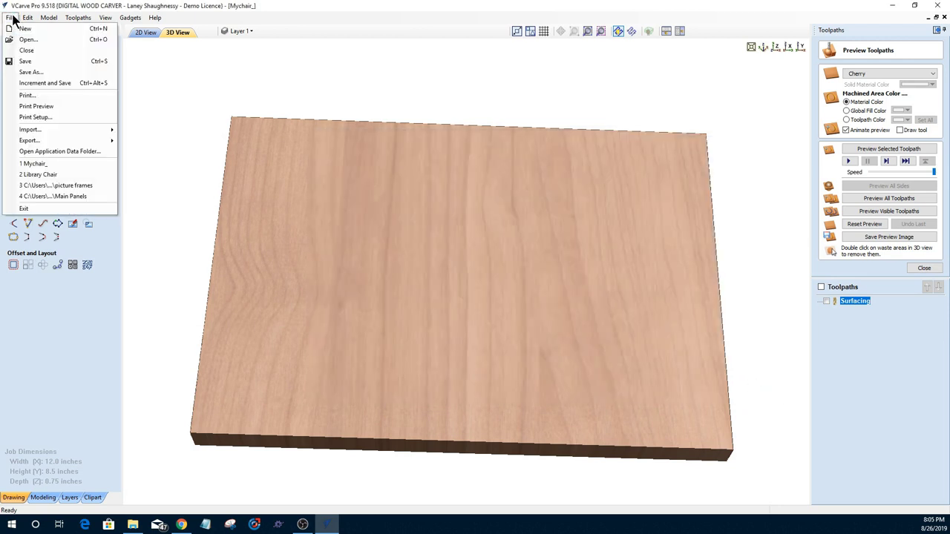
click(23, 83)
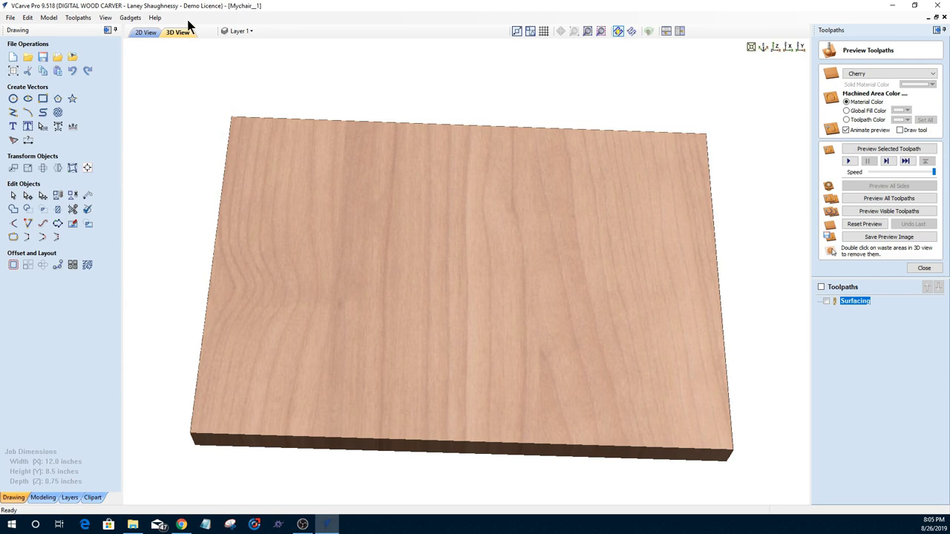
click(26, 59)
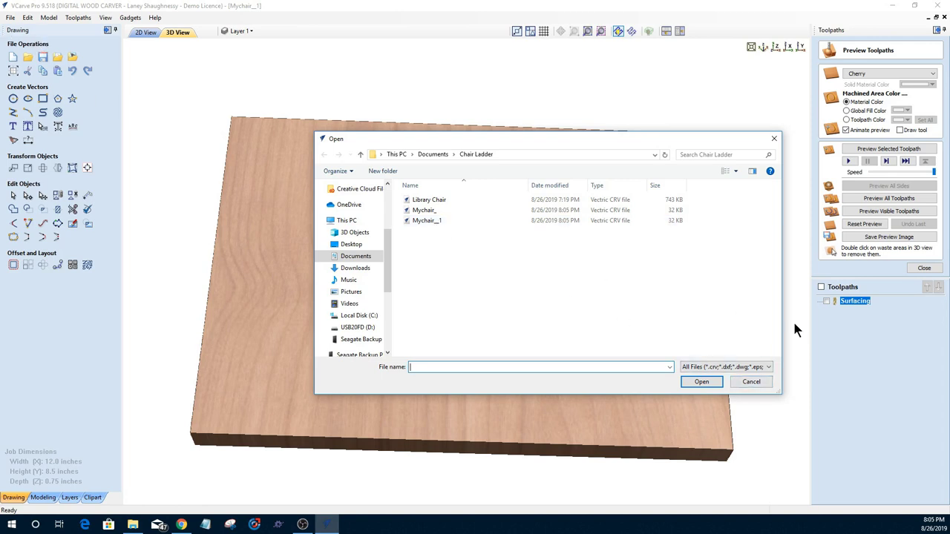
- Increment and Save to Mychair__2 and check it in the Open dialog
click(750, 383)
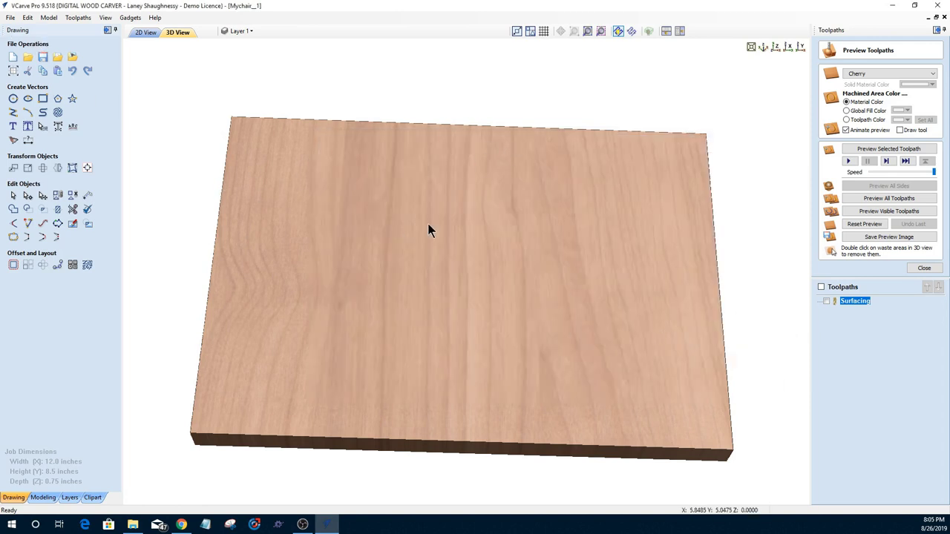
click(10, 18)
click(32, 83)
click(27, 57)
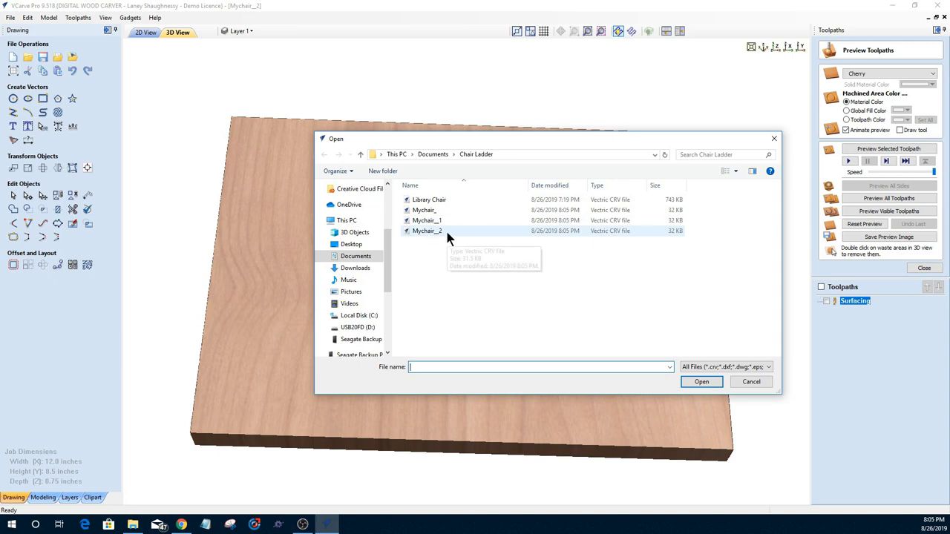
- Increment and Save again to Mychair__3, then bring up the Open dialog
click(749, 382)
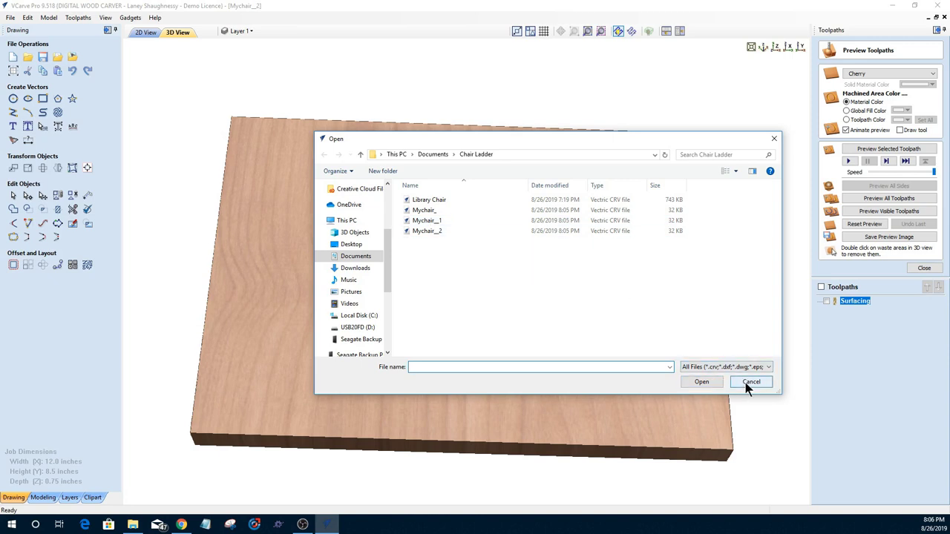
click(11, 20)
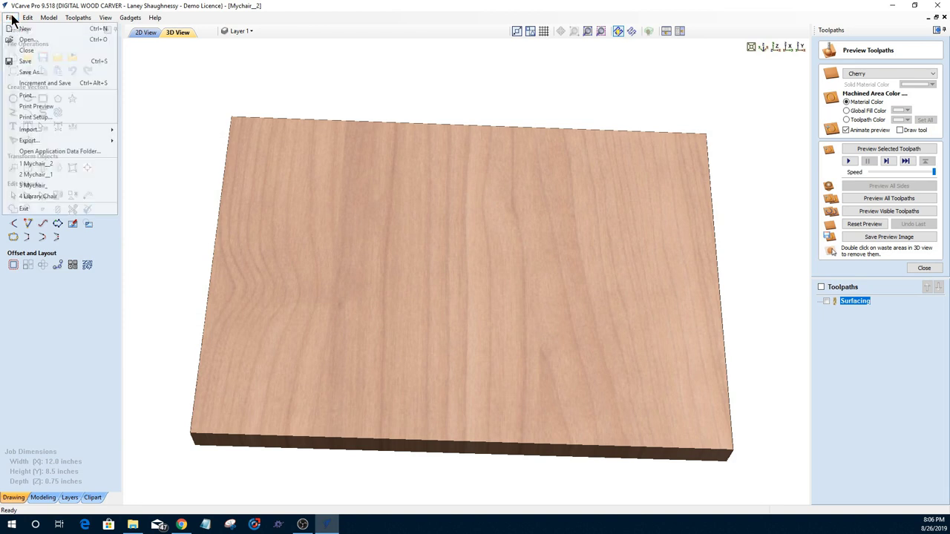
click(24, 84)
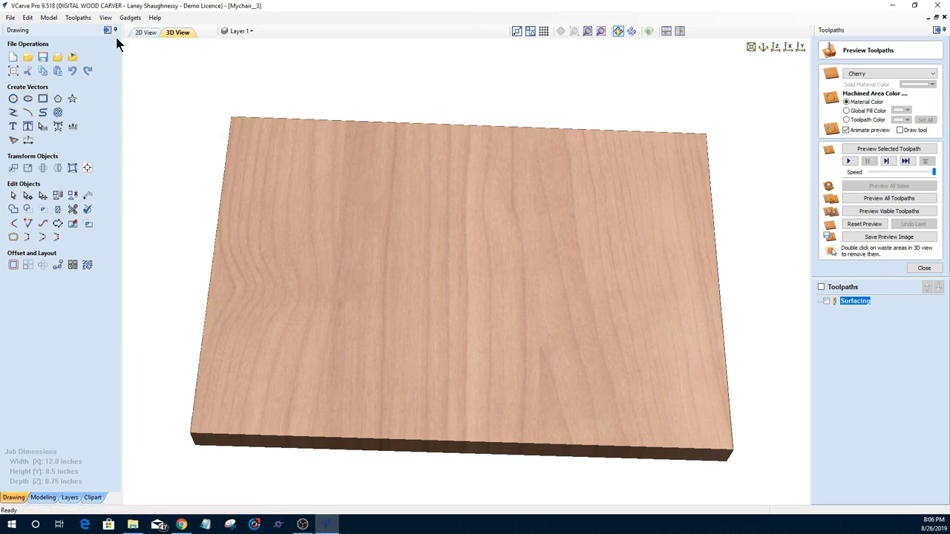
click(27, 58)
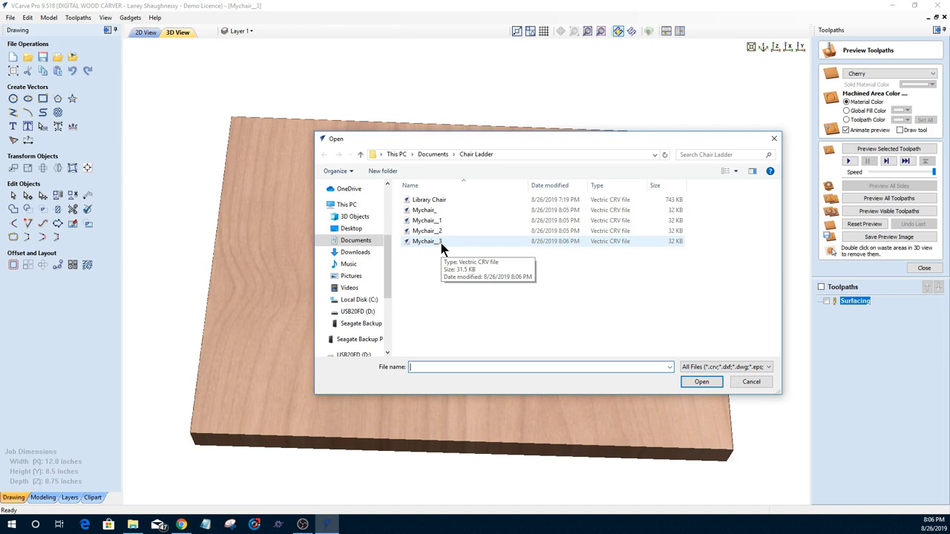
- Open the earlier Mychair__1 job and view its material block in 3D
click(435, 221)
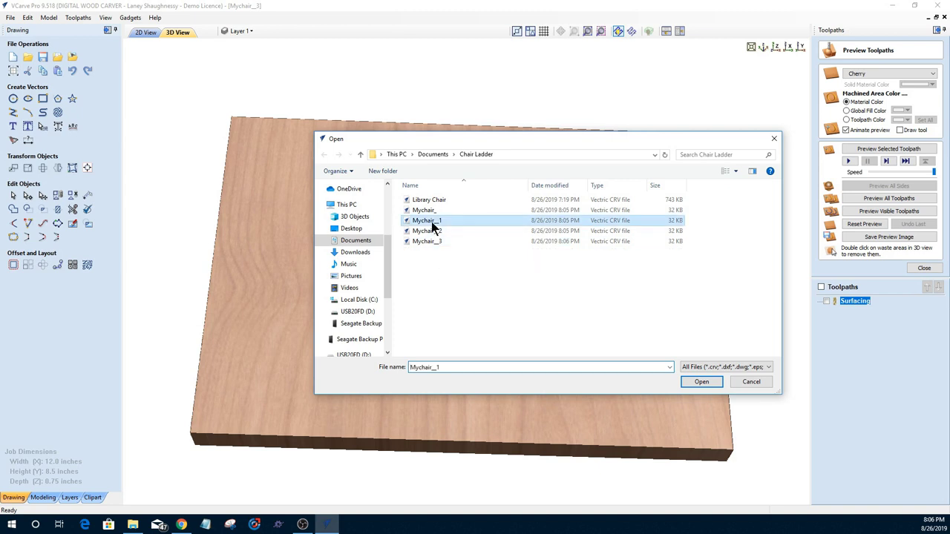
double_click(433, 223)
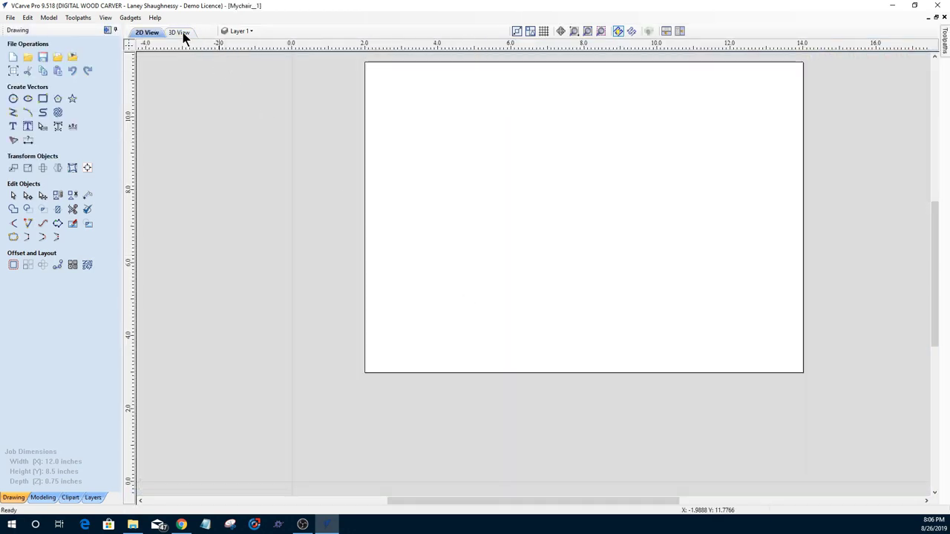
click(180, 34)
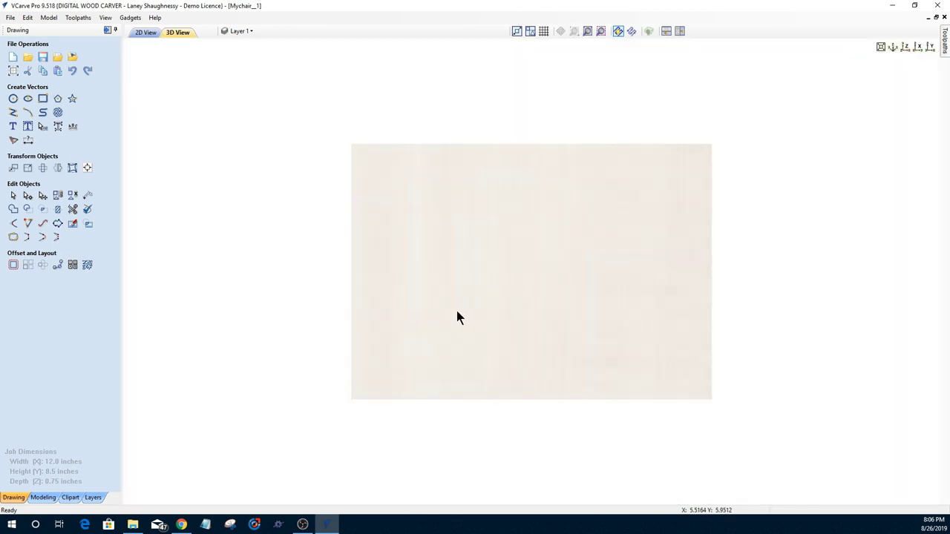
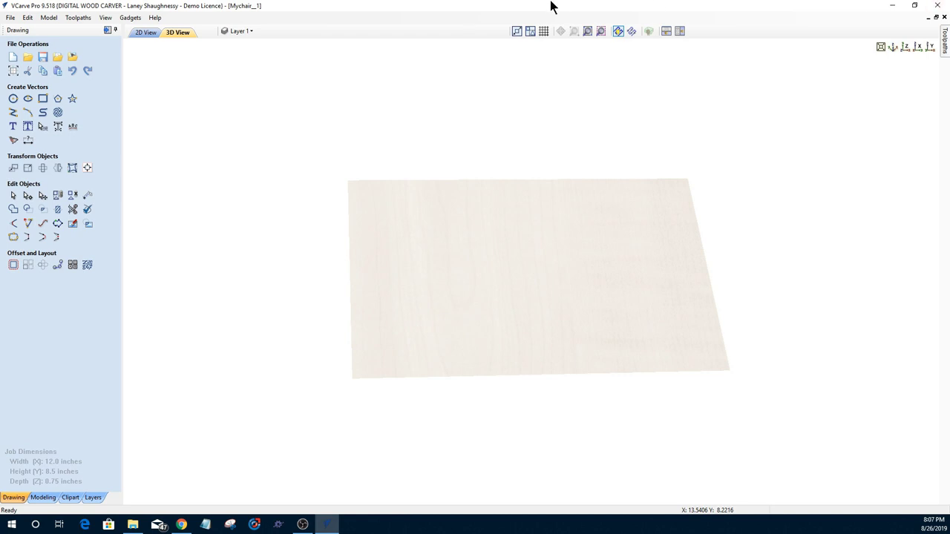
- In 2D View, draw a 6.7 × 0.9 in rectangle and a small 0.2 × 0.7 in rectangle above it
click(42, 100)
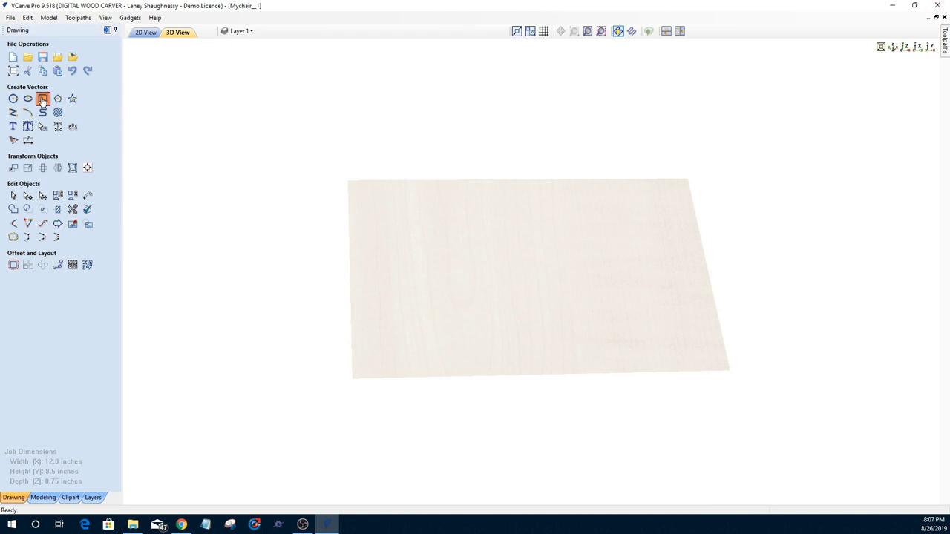
click(146, 32)
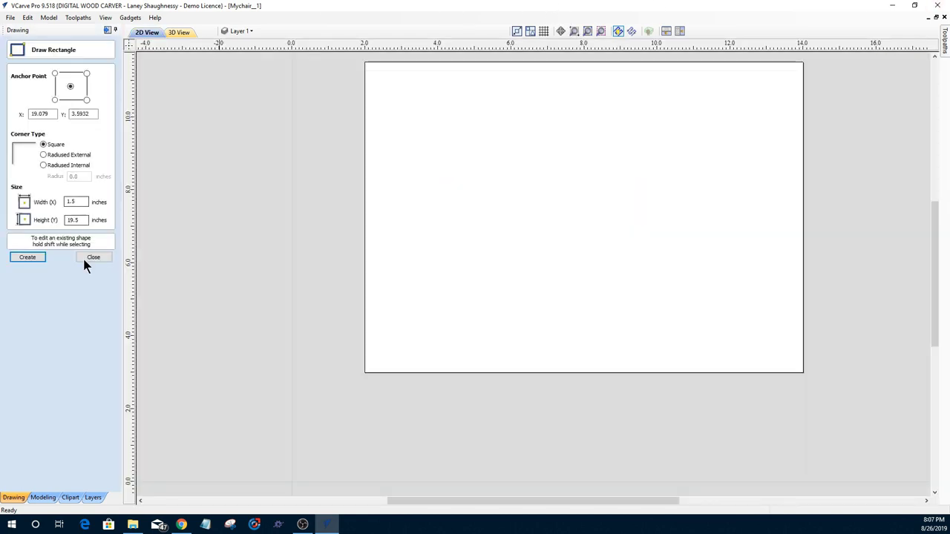
key(Escape)
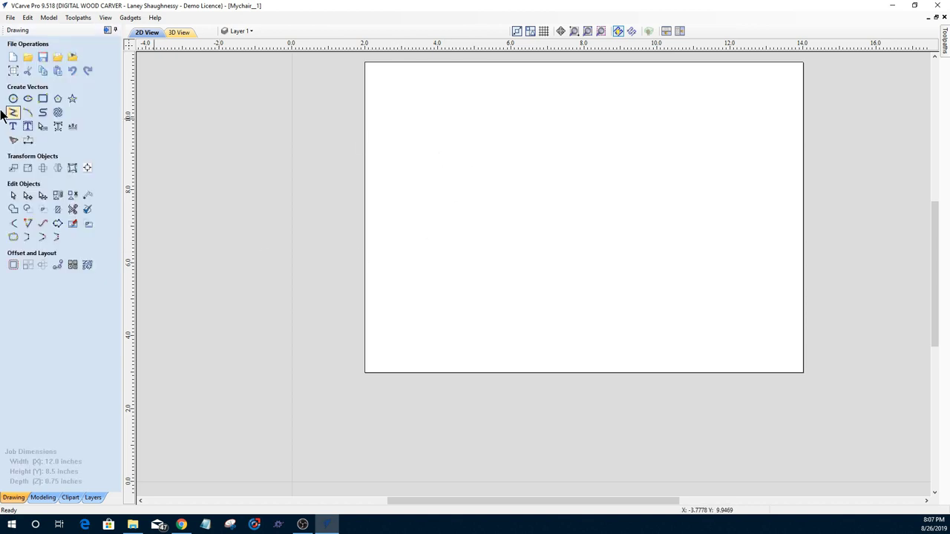
click(47, 103)
mouse_move(463, 131)
mouse_down()
mouse_move(665, 144)
mouse_move(643, 194)
mouse_move(641, 174)
mouse_move(694, 157)
mouse_move(707, 163)
mouse_up()
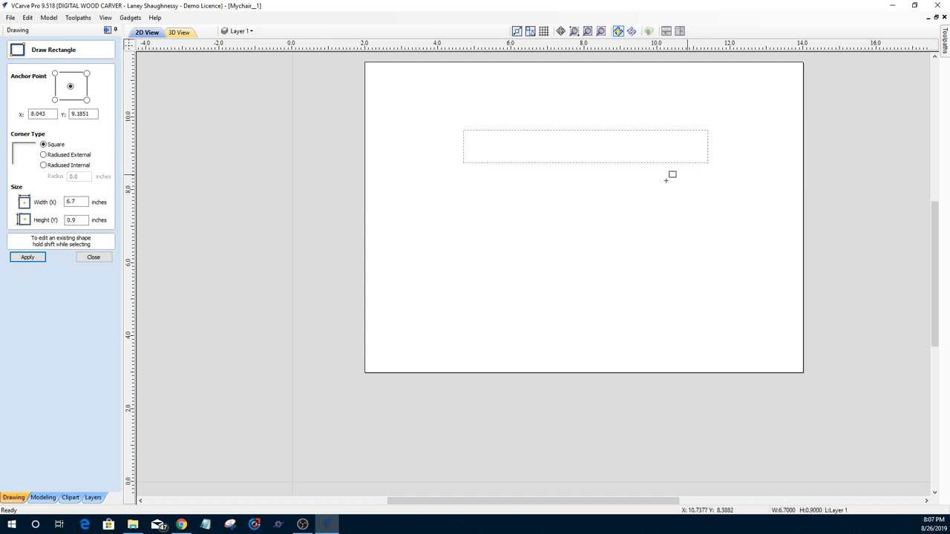
mouse_move(485, 95)
mouse_down()
mouse_move(502, 98)
mouse_move(492, 120)
mouse_up()
click(93, 256)
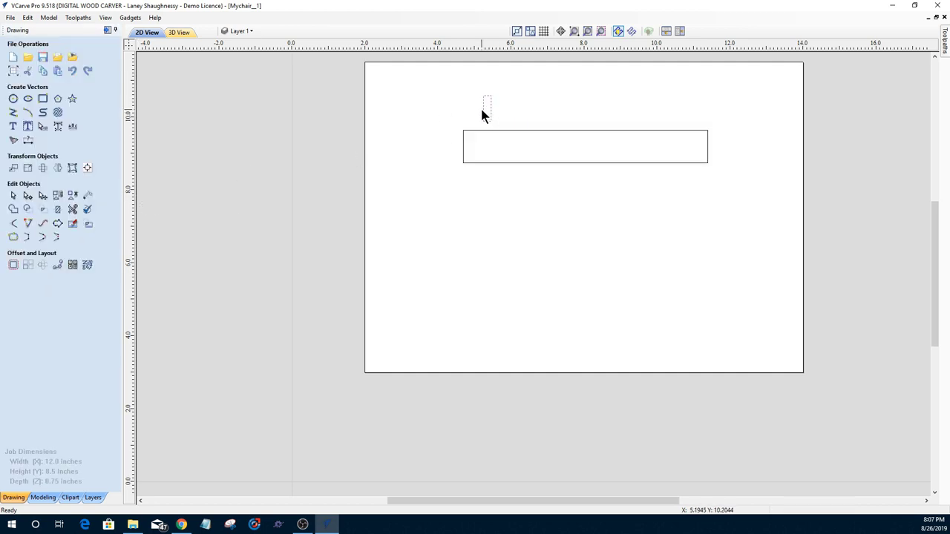
- Move the small rectangle into the long one and draw a vertical line across it
click(482, 110)
drag(488, 121, 565, 155)
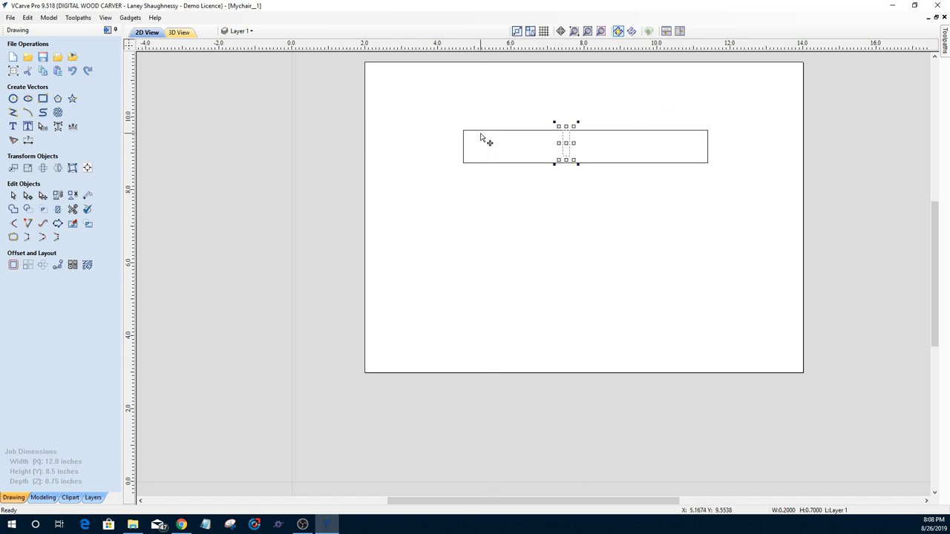
click(12, 112)
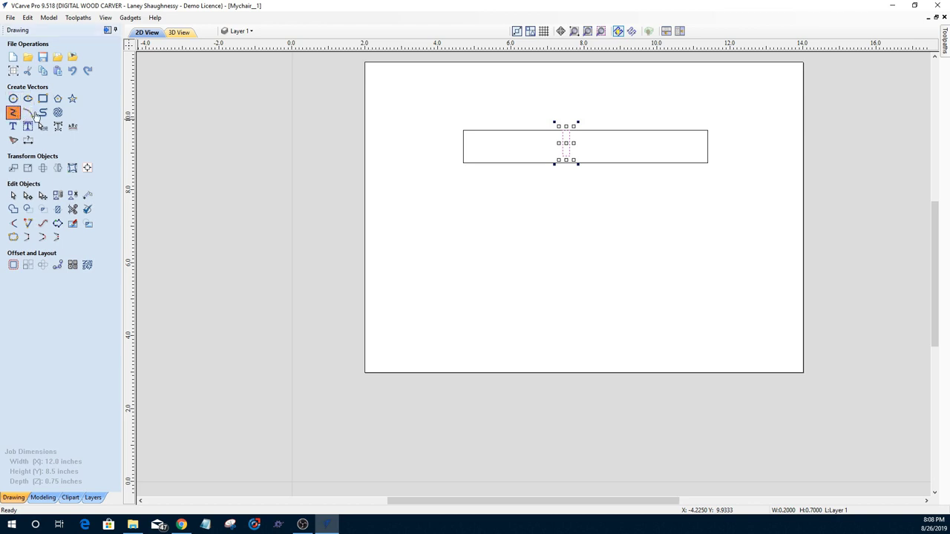
click(489, 131)
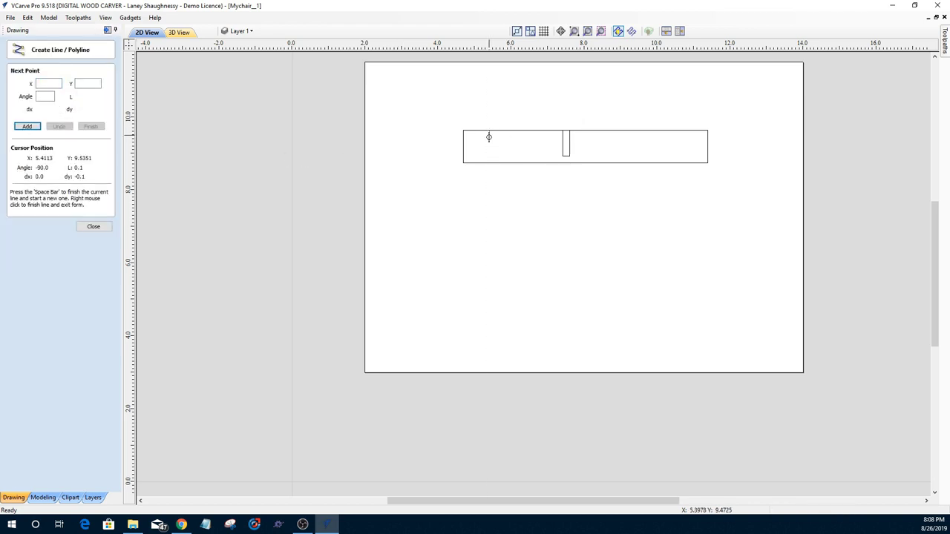
click(489, 162)
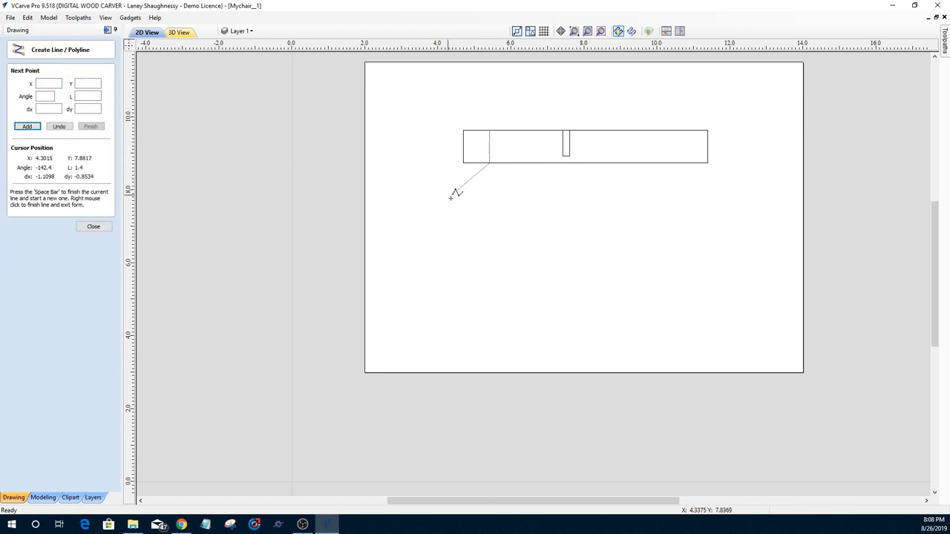
key(space)
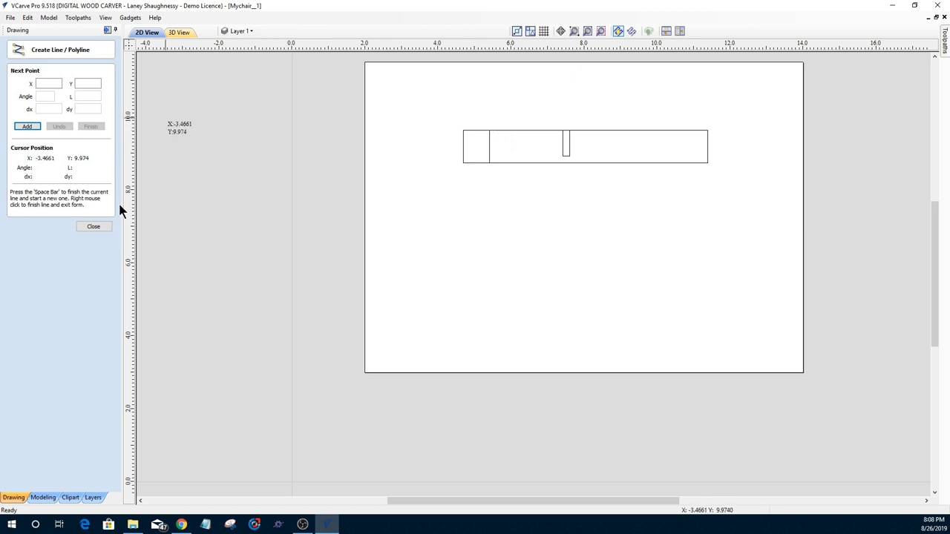
- Draw a zigzag polyline along the rectangle's centre, then marquee-select all the vectors
click(476, 131)
click(476, 130)
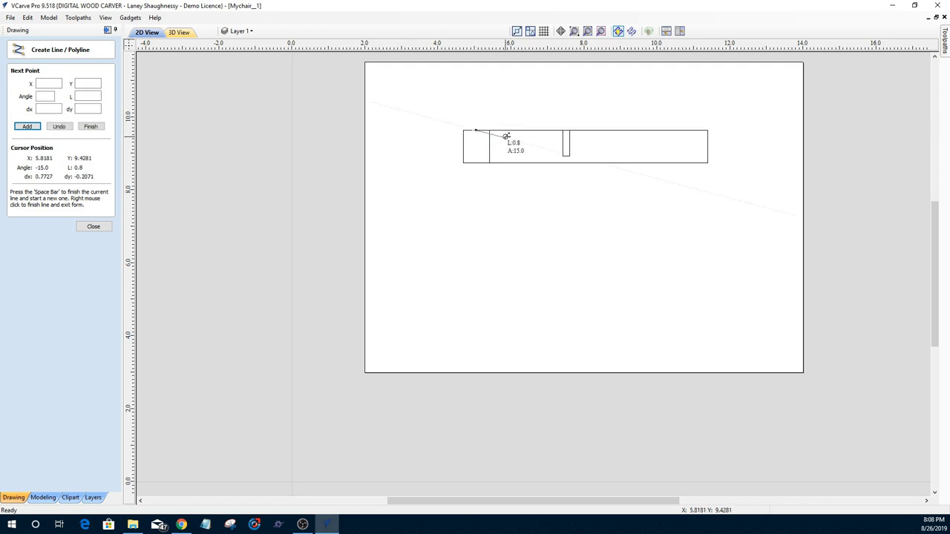
click(503, 138)
click(476, 146)
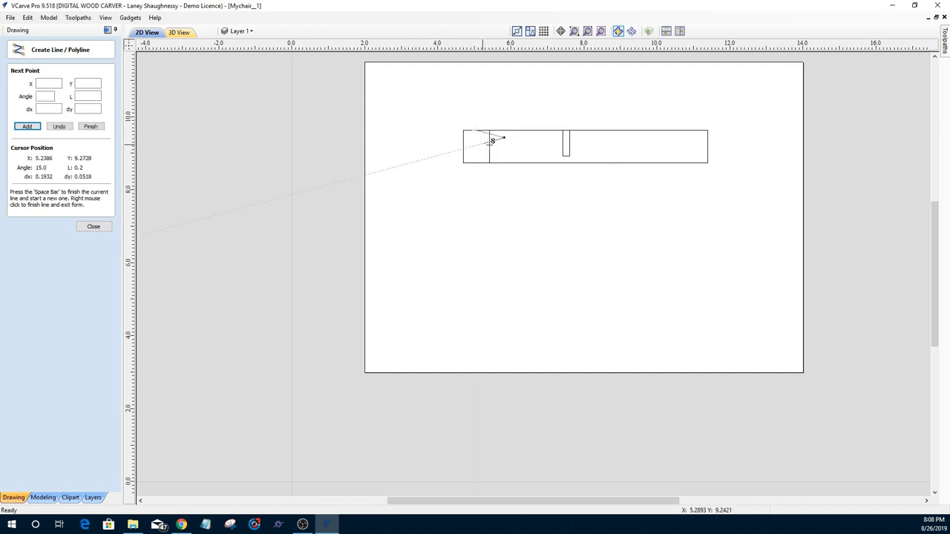
click(658, 147)
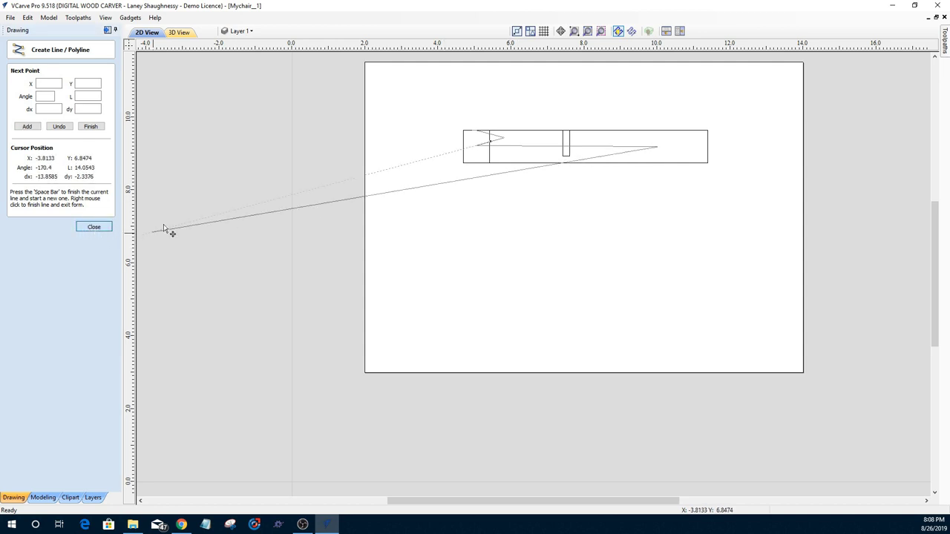
key(Escape)
drag(429, 109, 732, 211)
- Delete all selected vectors, then try a ramped Pocket Toolpath and cancel it
key(Delete)
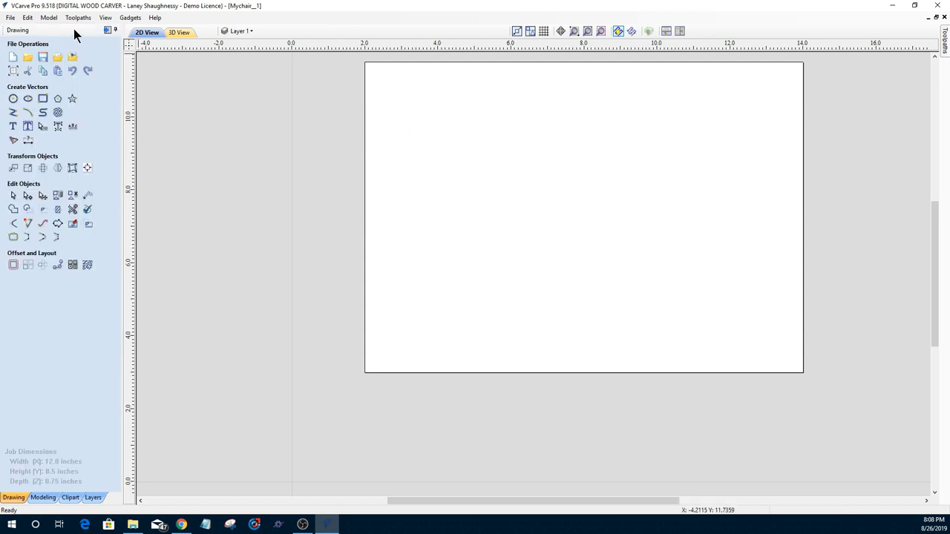
click(107, 31)
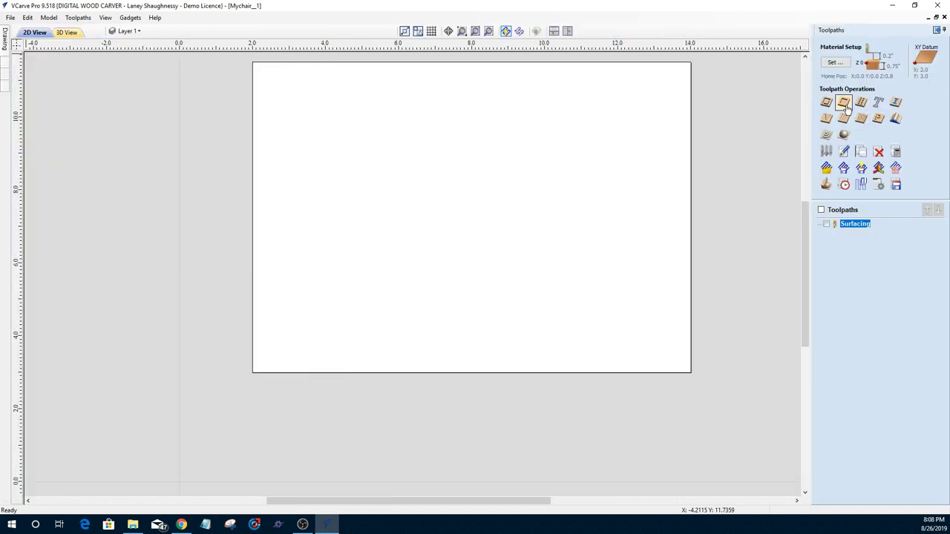
click(844, 104)
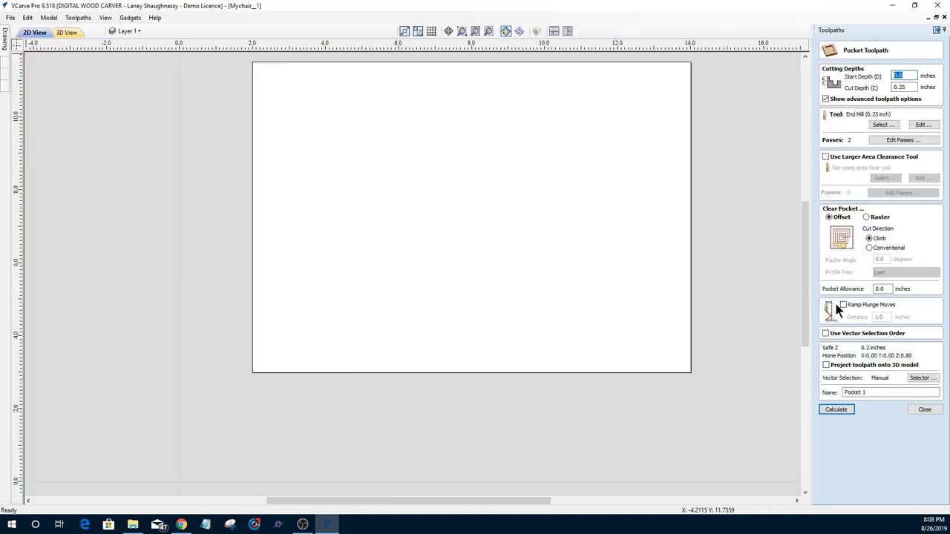
click(844, 305)
double_click(885, 317)
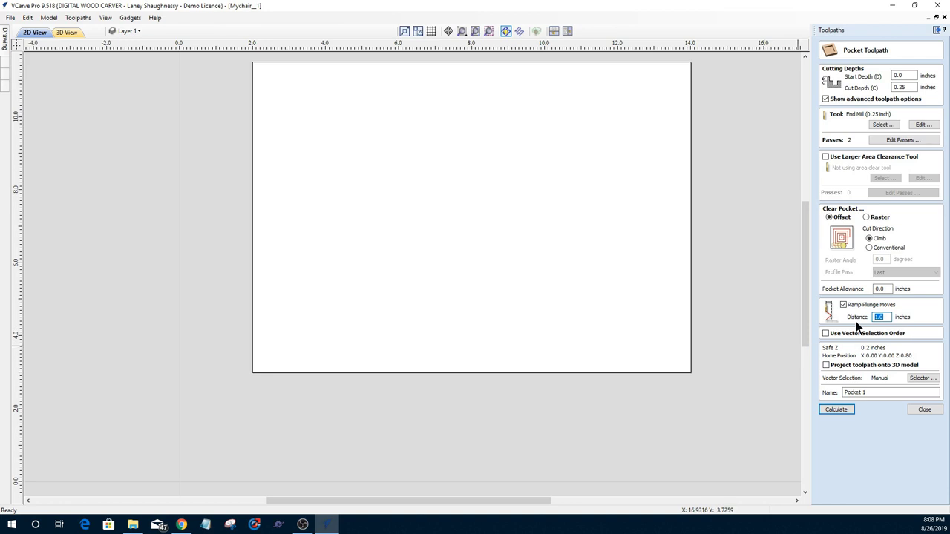
click(920, 411)
- Create a 2D Profile Toolpath with ramps enabled and the Spiral ramp type
click(826, 102)
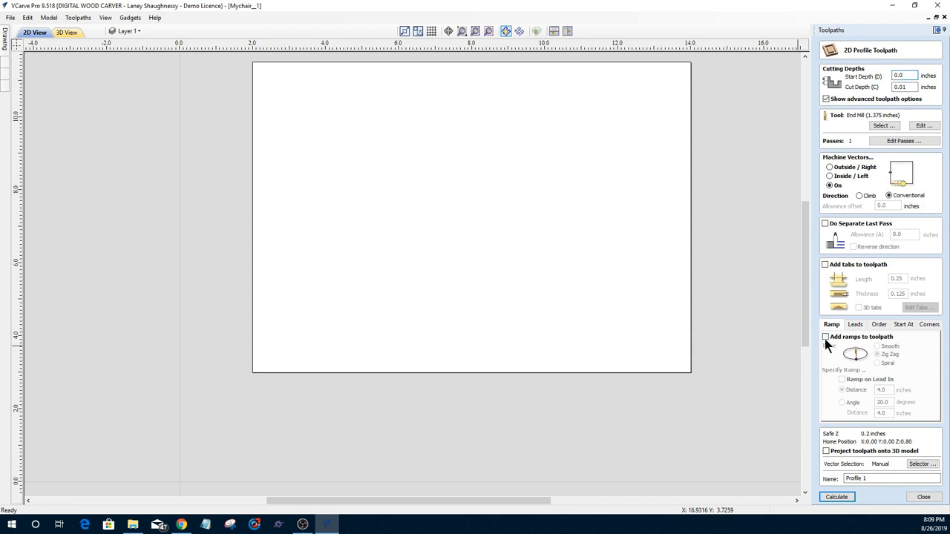
click(825, 338)
click(880, 347)
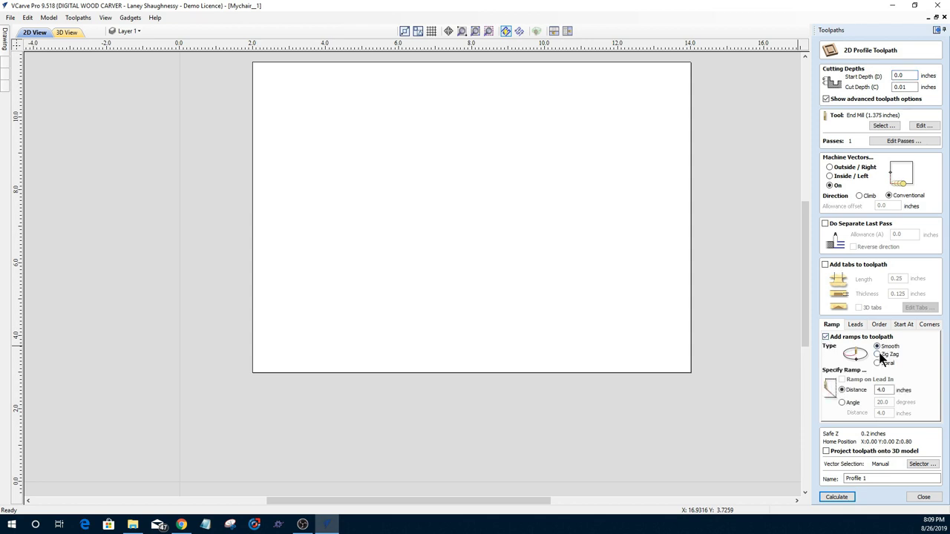
click(878, 355)
click(877, 364)
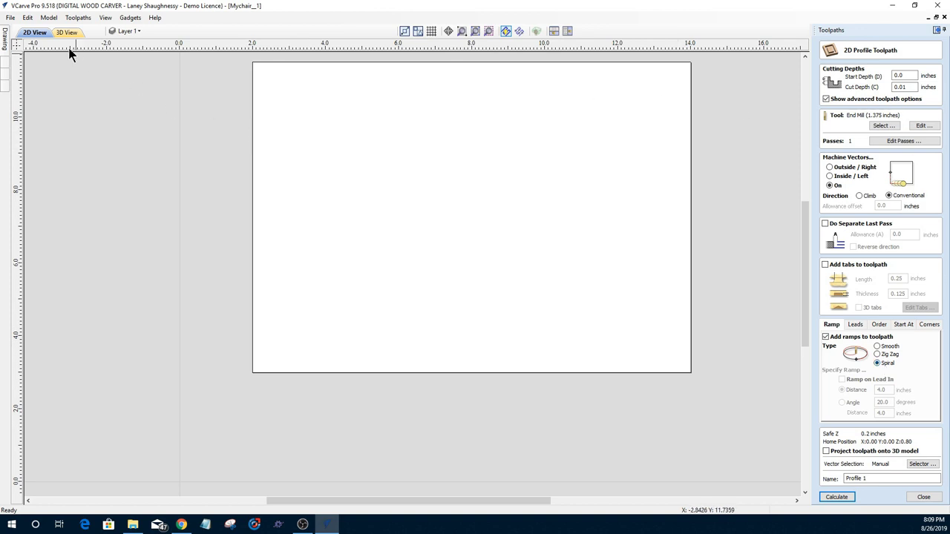
- Draw a 4.2-inch circle on the sheet
mouse_move(6, 46)
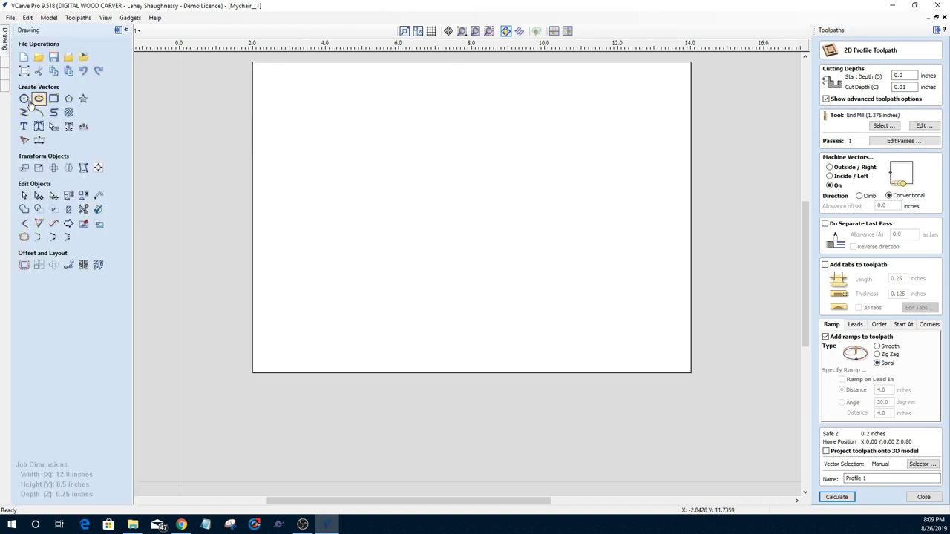
click(126, 30)
key(c)
mouse_move(567, 180)
mouse_down()
mouse_move(643, 248)
mouse_move(628, 227)
mouse_up()
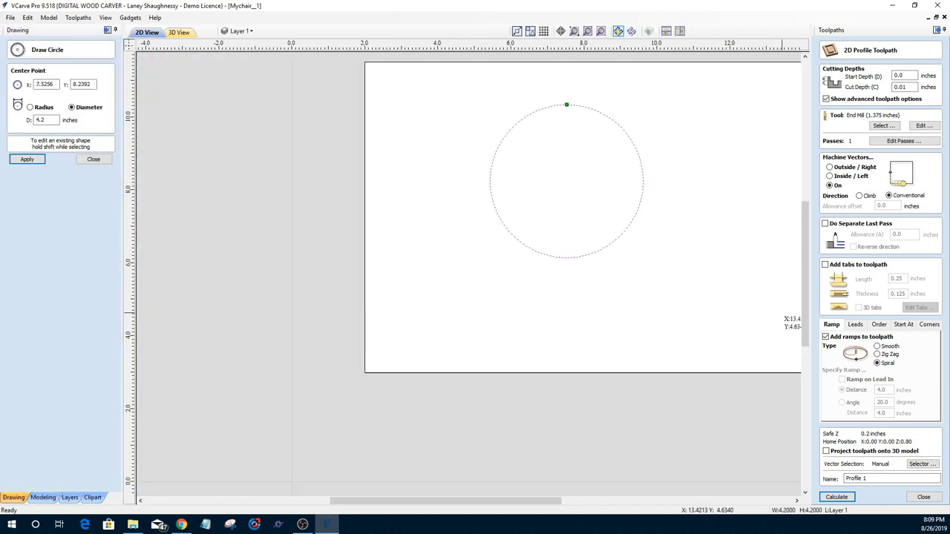
- Set the profile to cut outside the circle, 0.75 in deep, with the 0.25 in end mill
click(830, 170)
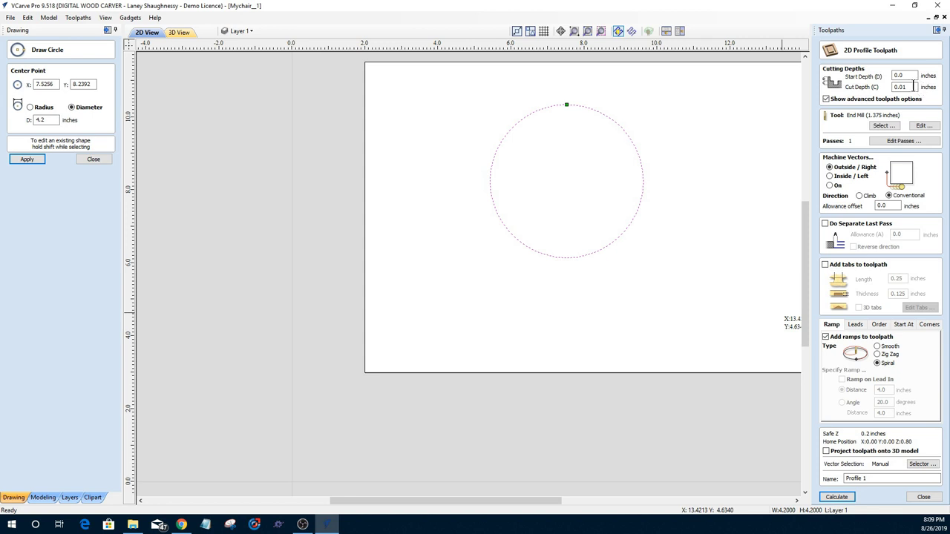
double_click(900, 87)
text(.75)
click(883, 125)
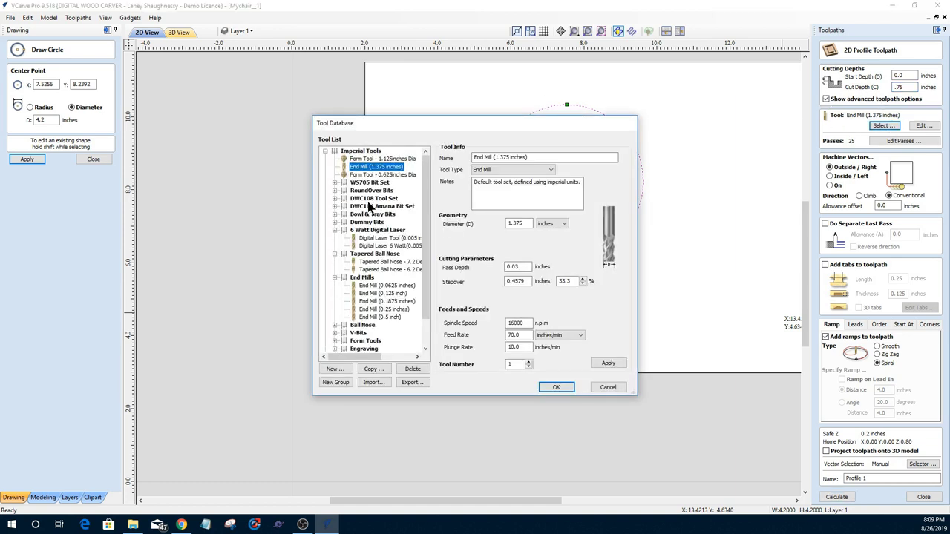
click(375, 309)
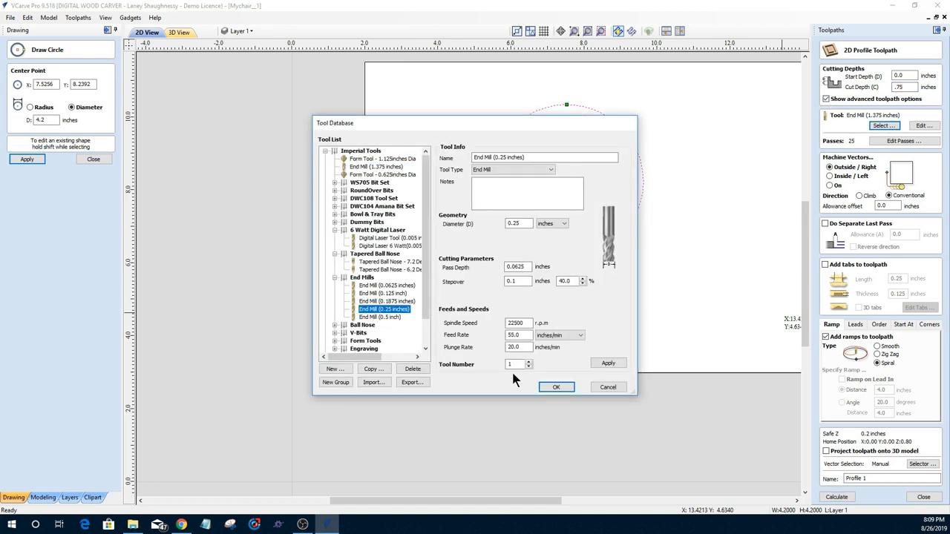
click(556, 388)
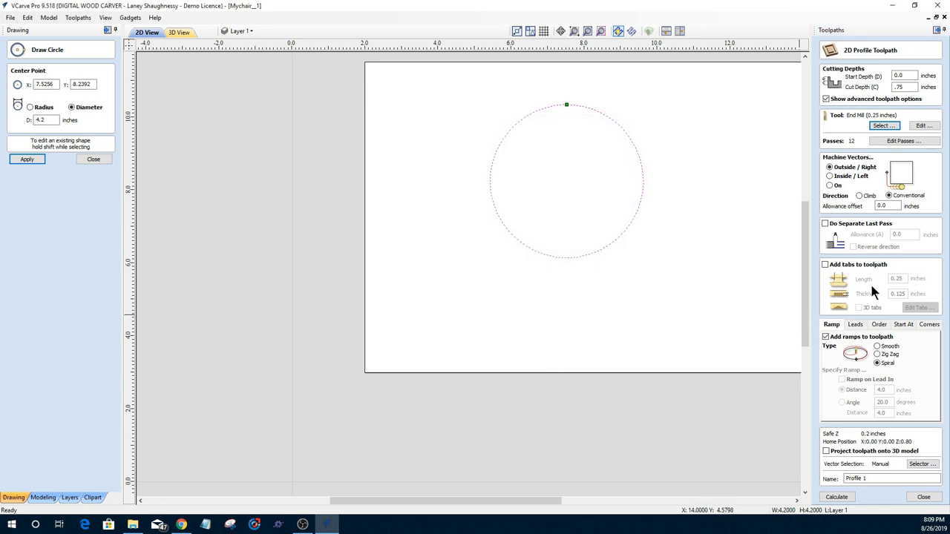
- Use a Zig Zag ramp with 1-inch distance and calculate the profile toolpath
click(877, 355)
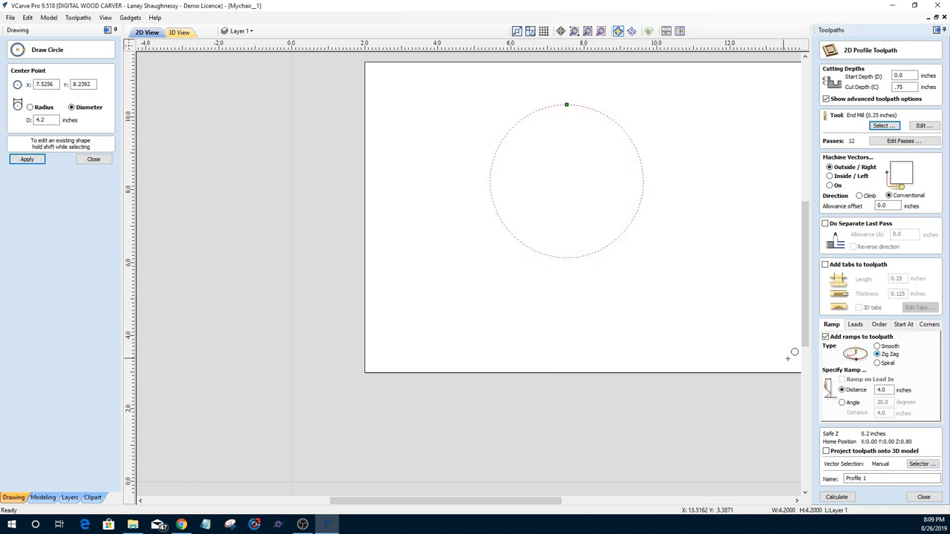
double_click(883, 390)
text(1)
click(839, 498)
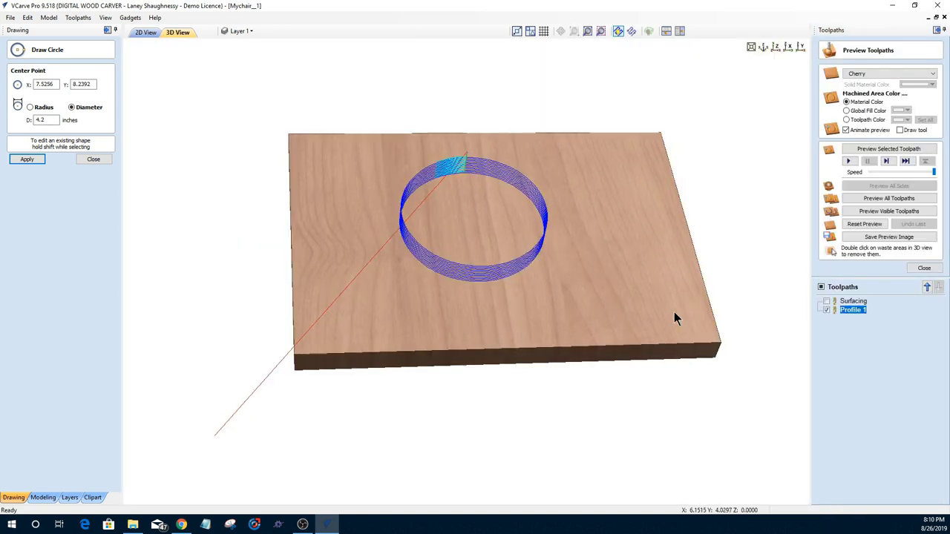
drag(674, 316, 495, 397)
scroll(539, 429, up, 10)
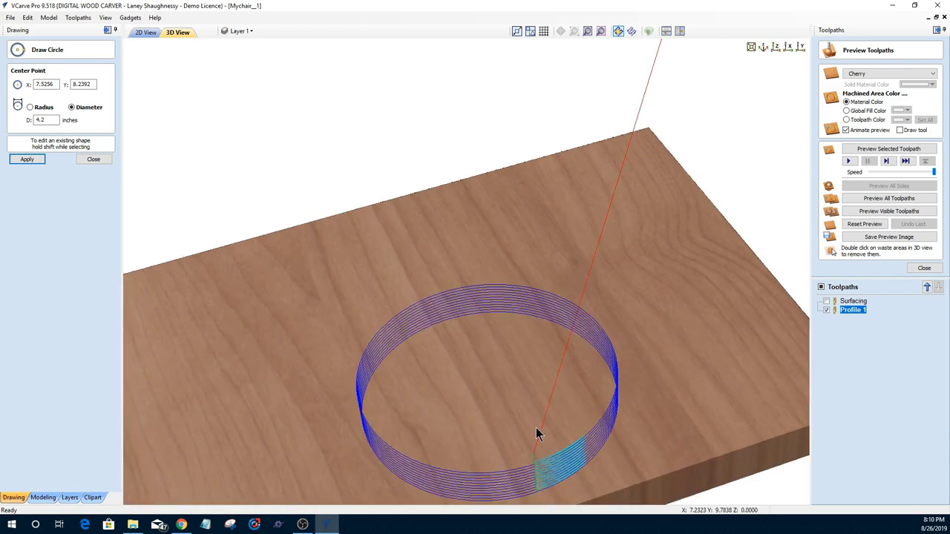
scroll(498, 148, down, 5)
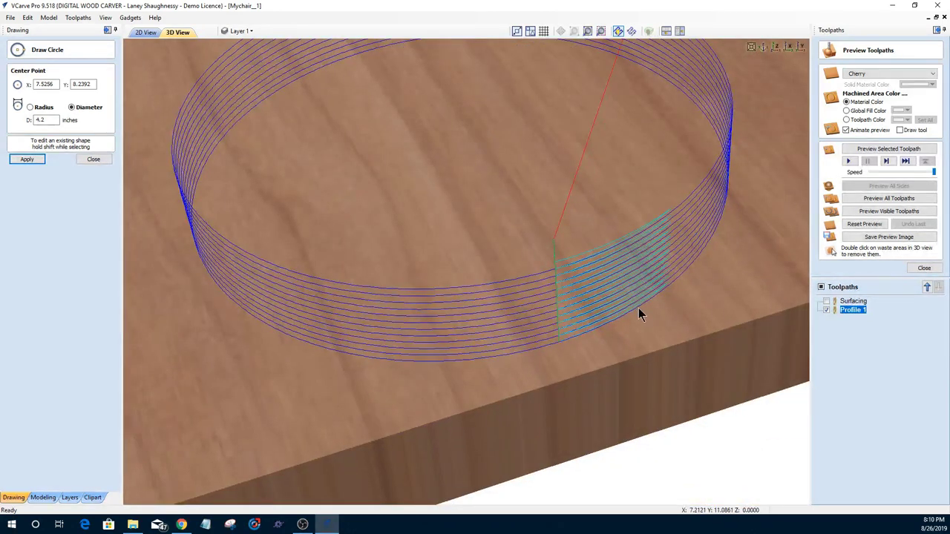
scroll(639, 308, up, 6)
drag(612, 262, 350, 189)
scroll(349, 189, up, 2)
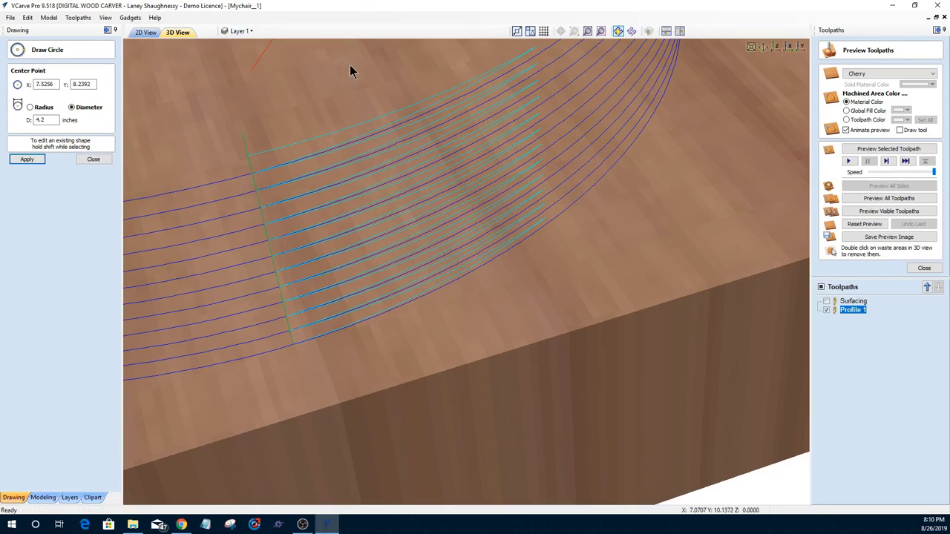
drag(257, 242, 414, 197)
drag(760, 390, 602, 344)
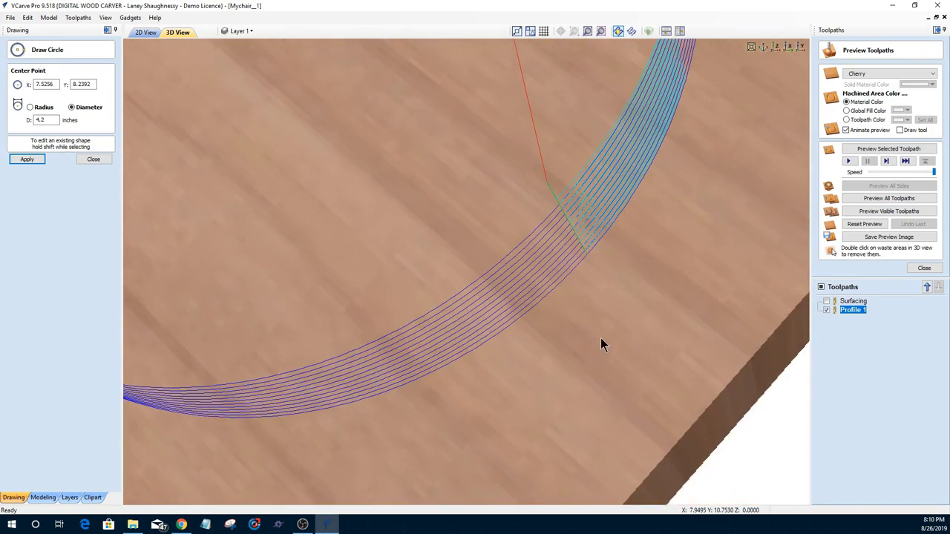
drag(643, 216, 398, 403)
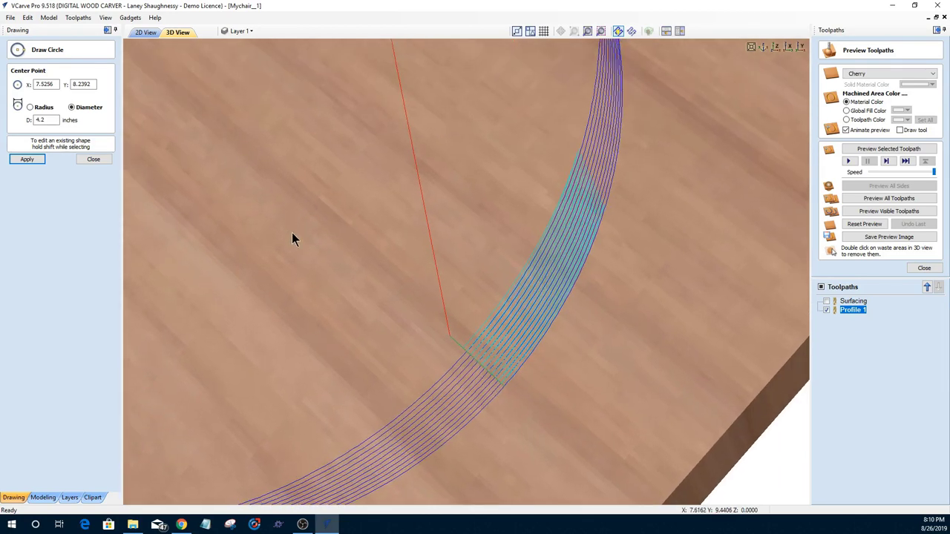
drag(515, 290, 514, 112)
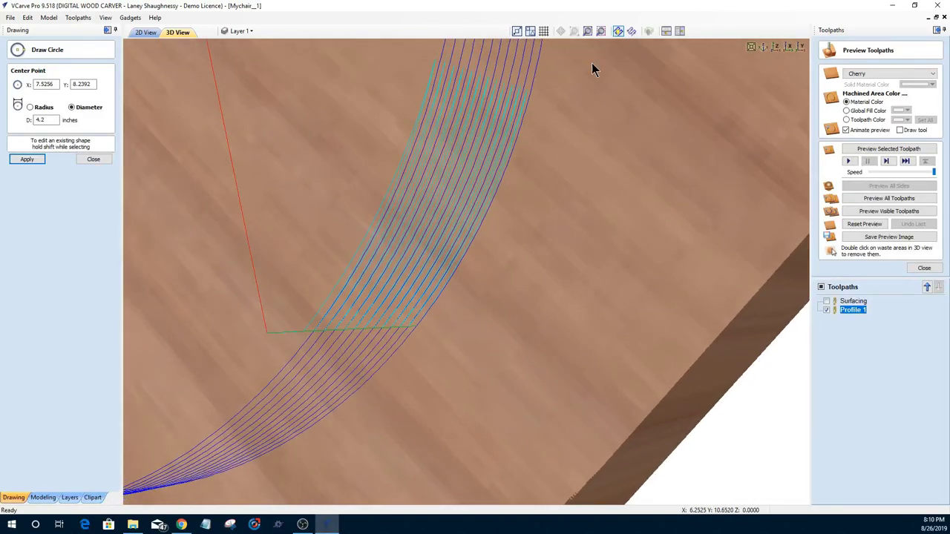
drag(591, 66, 543, 112)
click(775, 47)
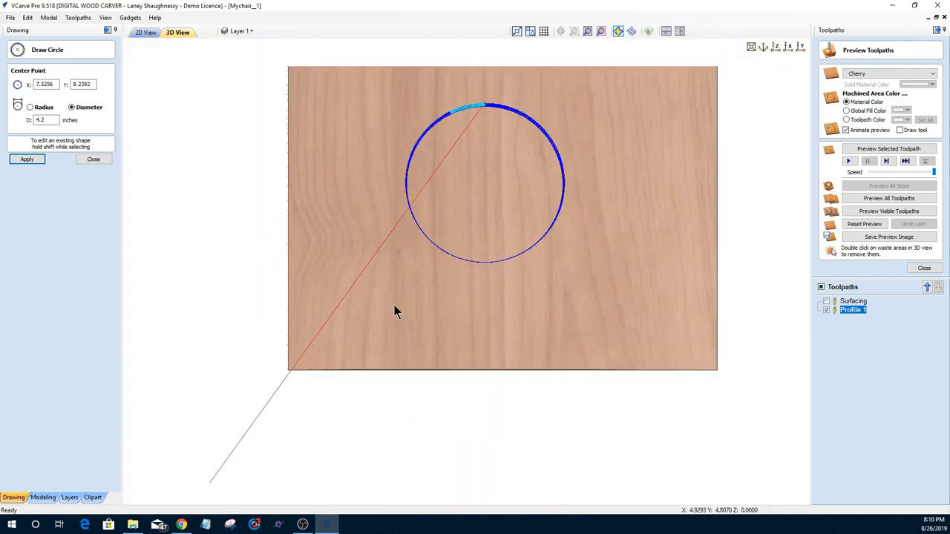
drag(394, 307, 490, 26)
drag(450, 48, 391, 157)
drag(333, 292, 584, 263)
scroll(358, 341, up, 3)
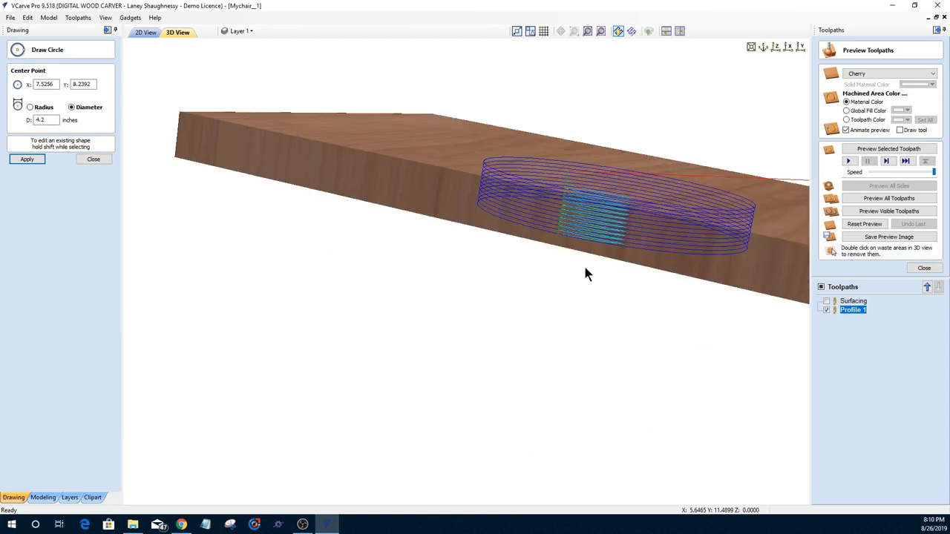
scroll(632, 238, up, 3)
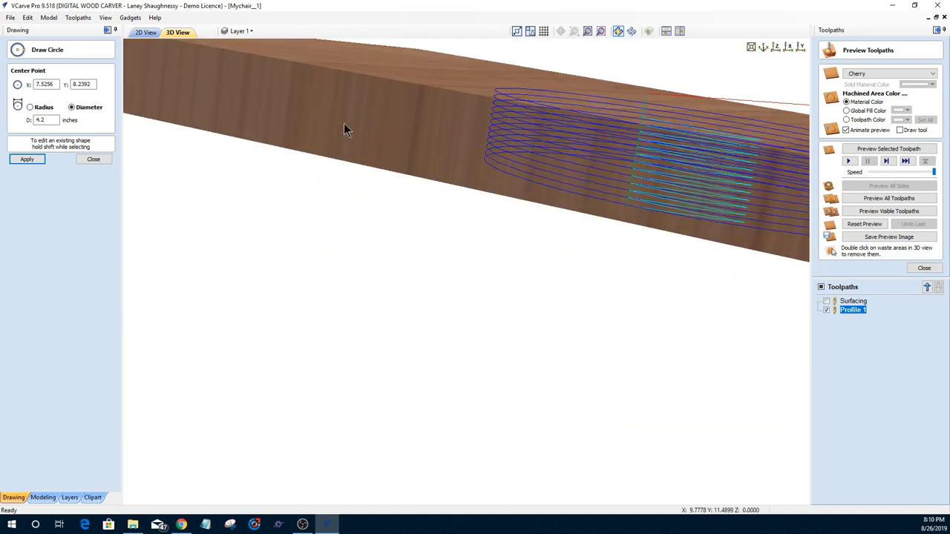
drag(343, 123, 405, 181)
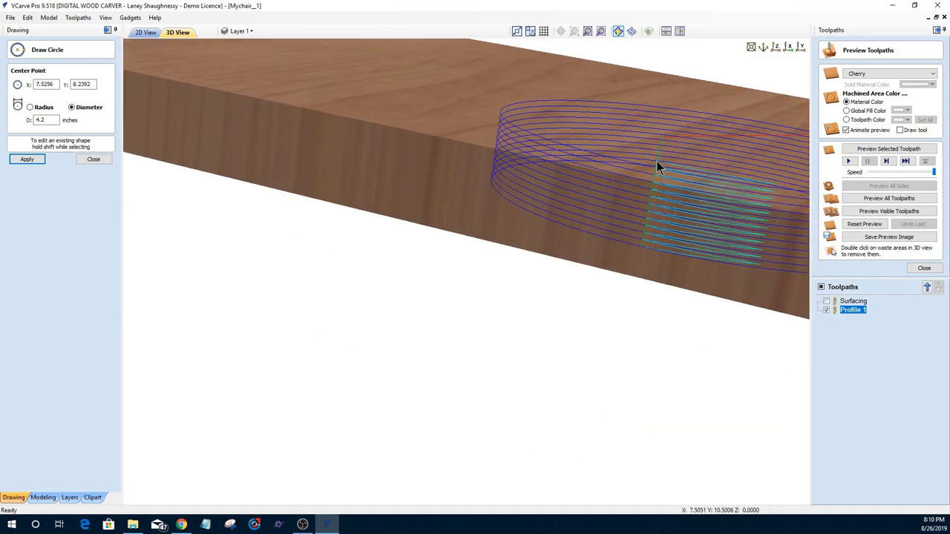
scroll(480, 220, down, 3)
scroll(482, 221, up, 1)
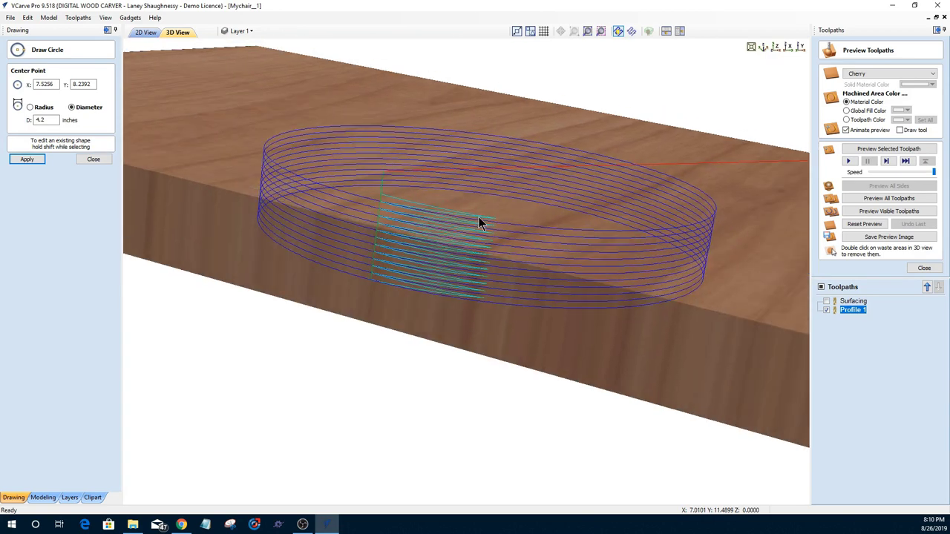
scroll(427, 256, up, 3)
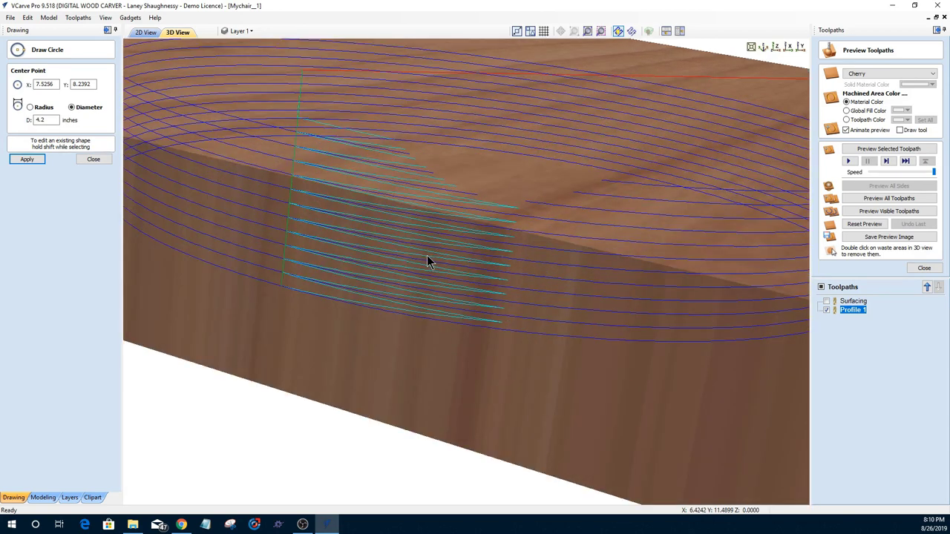
scroll(427, 262, down, 2)
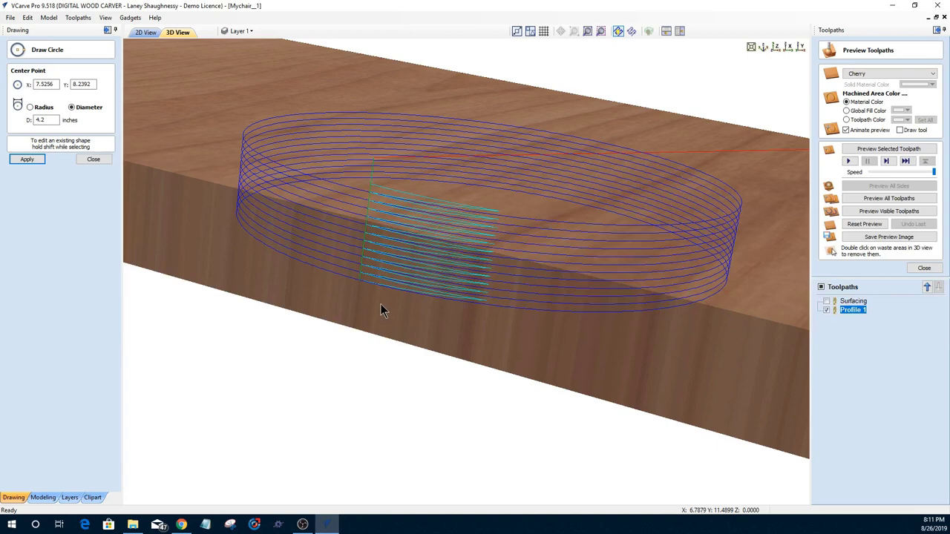
- Switch Profile 1's ramp type to Spiral and recalculate the toolpath
double_click(852, 310)
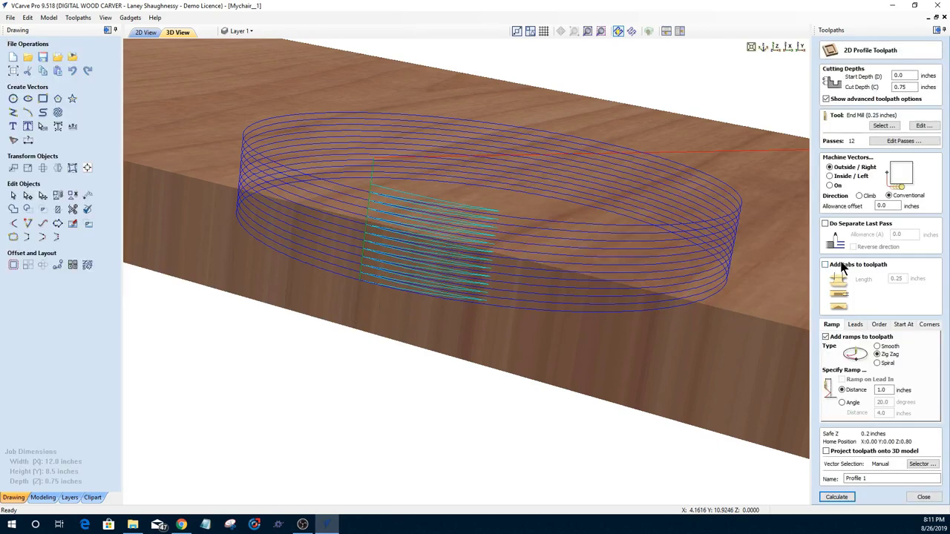
click(877, 363)
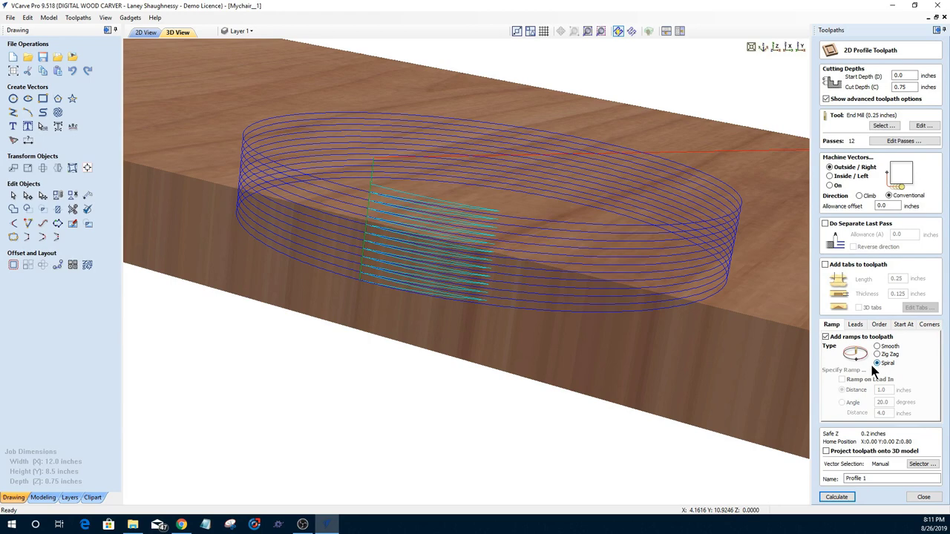
click(836, 497)
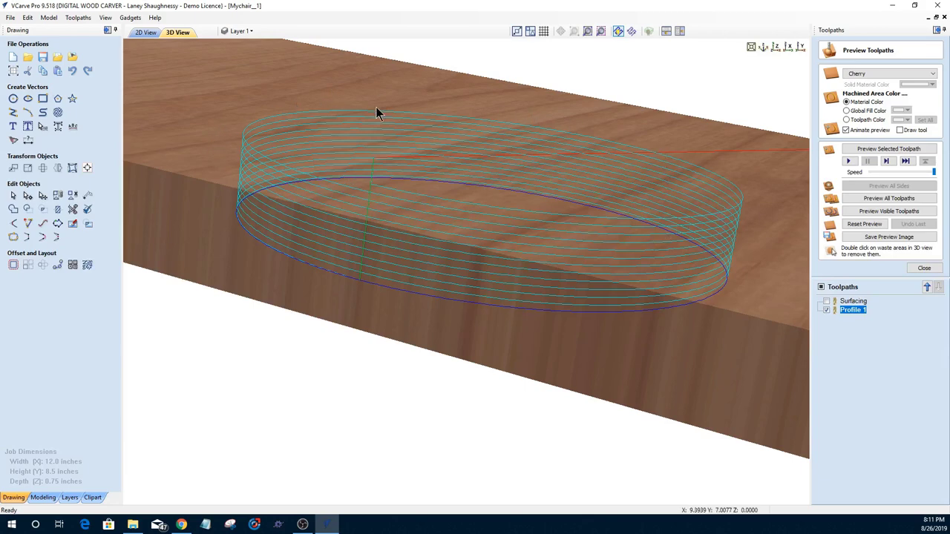
- Turn the toolpath preview animation speed down to its minimum
drag(445, 379, 472, 466)
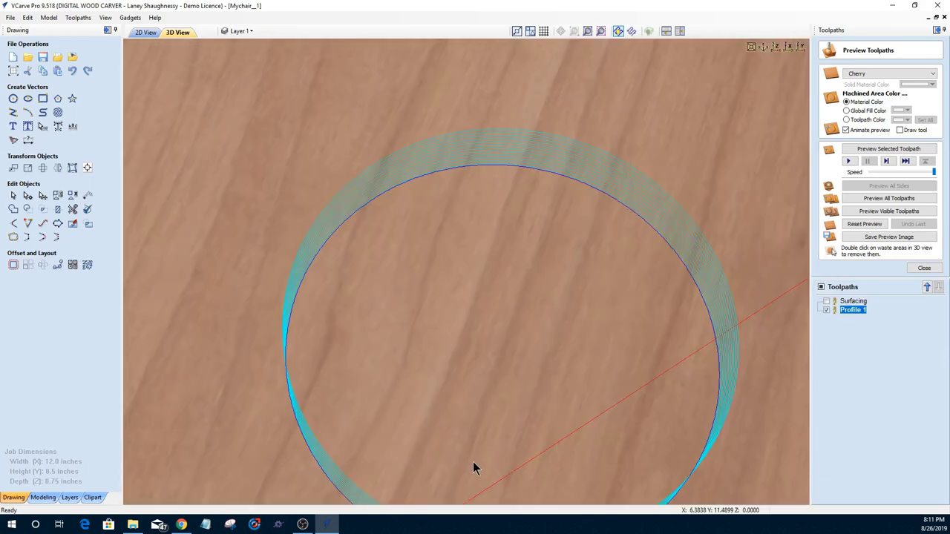
scroll(377, 353, down, 1)
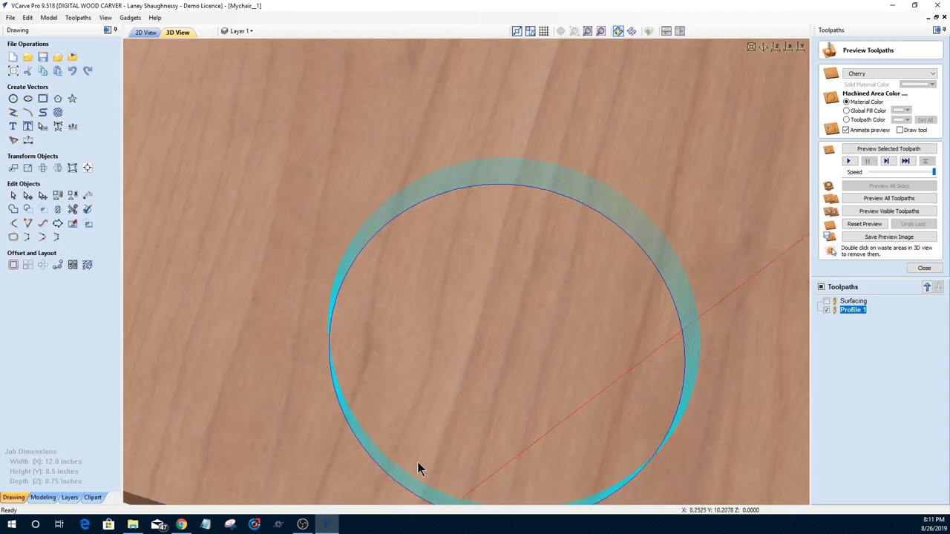
key(0)
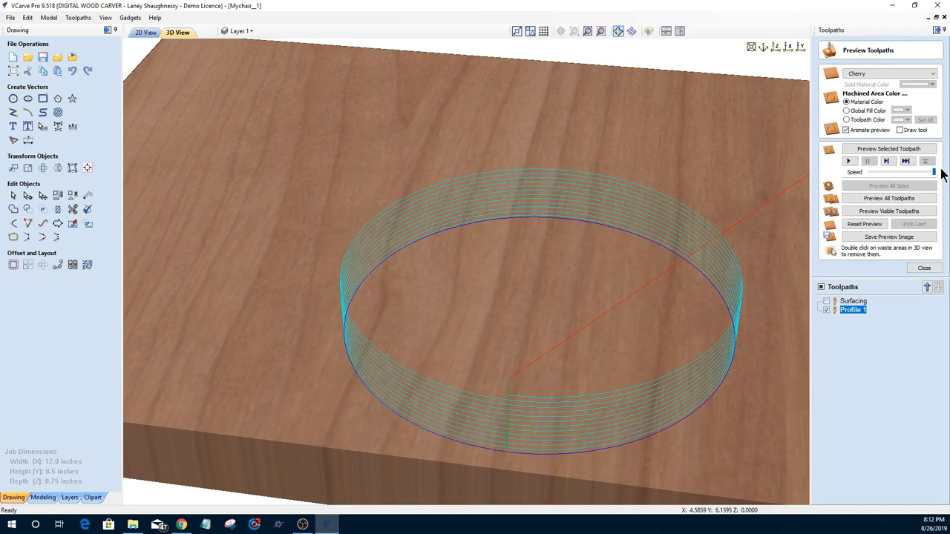
drag(933, 171, 841, 183)
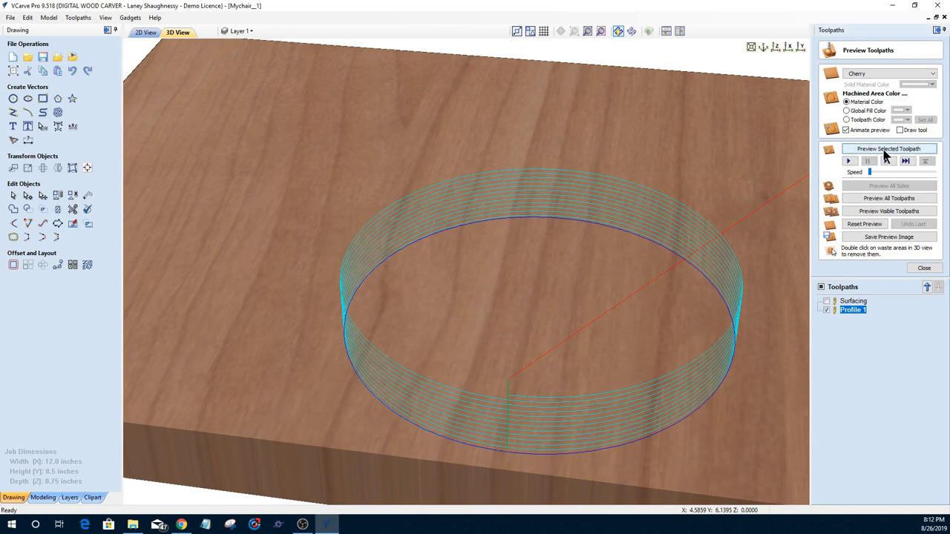
- With Draw tool ticked, run the Profile 1 preview simulation on the cherry board
click(901, 130)
click(883, 149)
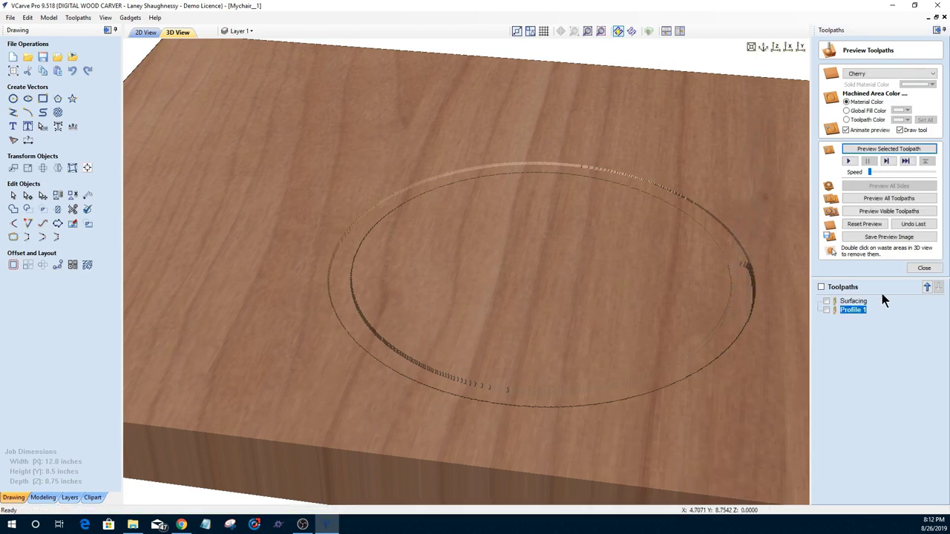
- Set Profile 1's 0.25 in end mill plunge rate to 55 inches/min
double_click(867, 310)
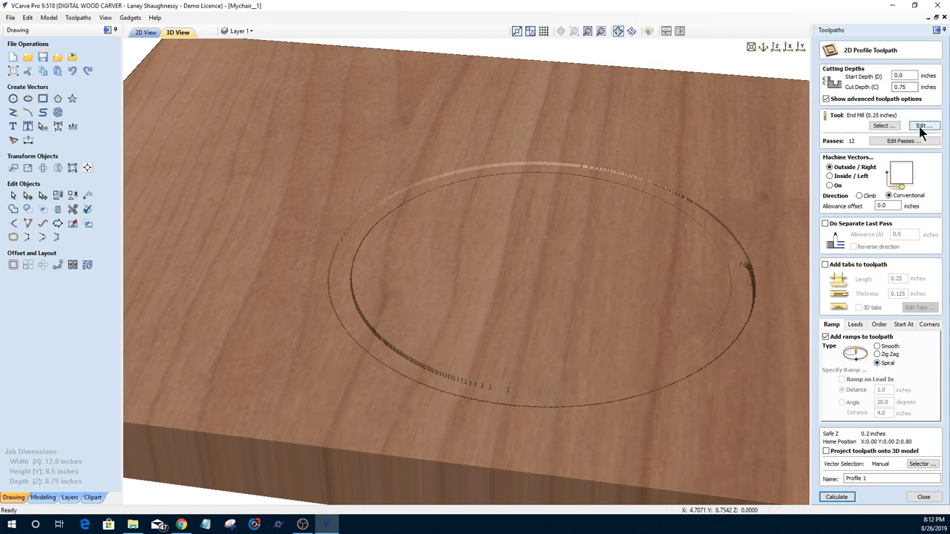
click(922, 127)
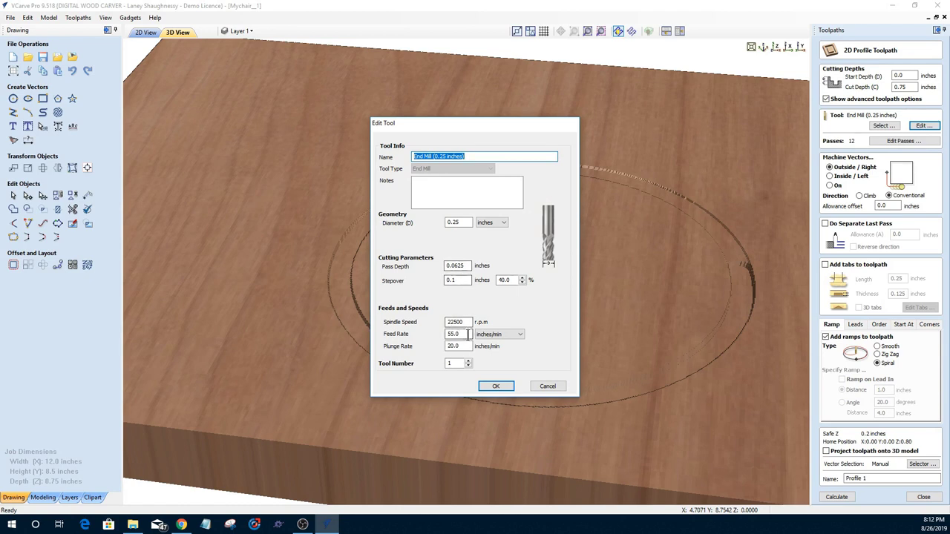
drag(468, 334, 448, 346)
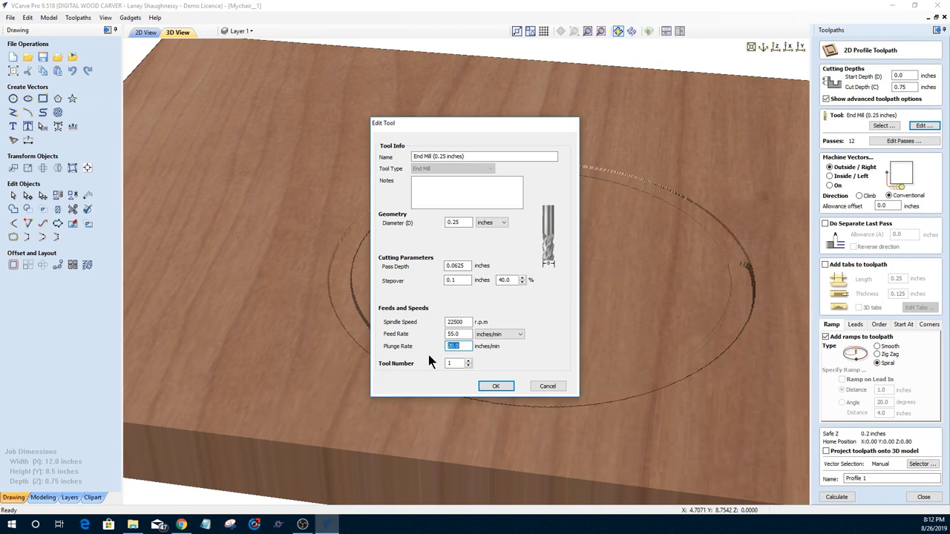
text(55)
click(502, 387)
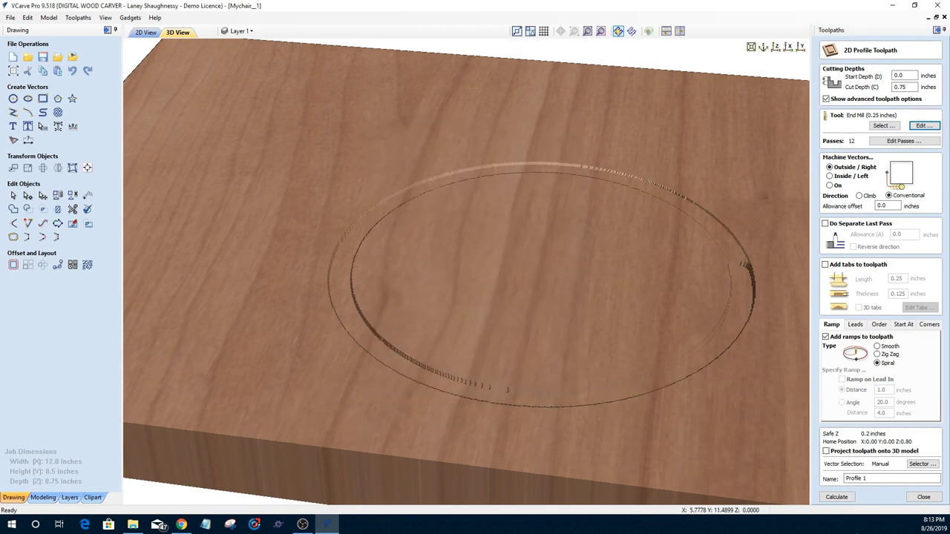
- Recalculate Profile 1, reset the preview, and simulate the ring cut into the cherry board
click(826, 498)
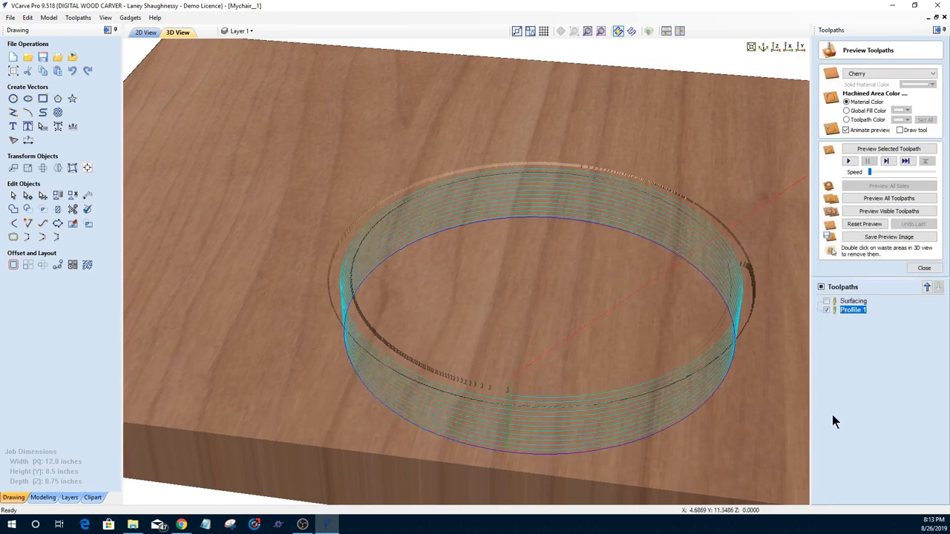
click(858, 224)
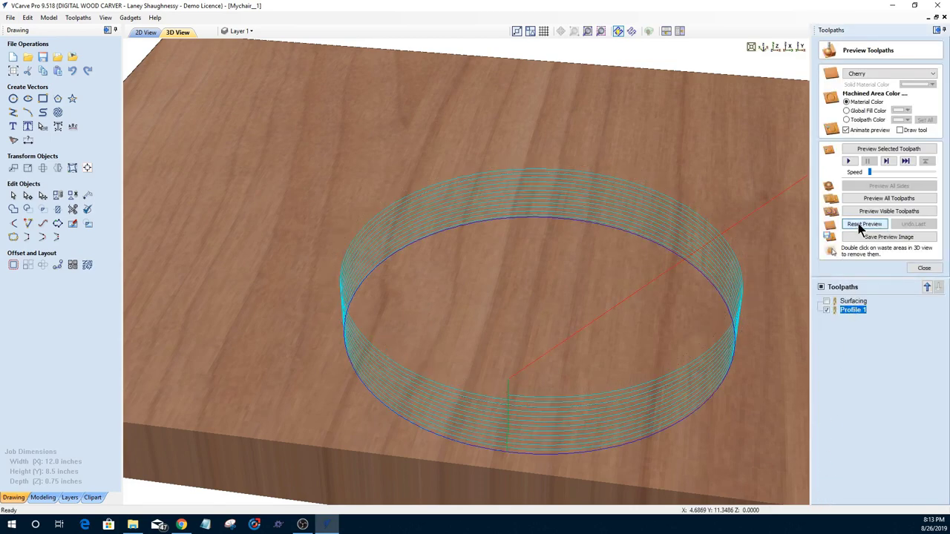
click(876, 148)
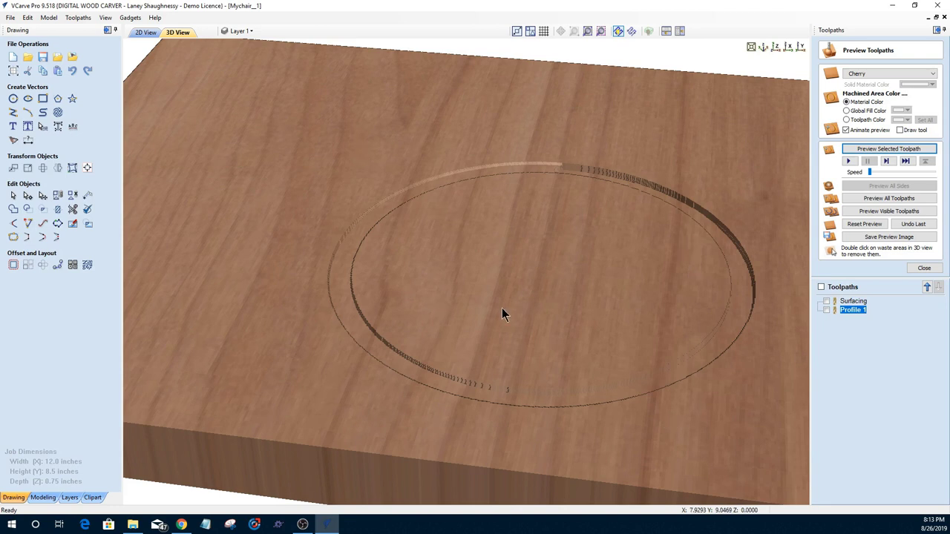
- Keep Profile 1's Spiral ramp, add a separate last pass with 0.03125 in allowance, and recalculate
double_click(854, 310)
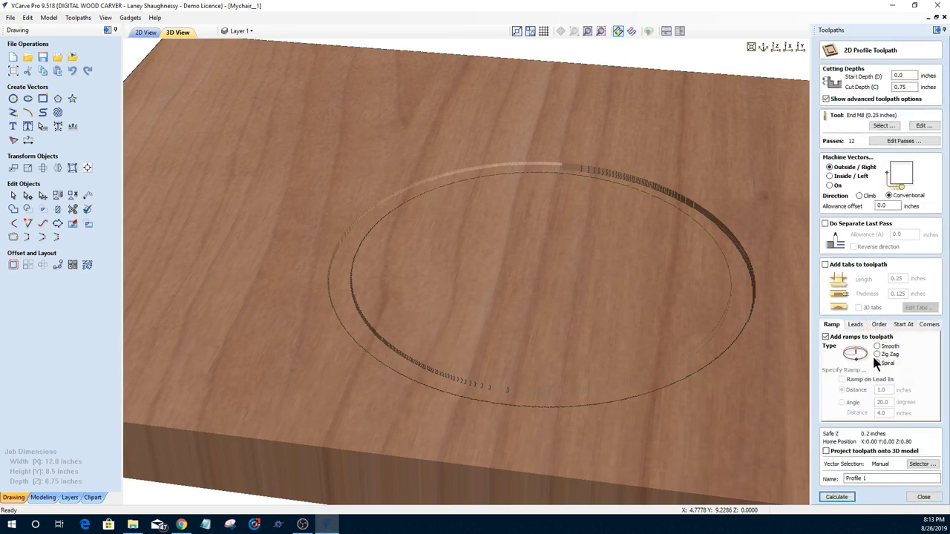
click(876, 362)
click(825, 224)
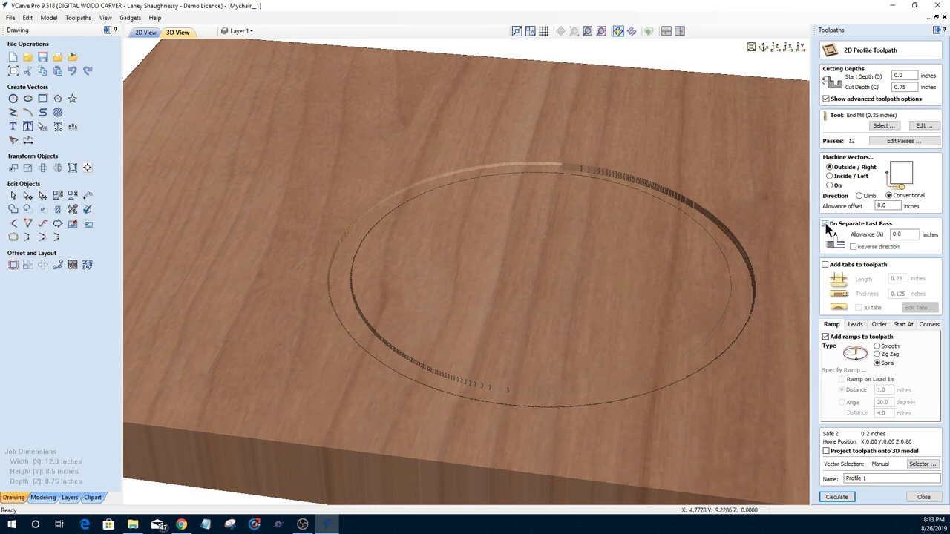
click(901, 236)
drag(904, 235, 887, 239)
text(.)
text(3125)
click(835, 498)
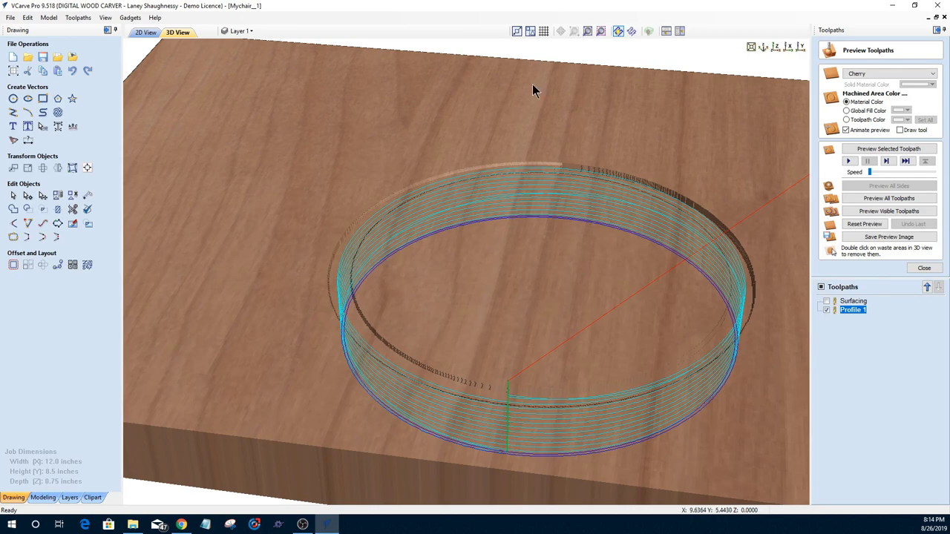
- Reset the simulation, inspect the 12 outside passes and final pass isometrically, then reopen Profile 1
click(870, 224)
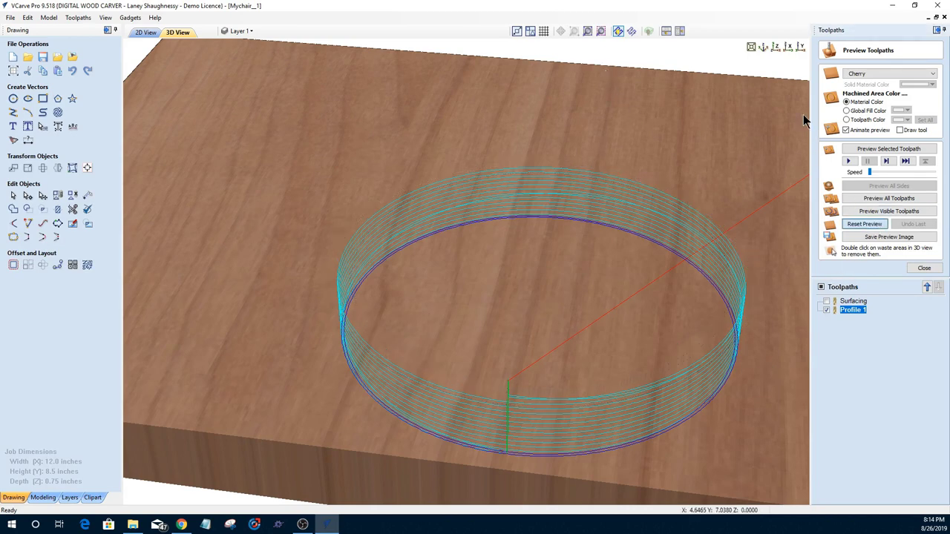
click(775, 46)
drag(760, 68, 401, 298)
scroll(504, 290, up, 1)
scroll(511, 265, up, 6)
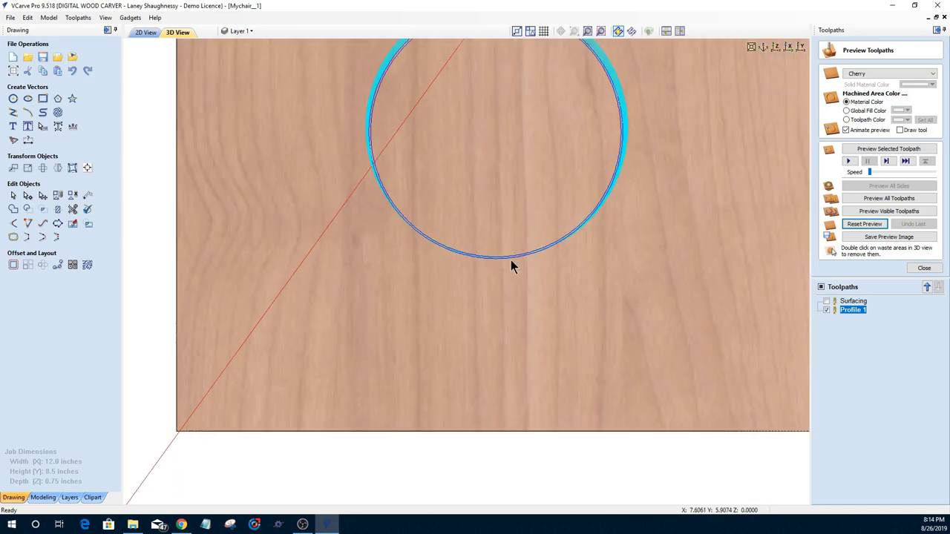
scroll(470, 467, down, 1)
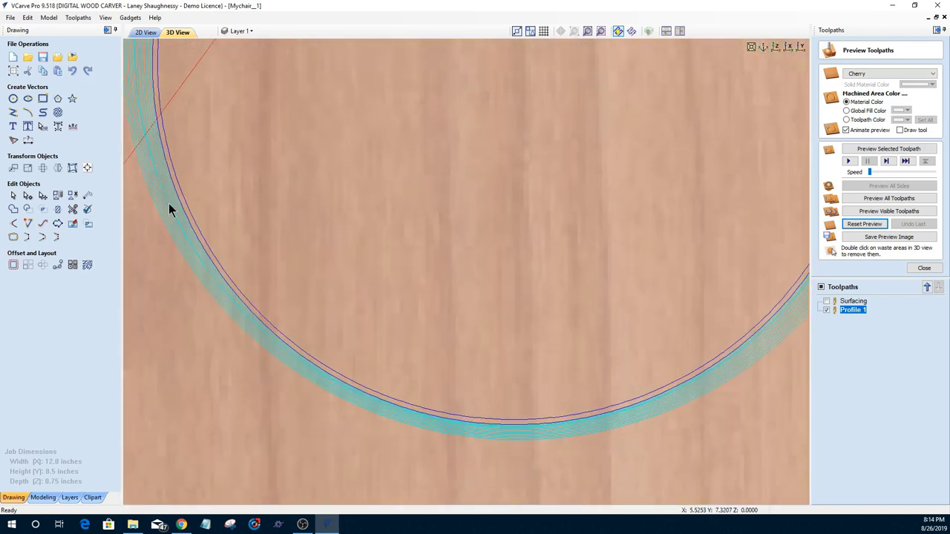
scroll(310, 336, down, 2)
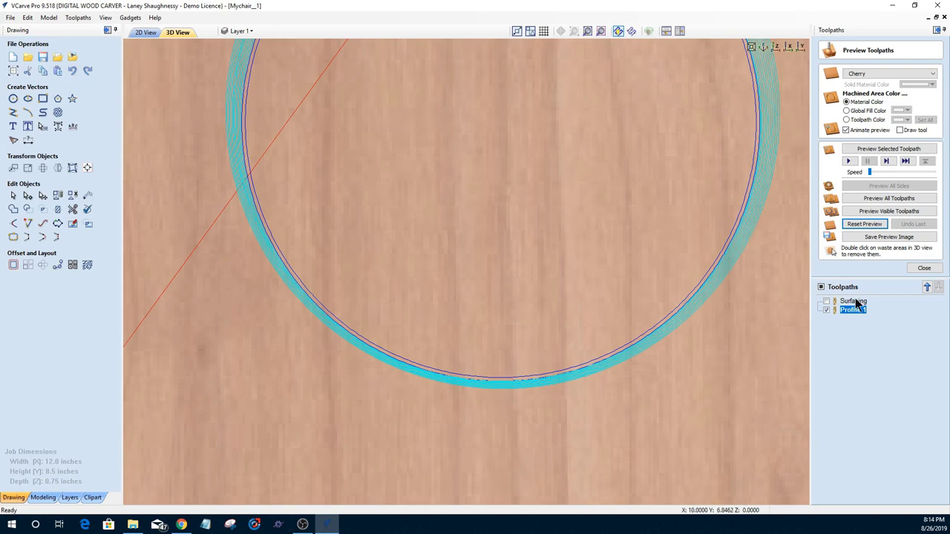
drag(658, 397, 664, 314)
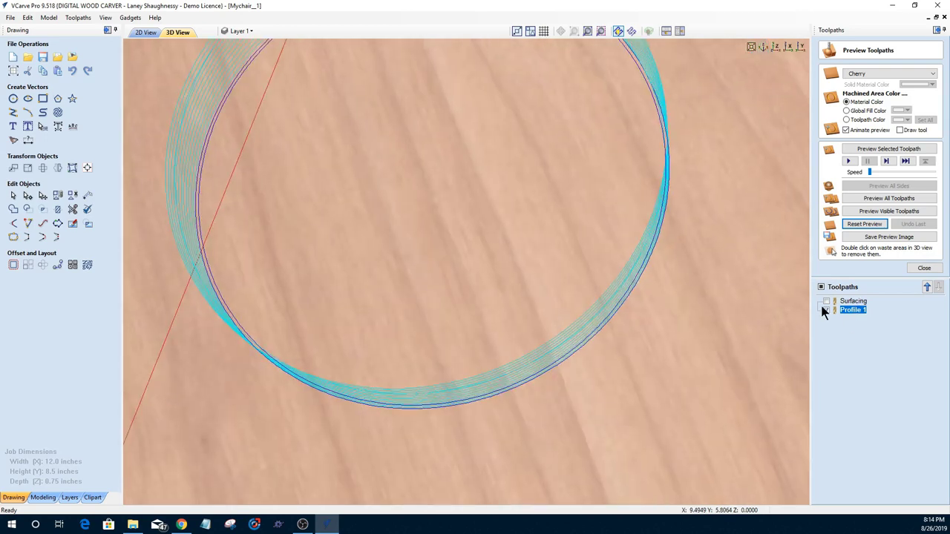
double_click(846, 310)
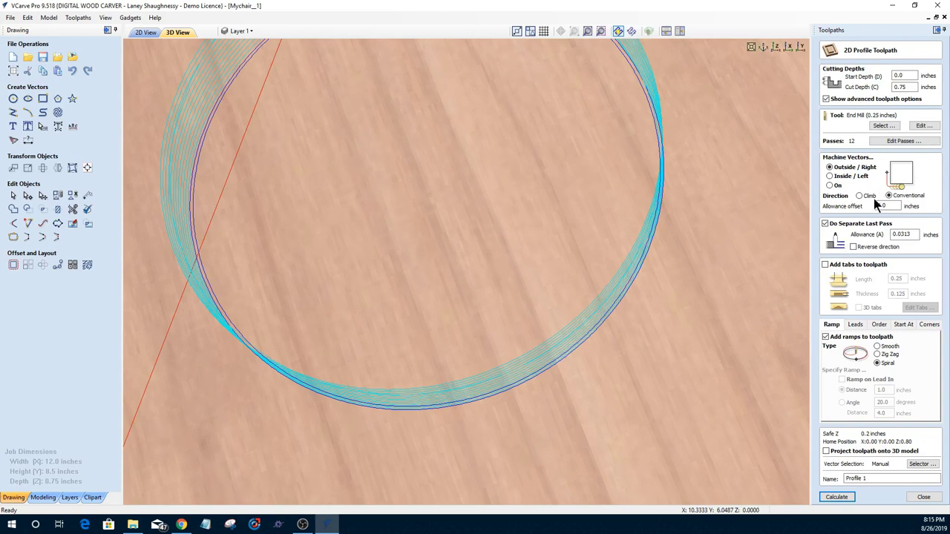
- Recalculate and preview Profile 1, then turn off its ramps and recalculate it
click(836, 496)
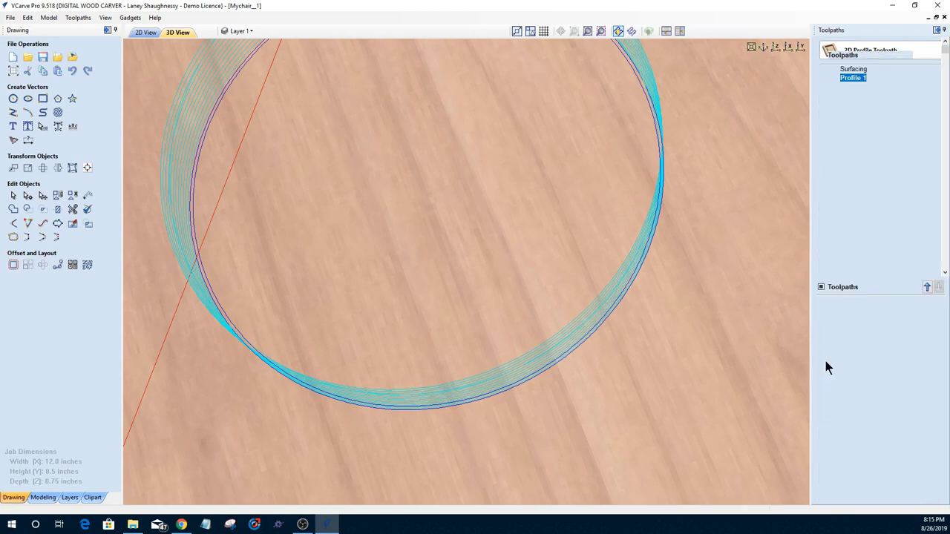
click(864, 151)
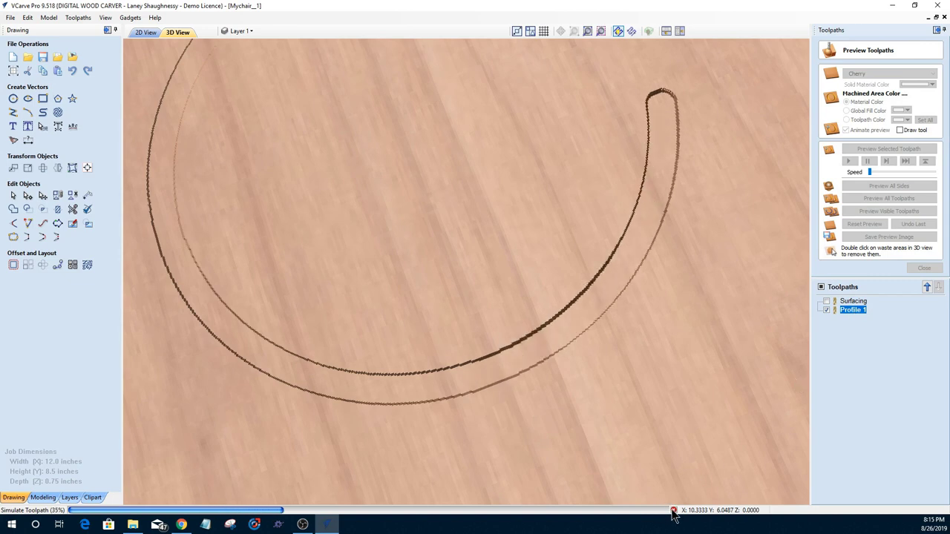
double_click(853, 310)
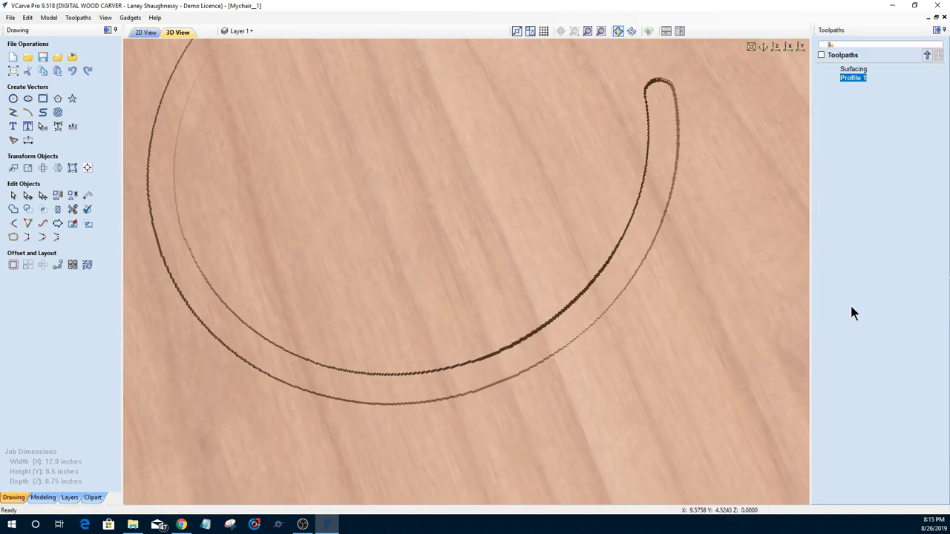
click(827, 338)
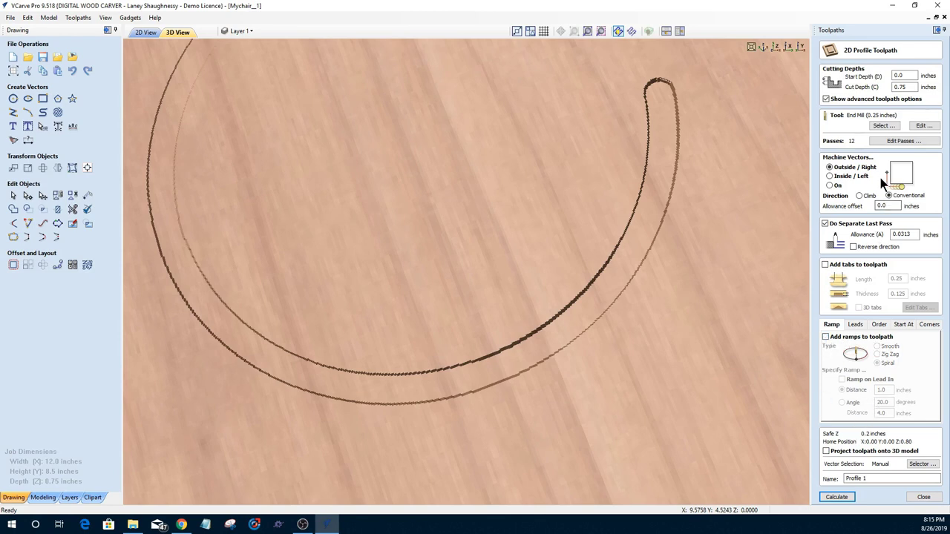
click(836, 497)
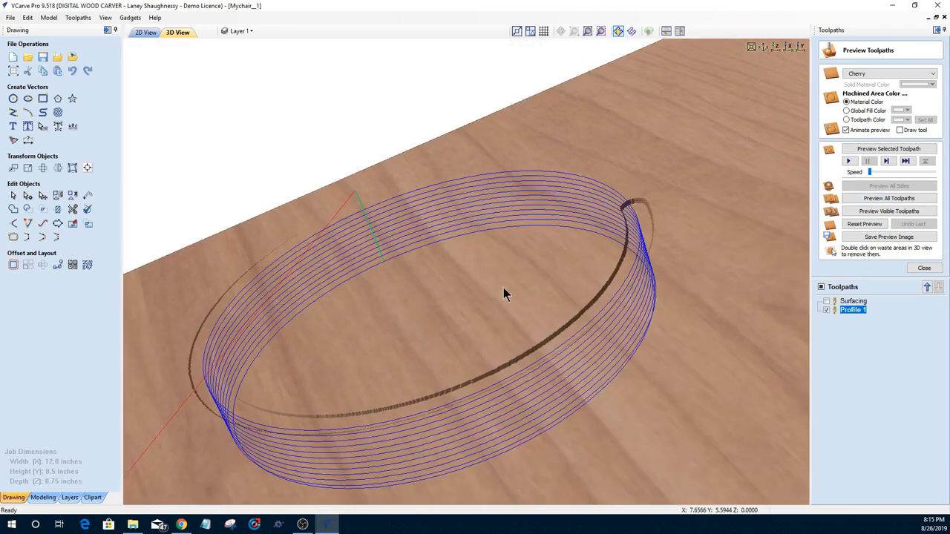
- Simulate the ramp-free Profile 1 at maximum speed and inspect the ring cut through the cherry board
click(881, 149)
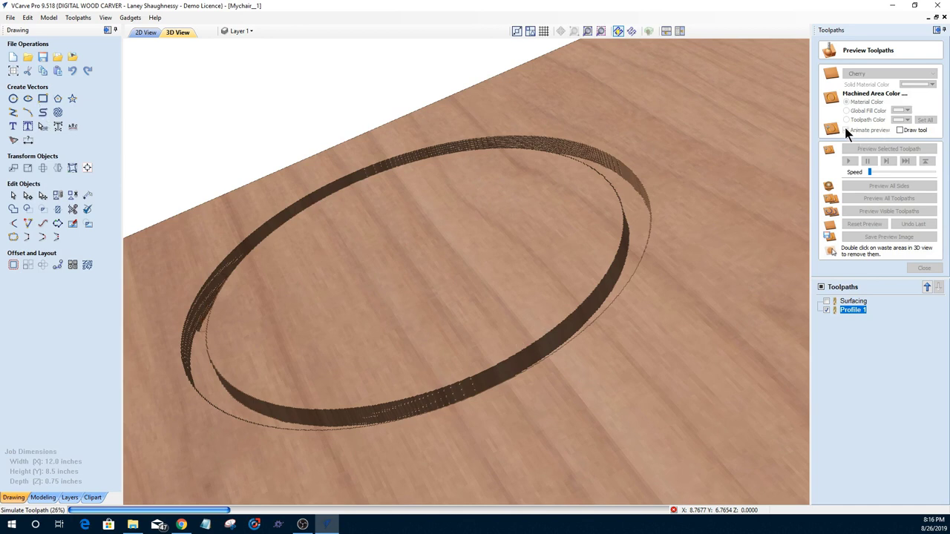
drag(870, 172, 934, 172)
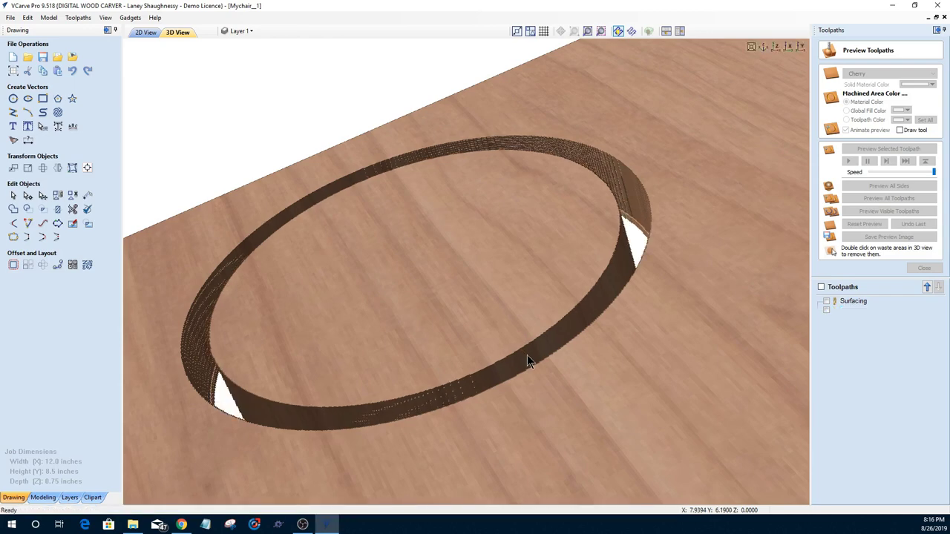
drag(557, 275, 581, 361)
scroll(581, 355, up, 2)
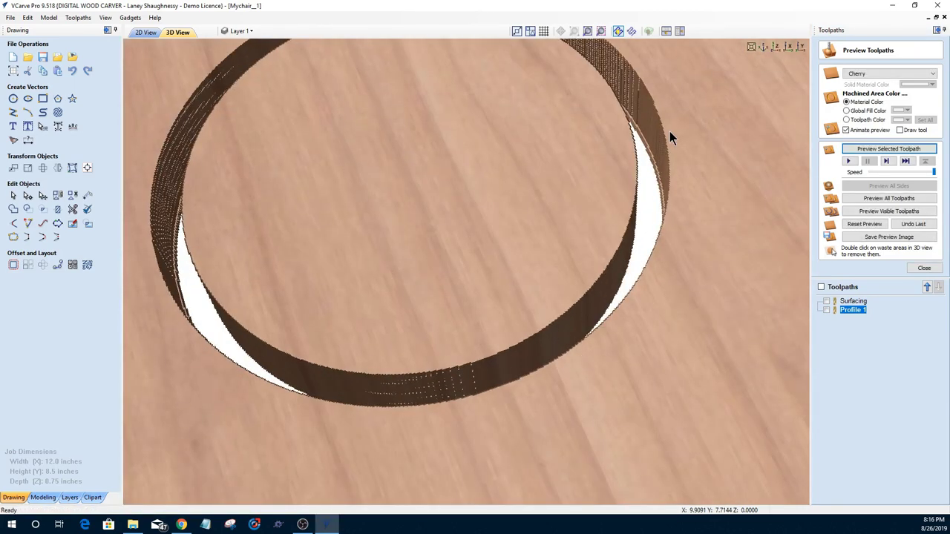
scroll(671, 132, up, 3)
drag(744, 196, 562, 287)
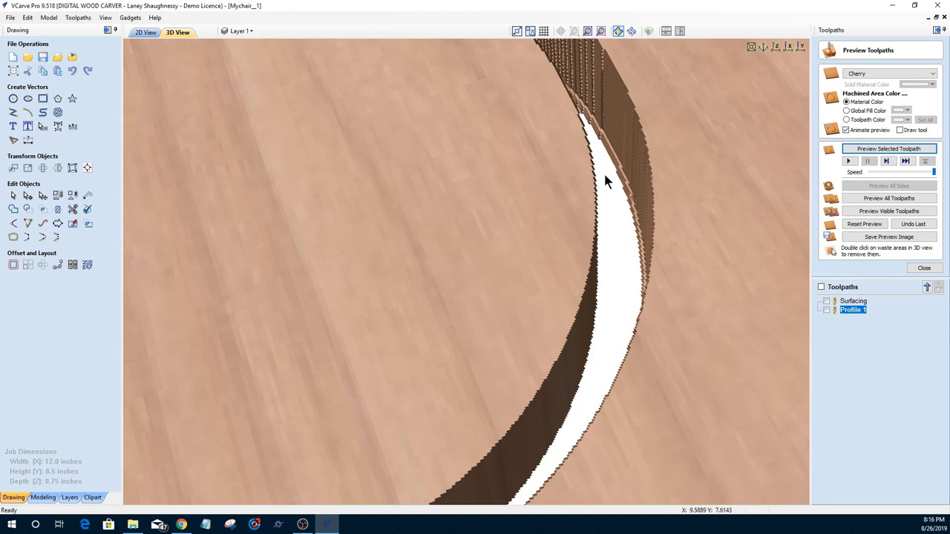
- Return to a top view of the whole board and reset the simulation preview
scroll(568, 262, down, 2)
scroll(640, 265, down, 2)
scroll(638, 260, down, 3)
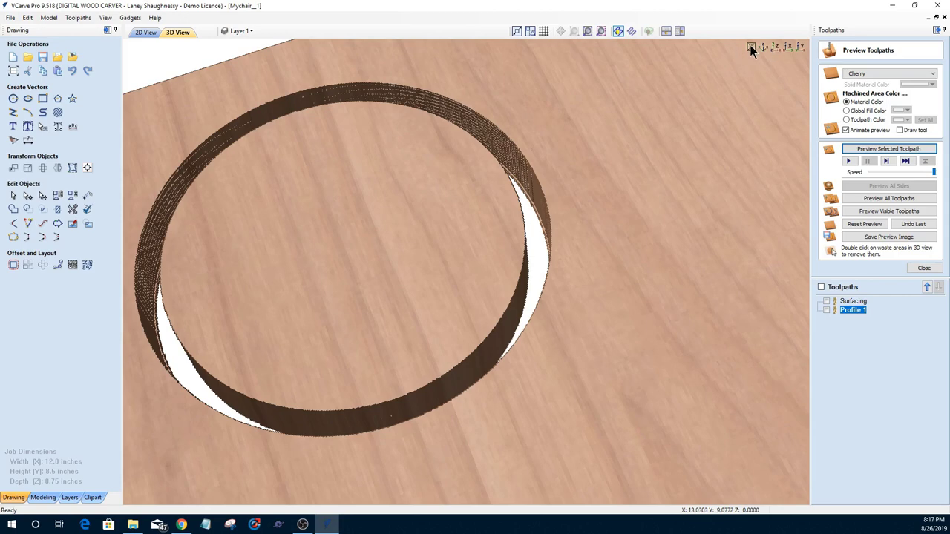
click(776, 47)
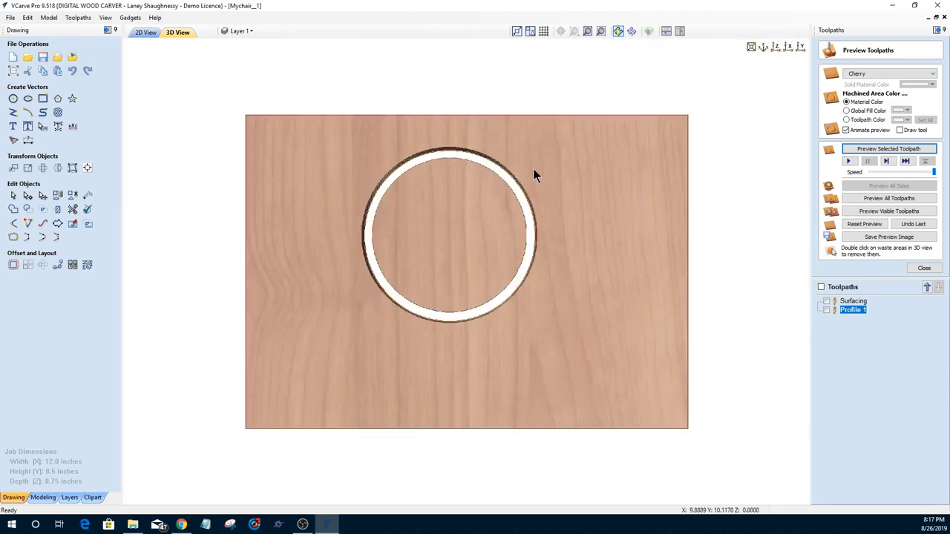
click(865, 224)
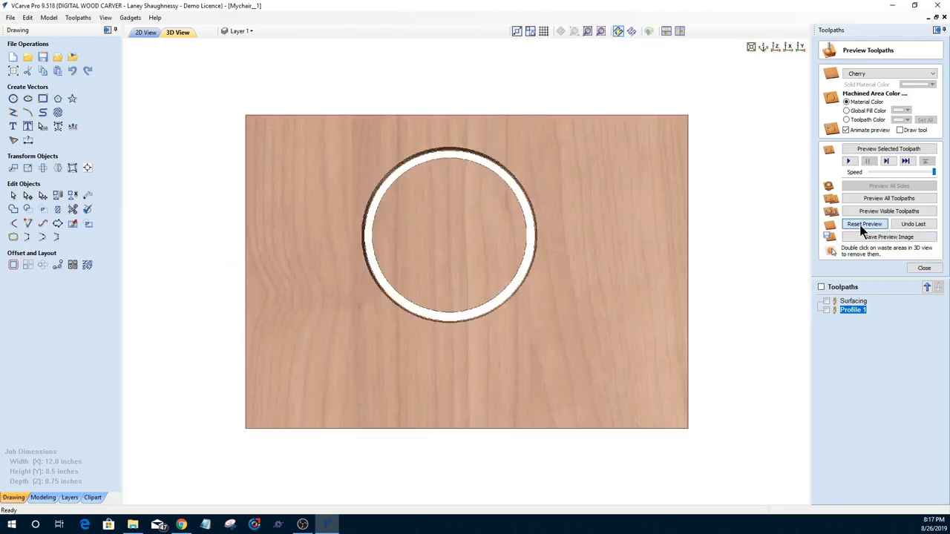
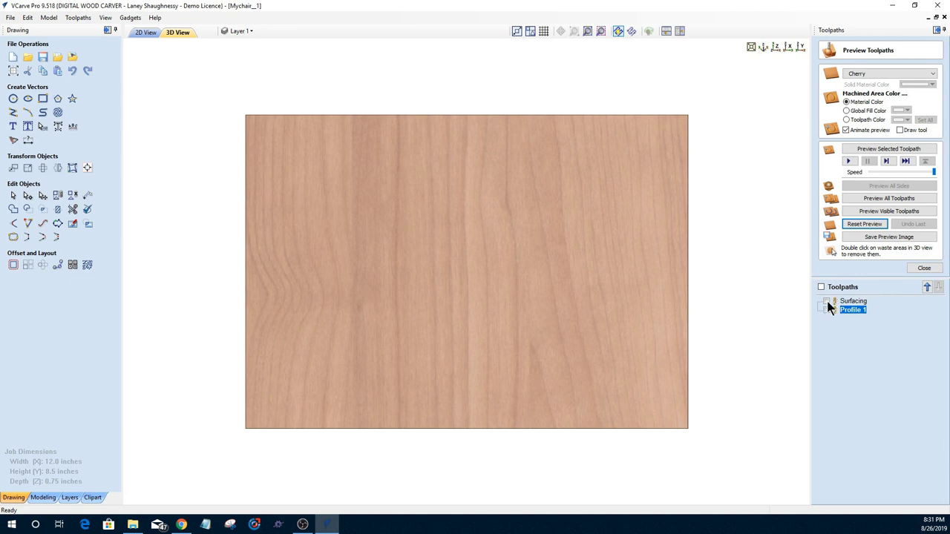
- Preview the Surfacing and Profile 1 circle toolpaths, then close the preview
click(827, 302)
click(826, 309)
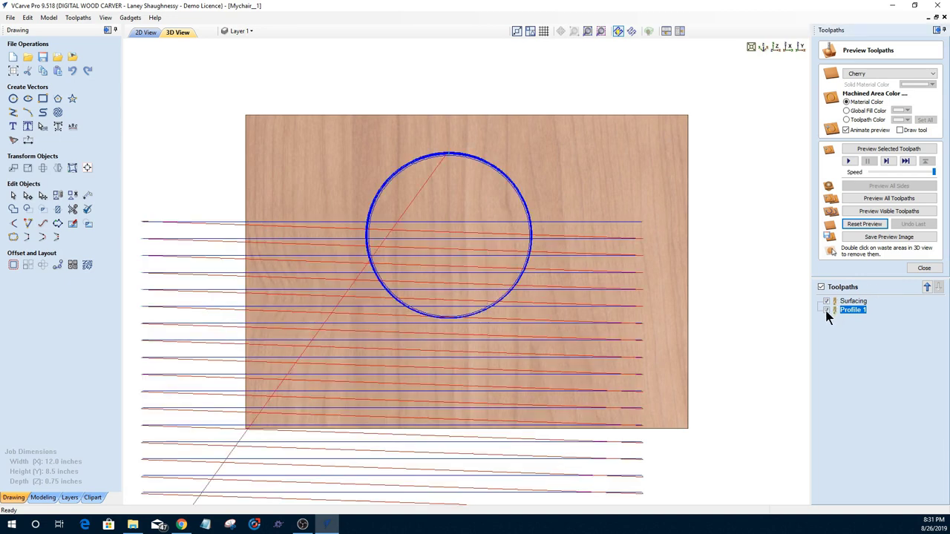
click(923, 269)
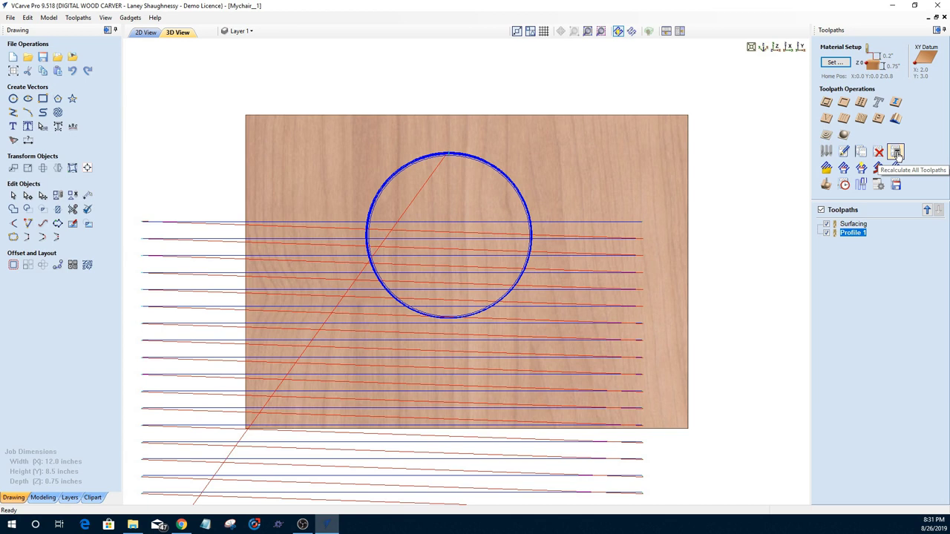
- Recalculate all toolpaths, acknowledge the Surfacing error, and go back to 2D View
click(896, 153)
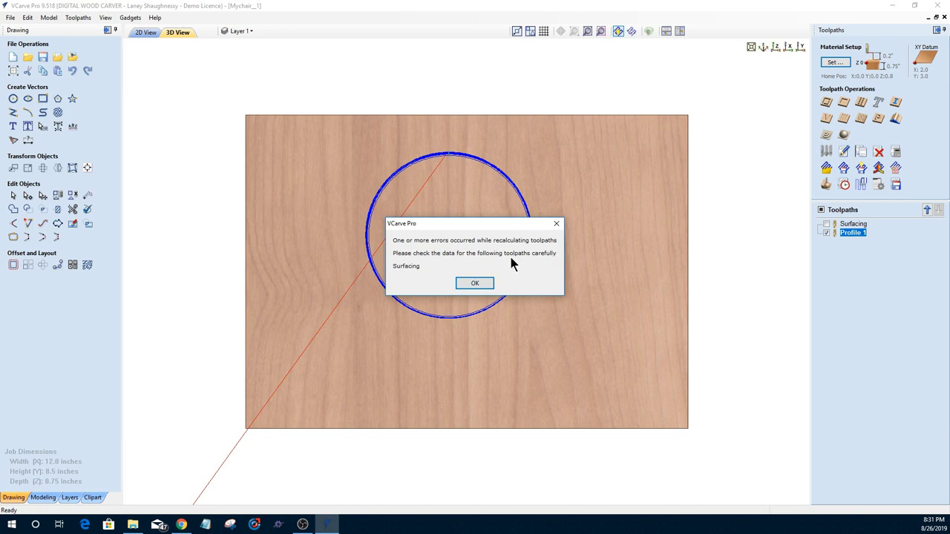
click(475, 284)
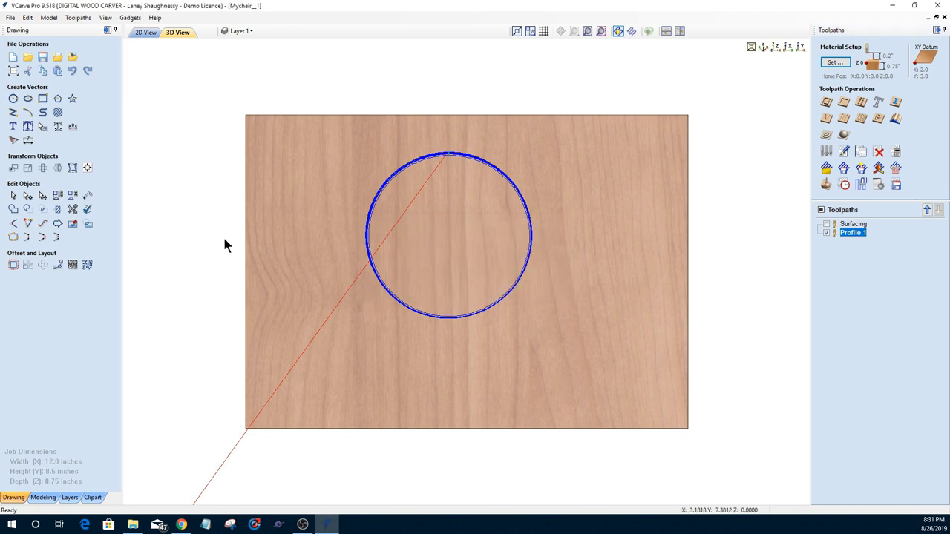
click(145, 32)
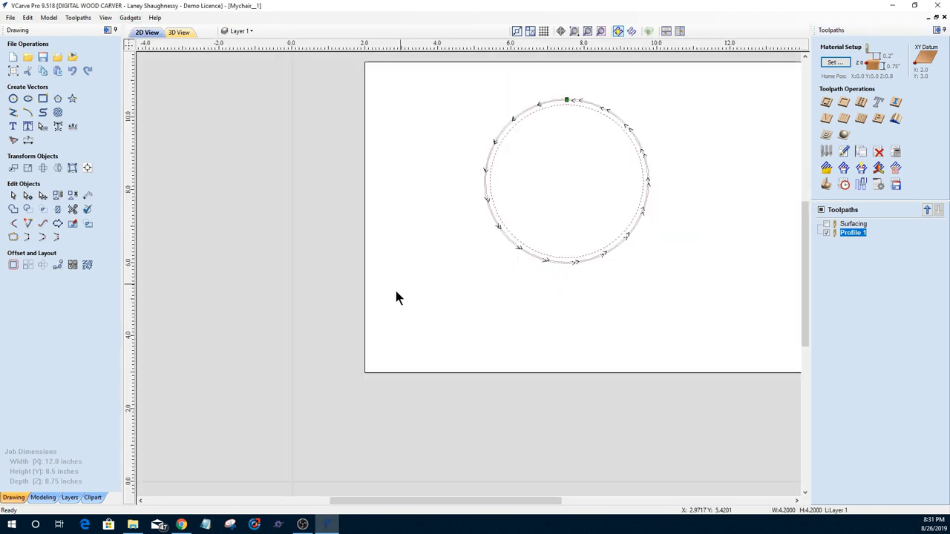
- Draw a line along the sheet's bottom edge and stretch it past both sides
scroll(396, 297, down, 3)
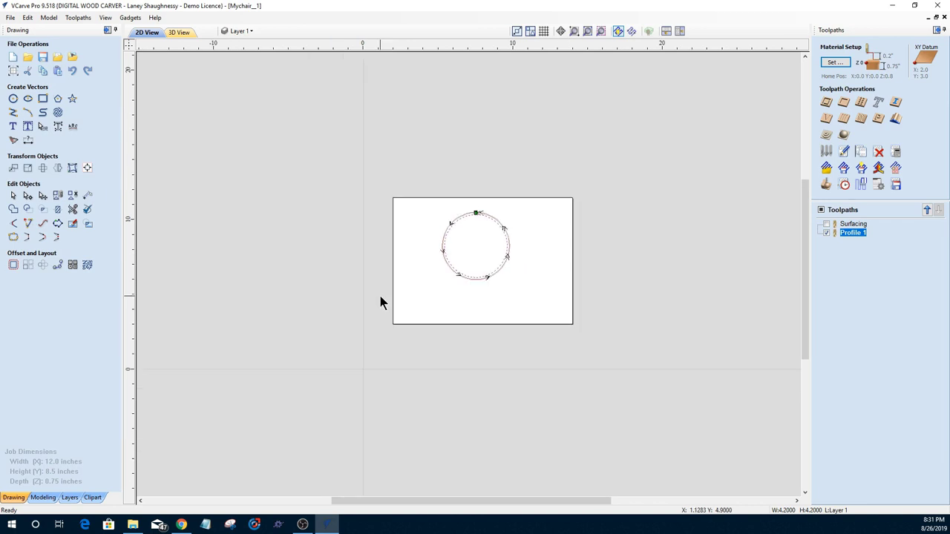
click(12, 113)
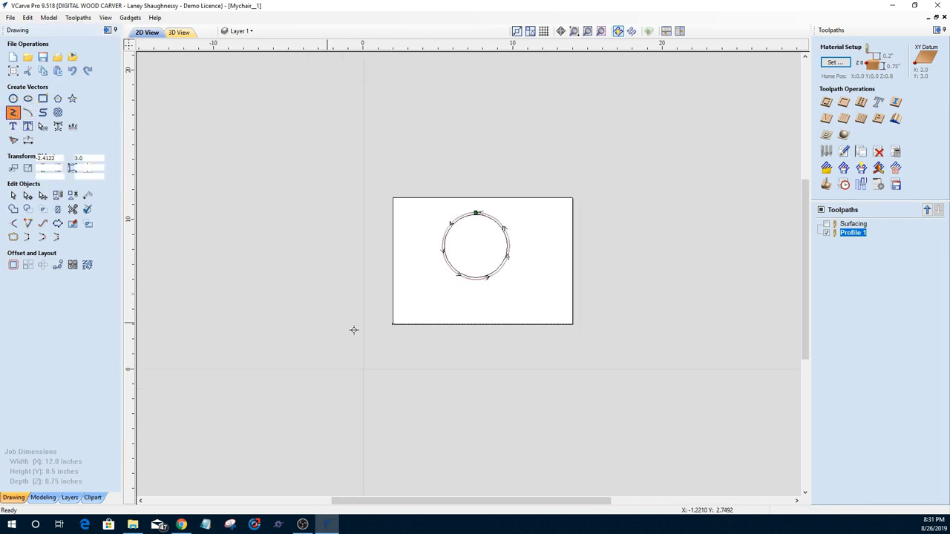
click(392, 324)
click(572, 325)
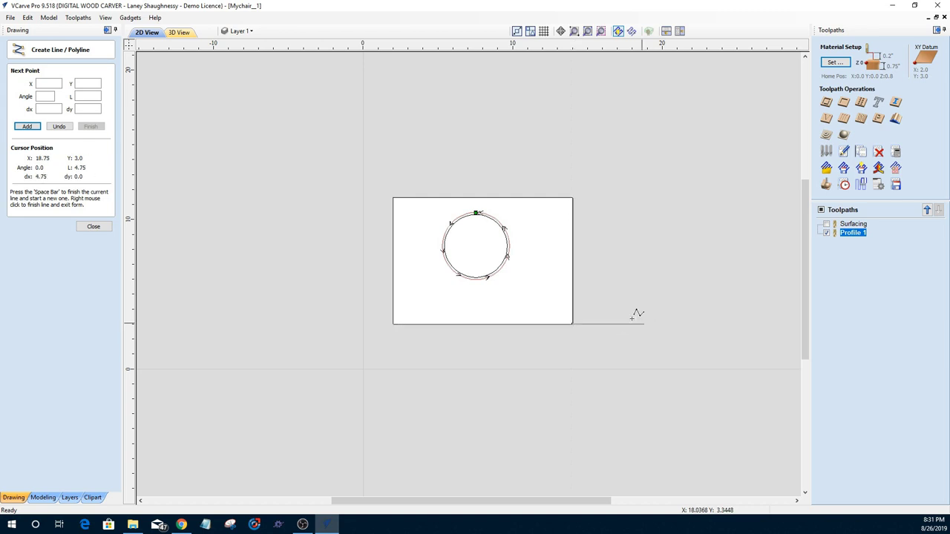
click(94, 227)
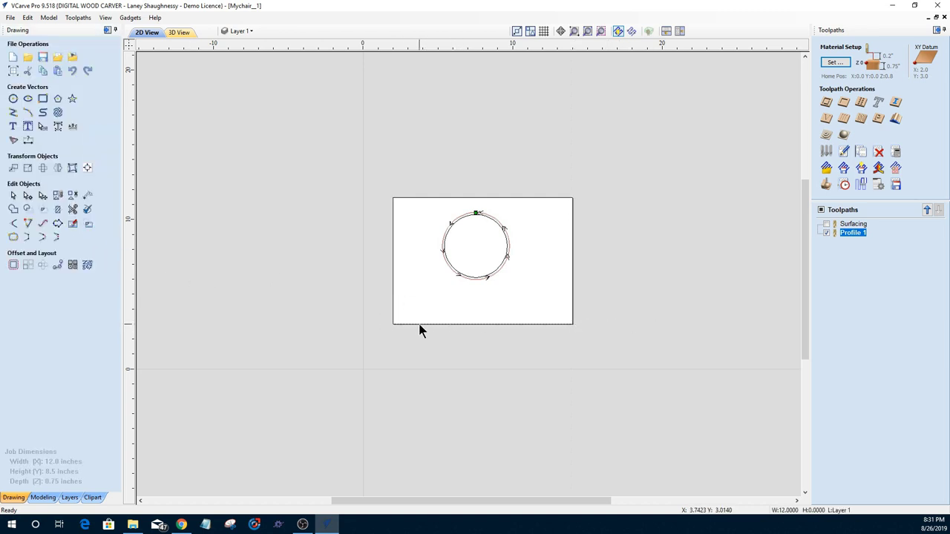
click(395, 324)
drag(385, 324, 372, 323)
- Offset the bottom line inward repeatedly at 0.4583 in to fill the board
click(16, 266)
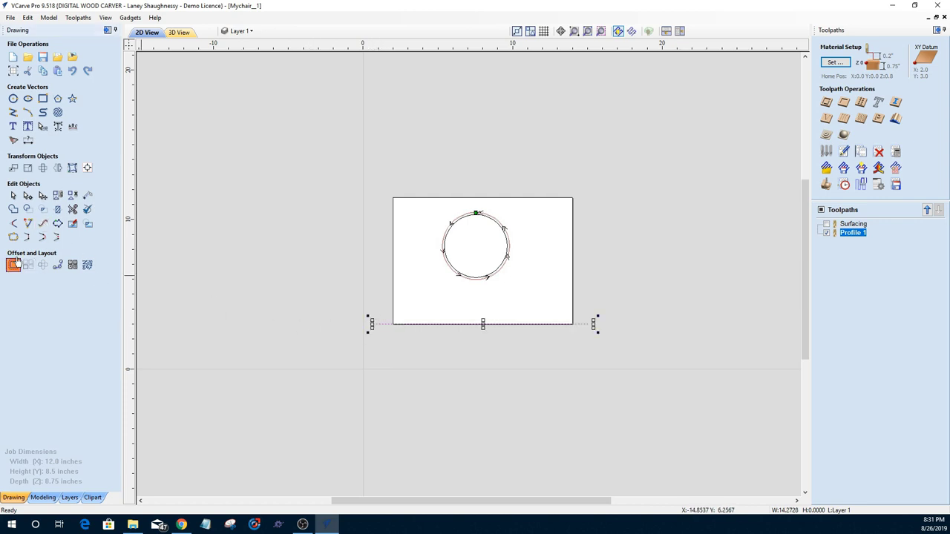
click(28, 187)
click(28, 186)
click(28, 185)
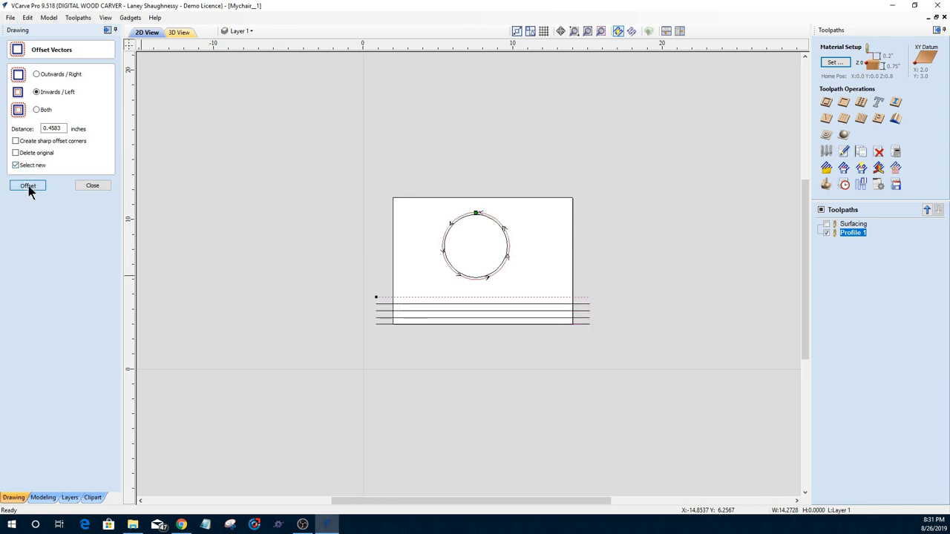
click(28, 186)
click(28, 185)
click(28, 186)
click(28, 186)
click(28, 185)
click(28, 185)
click(28, 186)
click(28, 185)
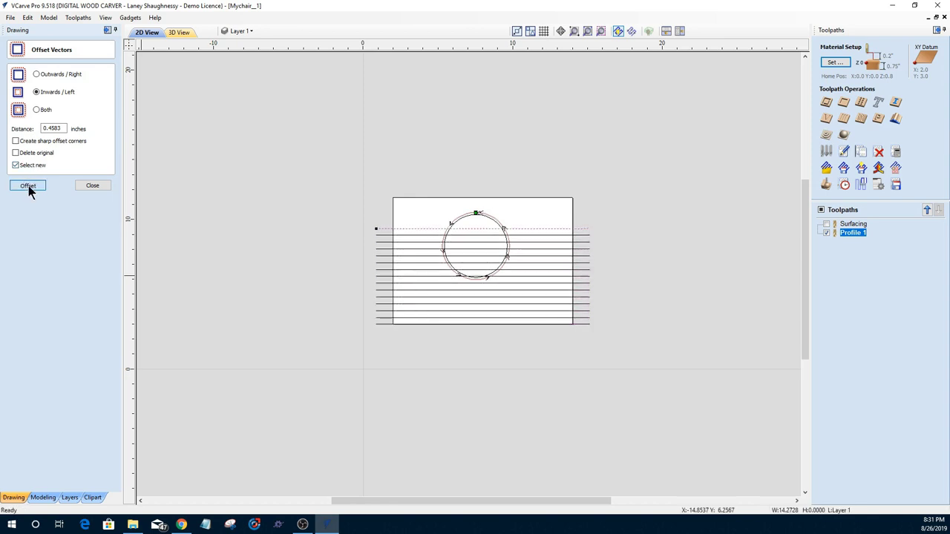
click(28, 186)
click(28, 186)
click(29, 185)
click(29, 185)
click(29, 185)
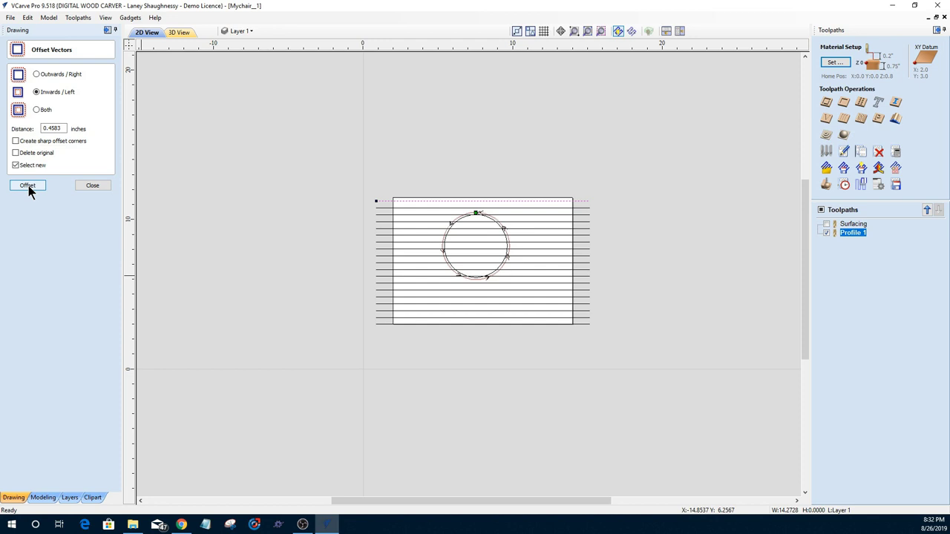
click(28, 185)
- Select all the horizontal strip lines
click(87, 184)
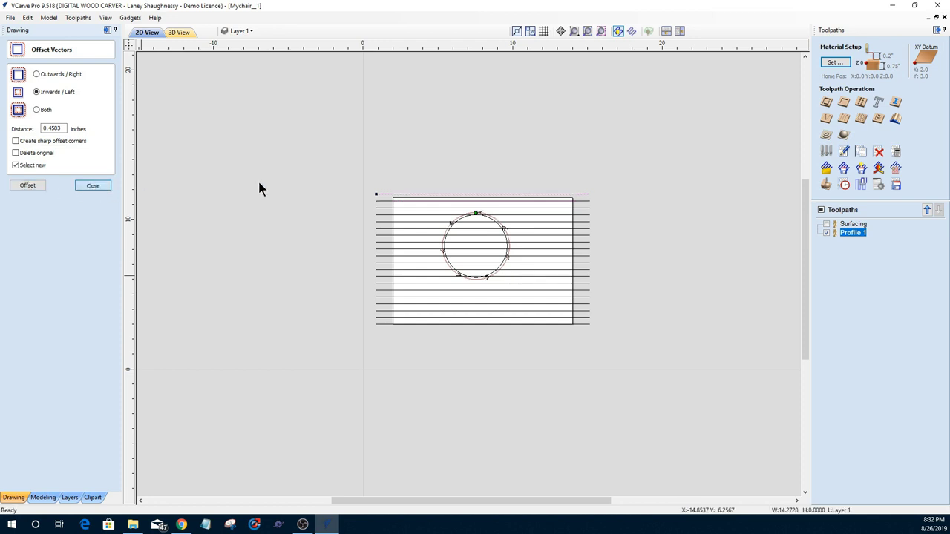
drag(448, 317, 371, 174)
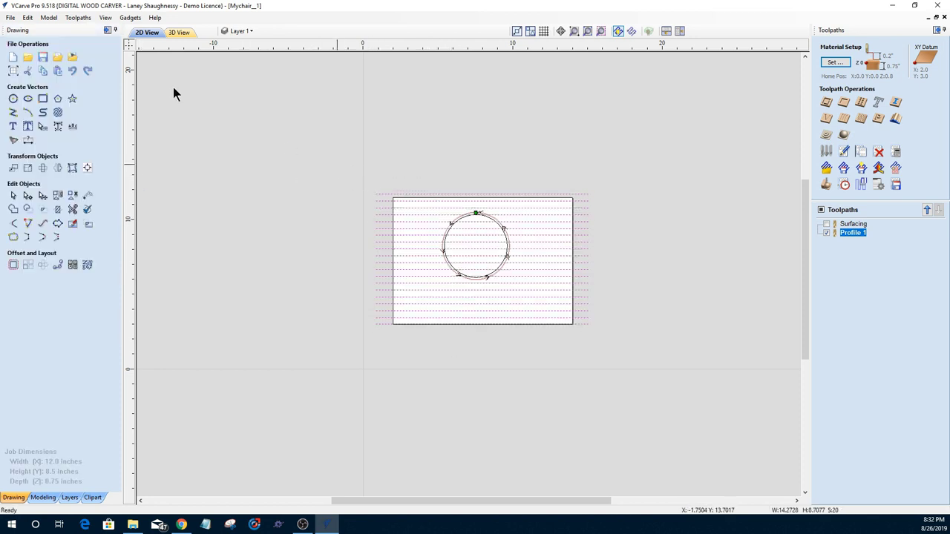
click(87, 168)
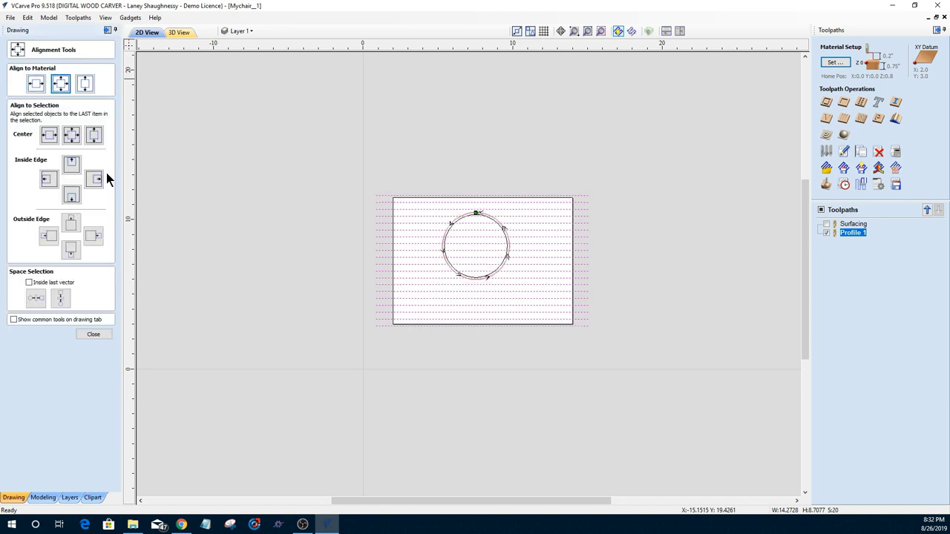
- Recalculate Profile 1 on the horizontal lines, accepting the open-contours warning
click(853, 233)
double_click(846, 232)
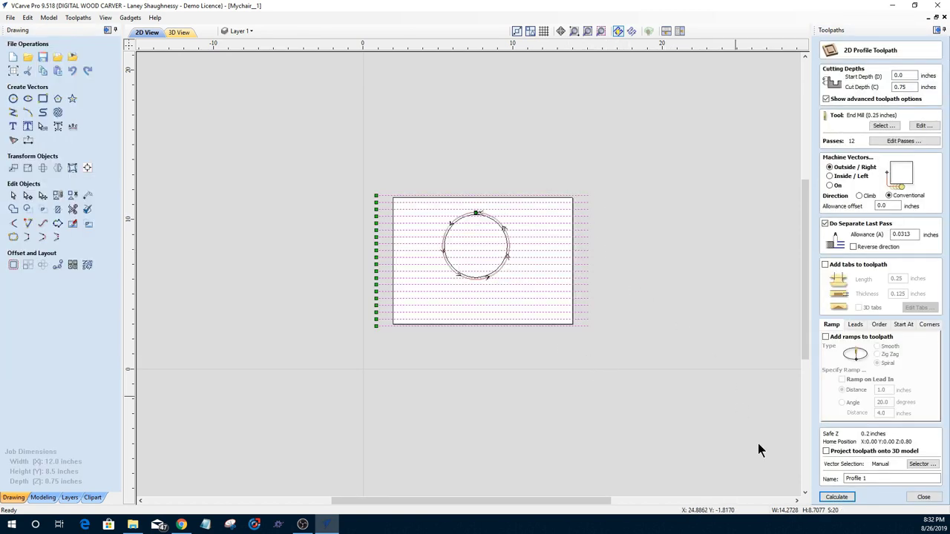
click(837, 497)
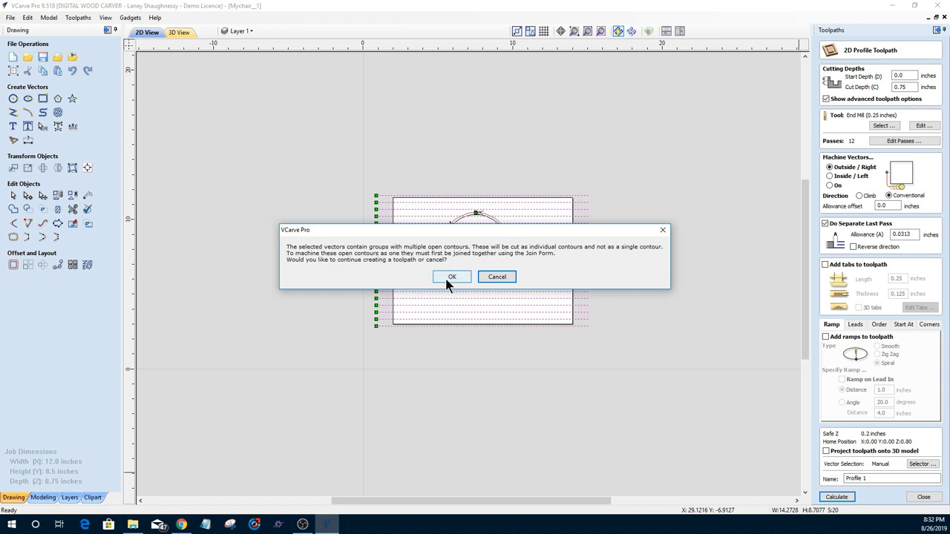
click(446, 281)
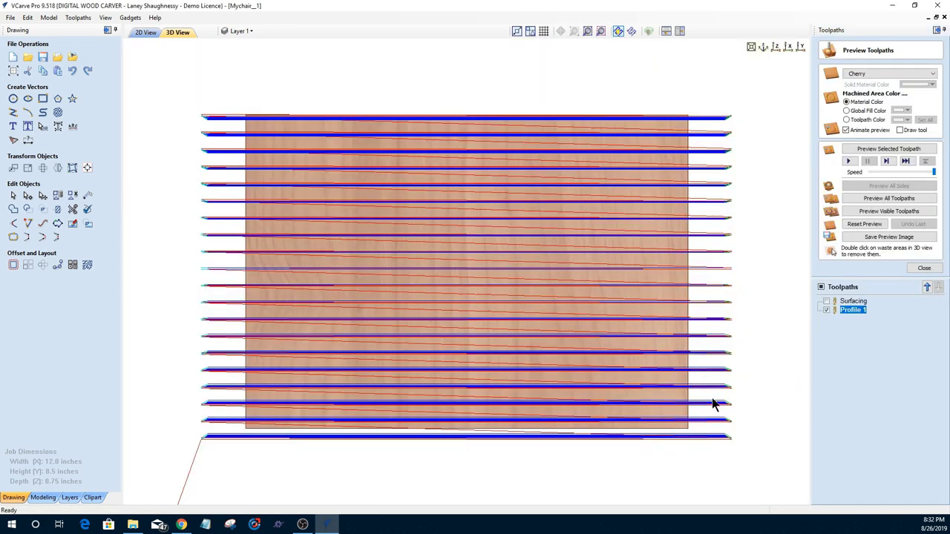
- Orbit the 3D preview of the strip cuts, then hide Profile 1 and close it
drag(625, 459, 598, 394)
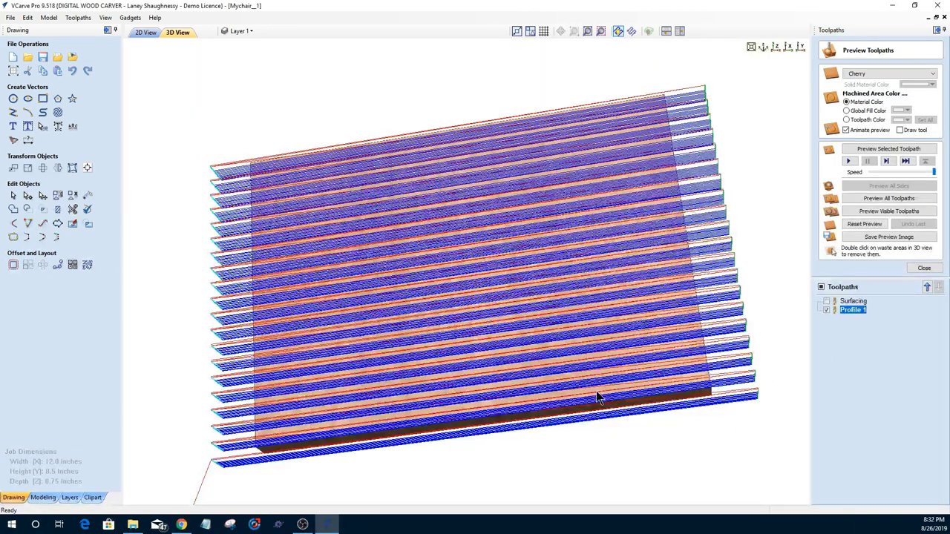
drag(657, 423, 883, 328)
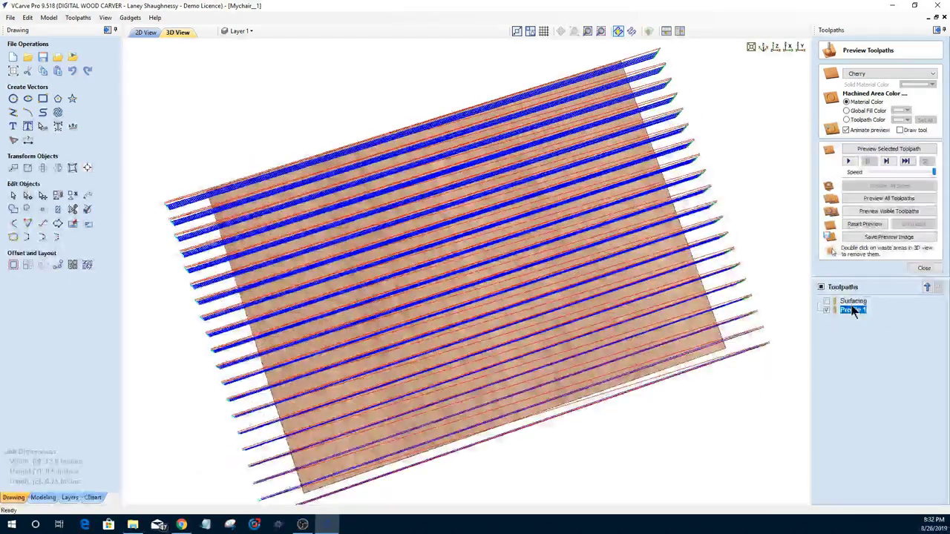
click(826, 310)
click(924, 269)
- In 2D, select the circle and scale it up to about 5.6 inches across
click(149, 31)
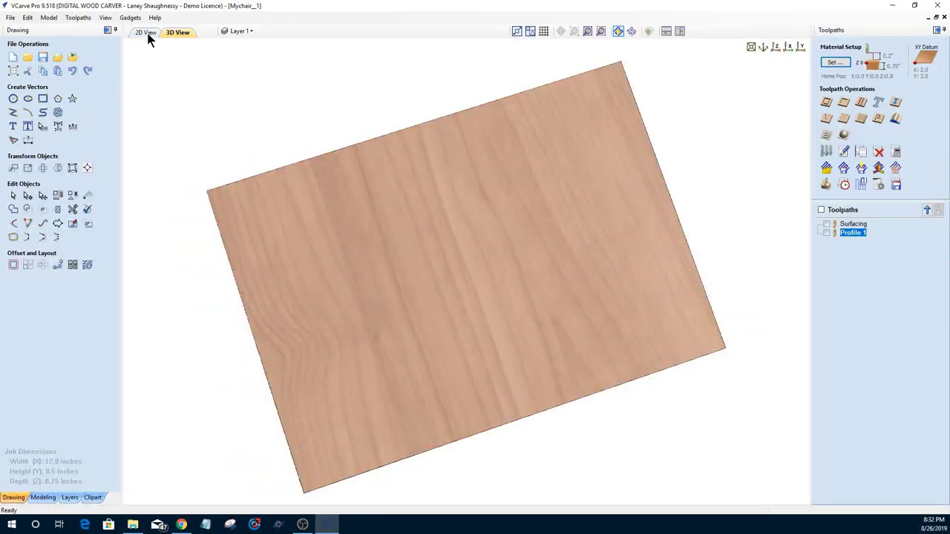
click(493, 265)
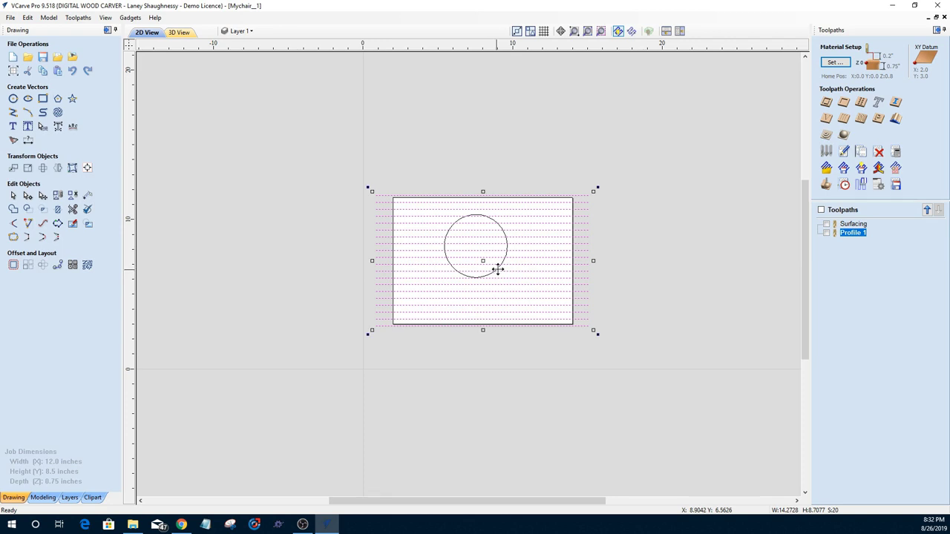
click(670, 292)
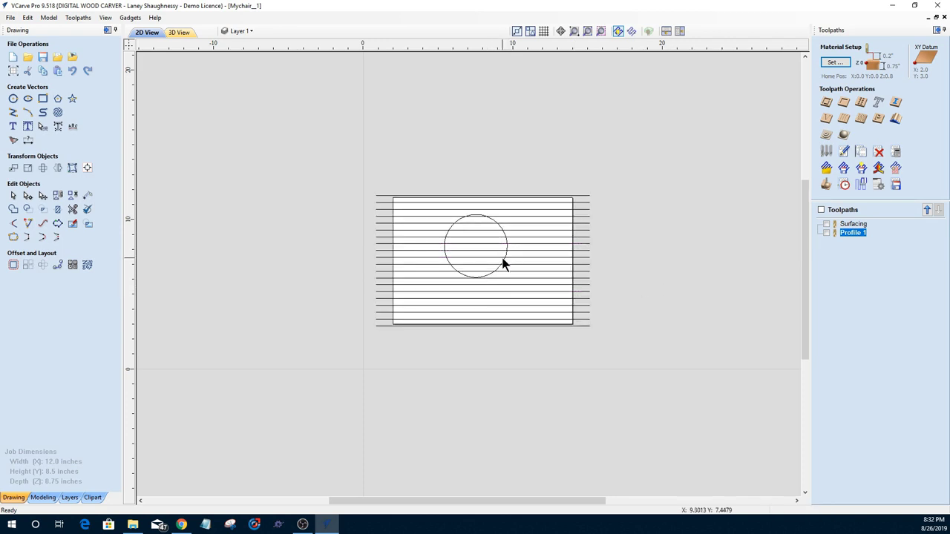
click(502, 265)
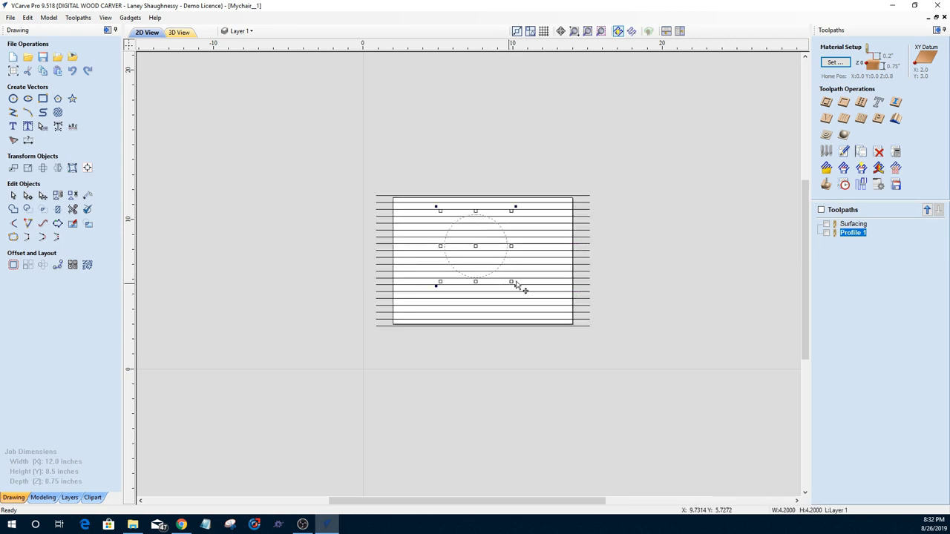
mouse_move(510, 281)
mouse_down()
mouse_move(559, 316)
mouse_move(521, 294)
mouse_up()
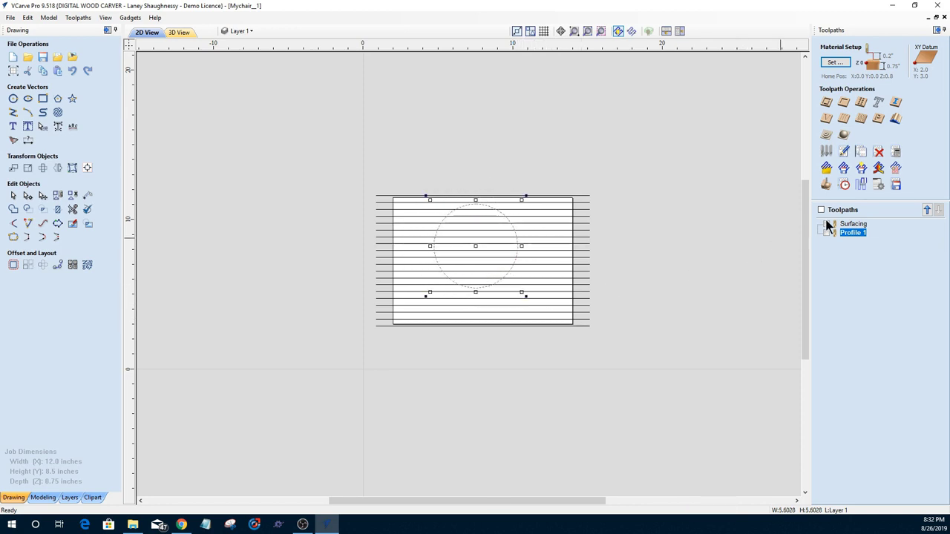
- Recalculate all toolpaths, dismiss the Surfacing error, and select the Surfacing toolpath
click(896, 152)
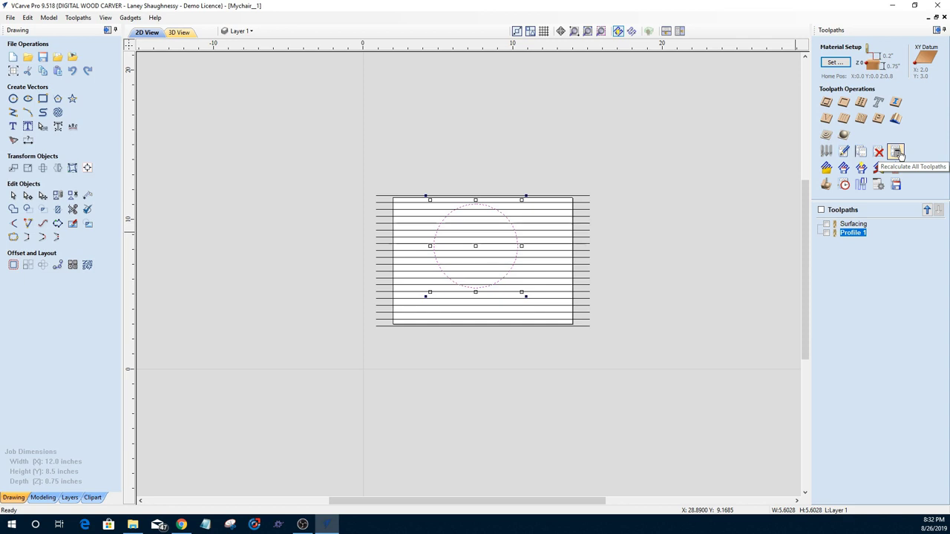
click(896, 152)
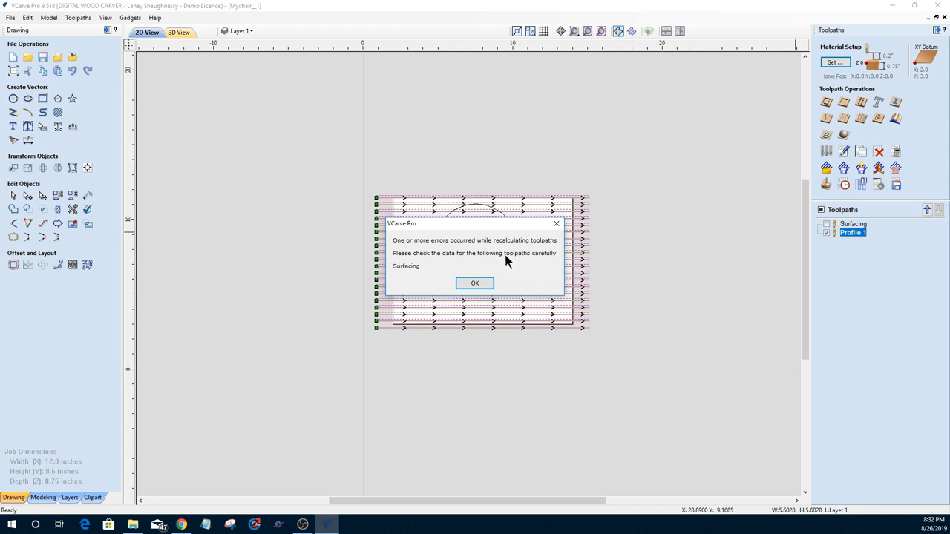
click(475, 284)
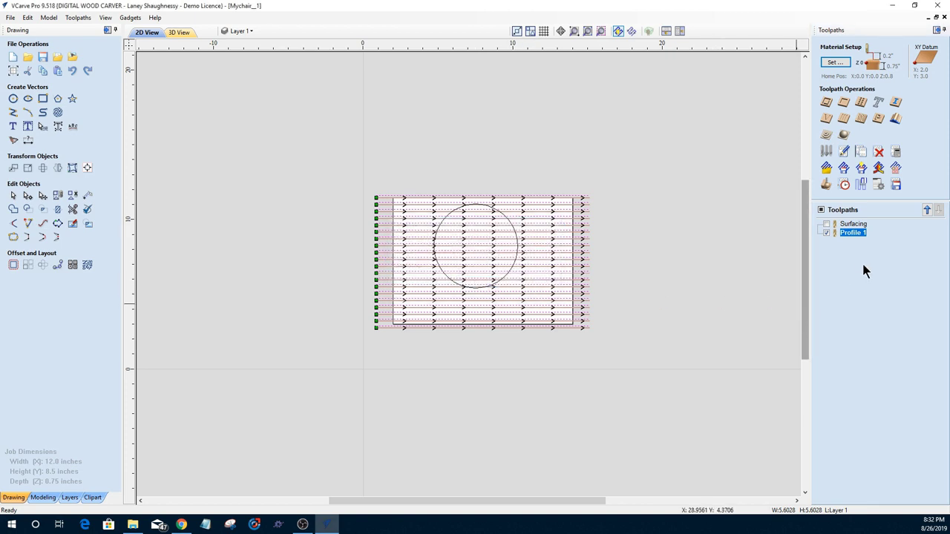
click(853, 227)
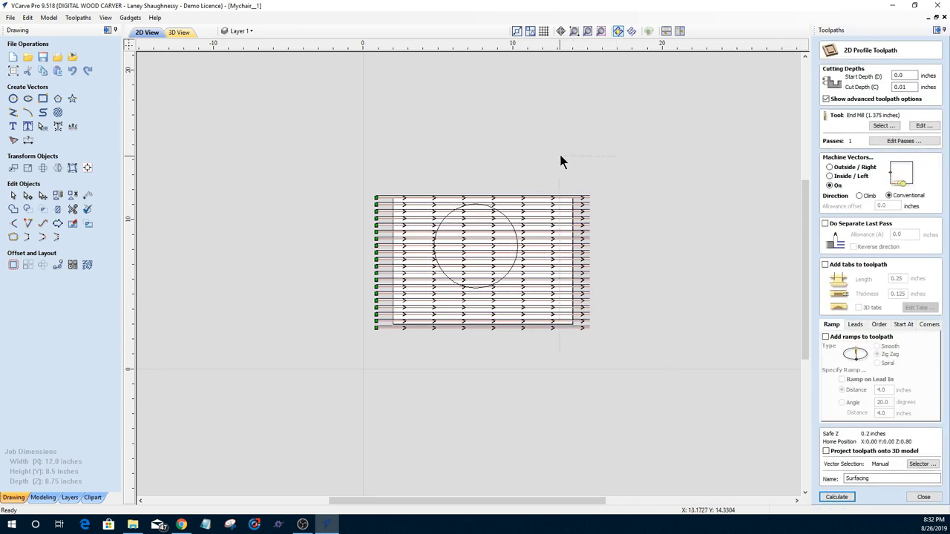
- Calculate the Surfacing and Profile 1 toolpaths, then hide all toolpaths in 2D
click(839, 497)
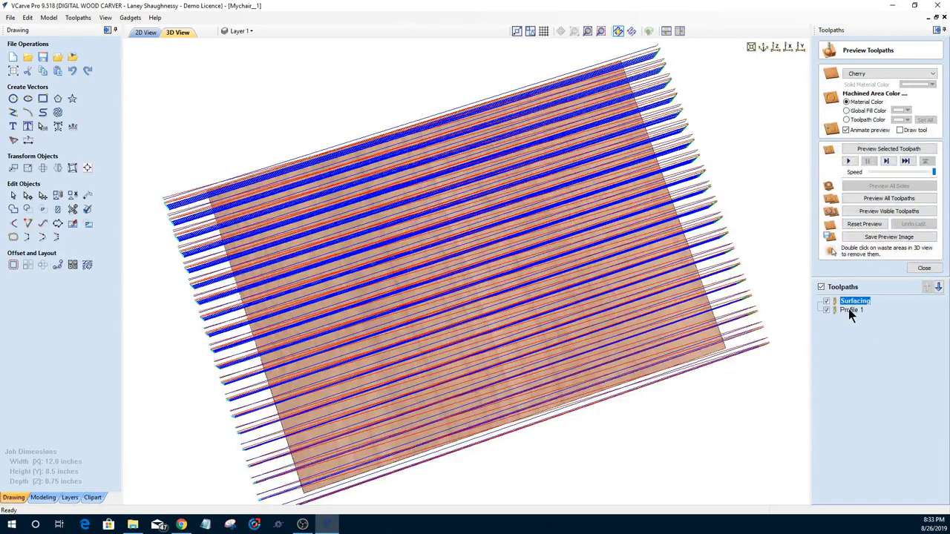
click(849, 309)
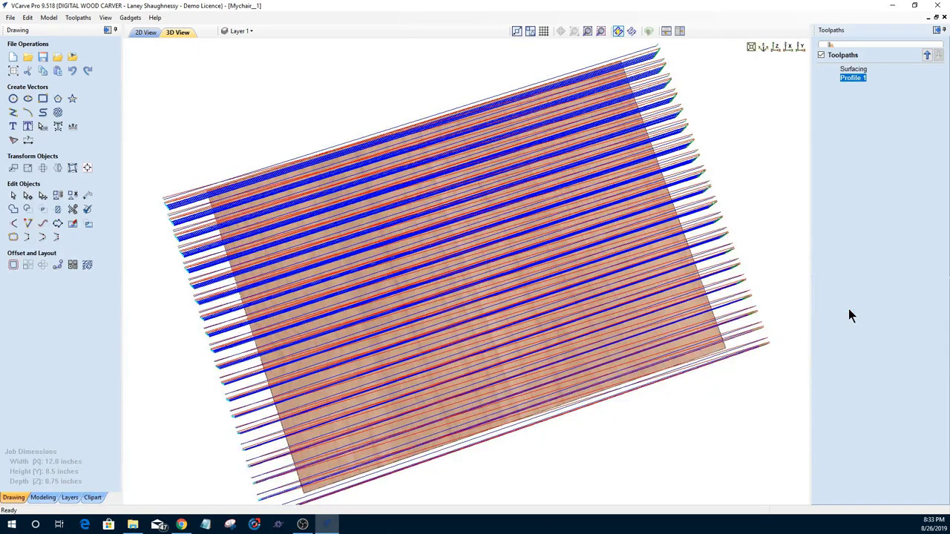
click(143, 33)
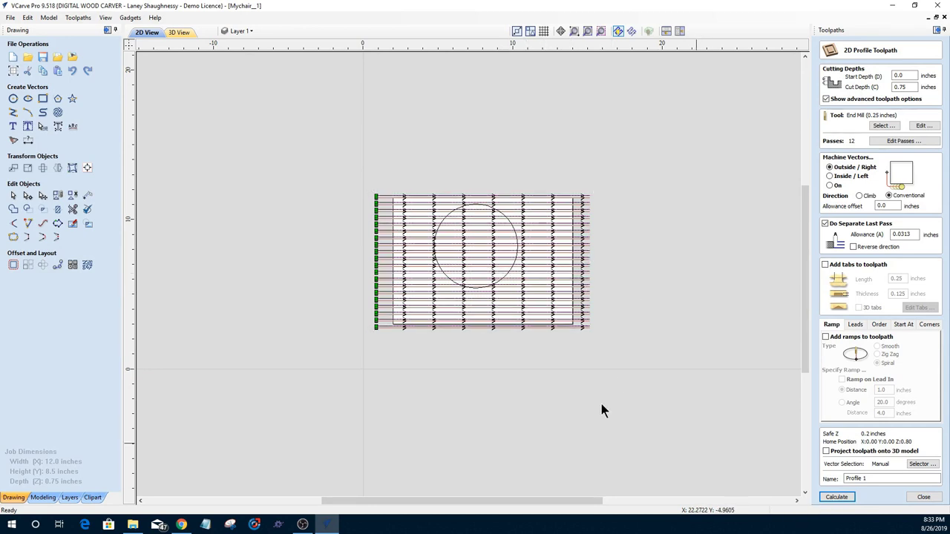
click(619, 31)
click(518, 253)
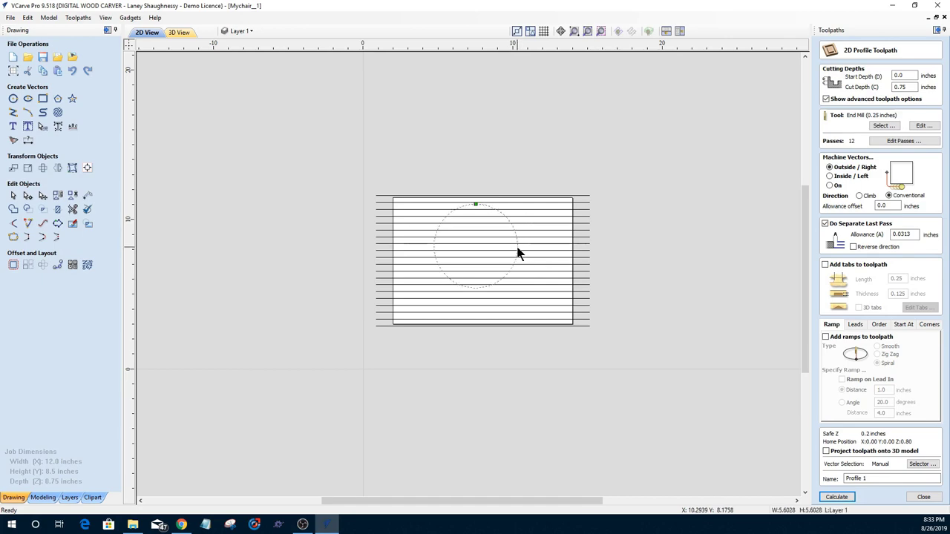
click(837, 496)
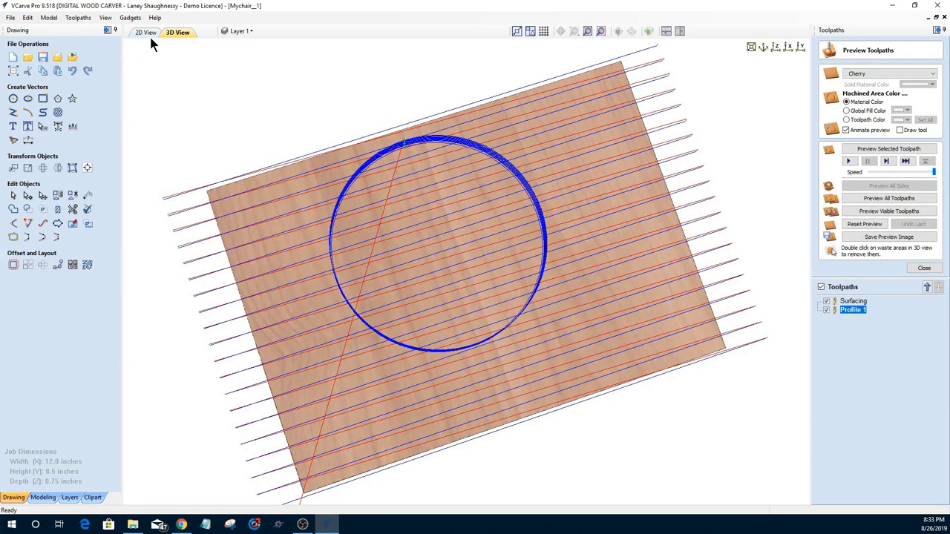
click(145, 33)
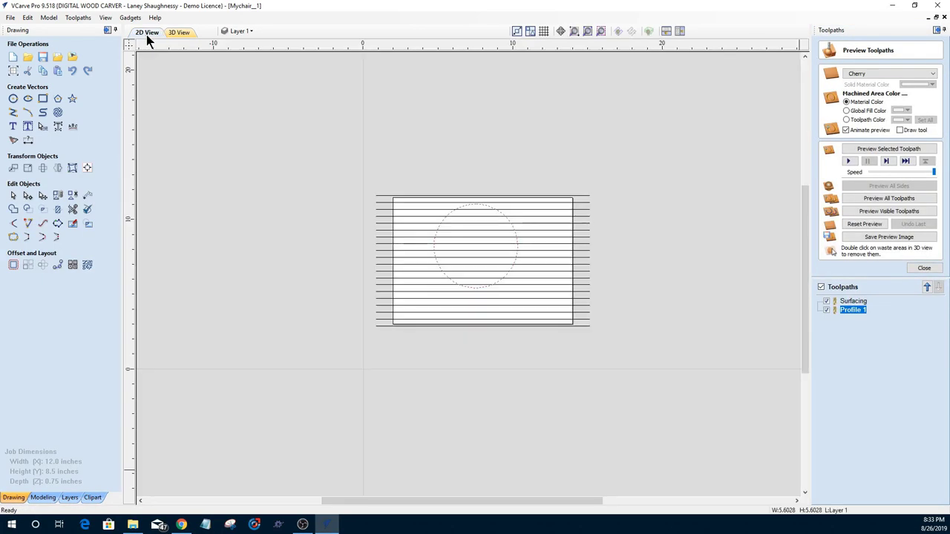
click(821, 287)
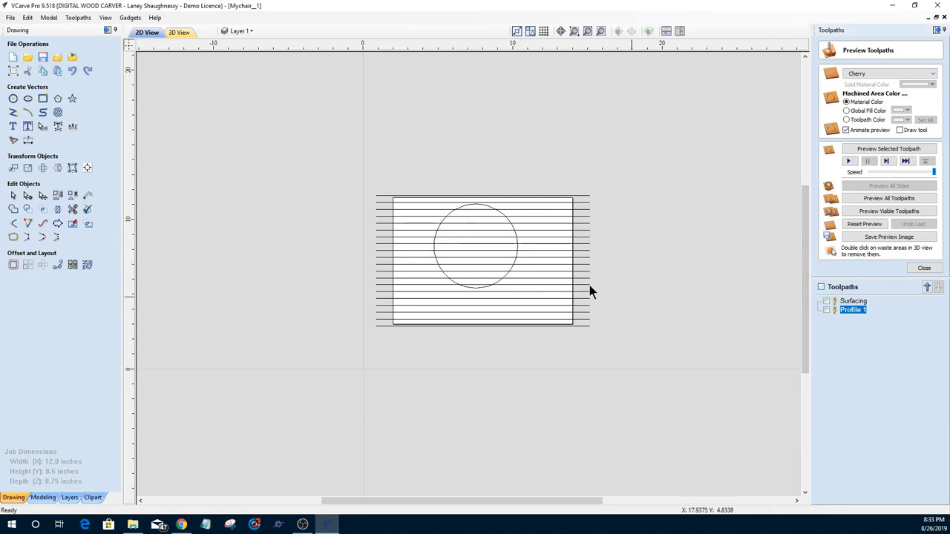
- Shrink the circle and select the horizontal strip-line group
click(517, 253)
drag(430, 199, 467, 232)
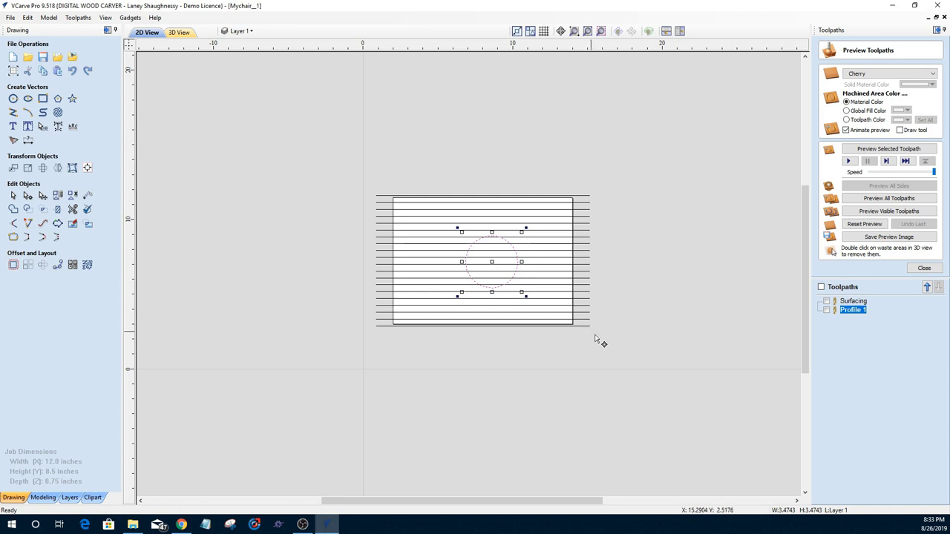
click(586, 202)
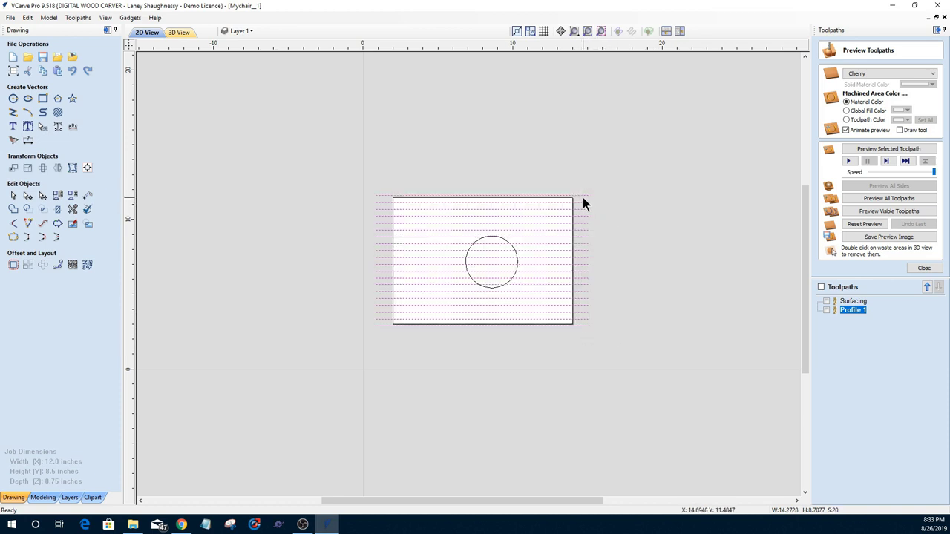
click(582, 198)
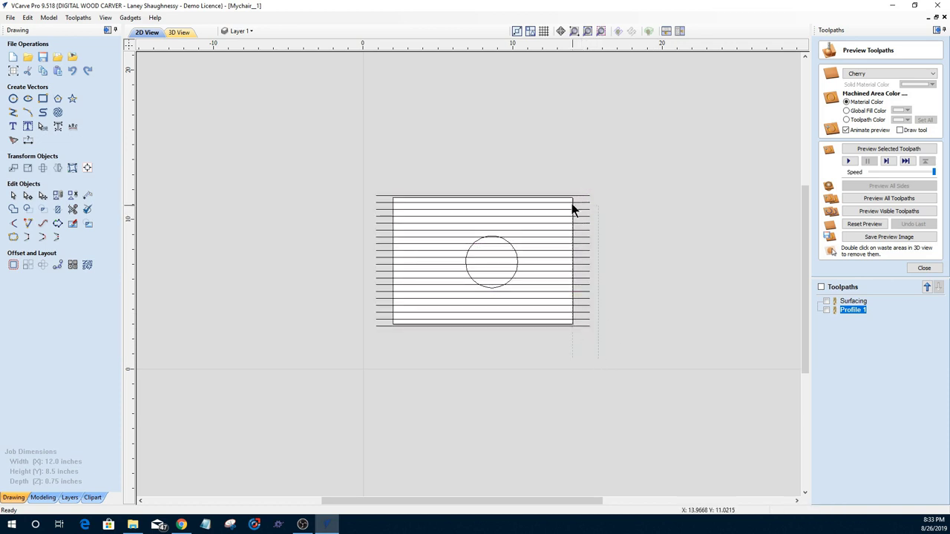
click(573, 199)
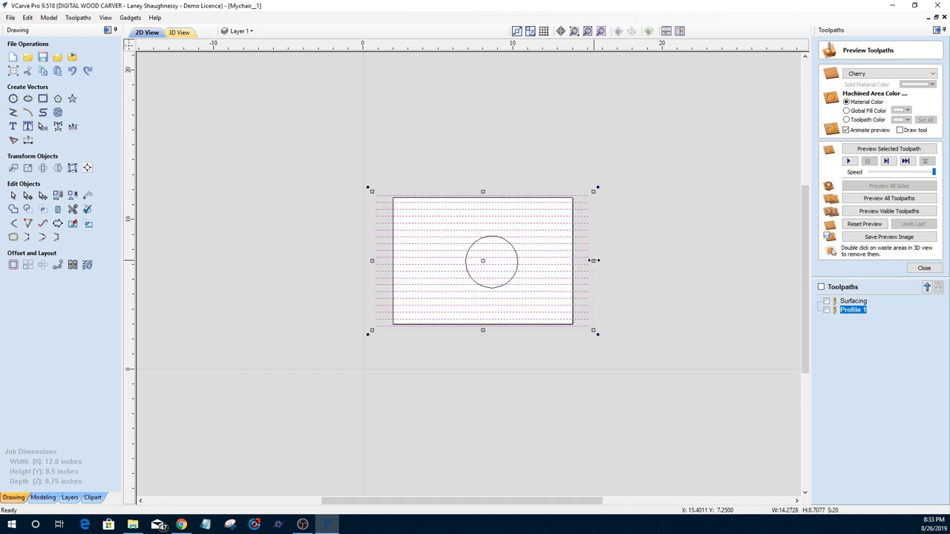
click(591, 260)
click(576, 259)
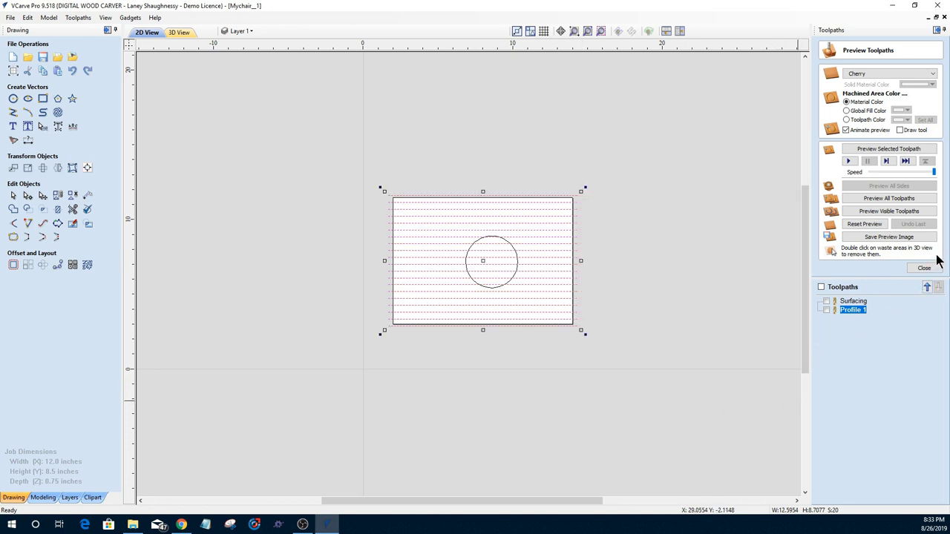
- Recalculate all toolpaths, confirm the result, and switch to another window
click(924, 268)
click(896, 152)
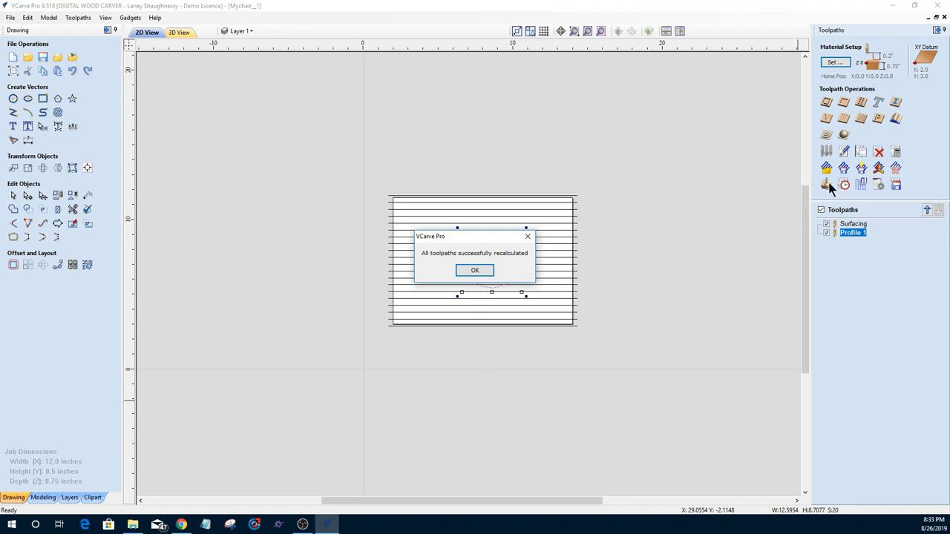
click(475, 270)
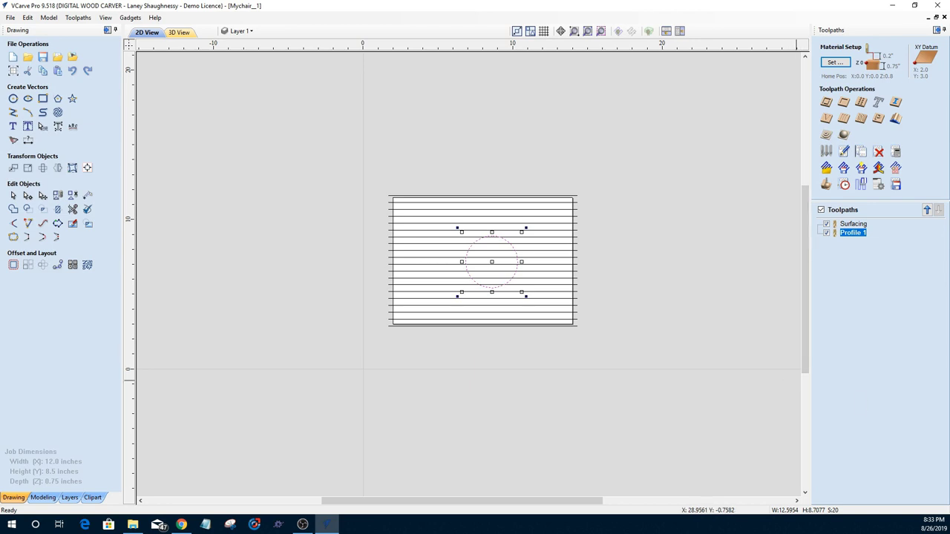
key(alt+Tab)
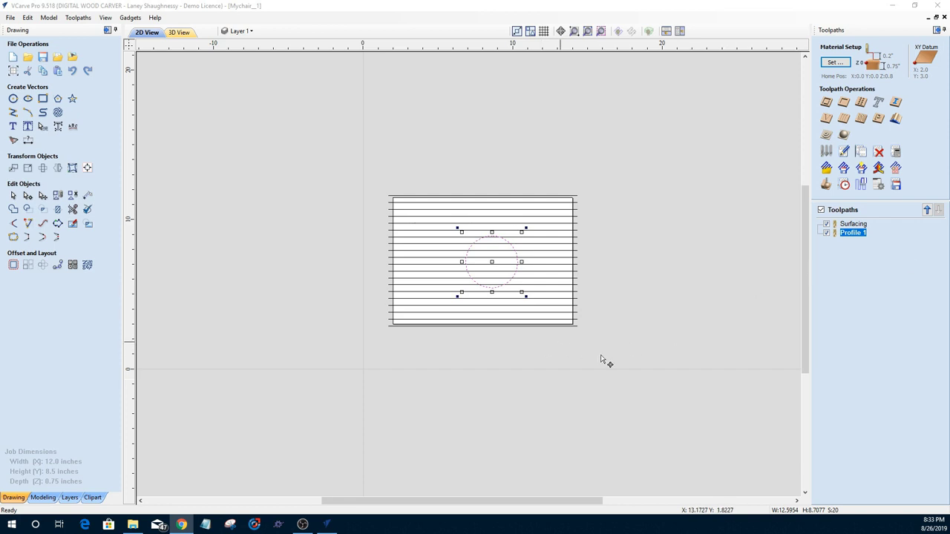
- Switch from the VCarve design to the Documents › Chair Ladder folder in File Explorer
click(523, 340)
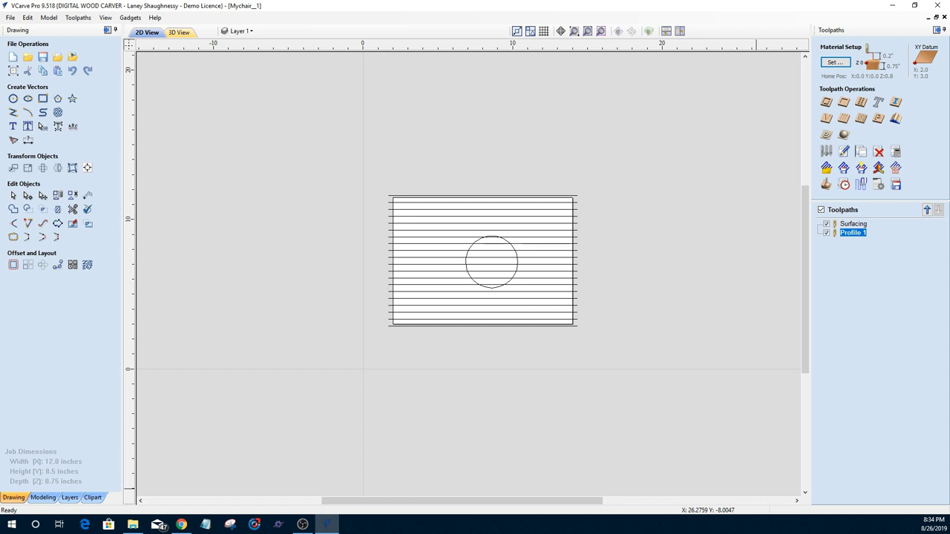
key(alt+Tab)
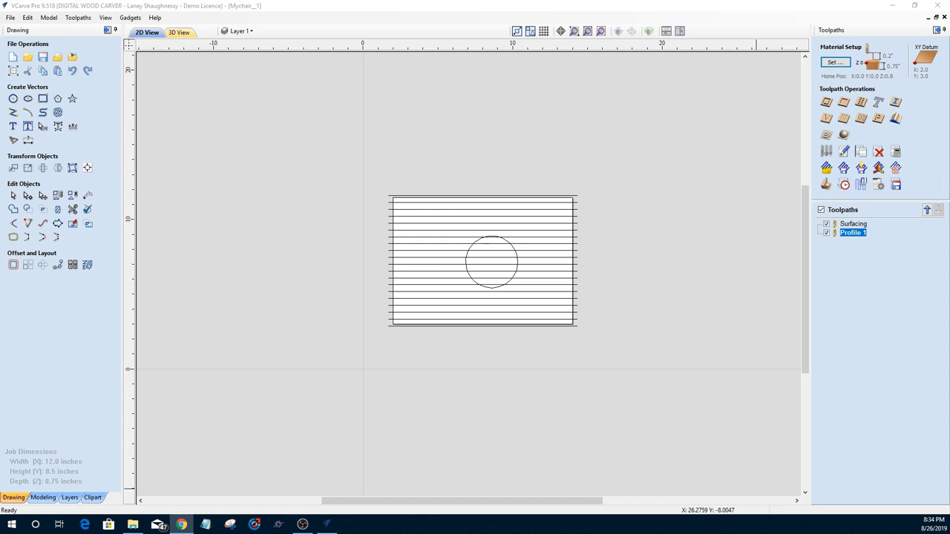
key(alt+Tab)
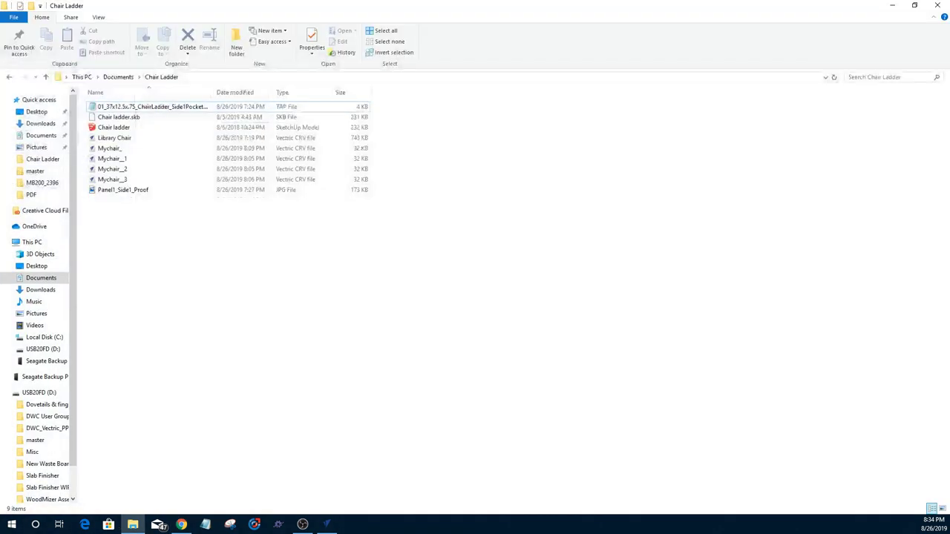
- Restore the Chair Ladder Explorer window and switch back to the Mychair_1 design
double_click(309, 16)
key(alt+Tab)
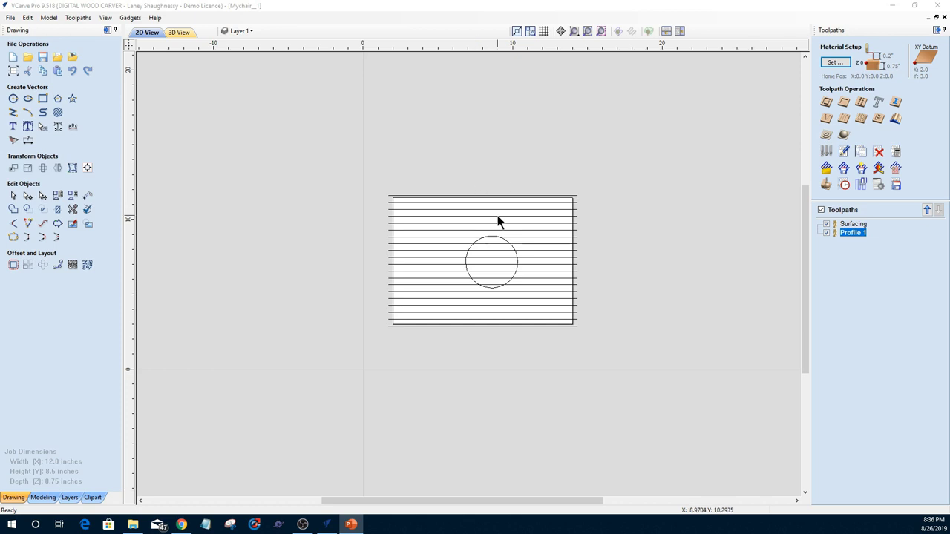
- Delete the strips and old circle, then draw a new 2.3249-inch circle
drag(307, 138, 637, 378)
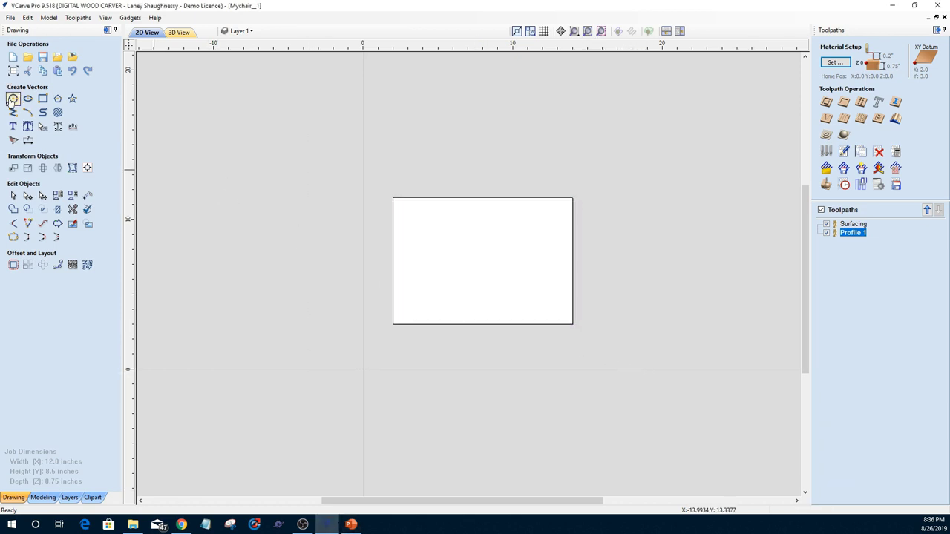
click(12, 98)
click(470, 250)
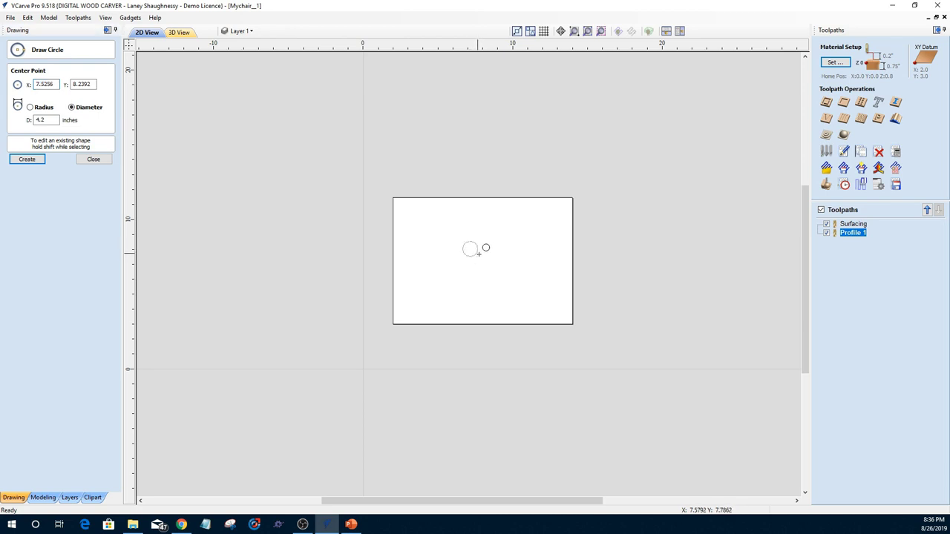
click(484, 258)
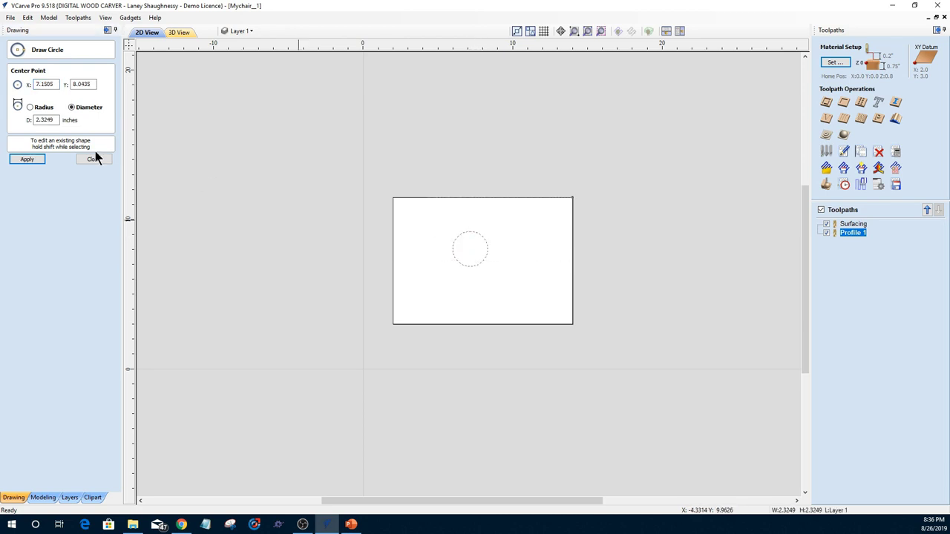
click(91, 159)
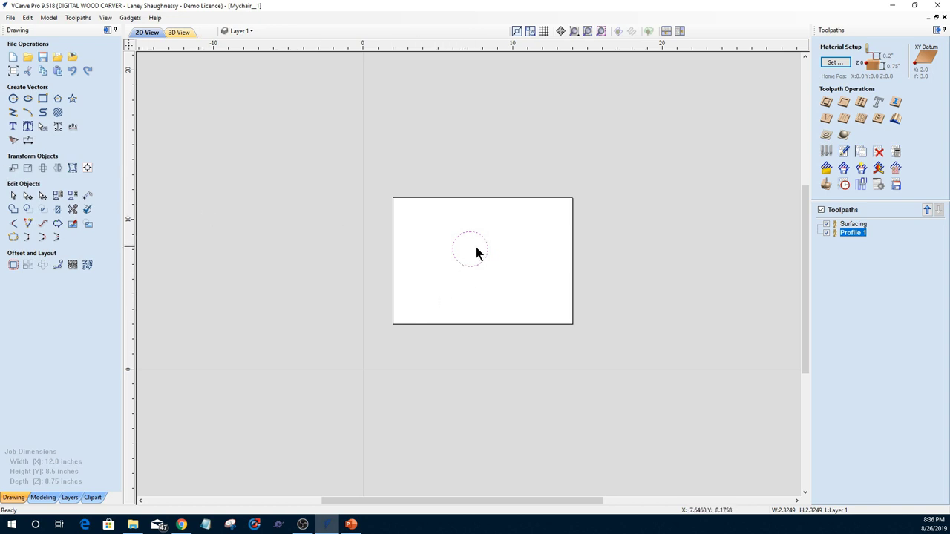
- Draw a 4.9 × 1.1 inch rectangle across the circle's bottom and select it
scroll(475, 247, up, 3)
click(42, 98)
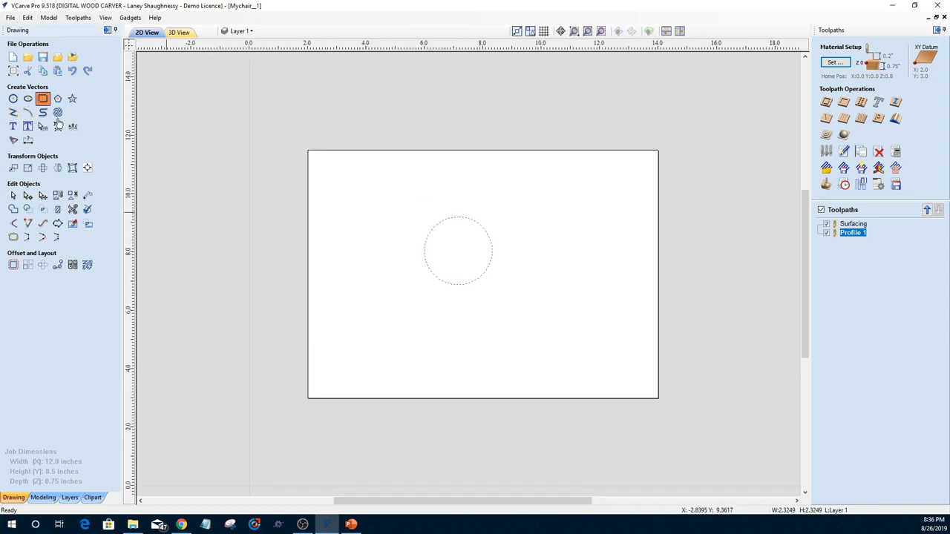
mouse_move(406, 261)
mouse_down()
mouse_move(505, 294)
mouse_move(549, 295)
mouse_up()
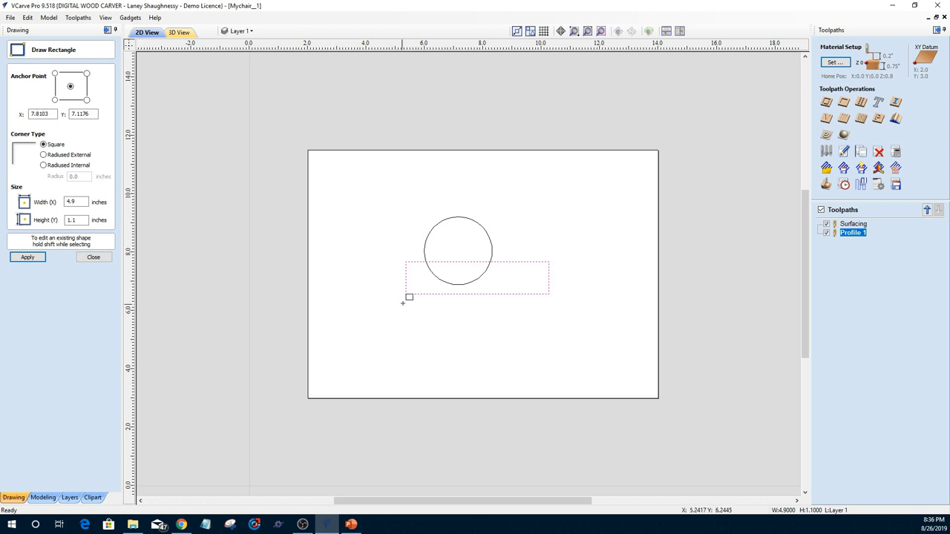
click(459, 286)
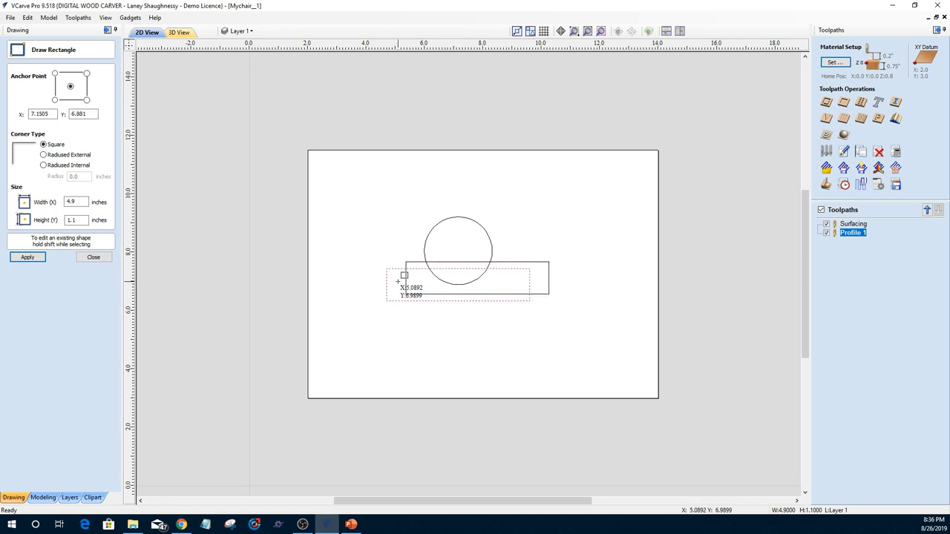
click(87, 259)
click(406, 285)
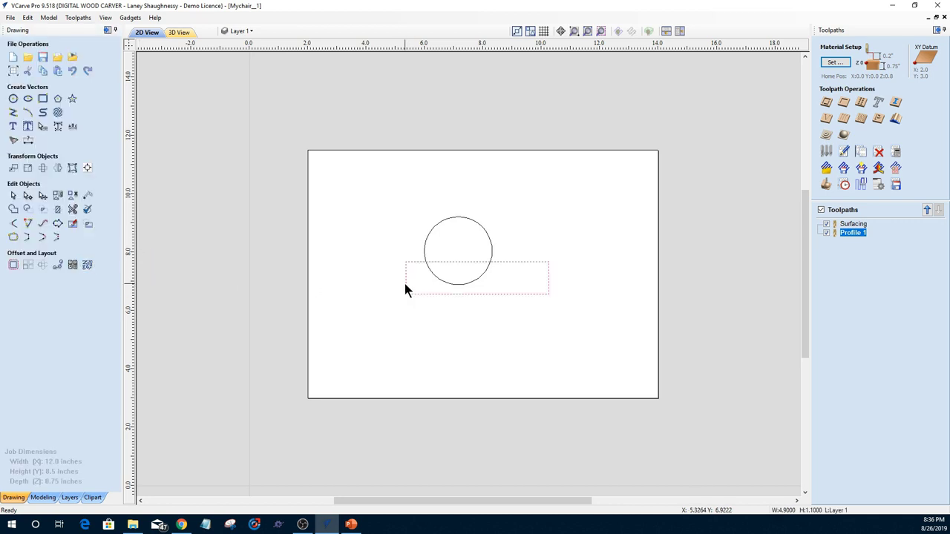
- Stretch the rectangle left to 6.6 inches and draw a line from circle bottom to its left end
drag(405, 284, 354, 276)
click(12, 112)
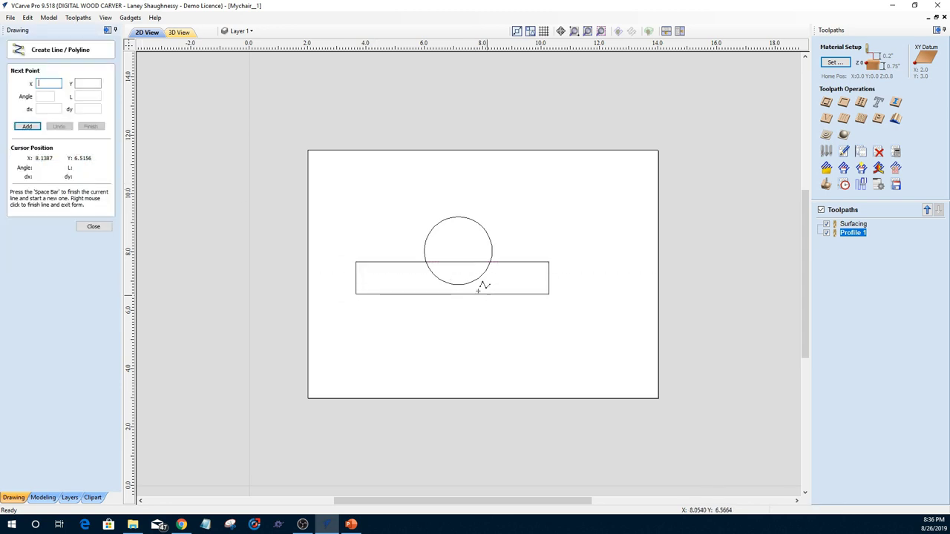
click(458, 283)
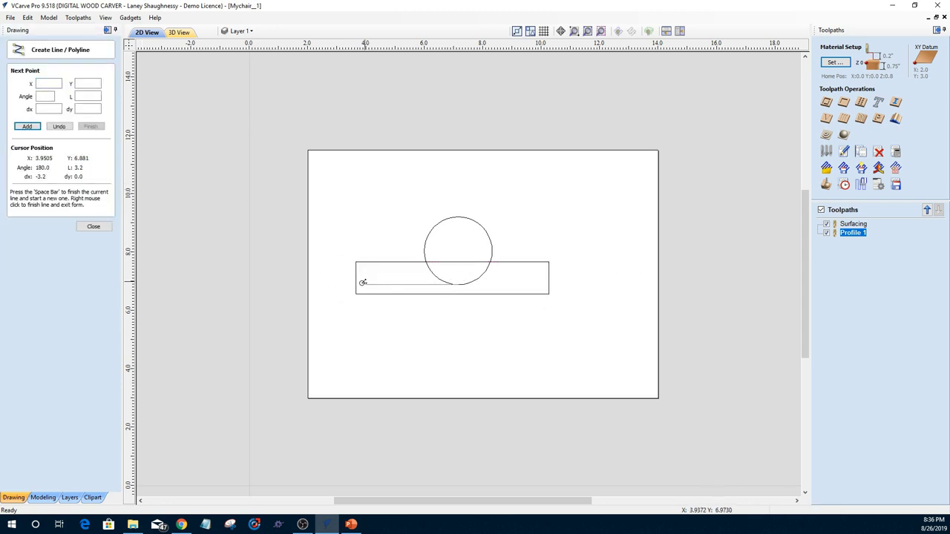
click(356, 285)
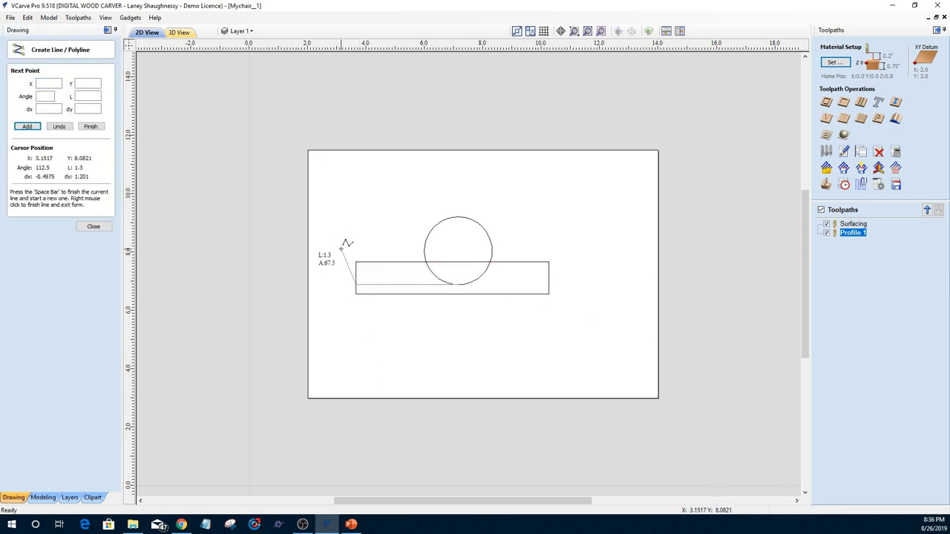
key(space)
click(94, 226)
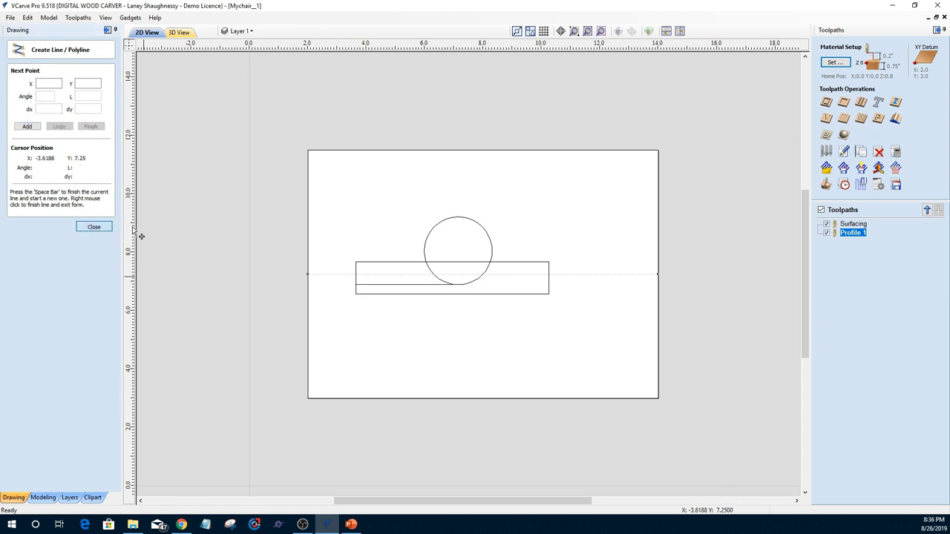
- Place a copy of the circle up and to the left
click(428, 241)
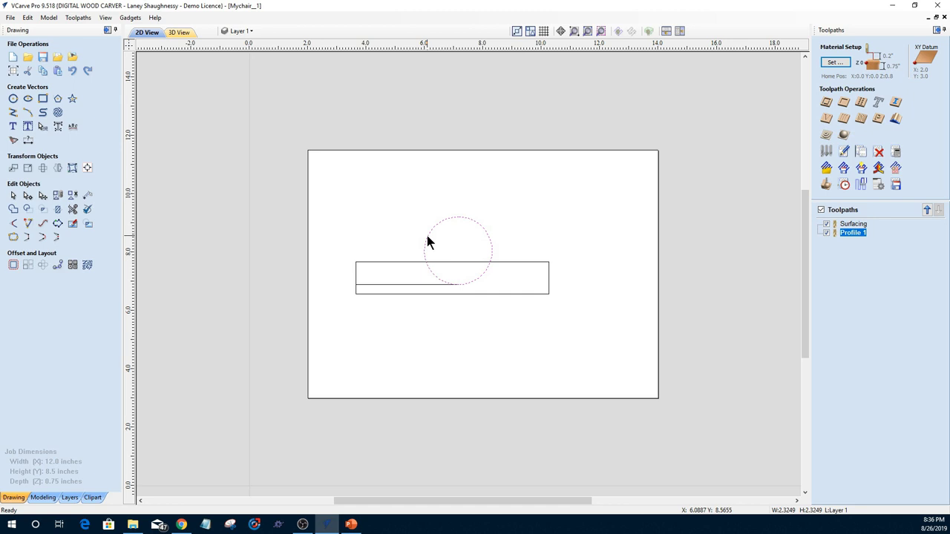
click(429, 241)
ctrl+drag(460, 250, 418, 223)
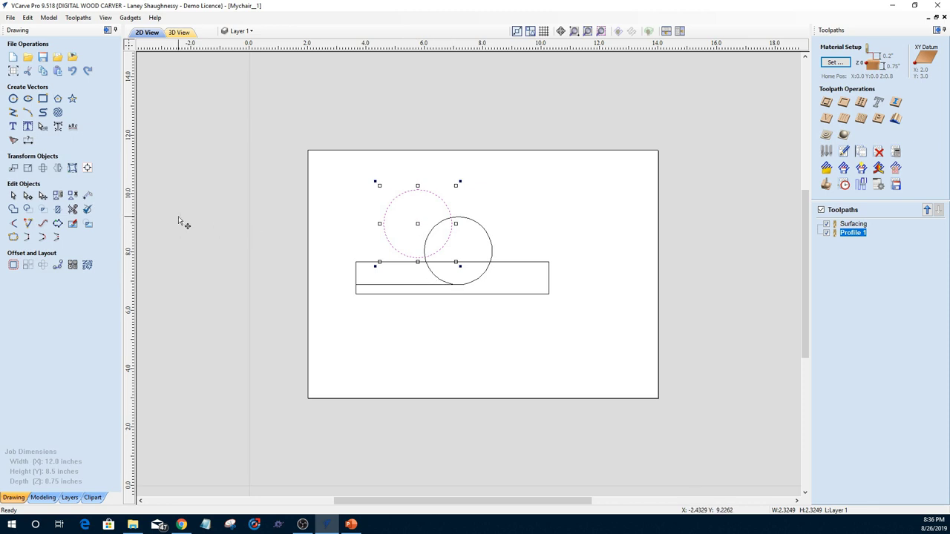
- Trim the rectangle's top edge and the right circle's overlapping arcs
click(72, 209)
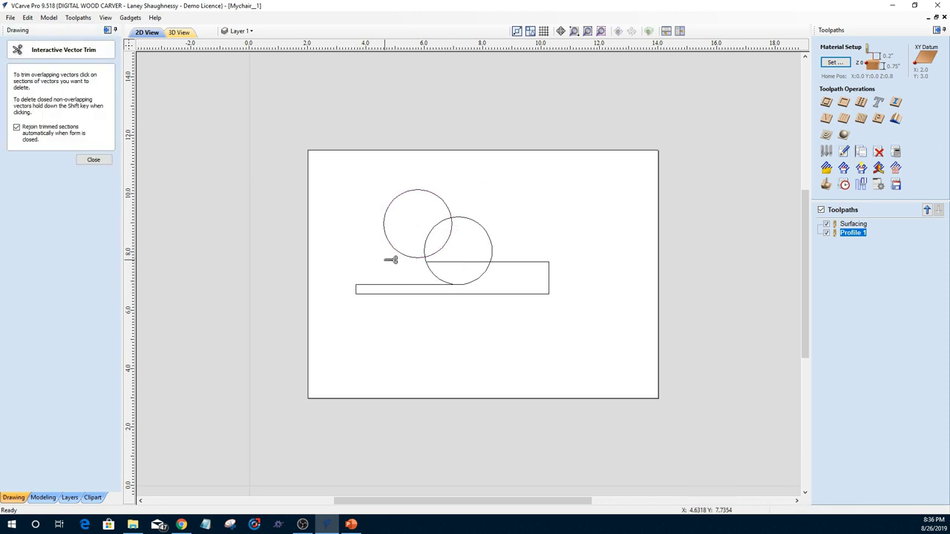
click(464, 262)
click(432, 273)
click(430, 241)
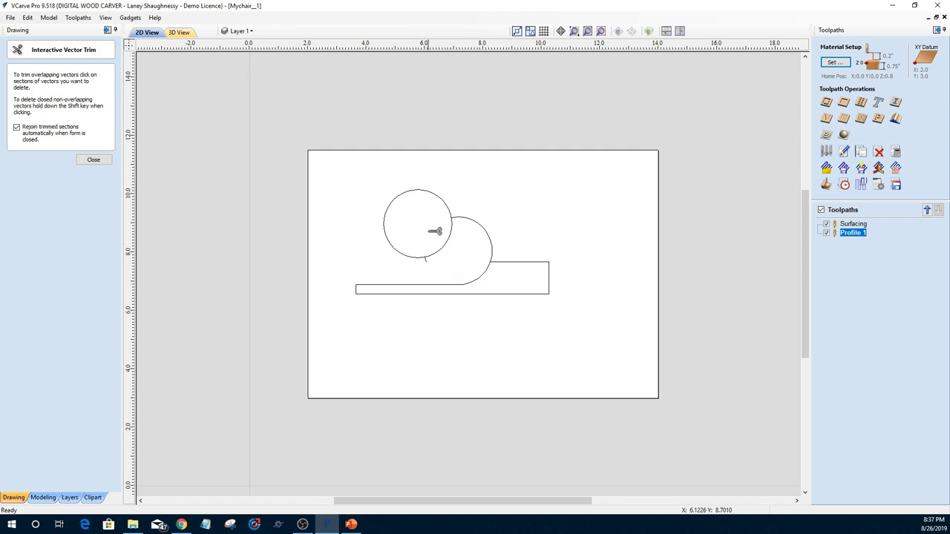
click(480, 222)
scroll(430, 259, up, 4)
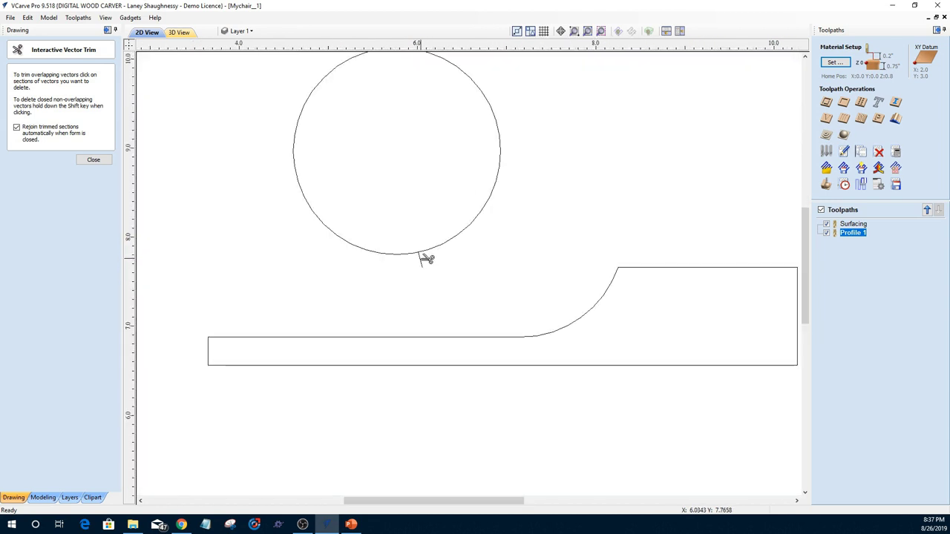
- Add a 4.9 × 1.1 inch rectangle near the circle
click(94, 160)
click(46, 103)
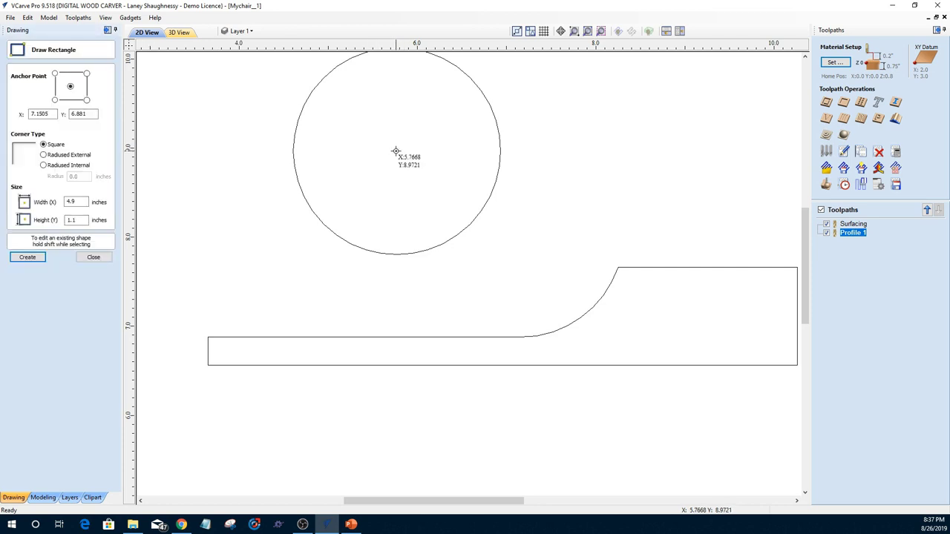
click(396, 151)
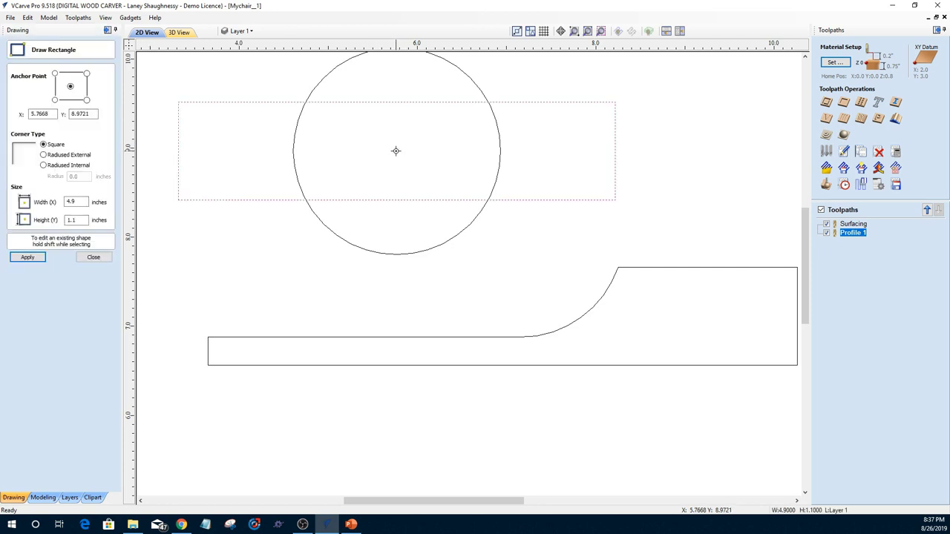
click(94, 257)
- Resize and move the rectangle into a 1.16 × 0.23 inch strip from the circle's centre to its right edge
click(203, 102)
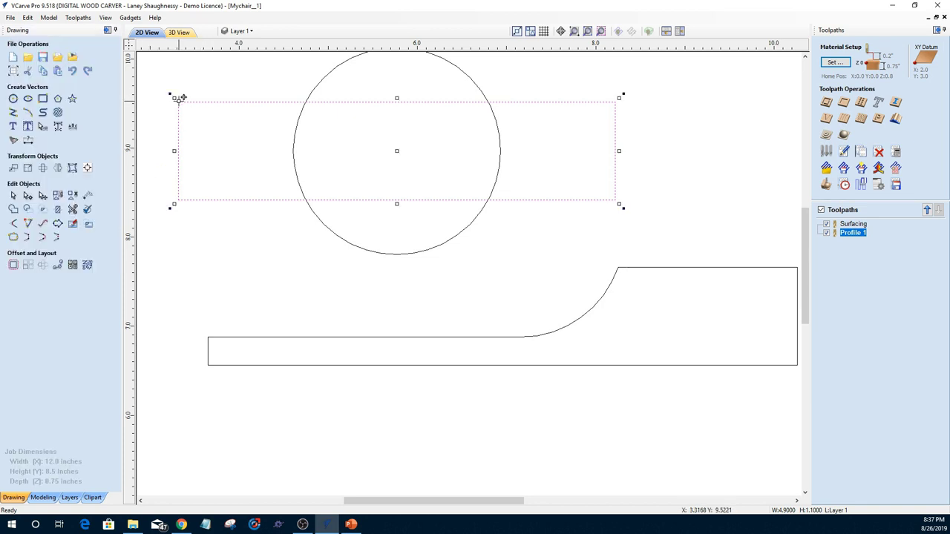
drag(179, 98, 197, 112)
drag(252, 128, 386, 146)
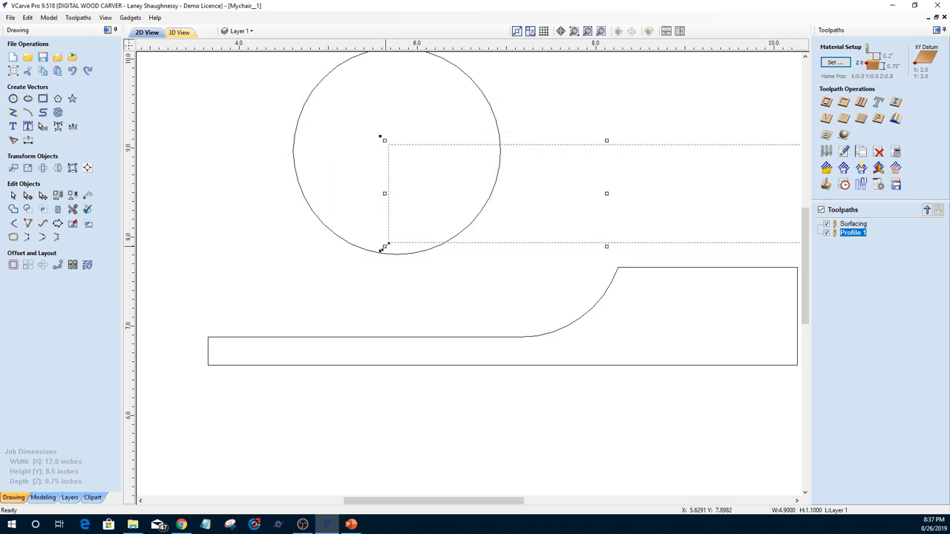
click(453, 210)
drag(606, 194, 457, 156)
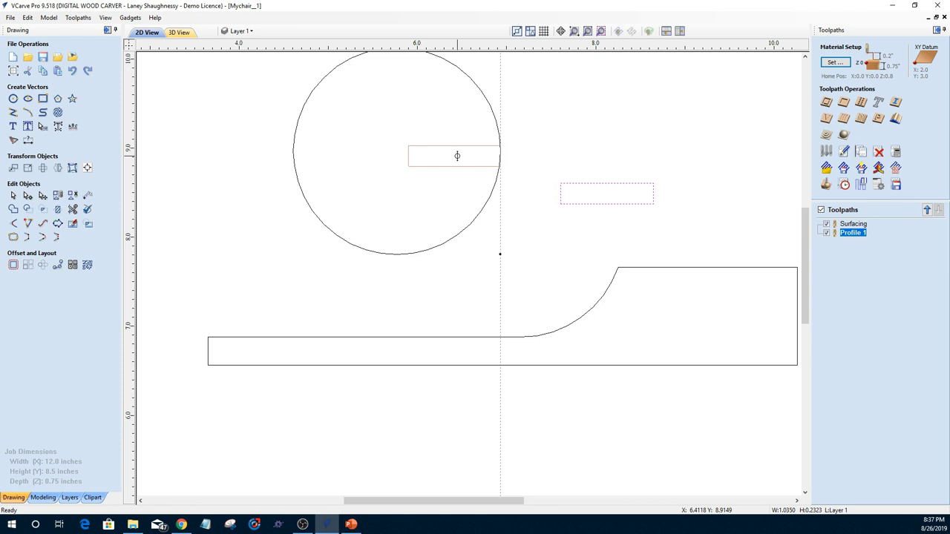
drag(457, 156, 397, 155)
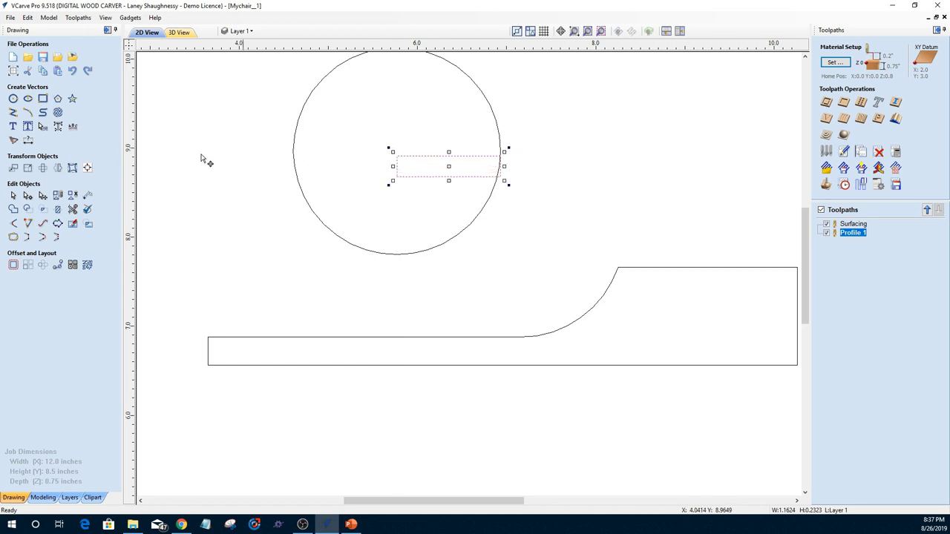
- Draw a small hub circle at the big circle's centre and nudge the strip to line up with it
click(13, 98)
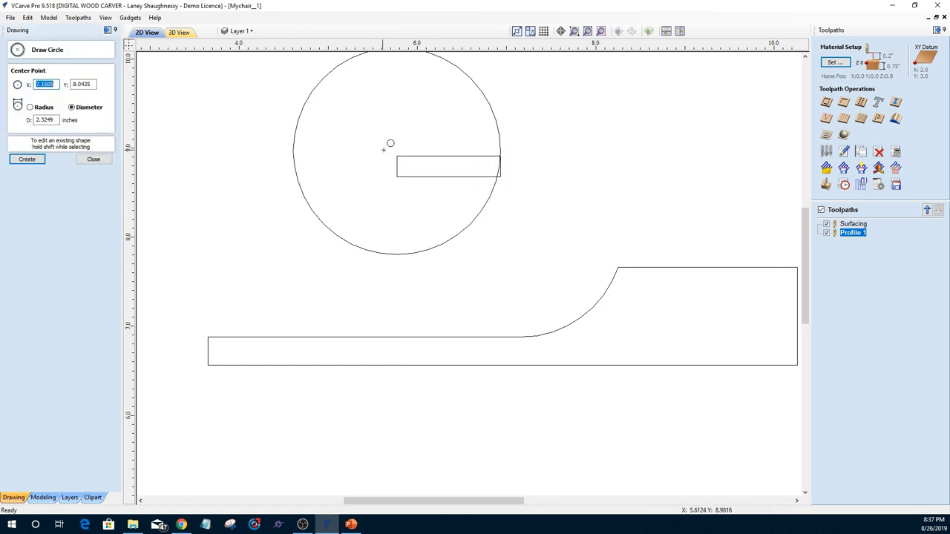
click(396, 154)
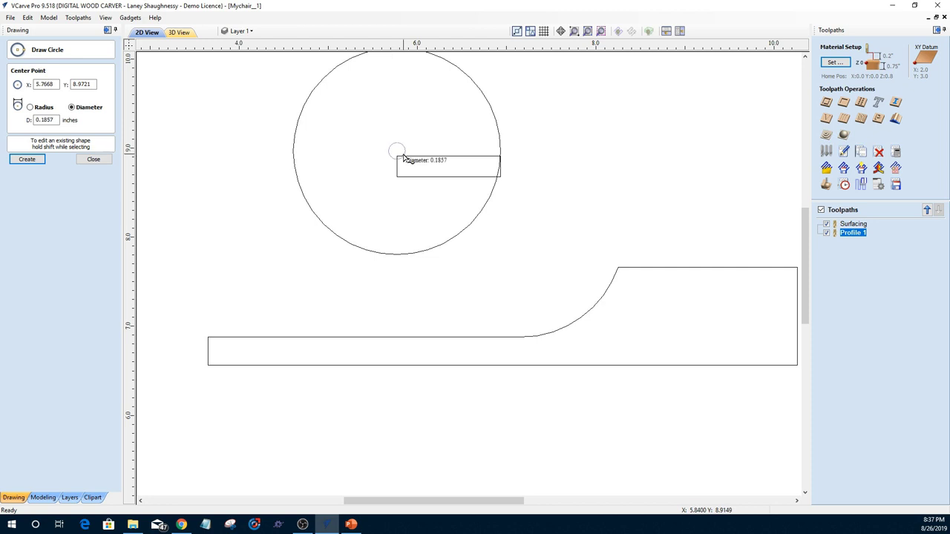
click(404, 160)
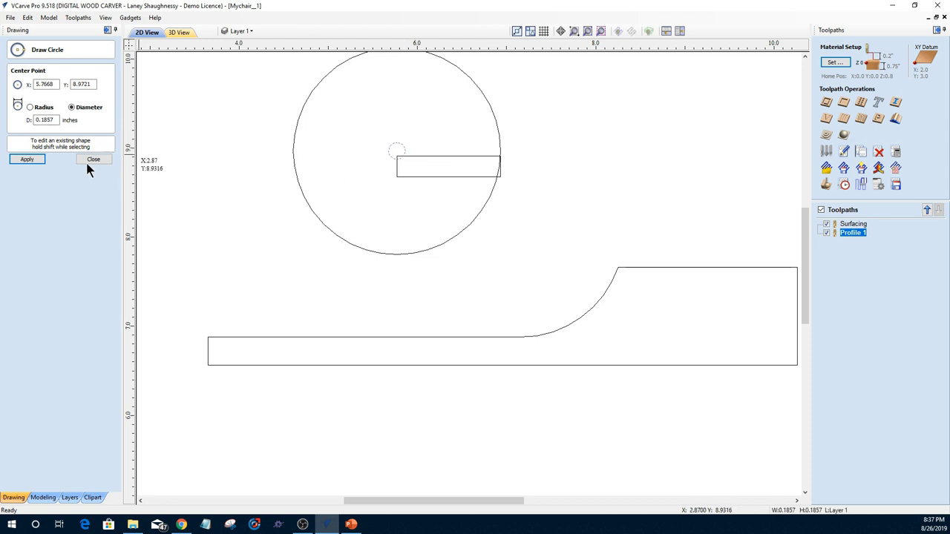
key(Escape)
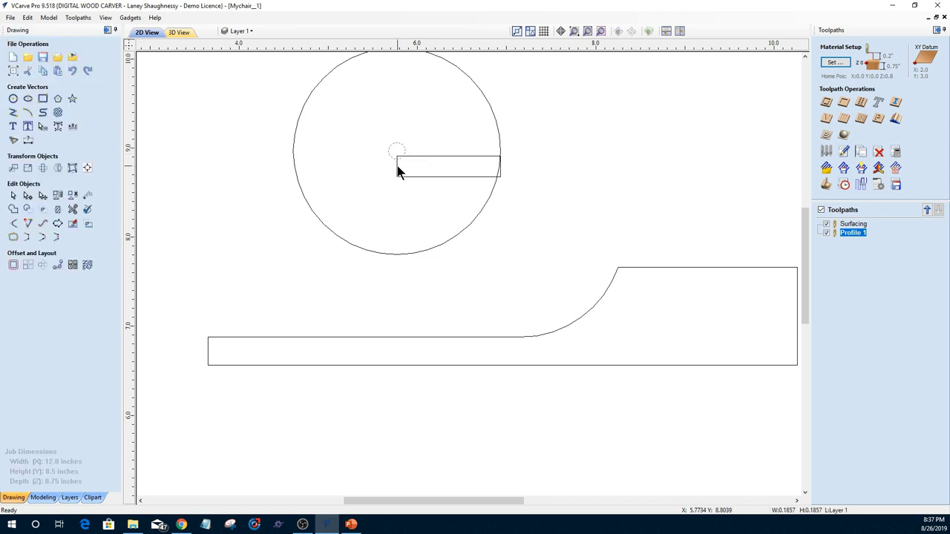
click(397, 171)
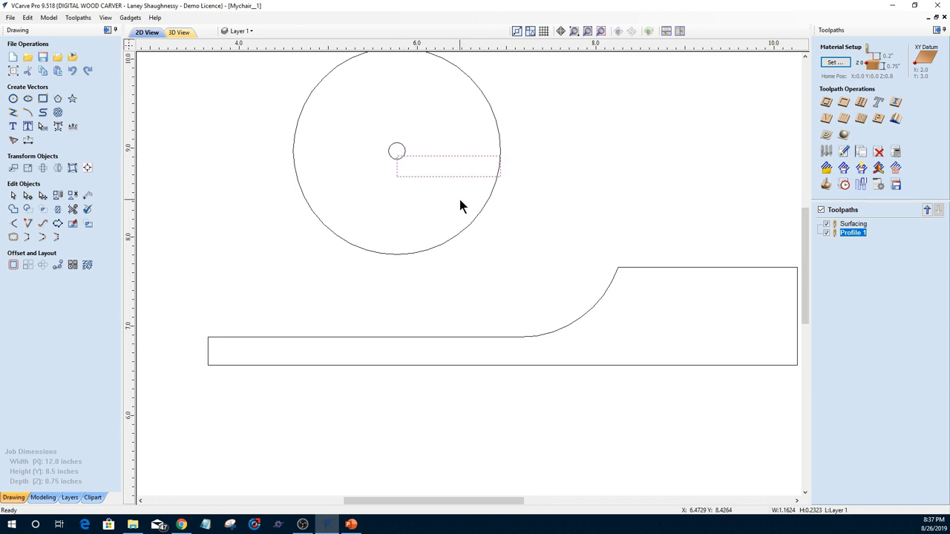
key(Up)
key(Up)
key(Up)
key(Left)
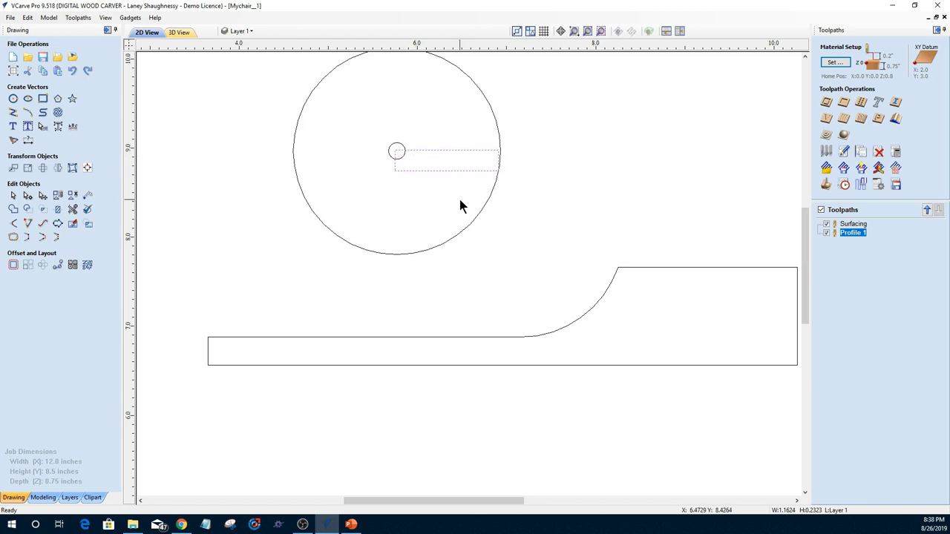
key(Right)
- Circular-copy the strip and hub into four rotated copies around the hub centre
drag(397, 148, 396, 151)
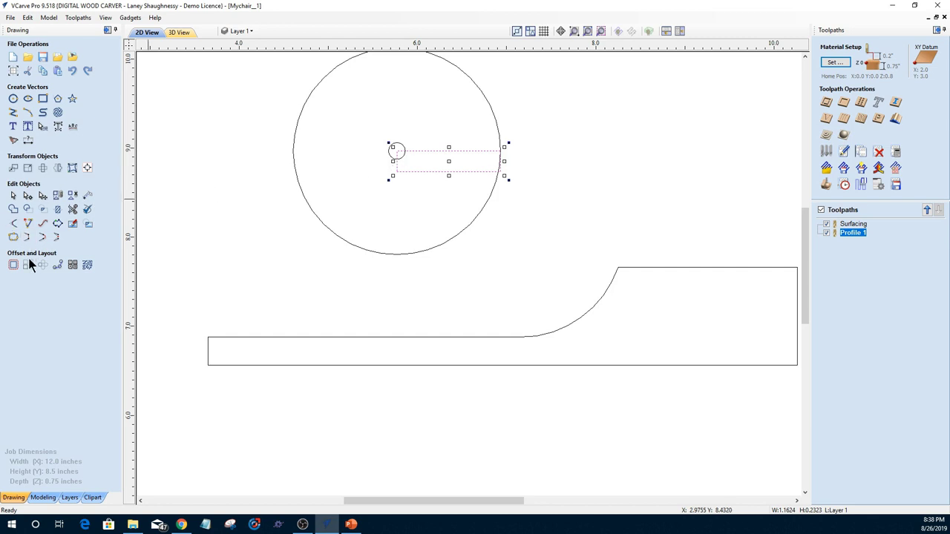
click(56, 265)
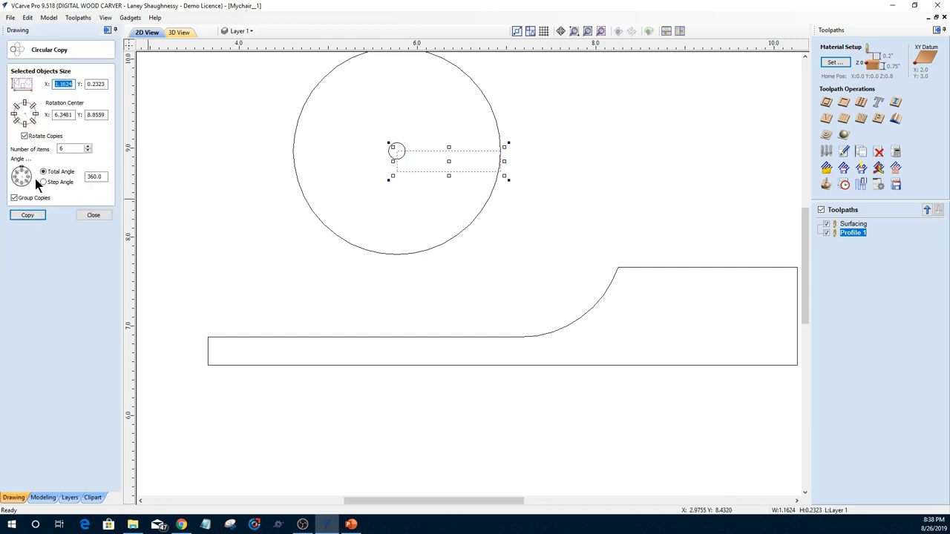
click(398, 149)
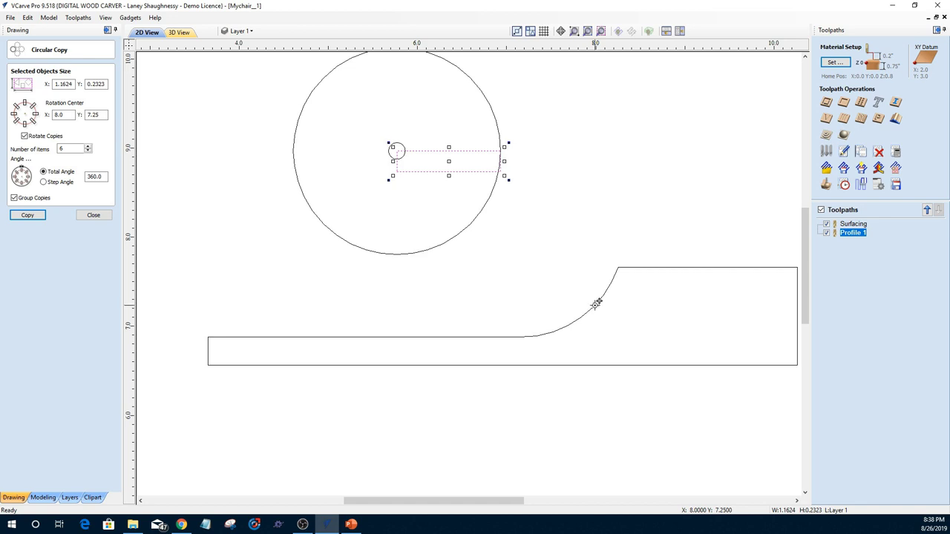
mouse_move(597, 304)
mouse_down()
mouse_move(398, 166)
mouse_move(397, 150)
mouse_up()
double_click(67, 150)
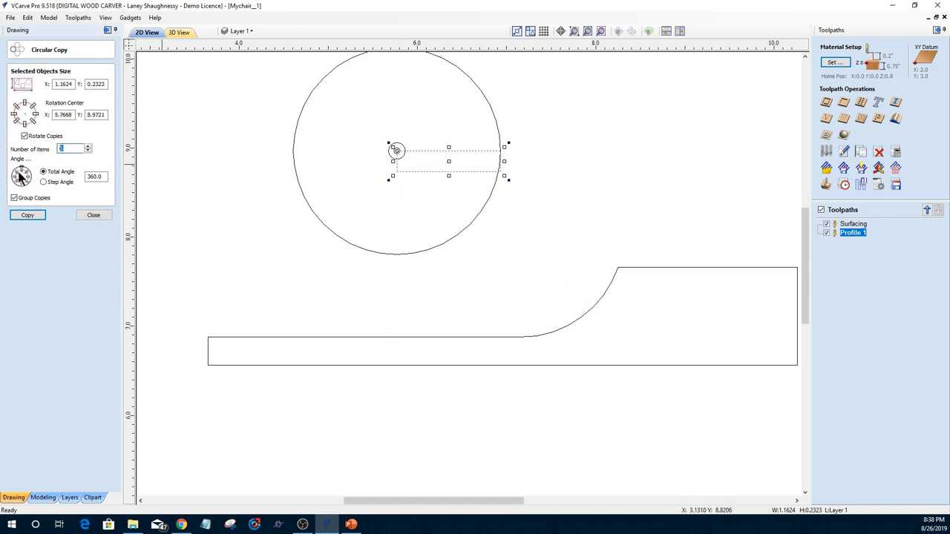
click(27, 215)
- Move the pinwheel circle and its strips down-right onto the lower strip against the curved rise
click(94, 215)
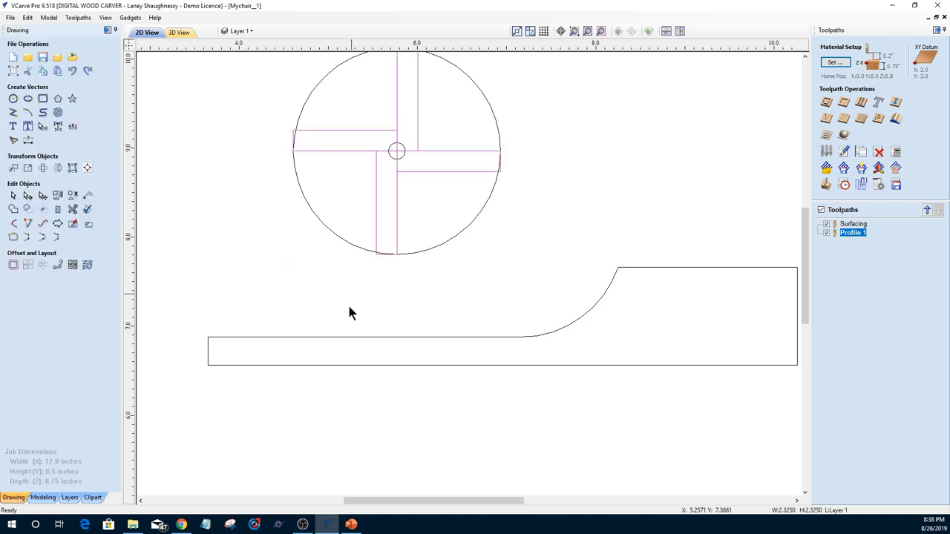
scroll(259, 264, down, 4)
drag(238, 155, 370, 268)
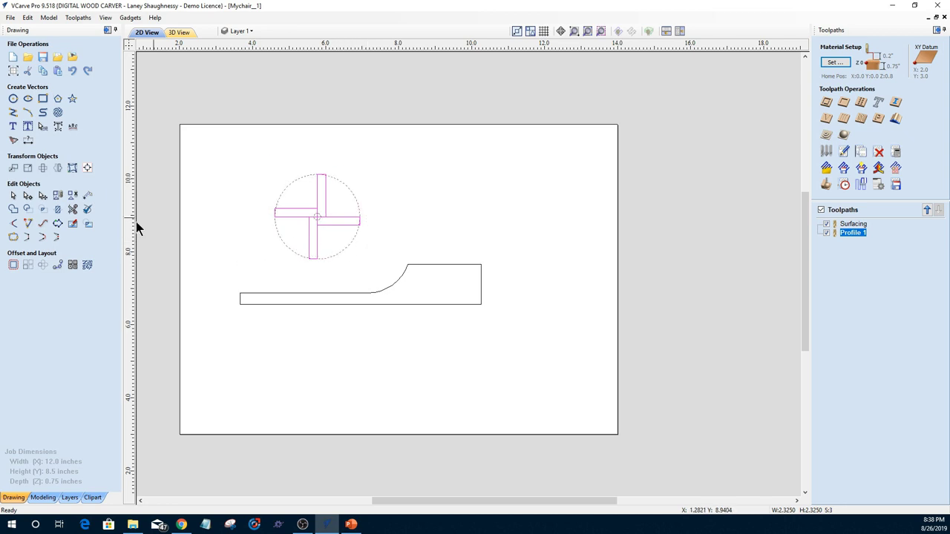
click(268, 216)
drag(319, 260, 375, 295)
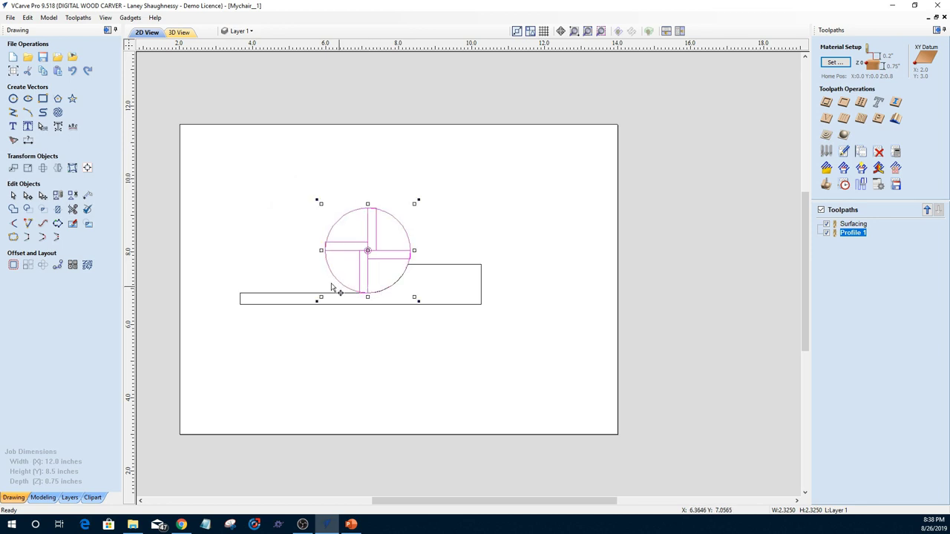
scroll(272, 237, up, 2)
scroll(289, 250, up, 1)
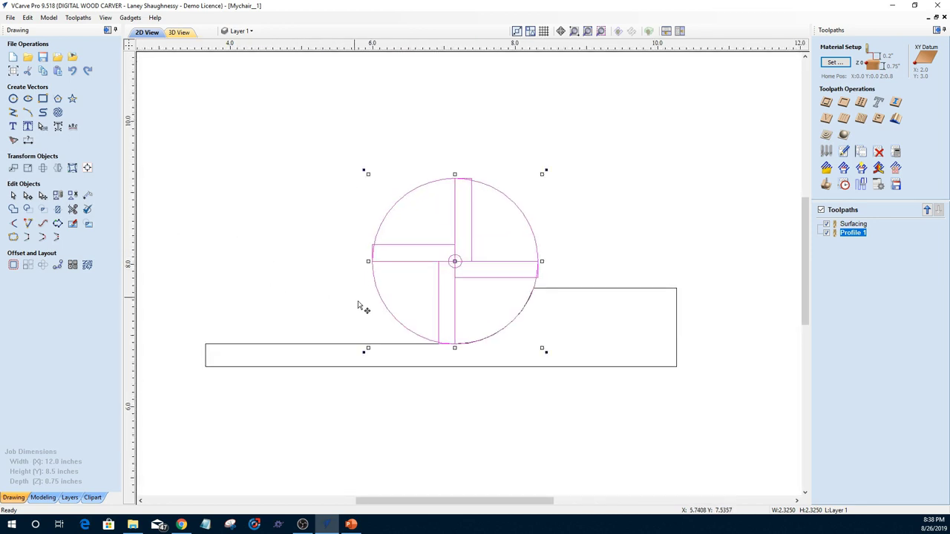
key(Right)
key(Right)
key(Right)
key(Right)
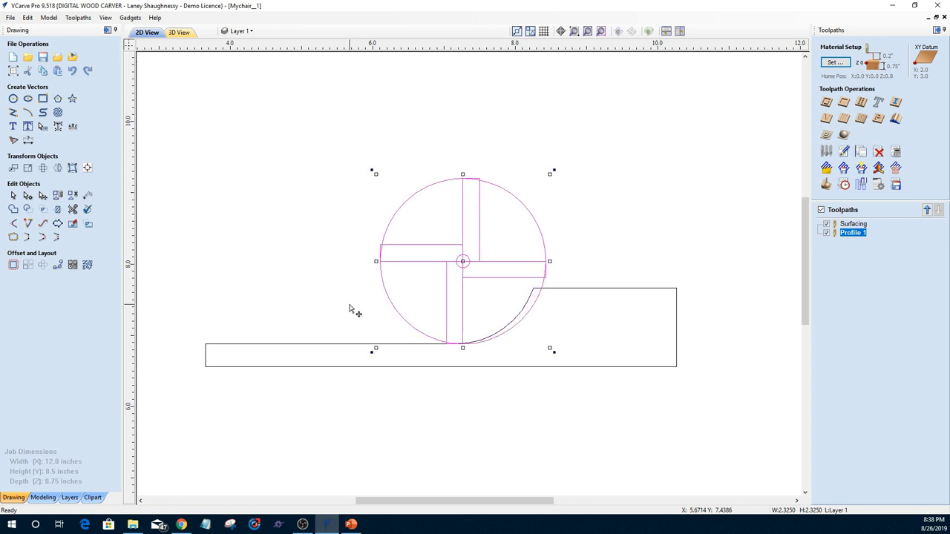
click(28, 112)
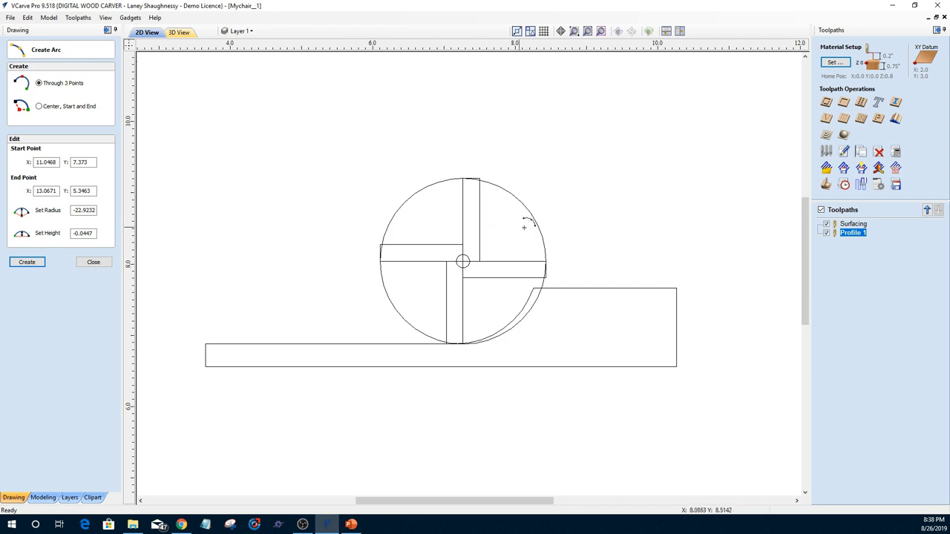
- Draw an arc from the strip's right end bulging up over the wheel
click(564, 237)
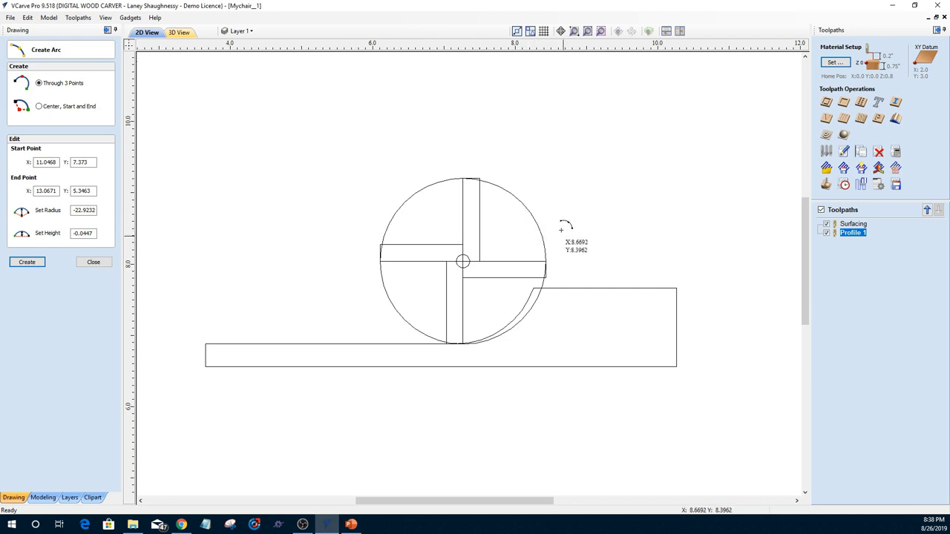
click(481, 141)
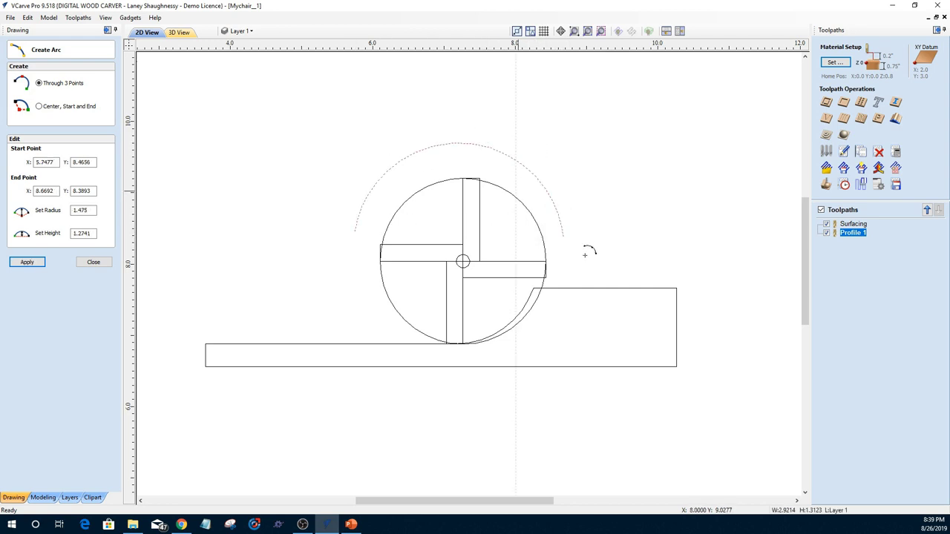
click(95, 263)
- Add a closed triangular arrowhead at the arc's right end
click(12, 112)
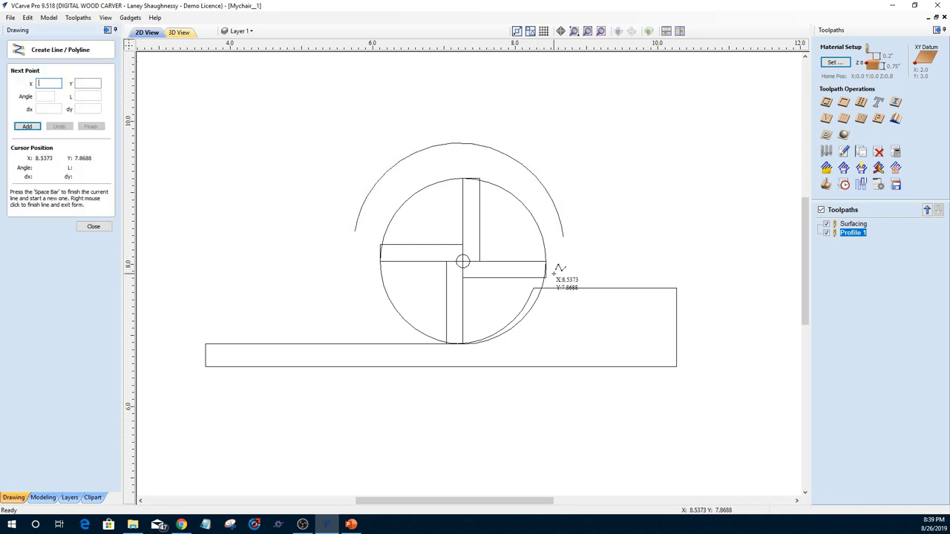
click(563, 236)
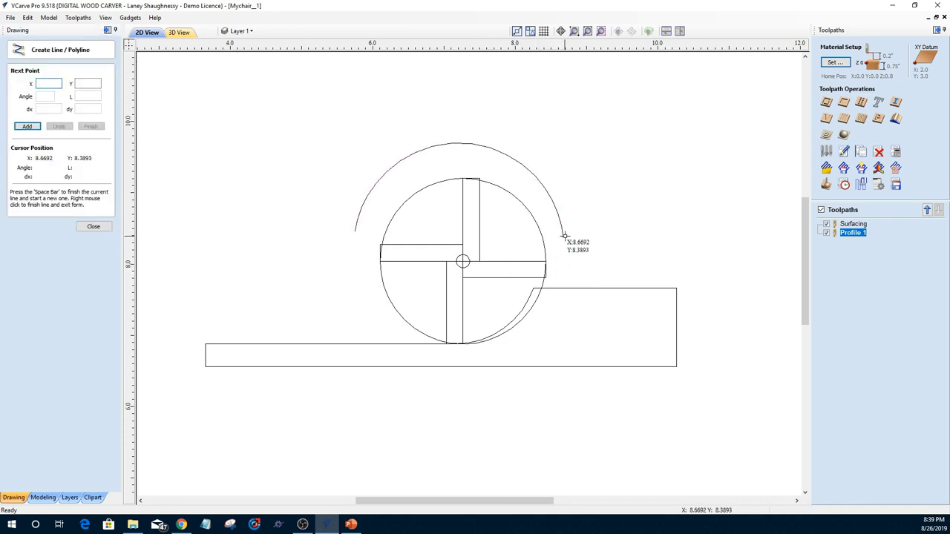
click(585, 224)
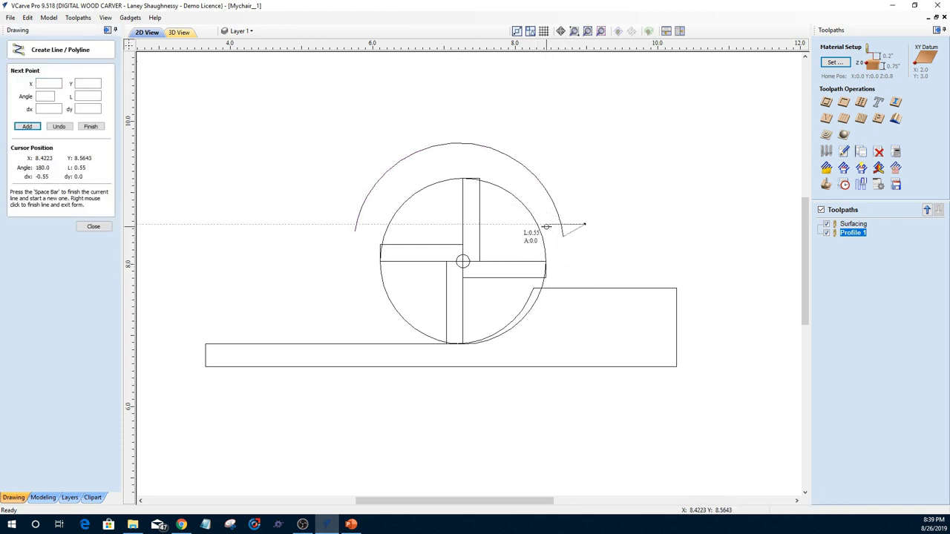
click(540, 225)
click(563, 236)
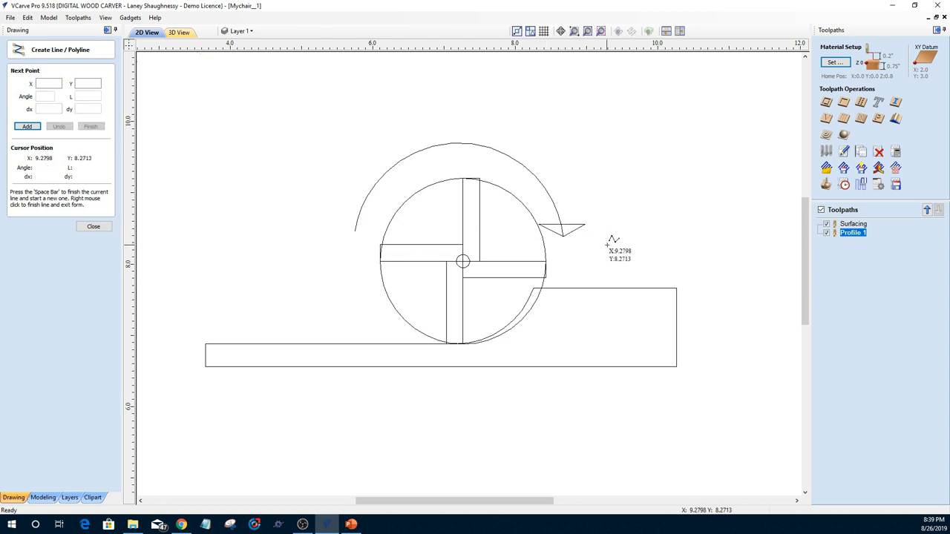
click(92, 227)
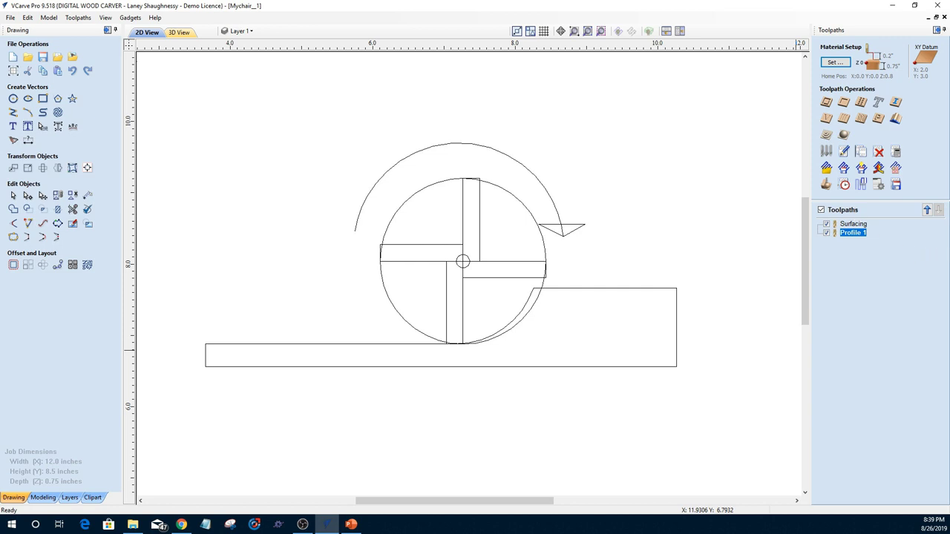
key(alt+Tab)
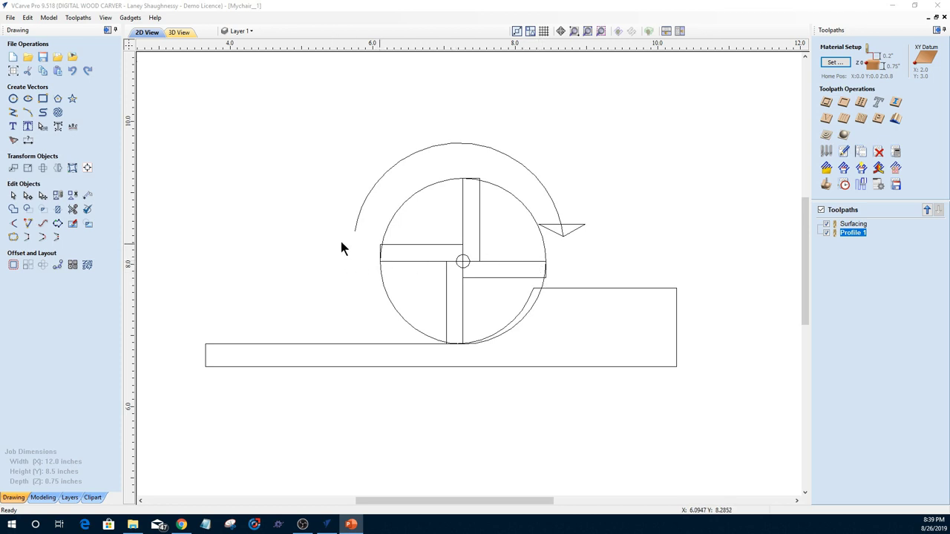
- Draw a horizontal right-pointing arrow with a triangular head above the arc
click(13, 112)
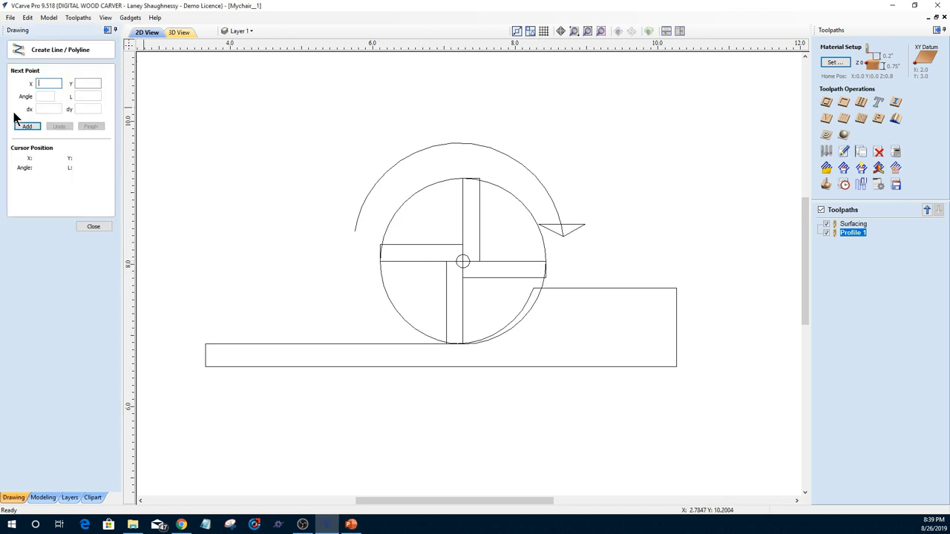
click(297, 116)
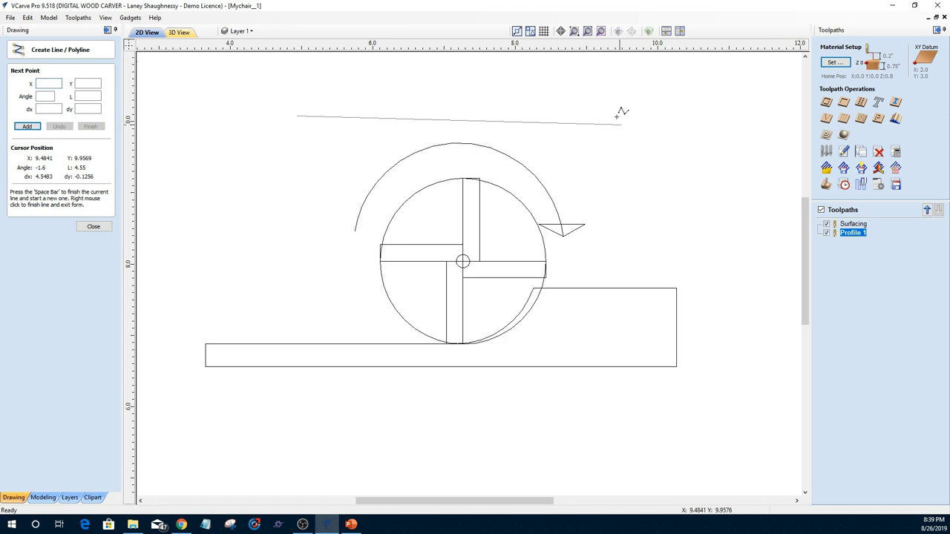
click(562, 116)
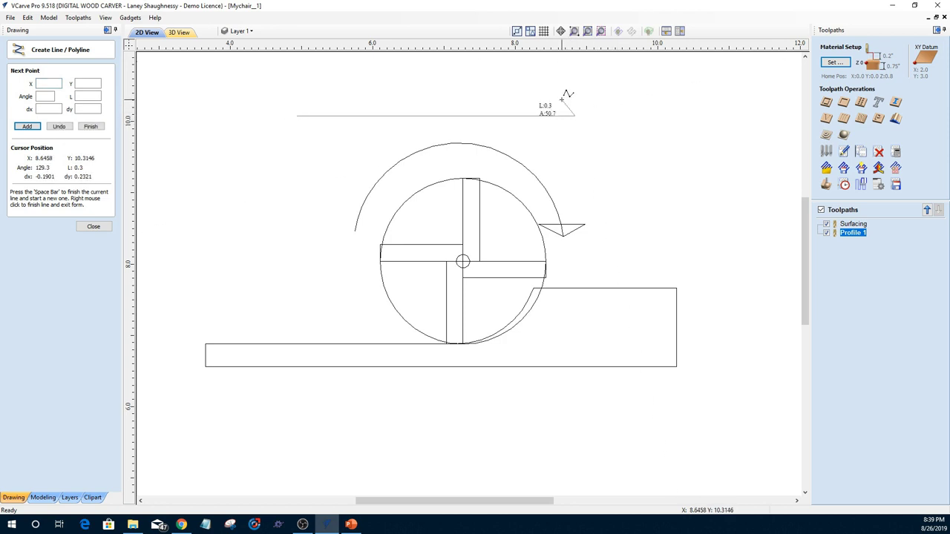
click(562, 137)
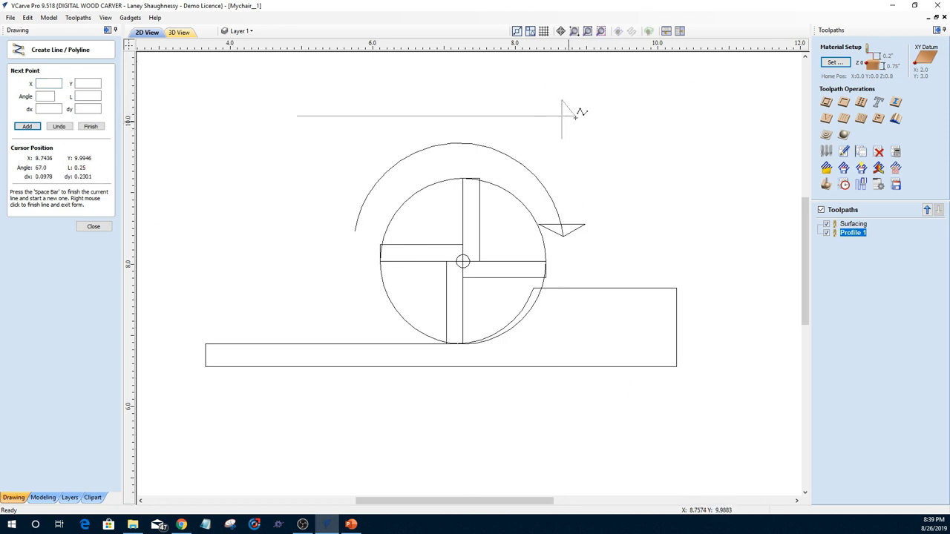
click(574, 115)
key(space)
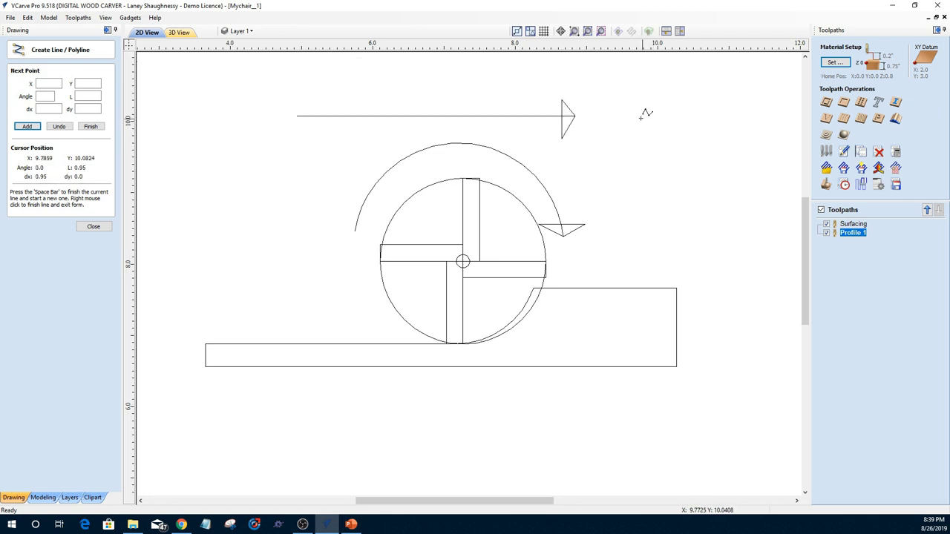
click(98, 227)
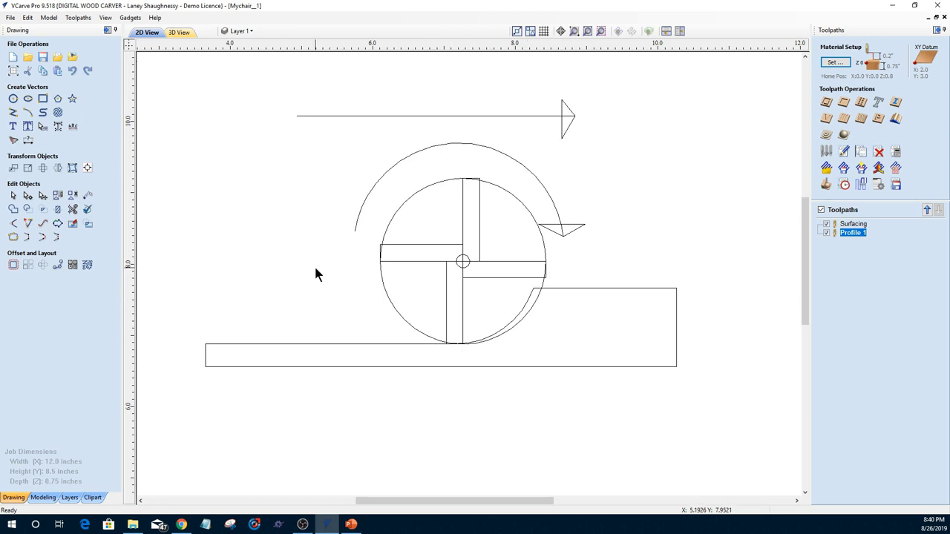
- Mirror the curved arc and its arrowhead horizontally and nudge them left
click(502, 116)
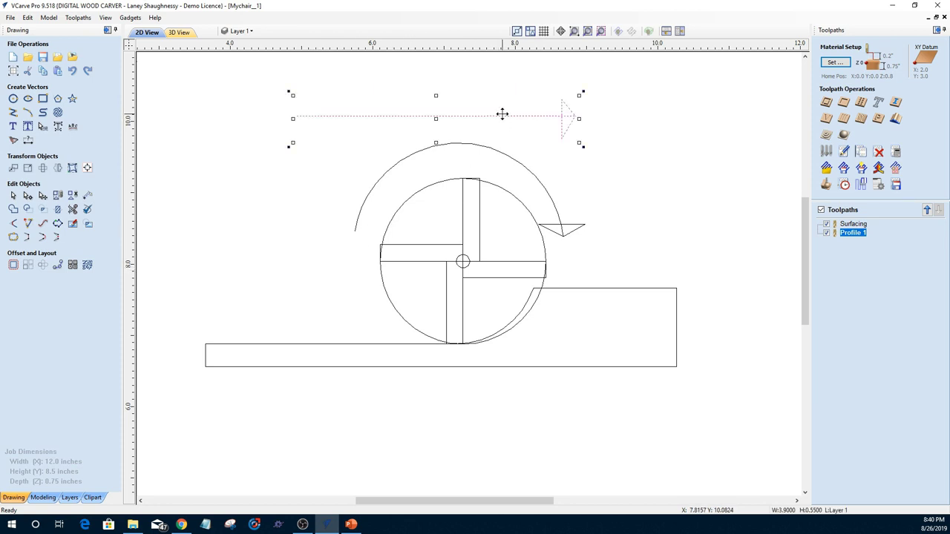
click(545, 195)
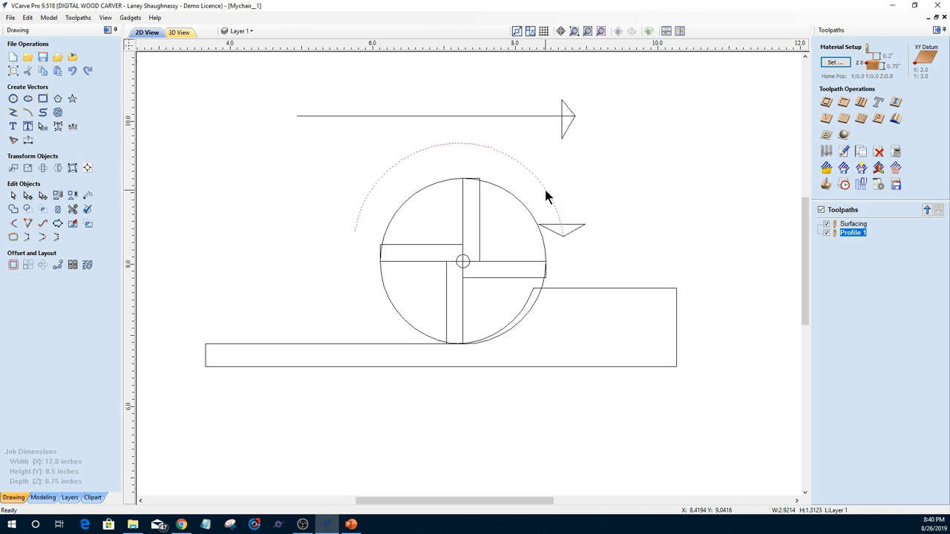
shift+click(556, 227)
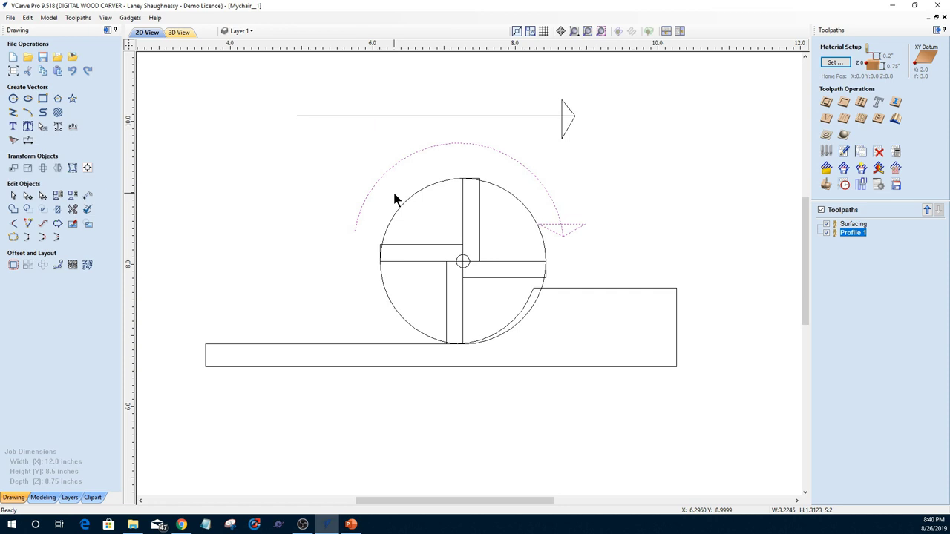
key(ctrl+m)
key(Left)
key(Left)
key(Left)
key(Left)
key(Left)
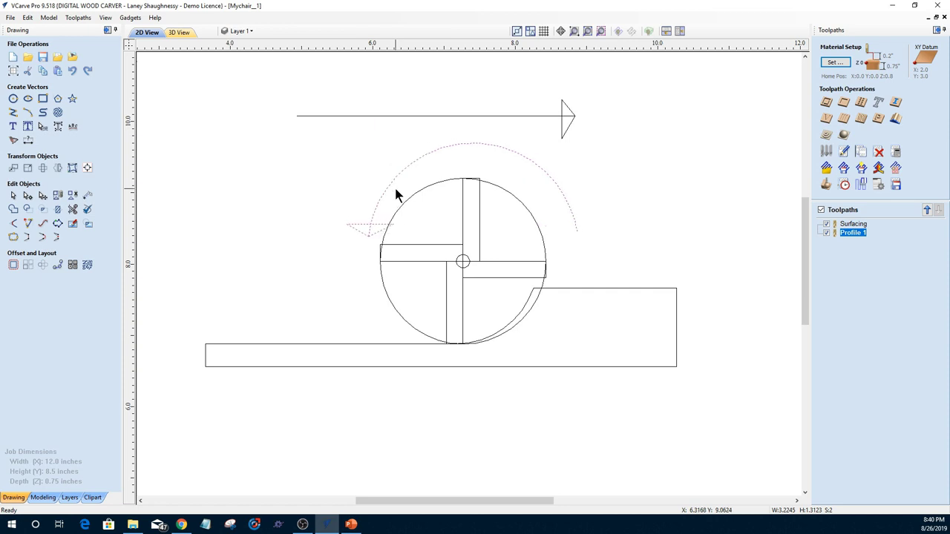
key(Left)
key(Left)
key(Left)
key(alt+Tab)
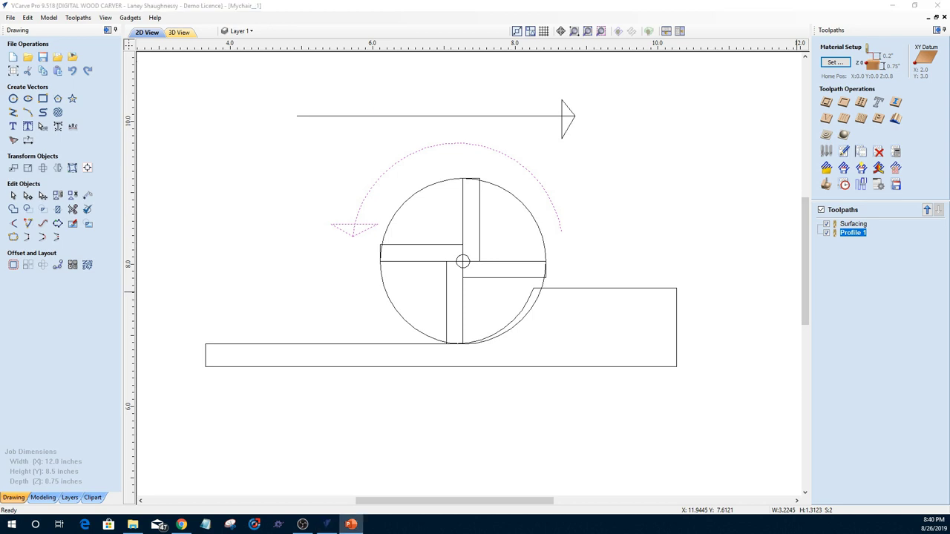
- Mirror the base profile left-to-right so its curved notch is on the left
click(578, 288)
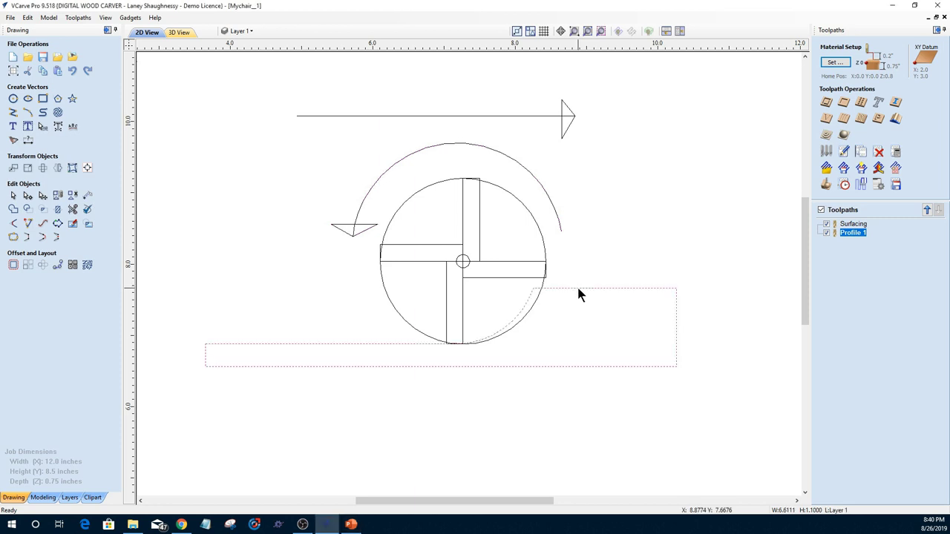
click(578, 289)
key(ctrl+z)
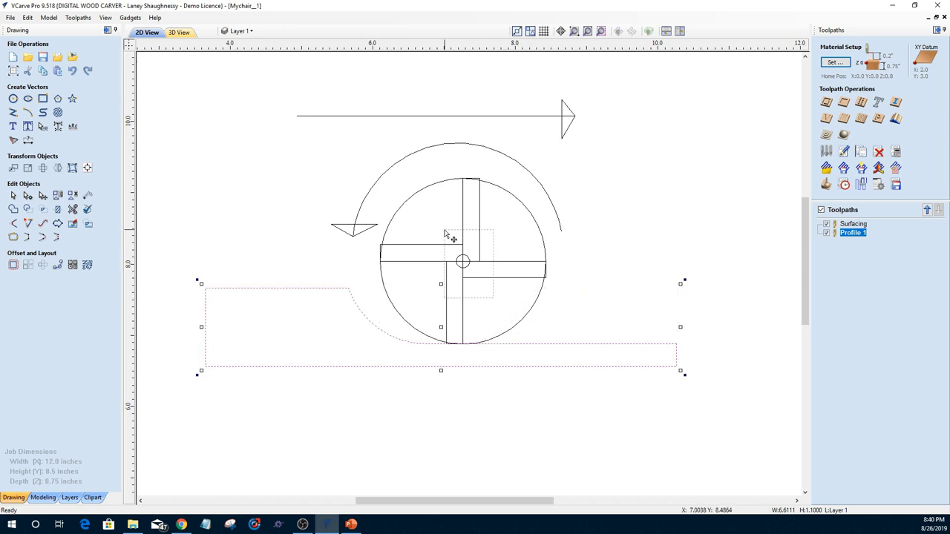
click(480, 302)
- Shift the wheel and curved arrow left so the wheel rests against the bar's curved rise
drag(481, 303, 369, 144)
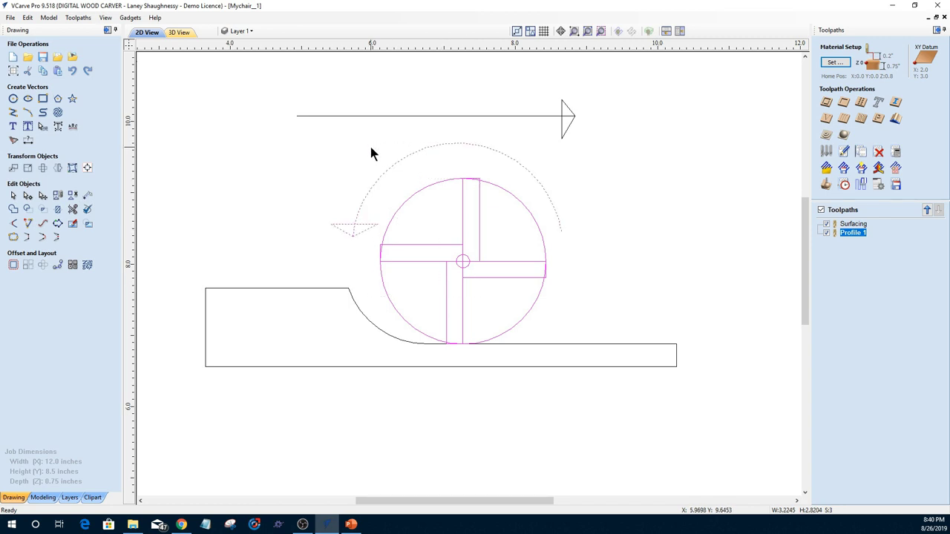
key(Left)
key(Left)
key(Left)
key(Left)
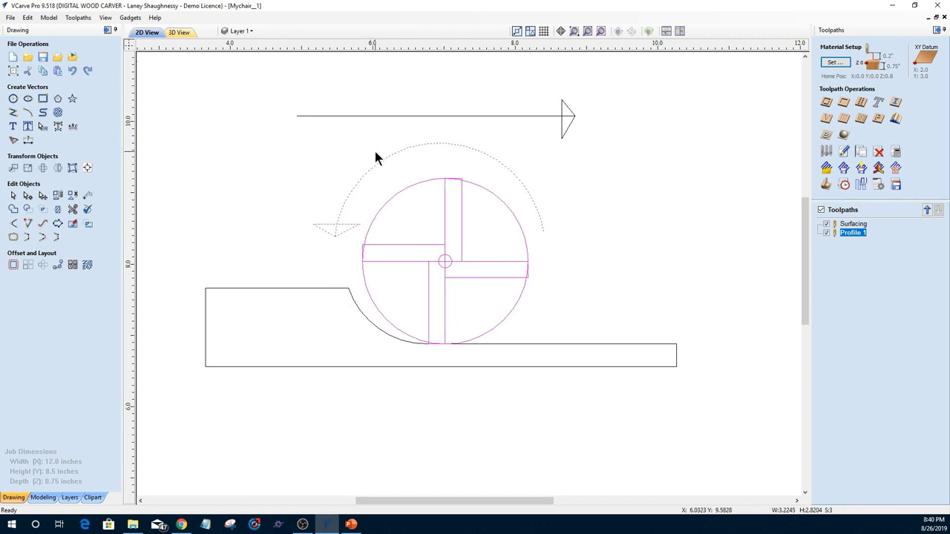
click(359, 177)
click(301, 224)
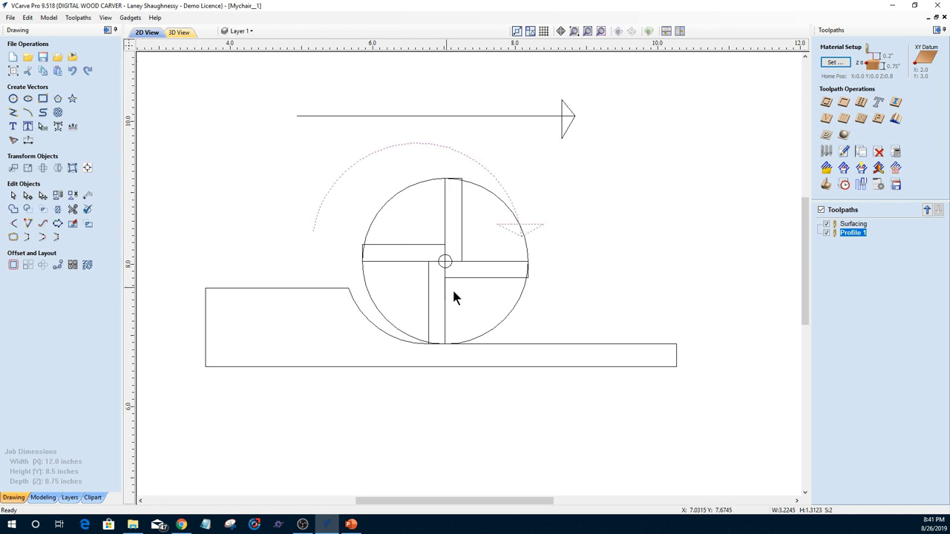
click(432, 246)
key(Left)
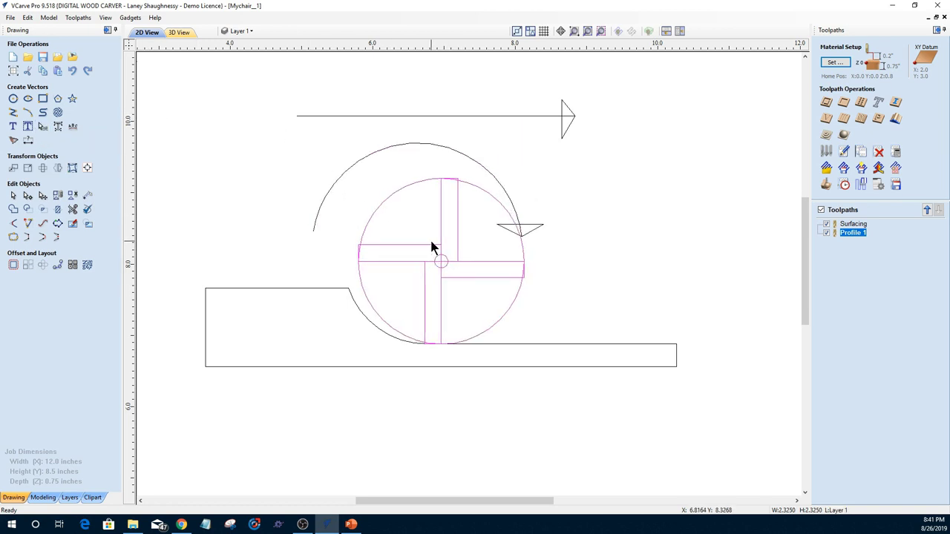
key(Left)
key(Left)
key(Left)
key(Left)
key(Left)
key(Left)
key(Left)
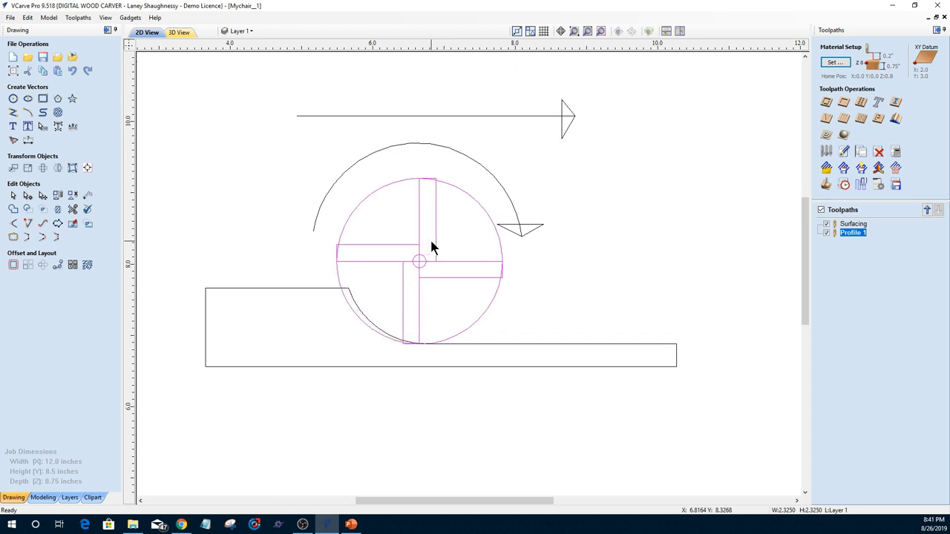
key(Left)
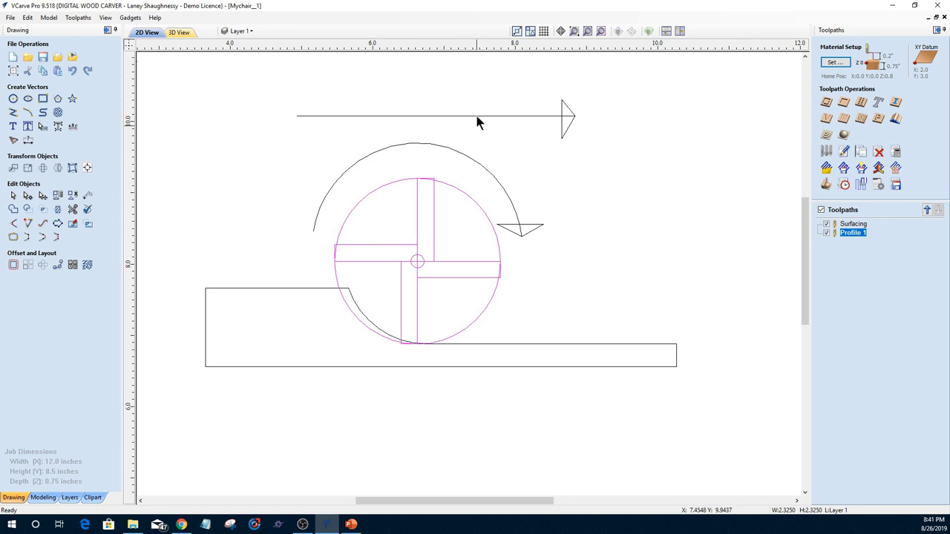
drag(603, 150, 531, 77)
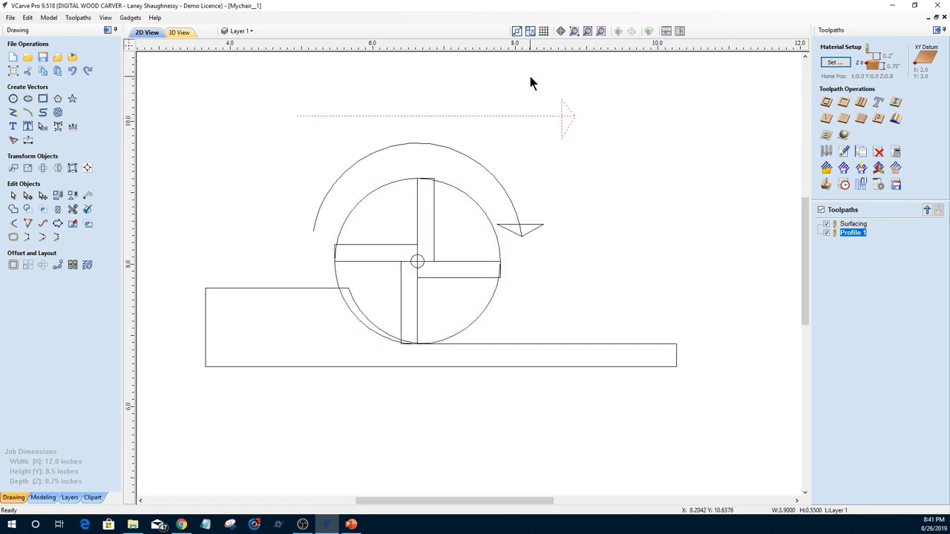
- Mirror the straight arrow horizontally so its head points left
key(ctrl+h)
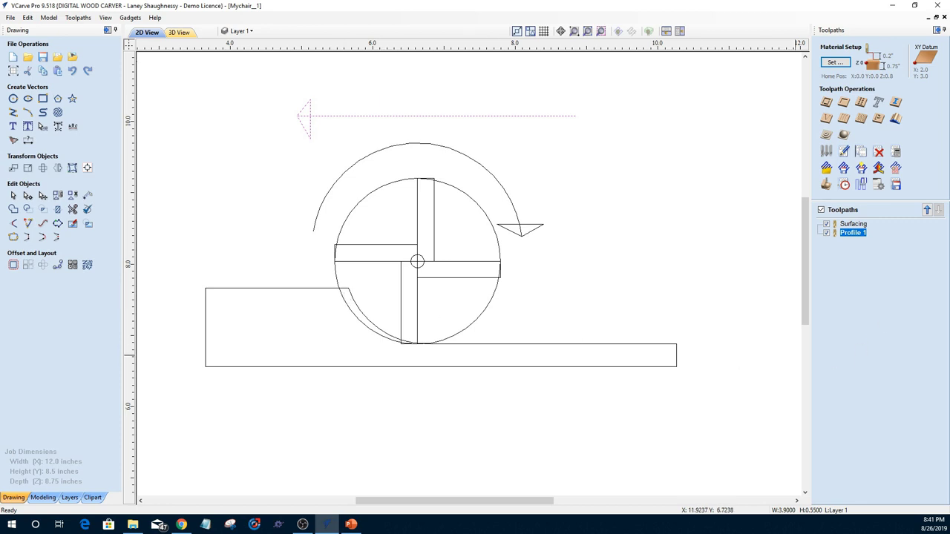
key(alt+Tab)
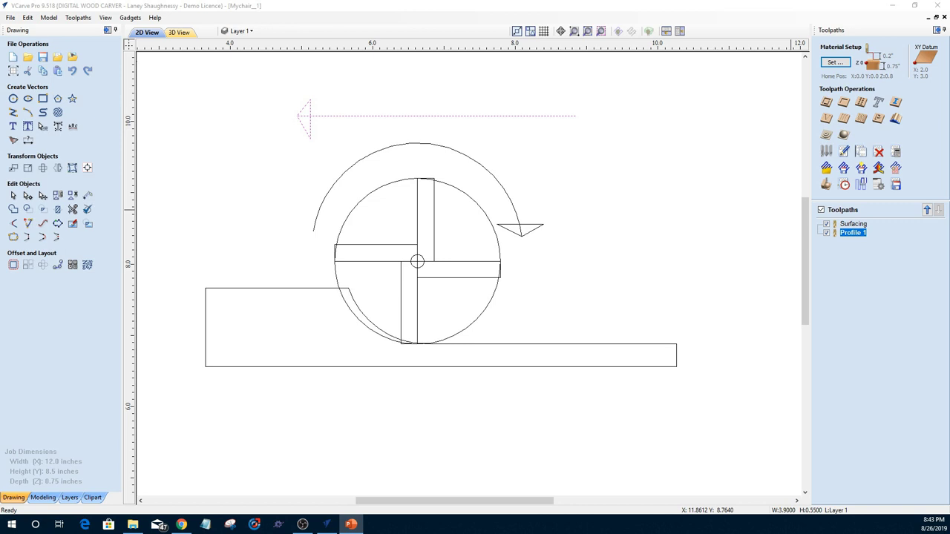
click(327, 525)
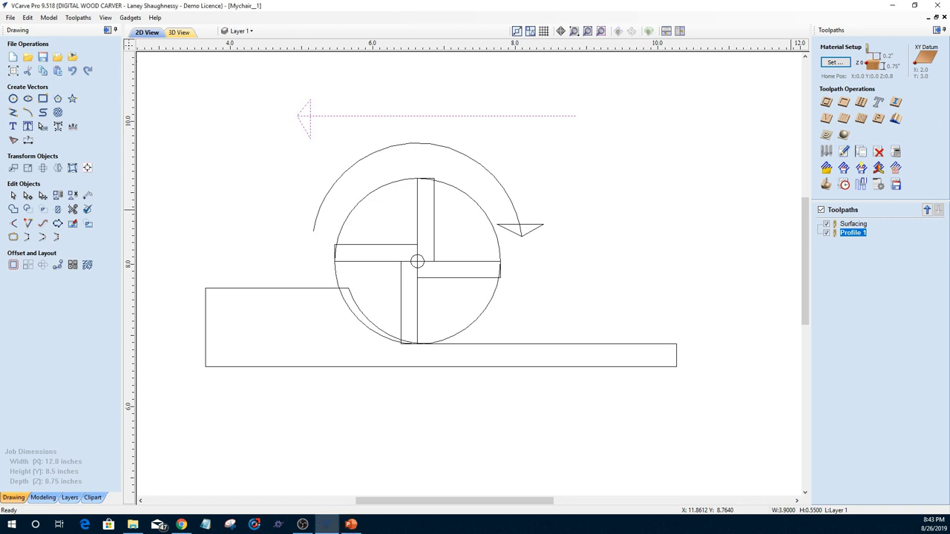
key(super+e)
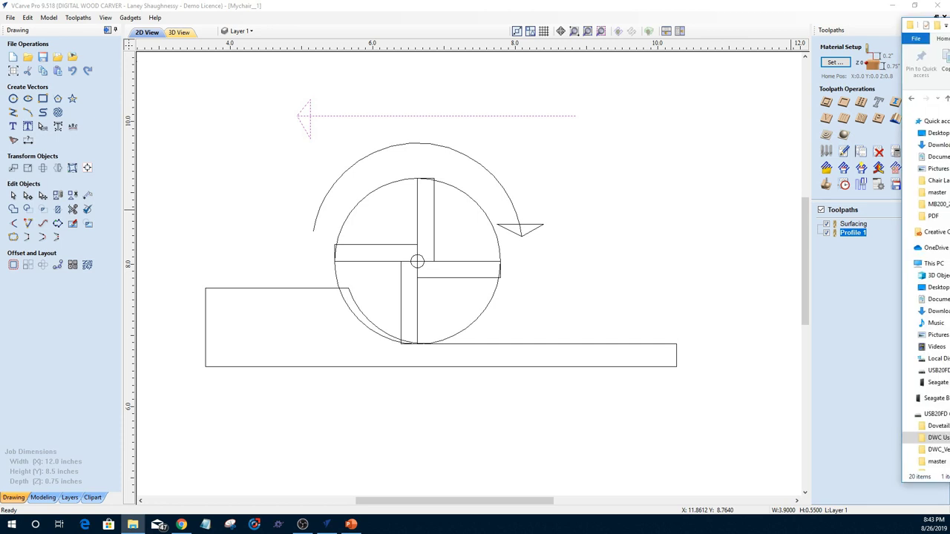
key(alt+Tab)
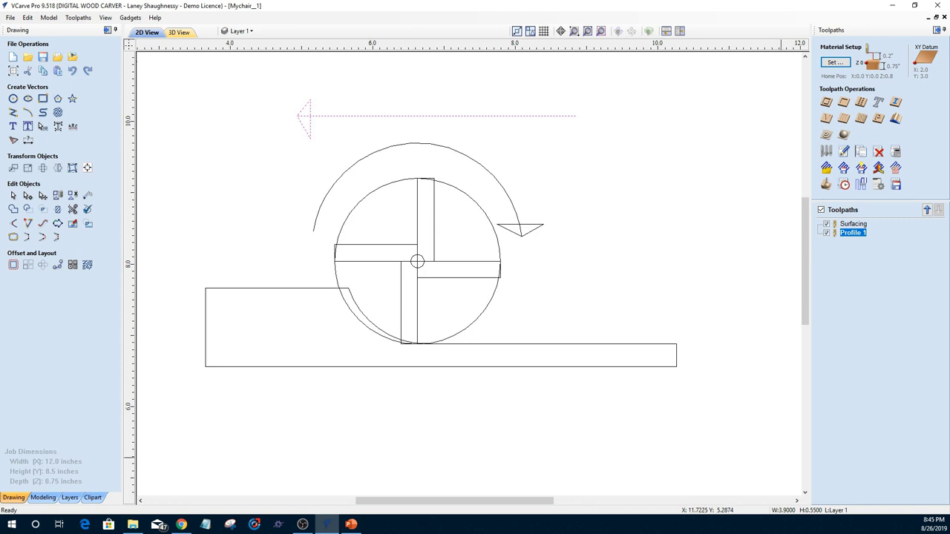
key(alt+Tab)
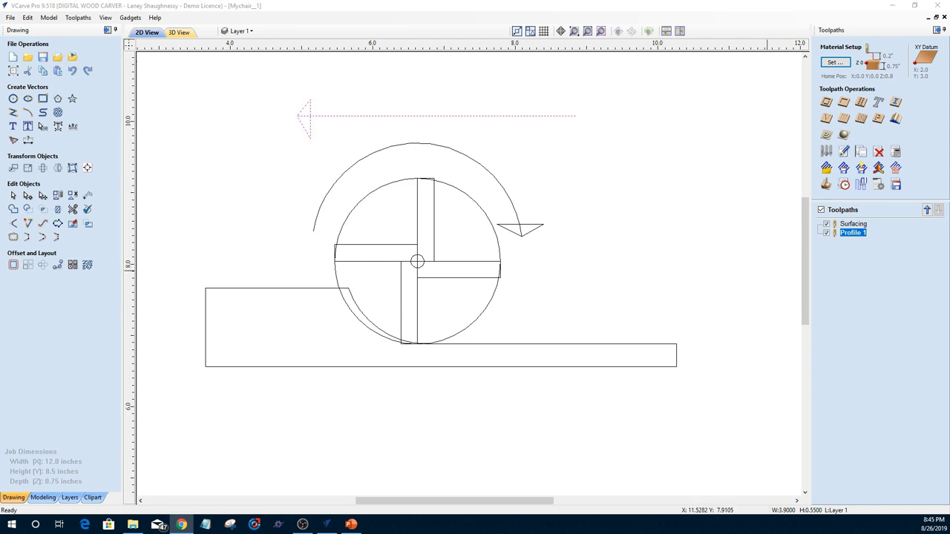
- Delete all vectors from the drawing
click(463, 255)
scroll(489, 271, down, 3)
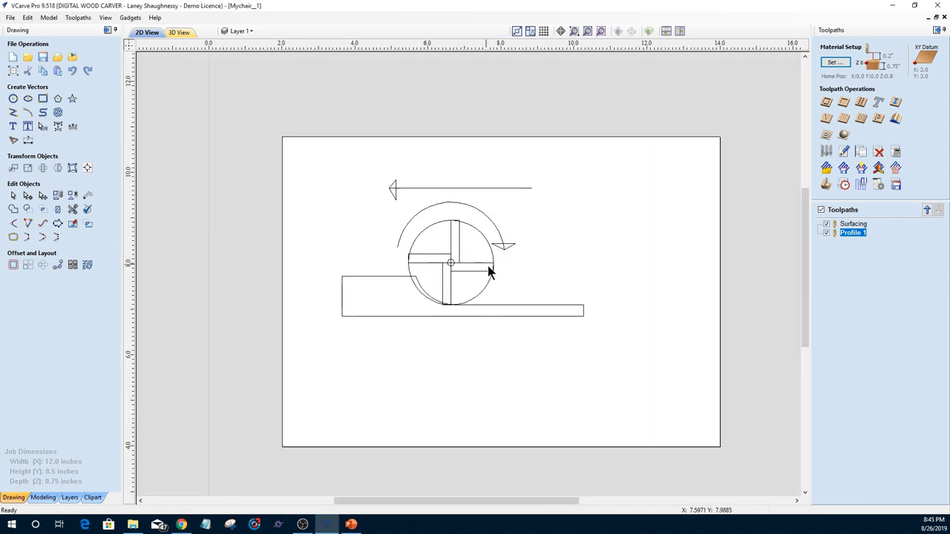
scroll(489, 271, down, 2)
key(ctrl+a)
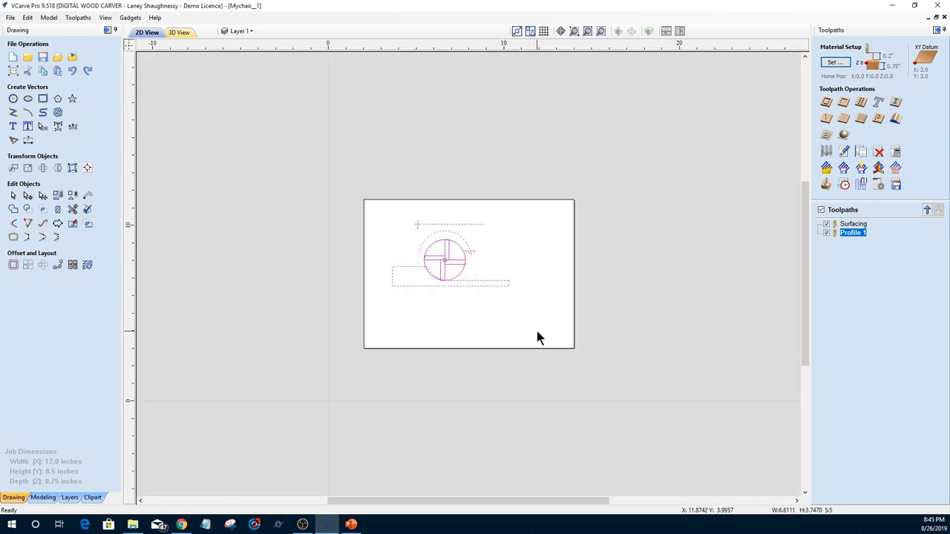
key(Delete)
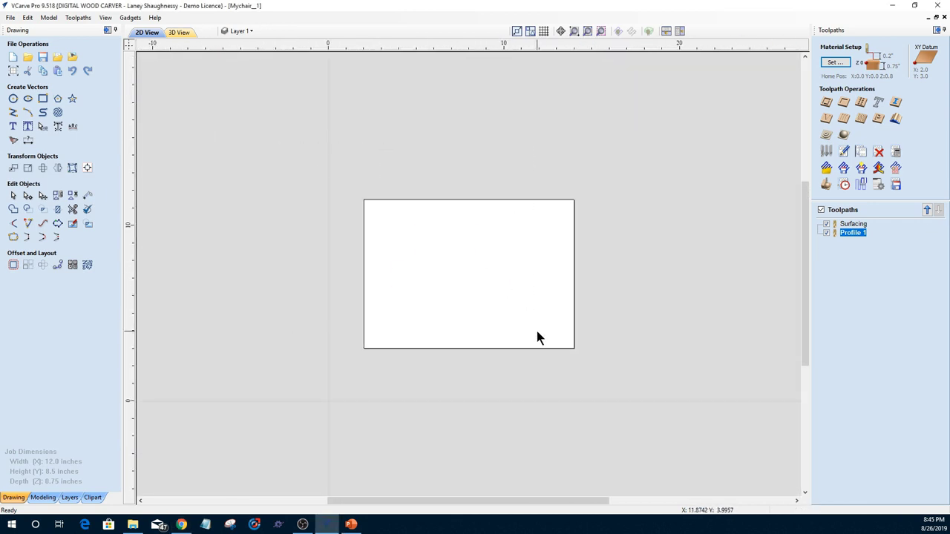
click(11, 18)
click(212, 109)
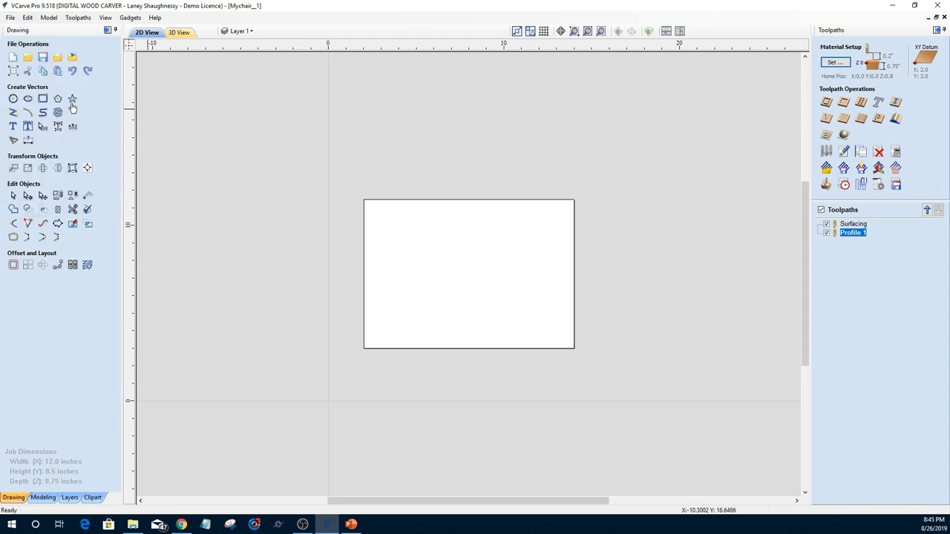
- Set the job to 96 × 8.25 inches with the datum offset off, and recalculate toolpaths
click(15, 69)
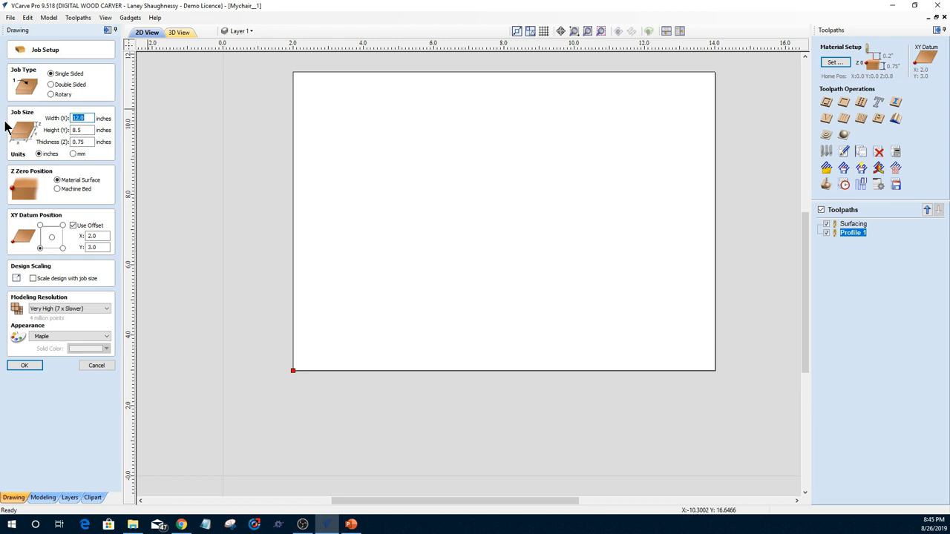
text(96)
key(Tab)
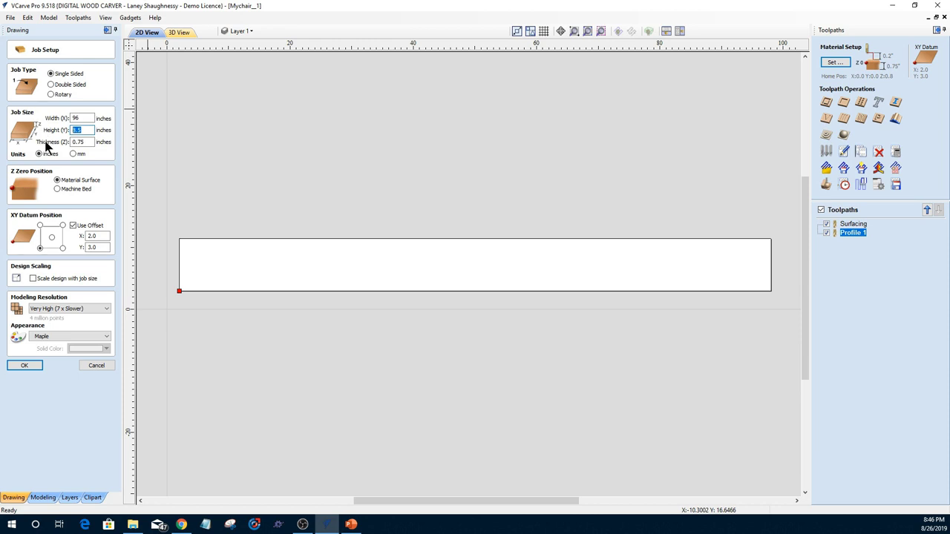
text(8.25)
key(Return)
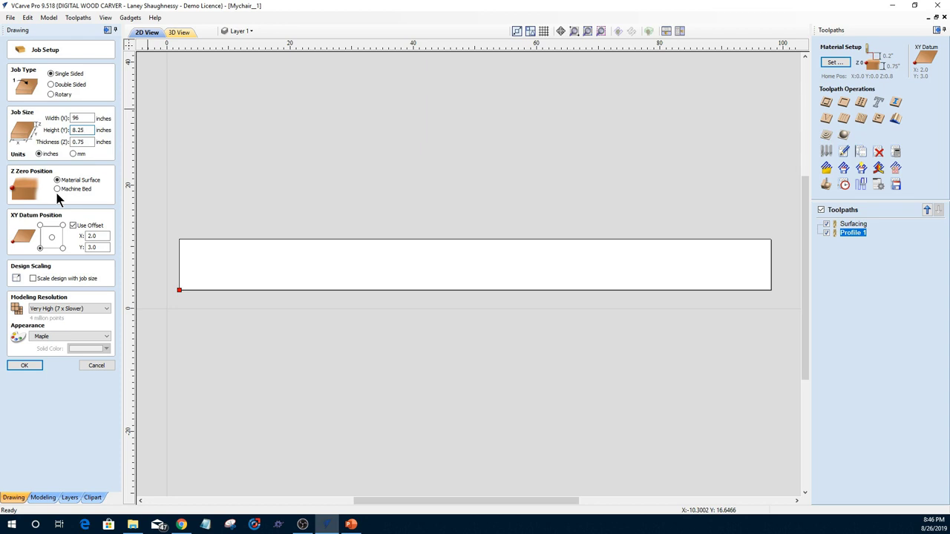
click(73, 225)
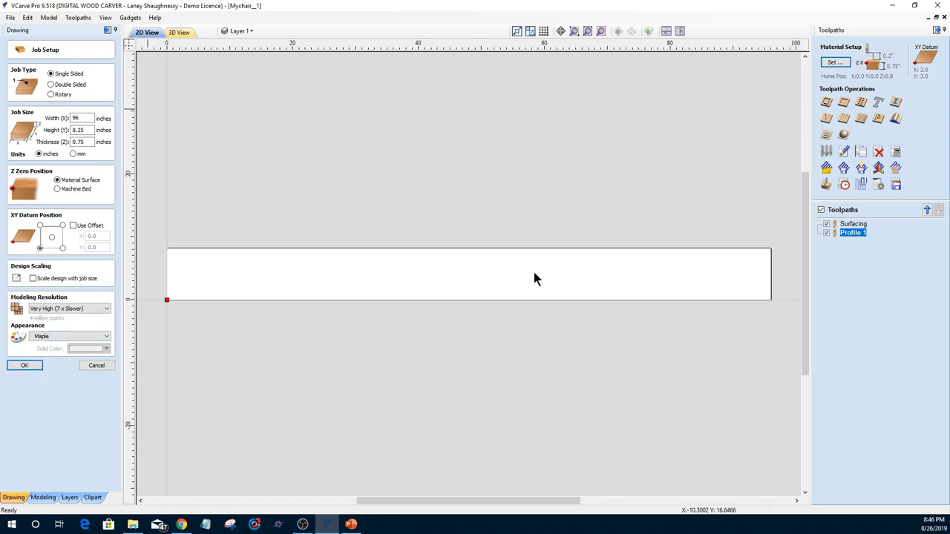
key(Return)
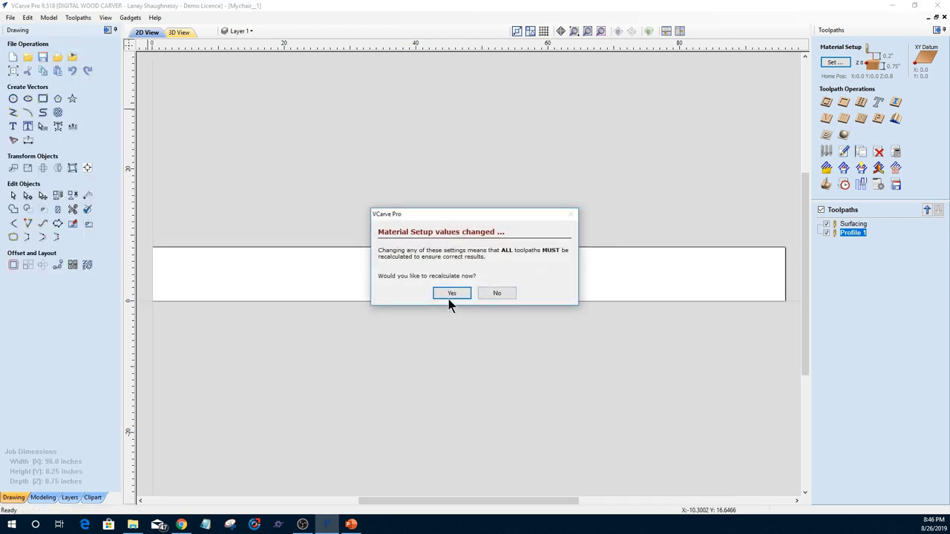
click(448, 295)
click(476, 289)
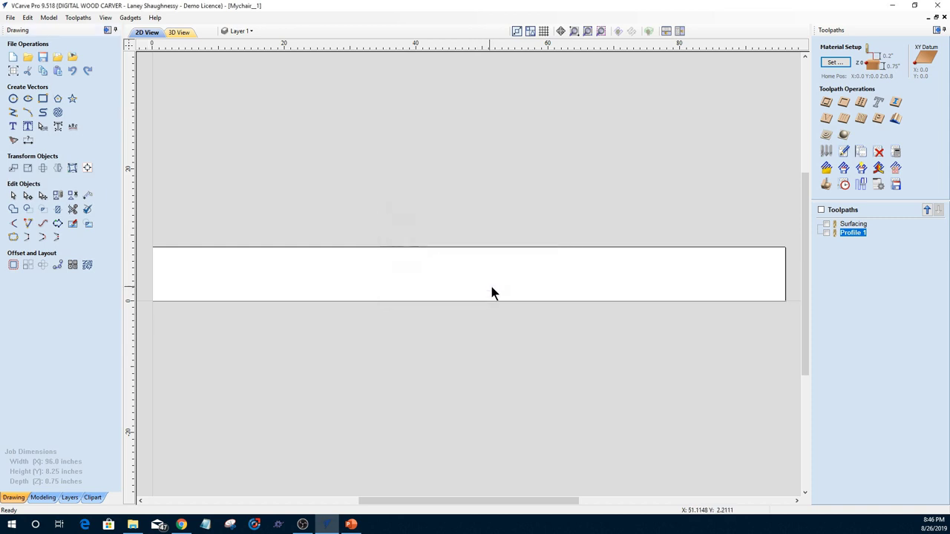
- Draw a 48 × 30 inch rectangle over the board's left end
scroll(601, 310, down, 4)
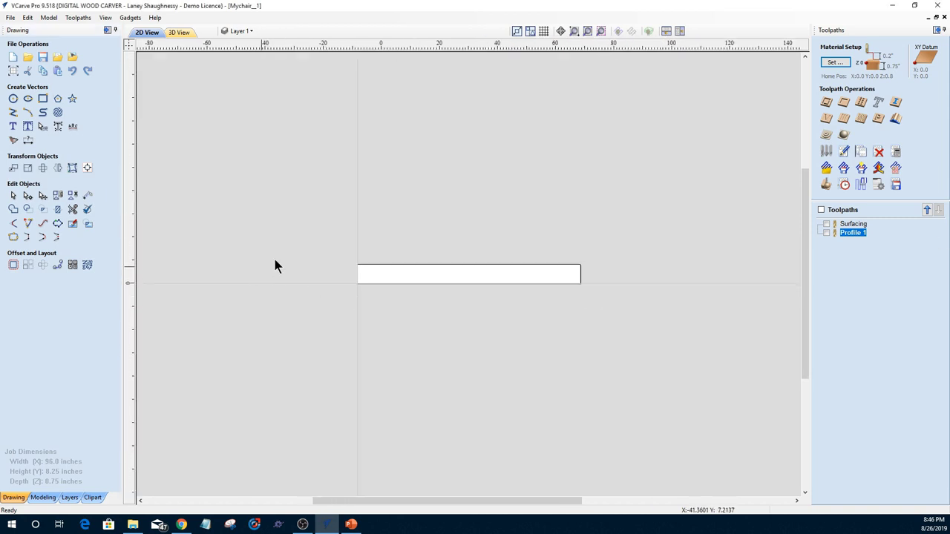
scroll(274, 266, up, 3)
scroll(569, 293, up, 1)
scroll(447, 275, down, 4)
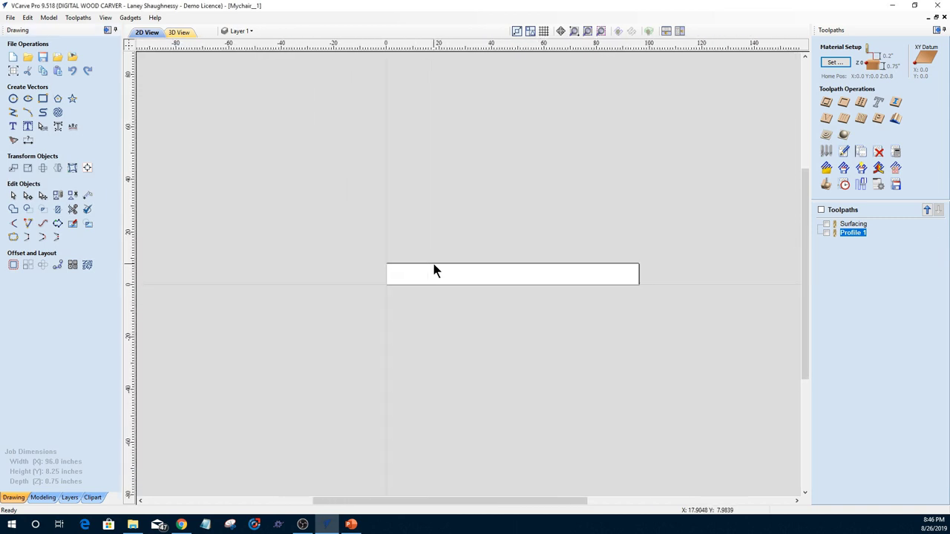
click(42, 99)
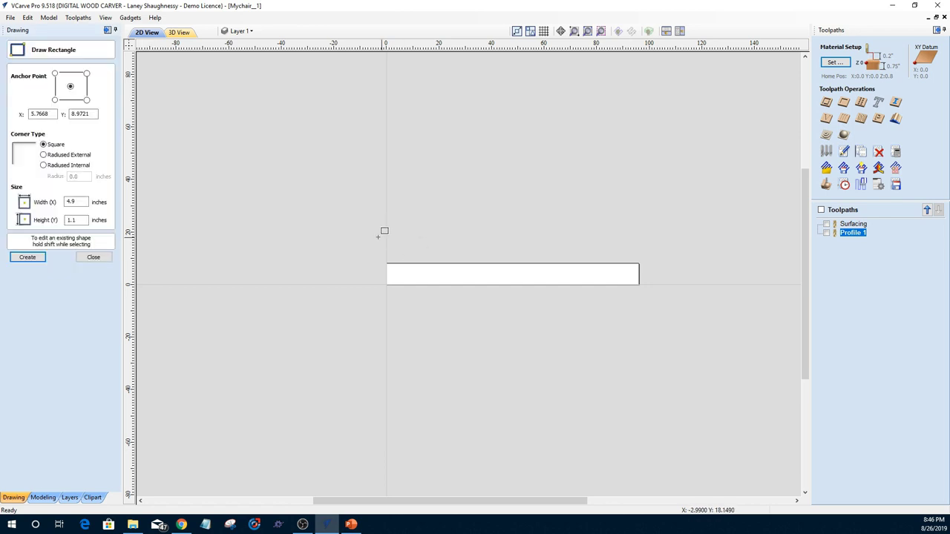
drag(357, 231, 540, 328)
double_click(71, 202)
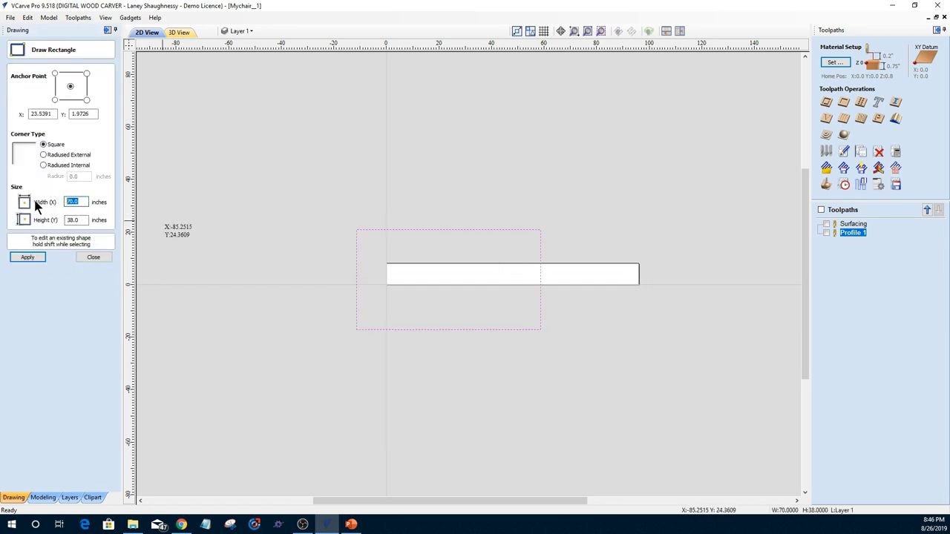
text(48)
double_click(83, 219)
text(30)
click(30, 256)
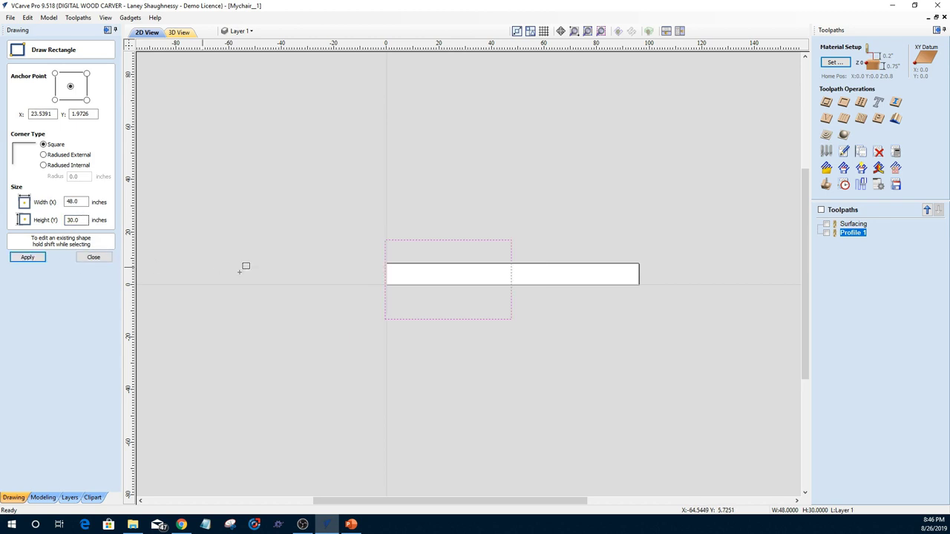
- Add a second rectangle sized 40 × 24 inches
double_click(72, 202)
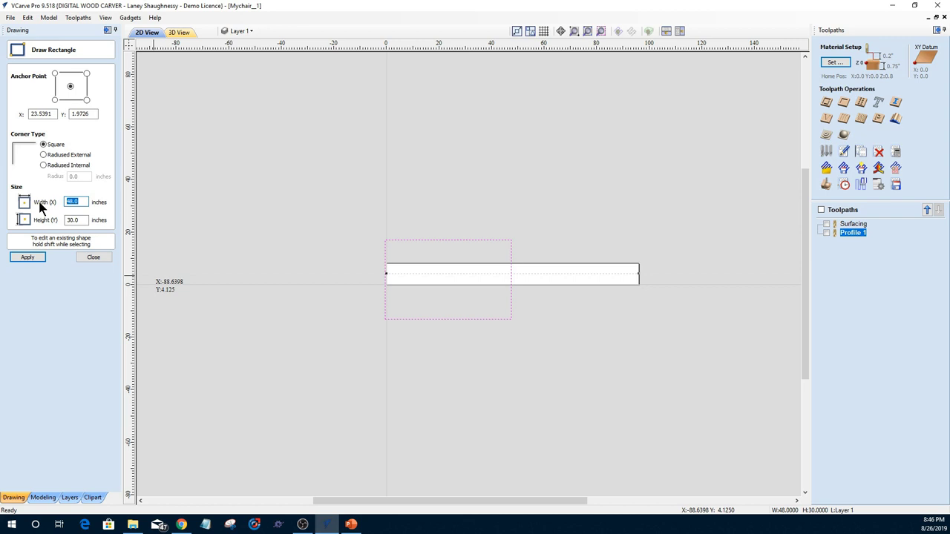
text(40)
double_click(75, 220)
text(24)
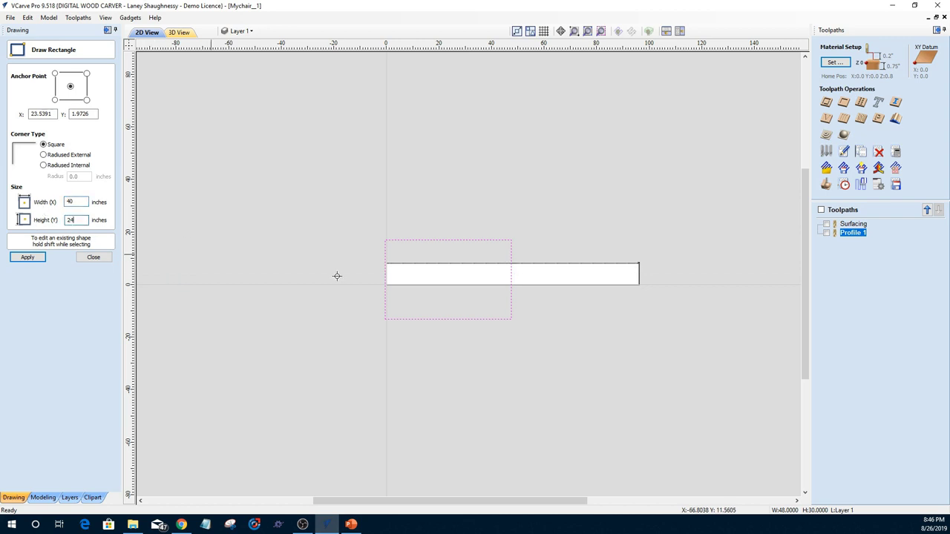
key(Return)
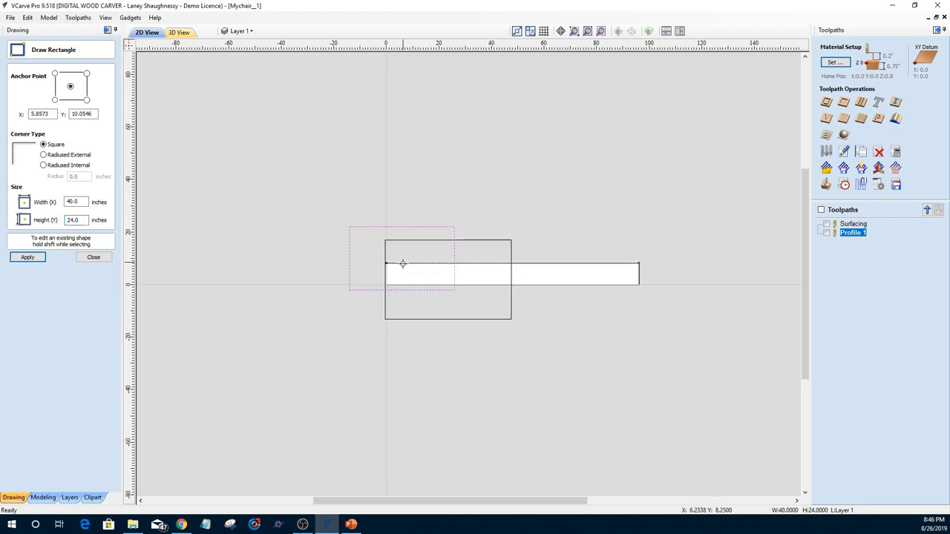
click(93, 257)
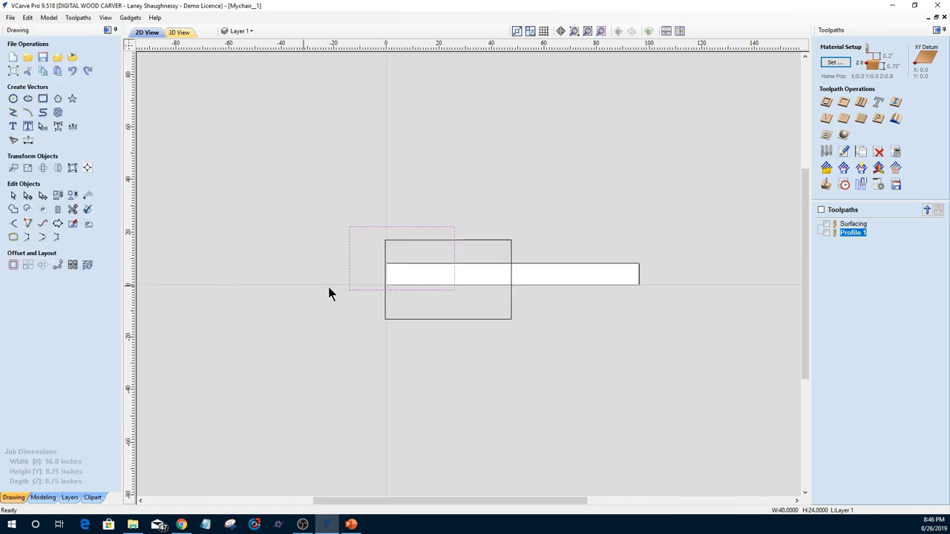
- Draw a tall thin vertical strip and a small 4.1413-inch circle
click(43, 98)
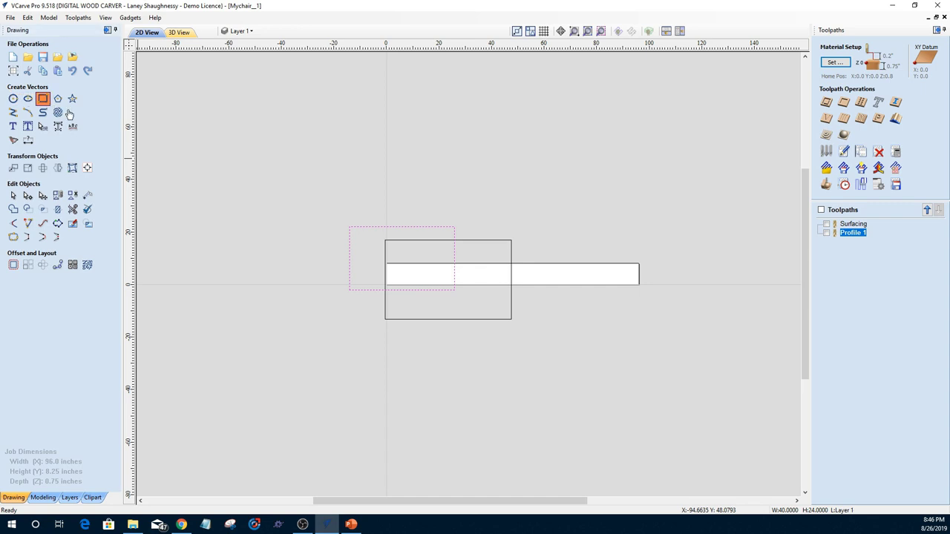
drag(477, 323, 472, 344)
click(94, 257)
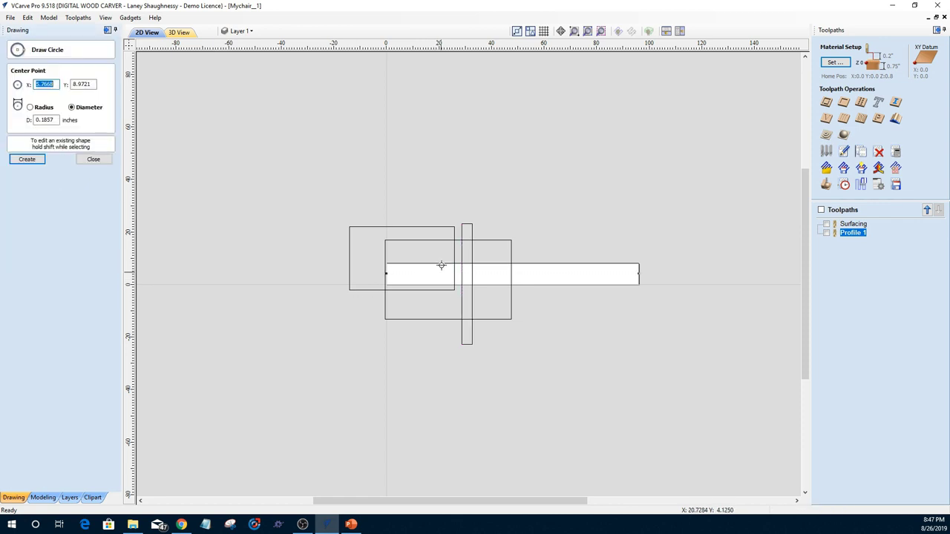
mouse_move(454, 252)
mouse_down()
mouse_move(465, 264)
mouse_move(458, 255)
mouse_up()
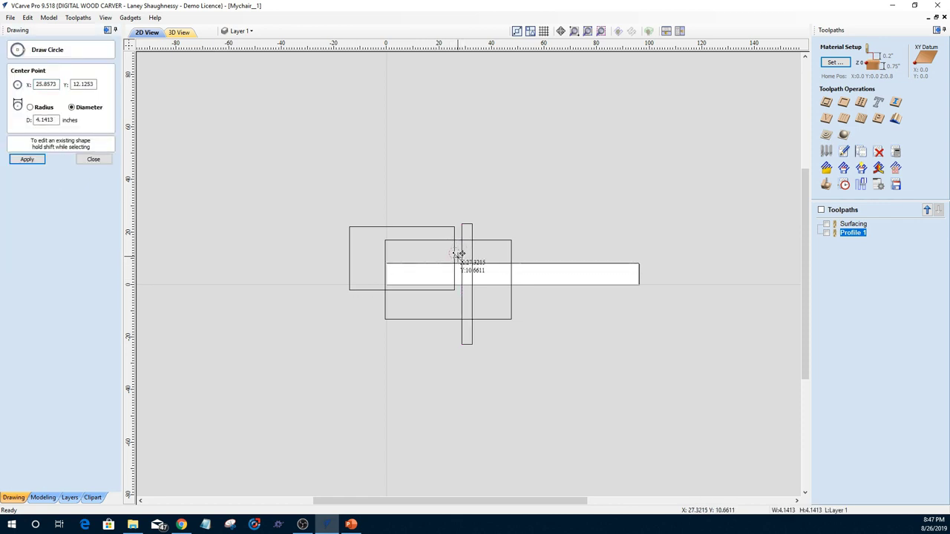
click(93, 159)
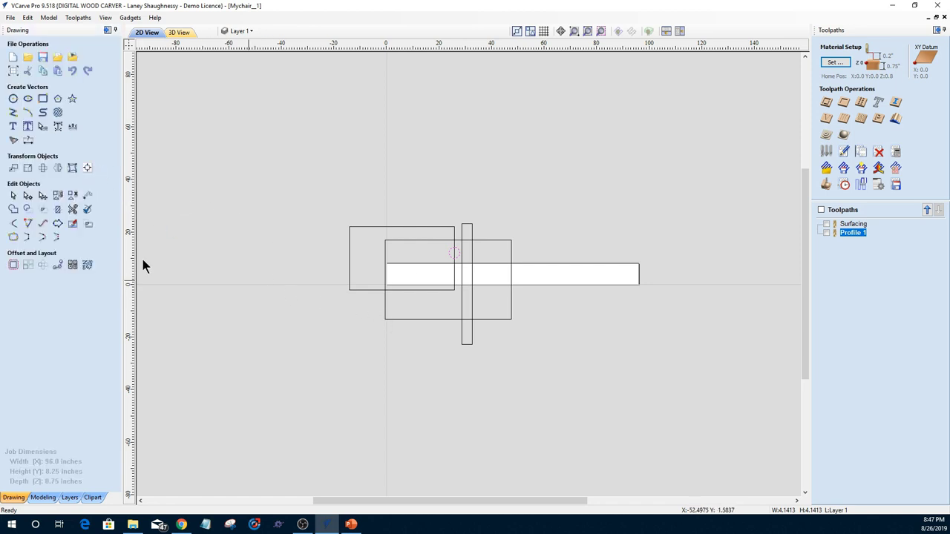
- Centre the 40 × 24 rectangle inside the 48 × 30 one, flush with its left edge
click(348, 288)
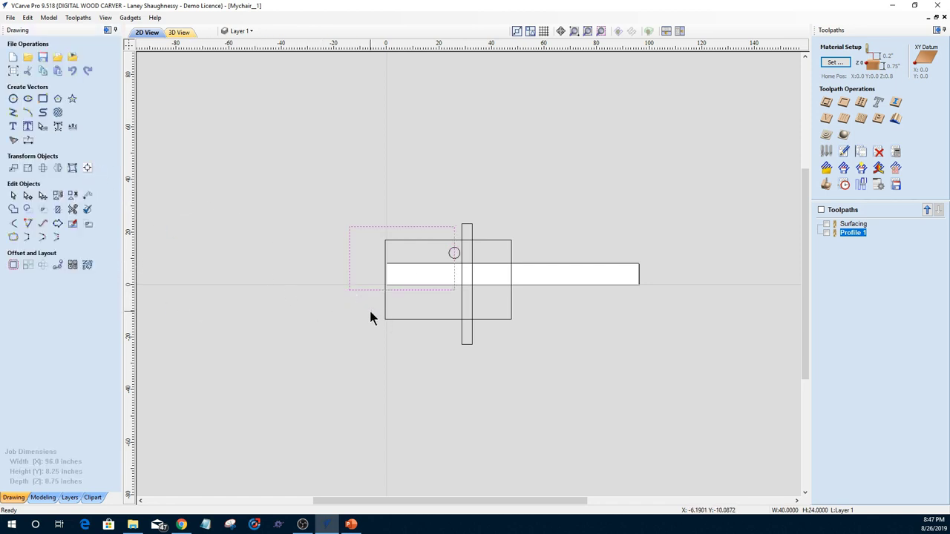
shift+click(385, 315)
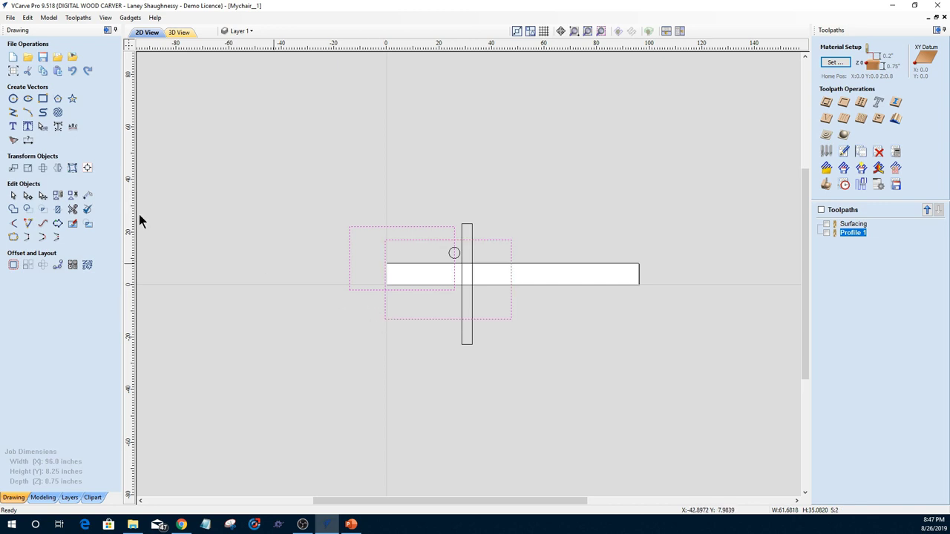
click(86, 169)
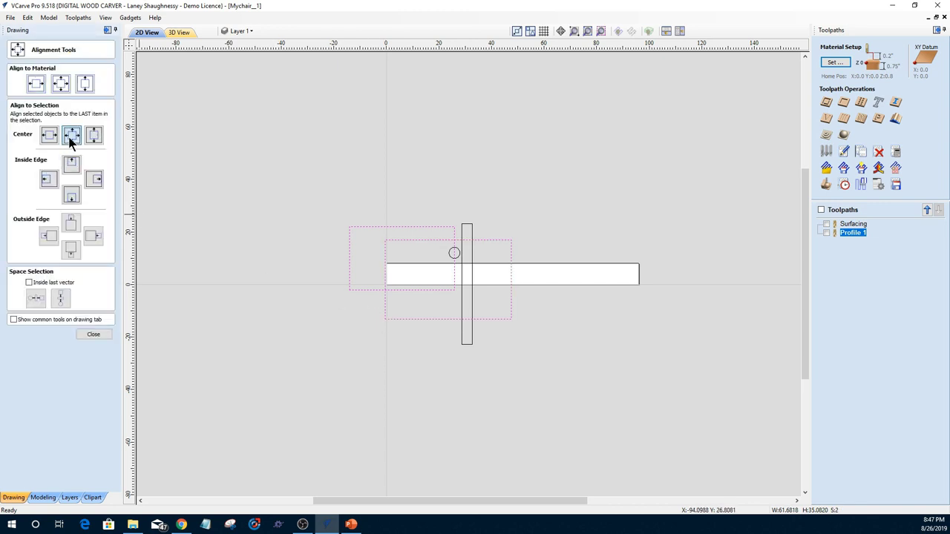
click(72, 135)
click(49, 178)
click(88, 334)
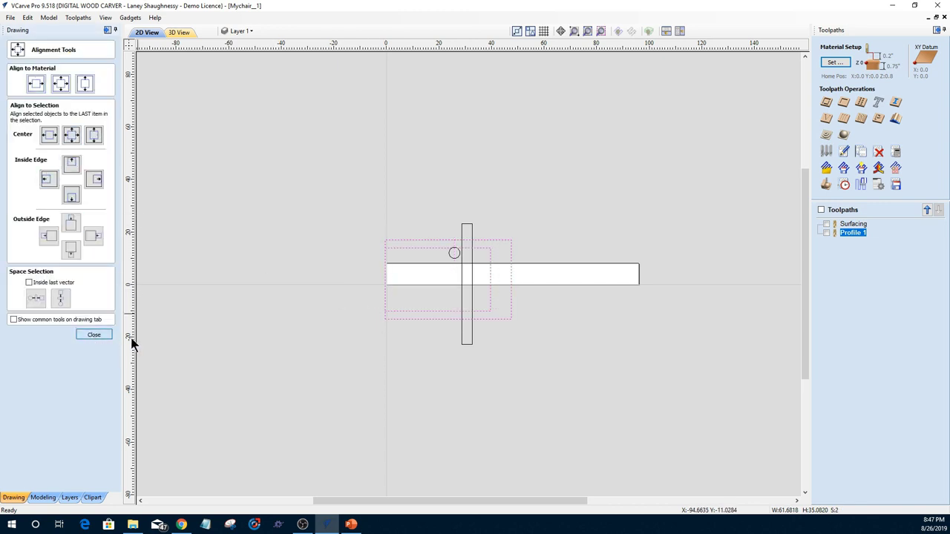
click(476, 340)
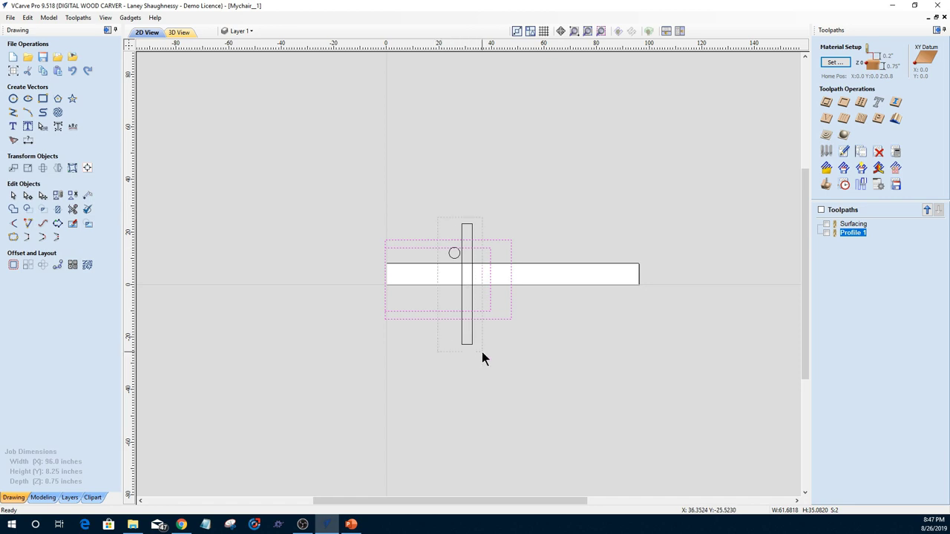
- Draw a thin 47.5 × 2.4 inch strip across the lower layout and nudge it into place
scroll(357, 264, up, 3)
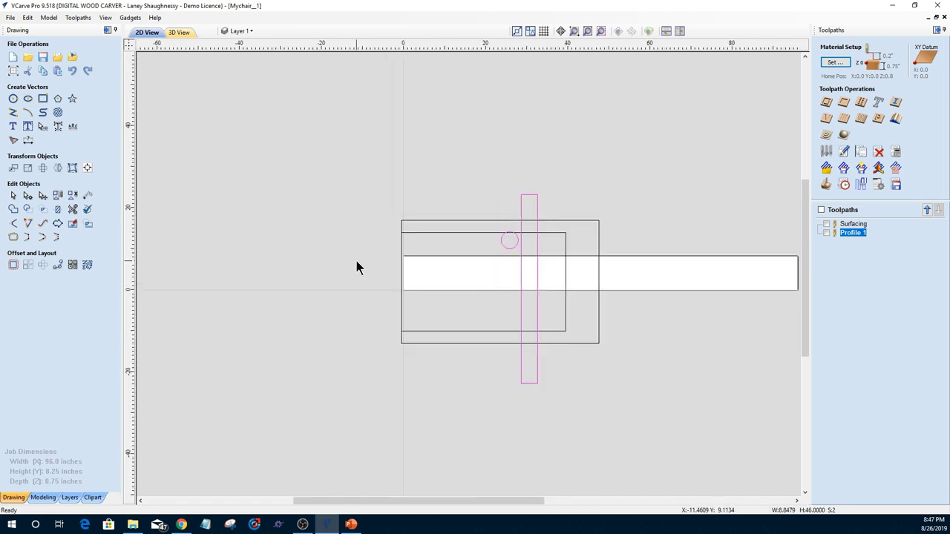
scroll(476, 213, down, 3)
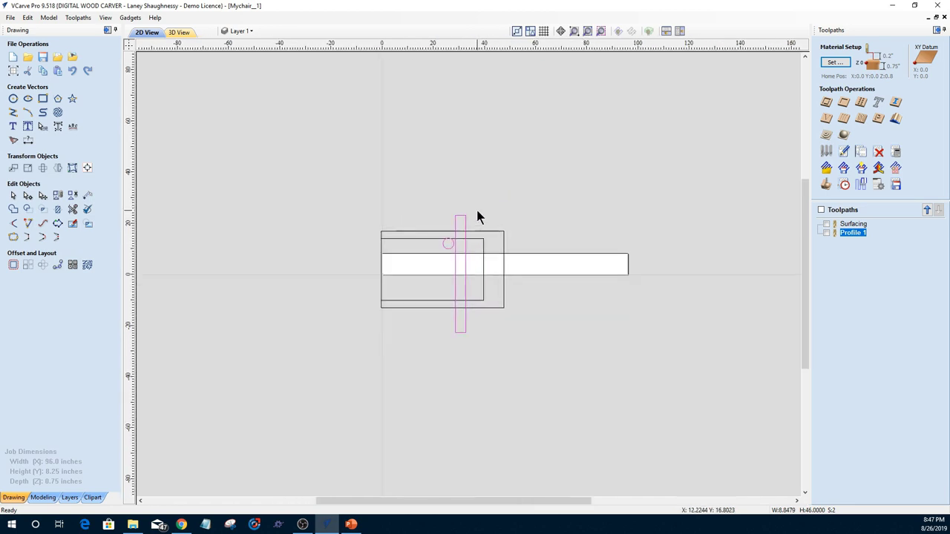
scroll(360, 252, up, 2)
scroll(360, 253, down, 2)
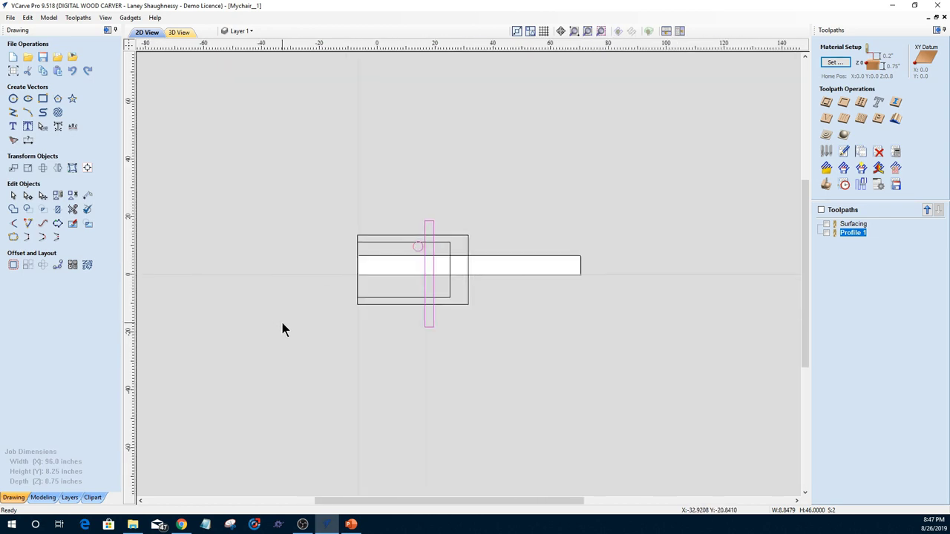
scroll(283, 327, up, 1)
drag(806, 241, 806, 262)
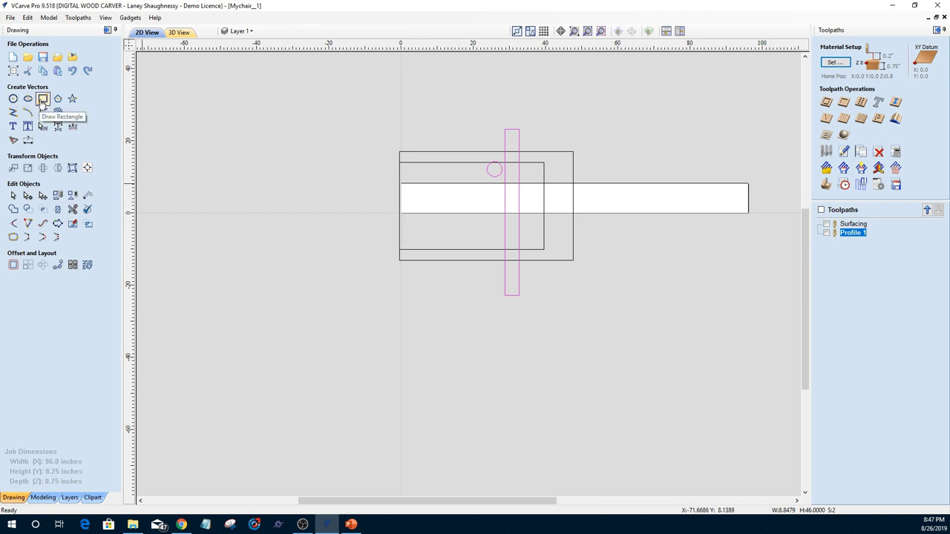
click(41, 101)
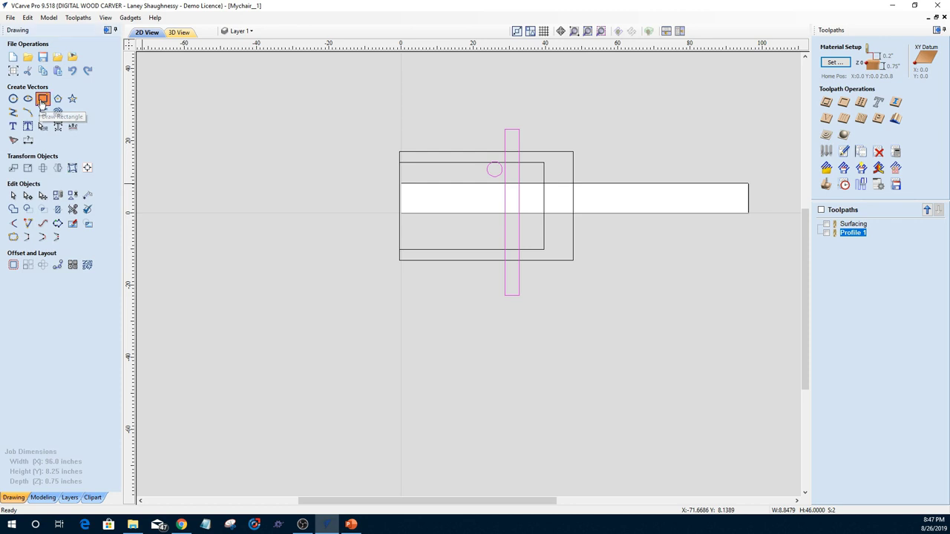
click(401, 213)
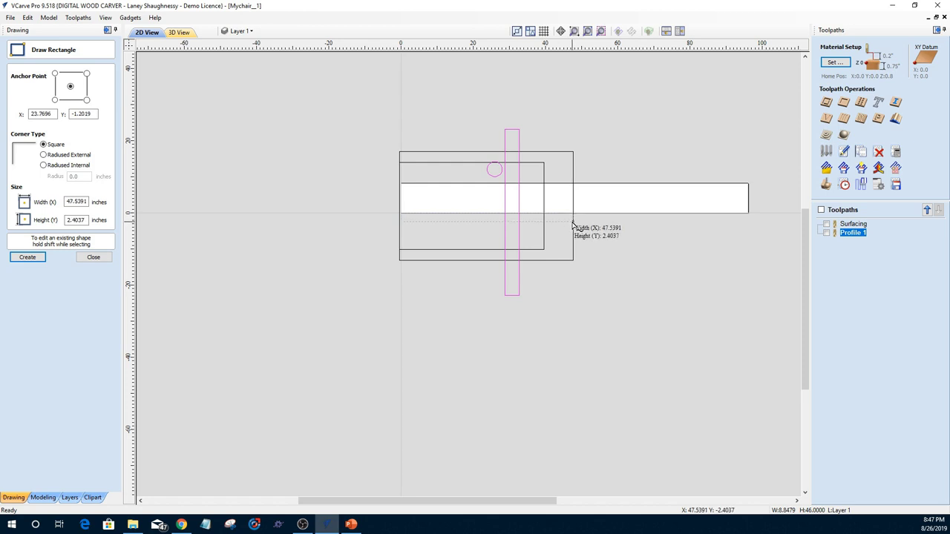
click(573, 226)
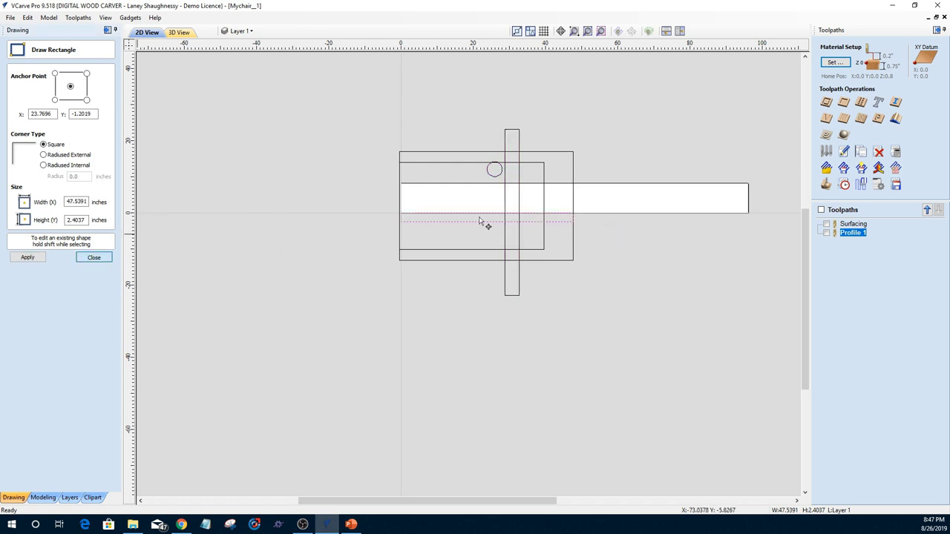
key(Escape)
click(438, 220)
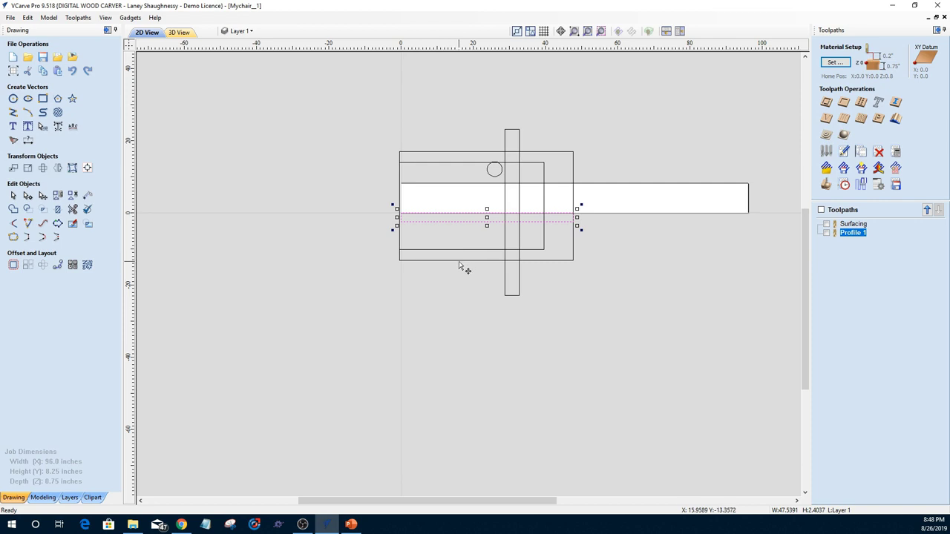
key(Down)
key(Down)
key(Down)
key(Down)
key(Down)
key(Down)
key(Down)
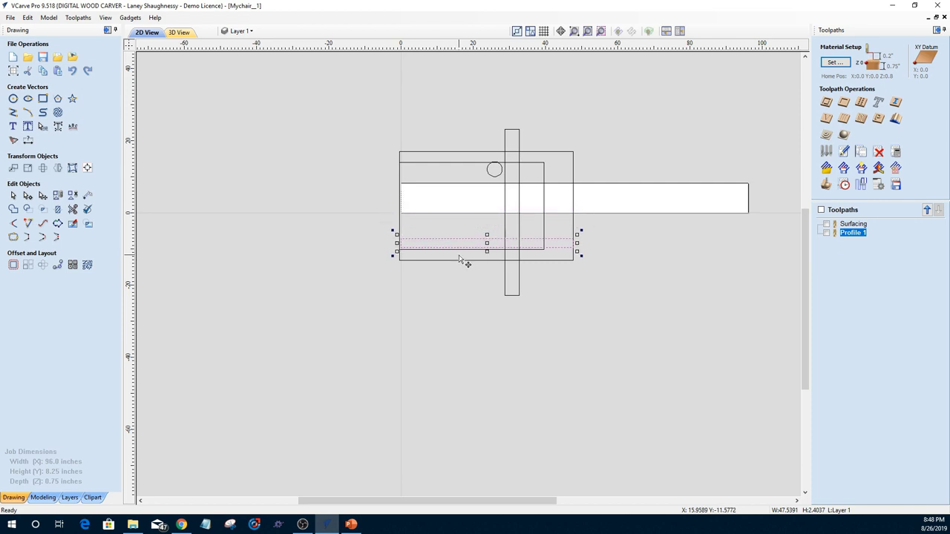
key(Left)
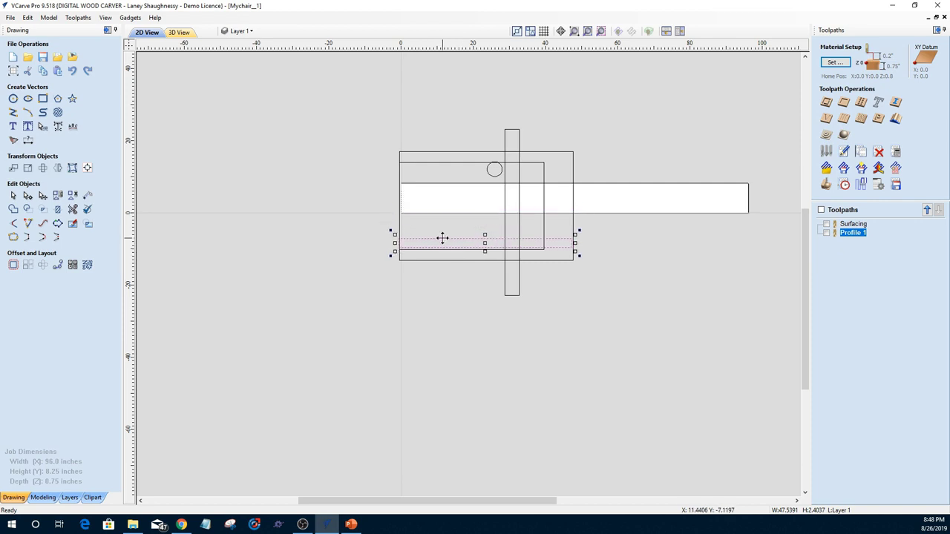
key(Right)
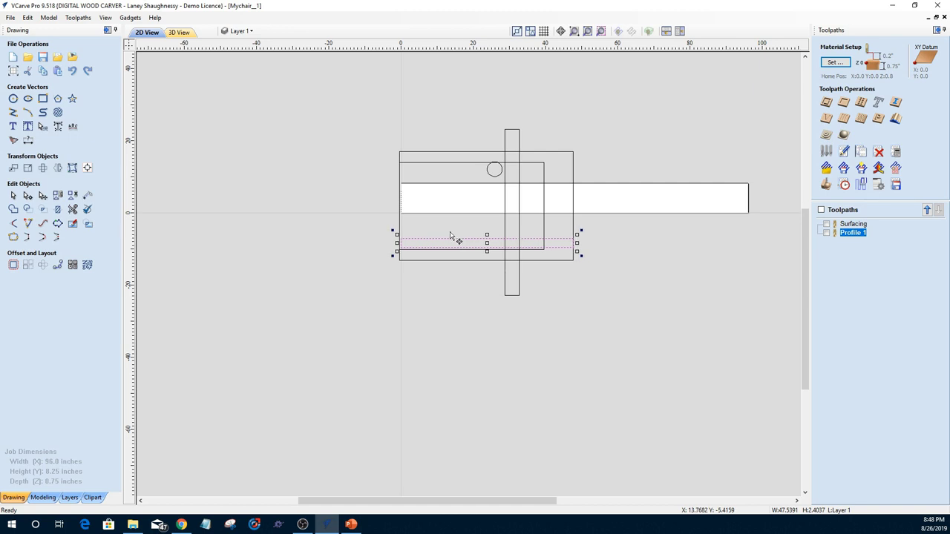
- Shift the whole chair layout slightly up and left
drag(566, 283, 463, 226)
key(Up)
key(Up)
key(Up)
key(Up)
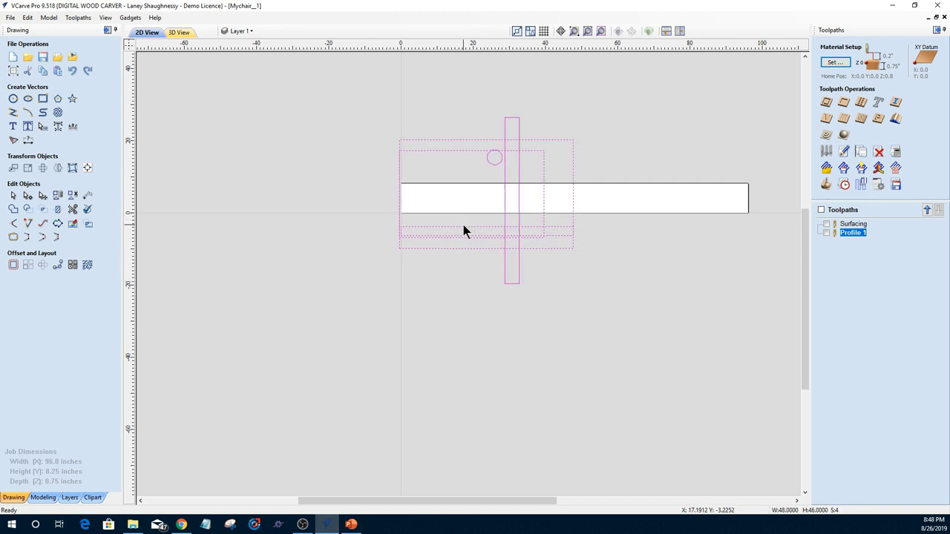
key(Up)
key(Up)
key(Up)
key(Up)
key(Up)
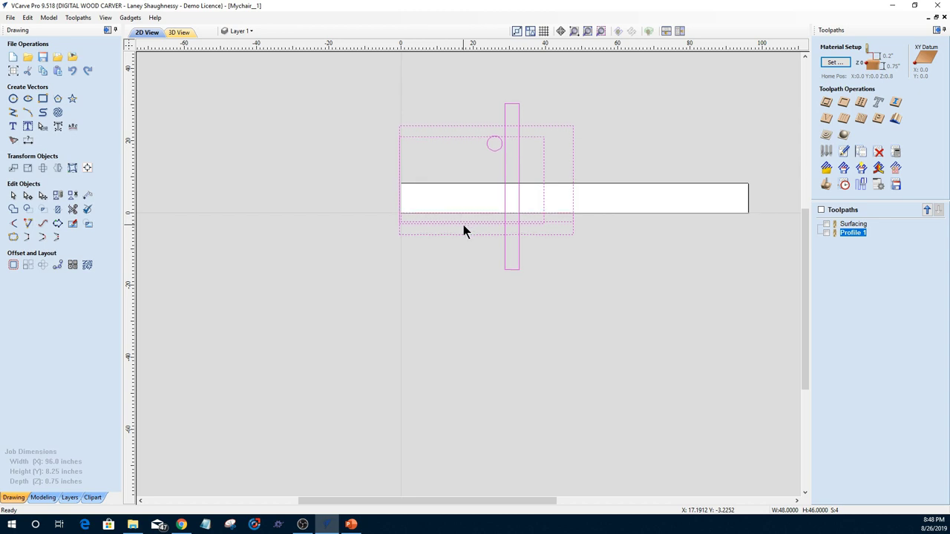
key(Left)
key(Left)
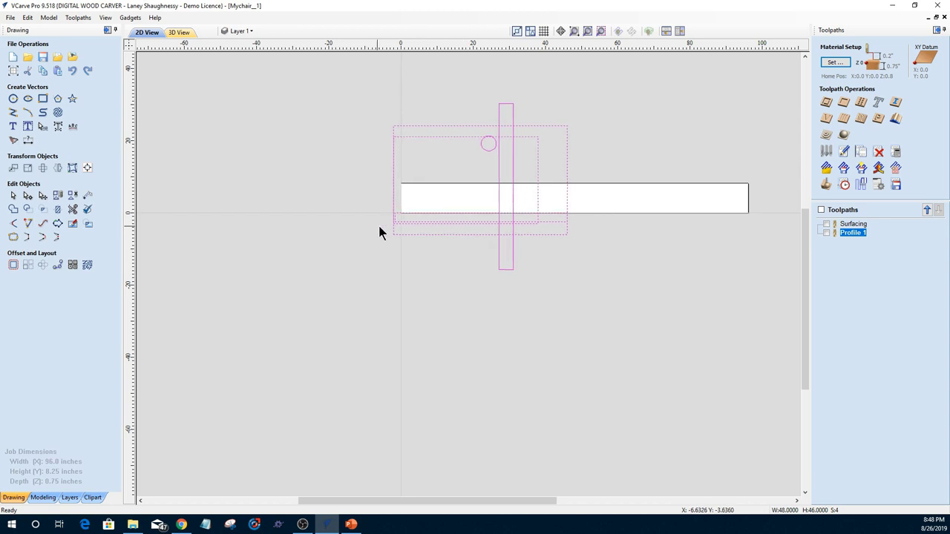
scroll(386, 223, up, 10)
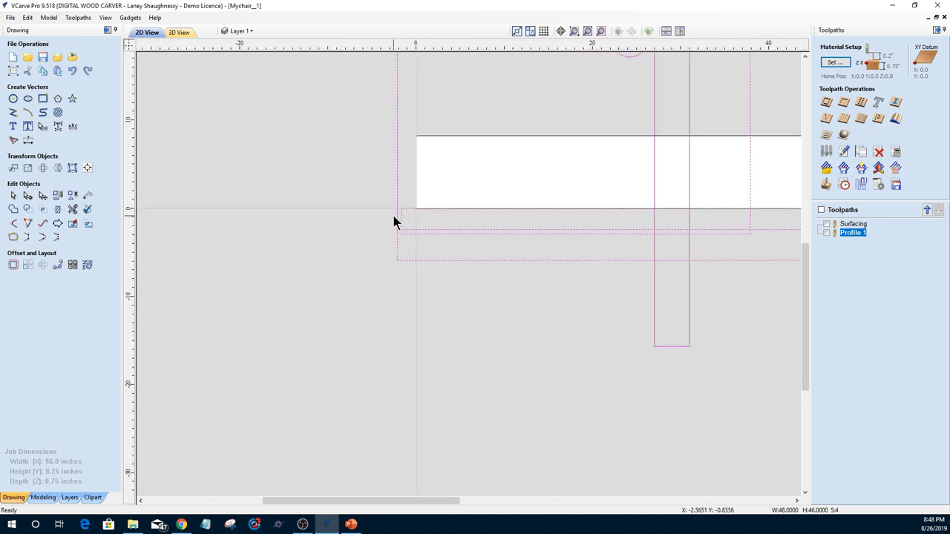
- Draw a 1.2-inch vertical line running straight down from the origin
click(13, 112)
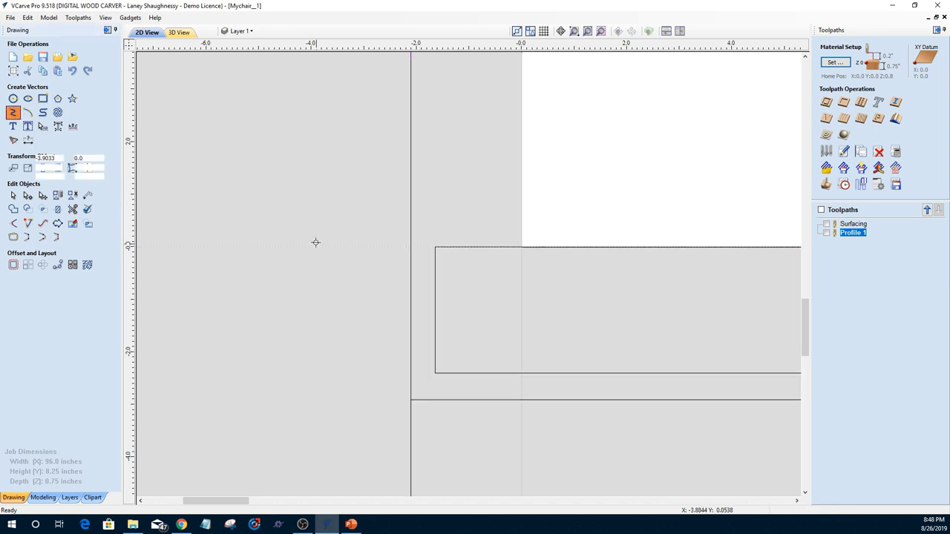
click(521, 248)
click(522, 310)
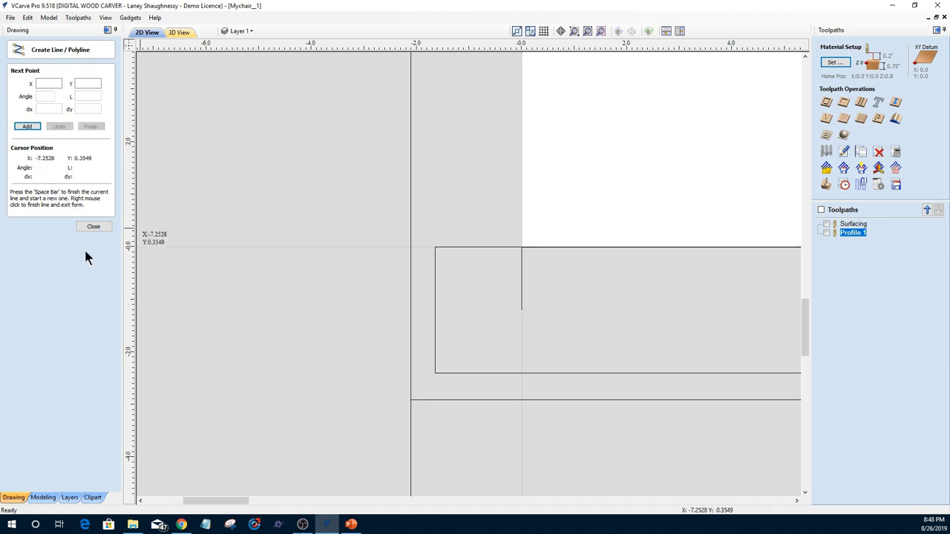
click(92, 227)
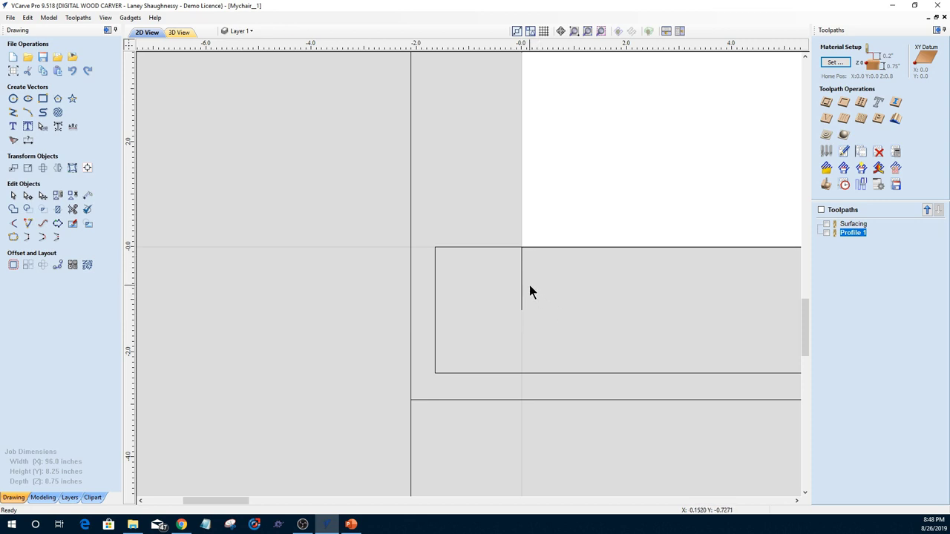
click(505, 271)
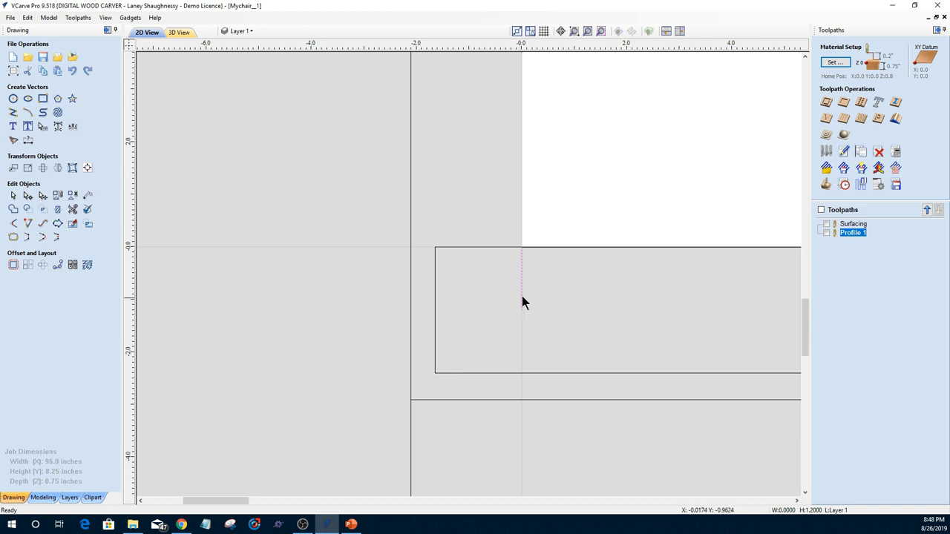
scroll(526, 286, down, 3)
scroll(535, 116, down, 1)
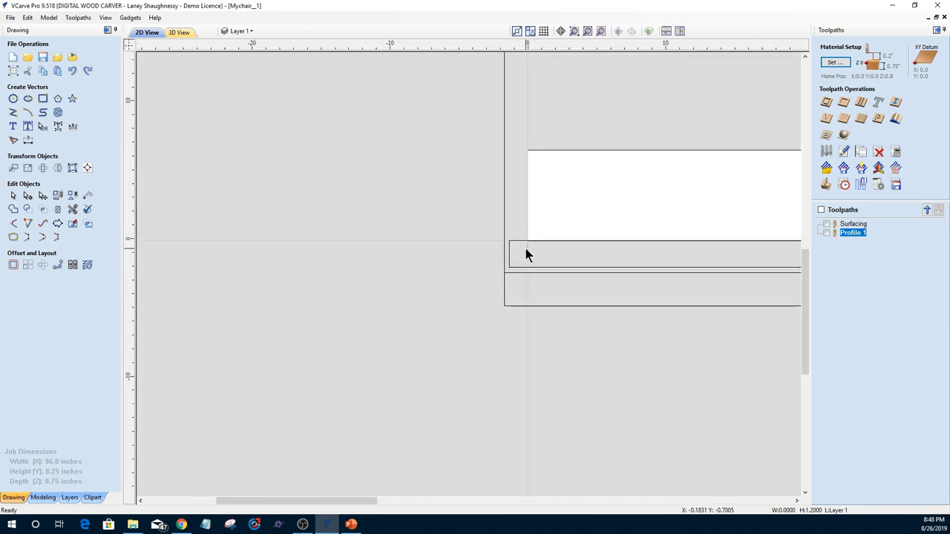
scroll(526, 249, up, 5)
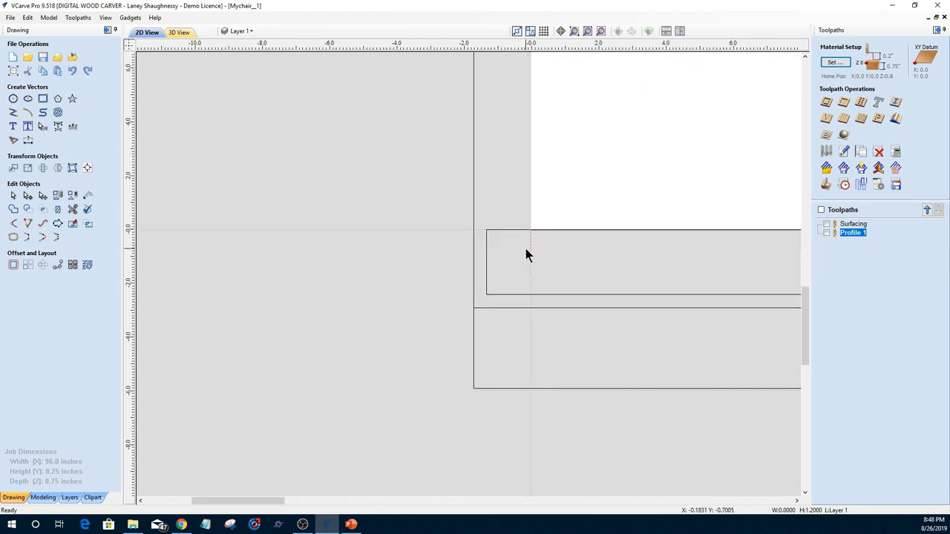
- Draw a 0.25-inch-diameter circle centred on the origin at X 0, Y 0
click(13, 99)
drag(539, 201, 548, 212)
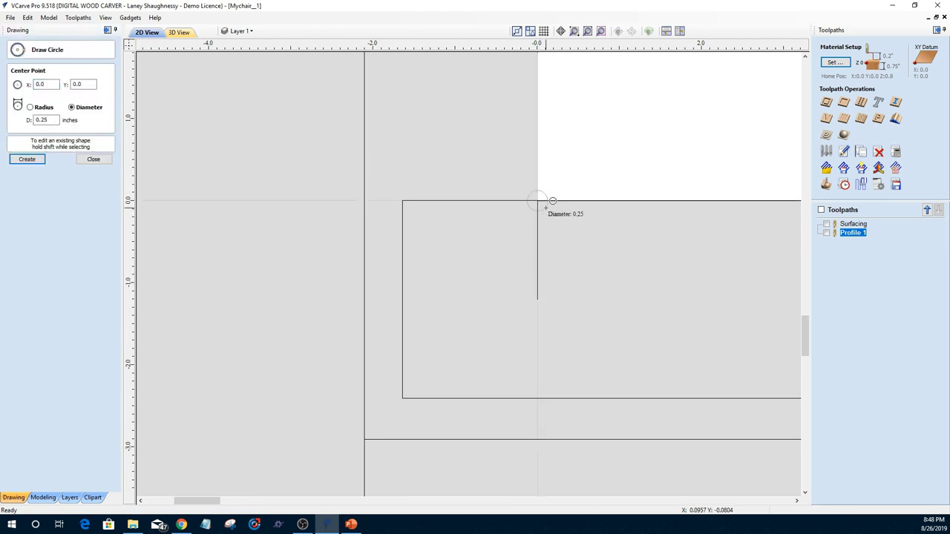
click(94, 161)
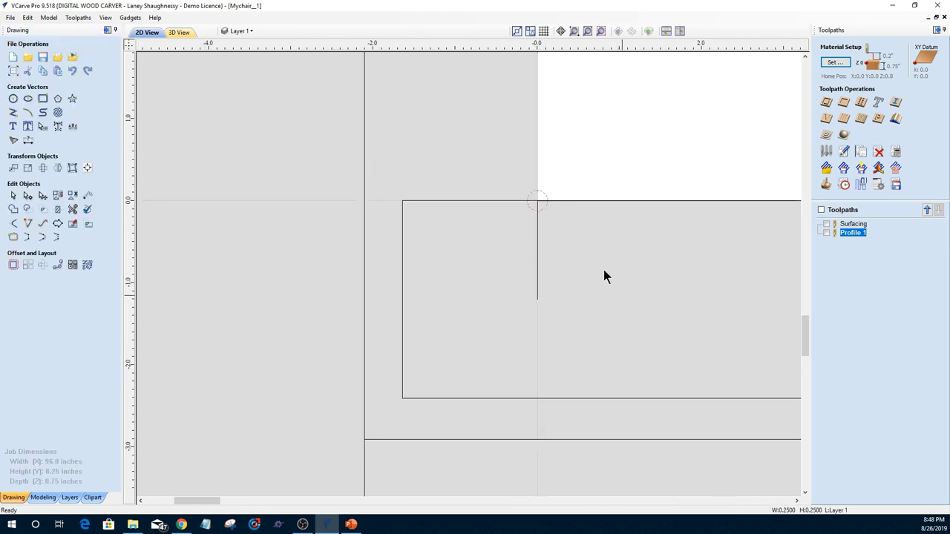
scroll(526, 218, down, 2)
scroll(525, 218, up, 4)
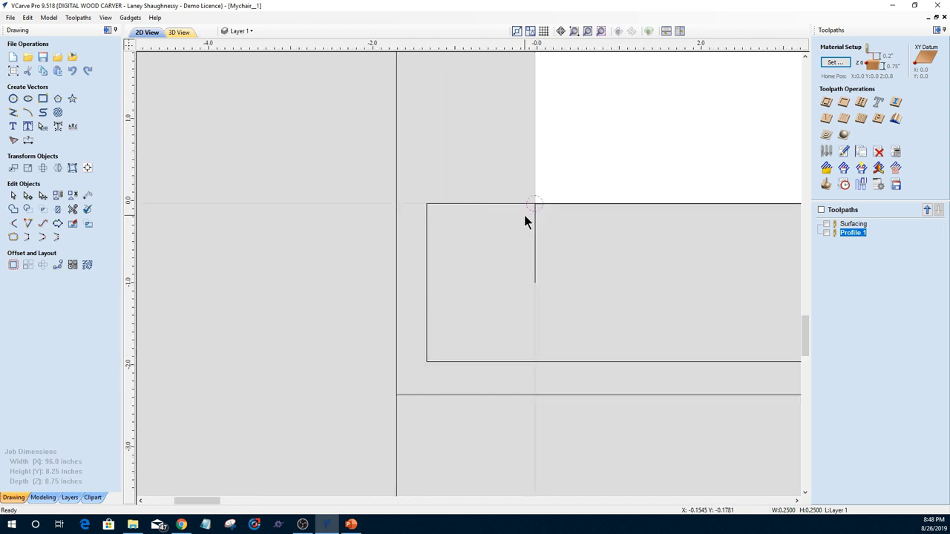
scroll(525, 218, down, 2)
scroll(525, 217, down, 8)
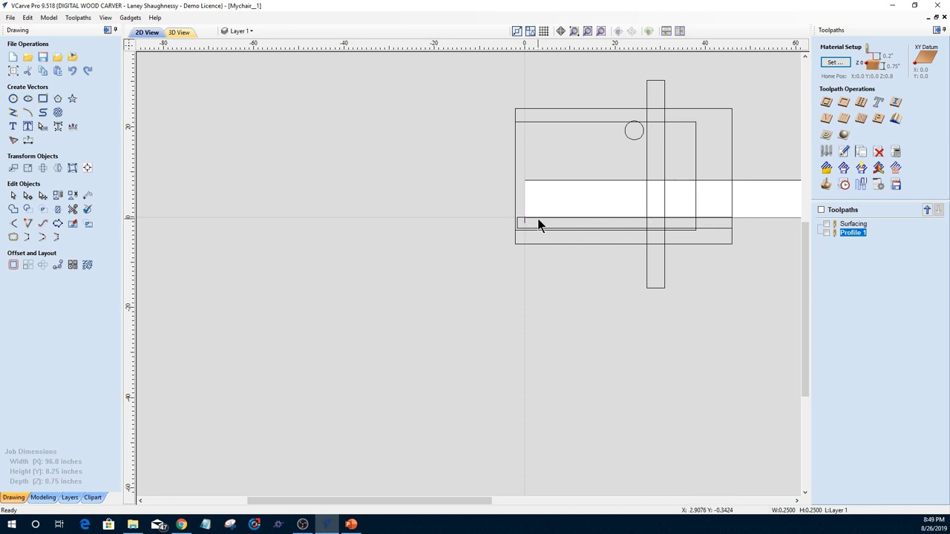
scroll(539, 223, up, 5)
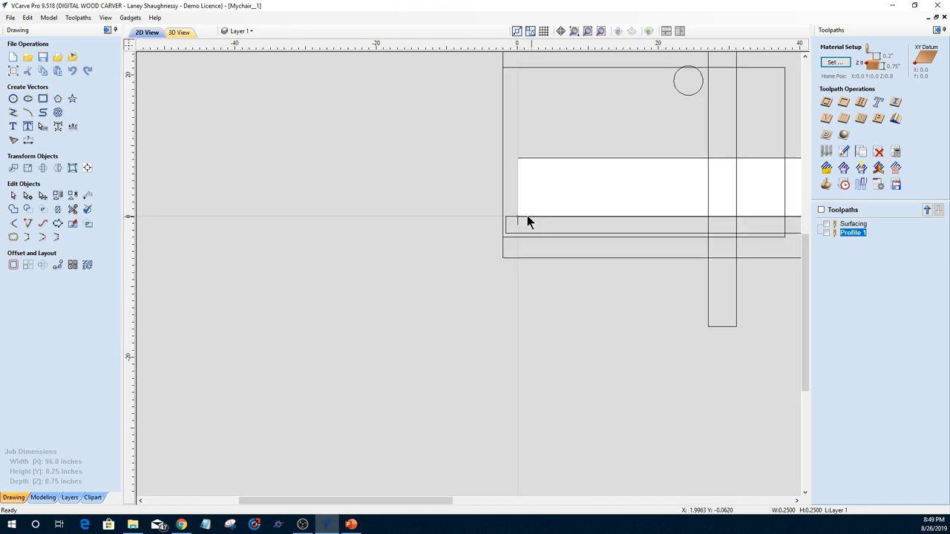
scroll(514, 219, down, 4)
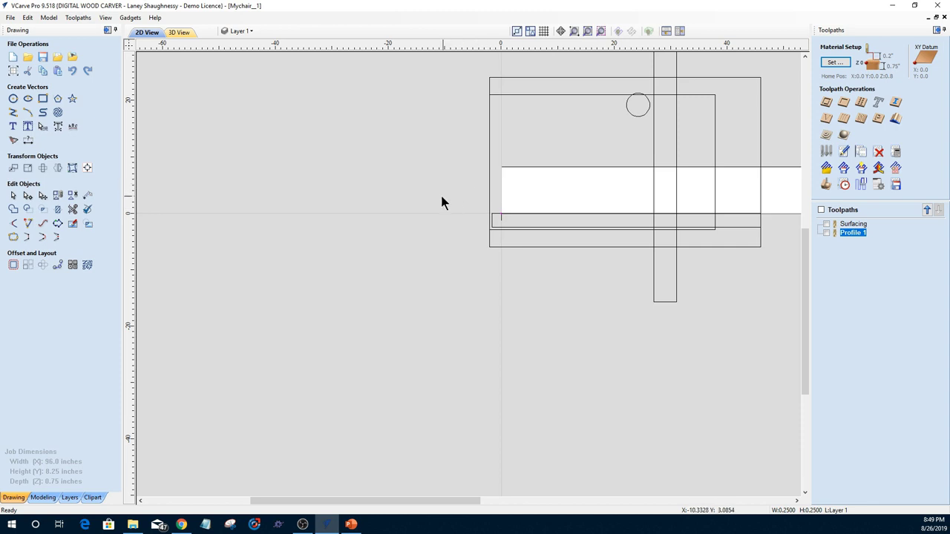
scroll(440, 200, down, 2)
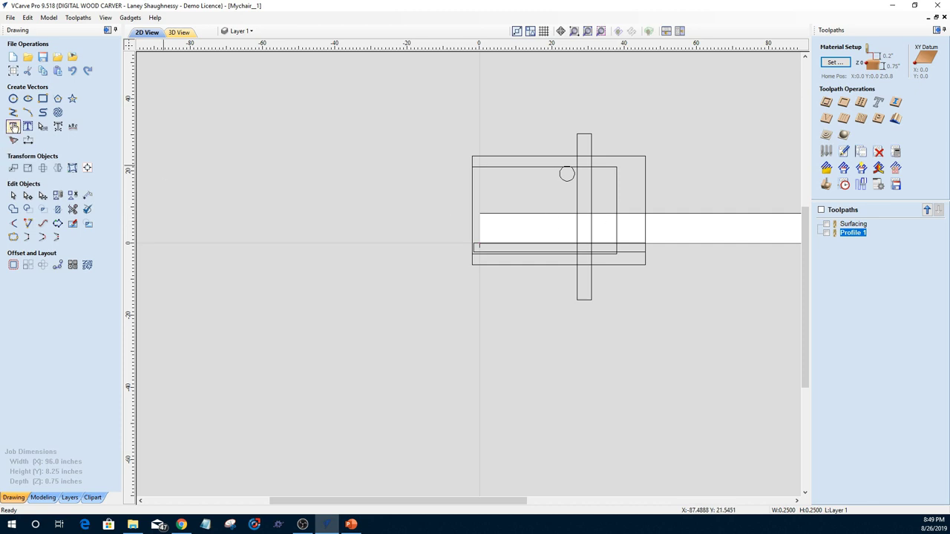
- Draw a short vertical line segment near the strip's bottom edge
click(13, 112)
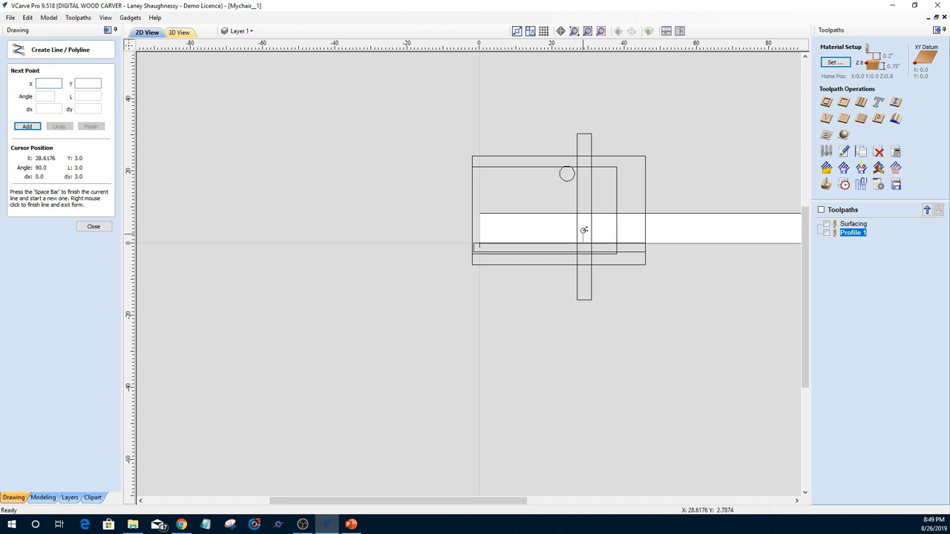
click(585, 232)
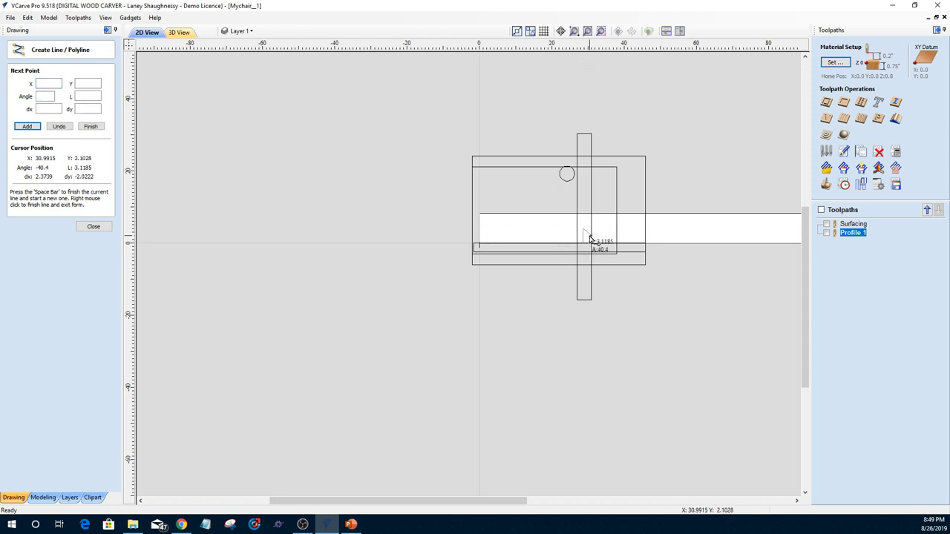
click(583, 244)
key(space)
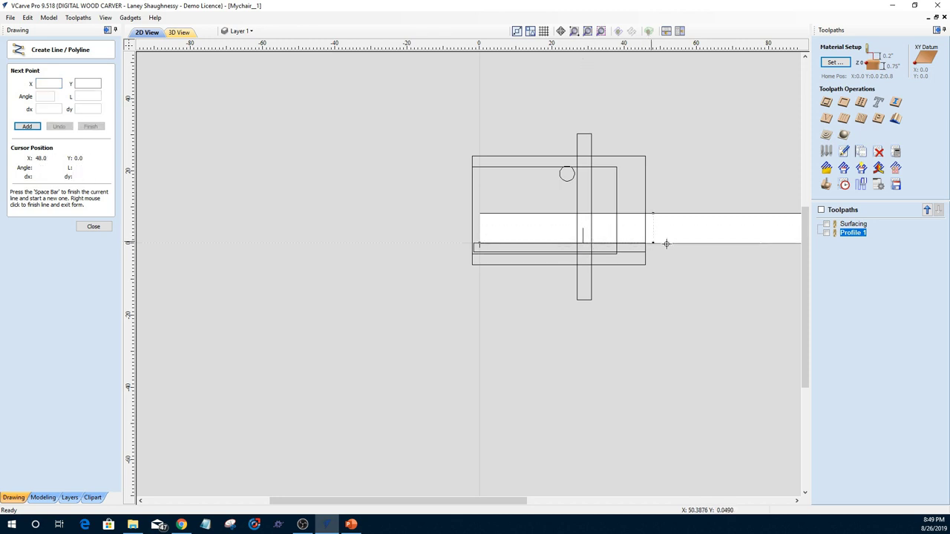
- Draw a 4.125-inch vertical tick up from the strip's bottom edge near the 70-inch mark
click(732, 241)
click(731, 232)
key(space)
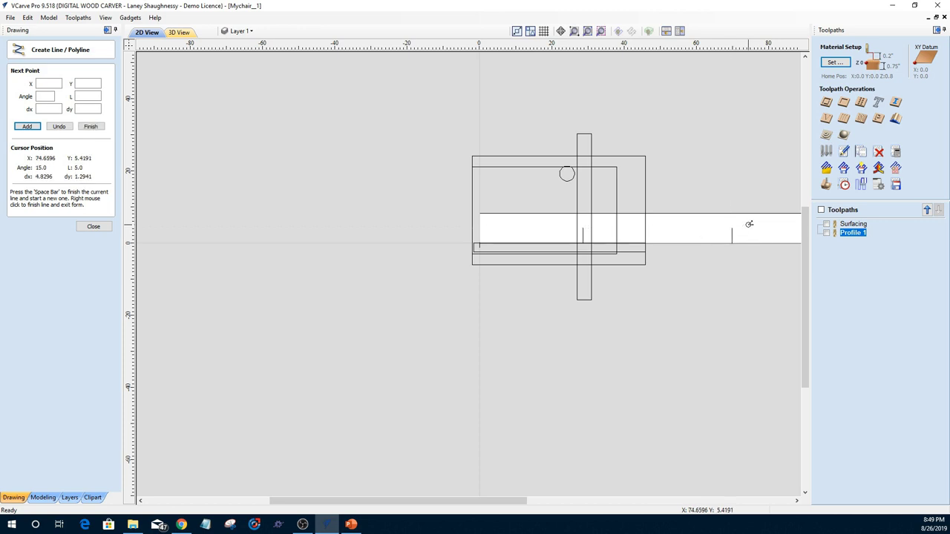
scroll(713, 272, down, 1)
scroll(297, 313, up, 2)
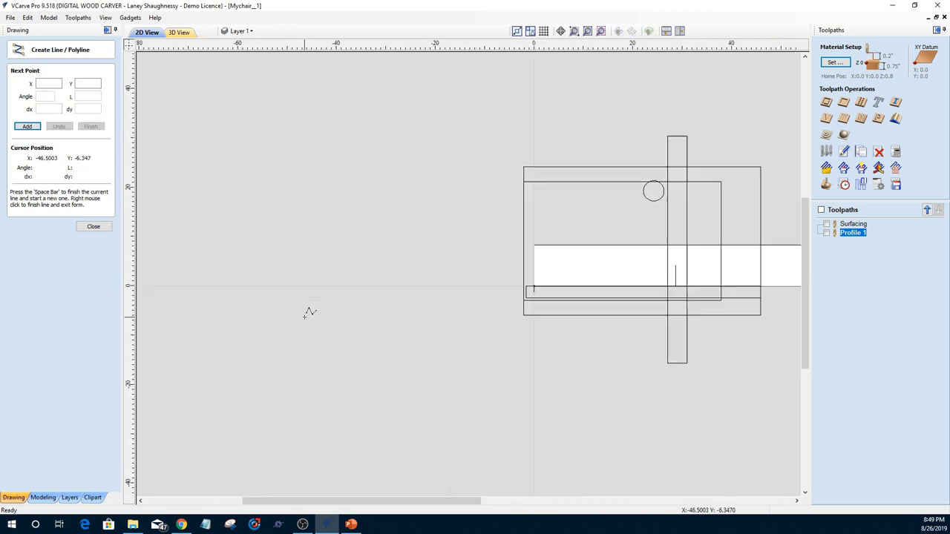
click(93, 227)
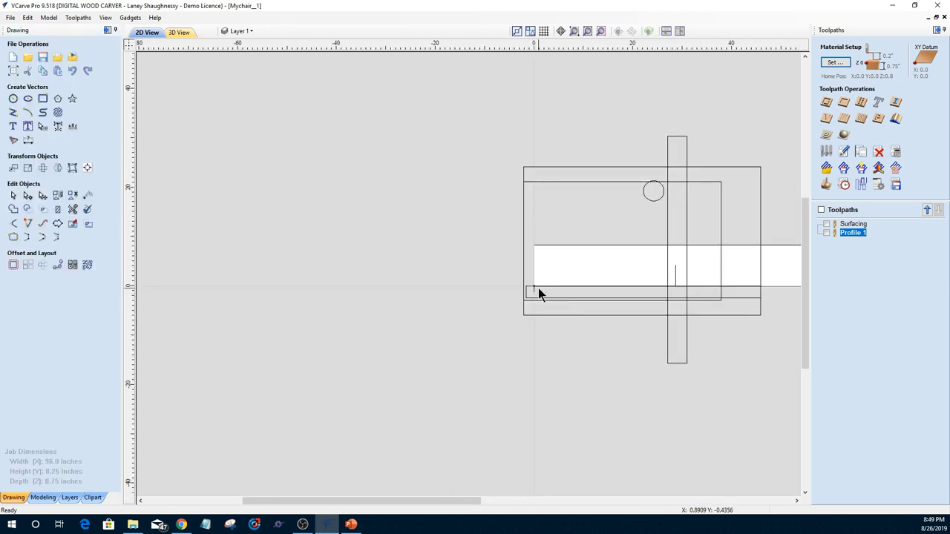
- Nudge the circle and tall rectangle left and move the circle onto the strip's bottom edge
click(651, 192)
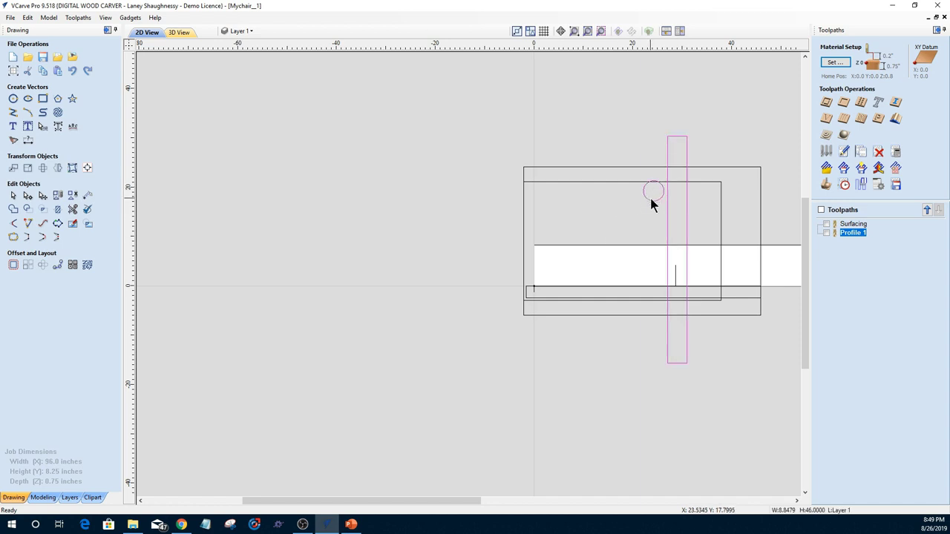
key(Left)
key(Left)
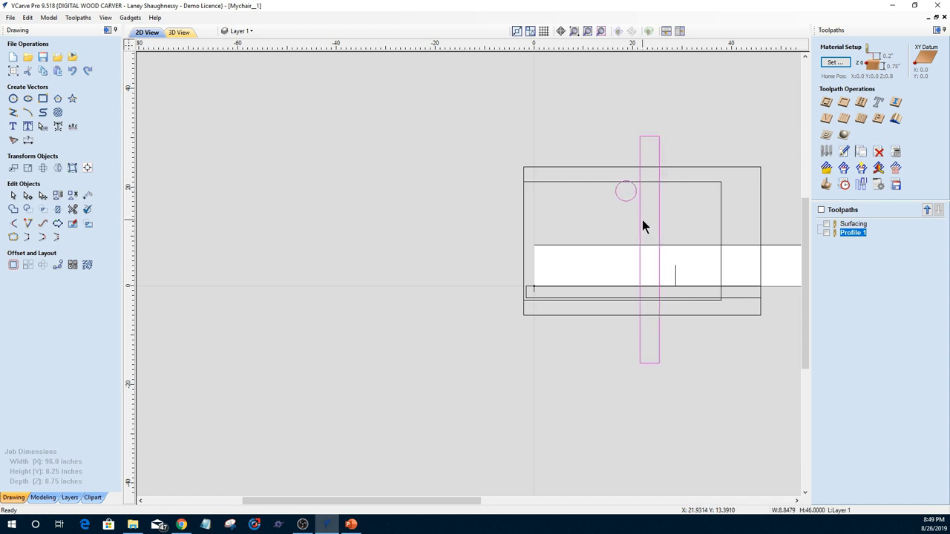
key(Left)
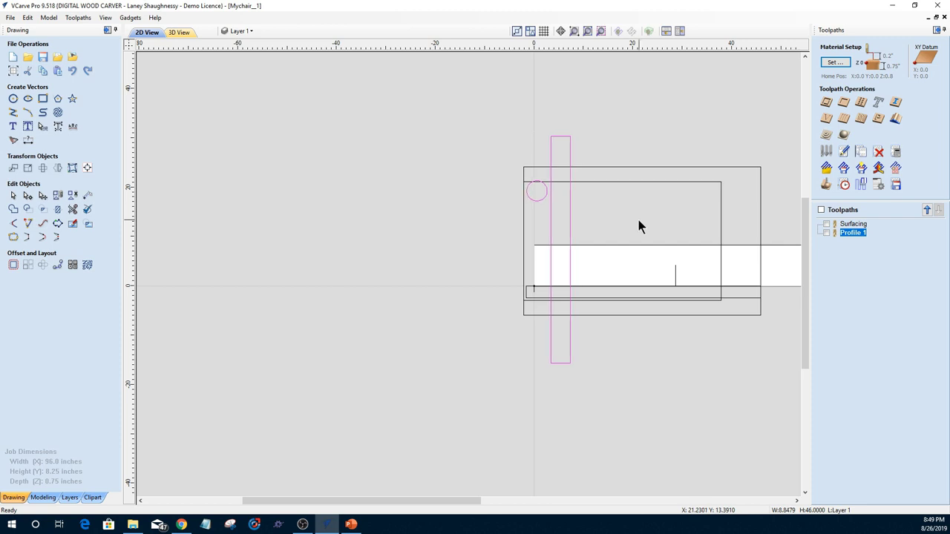
click(530, 200)
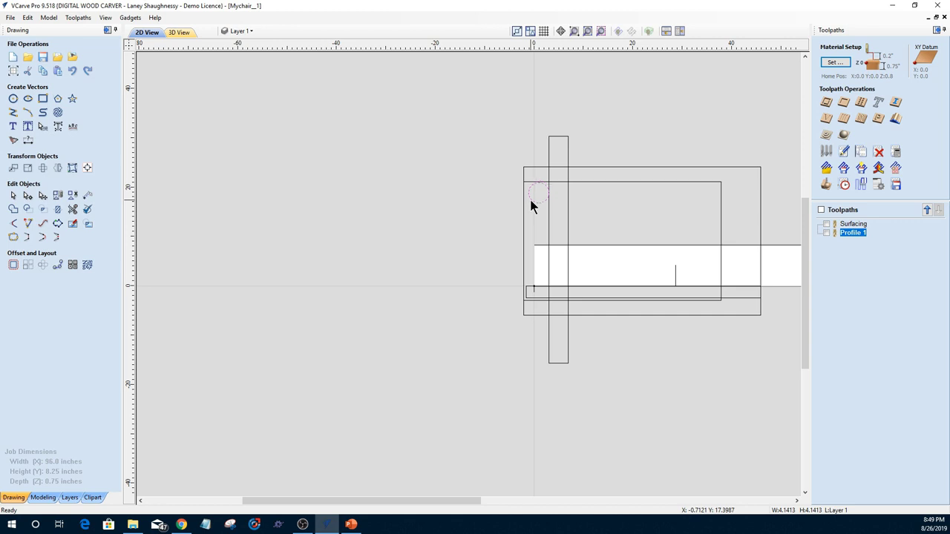
drag(531, 201, 532, 290)
shift+click(549, 275)
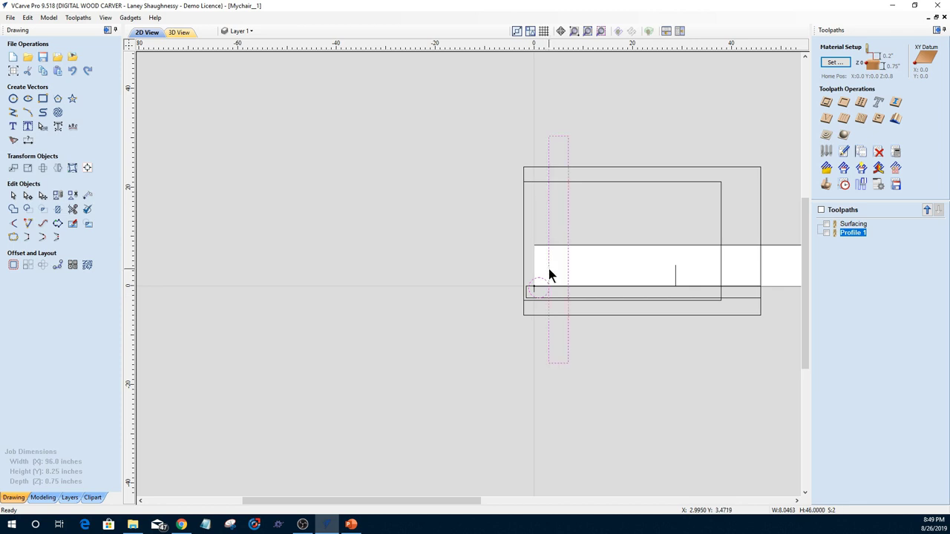
key(Left)
key(Left)
key(Left)
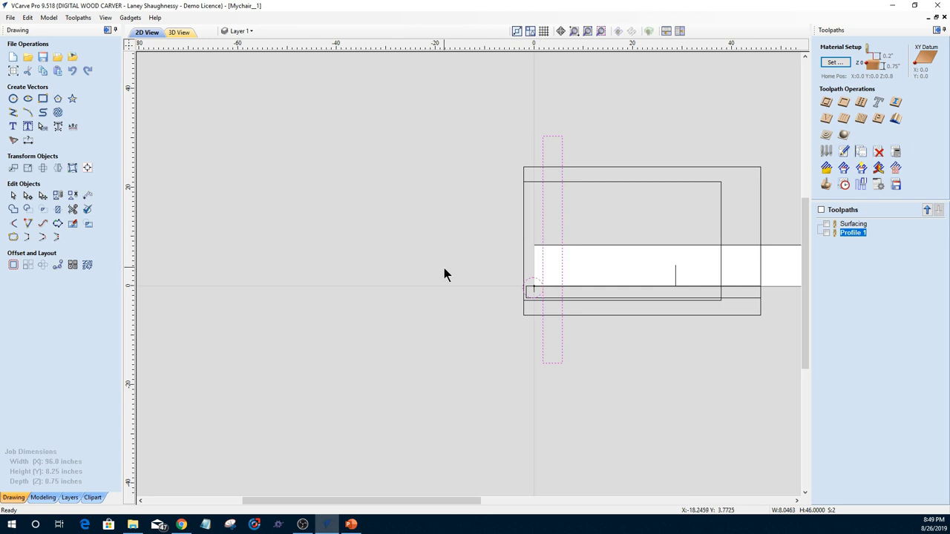
click(528, 305)
- Fine-tune the tall rectangle and small circle position with right and left nudges
scroll(512, 290, up, 1)
scroll(417, 277, down, 1)
scroll(417, 277, down, 1)
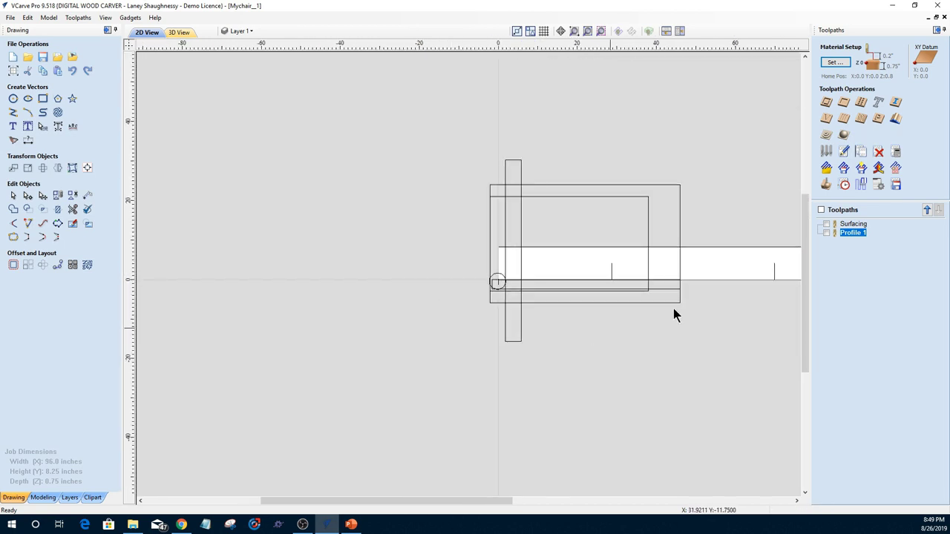
scroll(687, 308, down, 1)
scroll(530, 305, up, 3)
scroll(531, 305, down, 1)
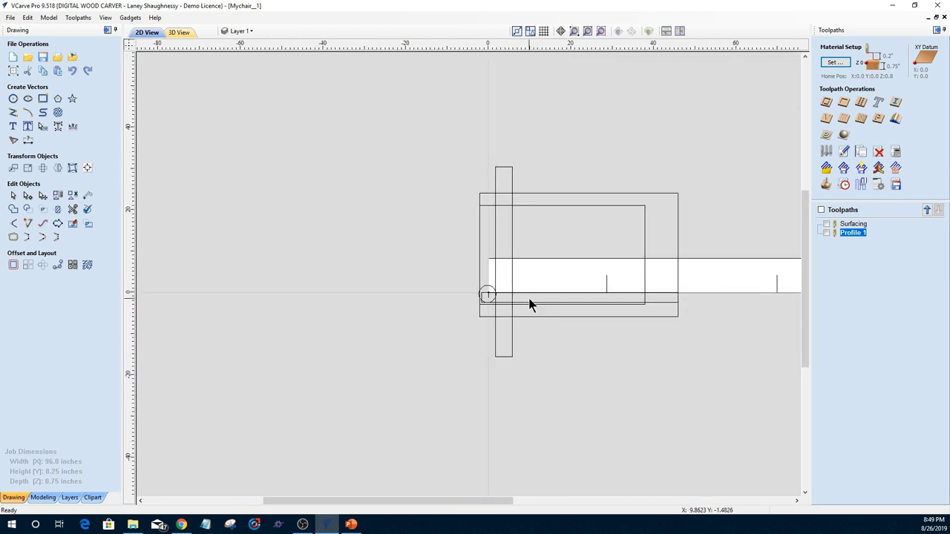
scroll(515, 306, down, 1)
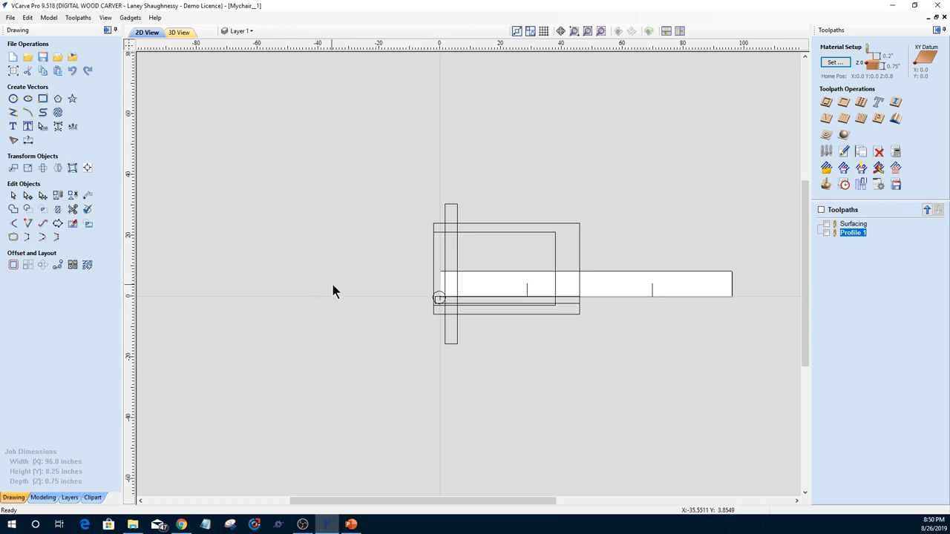
scroll(364, 327, up, 2)
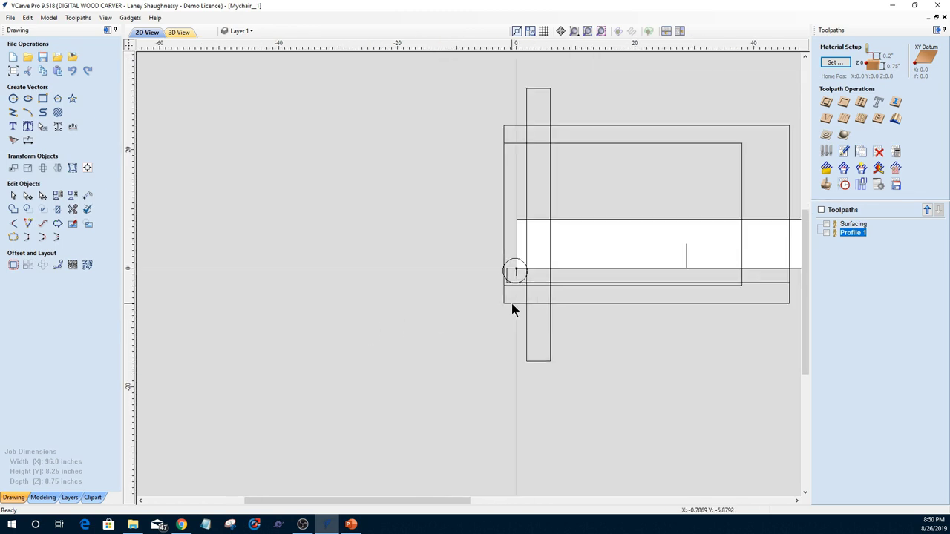
click(523, 285)
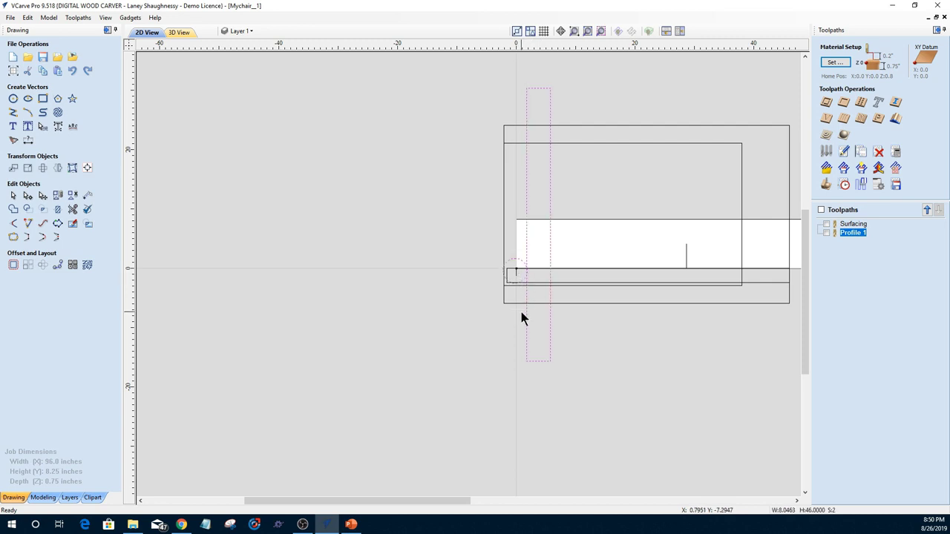
key(Right)
key(Right)
key(Right)
key(Right)
key(Right)
key(Right)
key(Right)
key(Right)
key(Right)
key(Right)
key(Right)
key(Right)
key(Right)
key(Right)
key(Right)
key(Right)
key(Right)
key(Right)
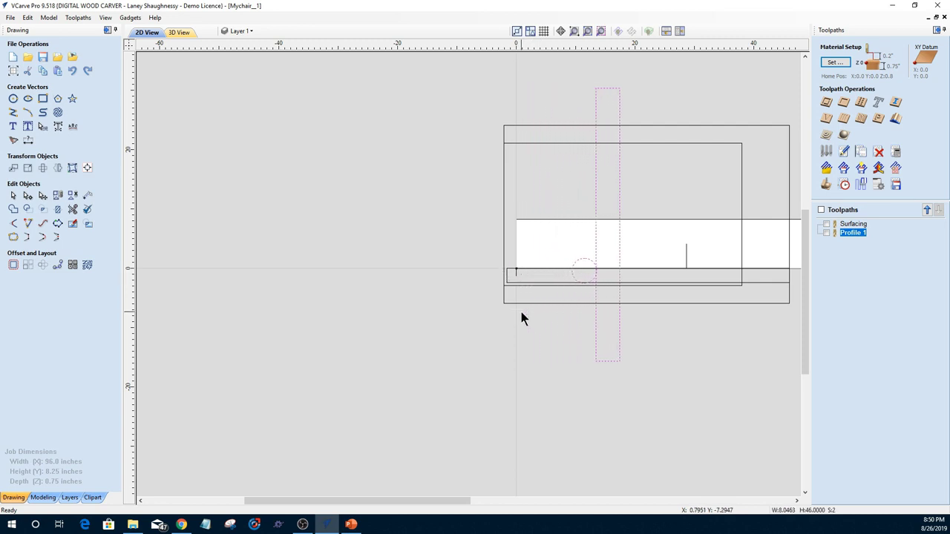
key(Left)
key(Left)
key(Left)
key(Left)
key(Left)
key(Left)
key(Left)
key(Left)
key(Left)
key(Left)
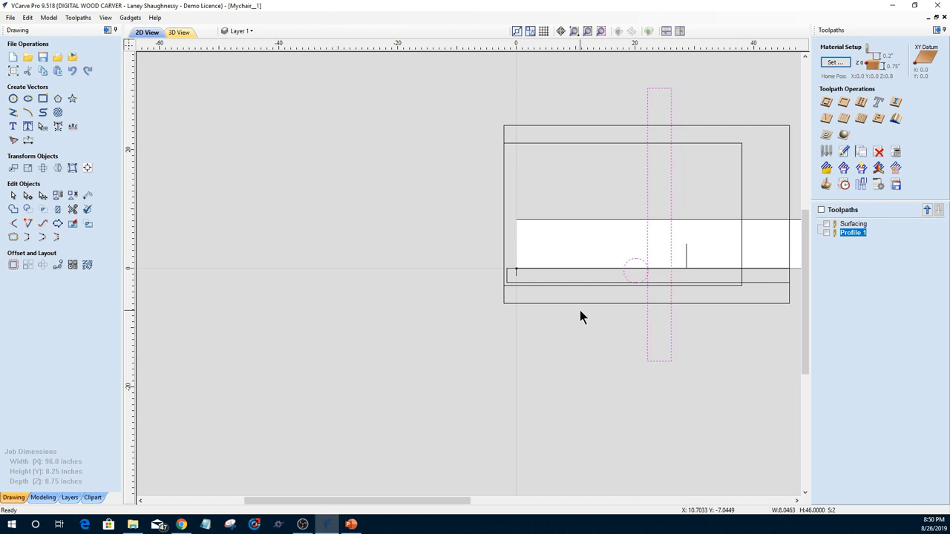
key(Right)
key(Right)
key(Right)
key(Right)
key(Right)
key(Right)
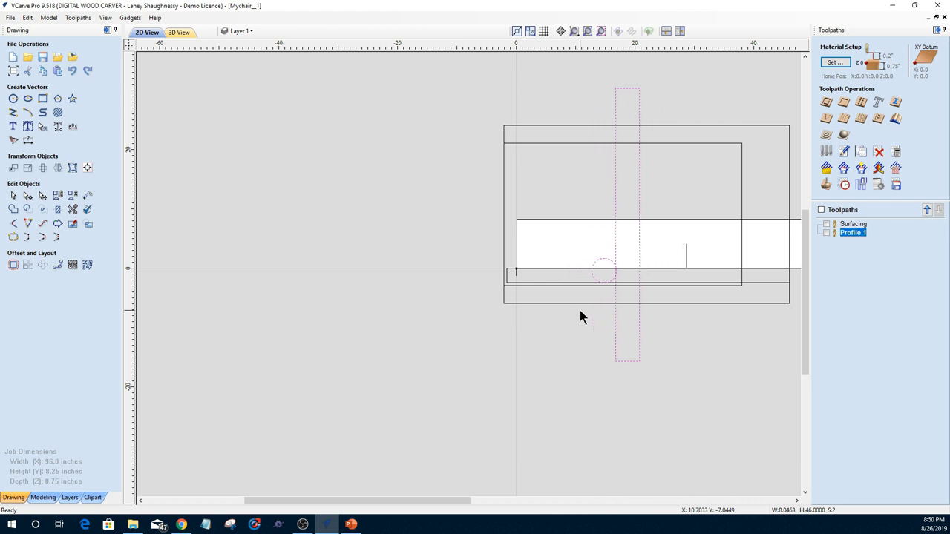
key(Left)
key(Left)
key(Left)
key(Left)
key(Left)
key(Left)
key(Left)
key(Left)
key(Left)
key(Left)
key(Left)
key(Left)
key(Left)
key(Left)
key(Left)
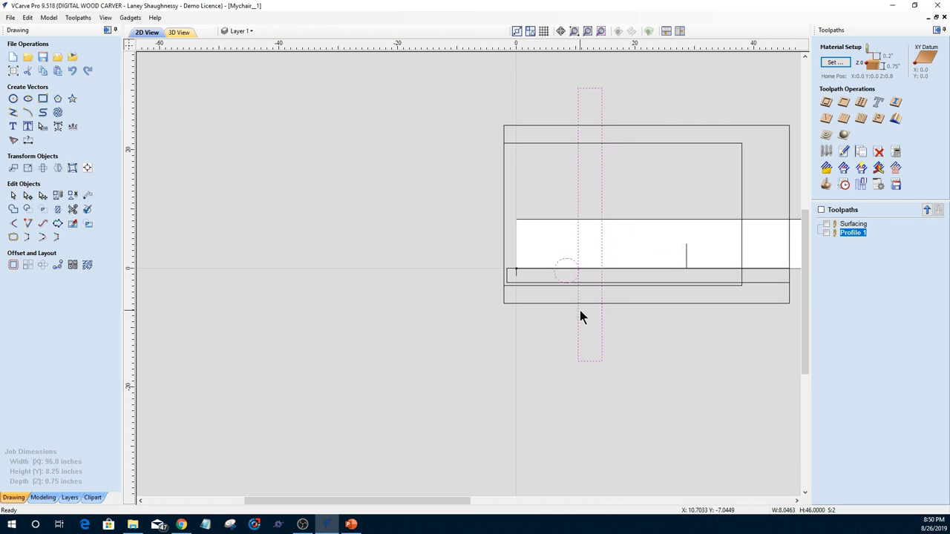
scroll(569, 315, down, 2)
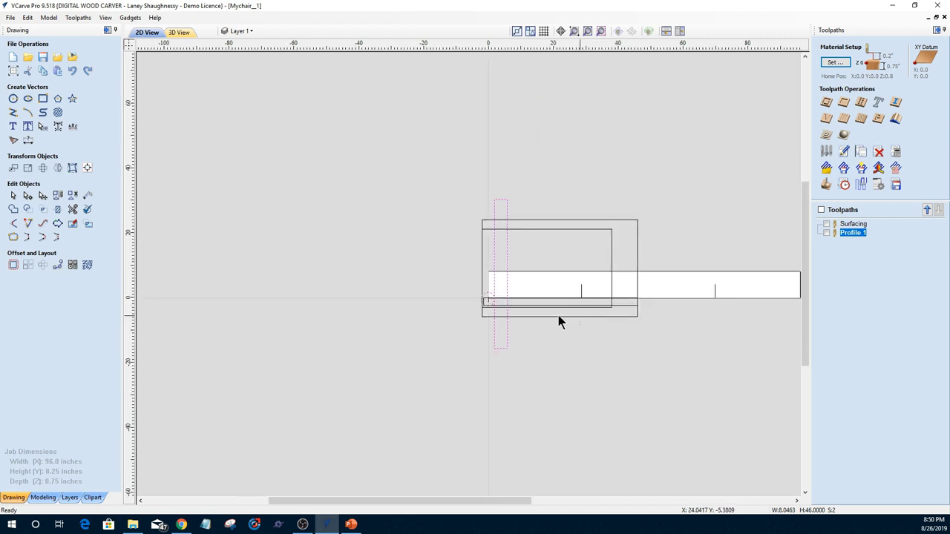
- Shift the whole chair-profile layout right so the circle sits at the 70-inch tick's base
click(476, 296)
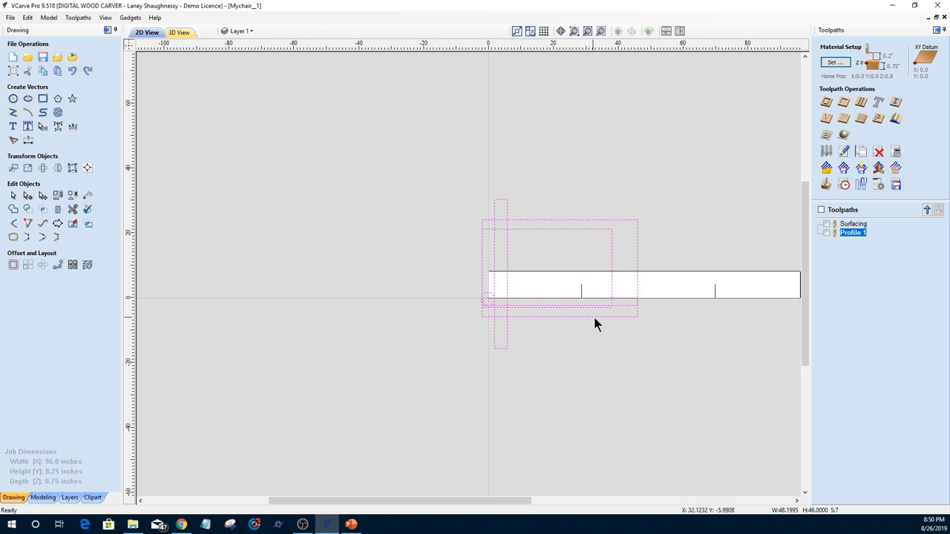
key(Right)
key(Right)
key(Right)
key(Right)
key(Right)
key(Right)
key(Right)
key(Right)
key(Right)
key(Right)
key(Right)
key(Right)
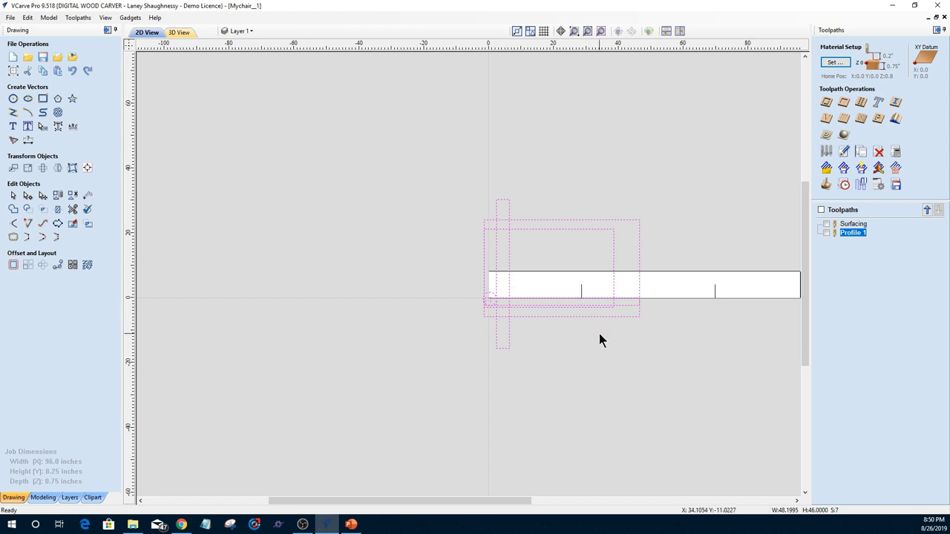
key(Right)
key(Right)
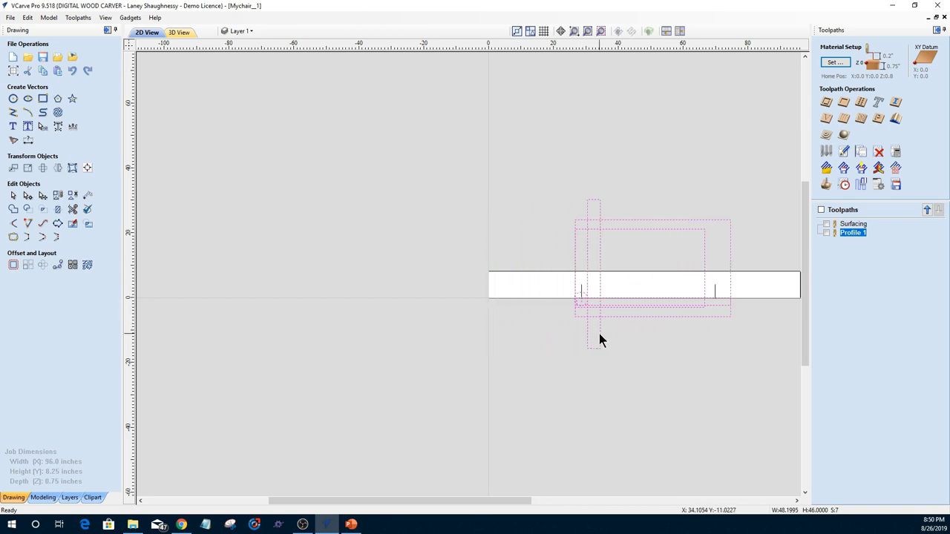
scroll(586, 284, up, 10)
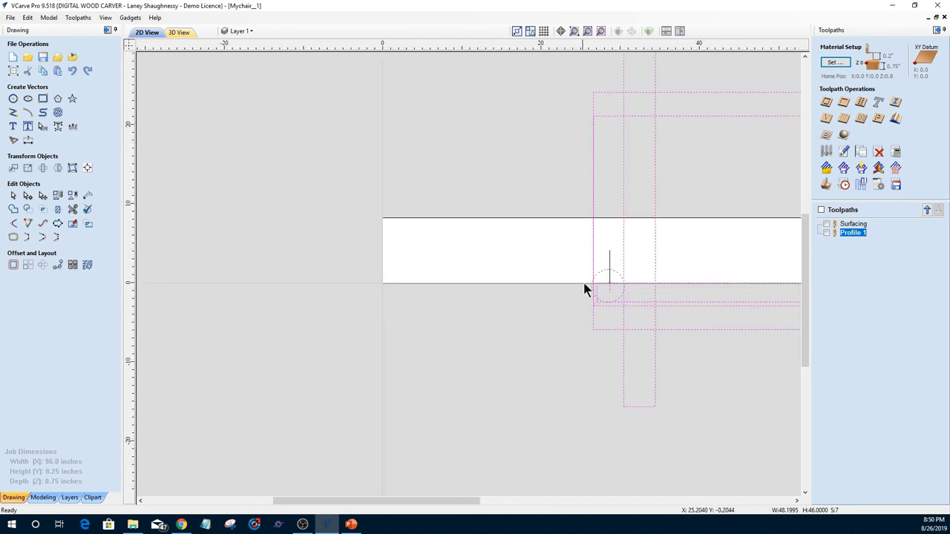
scroll(667, 284, up, 4)
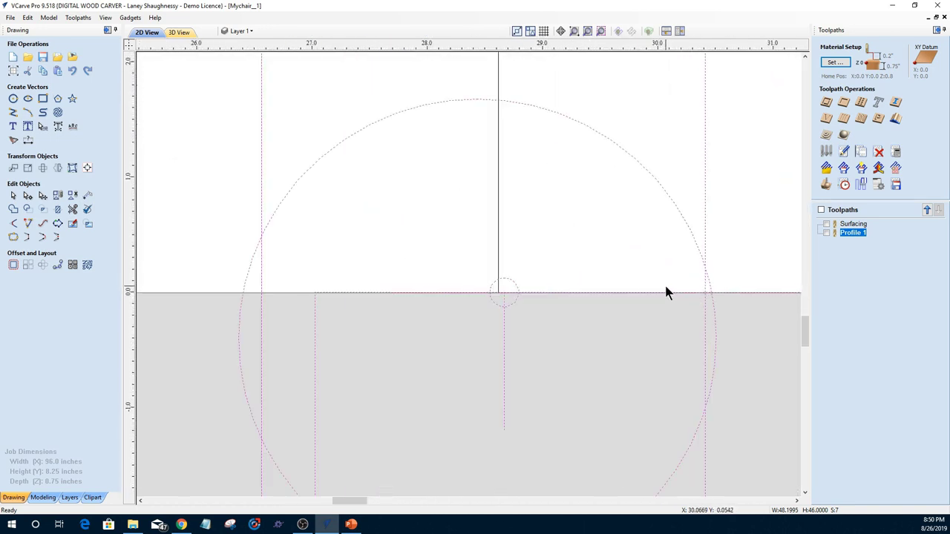
key(Left)
key(Left)
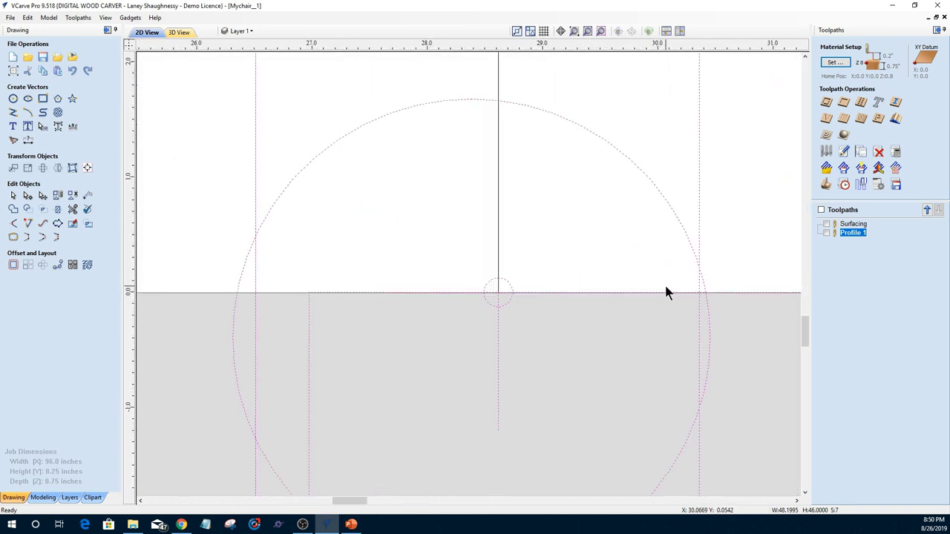
scroll(537, 288, down, 12)
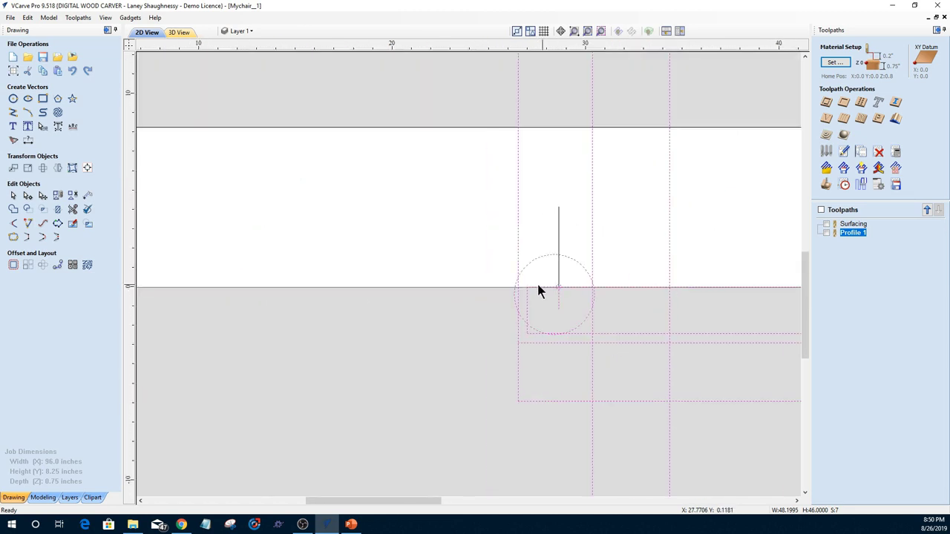
scroll(533, 289, down, 3)
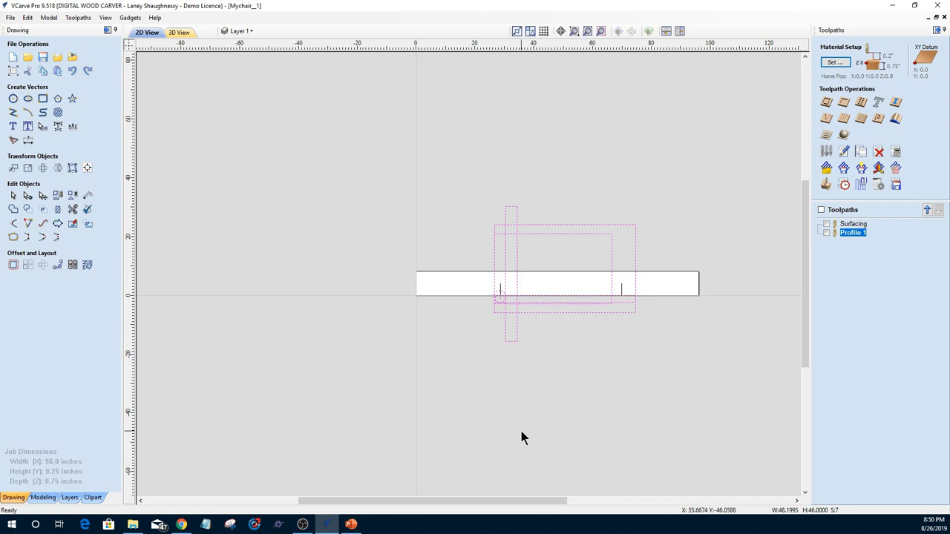
key(Right)
key(Right)
key(Right)
key(Right)
key(Right)
key(Right)
key(Right)
key(Right)
key(Right)
key(Right)
key(Right)
key(Right)
key(Right)
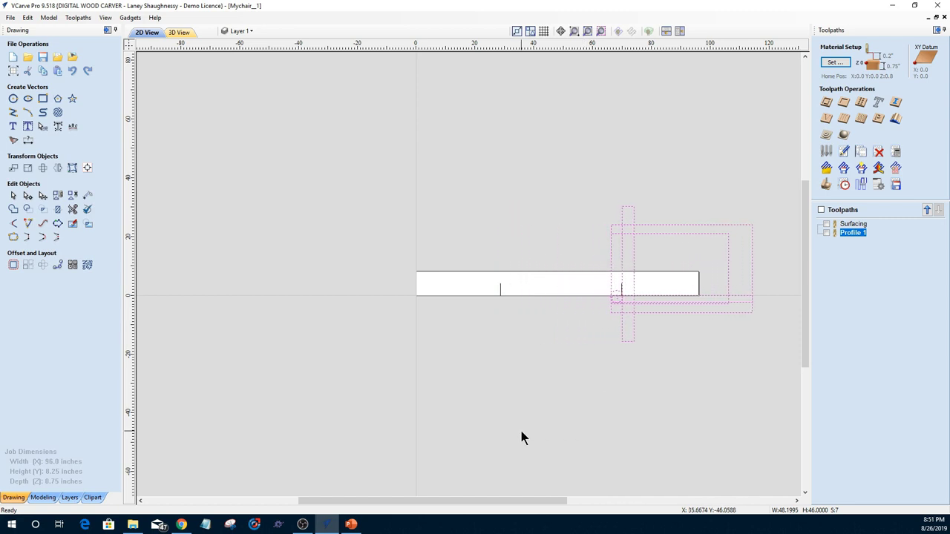
key(Right)
key(Right)
key(Right)
scroll(630, 305, up, 5)
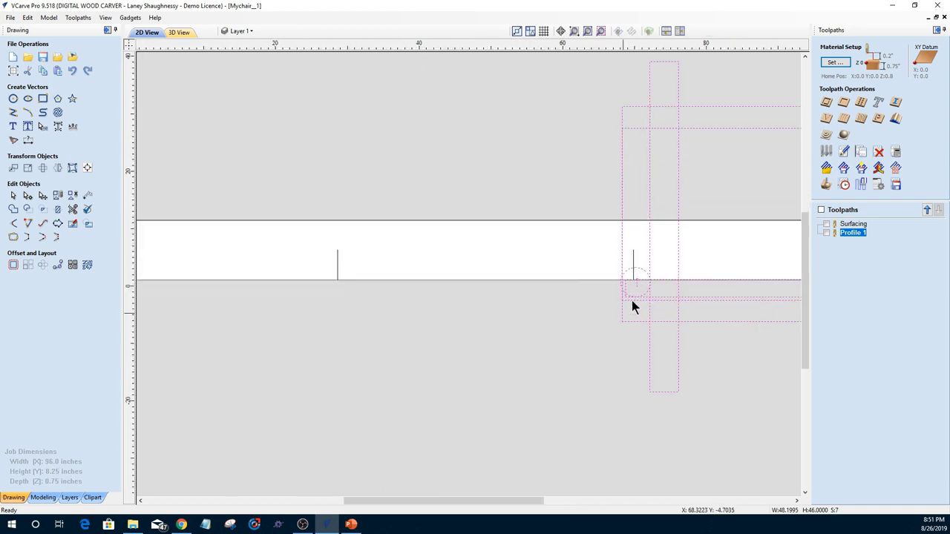
key(Left)
key(Left)
key(Left)
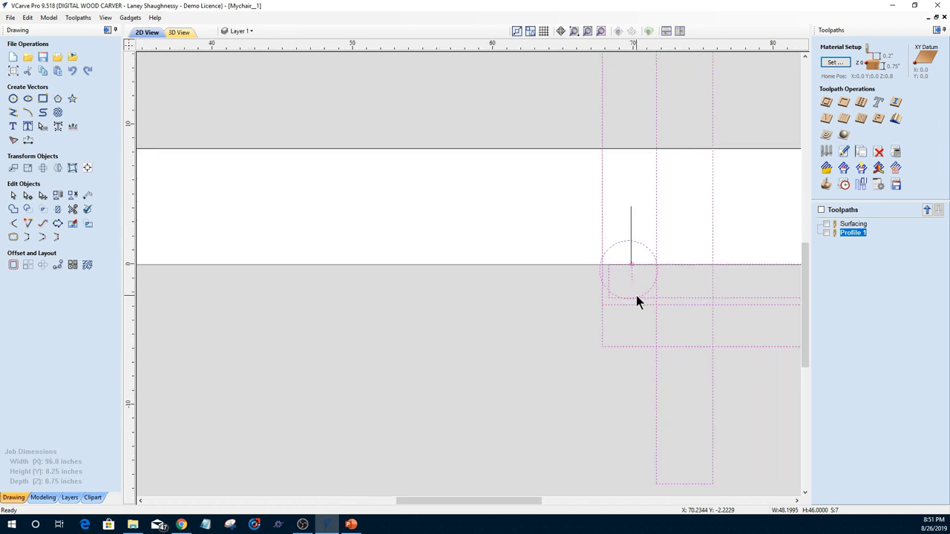
key(Right)
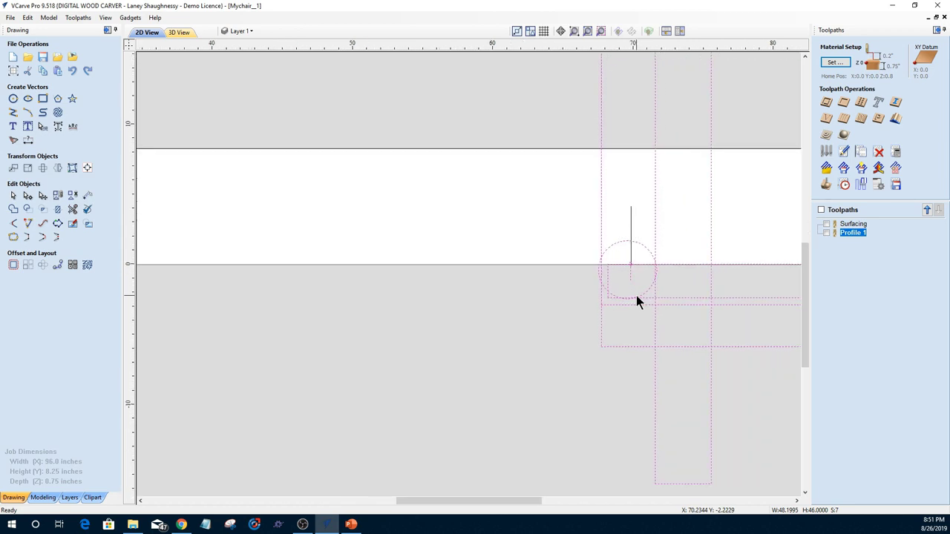
scroll(636, 296, down, 3)
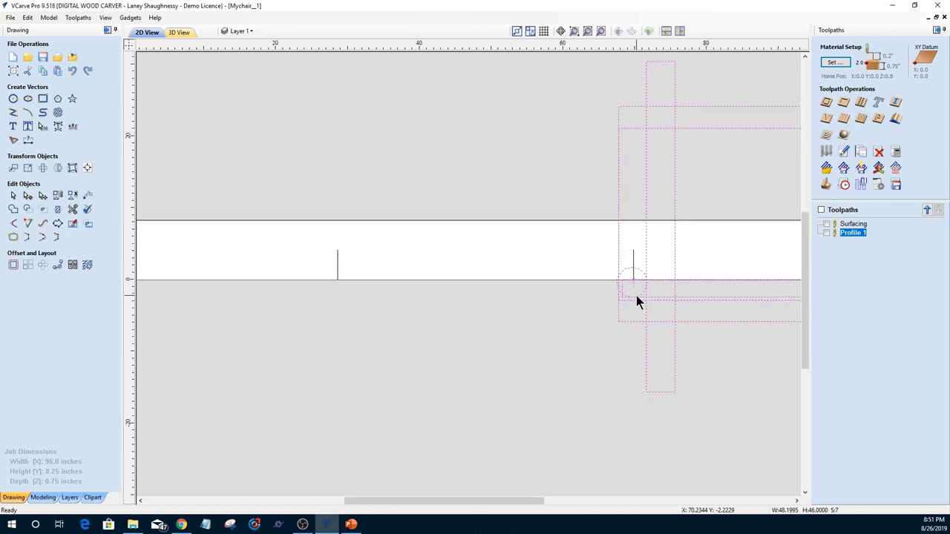
scroll(466, 289, down, 1)
scroll(467, 290, down, 1)
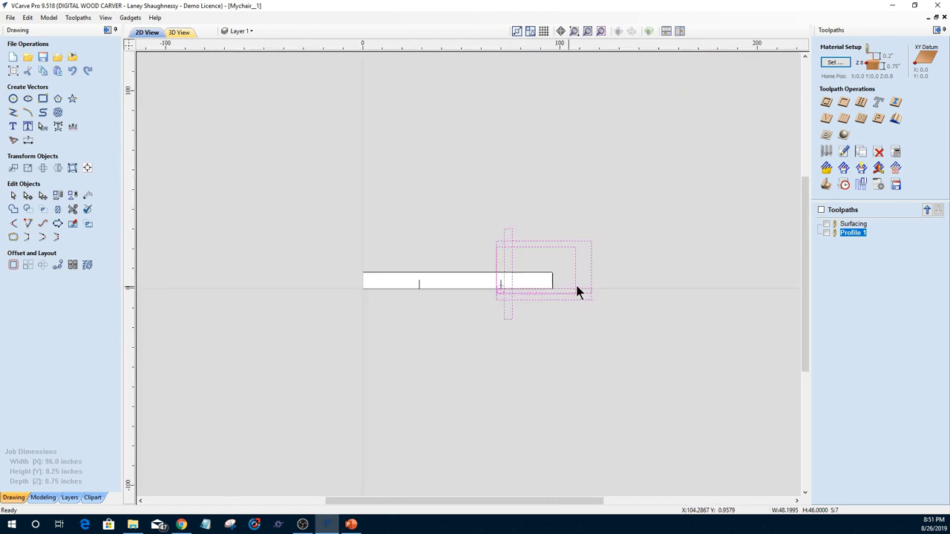
scroll(530, 286, up, 3)
click(669, 302)
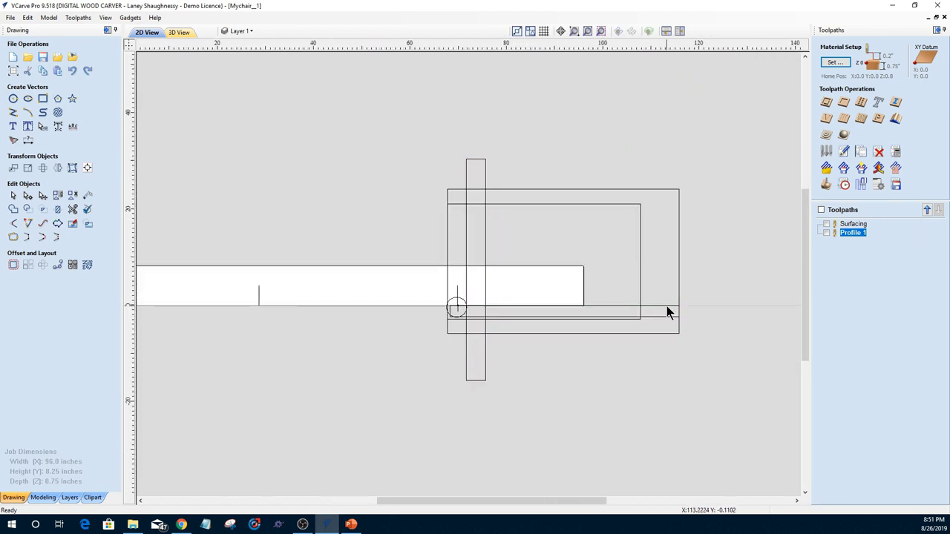
click(667, 306)
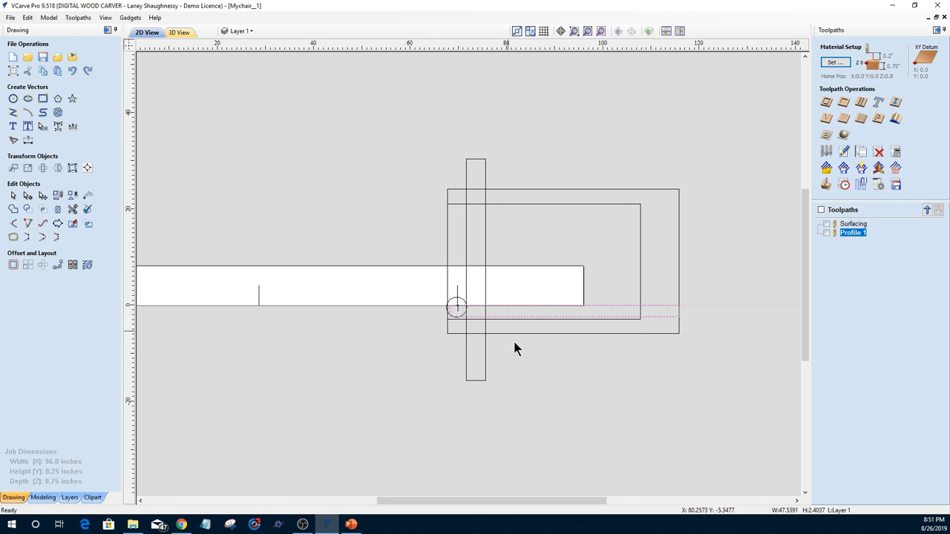
scroll(538, 362, down, 4)
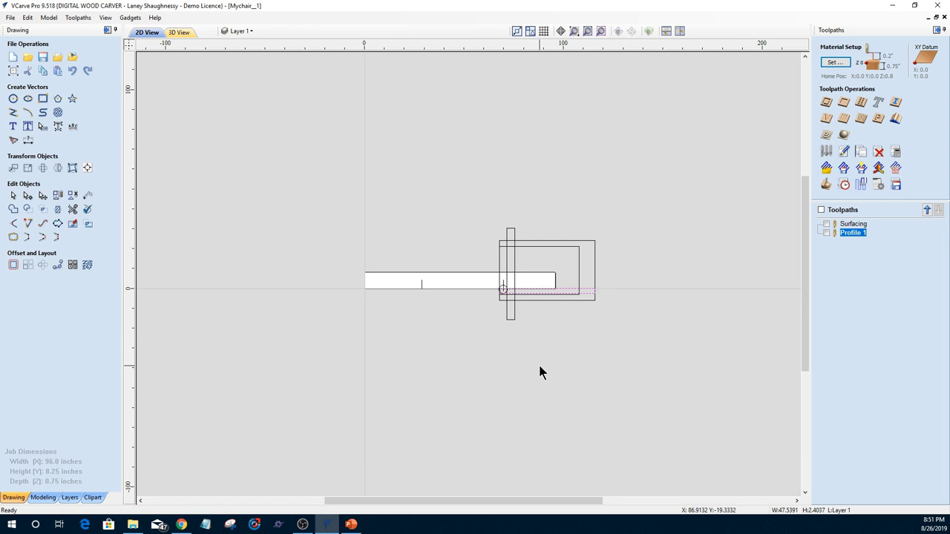
scroll(540, 368, up, 1)
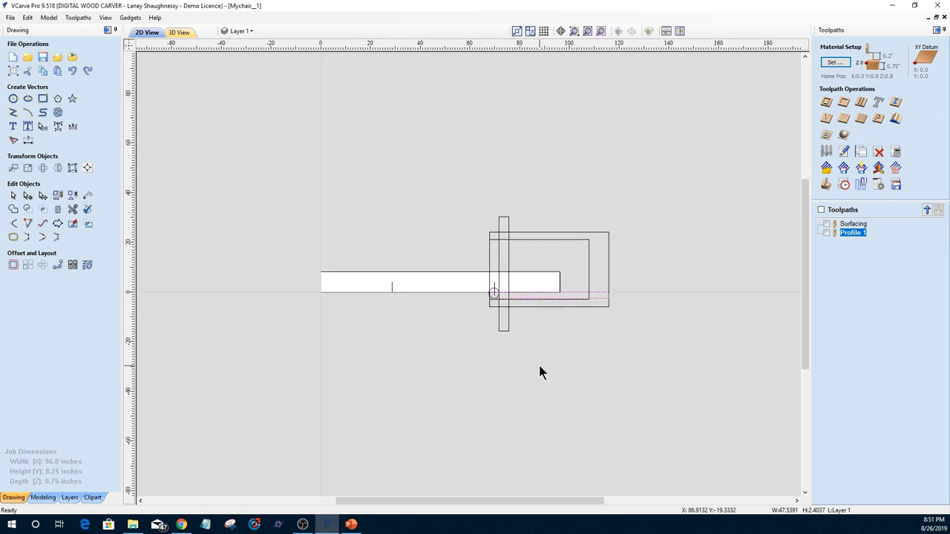
scroll(312, 238, up, 2)
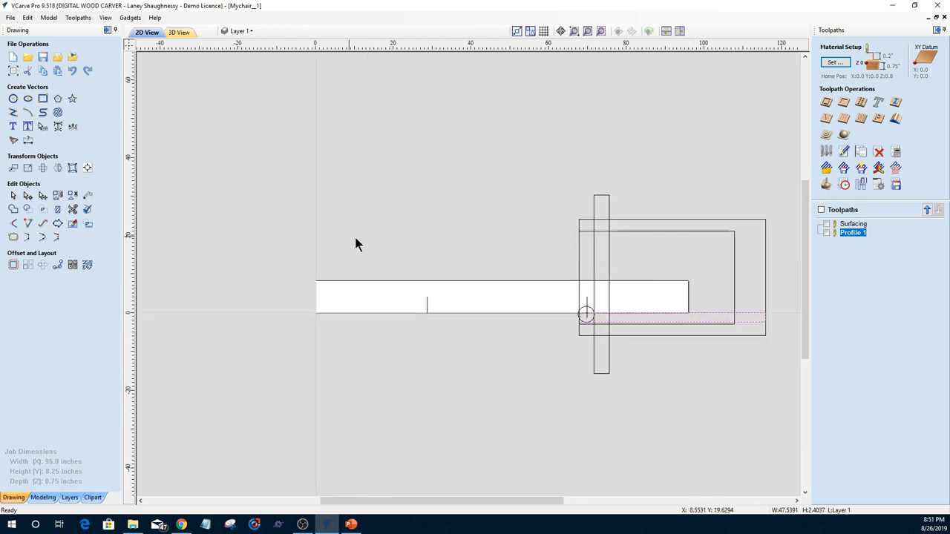
scroll(460, 290, down, 1)
scroll(558, 308, up, 3)
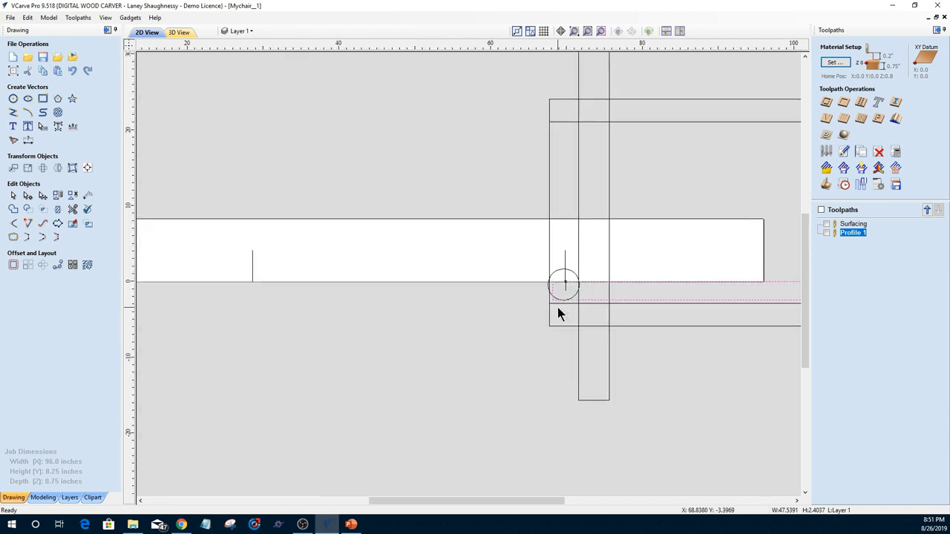
scroll(565, 306, down, 1)
scroll(564, 306, down, 2)
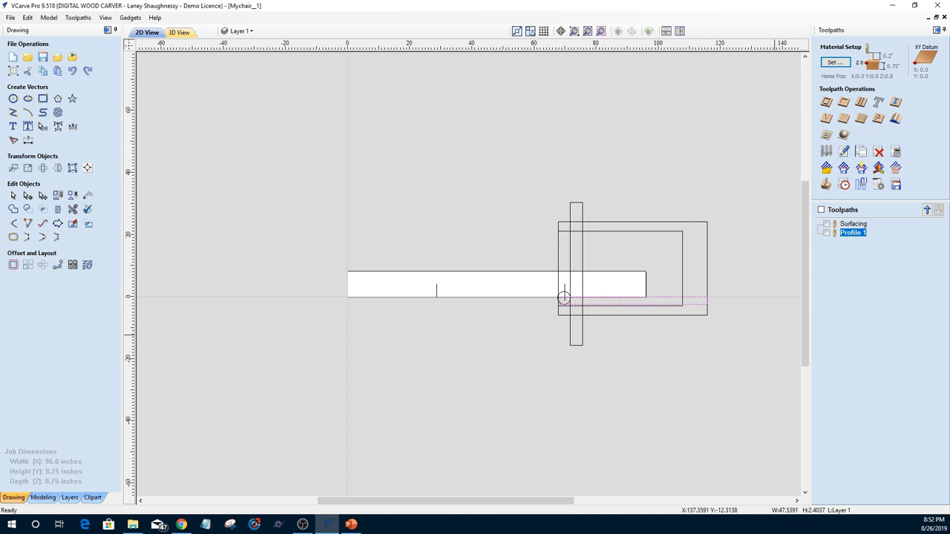
key(alt+Tab)
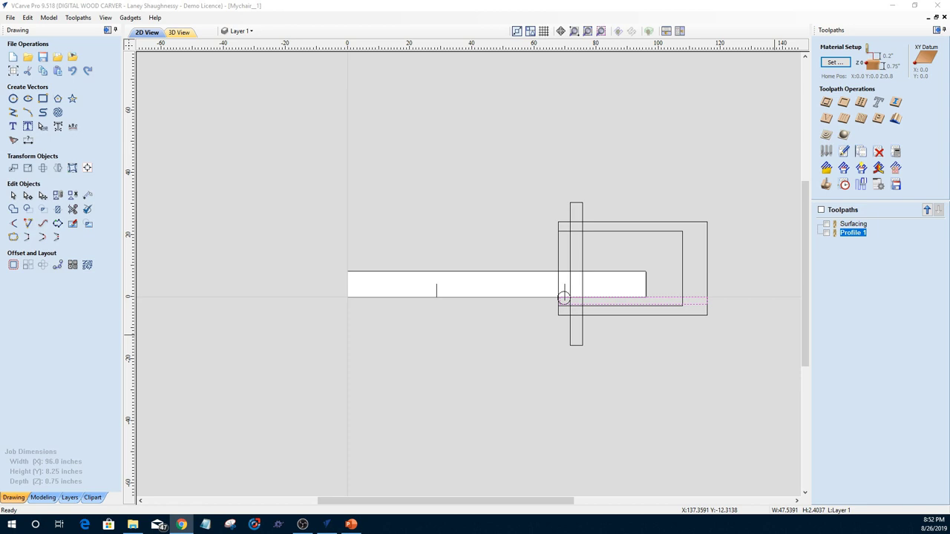
- Draw a 61.1 x 6.05-inch rectangle above the long board strip
click(42, 99)
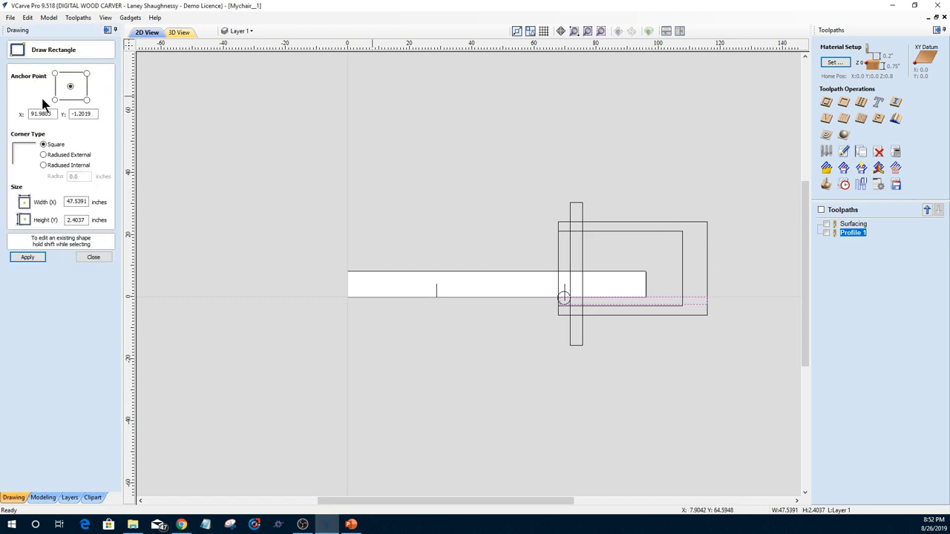
drag(308, 153, 498, 170)
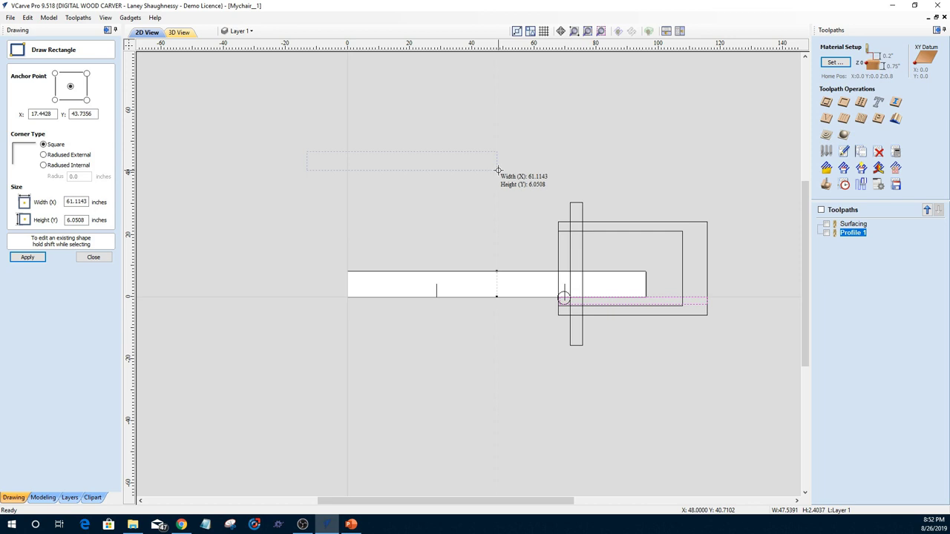
click(93, 257)
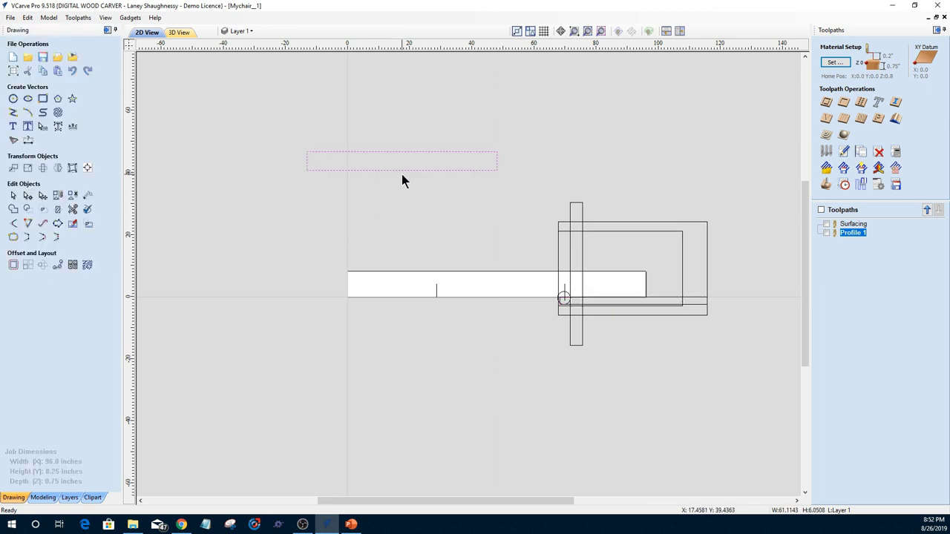
click(28, 113)
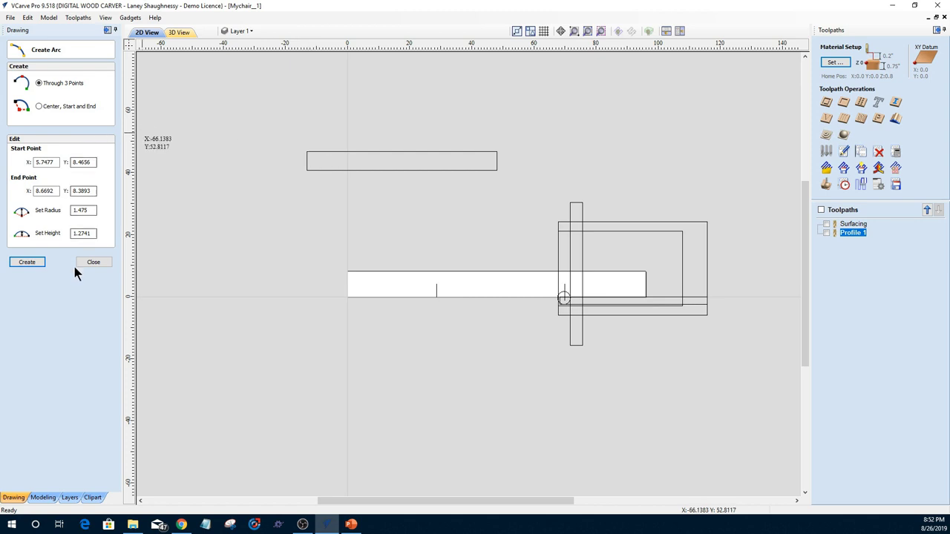
click(93, 262)
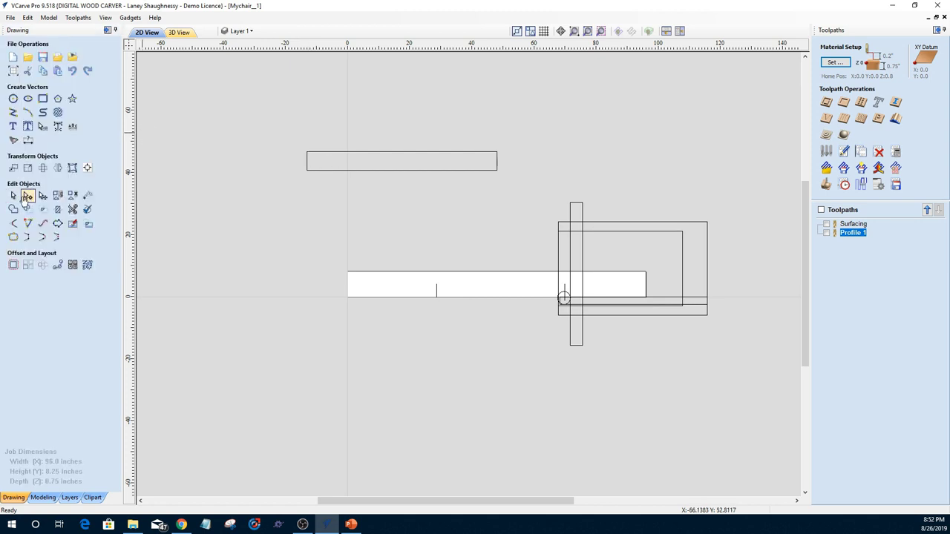
click(27, 196)
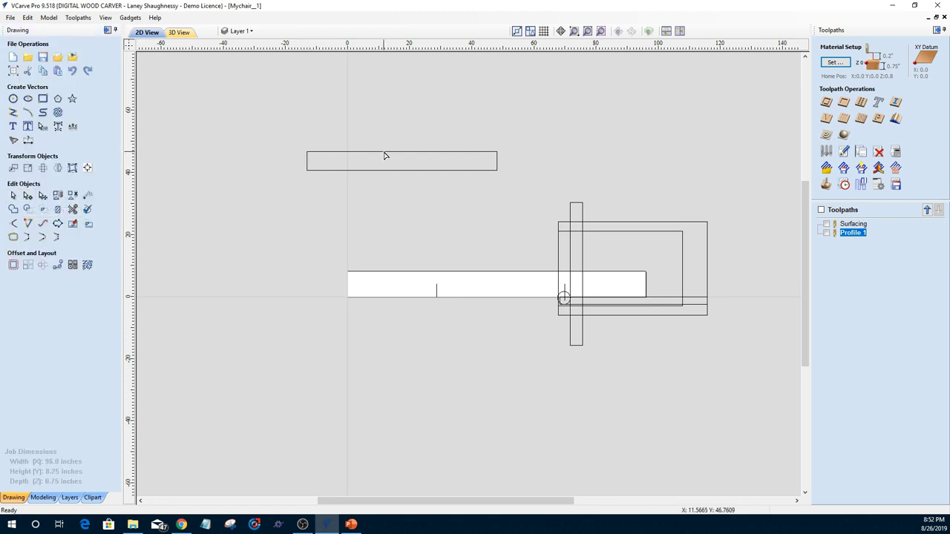
- Convert the rectangle's top and bottom spans to arcs and shape them into a parallel curve
right_click(406, 153)
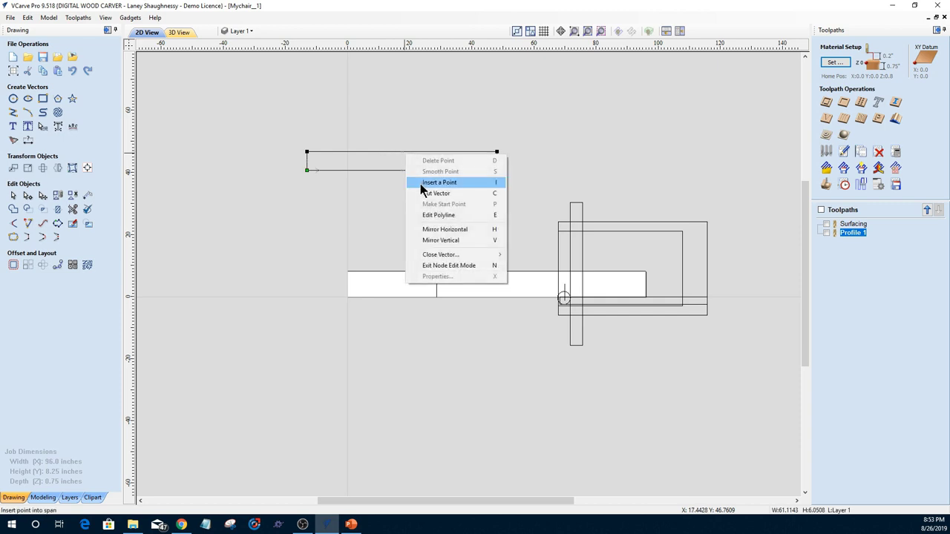
right_click(375, 156)
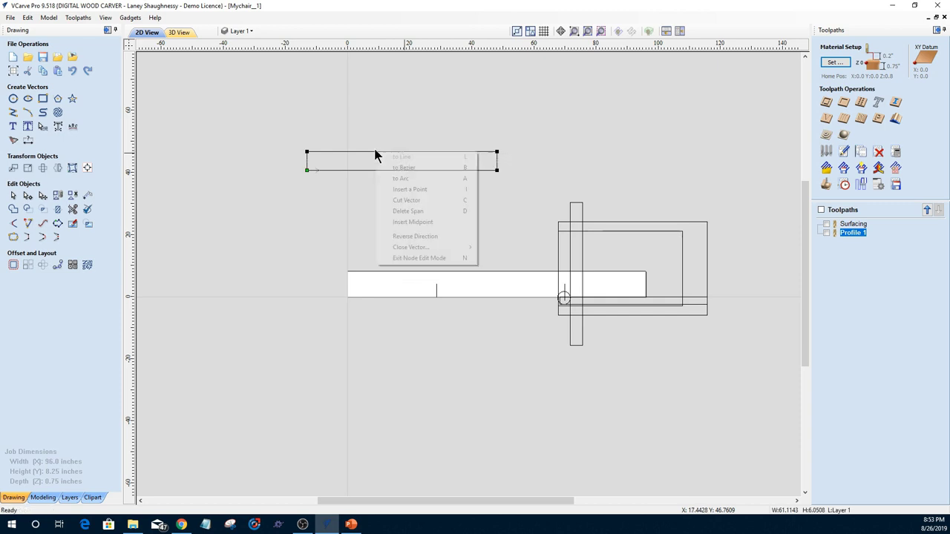
click(400, 179)
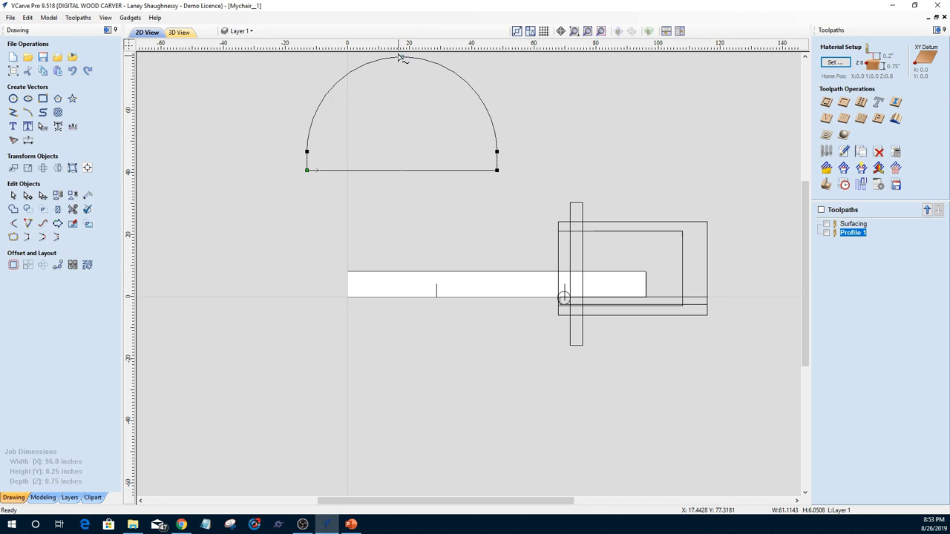
drag(401, 58, 401, 134)
right_click(391, 172)
click(405, 199)
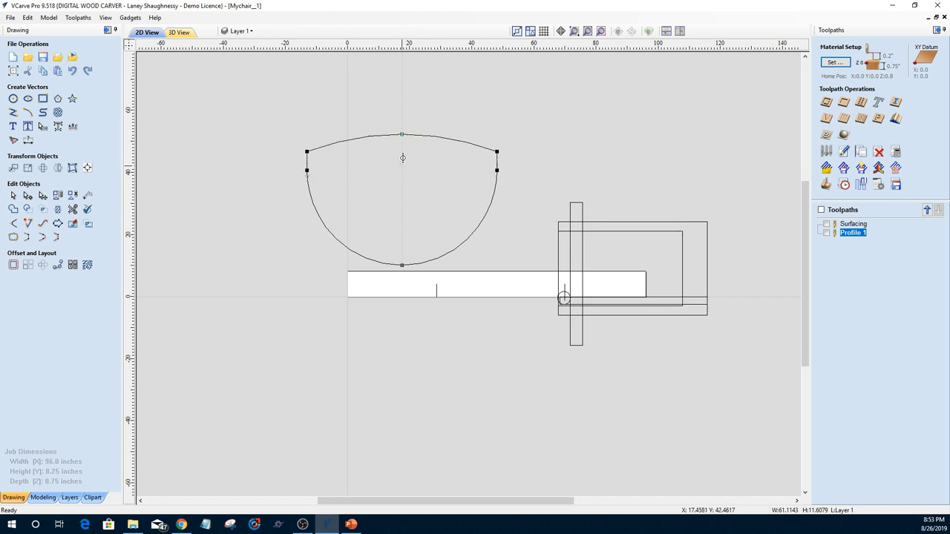
drag(403, 157, 403, 151)
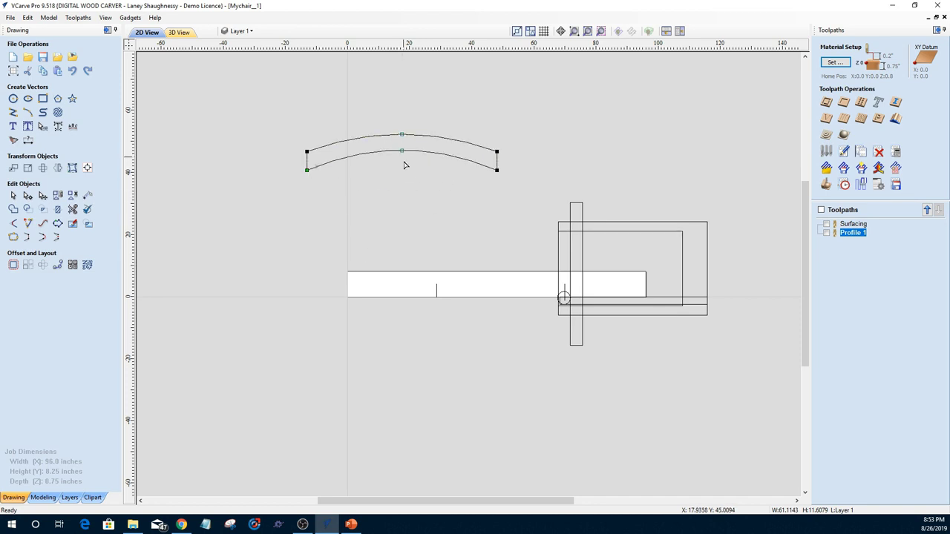
click(261, 225)
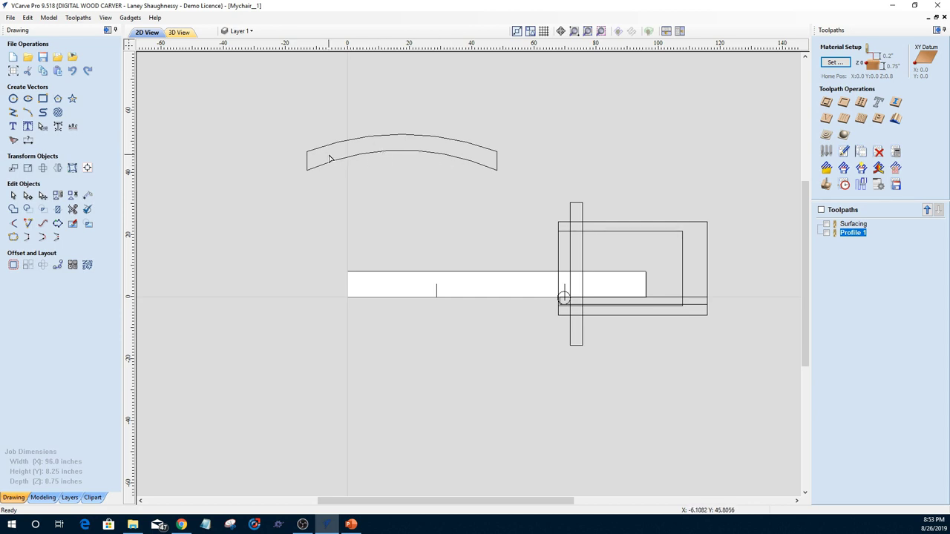
- Mirror the curved strip so it curves downward
click(403, 152)
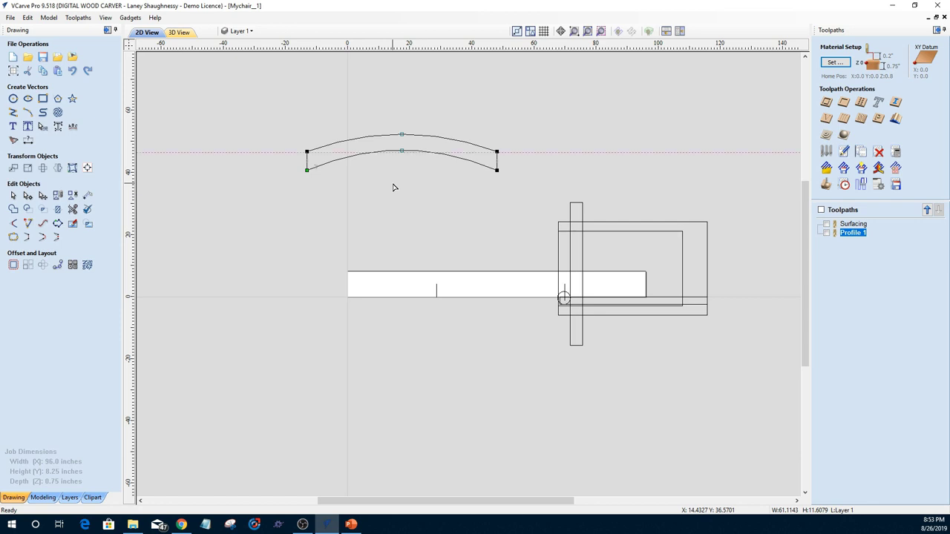
click(10, 193)
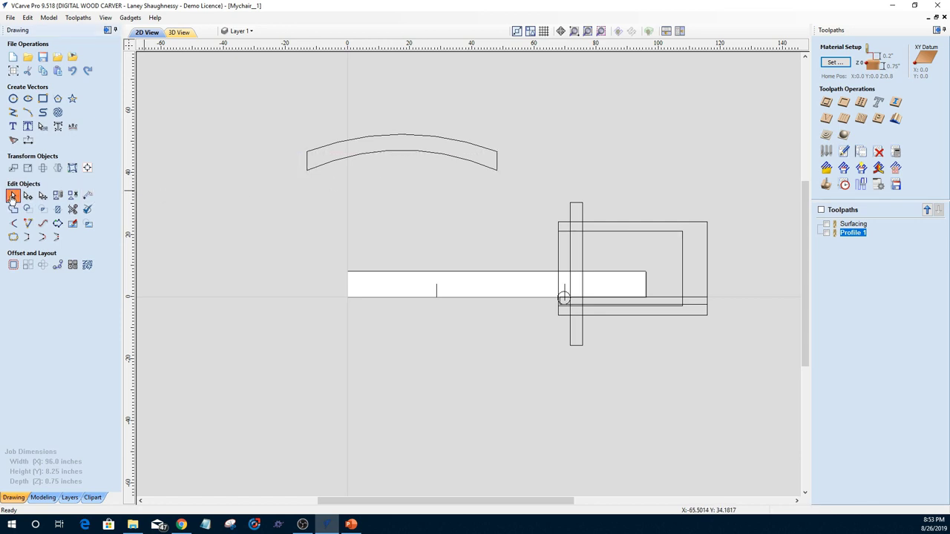
click(406, 150)
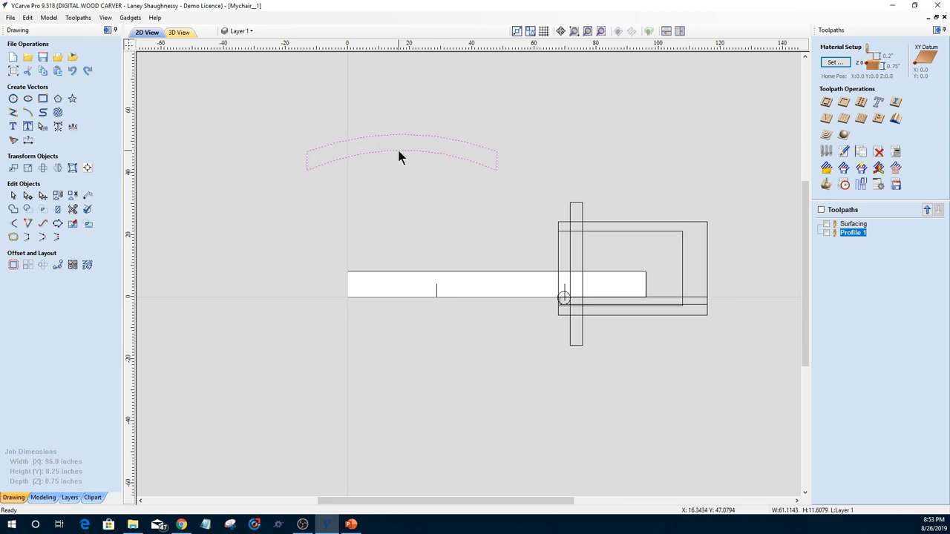
key(m)
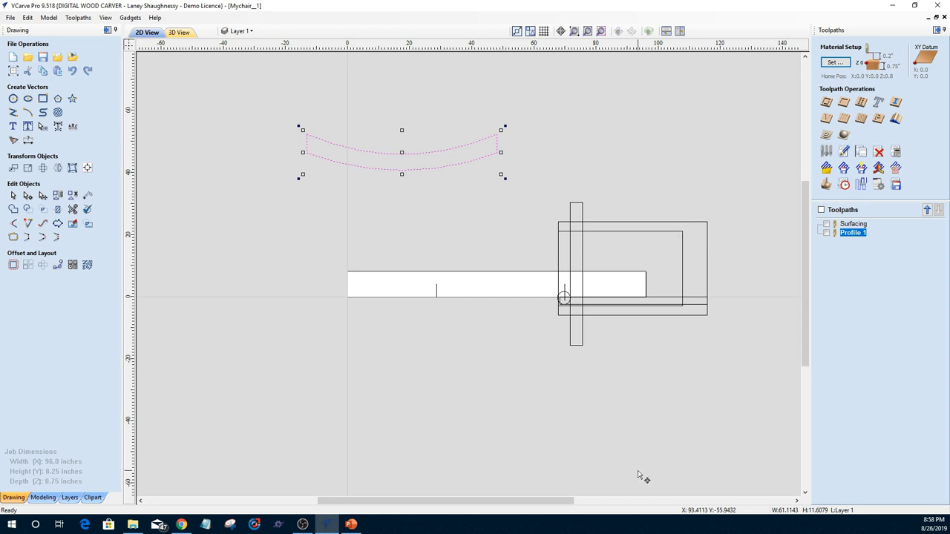
- Look through the importable vector file types, then cancel the import
click(57, 57)
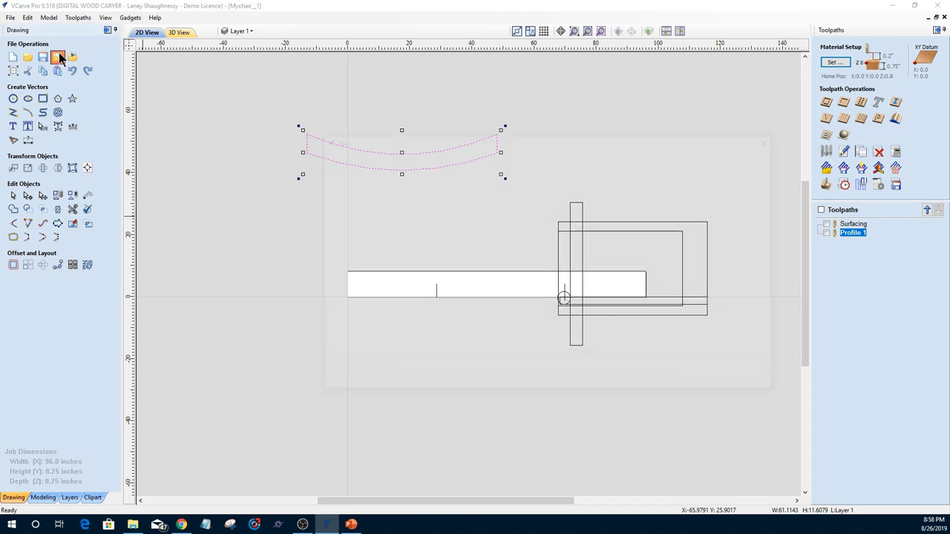
click(708, 366)
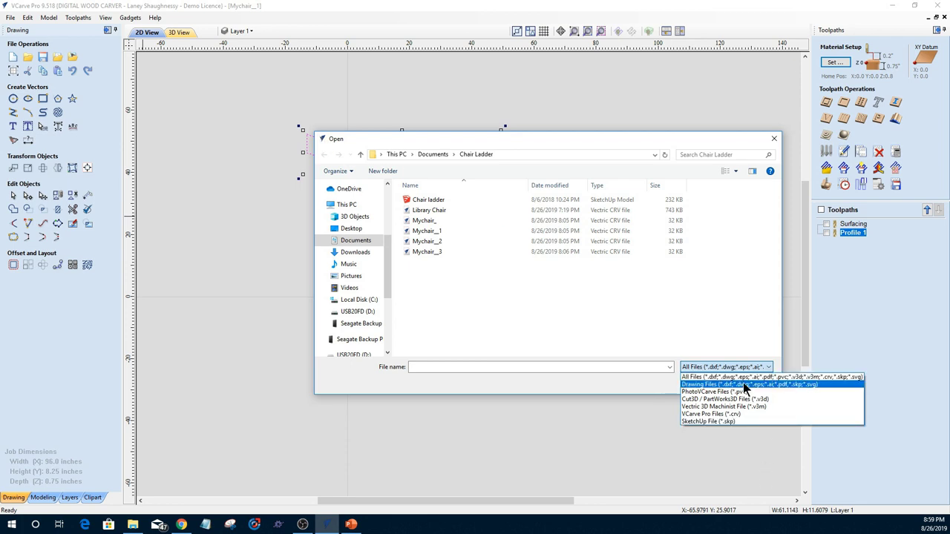
click(661, 409)
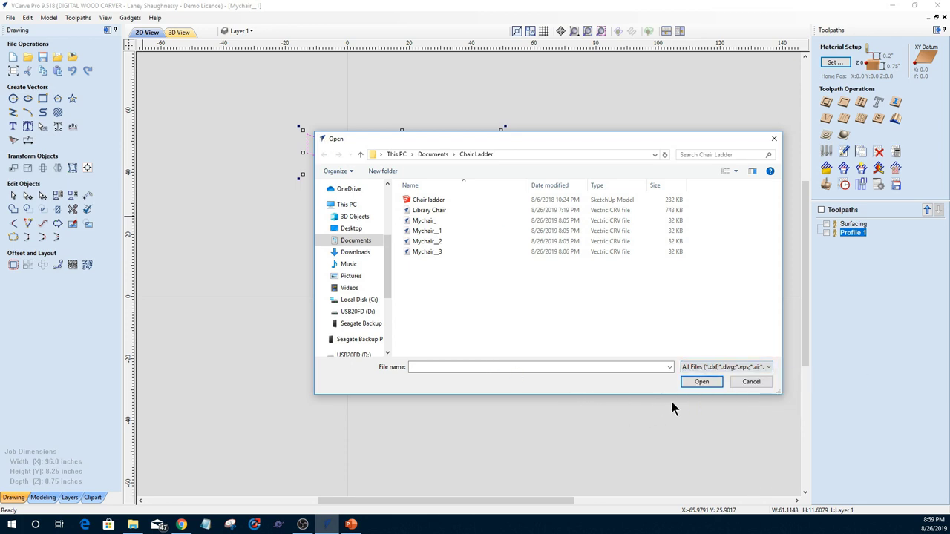
click(754, 386)
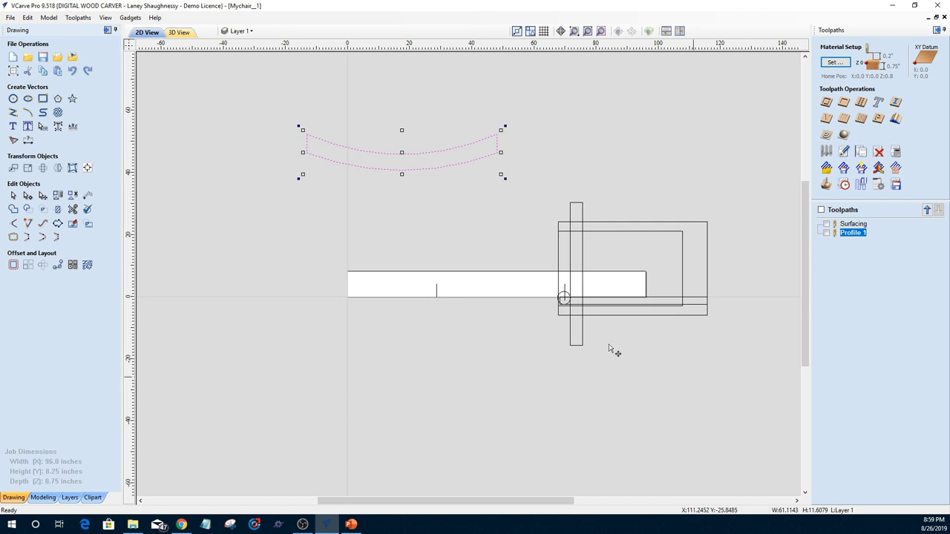
- Cancel a second import attempt, then window-select and delete all the chair's vectors
click(58, 59)
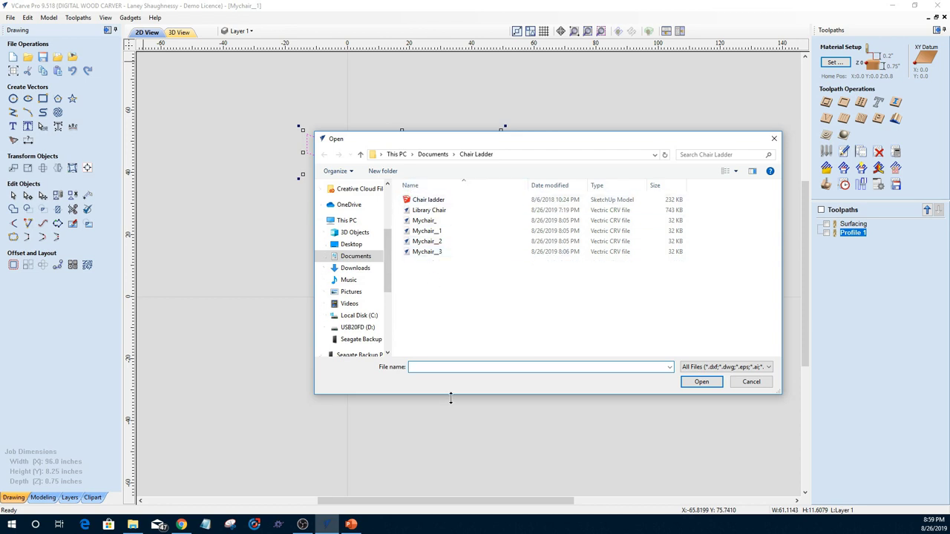
click(748, 382)
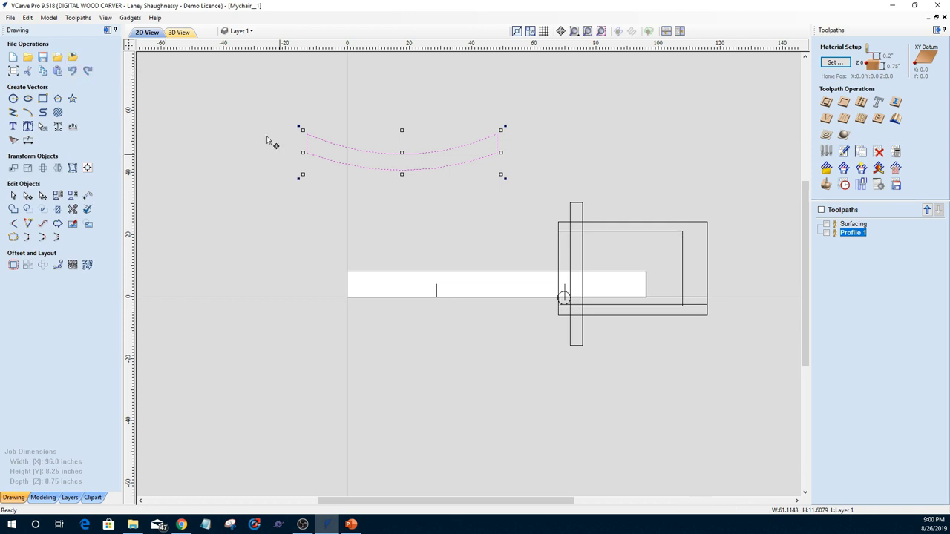
drag(239, 97, 751, 384)
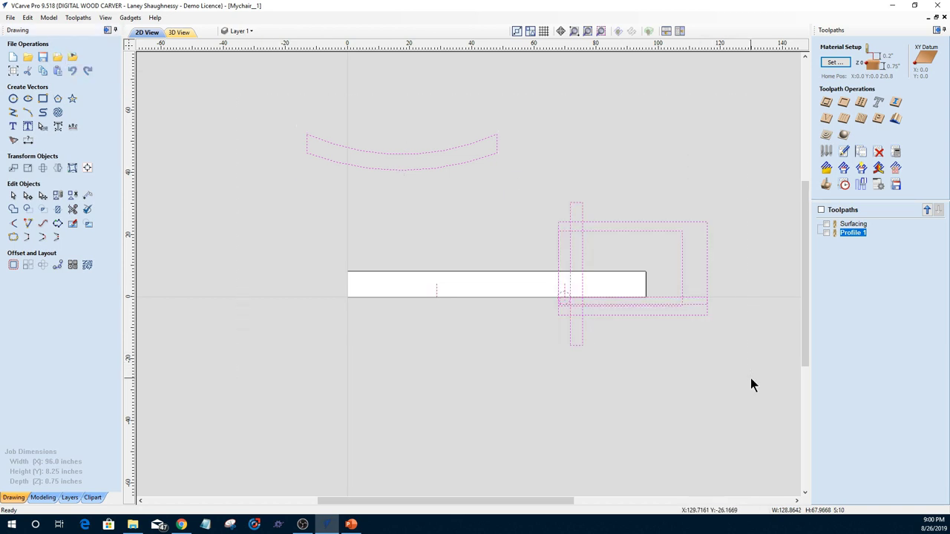
key(Delete)
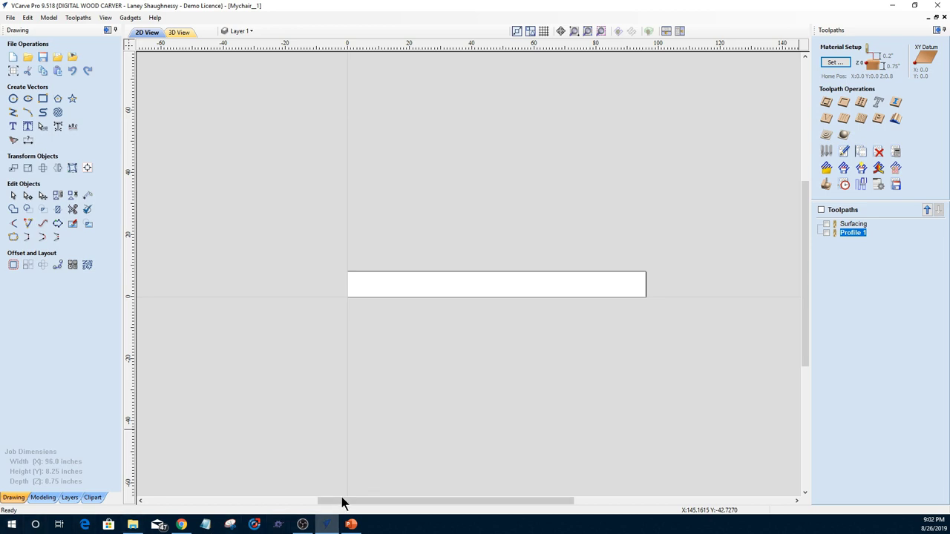
- Switch to the Modeling tools and review the 3D model import formats, then cancel the import
click(44, 498)
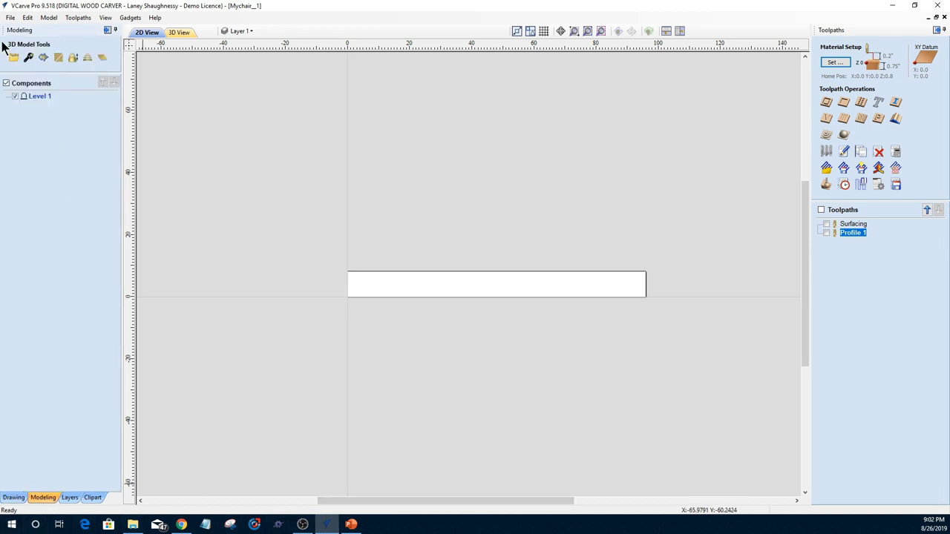
click(14, 60)
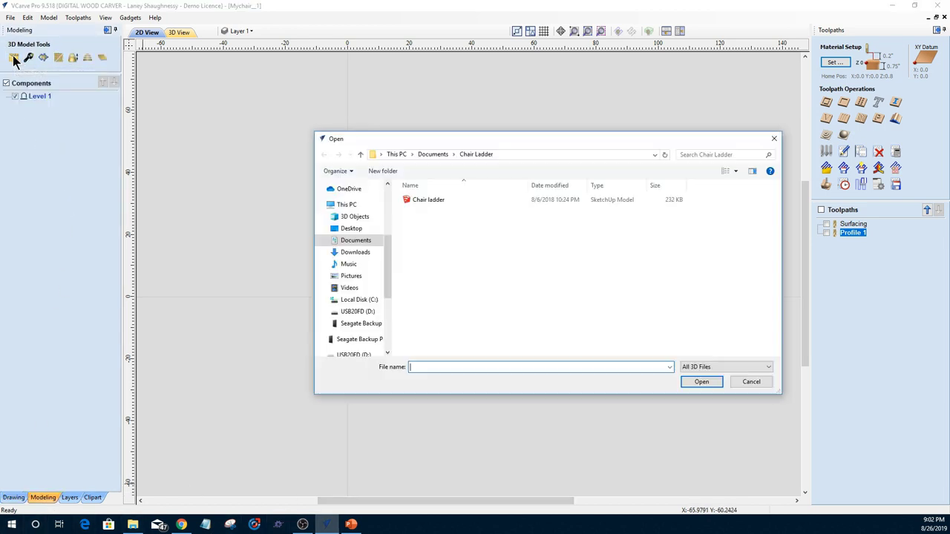
click(727, 368)
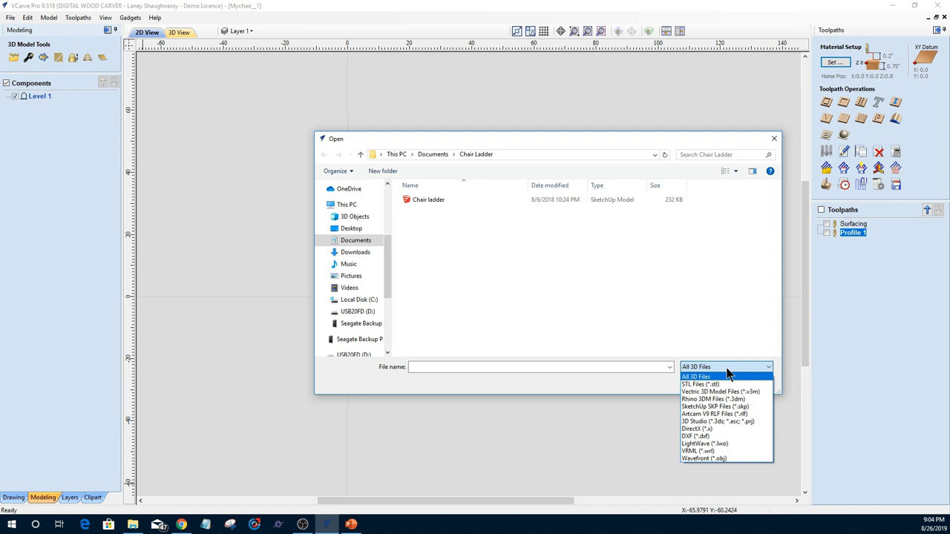
click(775, 138)
click(775, 139)
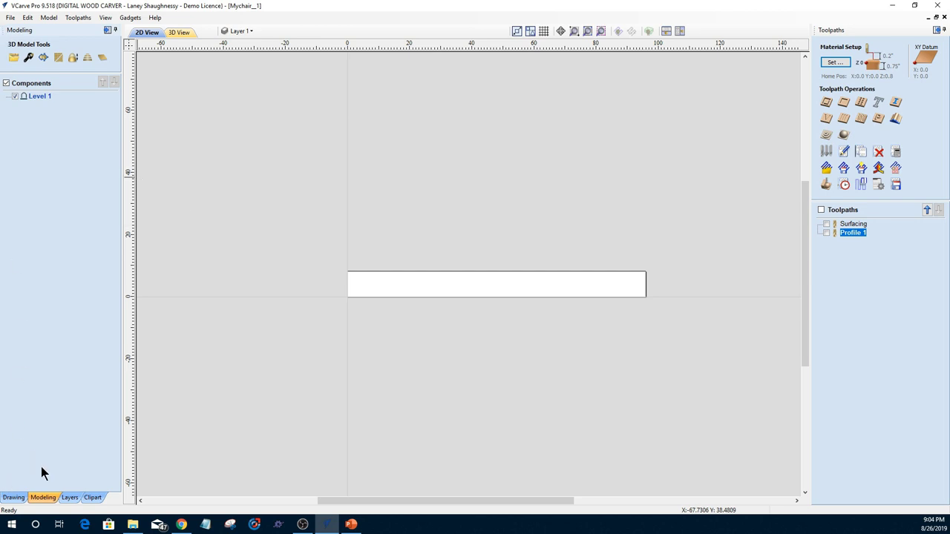
- Set the job width to 24 inches in Job Setup, keeping 8.25 x 0.75 inches
click(13, 498)
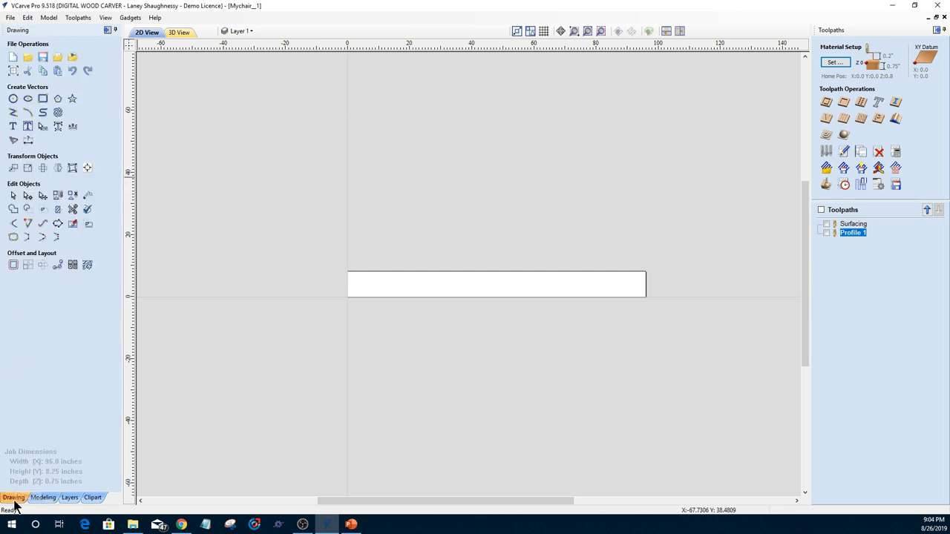
click(13, 71)
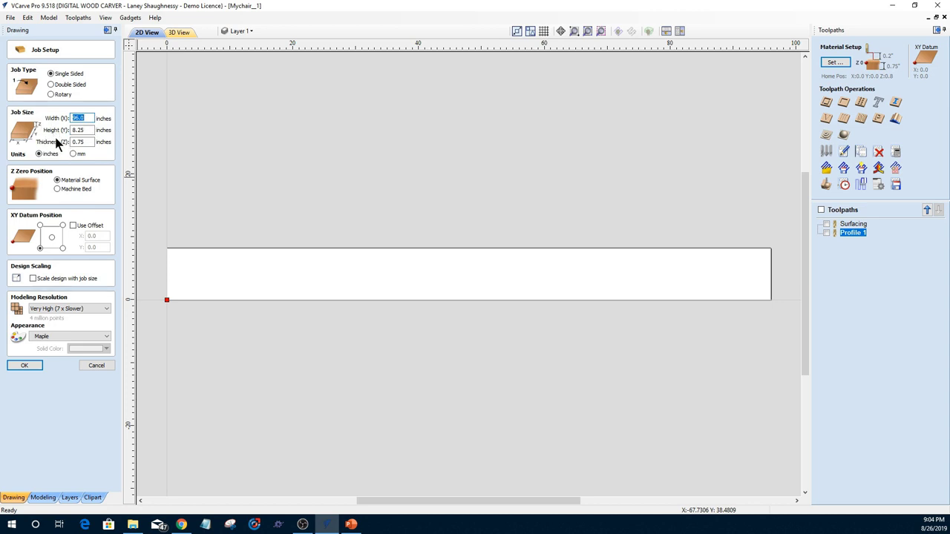
text(24)
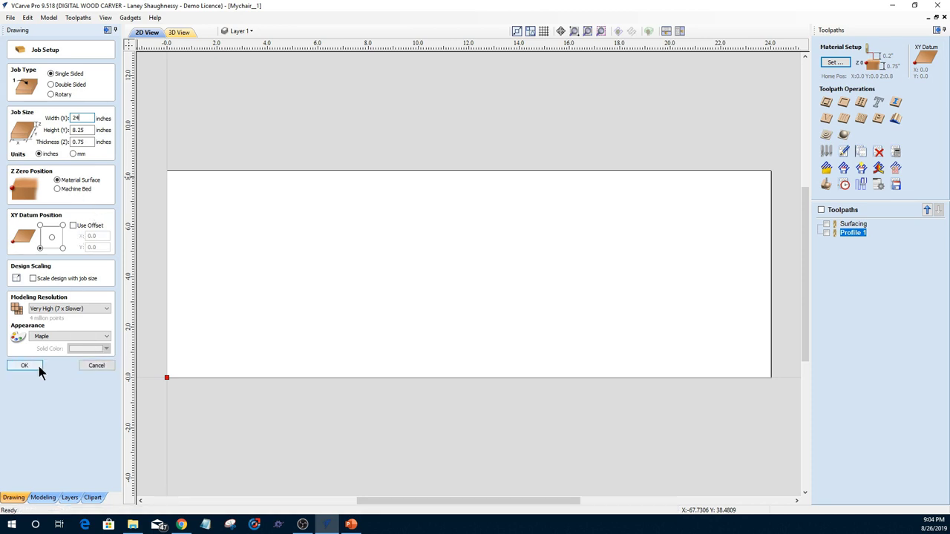
key(Return)
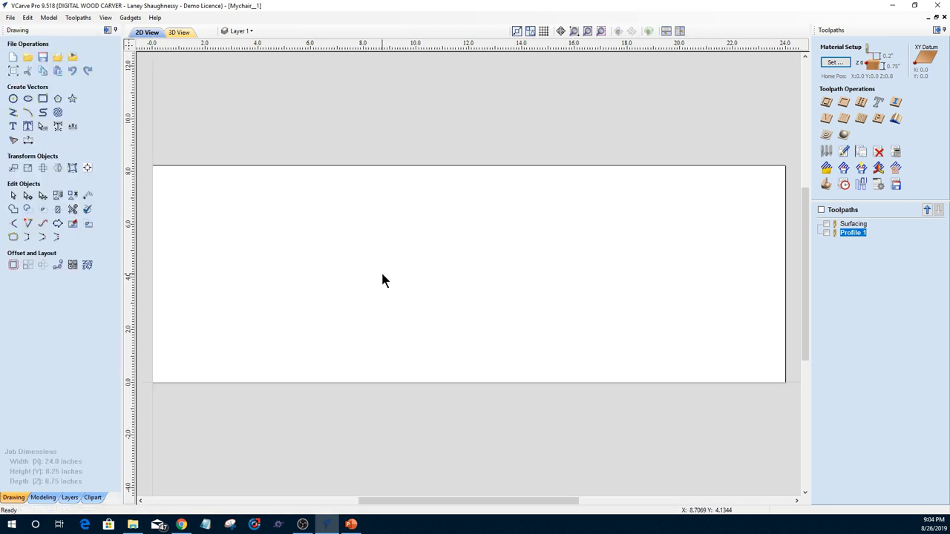
scroll(240, 349, down, 2)
scroll(241, 352, up, 2)
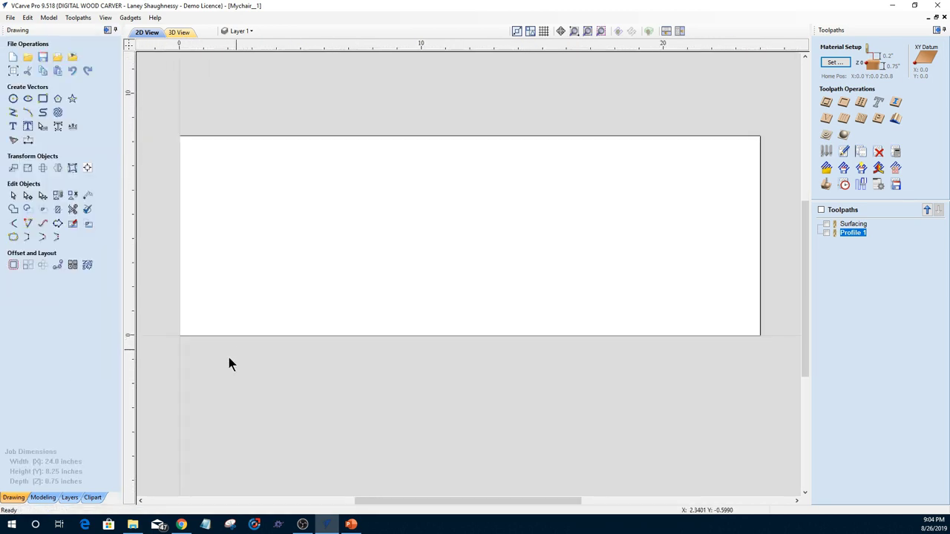
click(43, 498)
click(70, 497)
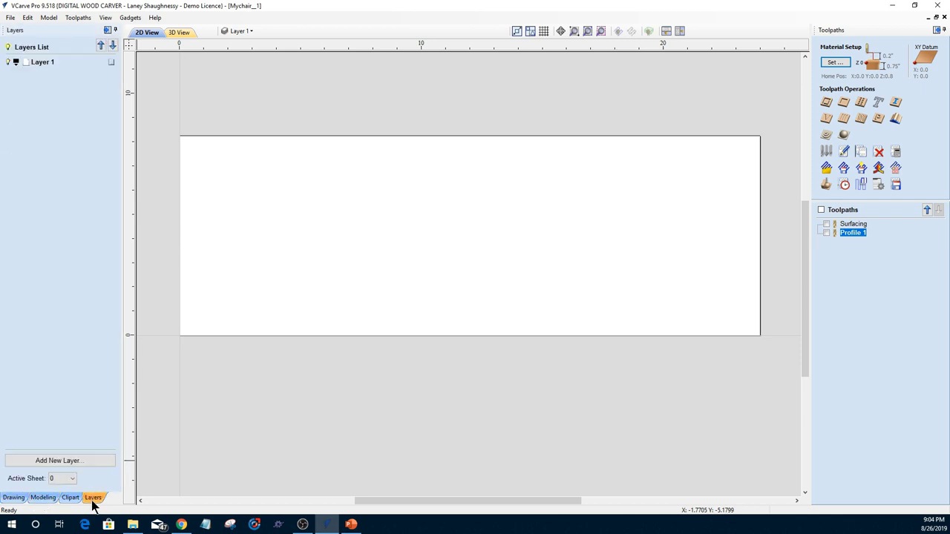
click(92, 497)
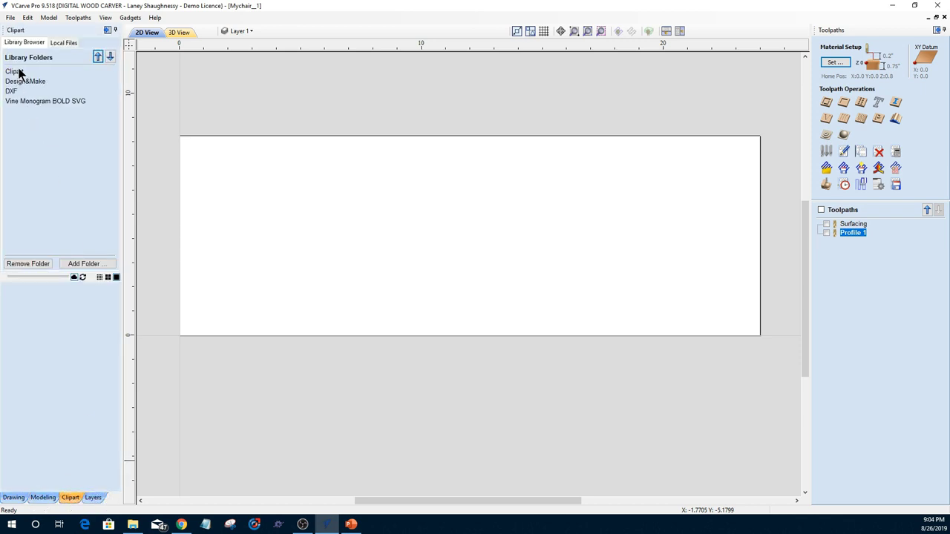
- Drag the Cantering horse from Clipart > Animals onto the job and scale it to about 14.17 x 11.78 inches
click(19, 72)
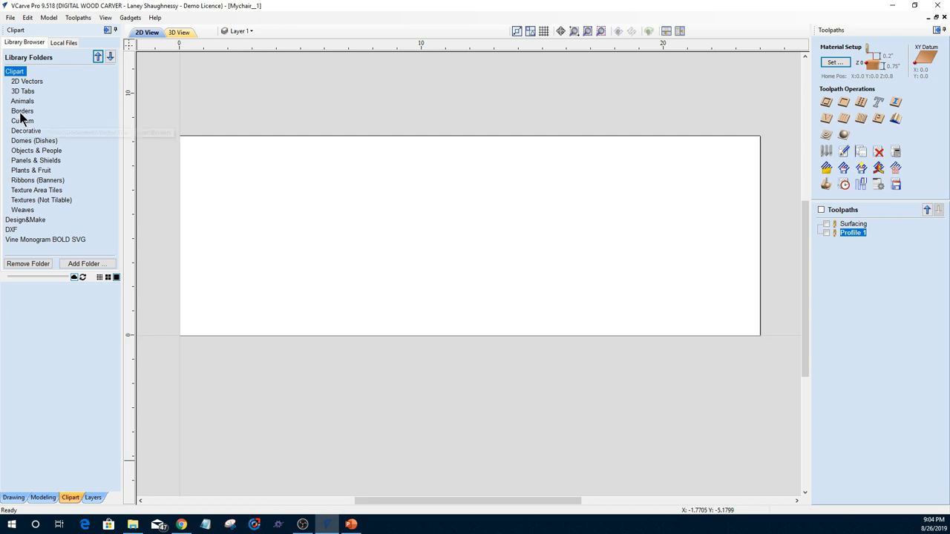
click(22, 101)
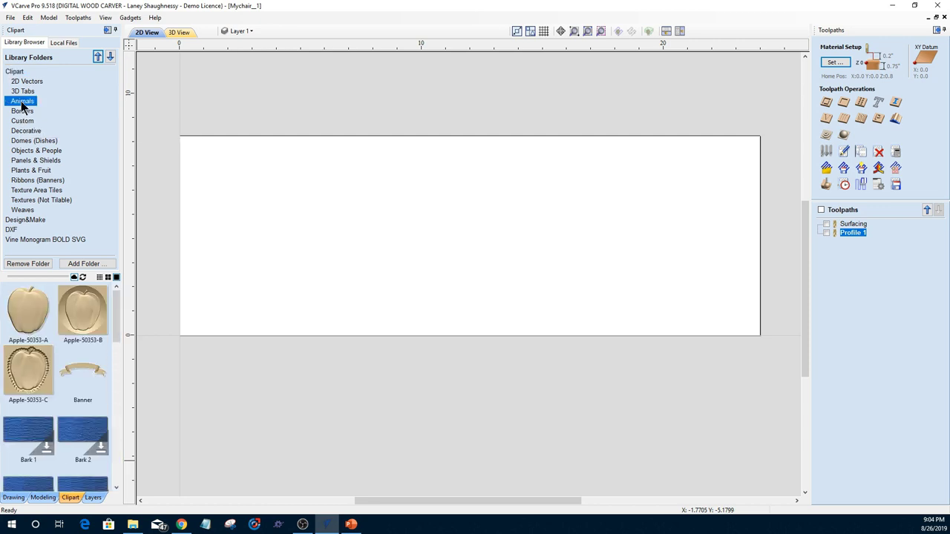
drag(82, 371, 506, 227)
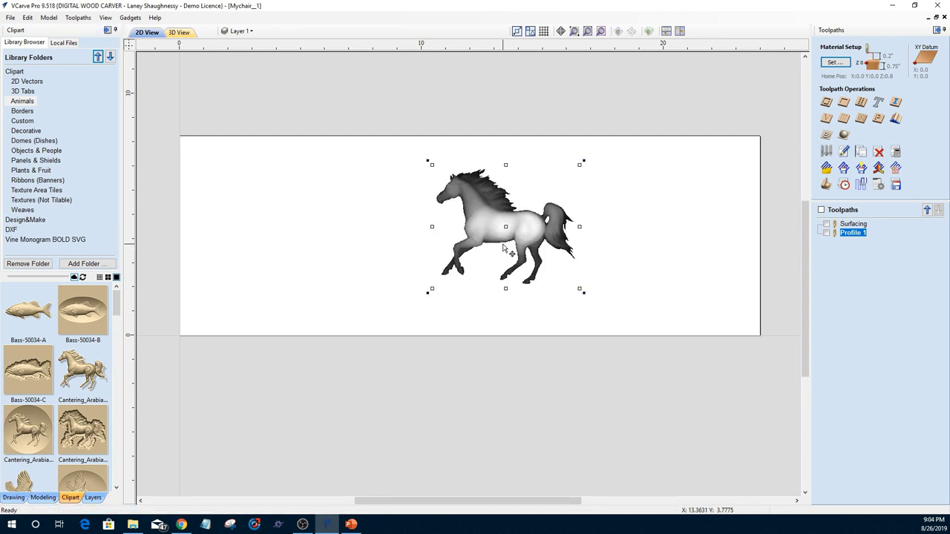
drag(429, 291, 320, 371)
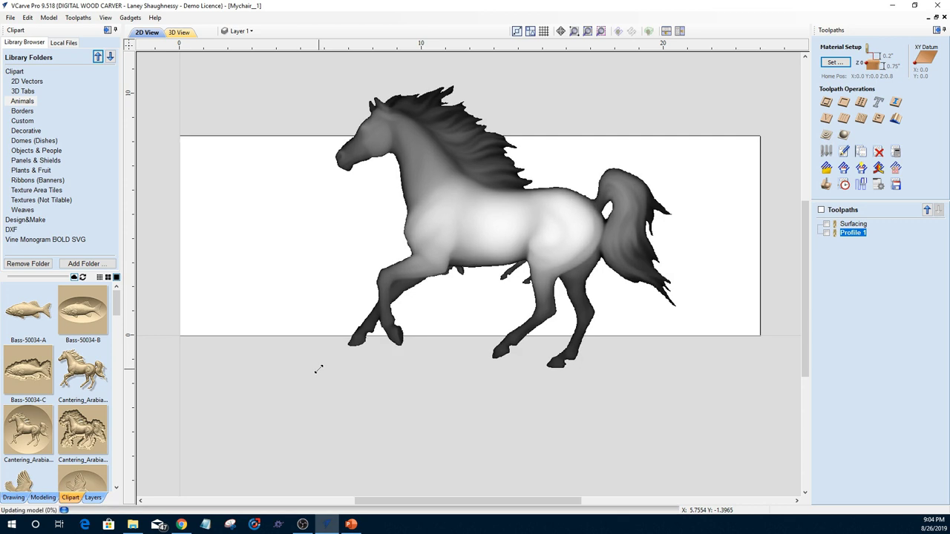
- Show the 2D and 3D views side by side and orbit to inspect the horse relief
click(681, 32)
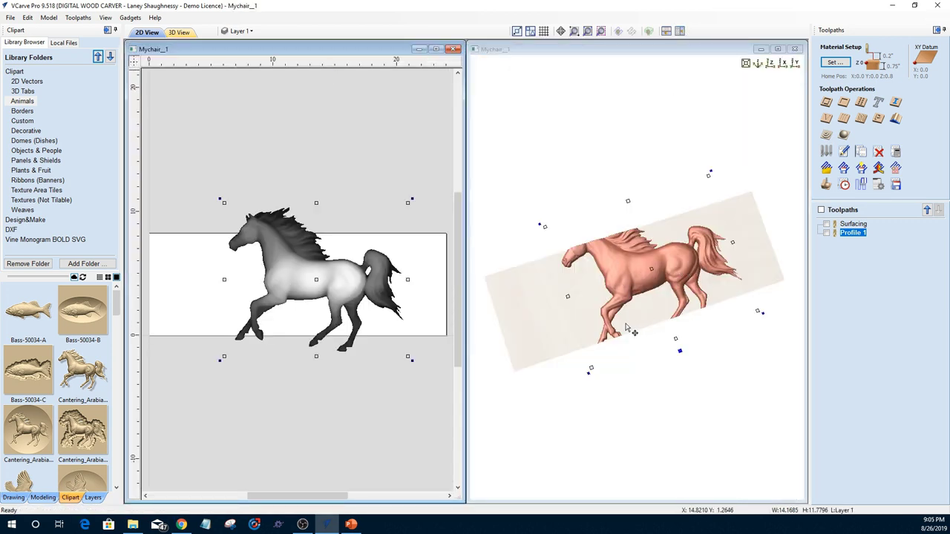
drag(625, 327, 770, 304)
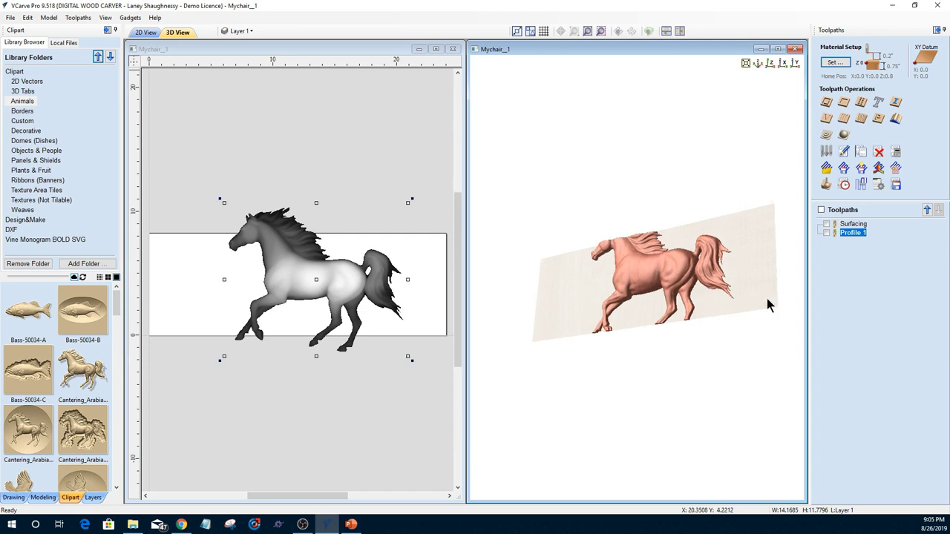
scroll(662, 275, up, 5)
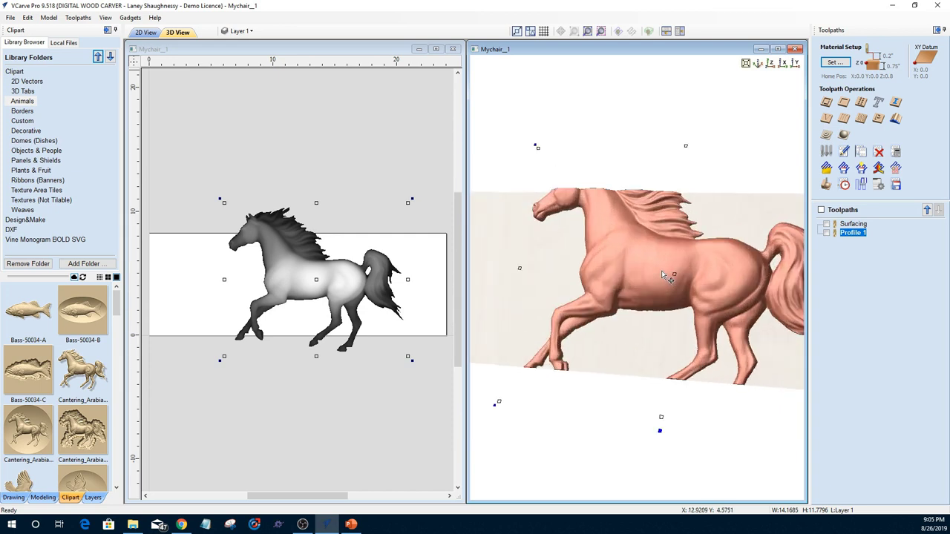
scroll(626, 311, down, 1)
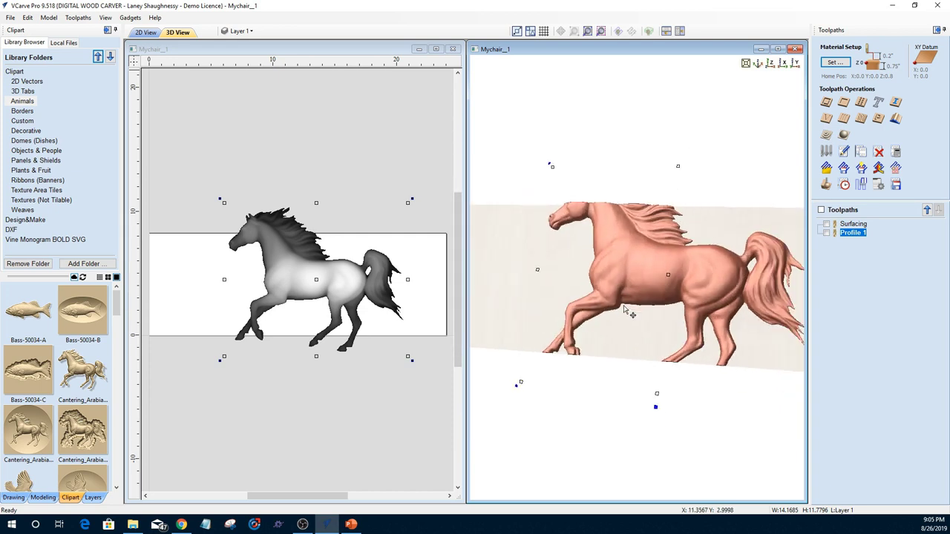
scroll(626, 312, down, 2)
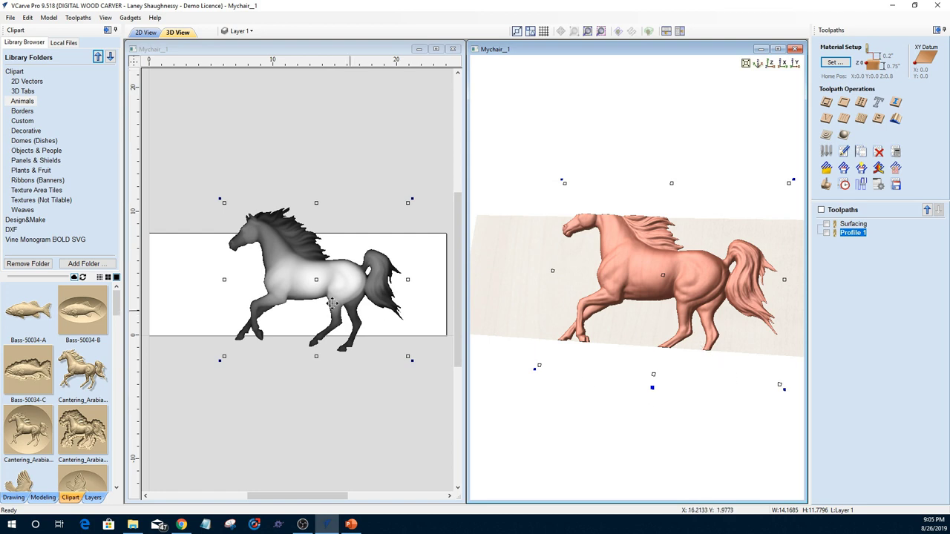
- Select the horse relief clipart and delete it from the job
click(309, 286)
drag(309, 287, 309, 284)
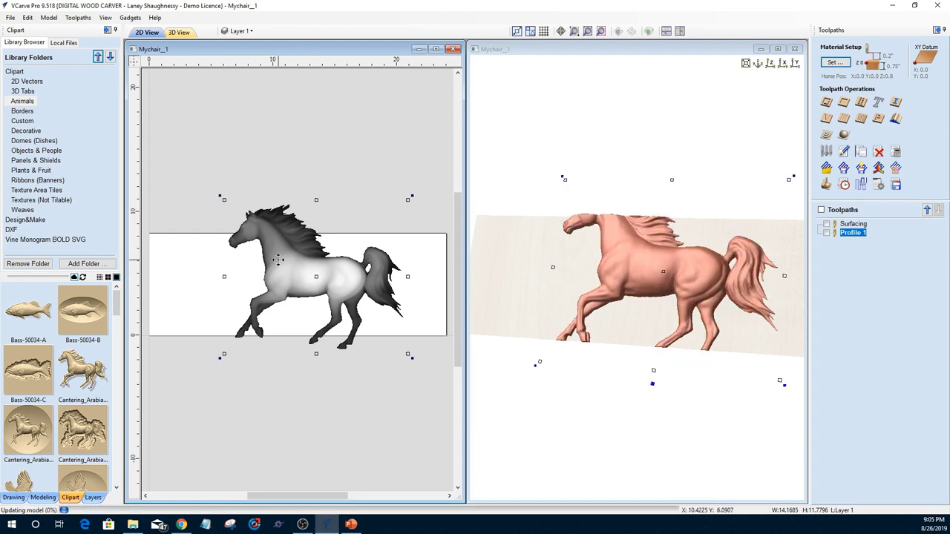
key(Delete)
- Place the Light Bulb outline from the 2D Vectors clipart on the material and start a 2D Profile toolpath
click(24, 81)
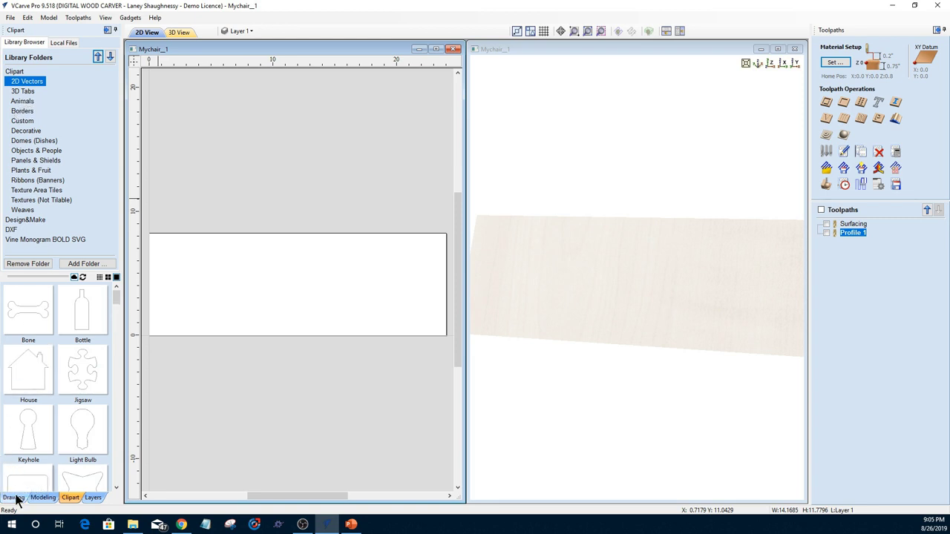
drag(77, 444, 315, 287)
scroll(298, 221, up, 3)
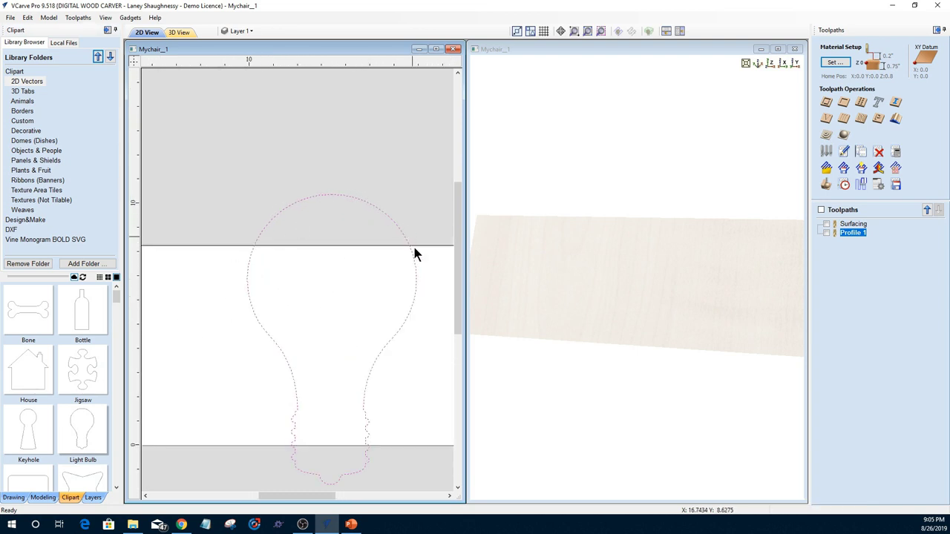
click(826, 102)
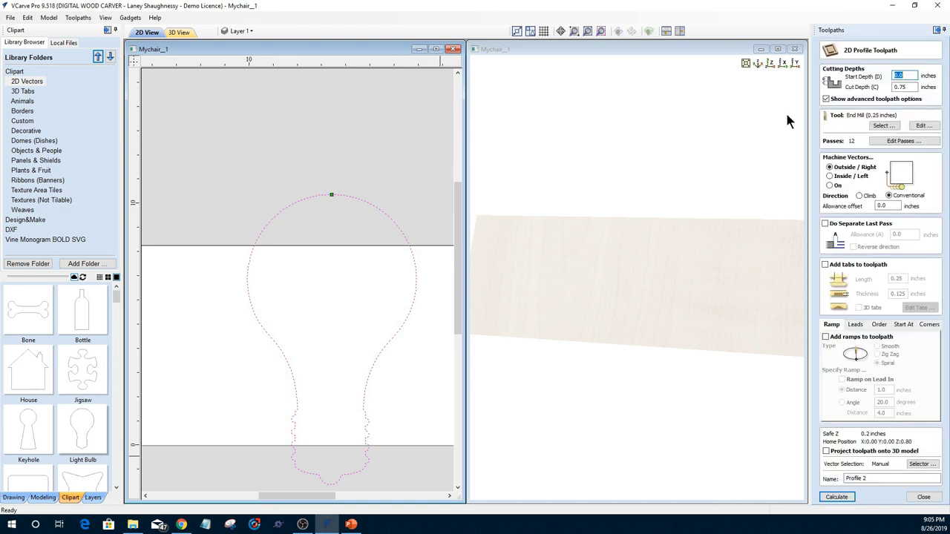
- Calculate the Light Bulb profile toolpath and orbit the 3D preview to check the cut depth
click(837, 497)
drag(662, 280, 683, 341)
scroll(665, 382, up, 2)
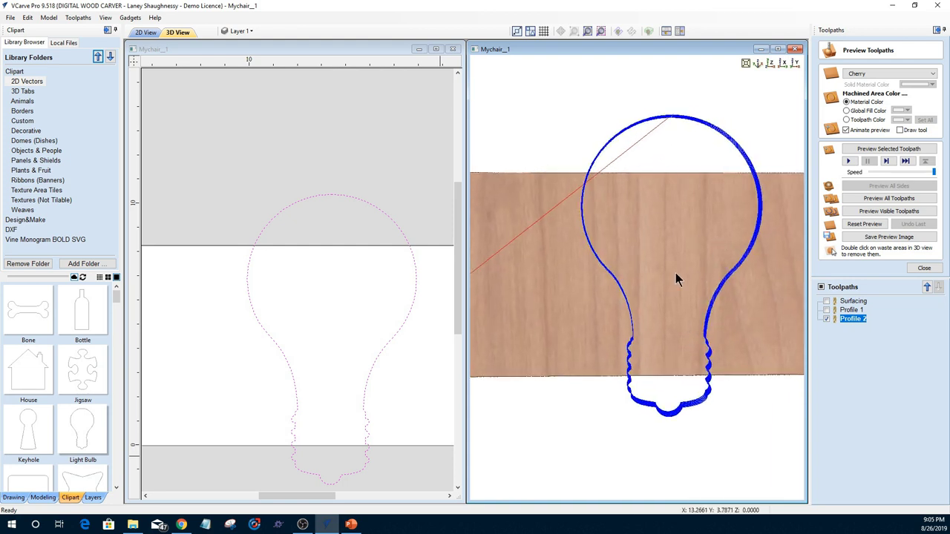
drag(733, 276, 708, 226)
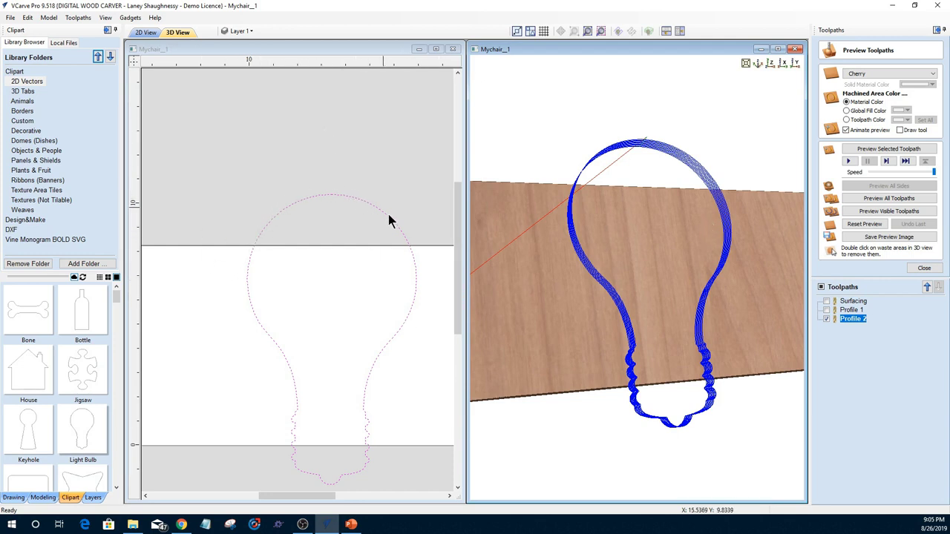
- Return to the flat 2D job layout and switch over to Chrome
click(414, 276)
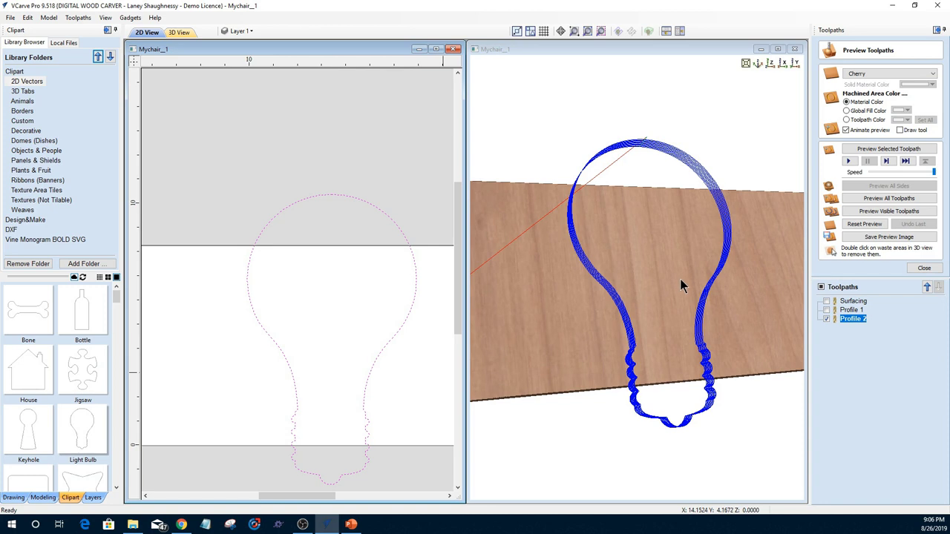
drag(399, 382, 336, 306)
drag(260, 270, 190, 218)
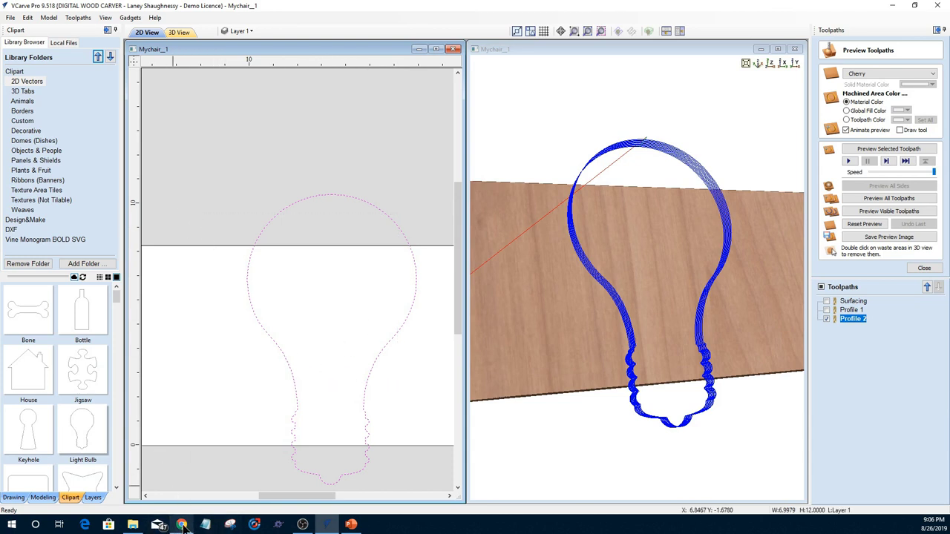
click(156, 526)
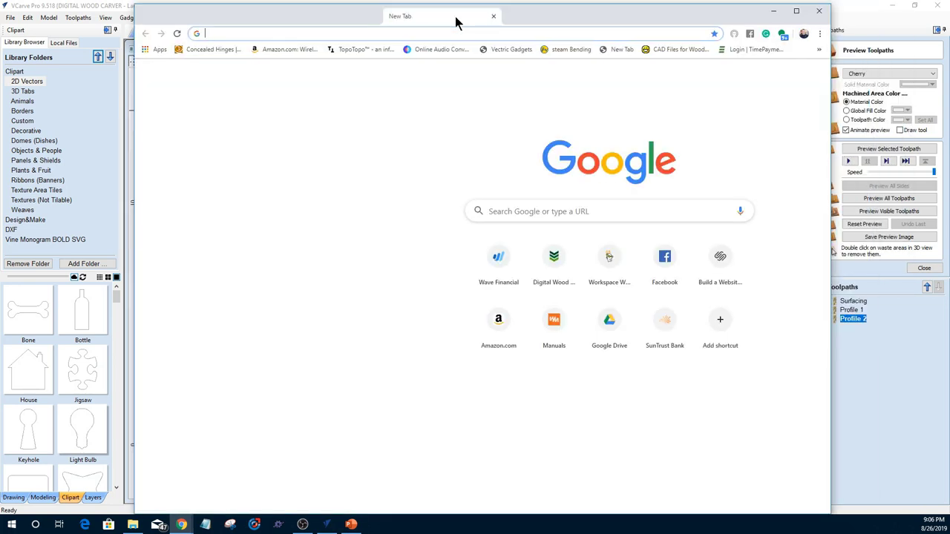
- Maximize Chrome and load turbosquid.com from the address bar using 'turbo'
double_click(456, 22)
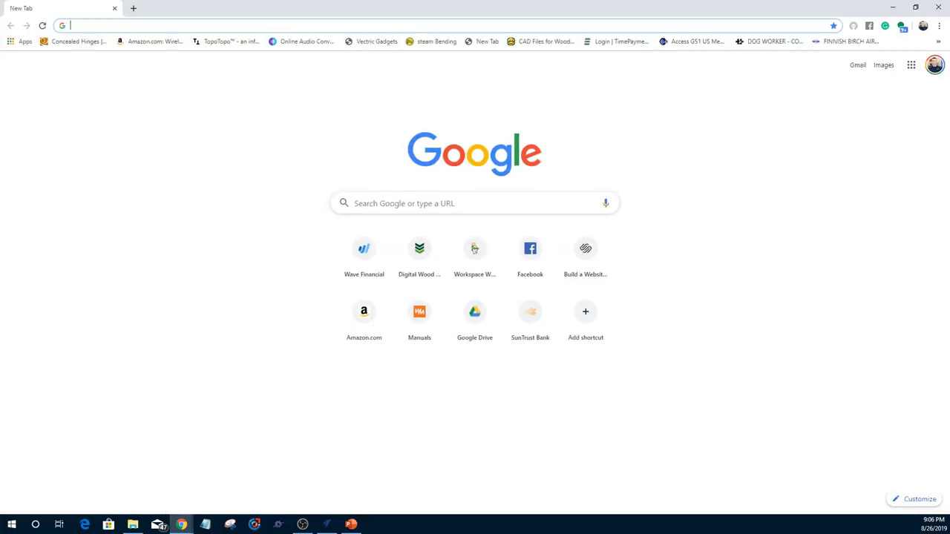
text(turbo)
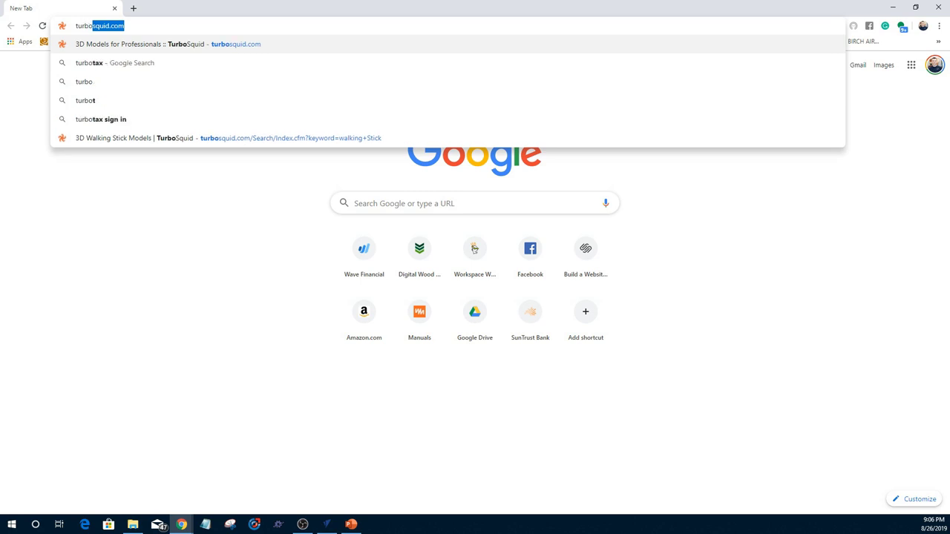
key(Return)
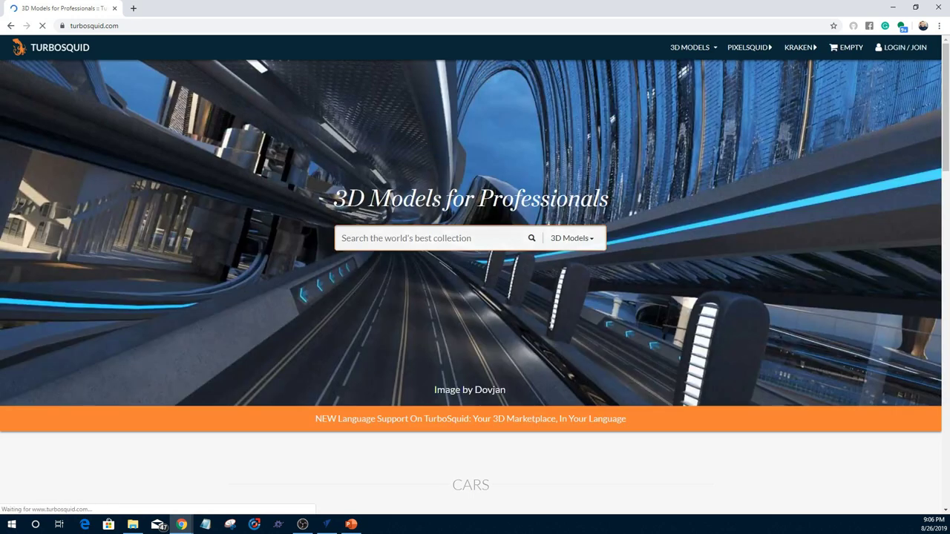
- Search TurboSquid for 'car' models and filter the price to Free
click(415, 238)
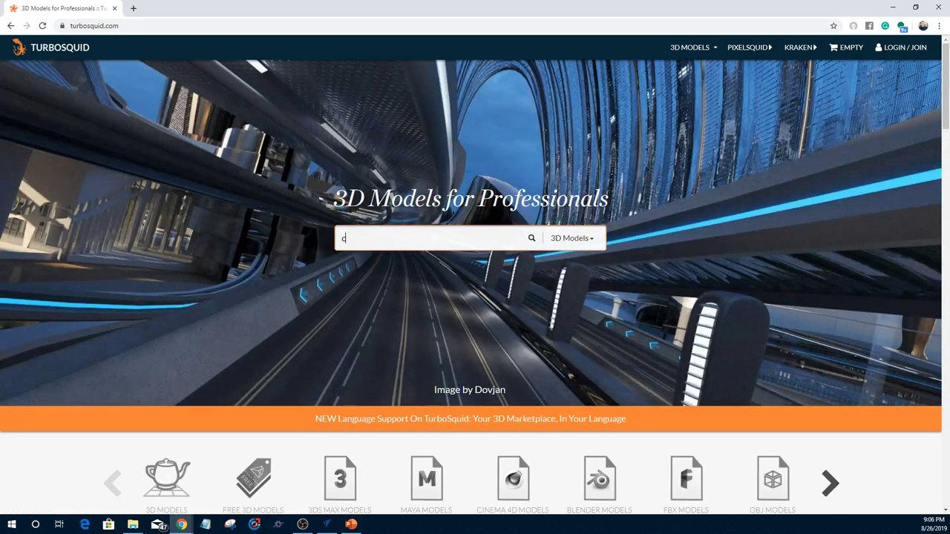
text(car)
key(Return)
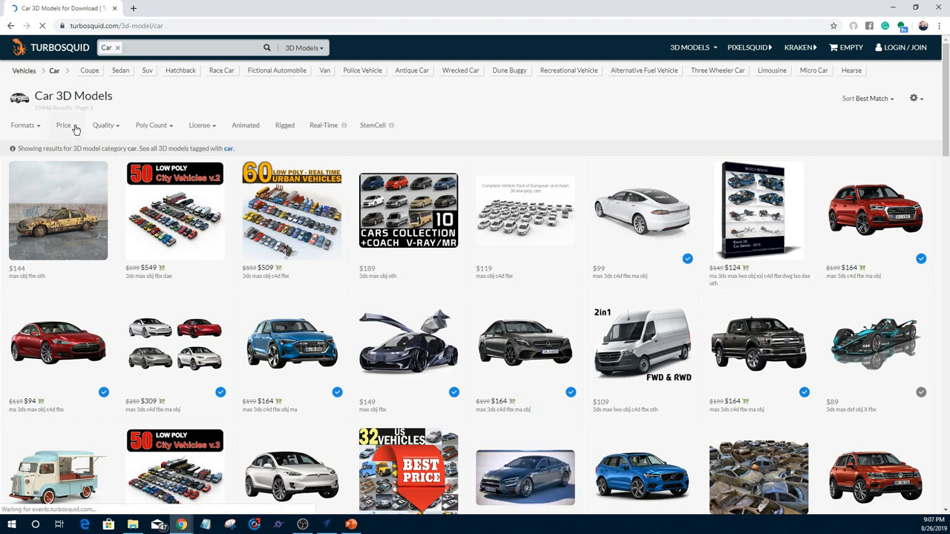
click(74, 126)
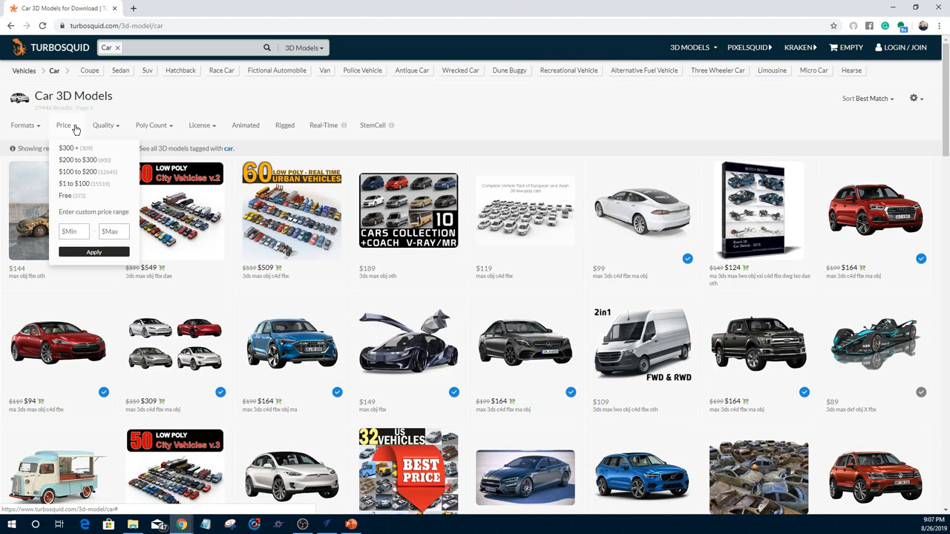
click(69, 197)
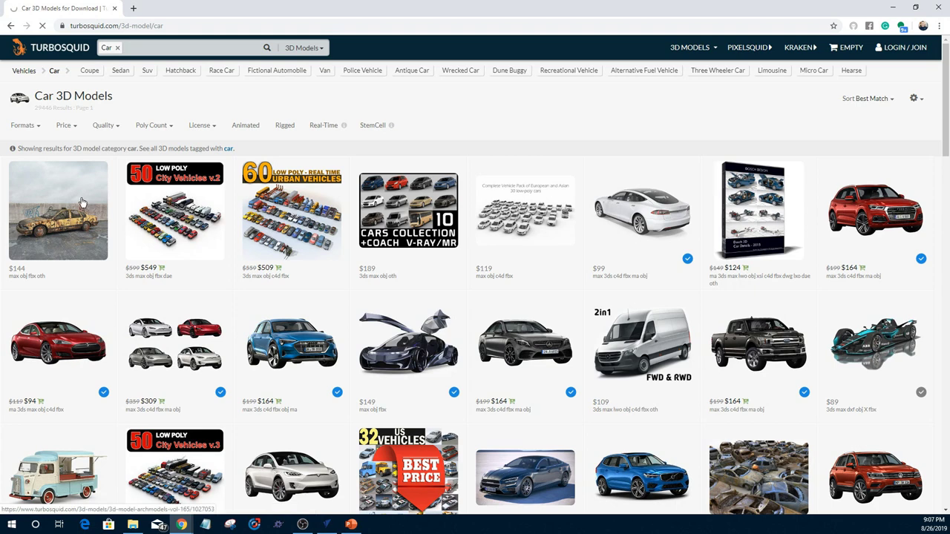
- View the Archmodels vol. 165 product page, go back to car results, and reopen the Price filter
click(83, 205)
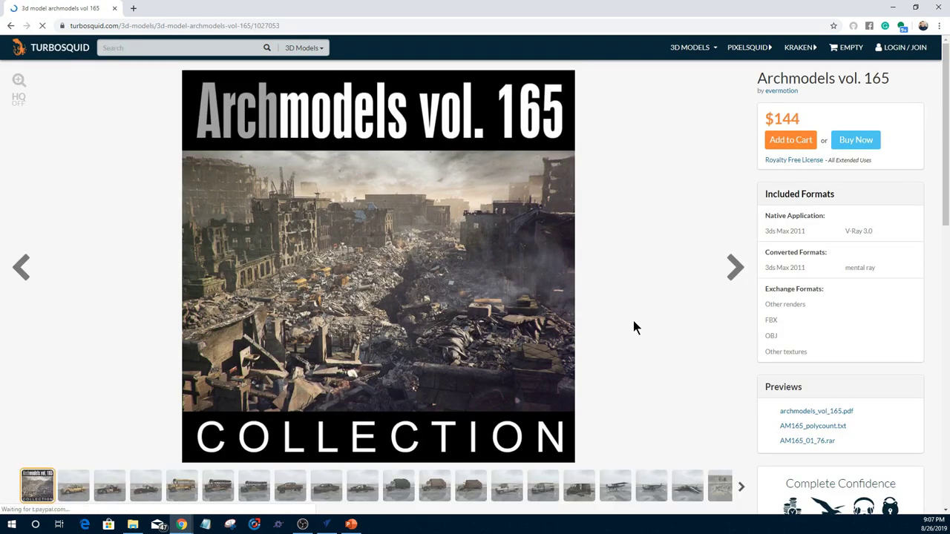
scroll(634, 320, down, 4)
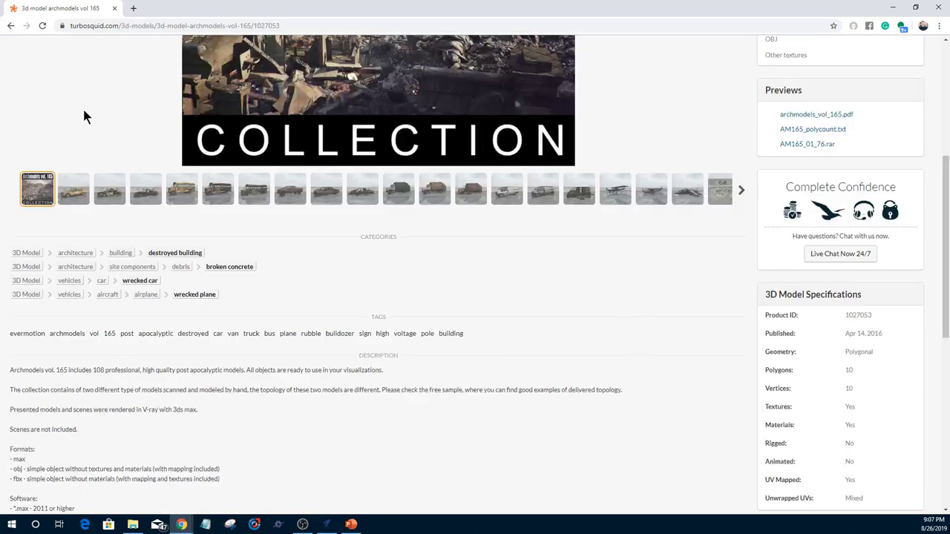
click(12, 26)
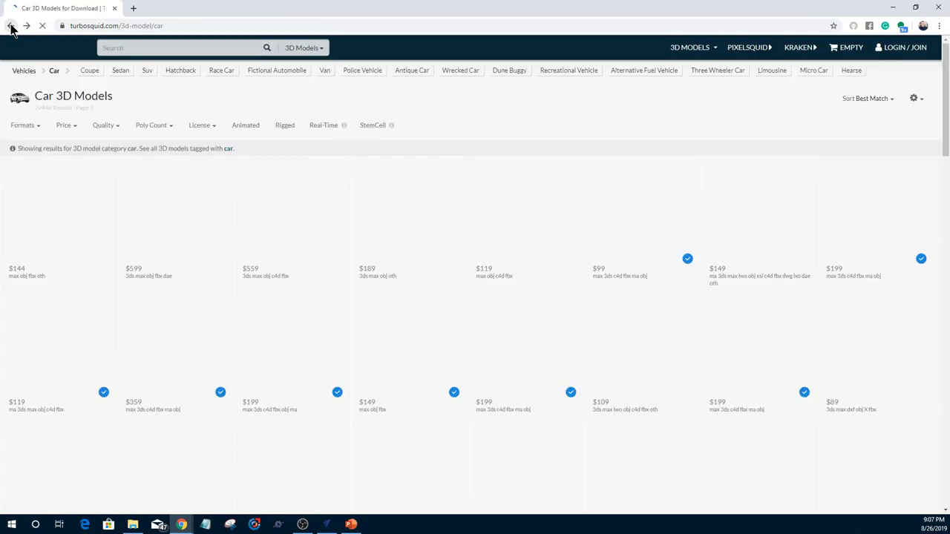
click(75, 128)
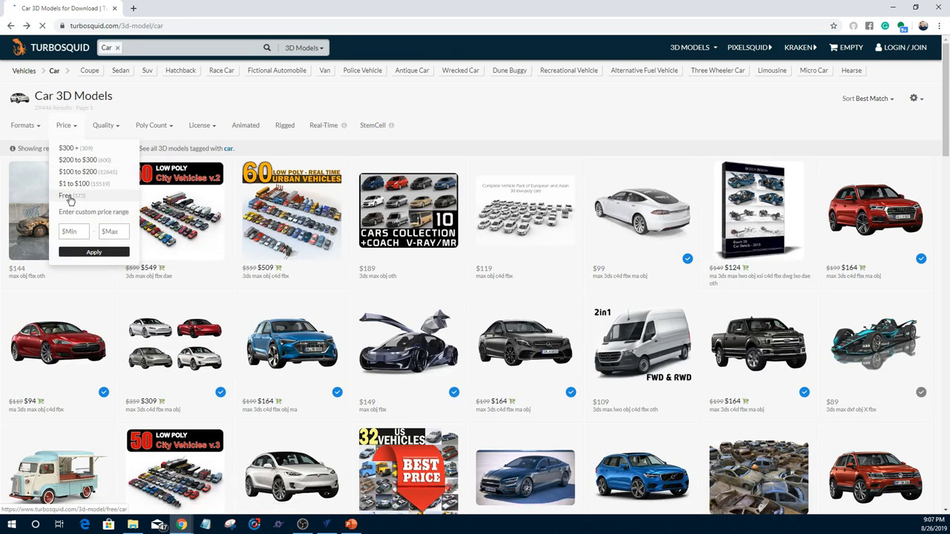
click(95, 254)
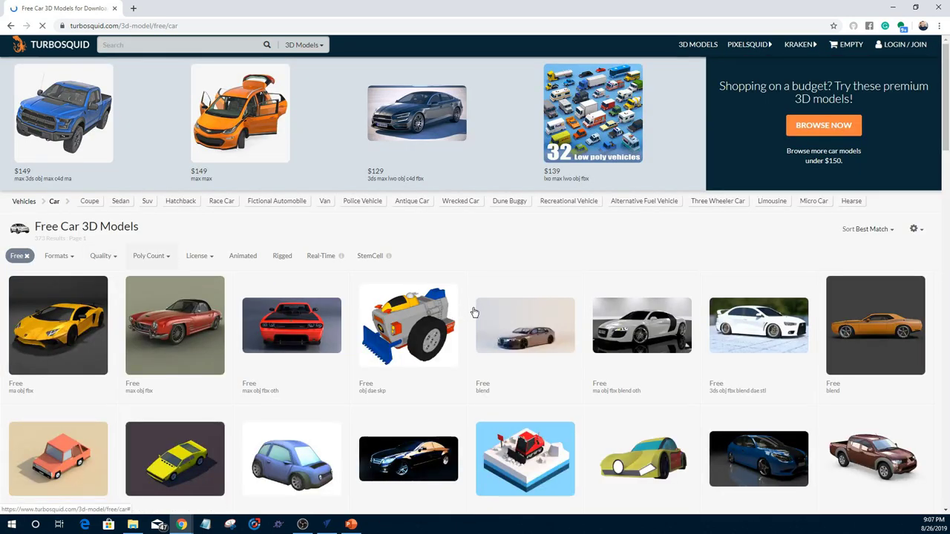
scroll(472, 310, down, 3)
scroll(473, 310, down, 1)
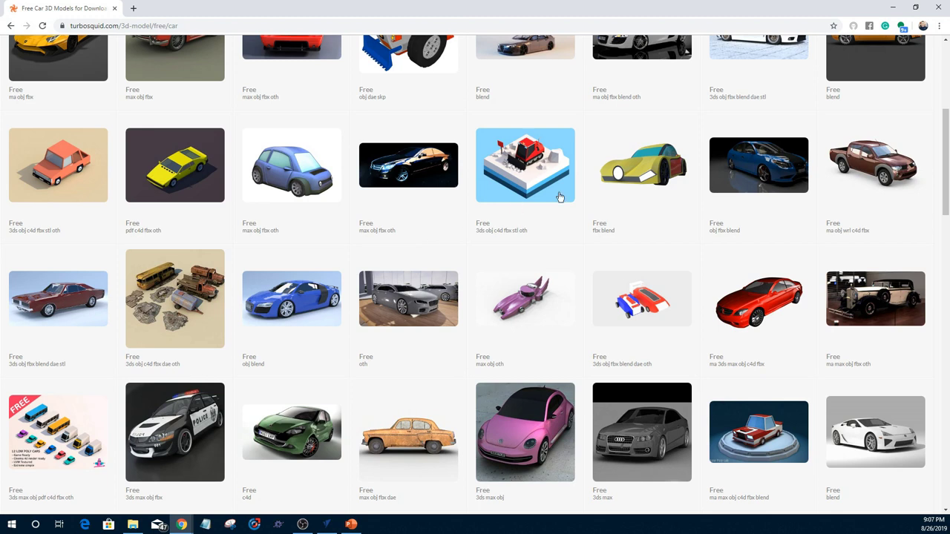
double_click(837, 231)
mouse_move(833, 302)
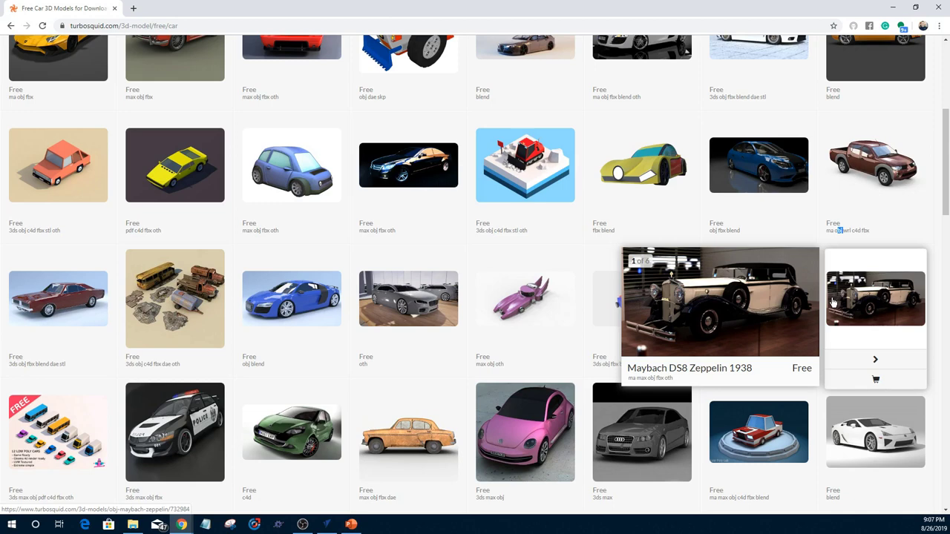
mouse_move(499, 339)
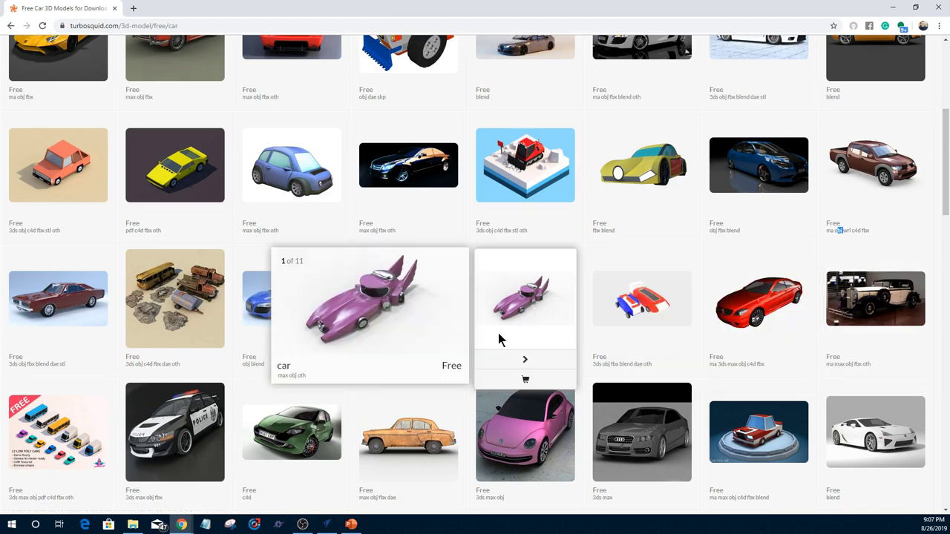
scroll(286, 456, down, 3)
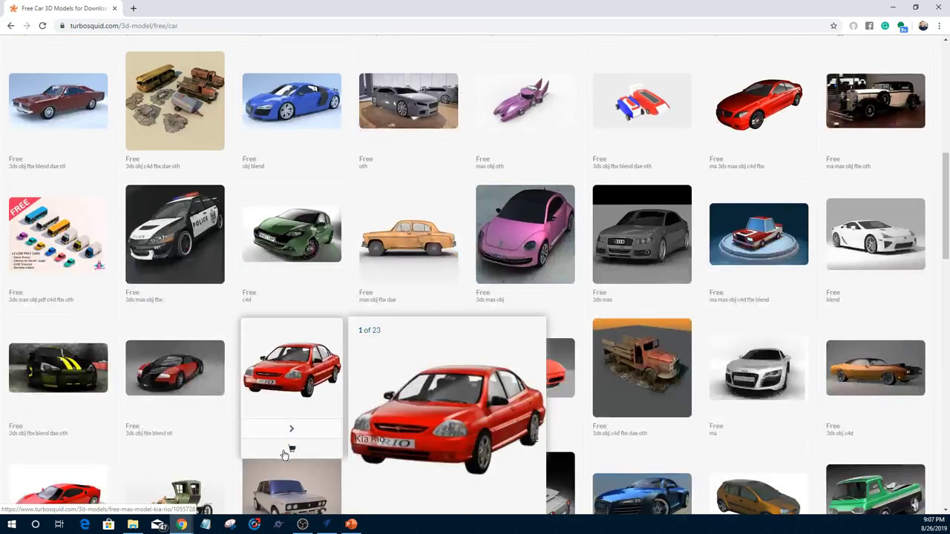
mouse_move(499, 423)
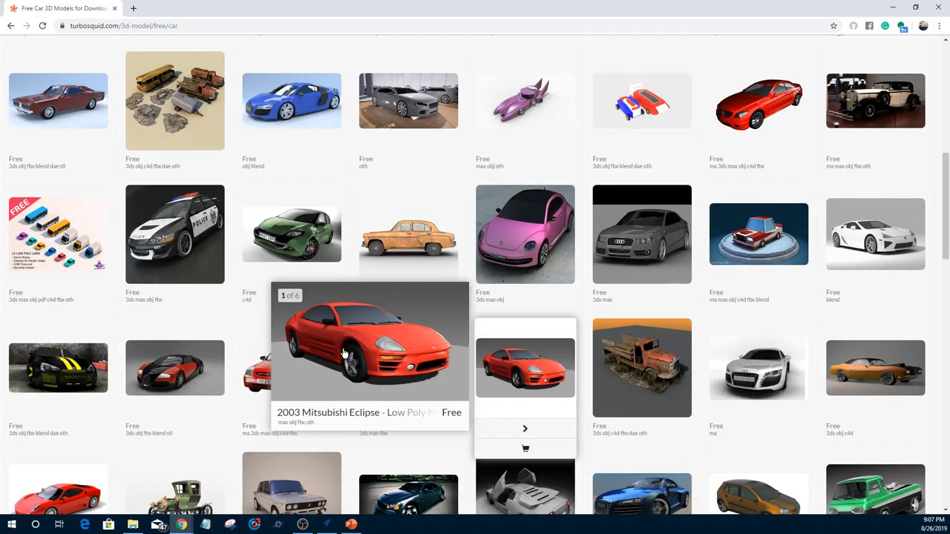
mouse_move(343, 349)
mouse_move(598, 348)
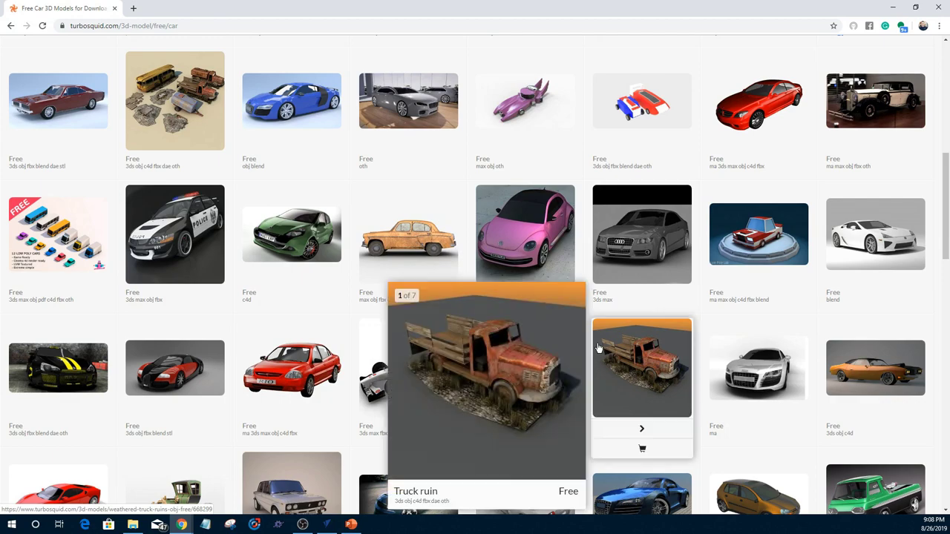
scroll(599, 349, down, 3)
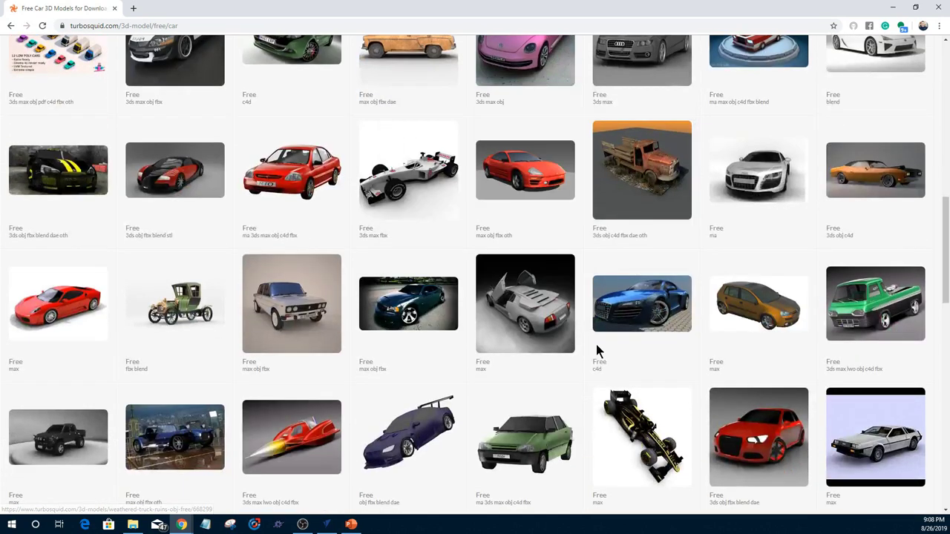
scroll(598, 353, down, 3)
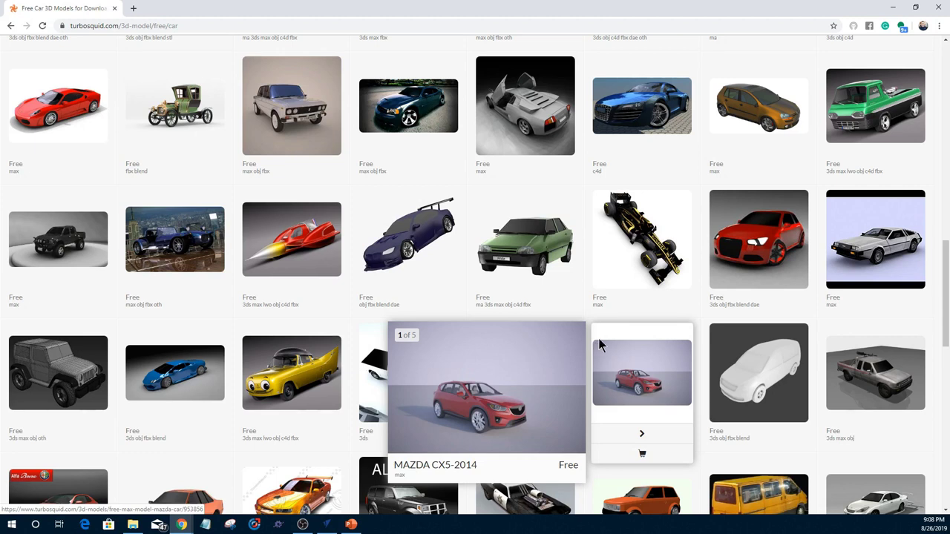
scroll(600, 323, down, 2)
scroll(599, 324, down, 9)
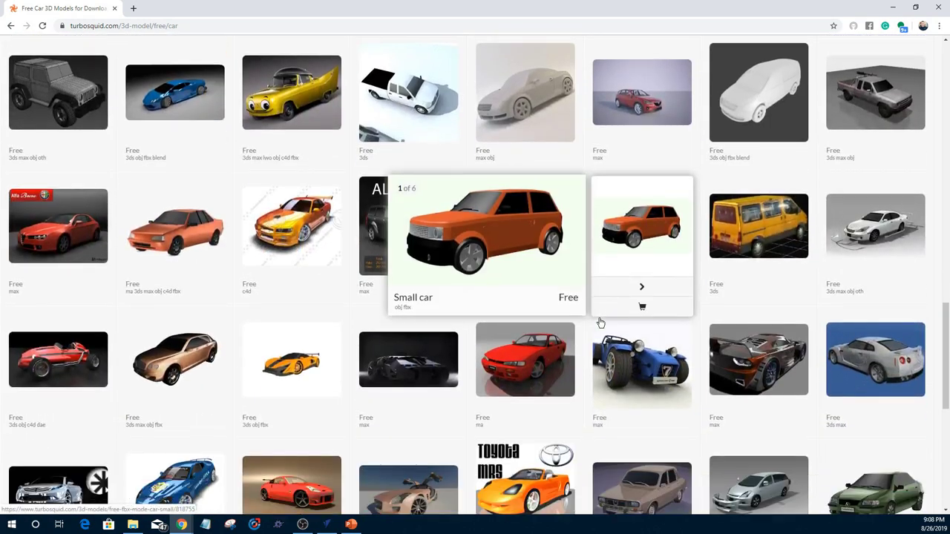
scroll(601, 323, down, 2)
scroll(600, 319, up, 12)
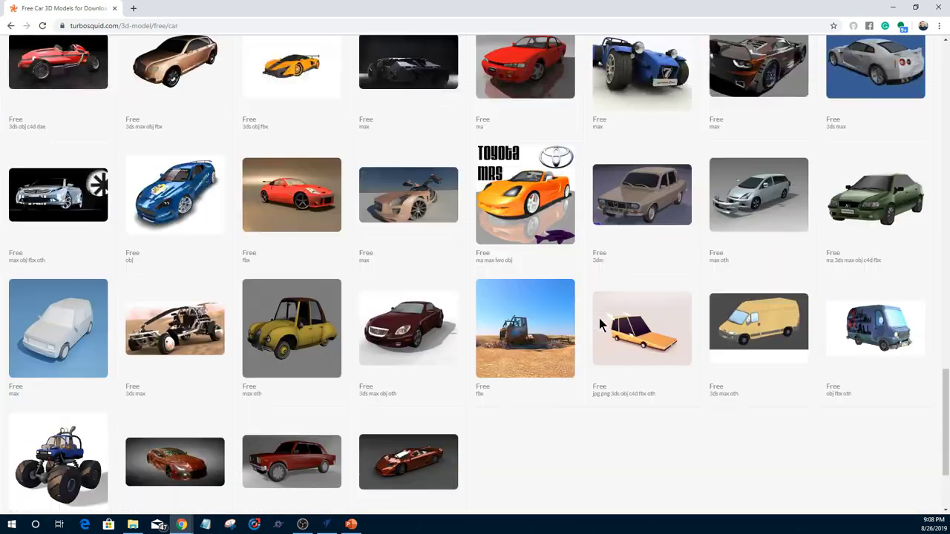
scroll(600, 323, up, 3)
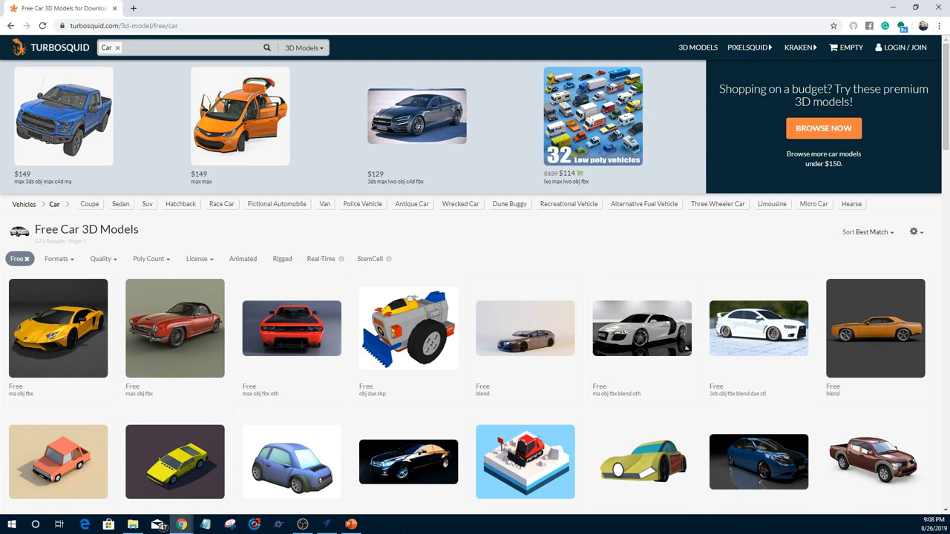
click(894, 8)
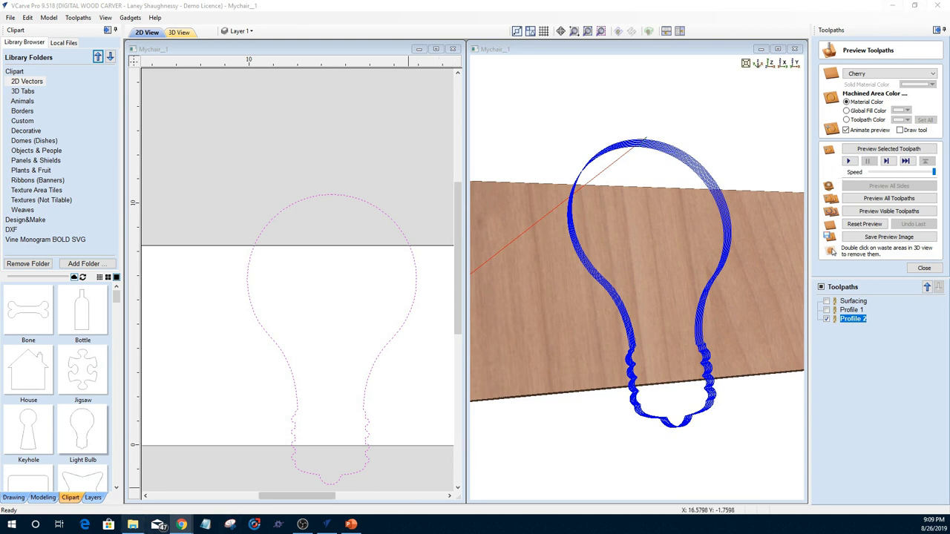
mouse_move(182, 525)
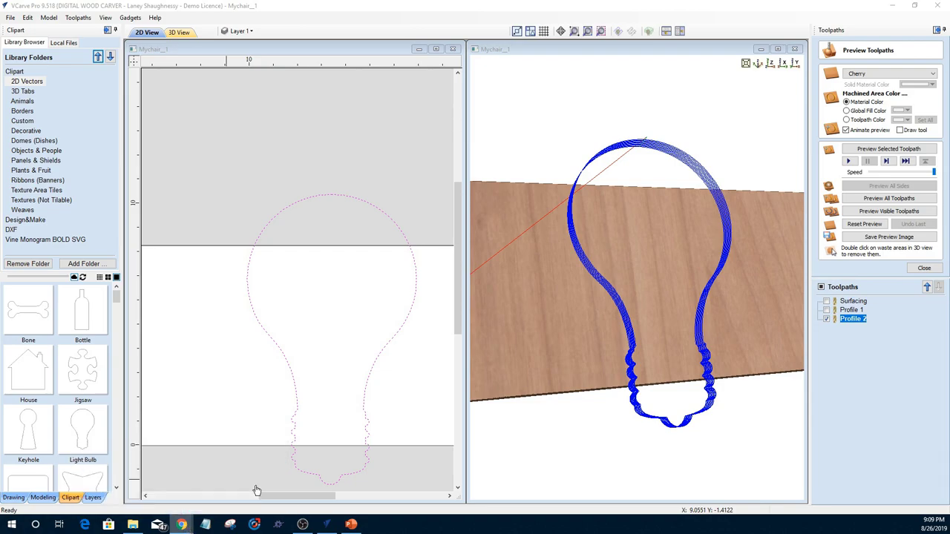
key(alt+Tab)
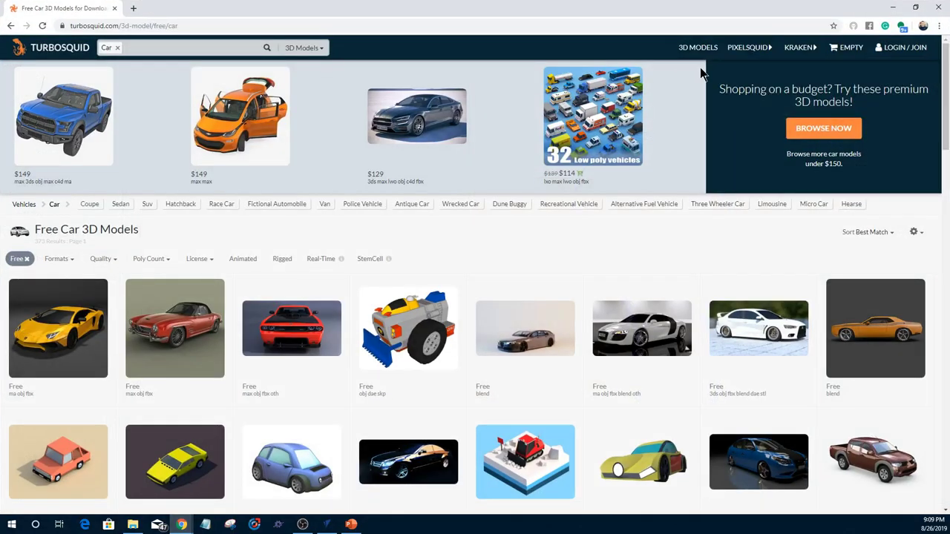
- Load topotopo.io in a new Chrome tab
click(133, 8)
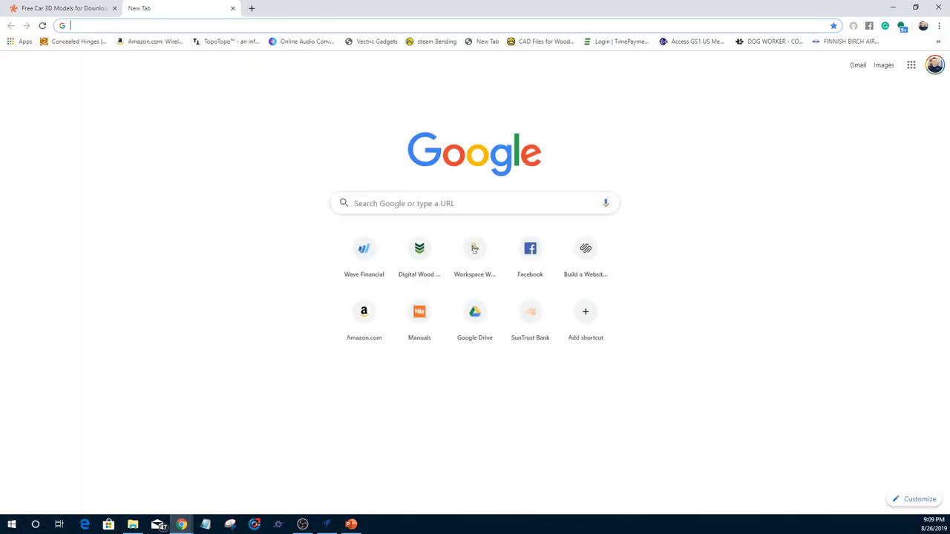
text(top)
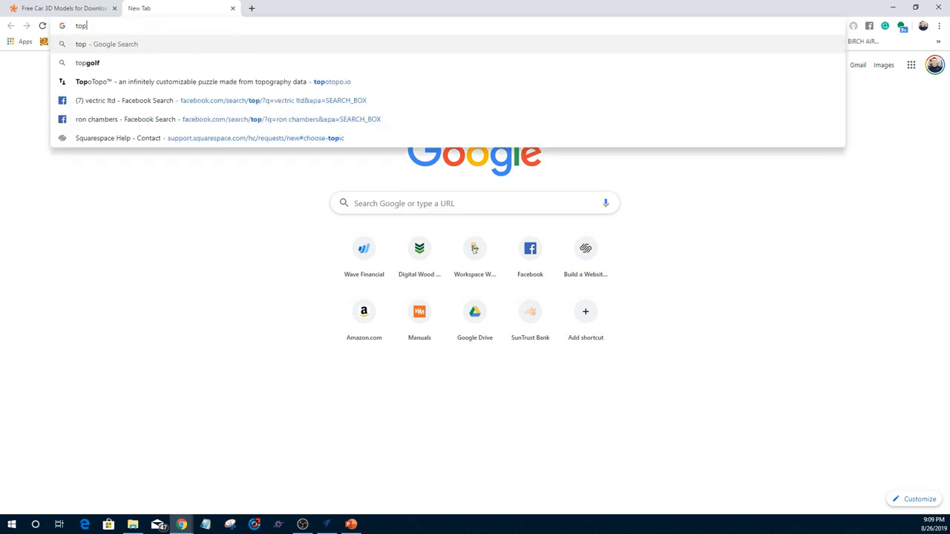
text(oto)
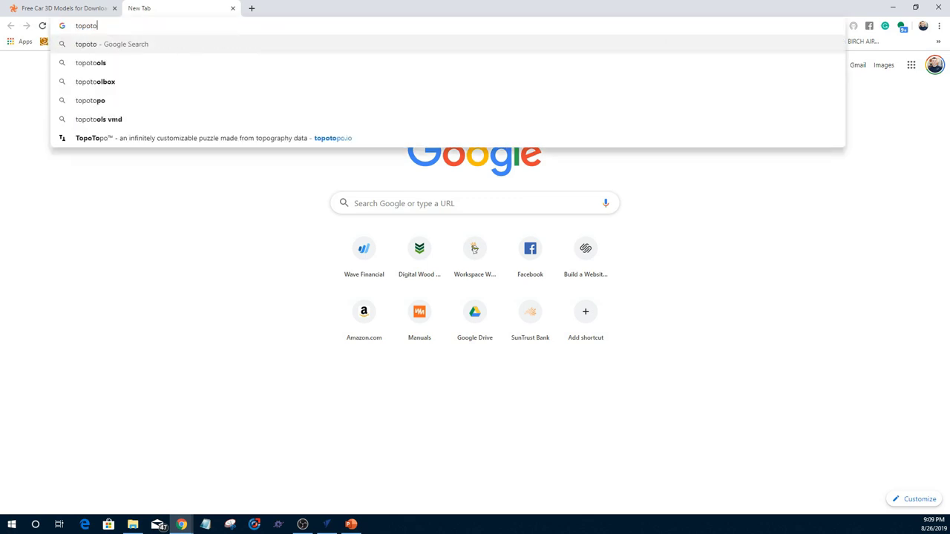
text(po)
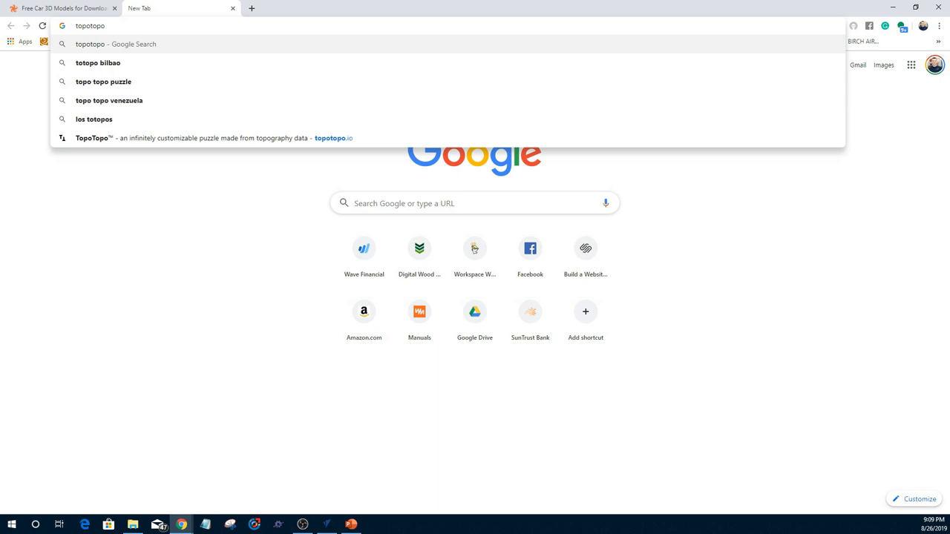
text(.io)
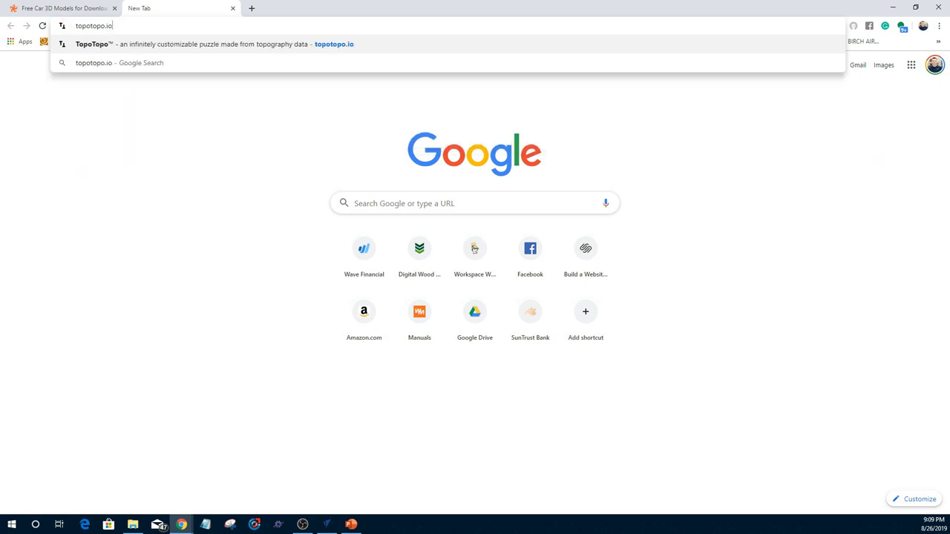
key(Return)
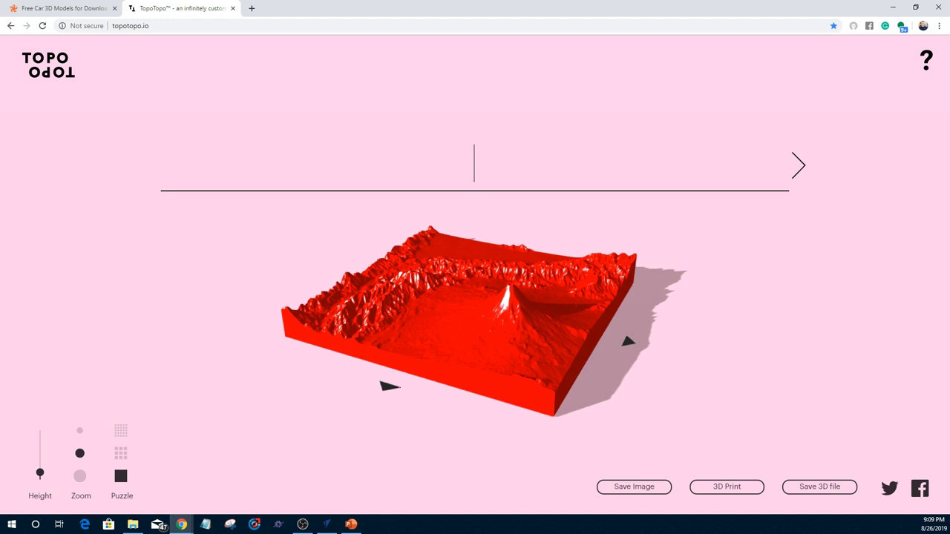
- Replace the Rockie Mountain place search with 'Mt Rushmore' to load its terrain
text(Rockie)
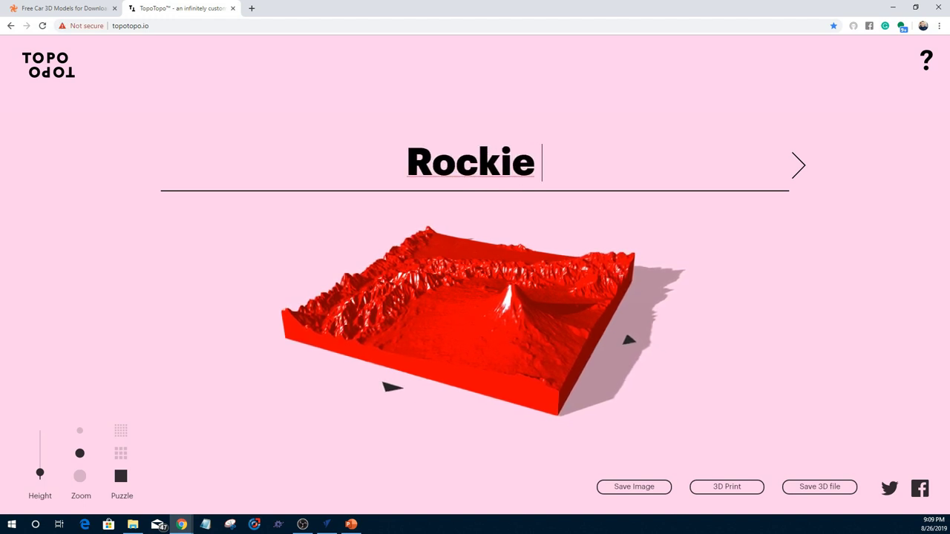
text( Mount)
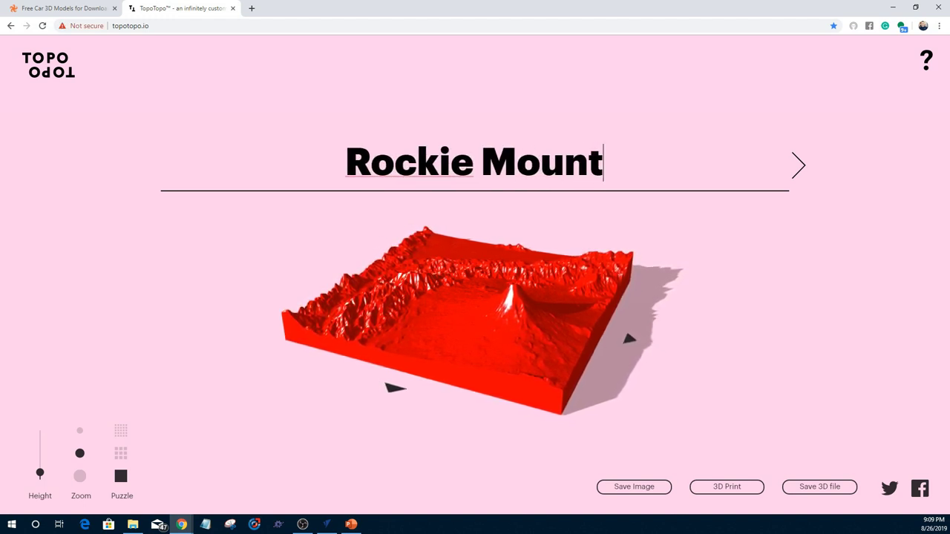
text(ain)
key(BackSpace)
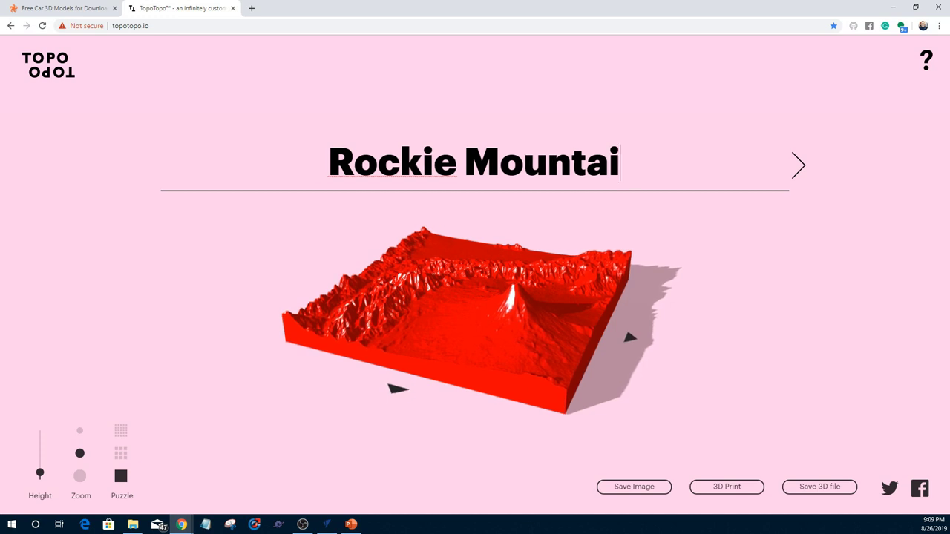
key(BackSpace)
key(BackSpace)
key(BackSpace)
key(BackSpace)
key(BackSpace)
key(BackSpace)
key(BackSpace)
key(BackSpace)
key(BackSpace)
key(BackSpace)
key(BackSpace)
key(BackSpace)
key(BackSpace)
key(BackSpace)
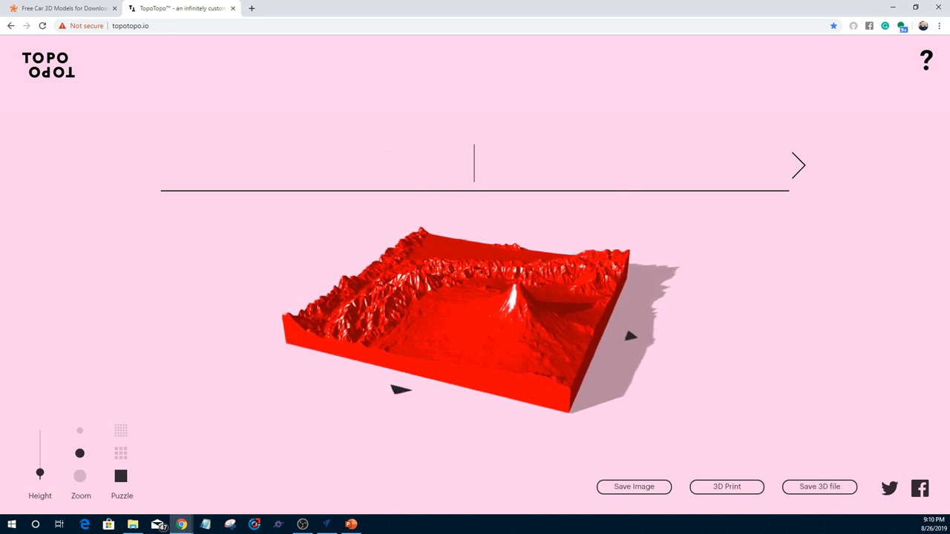
text(Mt Ru)
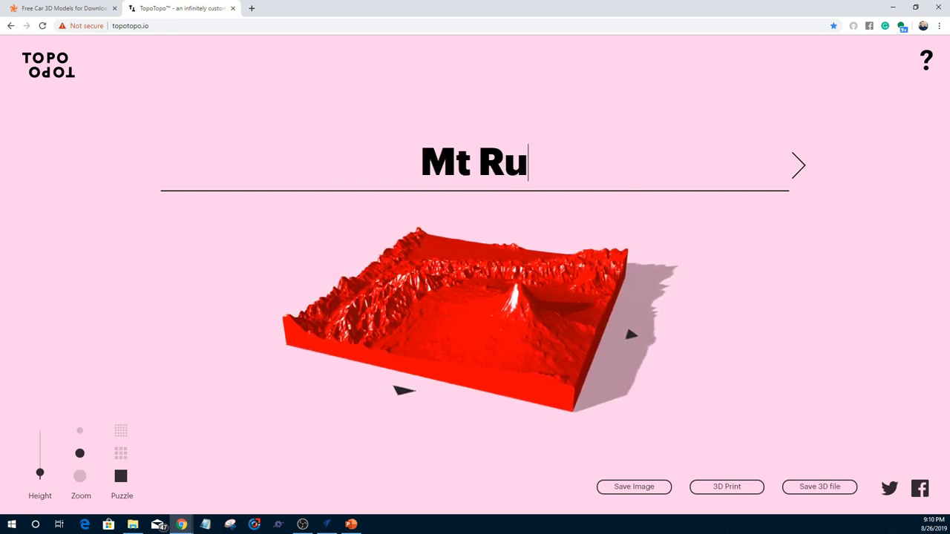
text(shmo)
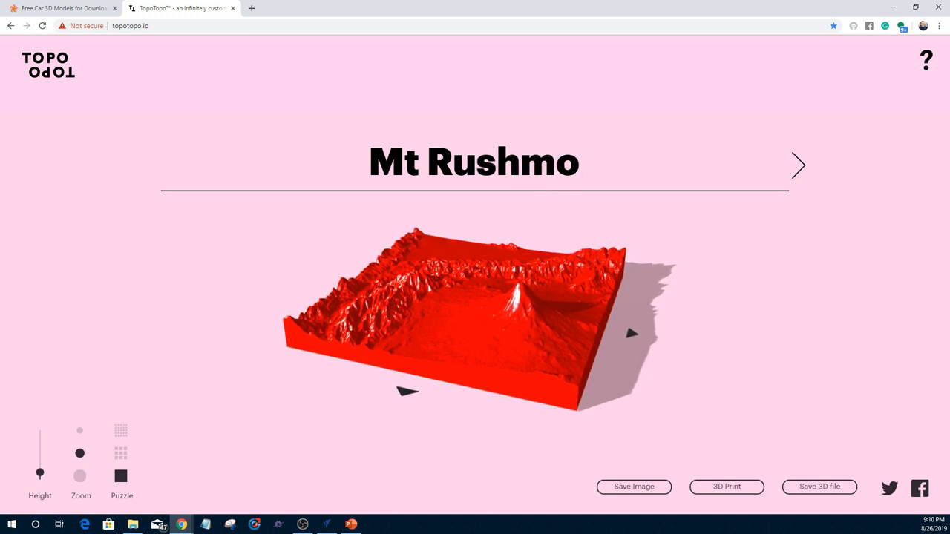
text(r)
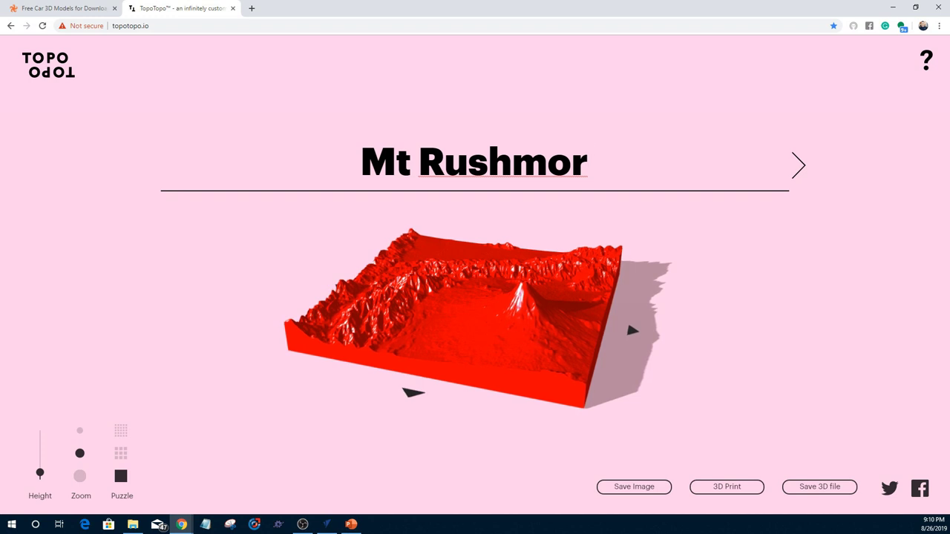
key(BackSpace)
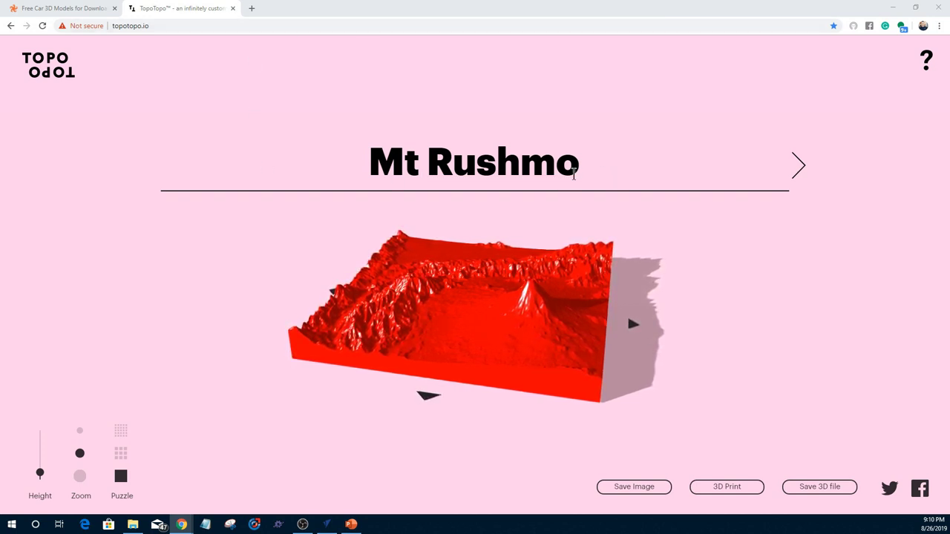
click(574, 174)
key(ctrl+a)
key(BackSpace)
text(re)
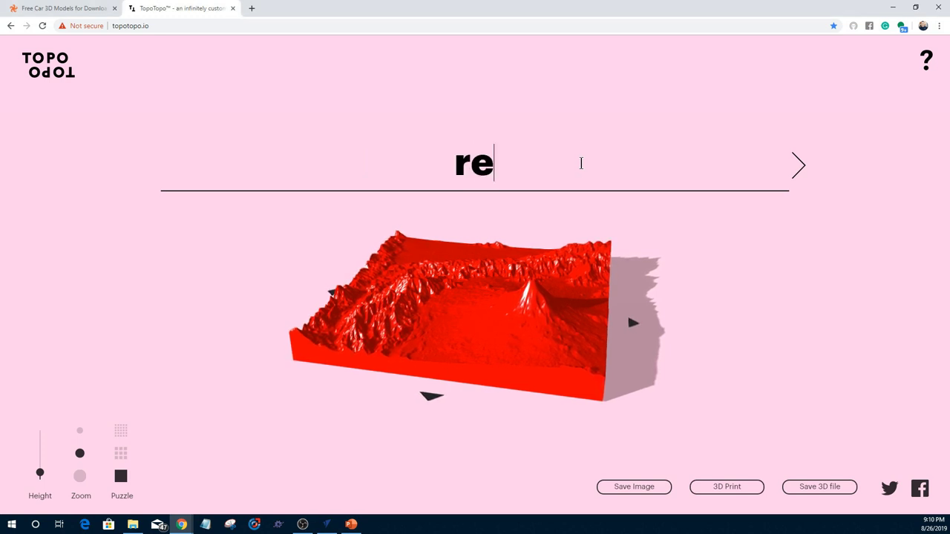
key(BackSpace)
key(BackSpace)
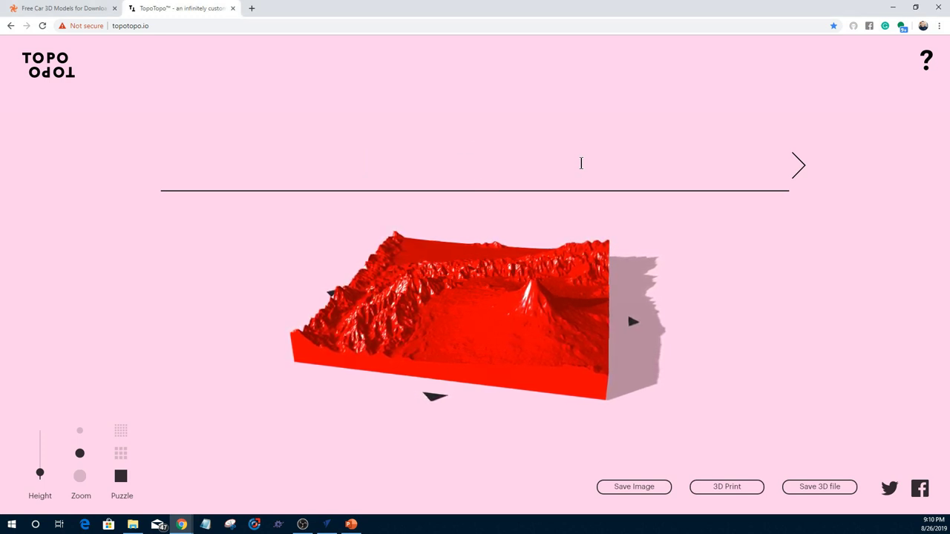
text(Mt)
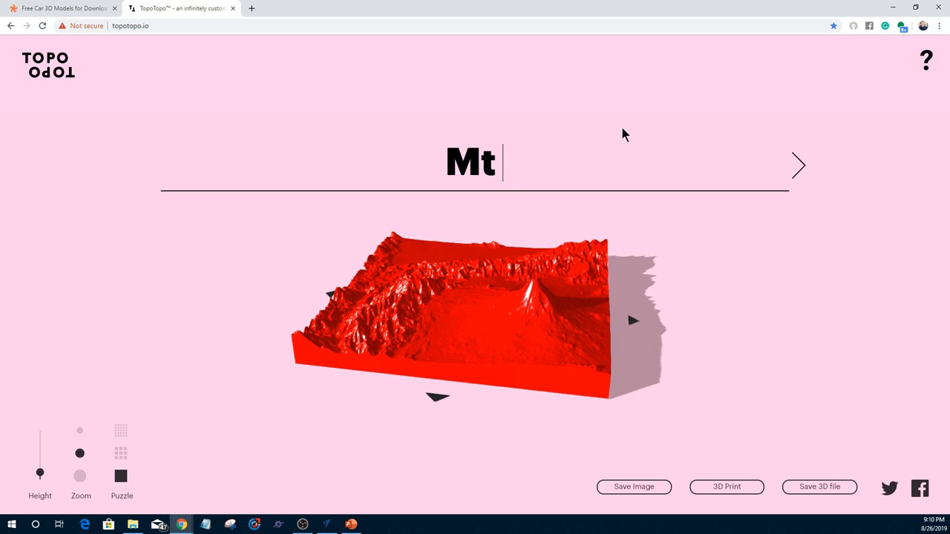
text( Rushmm)
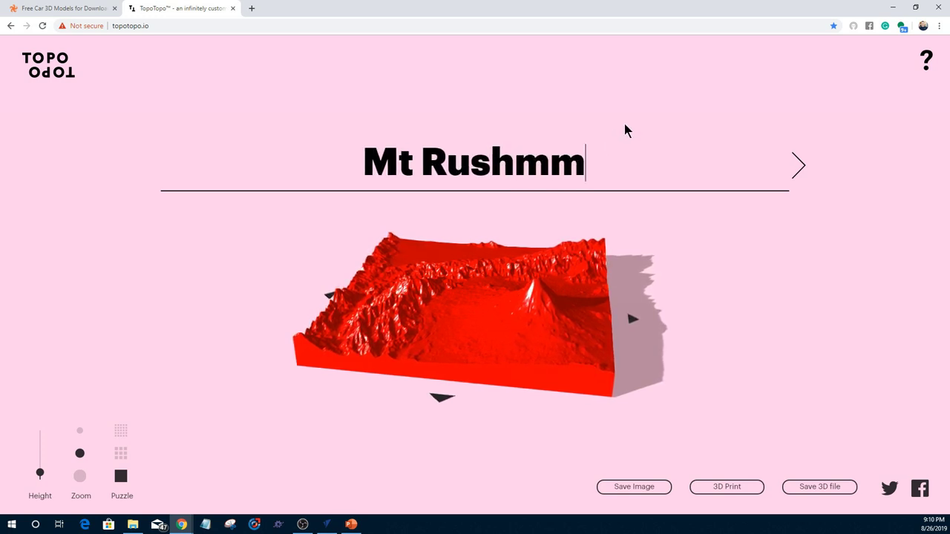
key(BackSpace)
text(ore)
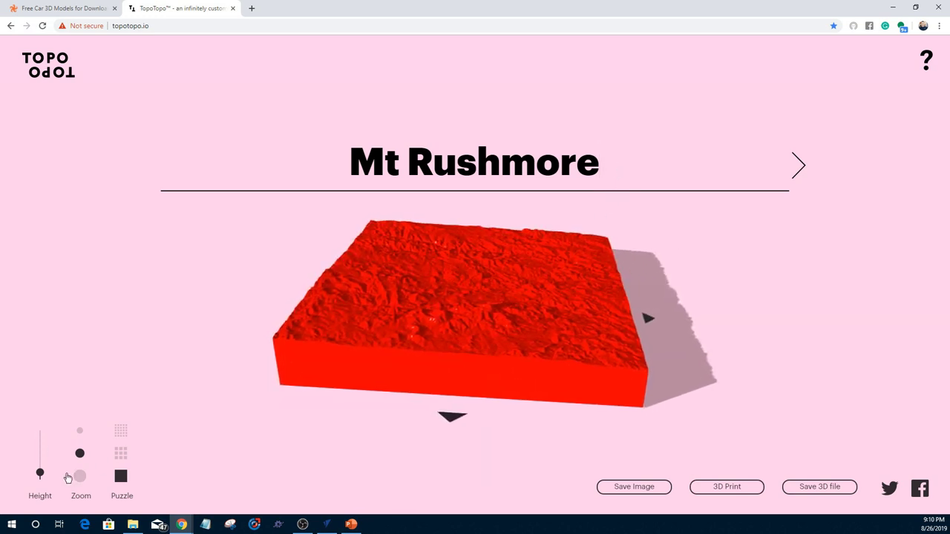
- Raise the terrain Height slider, then orbit and zoom in to view the model from above
drag(40, 475, 40, 462)
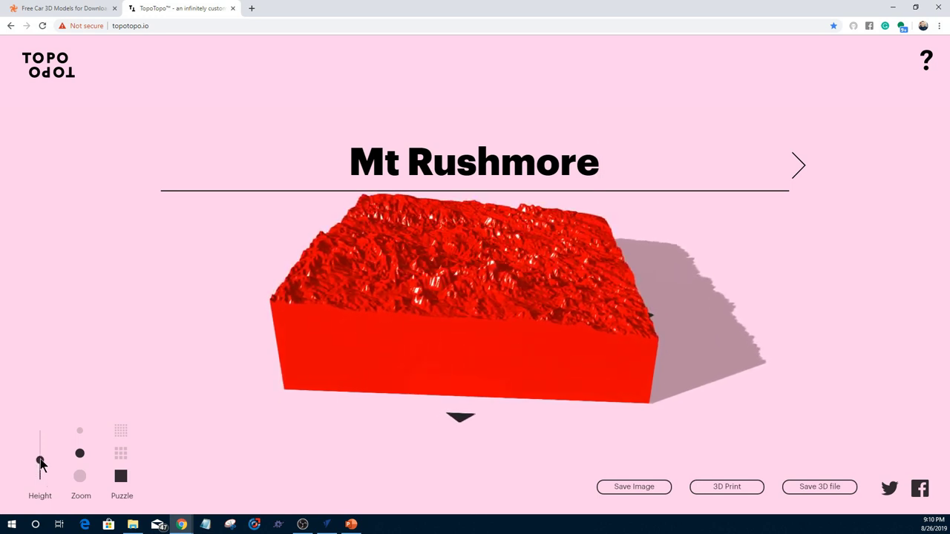
drag(572, 366, 493, 409)
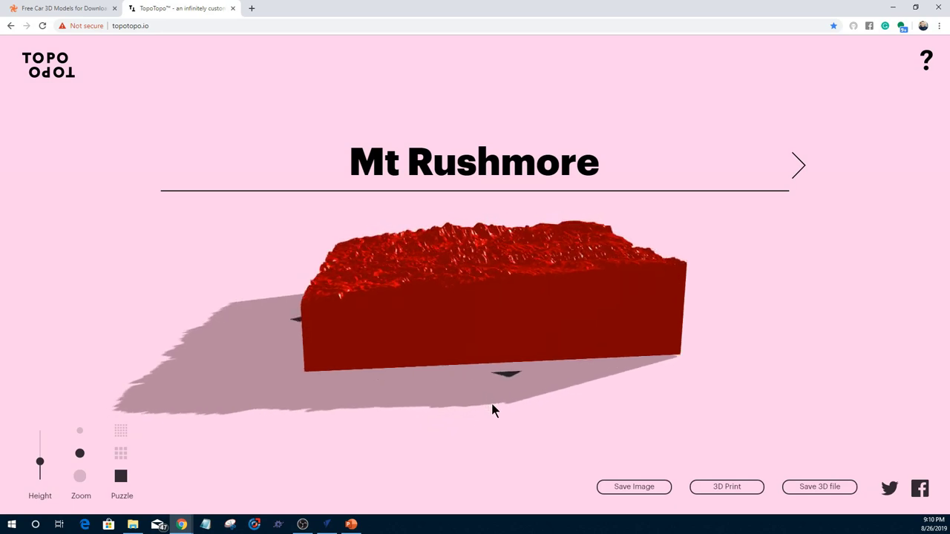
scroll(467, 211, up, 5)
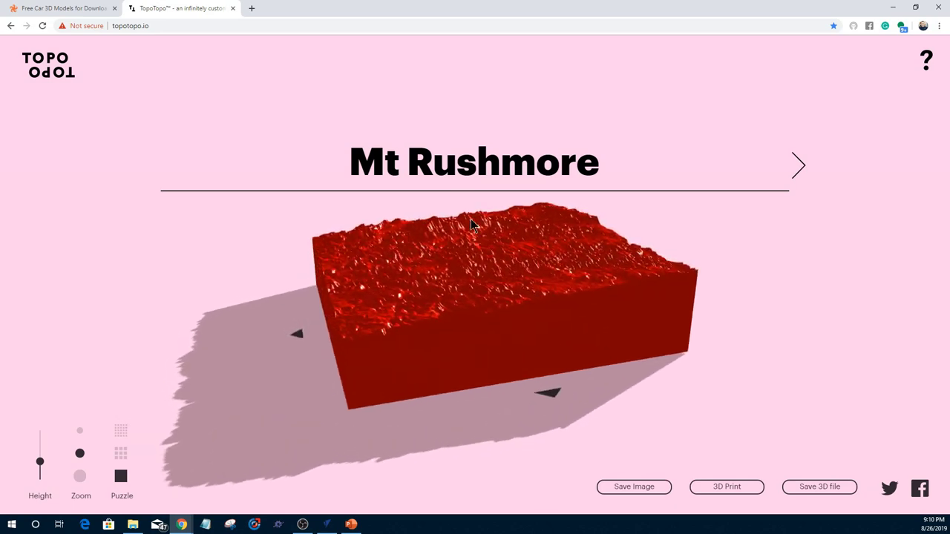
drag(473, 244, 541, 294)
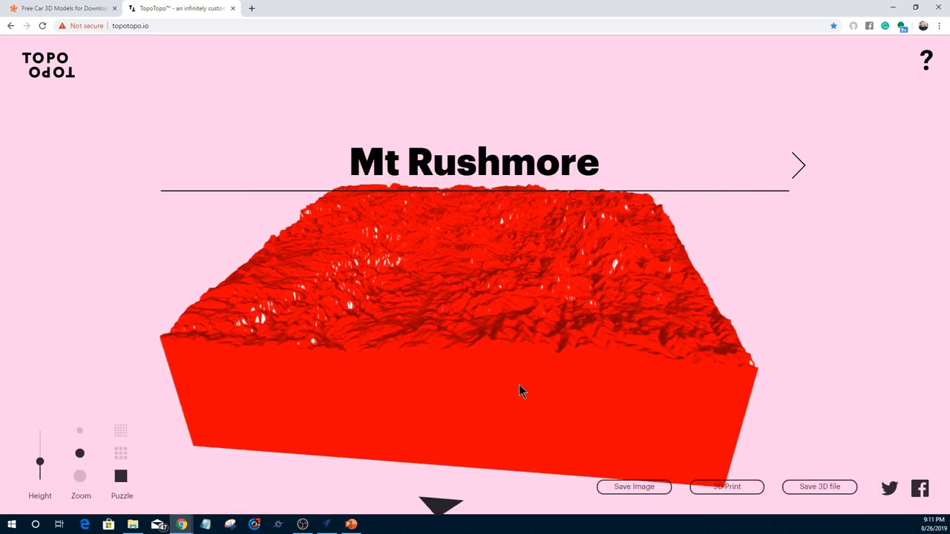
- Minimize Chrome so the Mychair_1 Light Bulb Profile 2 preview on Cherry shows
click(893, 7)
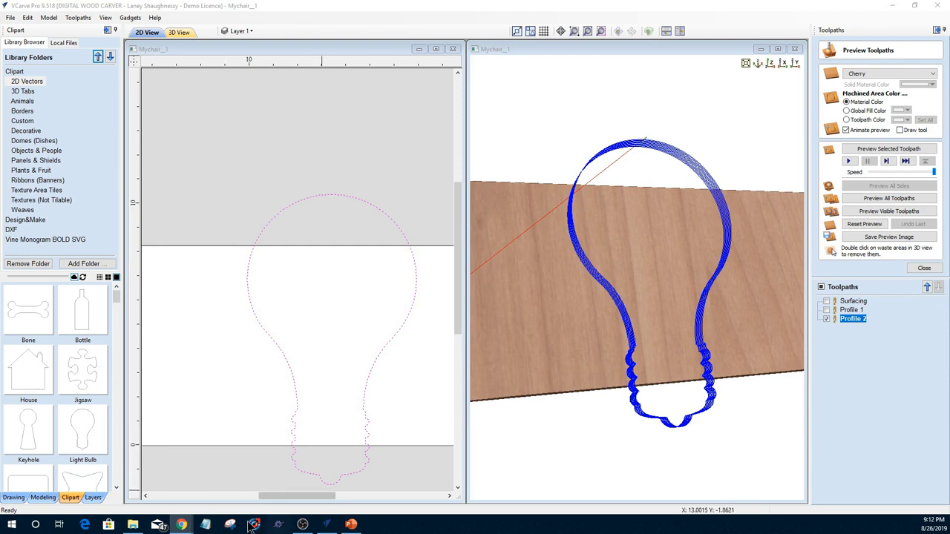
- Restore Chrome and search the web for 'istock' in a new tab
mouse_move(186, 525)
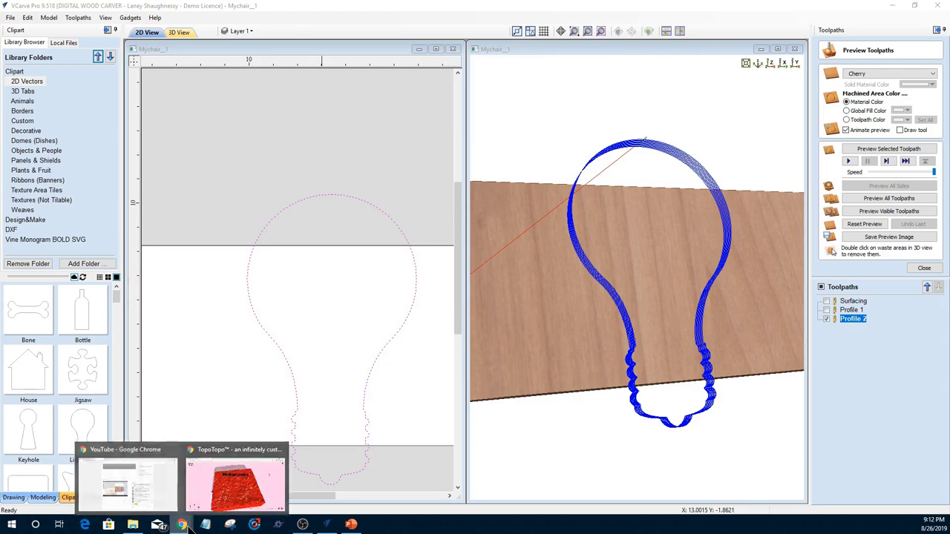
click(245, 487)
drag(263, 8, 252, 16)
click(252, 13)
click(662, 8)
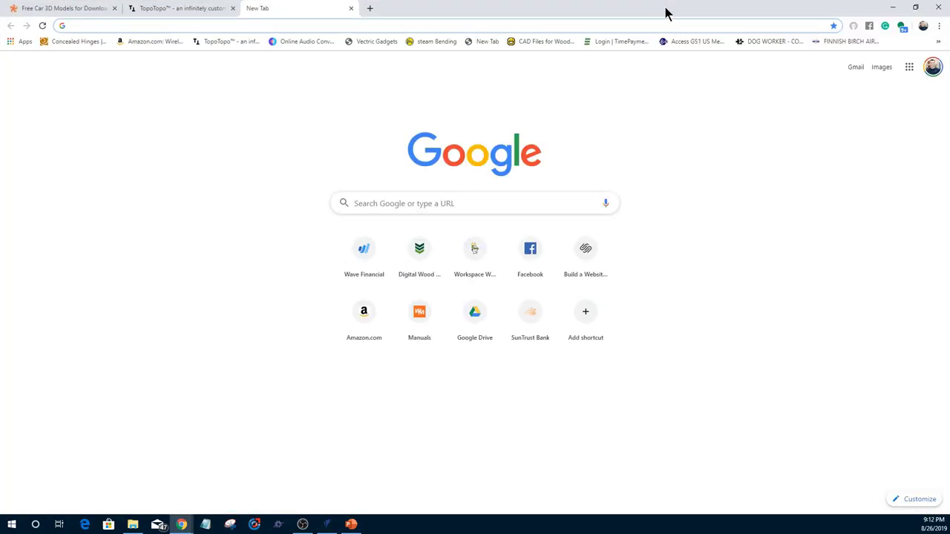
text(istock)
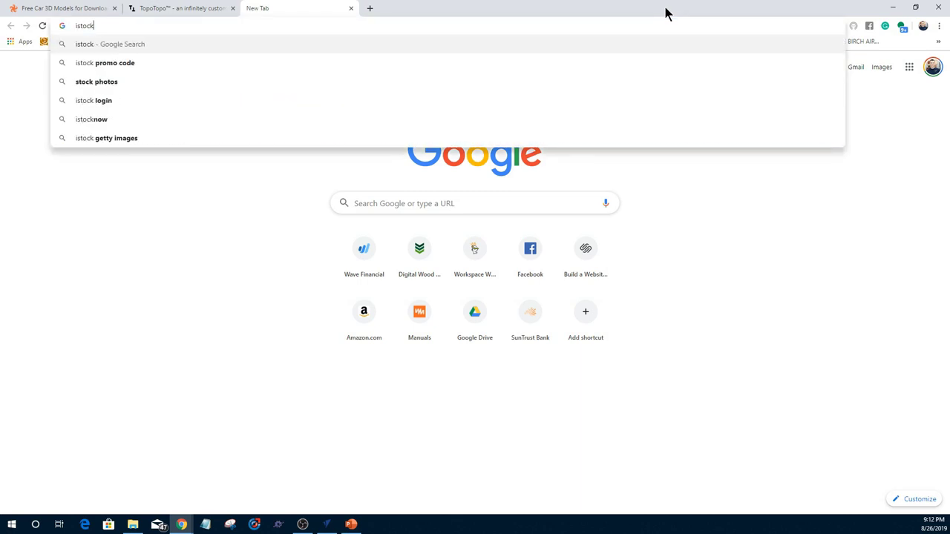
key(Return)
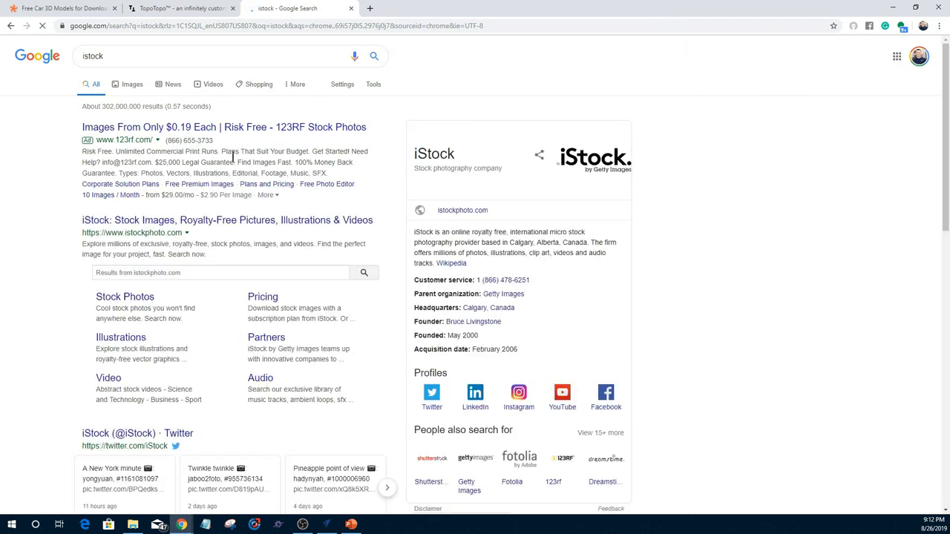
- Go to iStock's Coffee illustrations and open the hand-lettering coffee quotes image
click(123, 337)
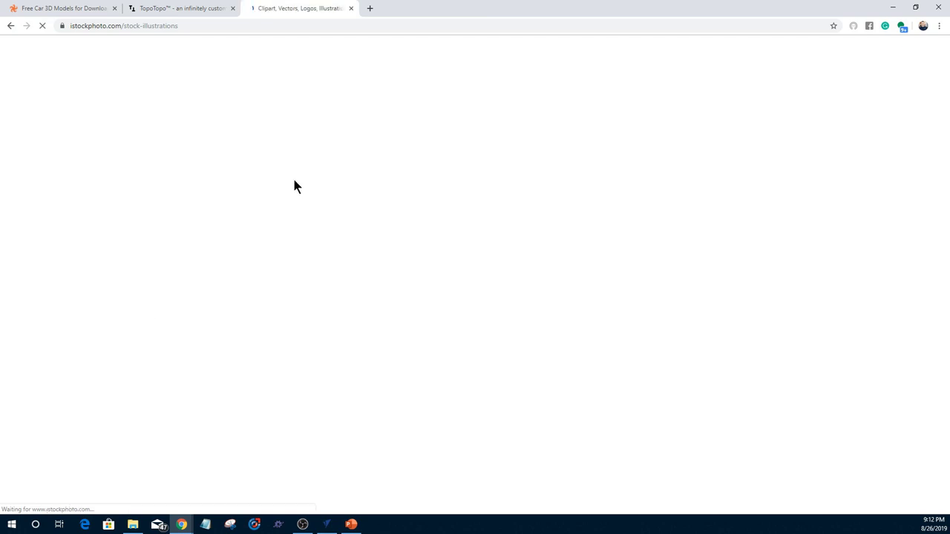
scroll(451, 193, down, 4)
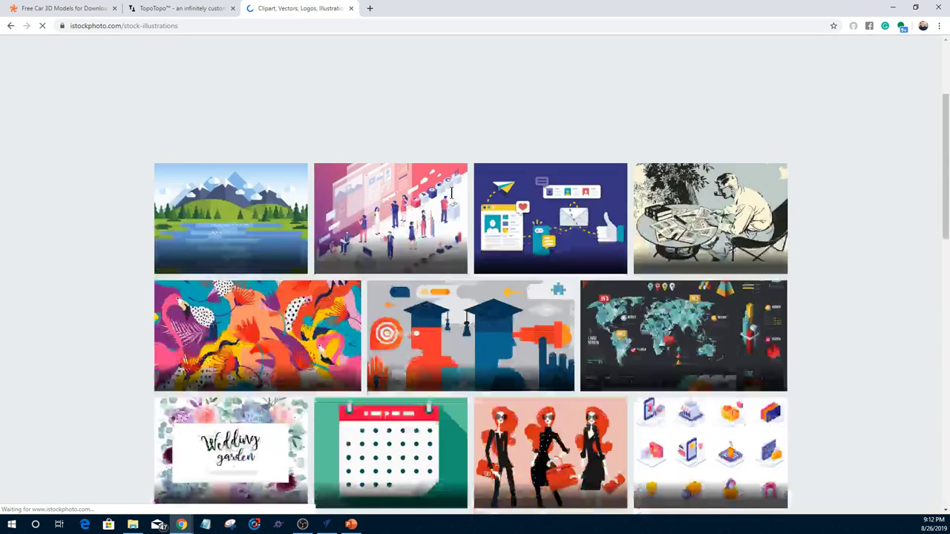
scroll(453, 197, down, 3)
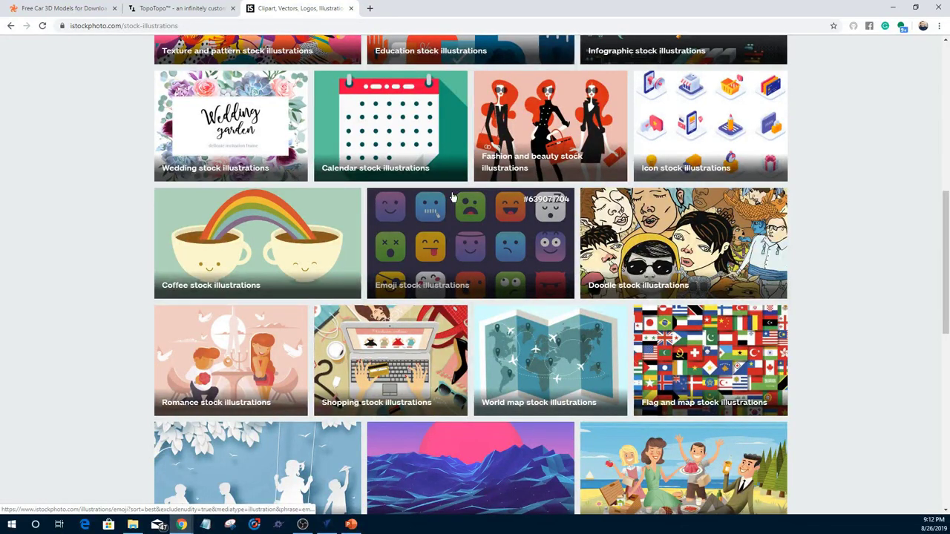
click(283, 239)
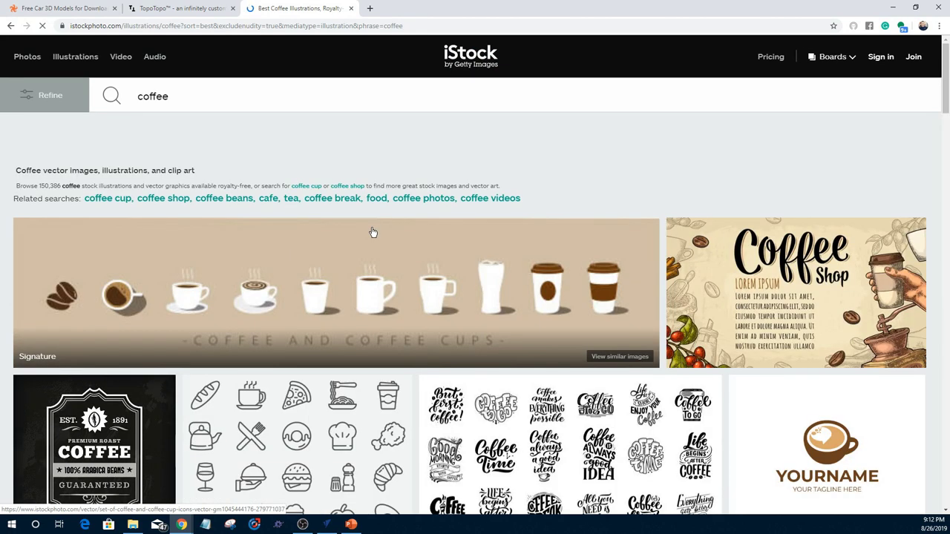
scroll(373, 233, down, 3)
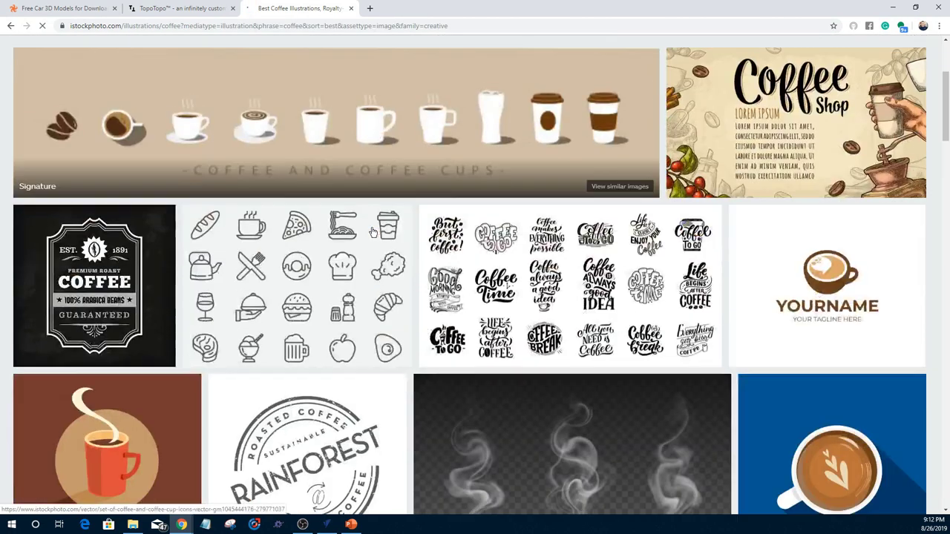
click(596, 289)
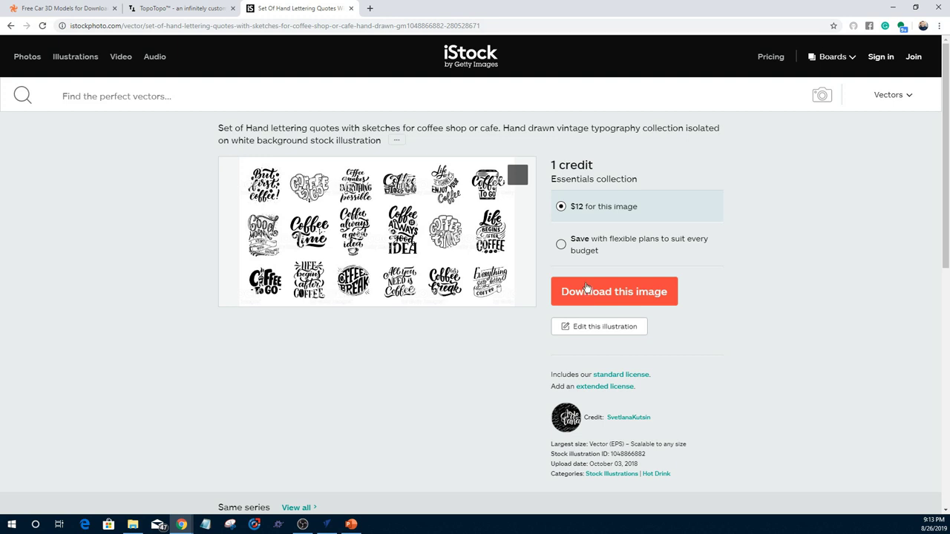
scroll(568, 278, down, 1)
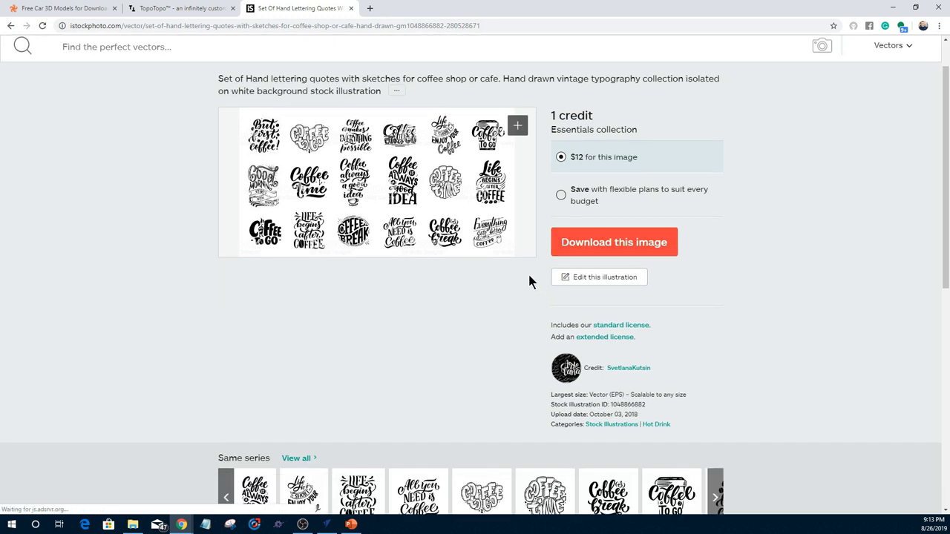
scroll(530, 279, down, 2)
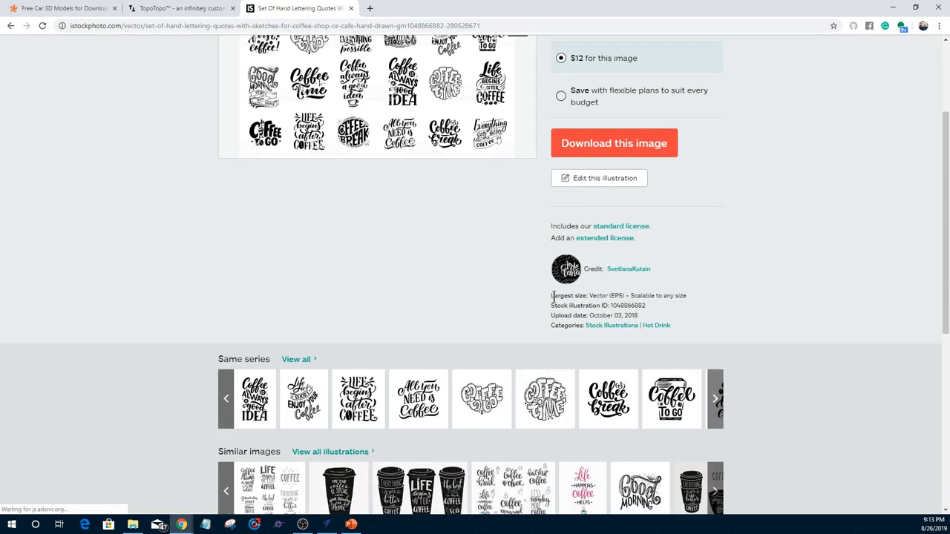
drag(552, 295, 694, 302)
click(695, 302)
drag(574, 326, 582, 305)
scroll(610, 150, up, 3)
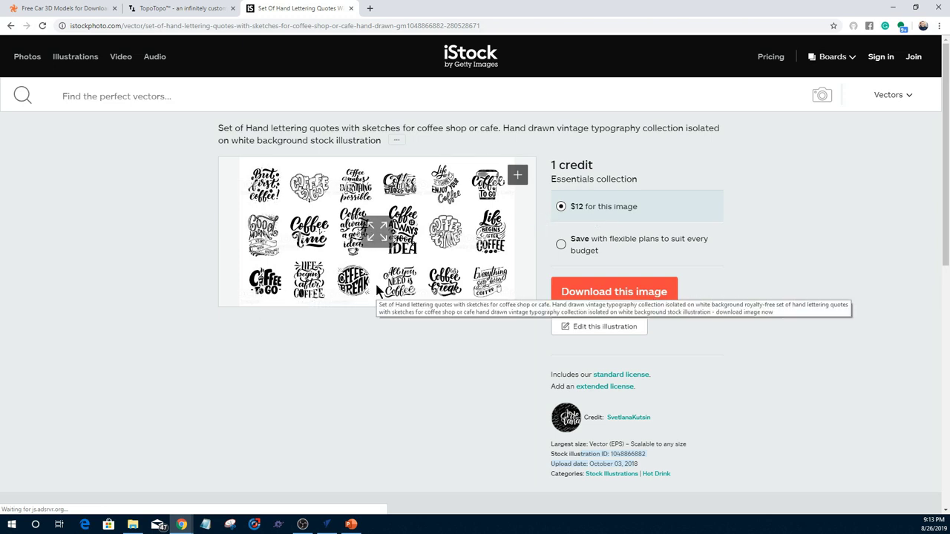
scroll(376, 291, down, 3)
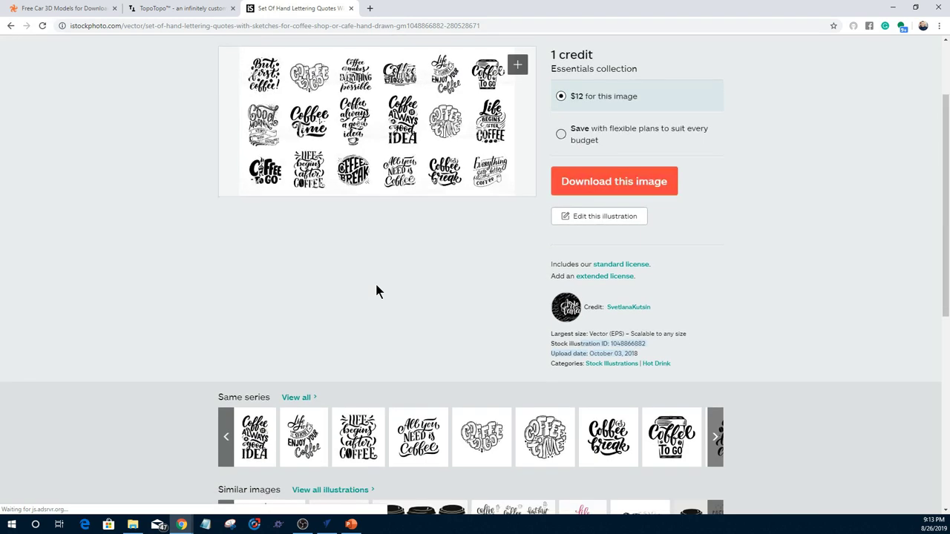
scroll(376, 289, up, 3)
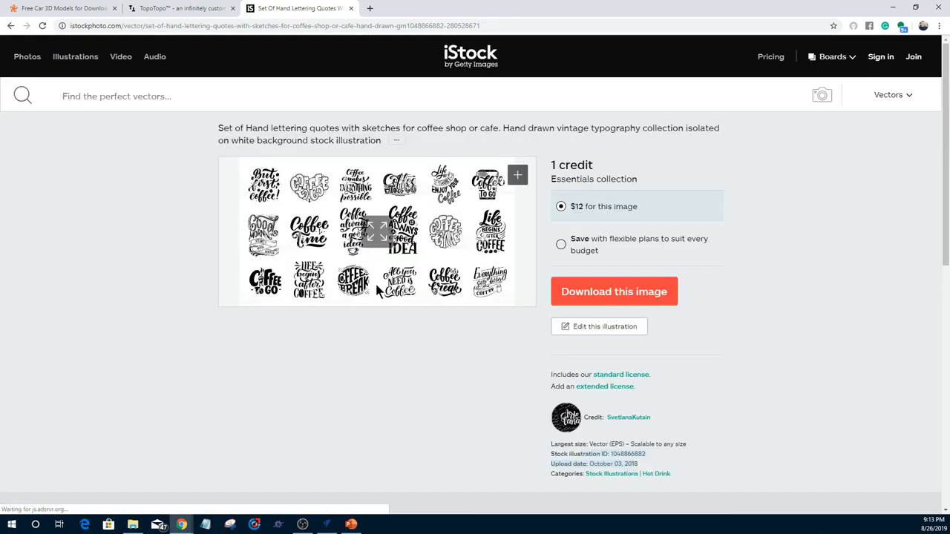
- Open iStock's Template illustrations category, then minimize Chrome to return to VCarve Pro
click(77, 63)
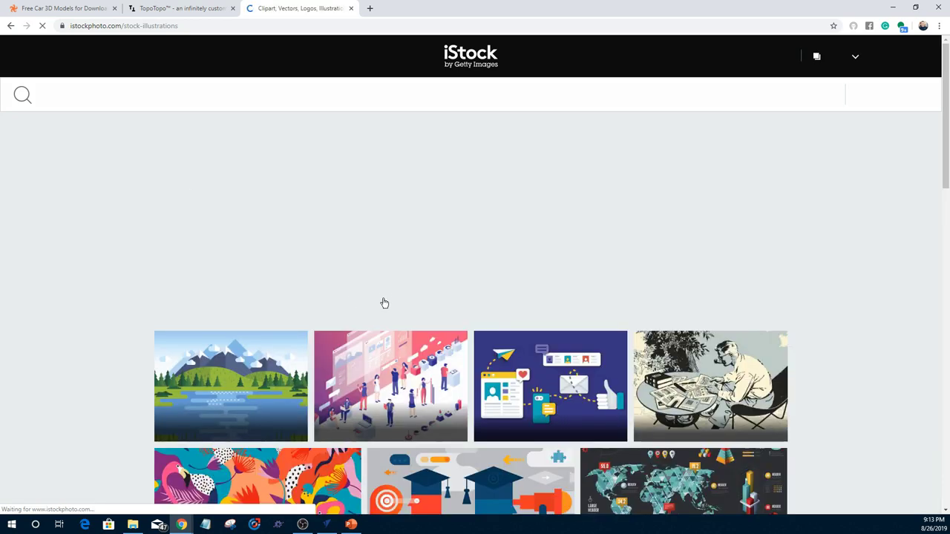
scroll(383, 301, down, 1)
scroll(384, 295, down, 8)
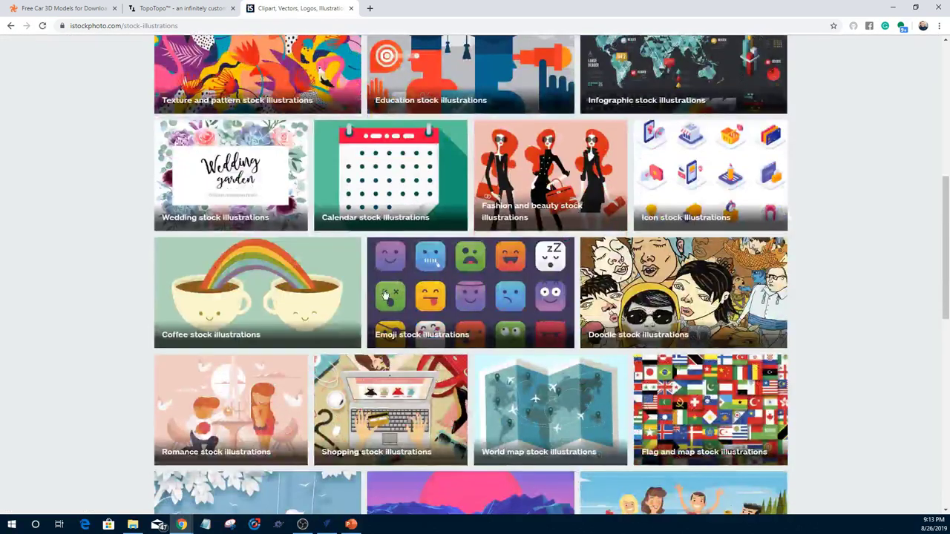
scroll(383, 295, down, 3)
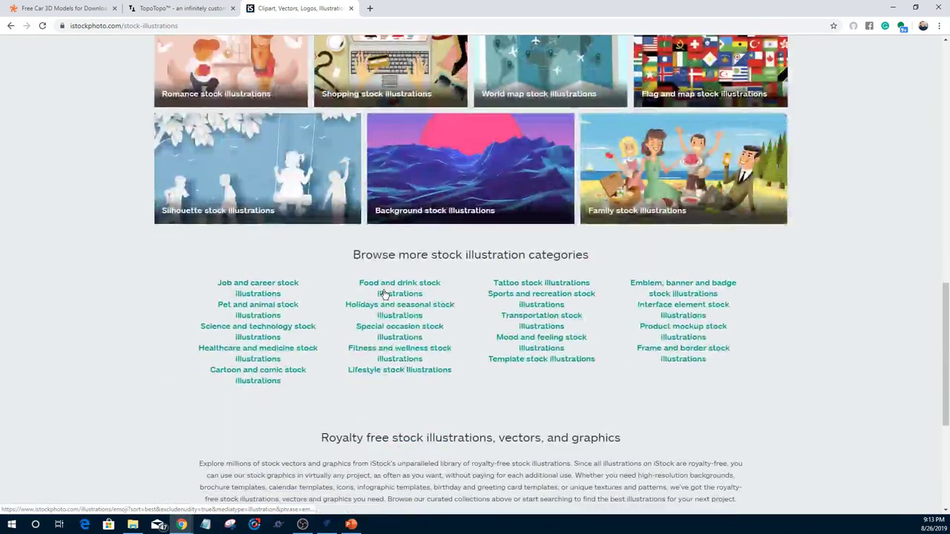
click(531, 323)
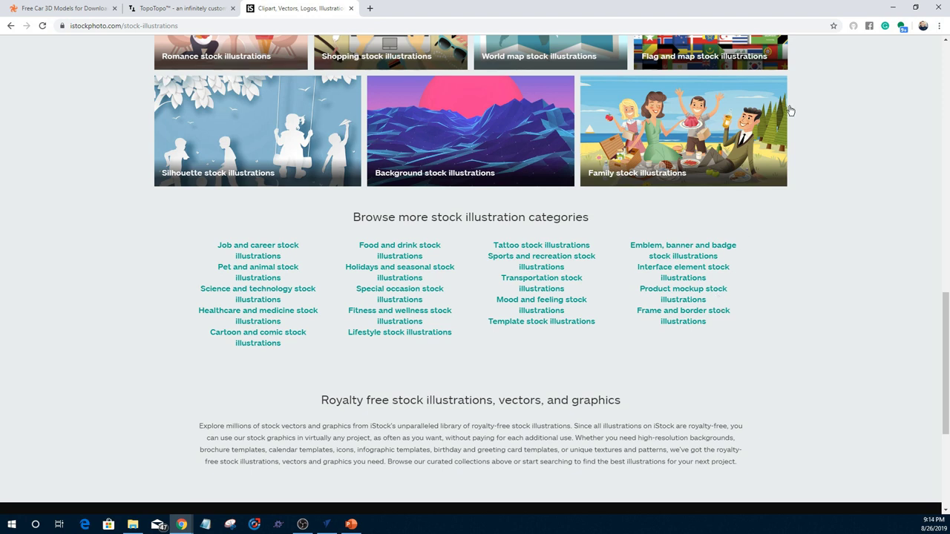
click(893, 8)
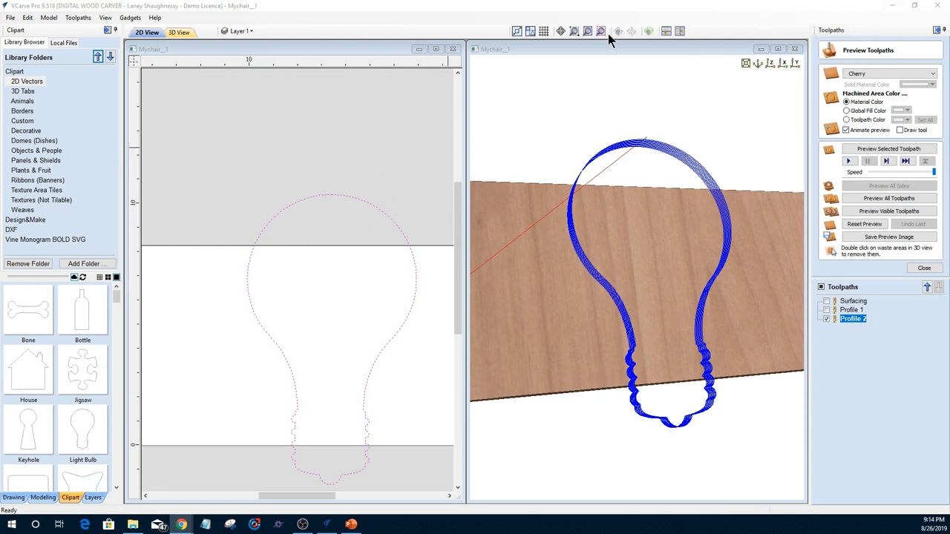
- Maximize the 2D view, zoom to the material, and delete the light-bulb vector
click(435, 49)
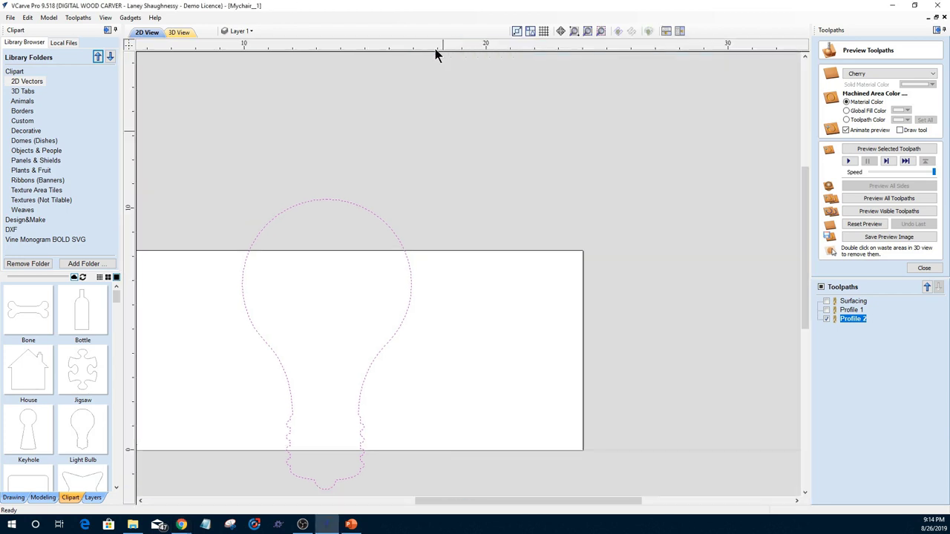
click(587, 30)
drag(592, 387, 393, 172)
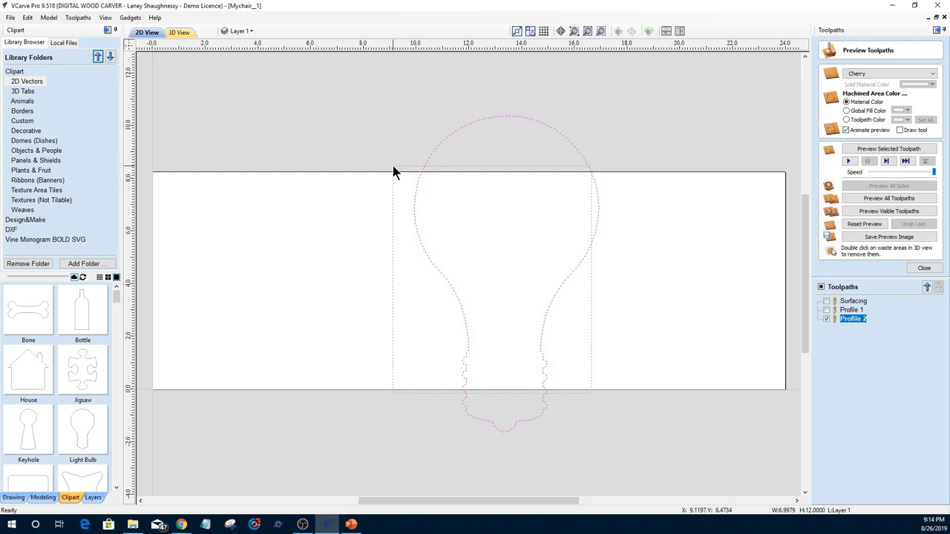
key(Delete)
scroll(553, 209, down, 1)
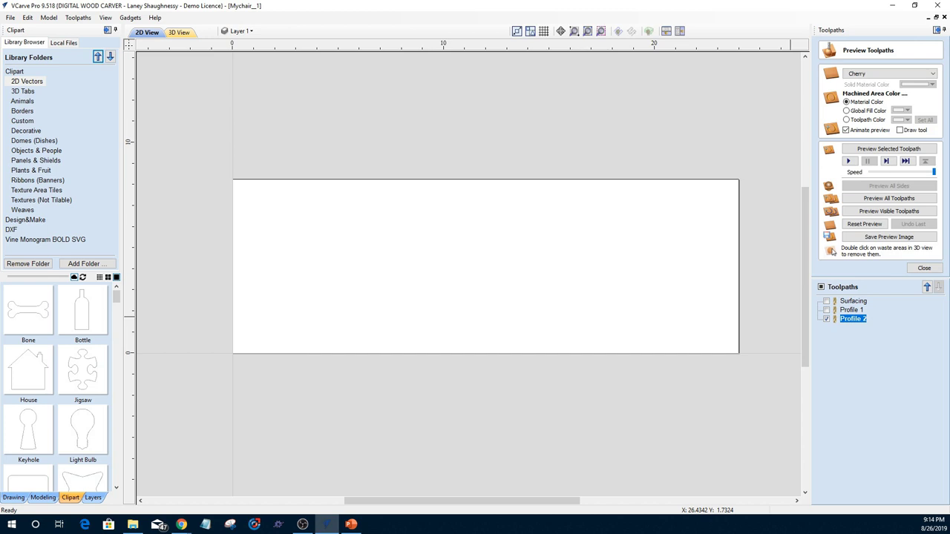
- Switch with Alt+Tab to the new 24 x 24 inch job with Scale Model Height open
key(alt+Tab)
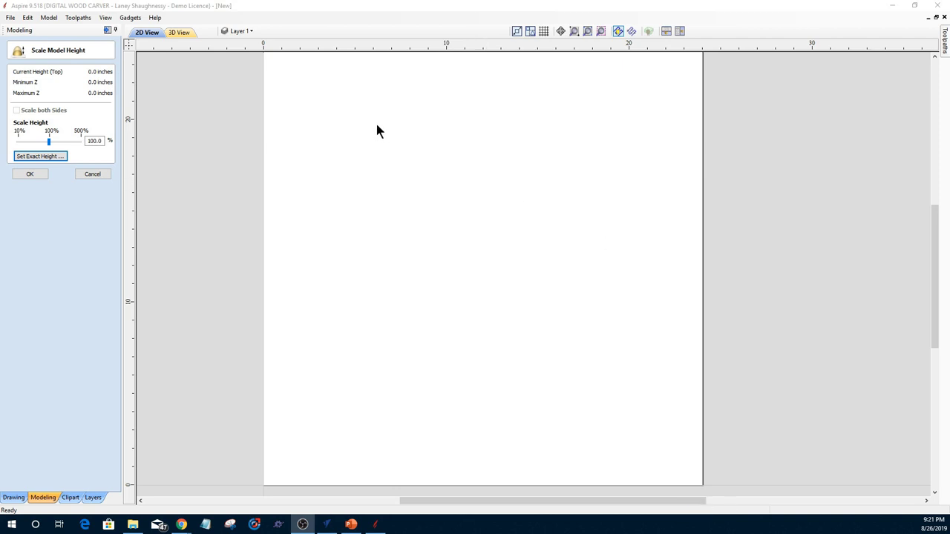
- Focus the Aspire window and cancel the Scale Model Height form unchanged
click(536, 255)
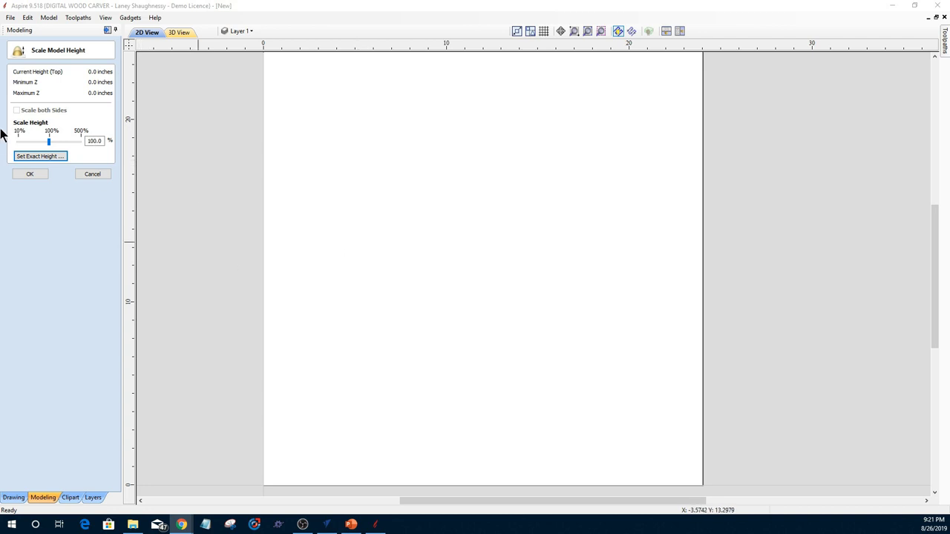
click(93, 175)
scroll(442, 266, down, 2)
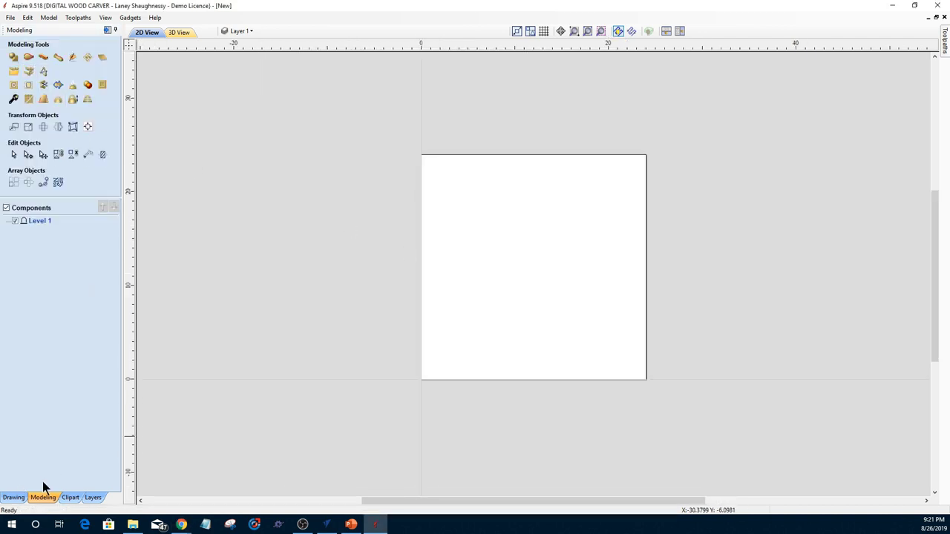
- Create a component from the US NAVY EMBLEM 2 BMP file in Downloads
click(29, 72)
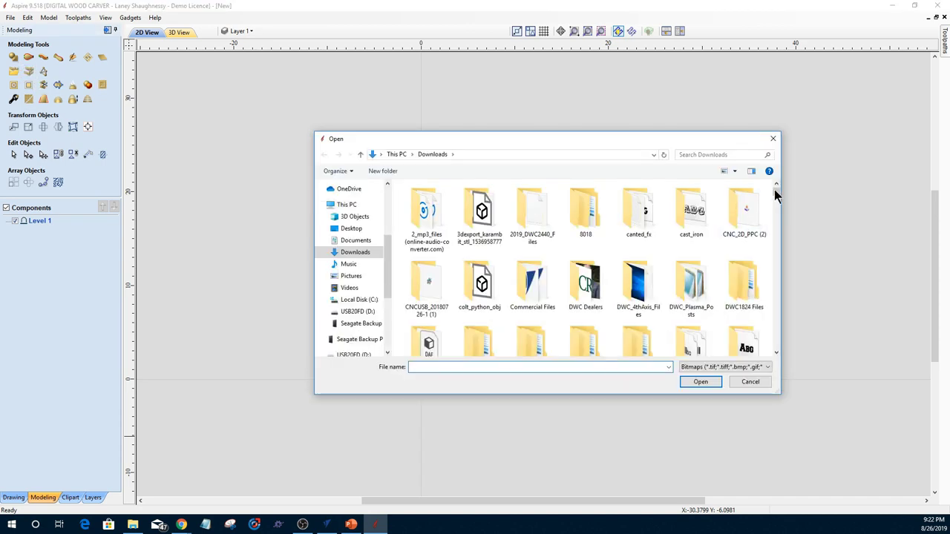
drag(776, 191, 769, 335)
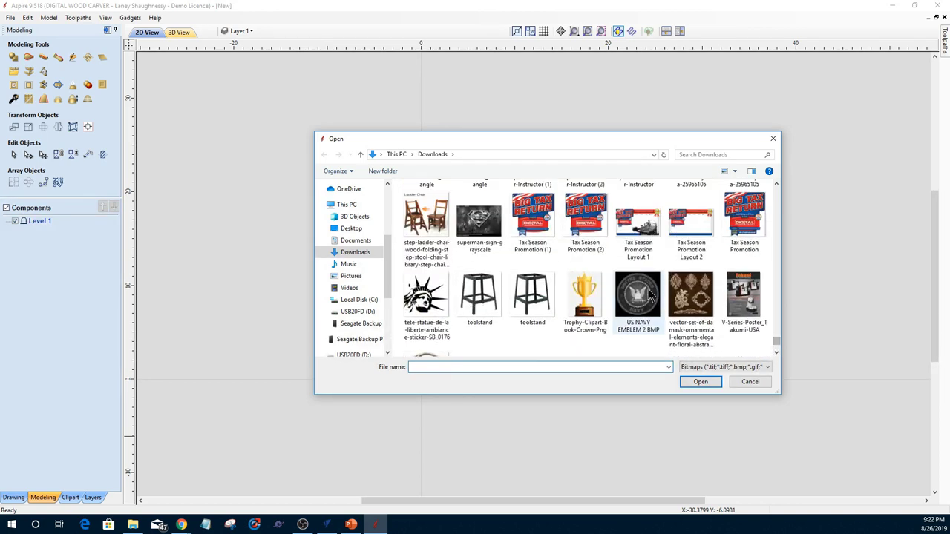
click(649, 295)
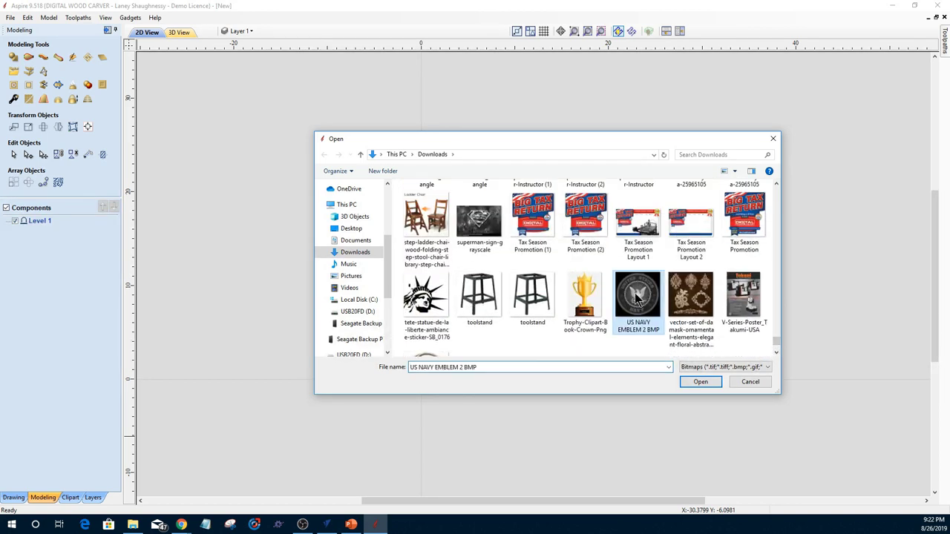
click(691, 383)
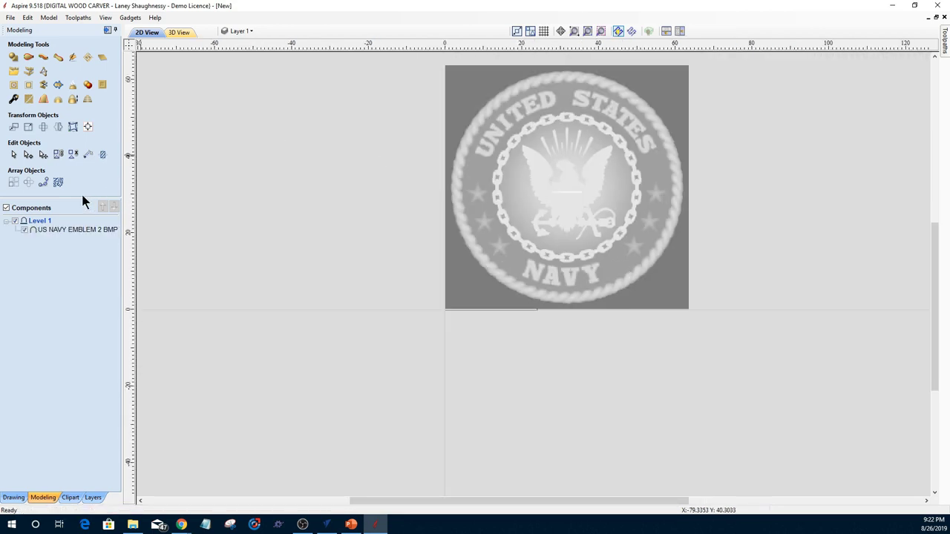
- Set the navy emblem component's width to 24 inches
click(28, 128)
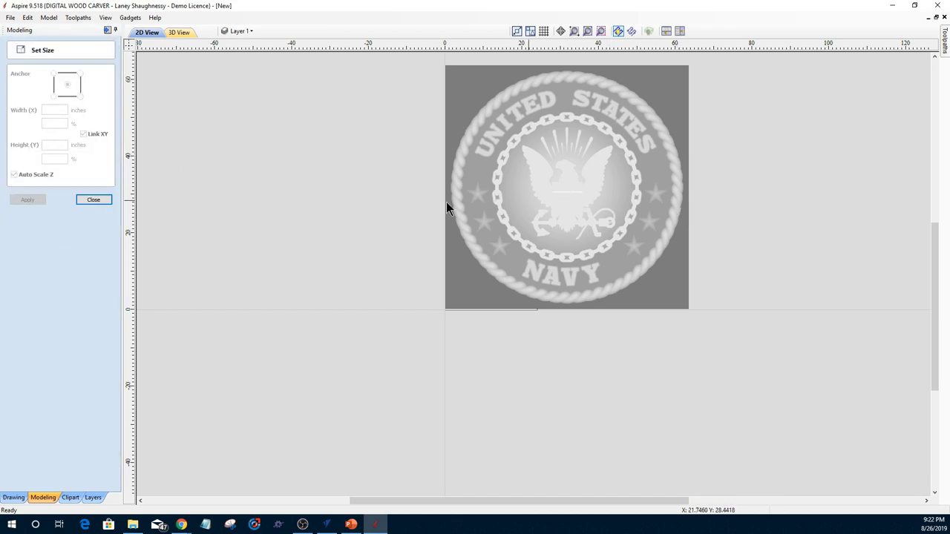
click(487, 156)
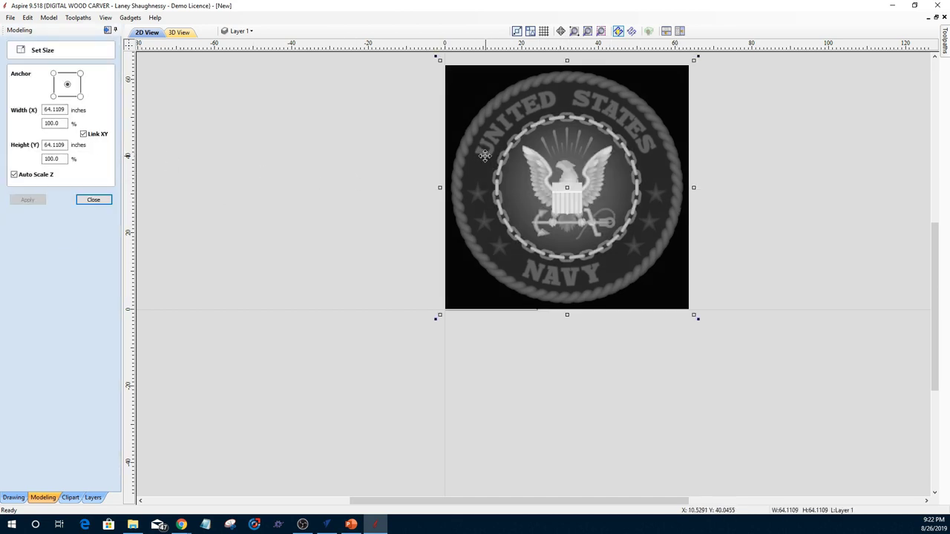
double_click(58, 110)
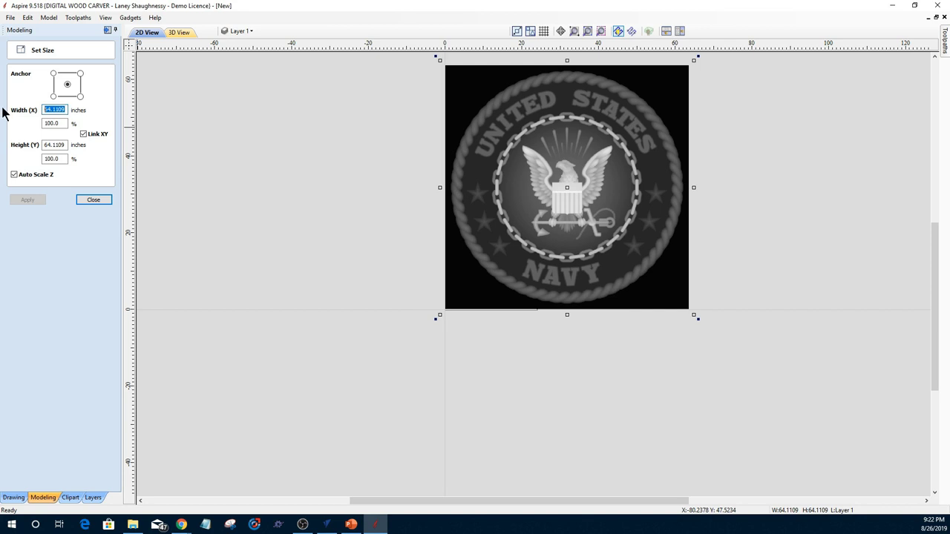
text(24)
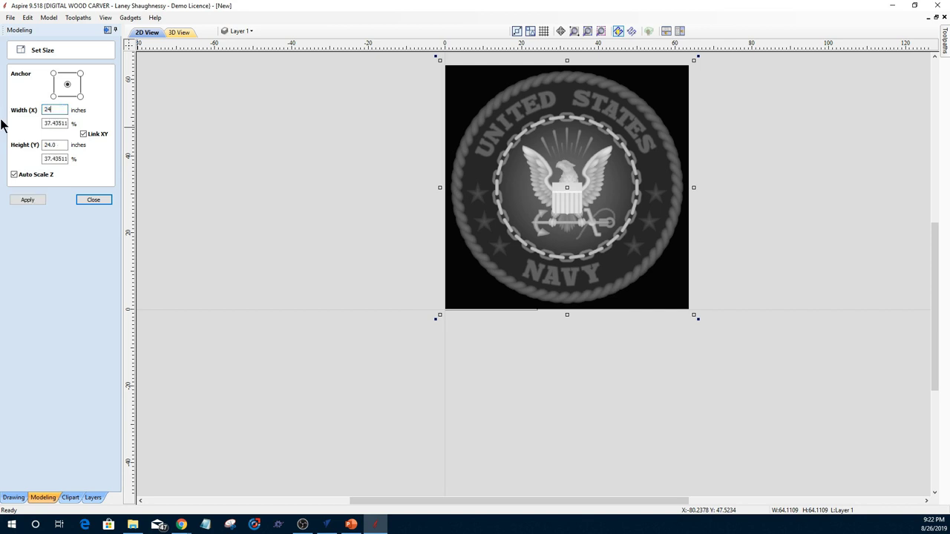
click(29, 199)
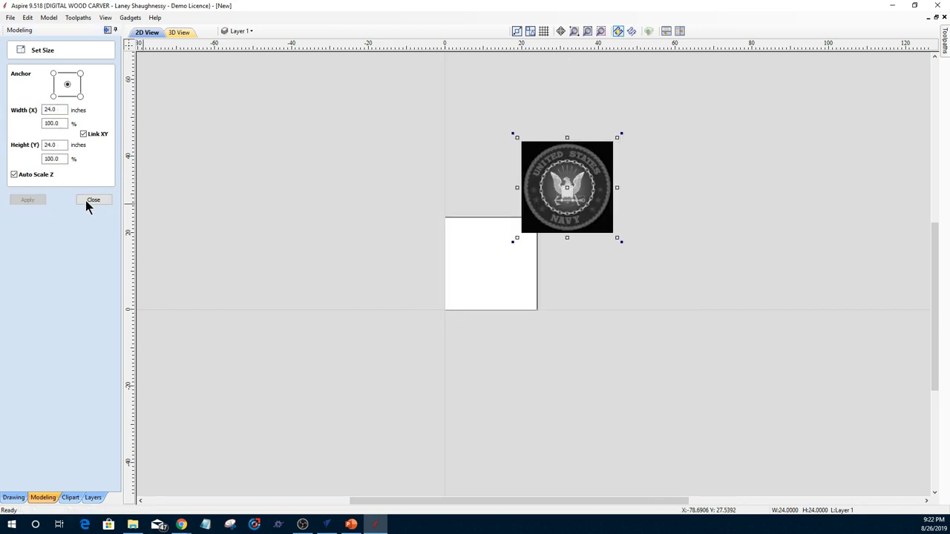
click(90, 201)
- Align the emblem to the material centre and check the relief in 3D View
click(86, 127)
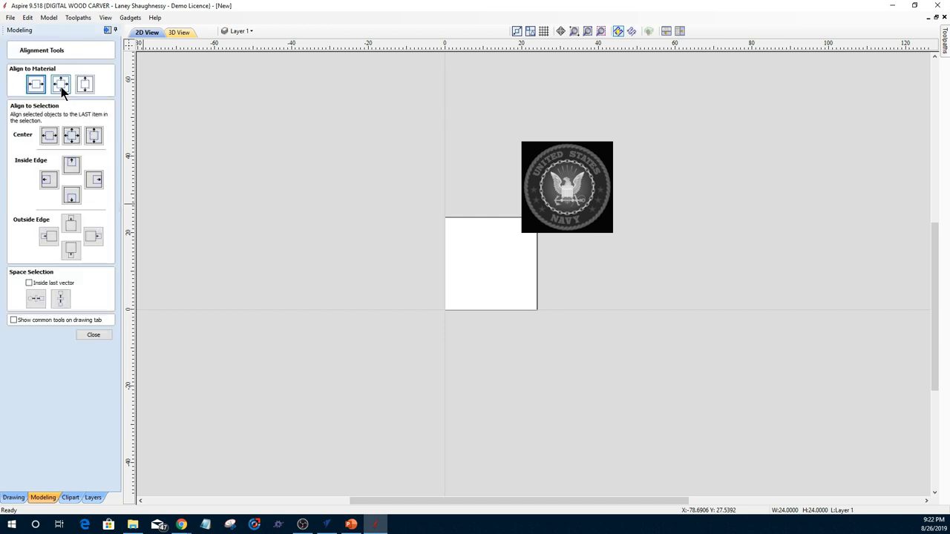
click(60, 87)
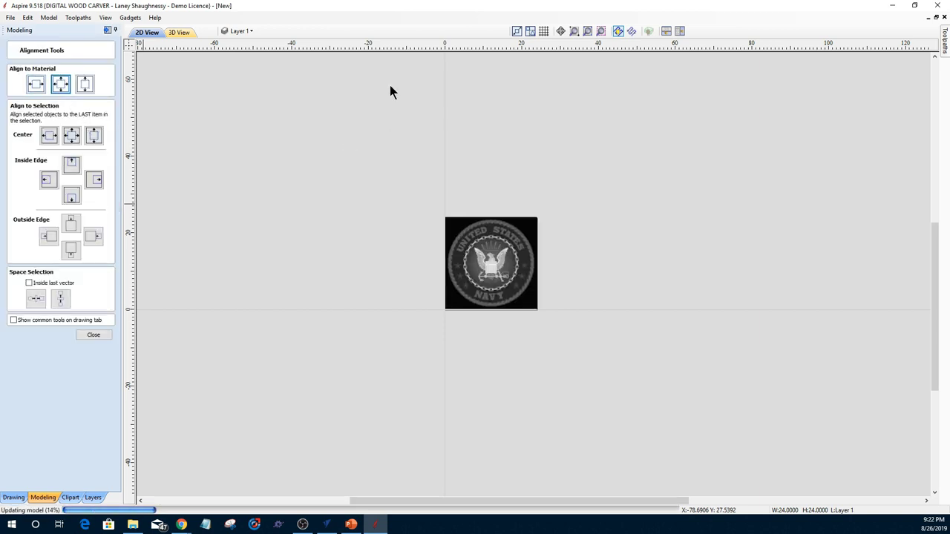
click(184, 34)
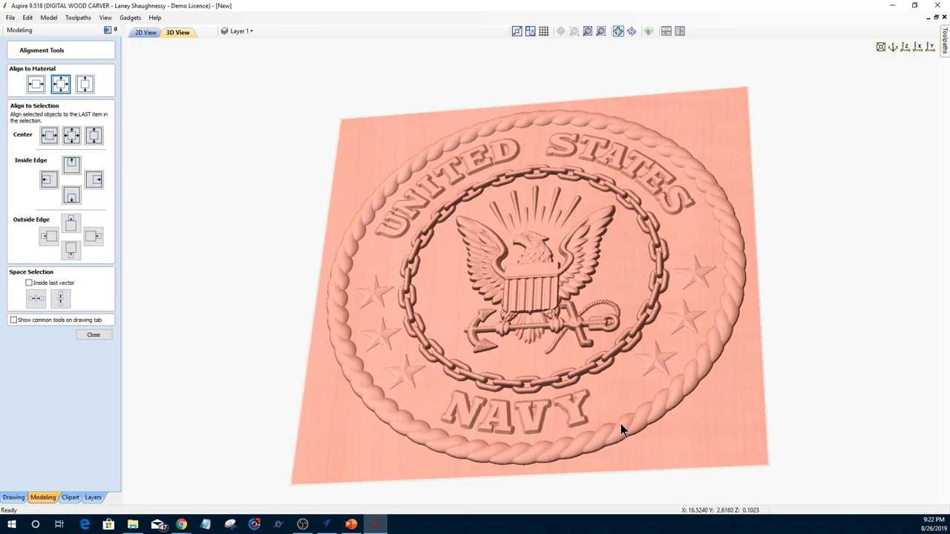
drag(246, 348, 462, 377)
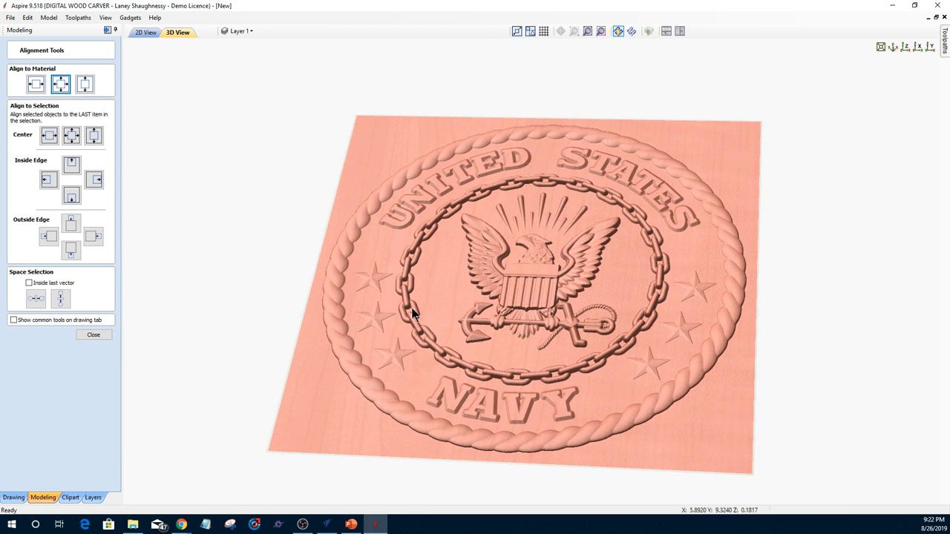
click(145, 32)
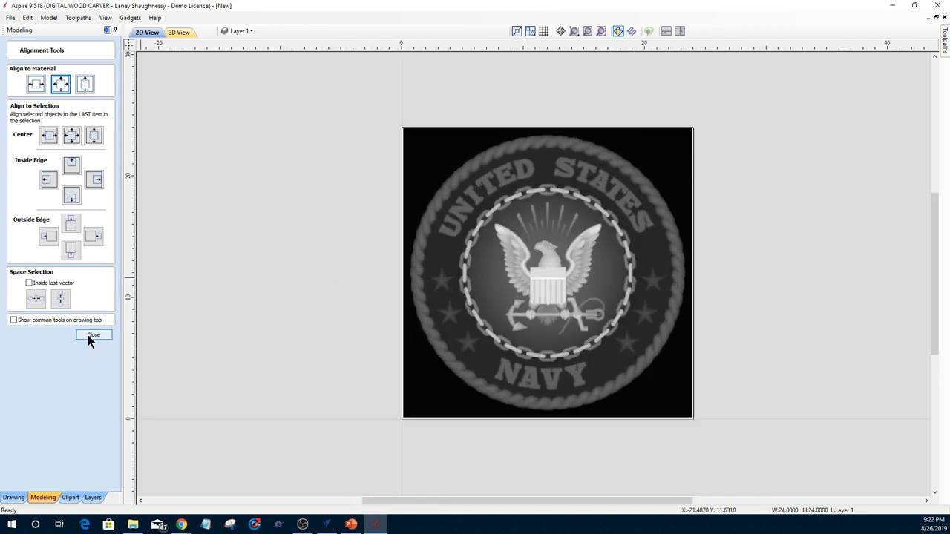
click(92, 335)
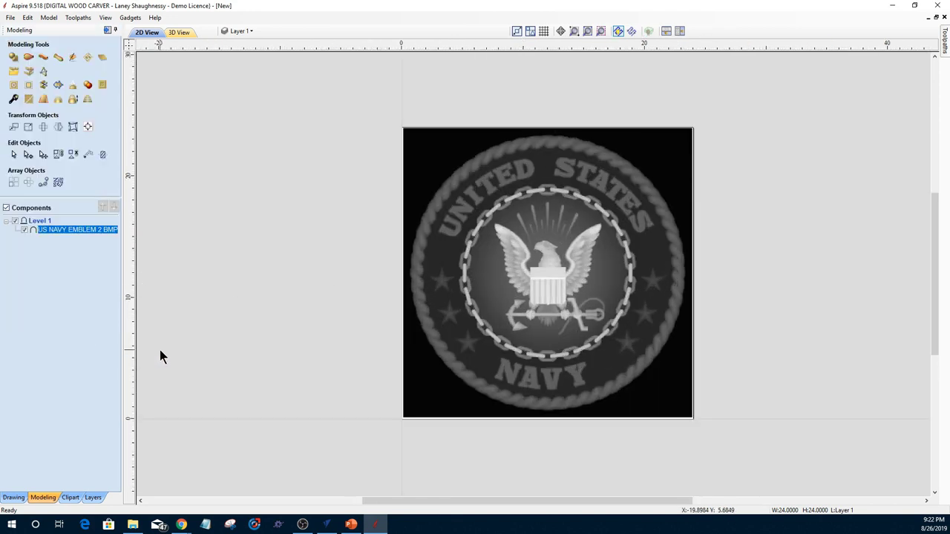
- Trace the emblem bitmap in Black/White mode with threshold 0.03 into an outer circle vector
click(13, 498)
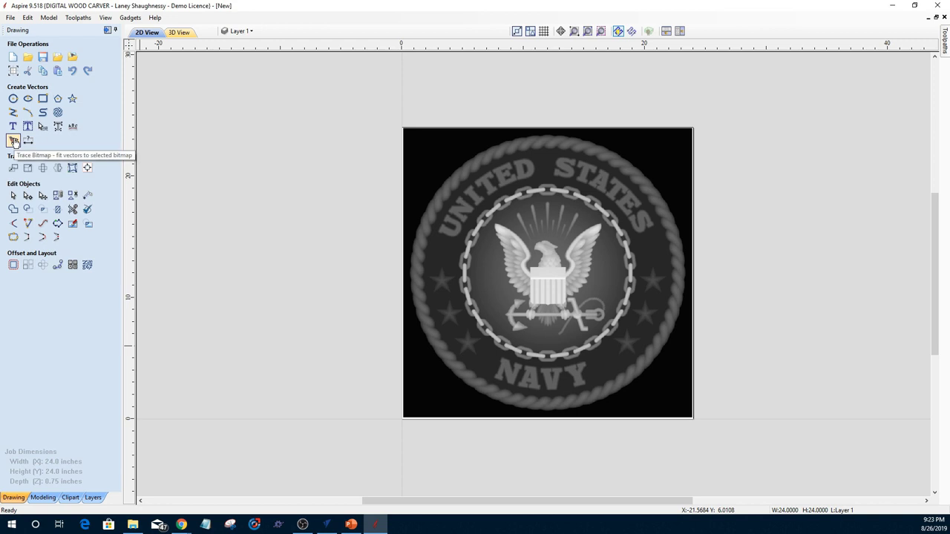
click(13, 141)
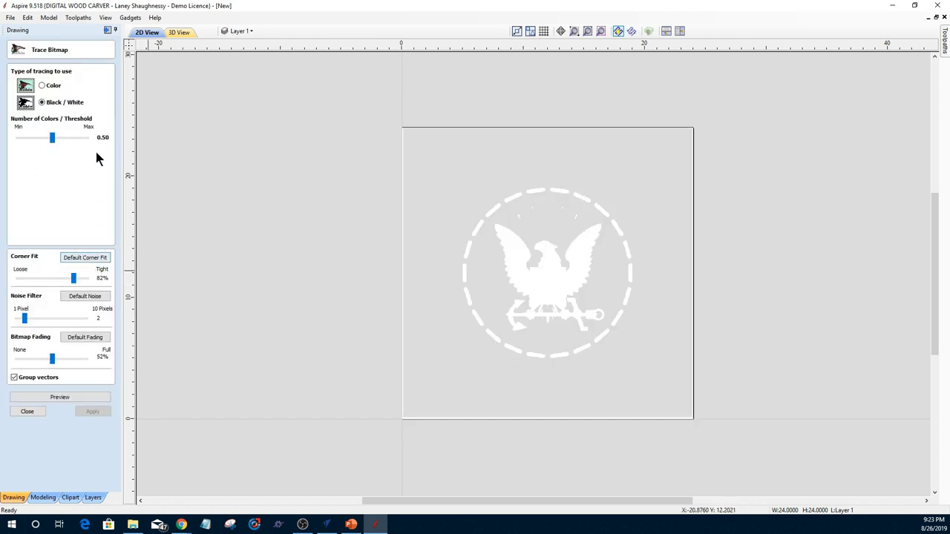
drag(52, 139, 9, 140)
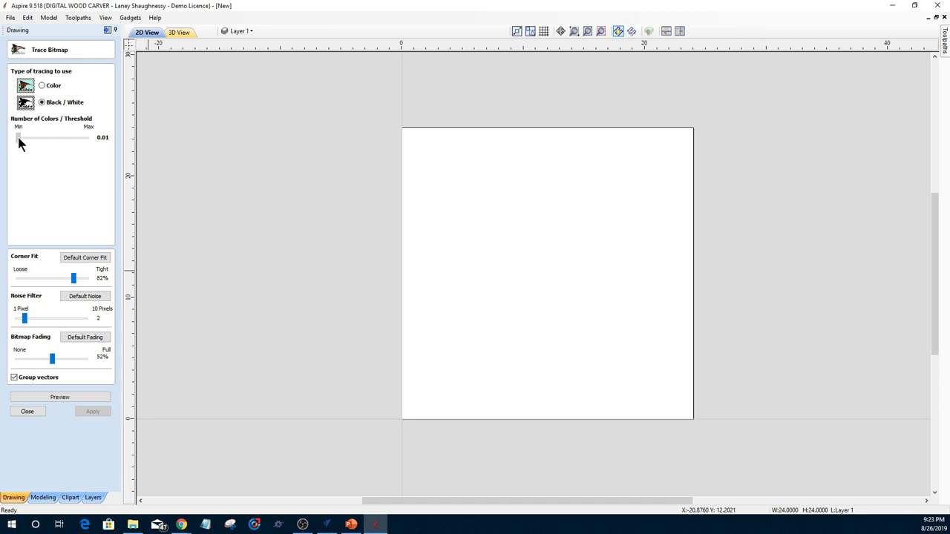
drag(18, 140, 20, 140)
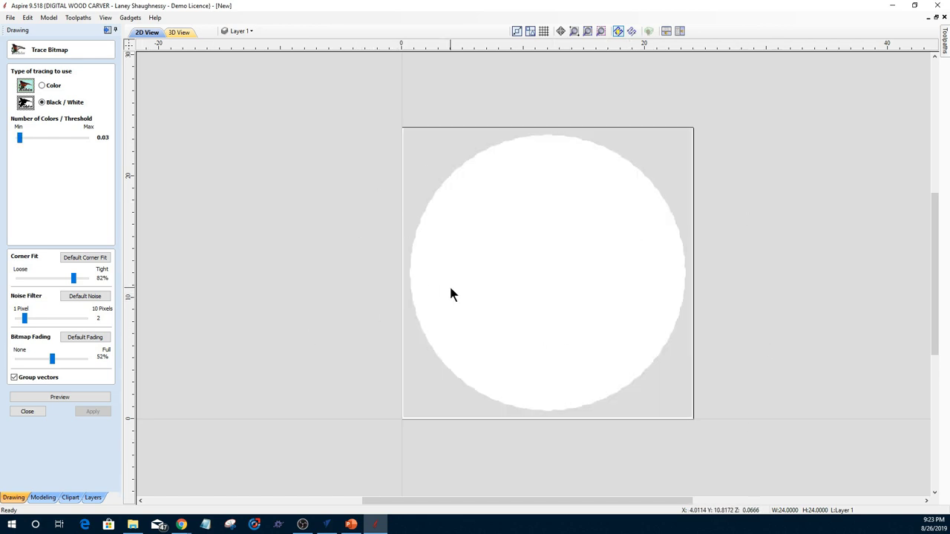
click(60, 397)
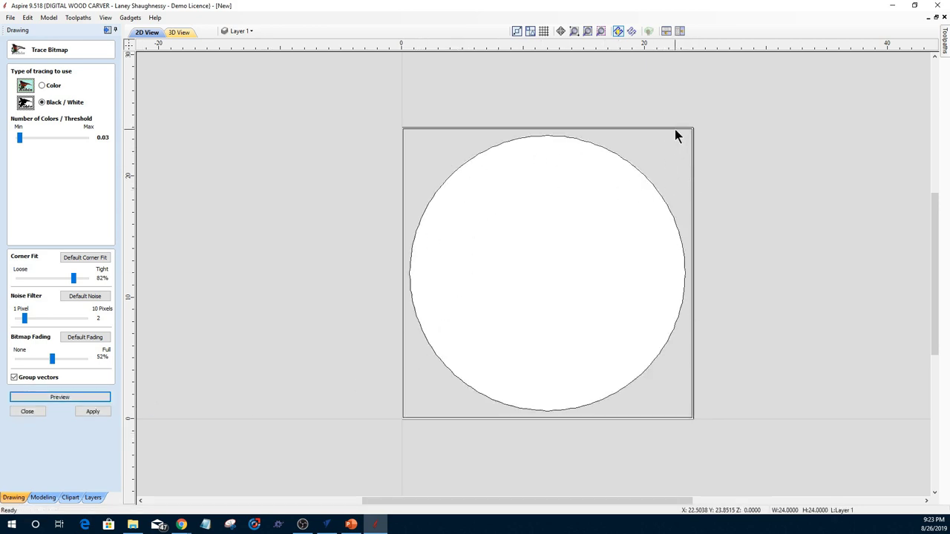
click(93, 412)
click(28, 412)
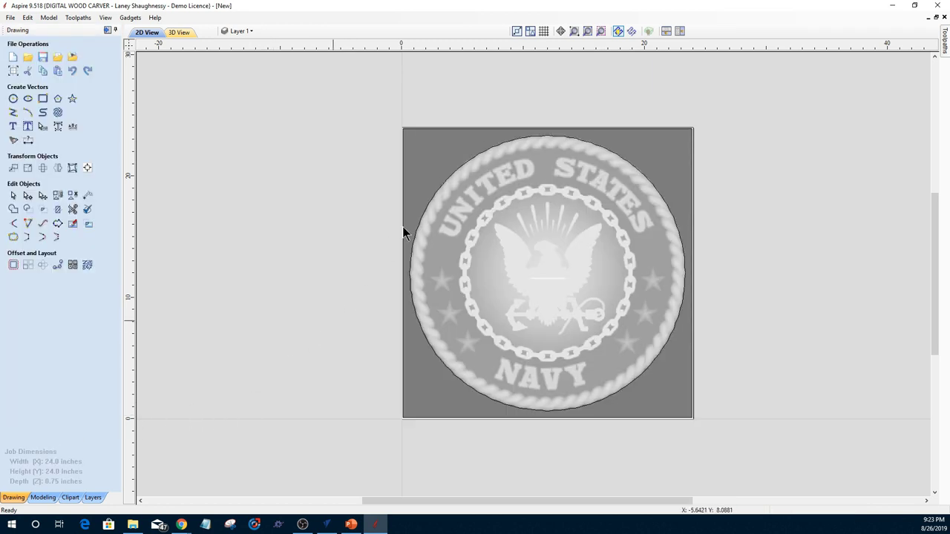
- Select the emblem relief component together with the traced circle
click(435, 129)
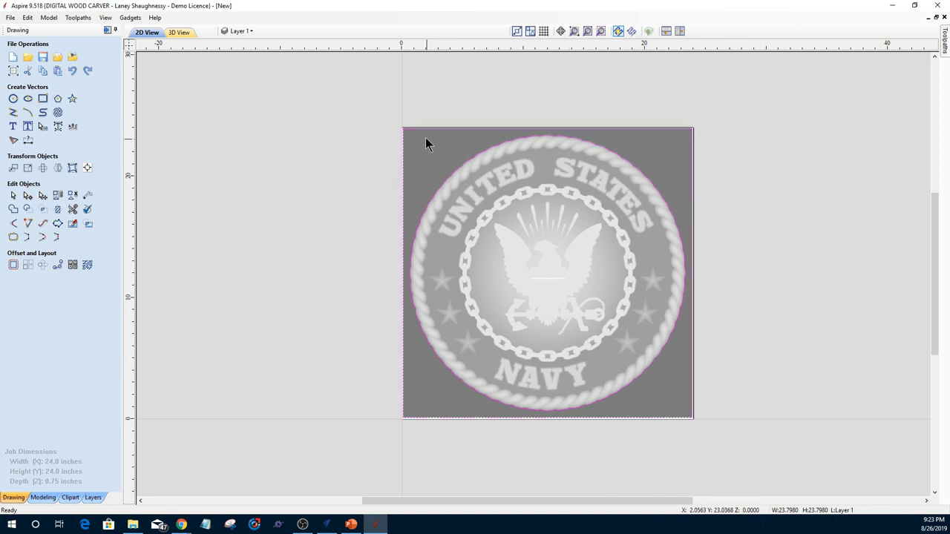
click(413, 160)
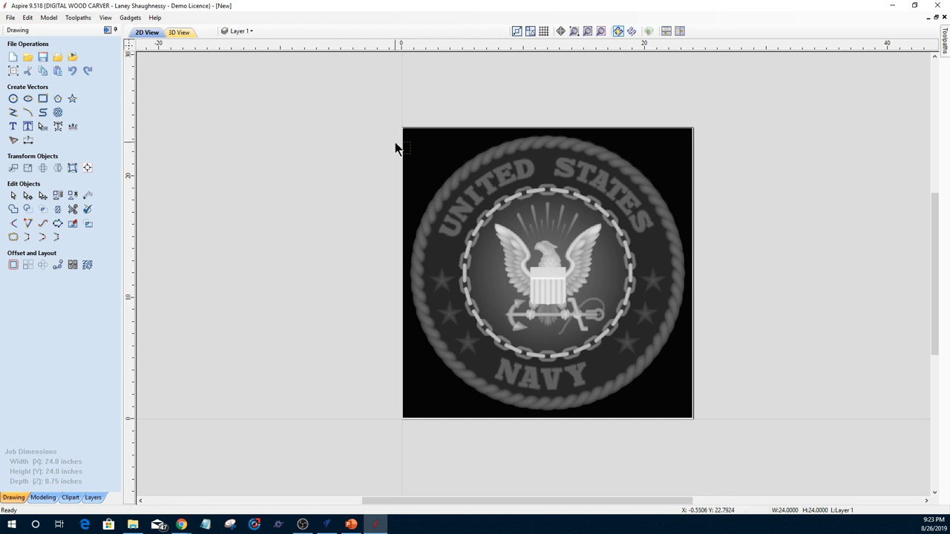
click(395, 141)
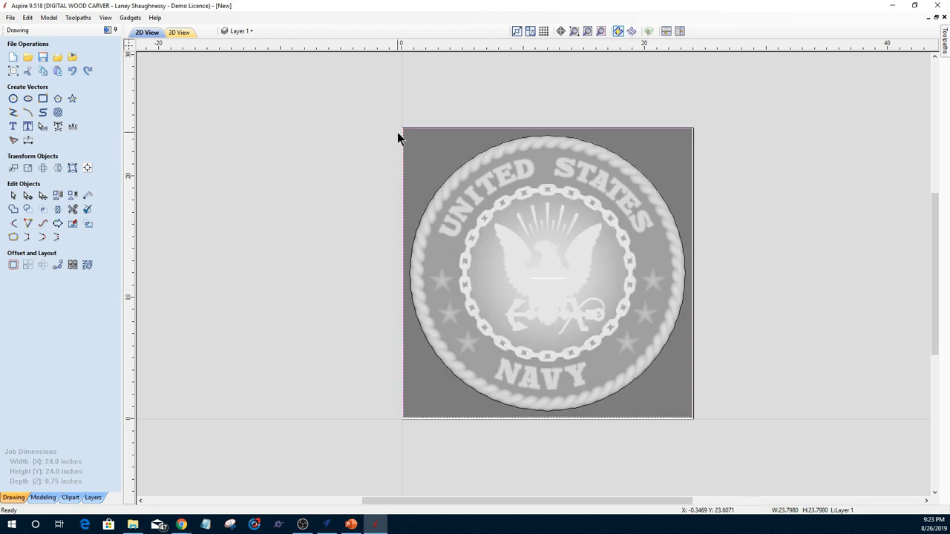
click(397, 132)
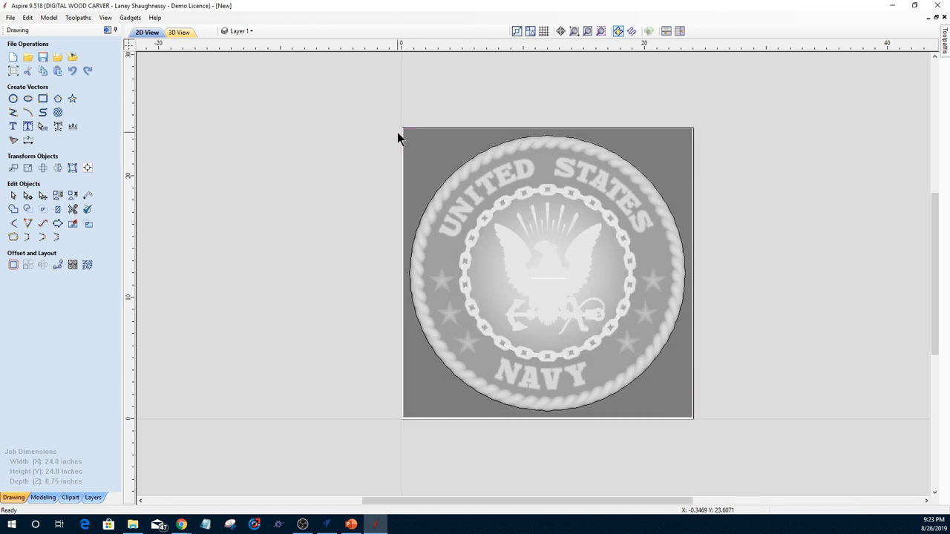
click(474, 157)
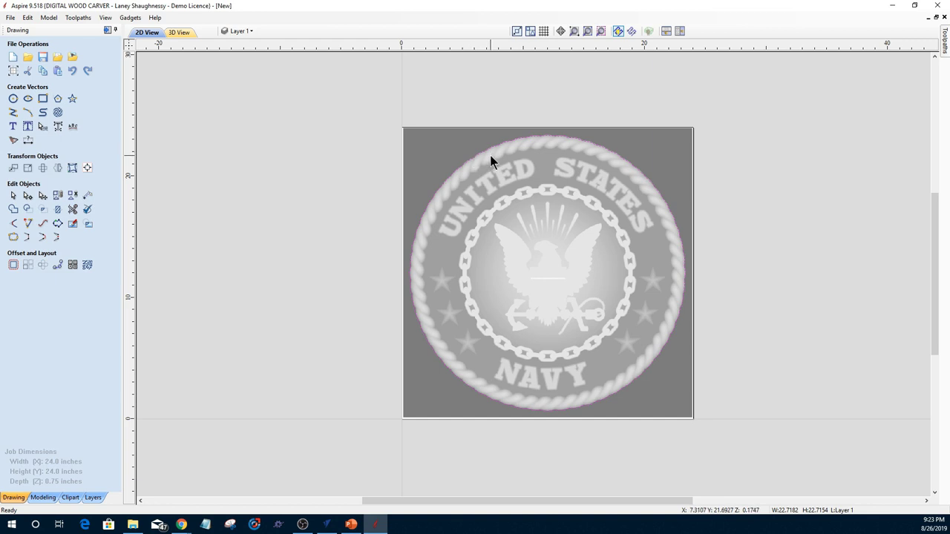
click(493, 223)
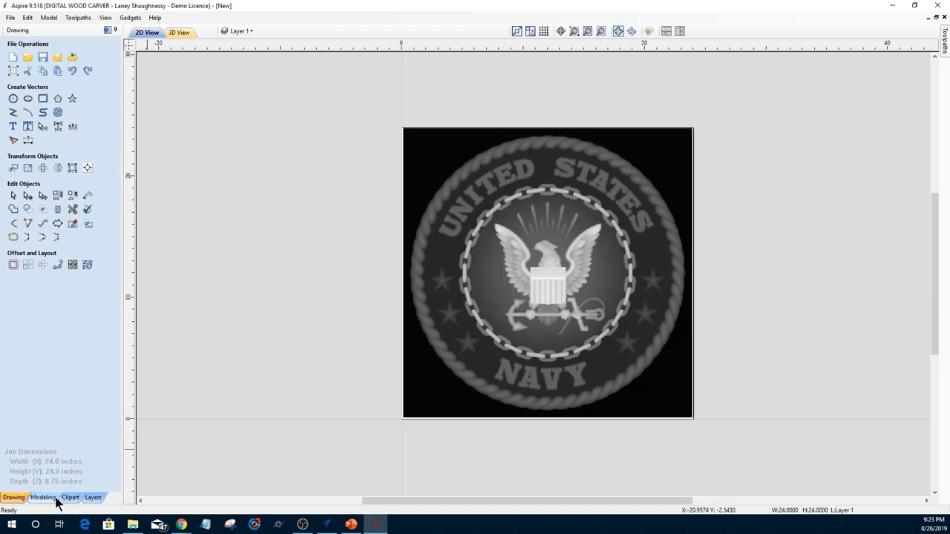
shift+click(430, 199)
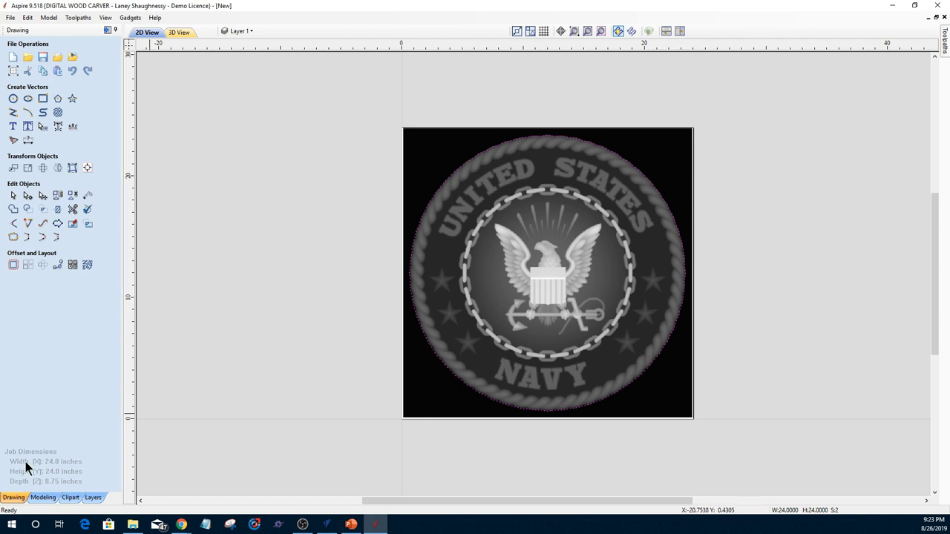
- Clear the emblem relief outside the traced circle, then tilt the 3D view to inspect the round medallion
click(43, 498)
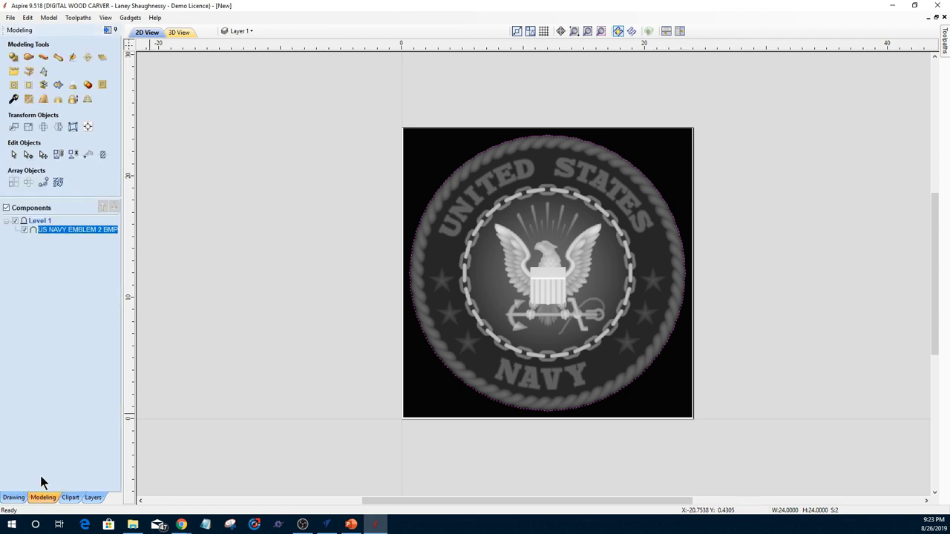
click(28, 86)
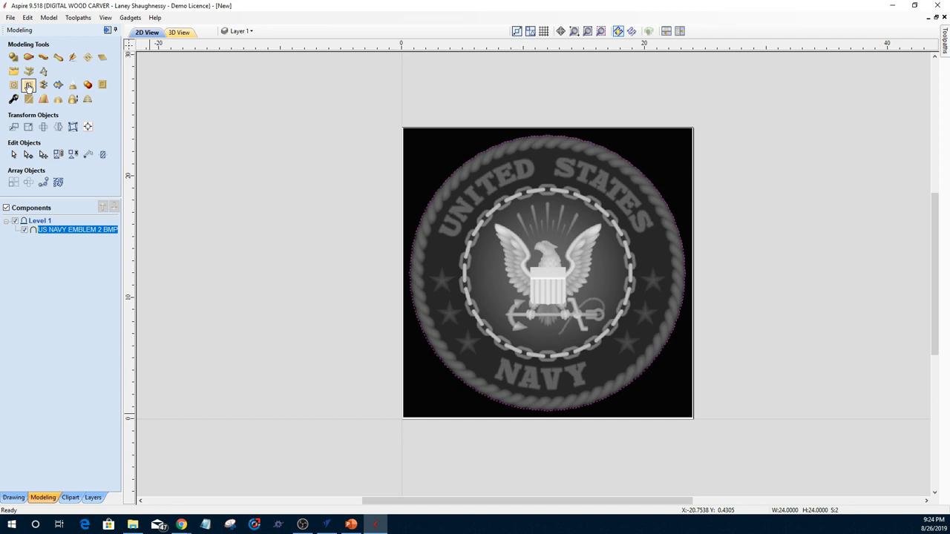
click(28, 85)
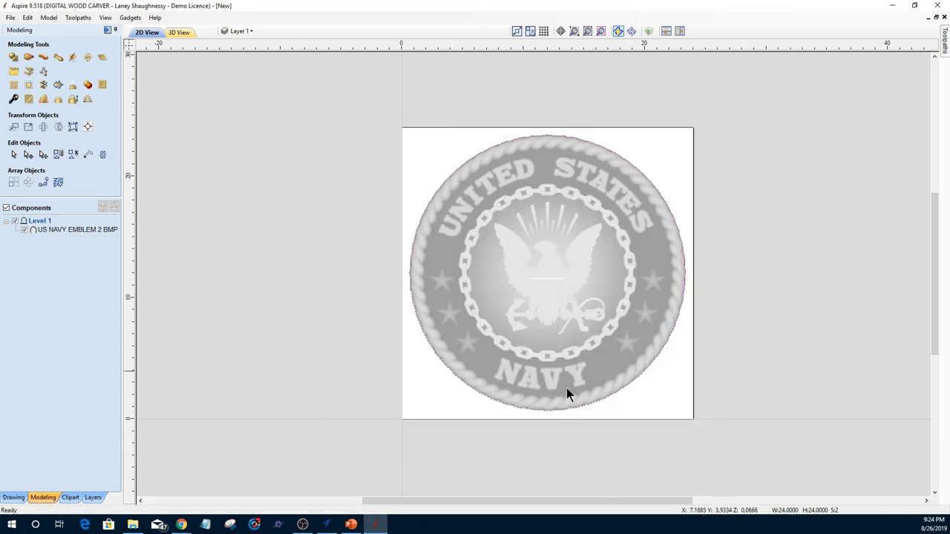
click(179, 33)
drag(634, 388, 637, 479)
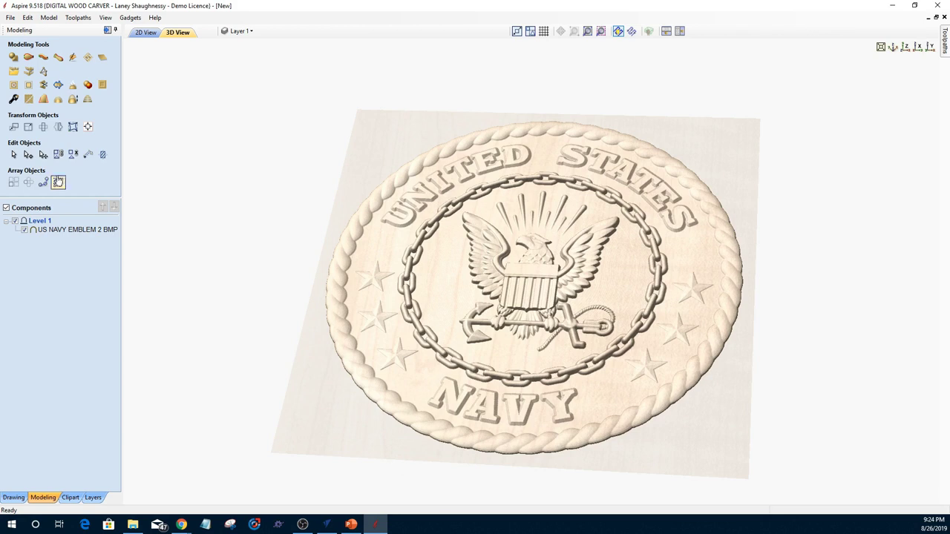
- Scale the emblem relief to an exact height of 0.625 inches, up from 0.4756
click(73, 100)
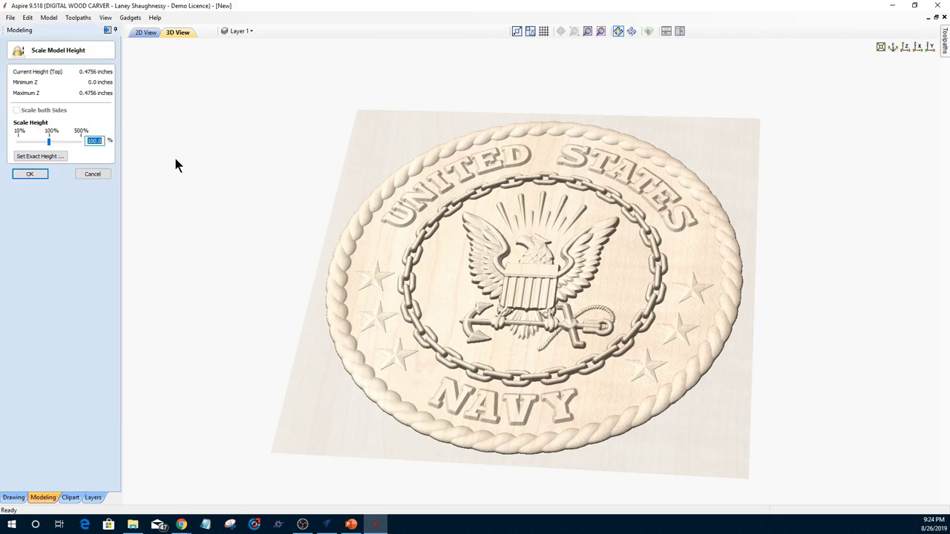
click(28, 157)
drag(489, 203, 251, 129)
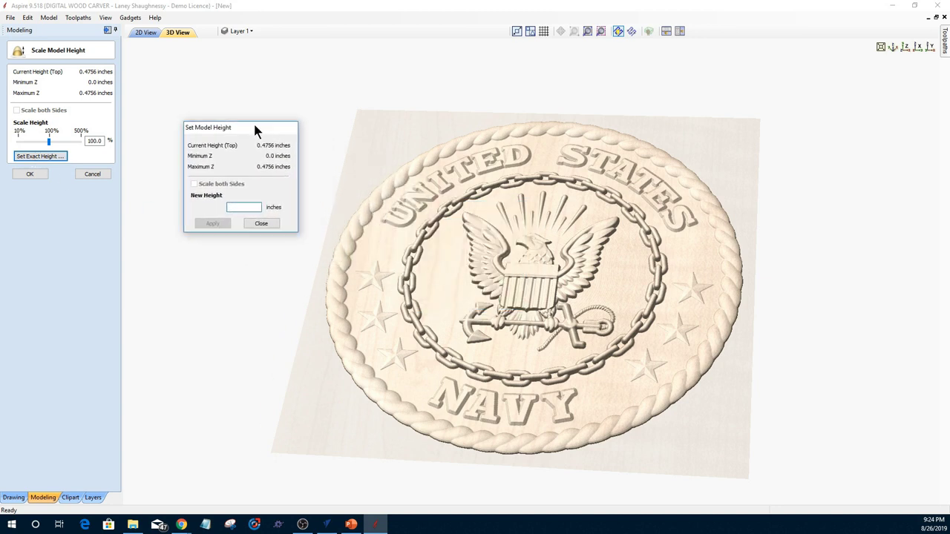
click(242, 205)
text(.625)
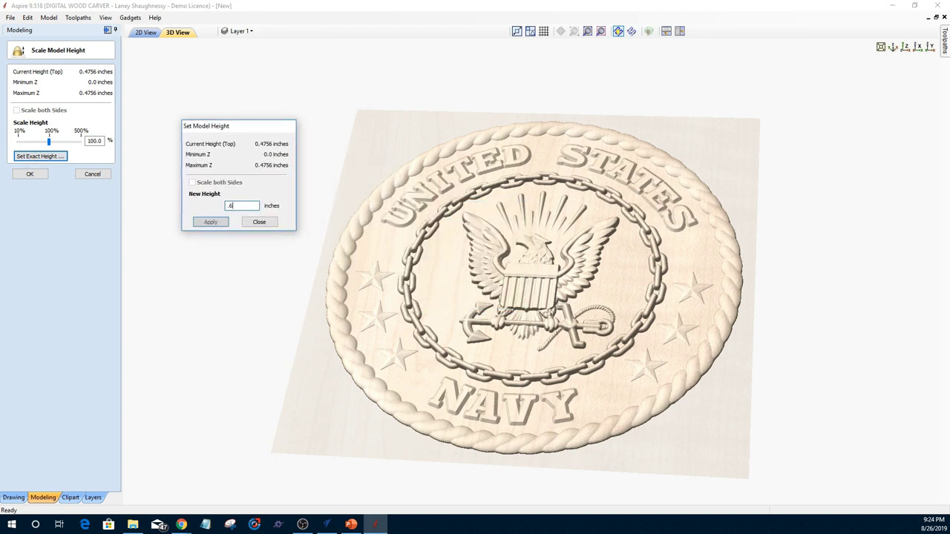
click(211, 222)
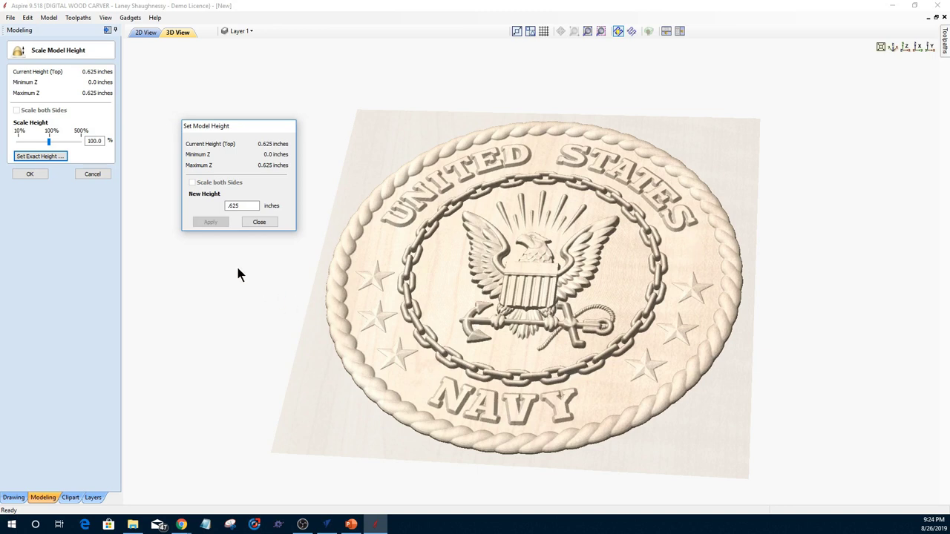
click(259, 222)
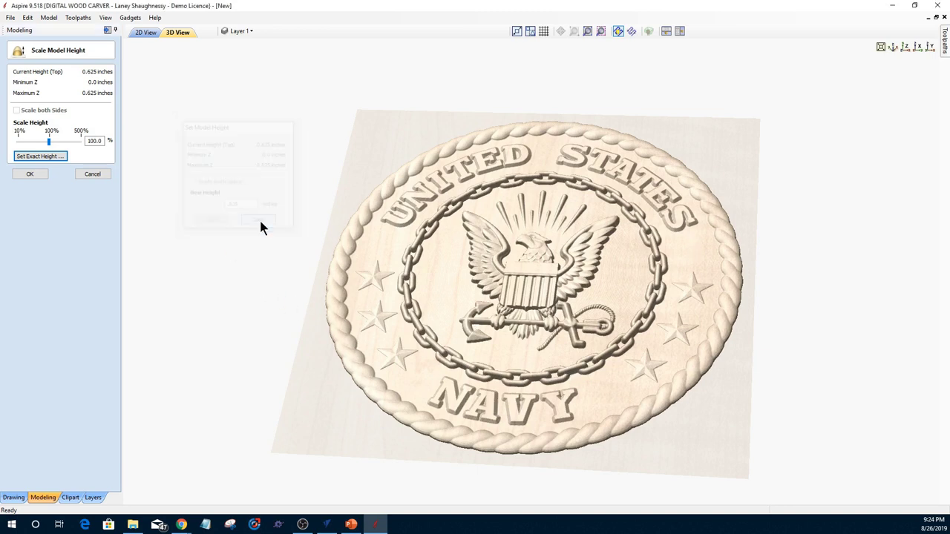
click(30, 174)
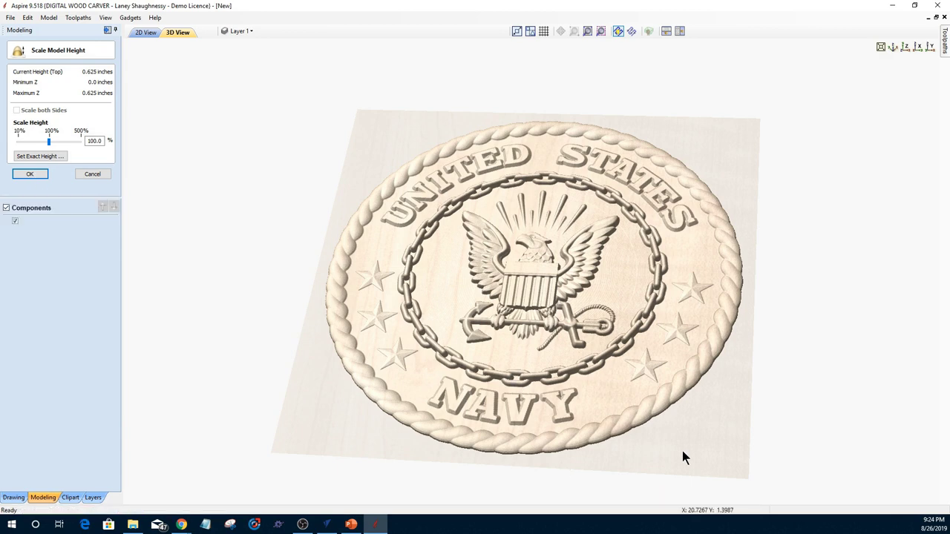
drag(682, 451, 717, 473)
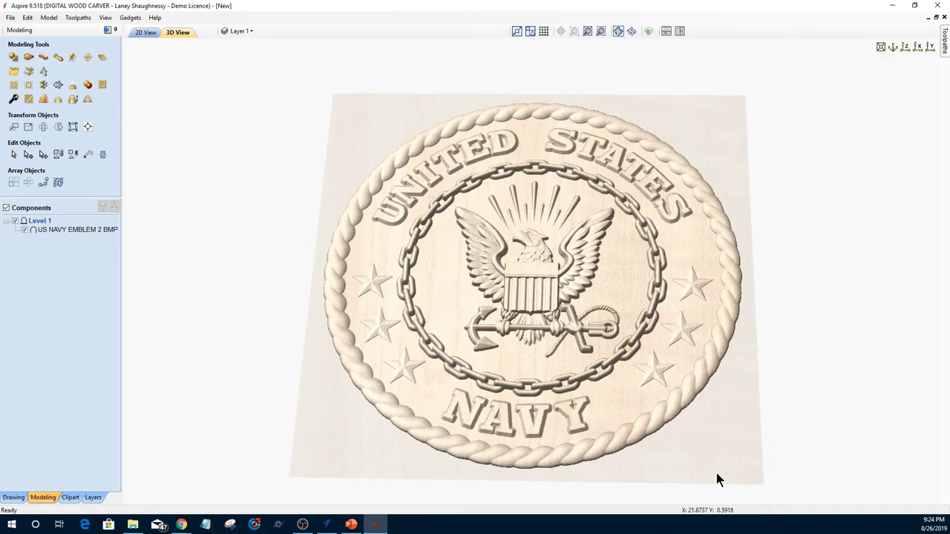
- Orbit the 3D view to inspect the finished emblem relief from oblique angles
drag(356, 435, 334, 484)
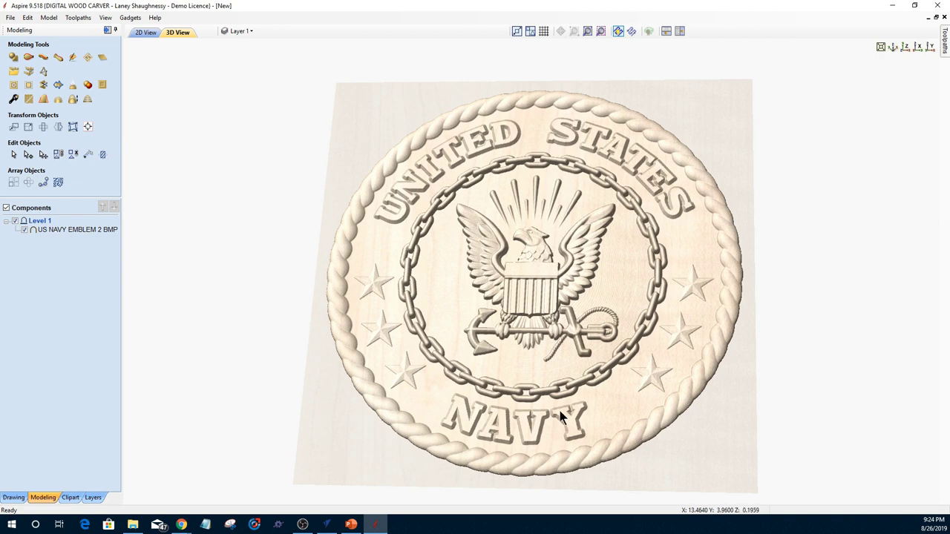
drag(588, 407, 683, 382)
drag(548, 438, 445, 276)
- Return Aspire to 2D view and minimize Aspire and Chrome to reveal the VCarve Pro Mychair_1 job
click(144, 33)
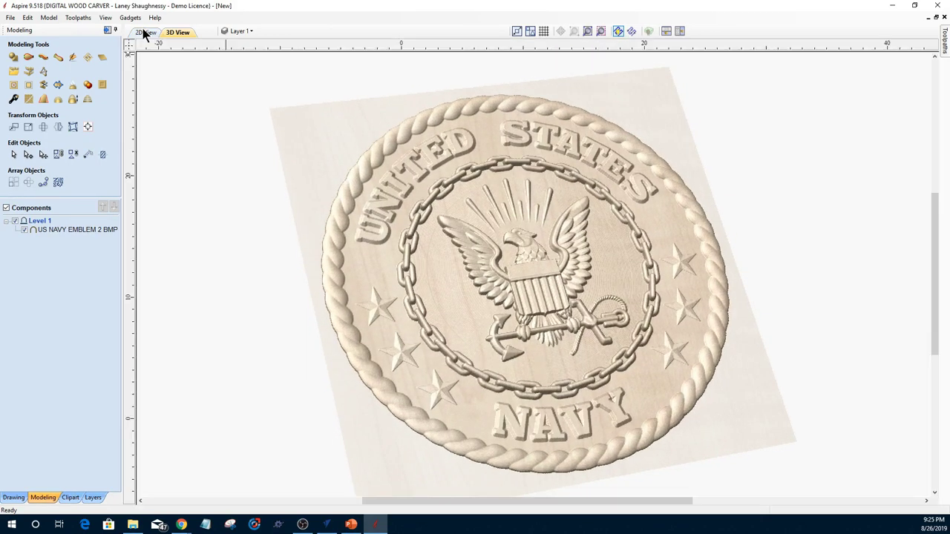
click(893, 6)
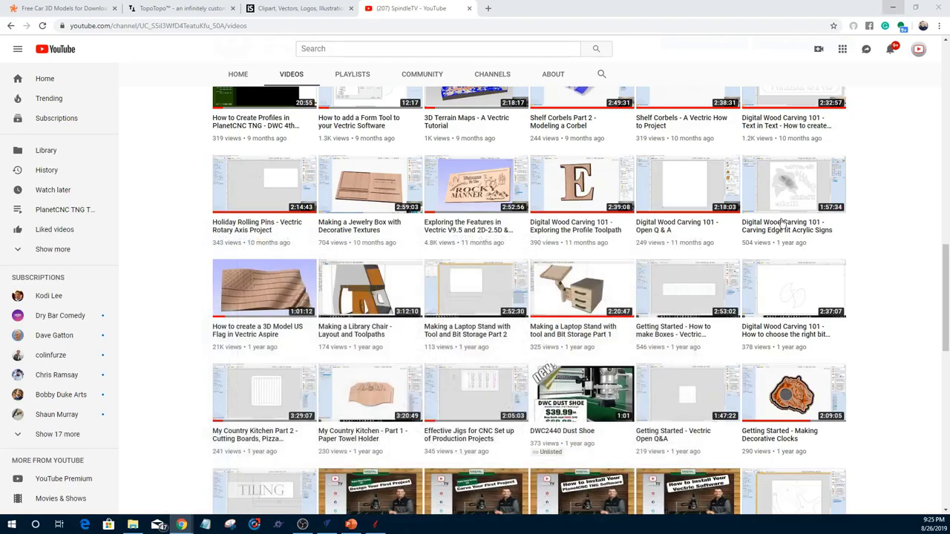
click(894, 8)
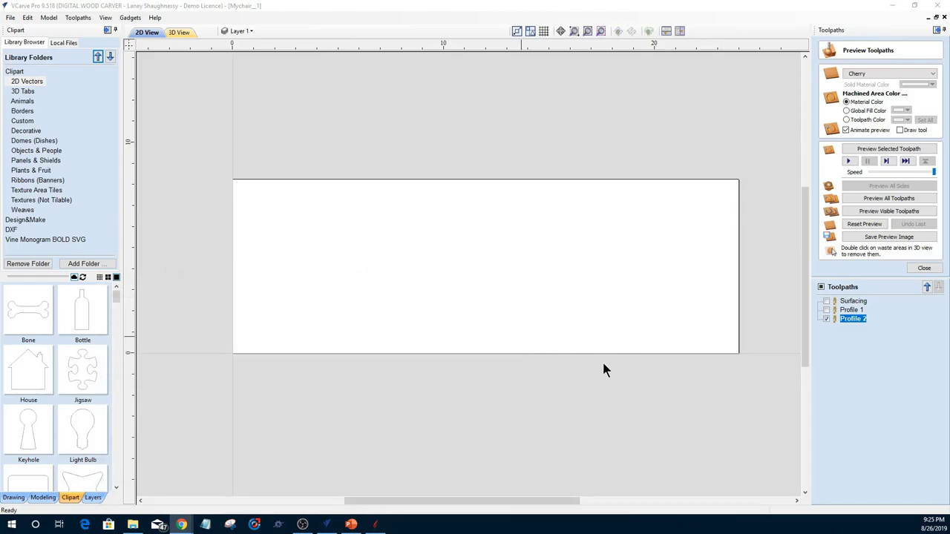